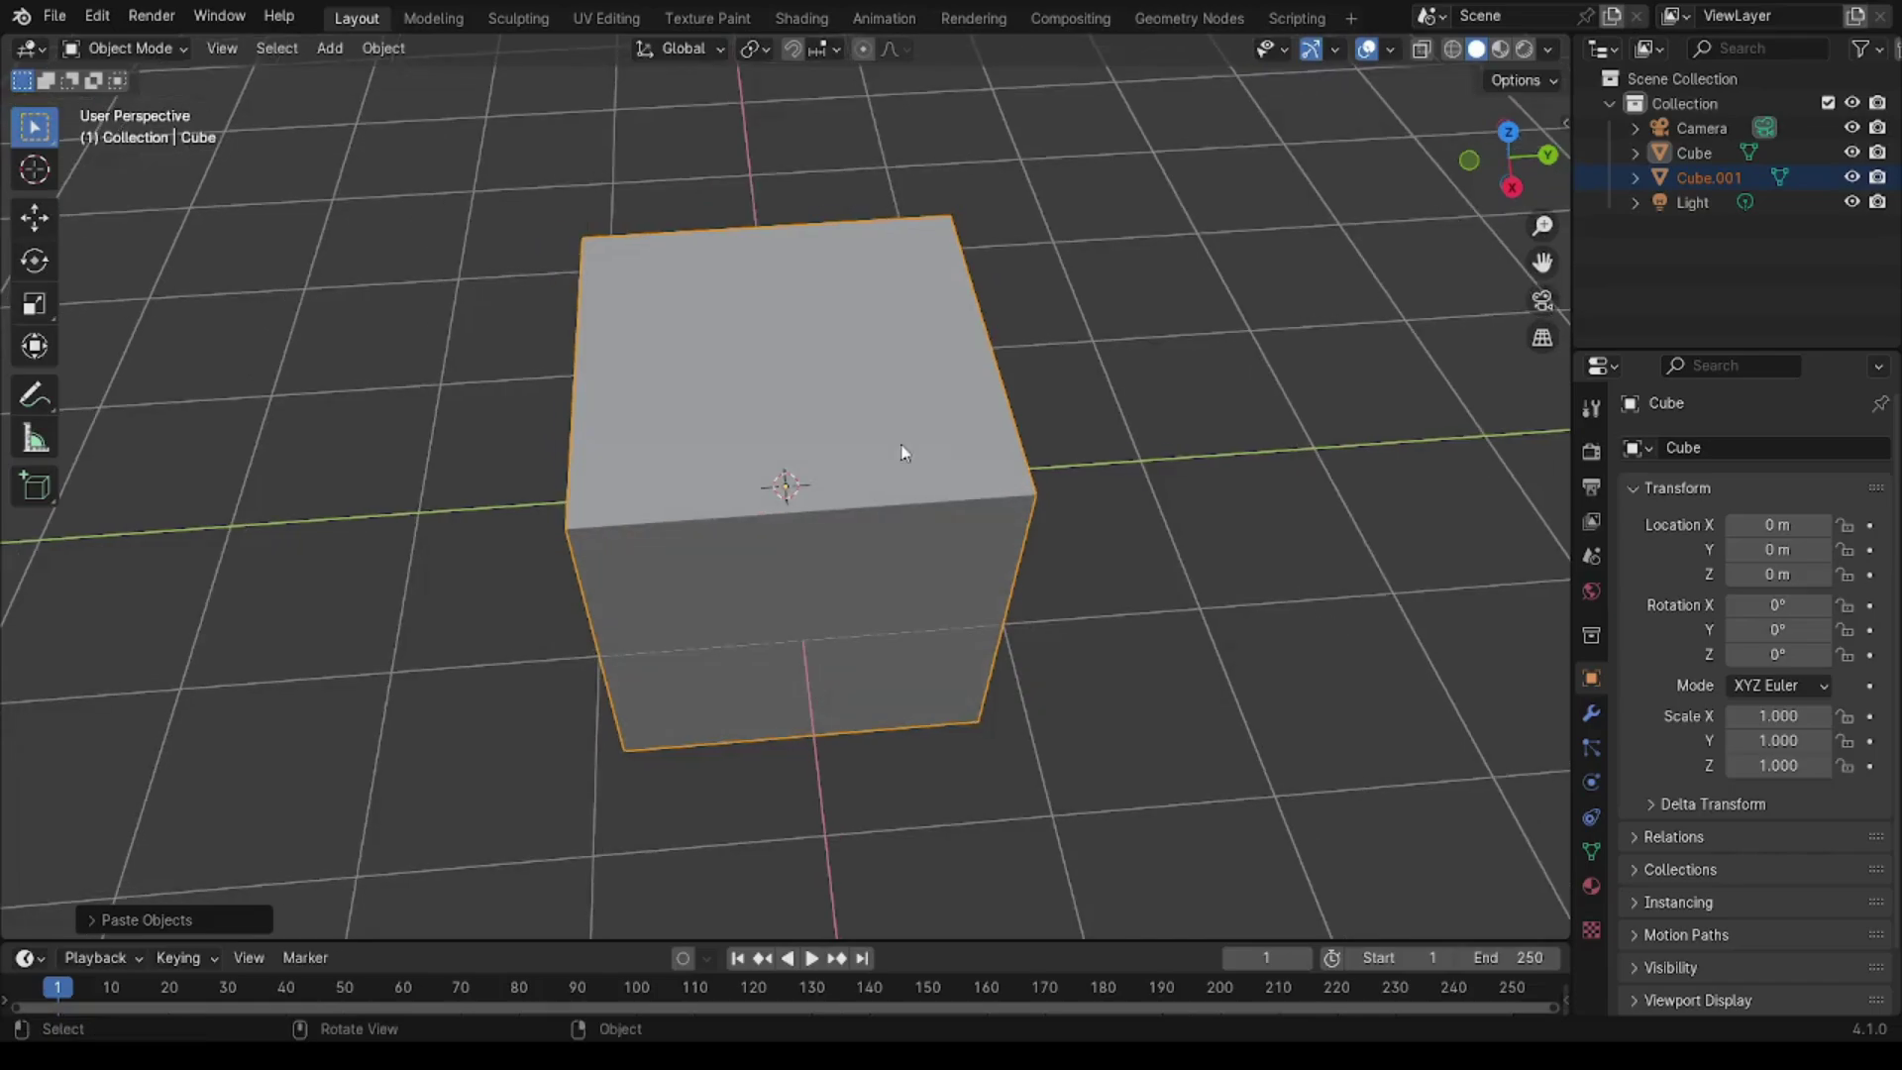
Step: Squash the pasted cube into a thin Y-axis slab and slide it toward the base cube's edge
key("shift+space")
key("g")
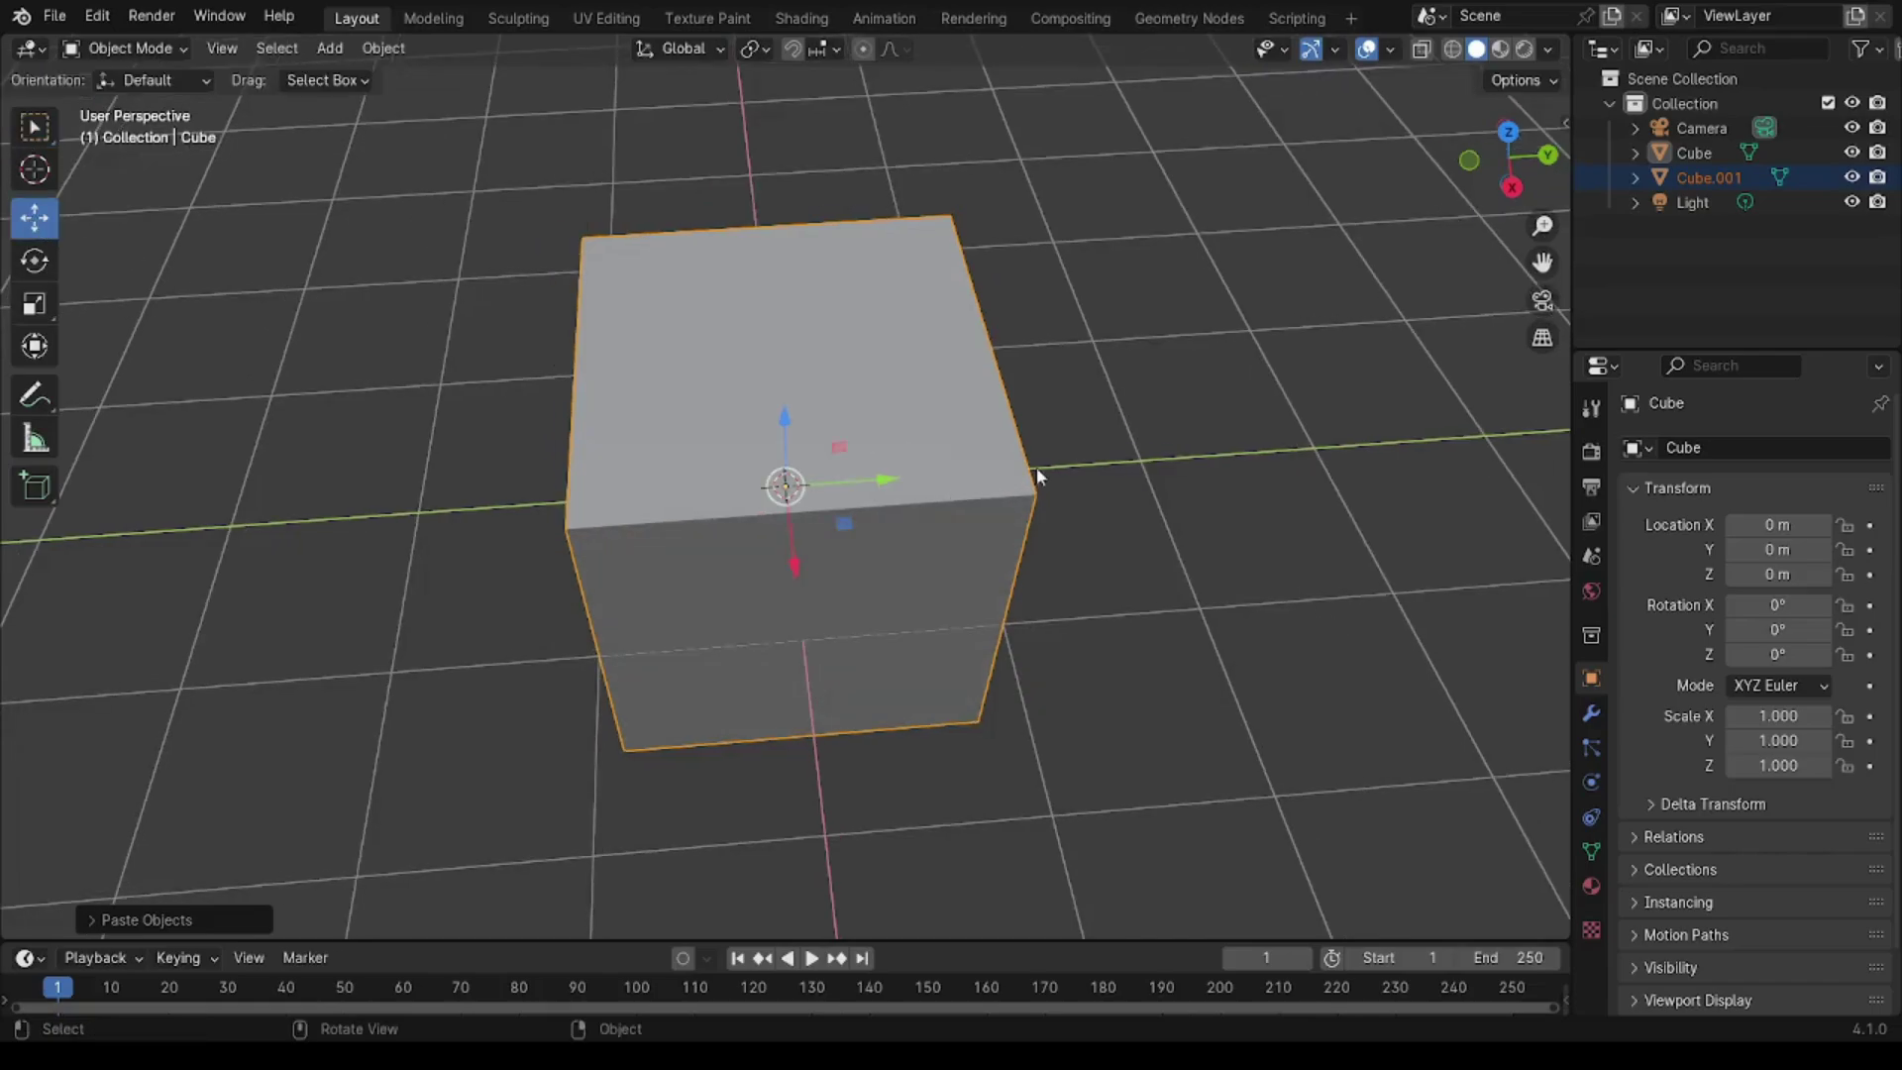
key("s")
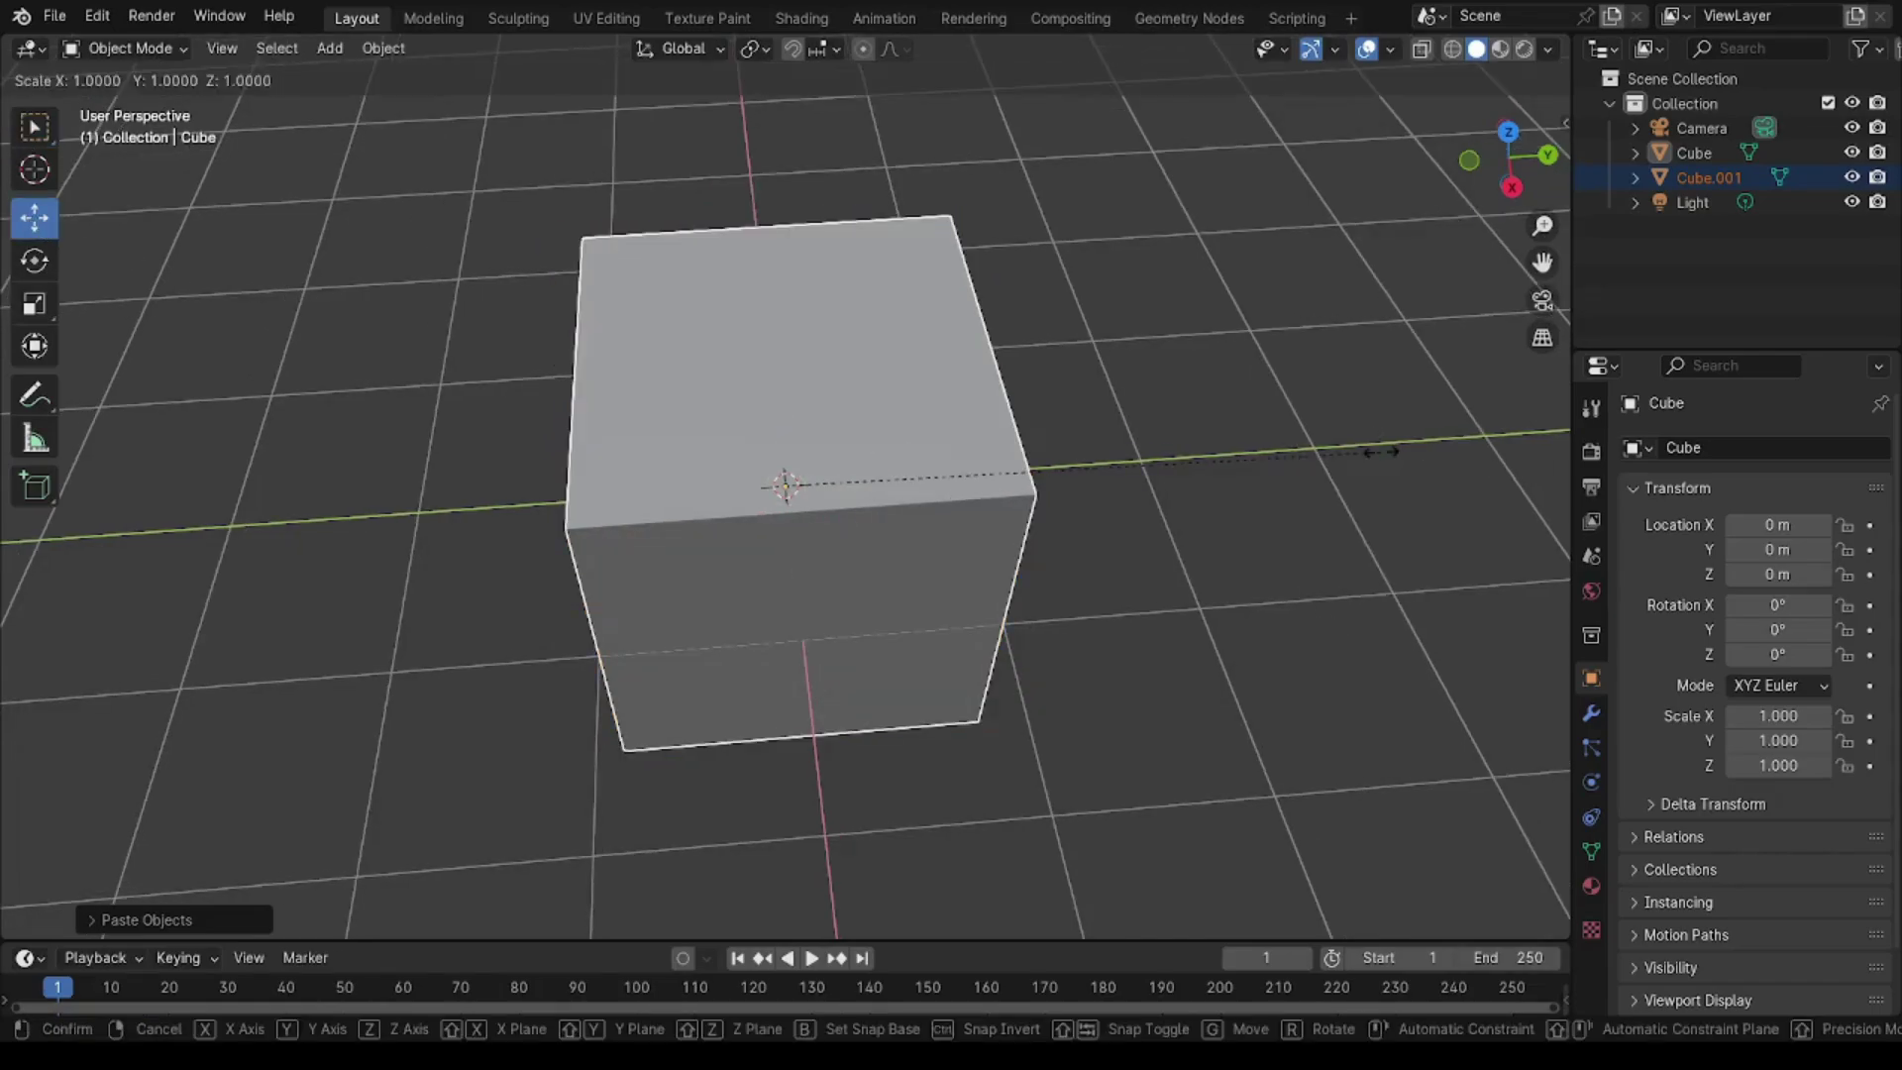
key("y")
left_click(834, 490)
middle_click_drag(874, 507, 882, 492)
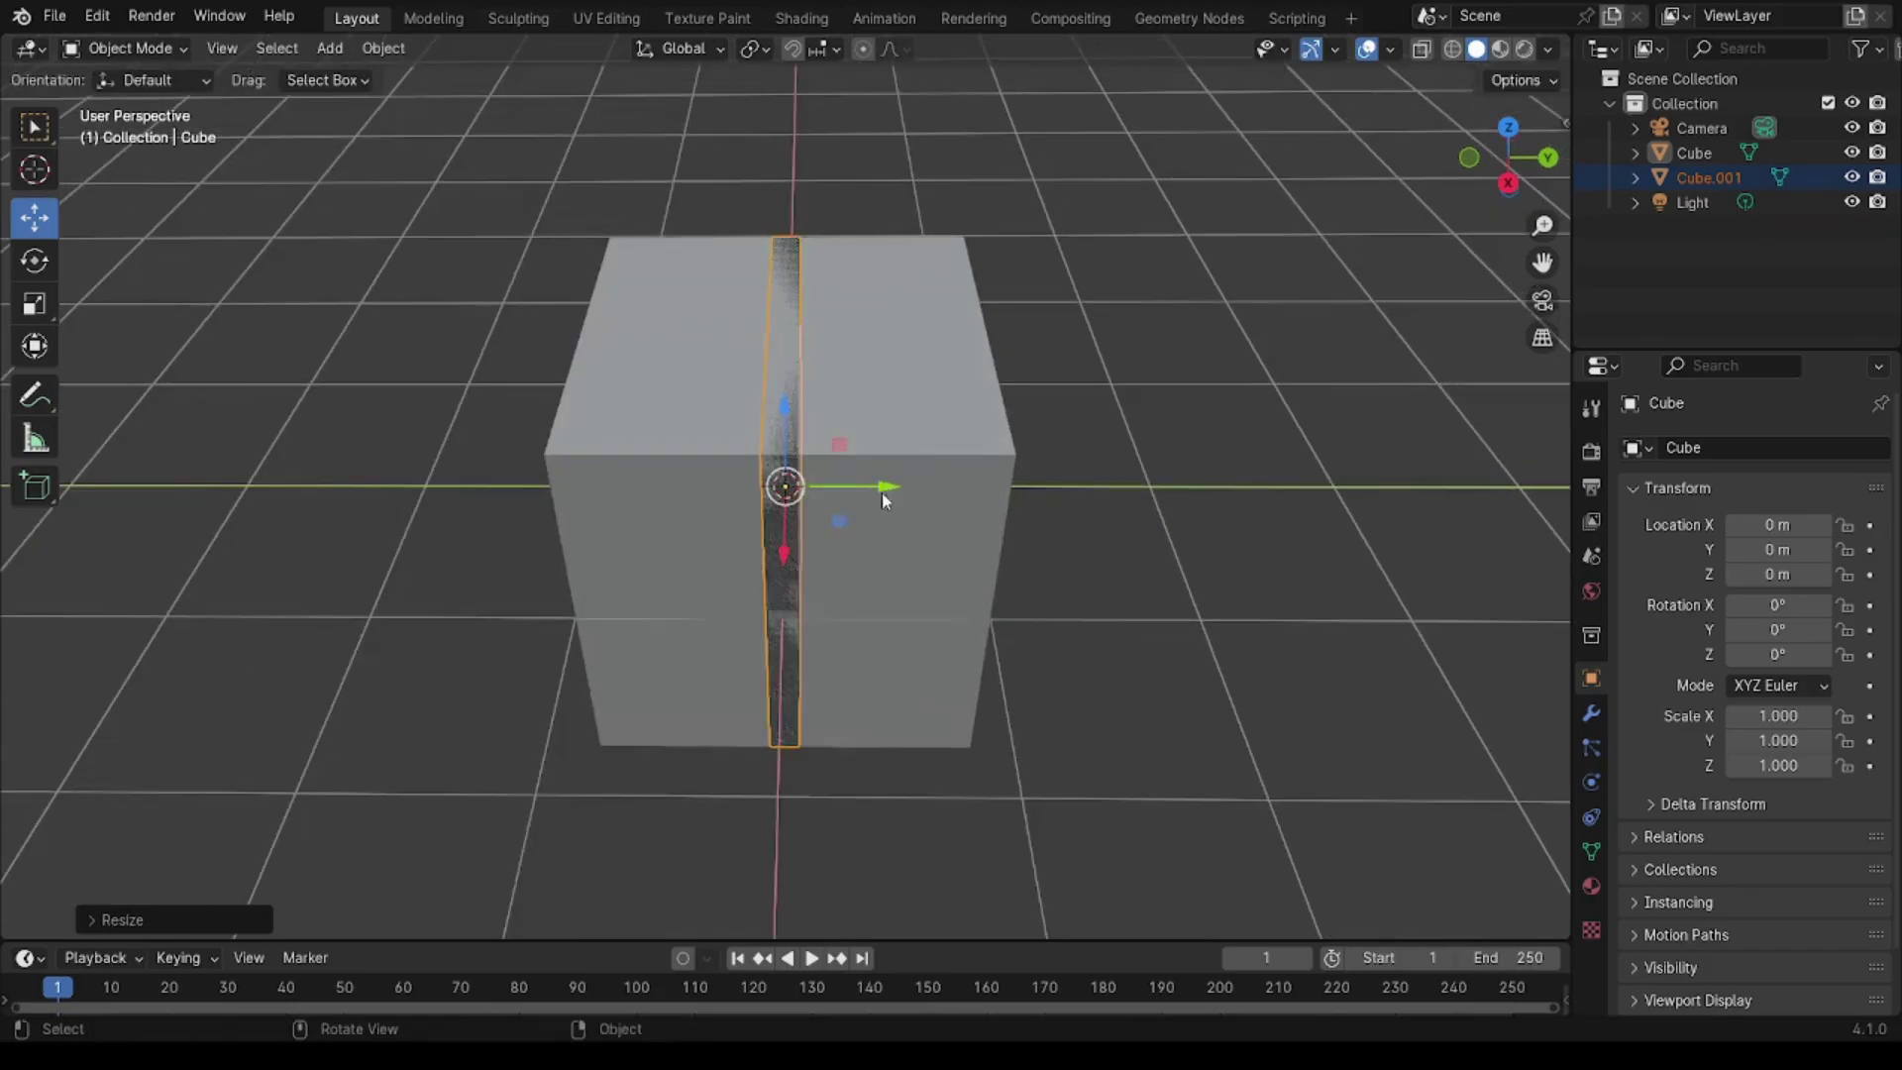
left_click_drag(882, 491, 1059, 523)
middle_click_drag(1058, 523, 1133, 645)
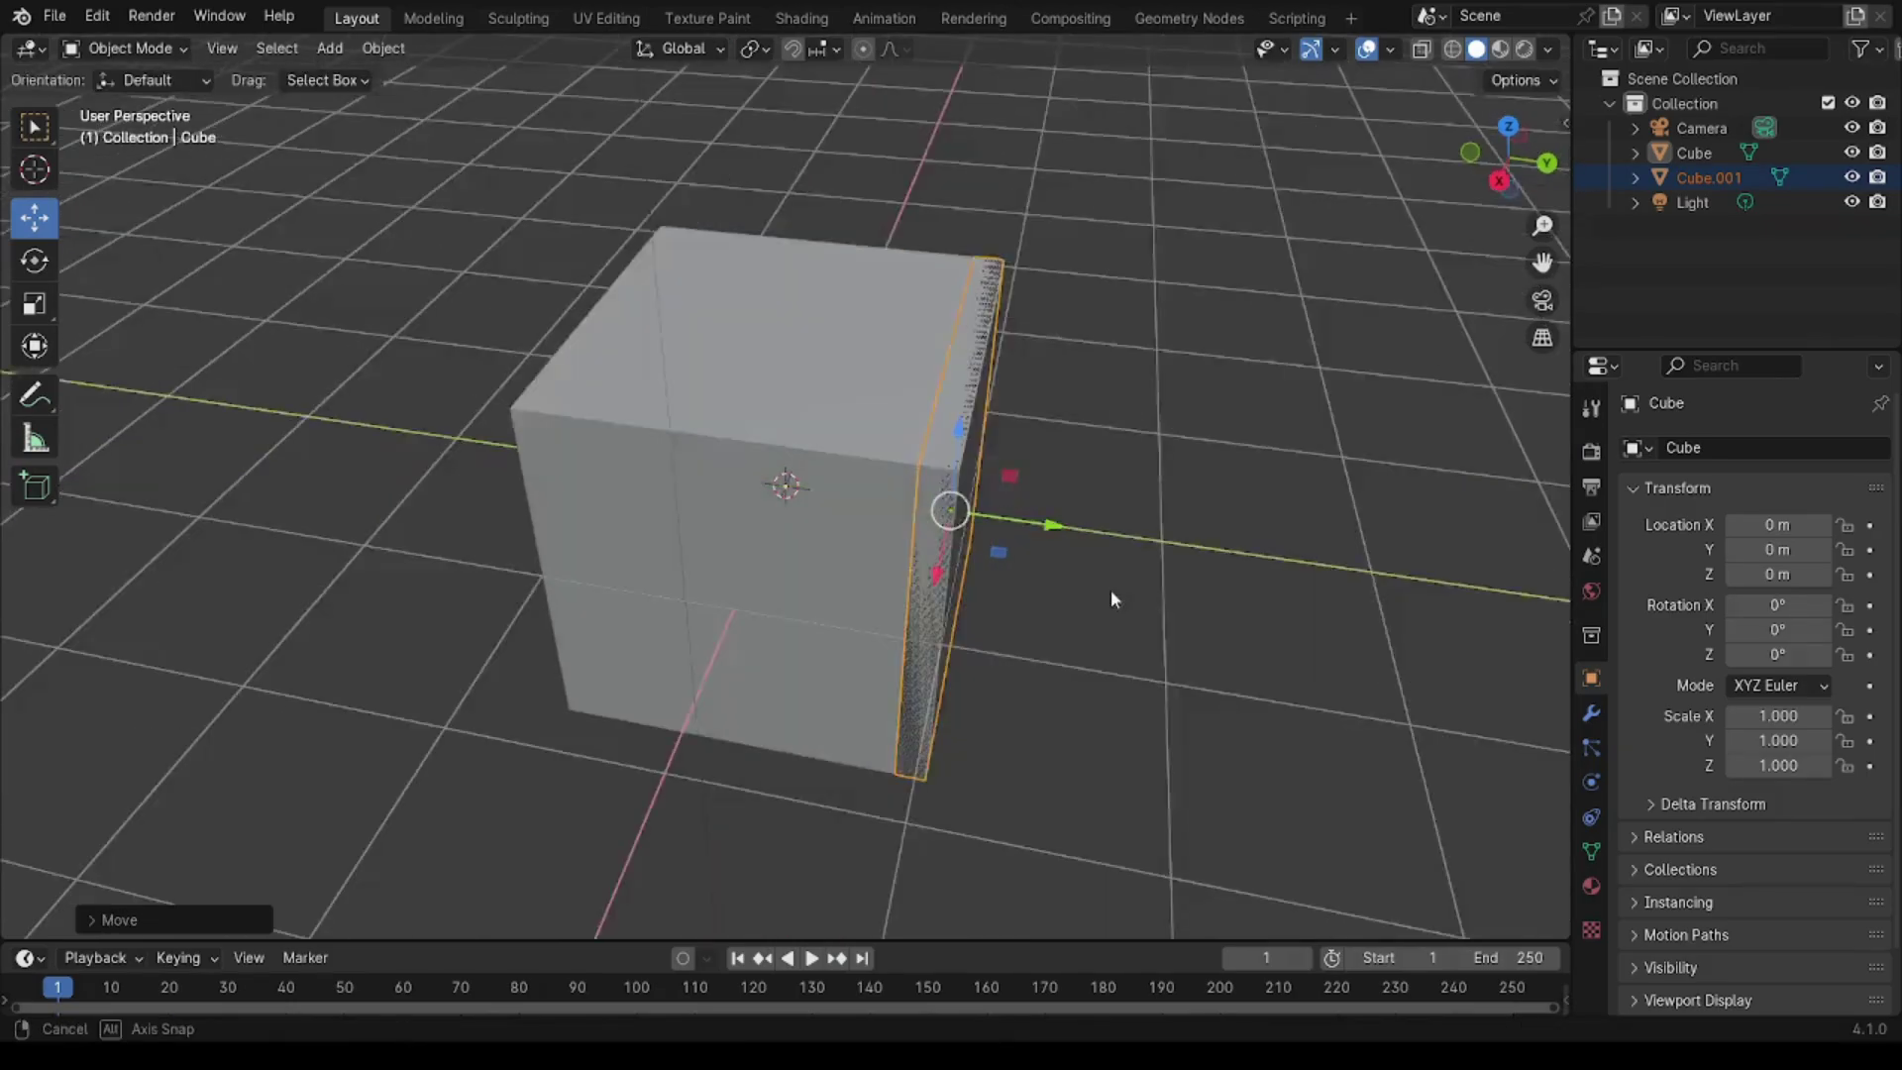
Step: Settle the first slab along Y onto the base cube's top edge
key("s")
key("z")
key("Escape")
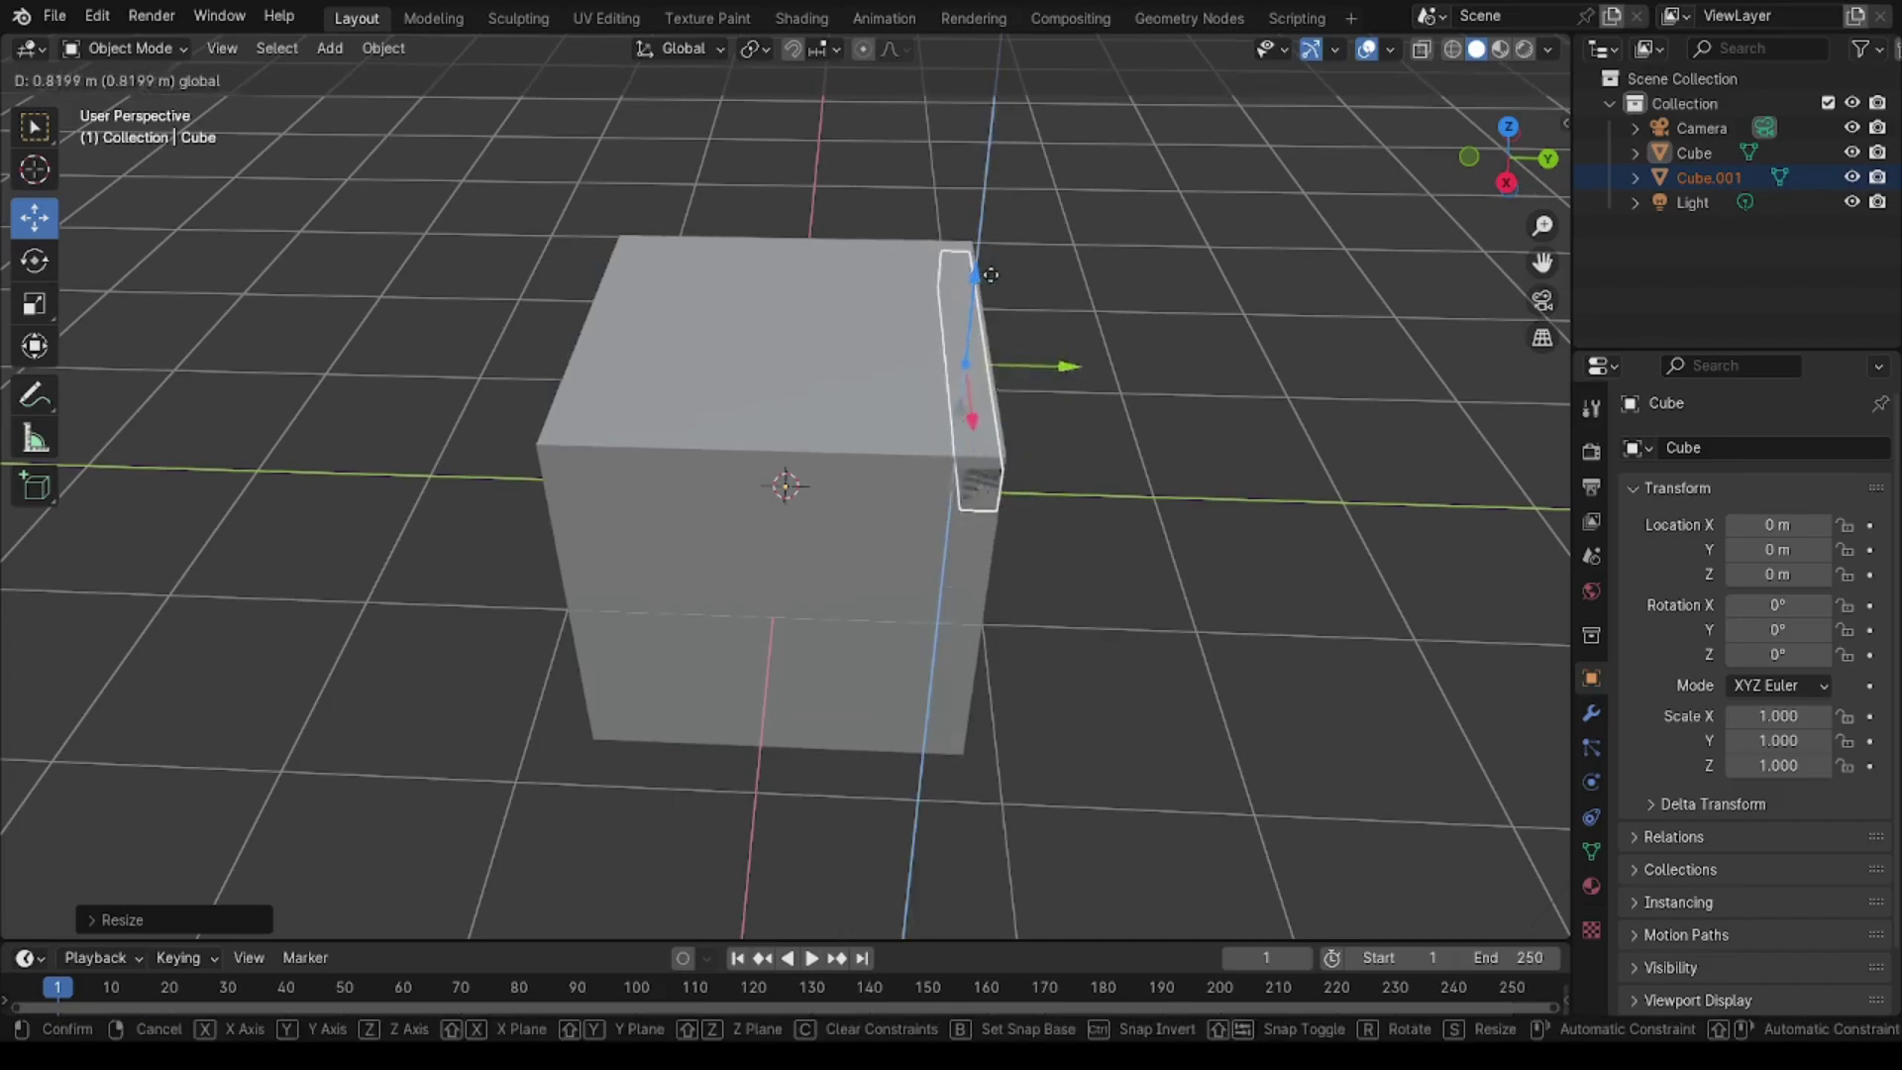
scroll(1065, 395, "up", 5)
scroll(1065, 394, "down", 3)
mouse_move(1070, 425)
middle_mouse_down()
mouse_move(1028, 390)
mouse_move(1211, 199)
middle_mouse_up()
left_click_drag(1213, 176, 1225, 170)
middle_click_drag(1225, 171, 1150, 433)
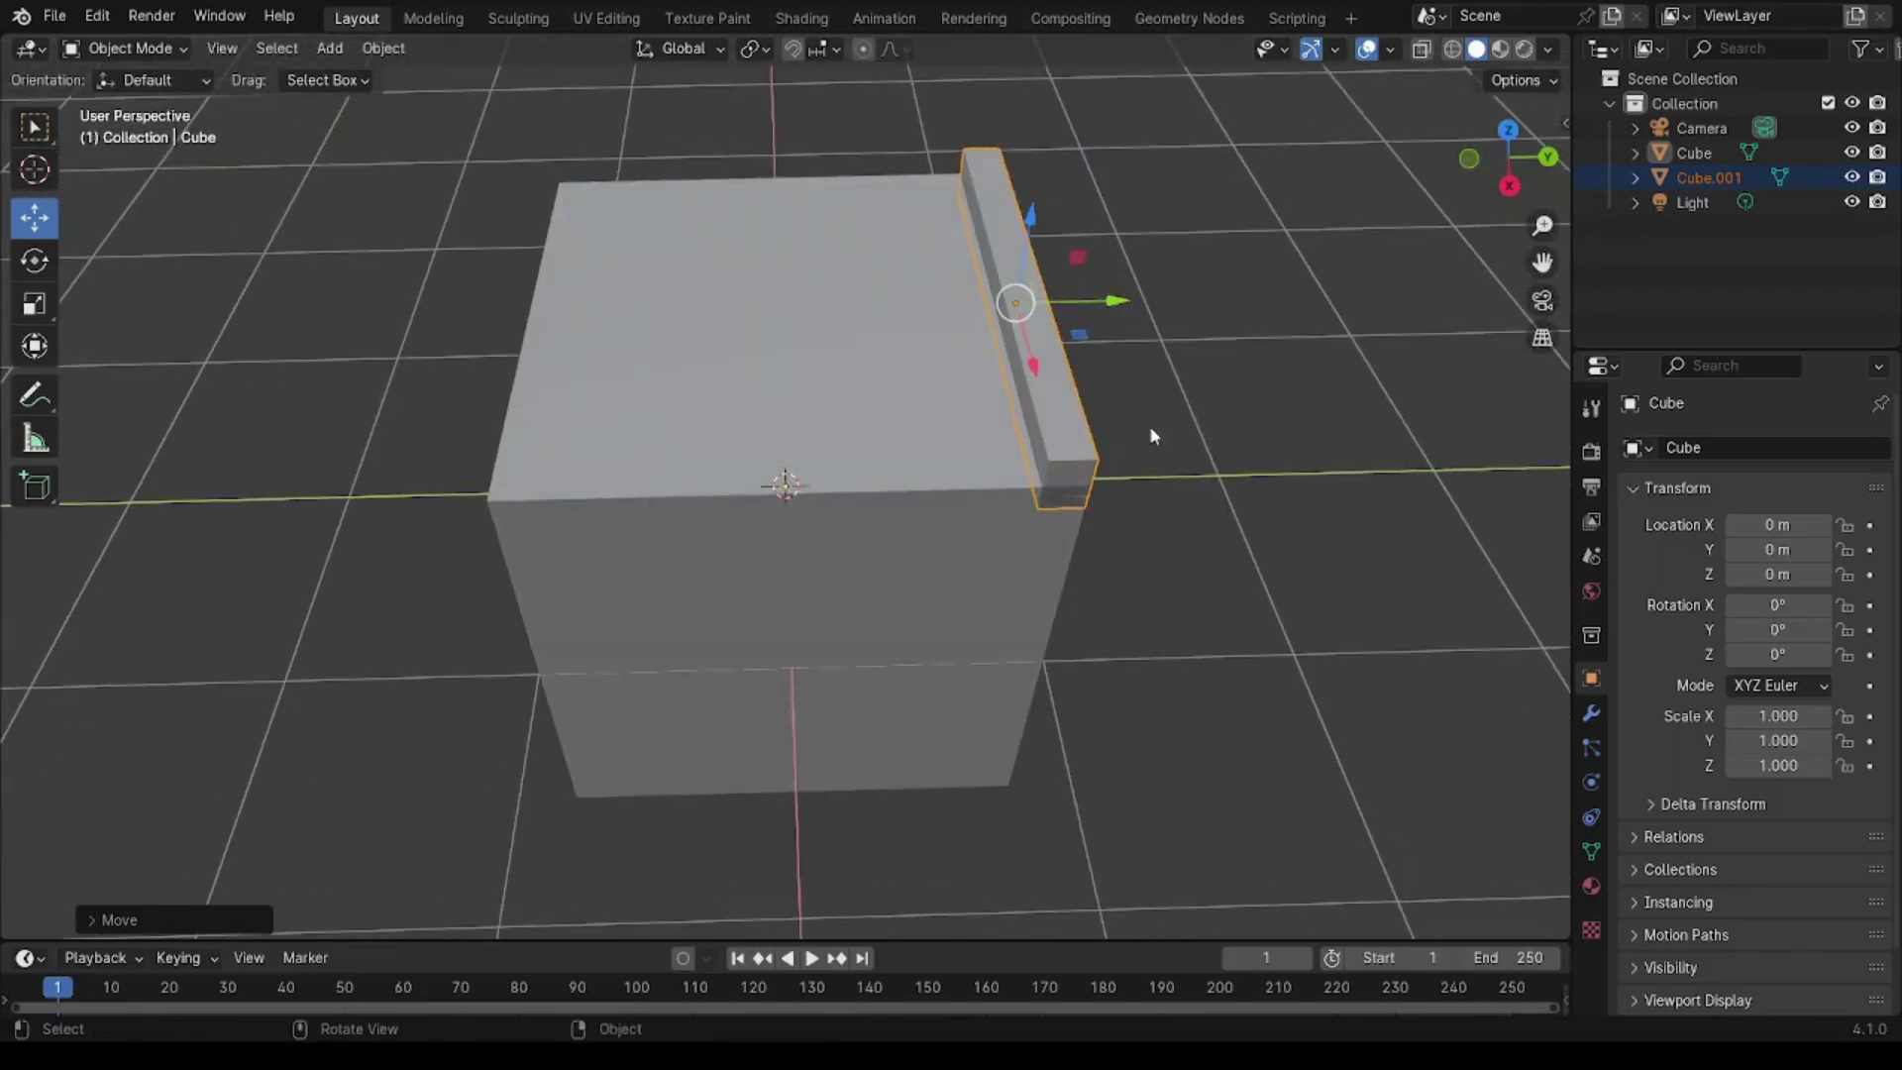
Step: Paste a second slab onto the cube's opposite edge and nudge it along Y
key("ctrl+v")
left_click_drag(1115, 310, 644, 359)
mouse_move(644, 358)
middle_mouse_down()
mouse_move(896, 382)
mouse_move(1274, 285)
mouse_move(657, 283)
mouse_move(1209, 436)
mouse_move(692, 310)
middle_mouse_up()
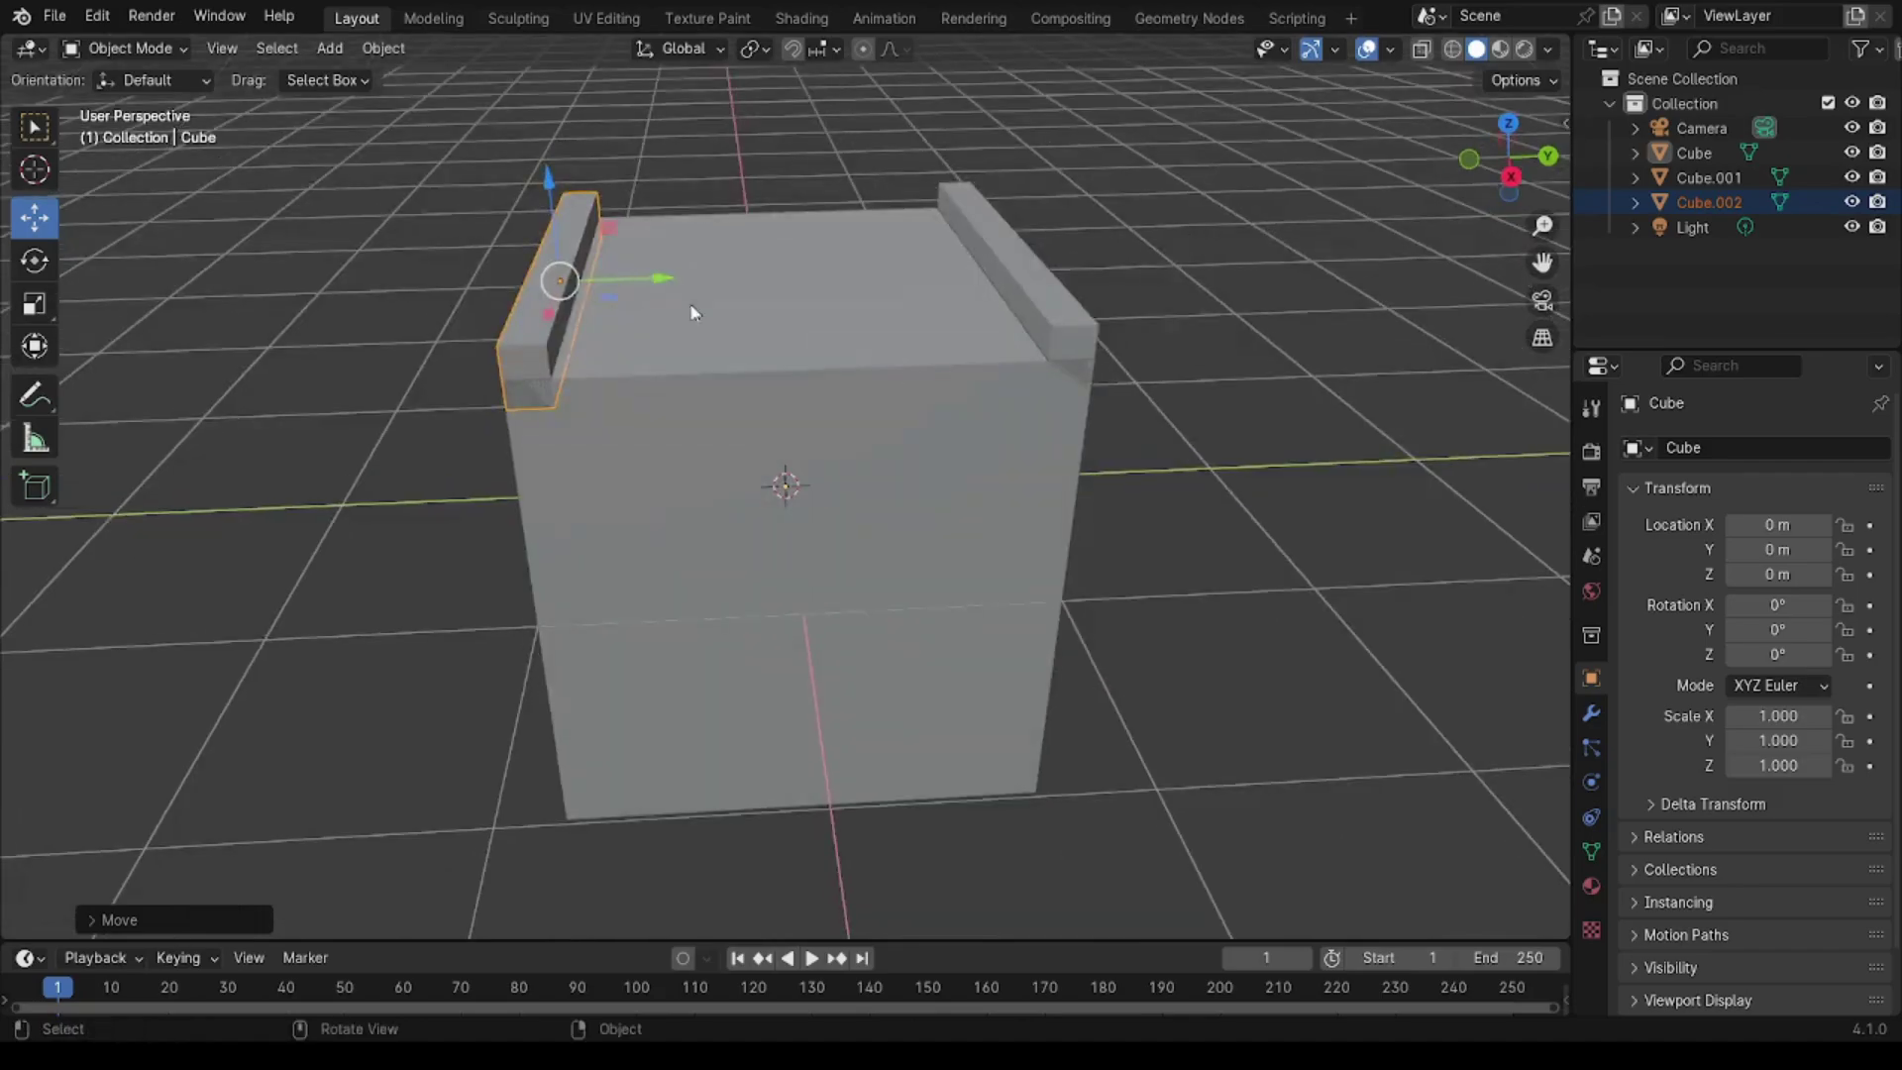
left_click_drag(659, 282, 653, 288)
mouse_move(654, 288)
middle_mouse_down()
mouse_move(1456, 252)
mouse_move(1186, 304)
middle_mouse_up()
Step: Add two more slabs, one turned 90° about Z, along the remaining edges
key("ctrl+v")
key("r")
key("z")
key("9")
key("0")
key("Return")
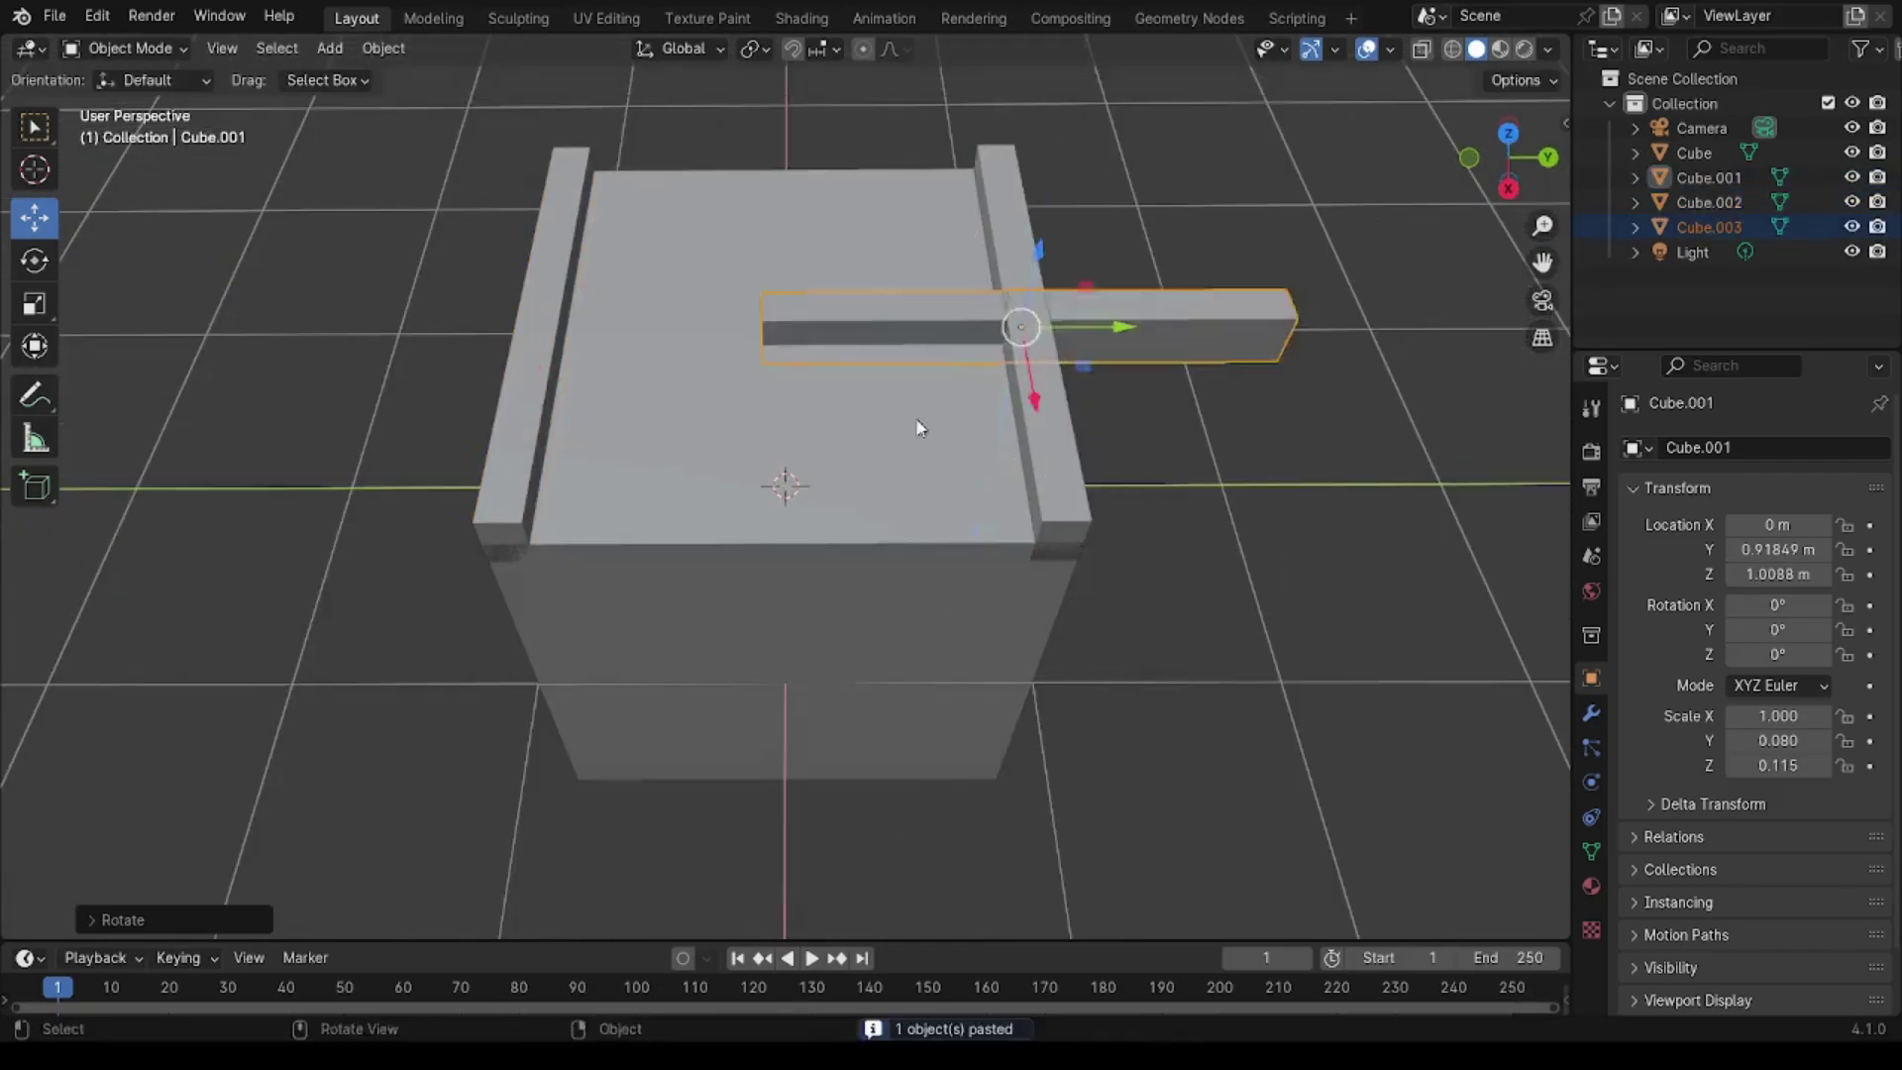
mouse_move(918, 424)
middle_mouse_down()
mouse_move(762, 357)
mouse_move(1068, 383)
mouse_move(1024, 349)
middle_mouse_up()
key("ctrl+z")
key("ctrl+v")
left_click_drag(661, 374, 1156, 413)
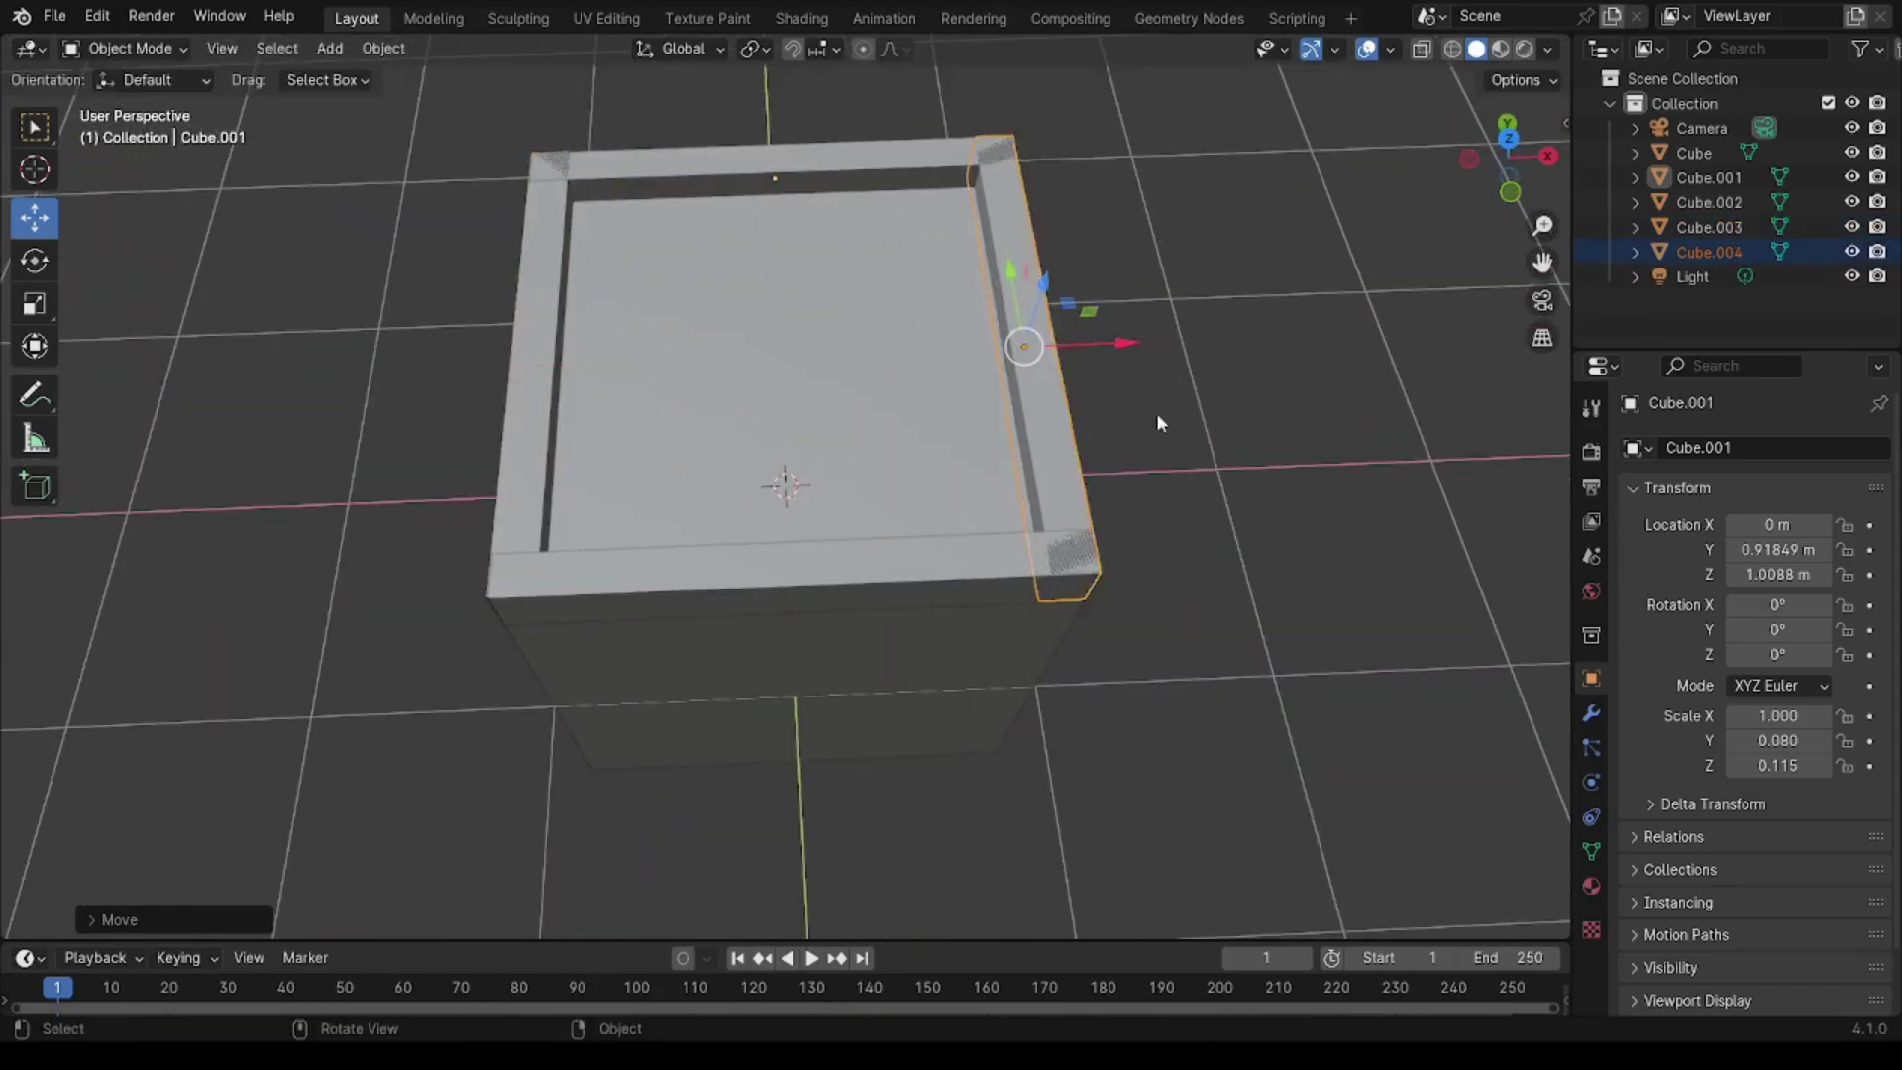
mouse_move(1156, 413)
middle_mouse_down()
mouse_move(1007, 412)
mouse_move(1328, 394)
middle_mouse_up()
Step: Flatten the base cube along Z and raise it up into the slab frame
left_click(1007, 412)
key("s")
key("z")
left_click(1109, 444)
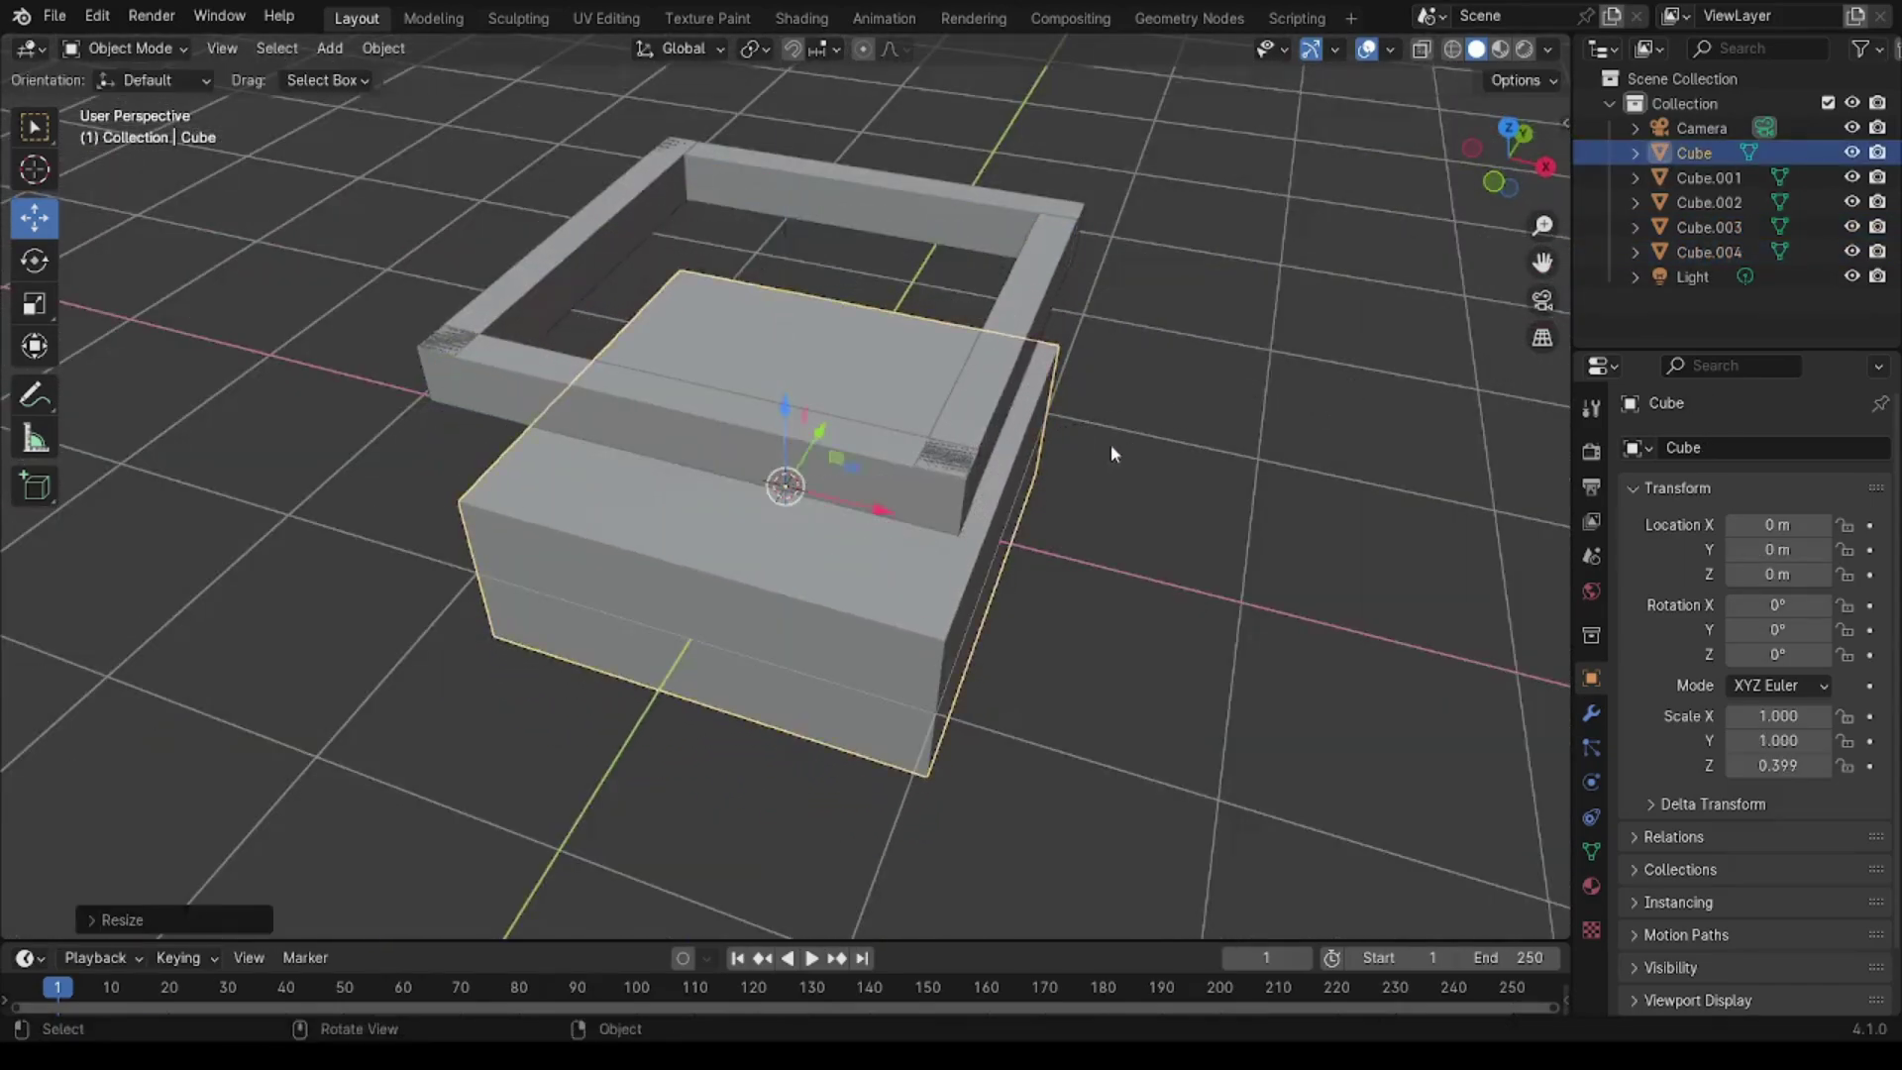
middle_click_drag(1110, 444, 802, 358)
left_click_drag(803, 367, 802, 208)
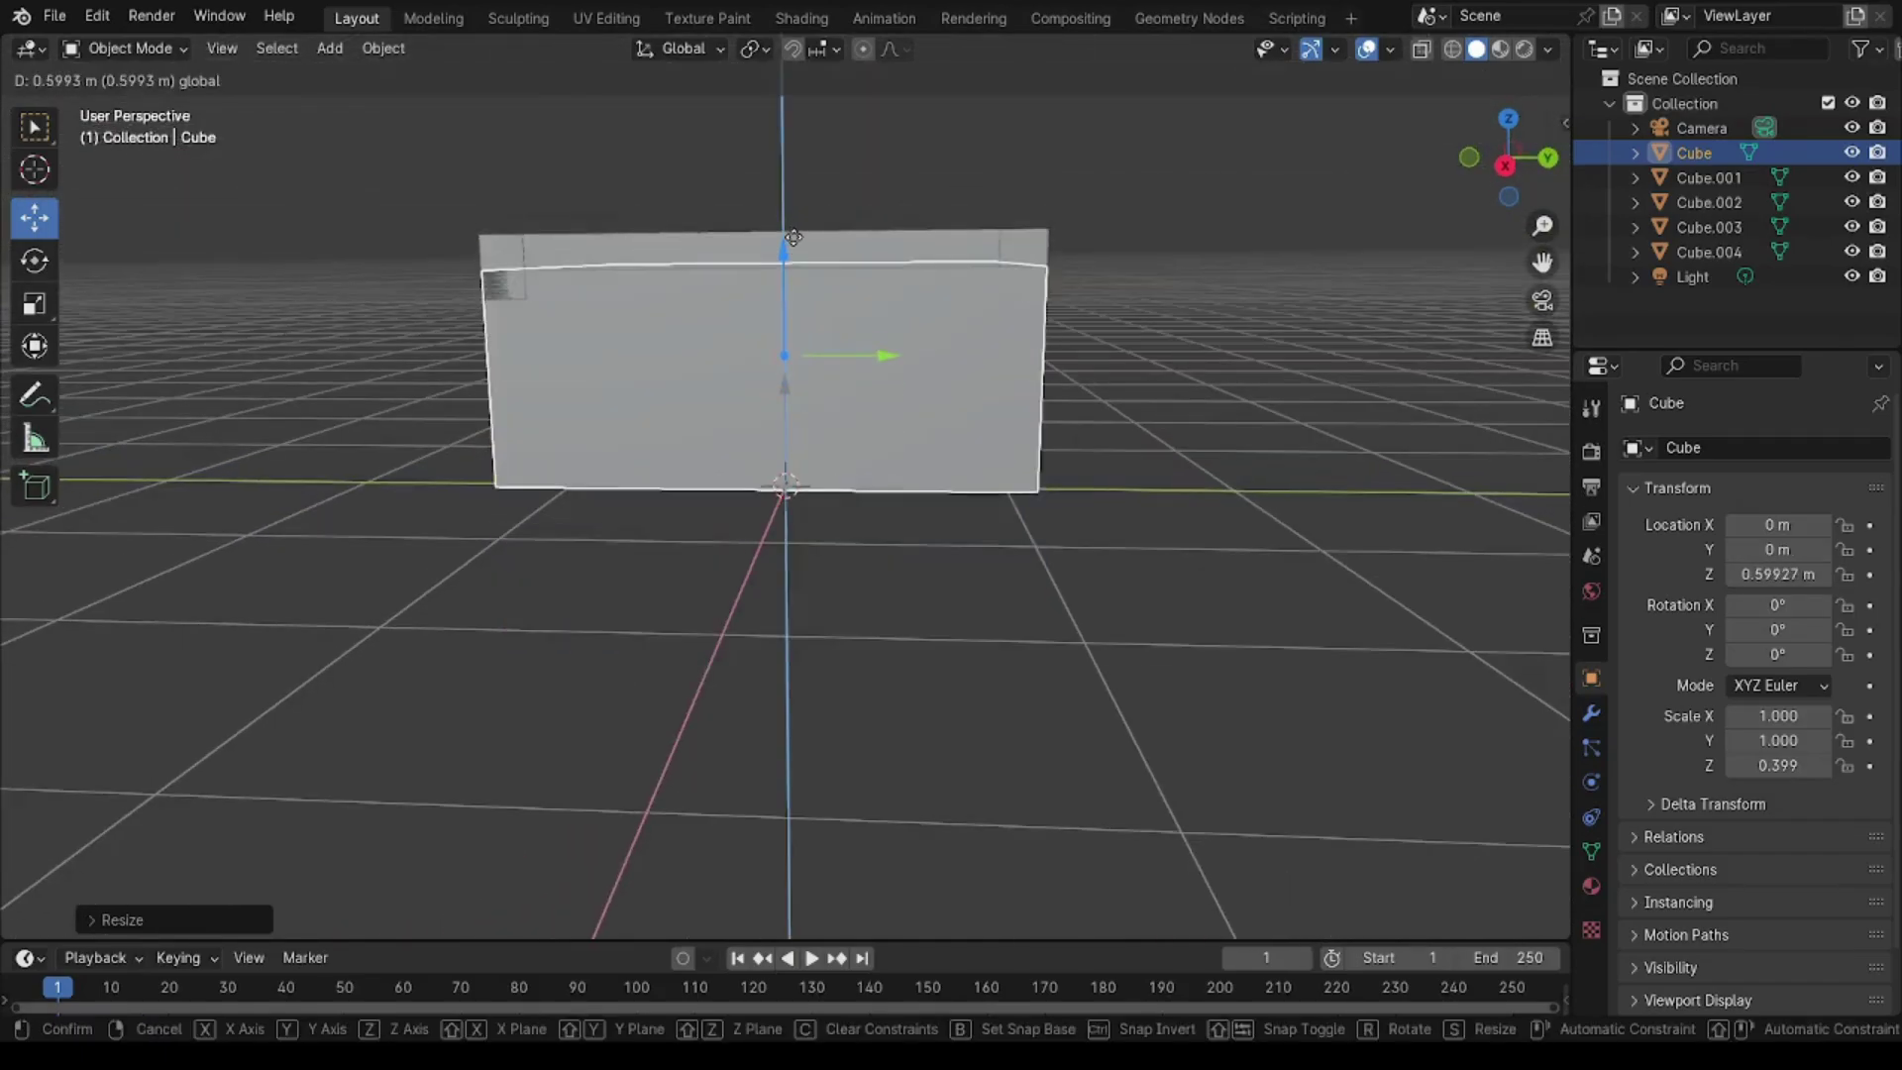
middle_click_drag(803, 208, 1154, 446)
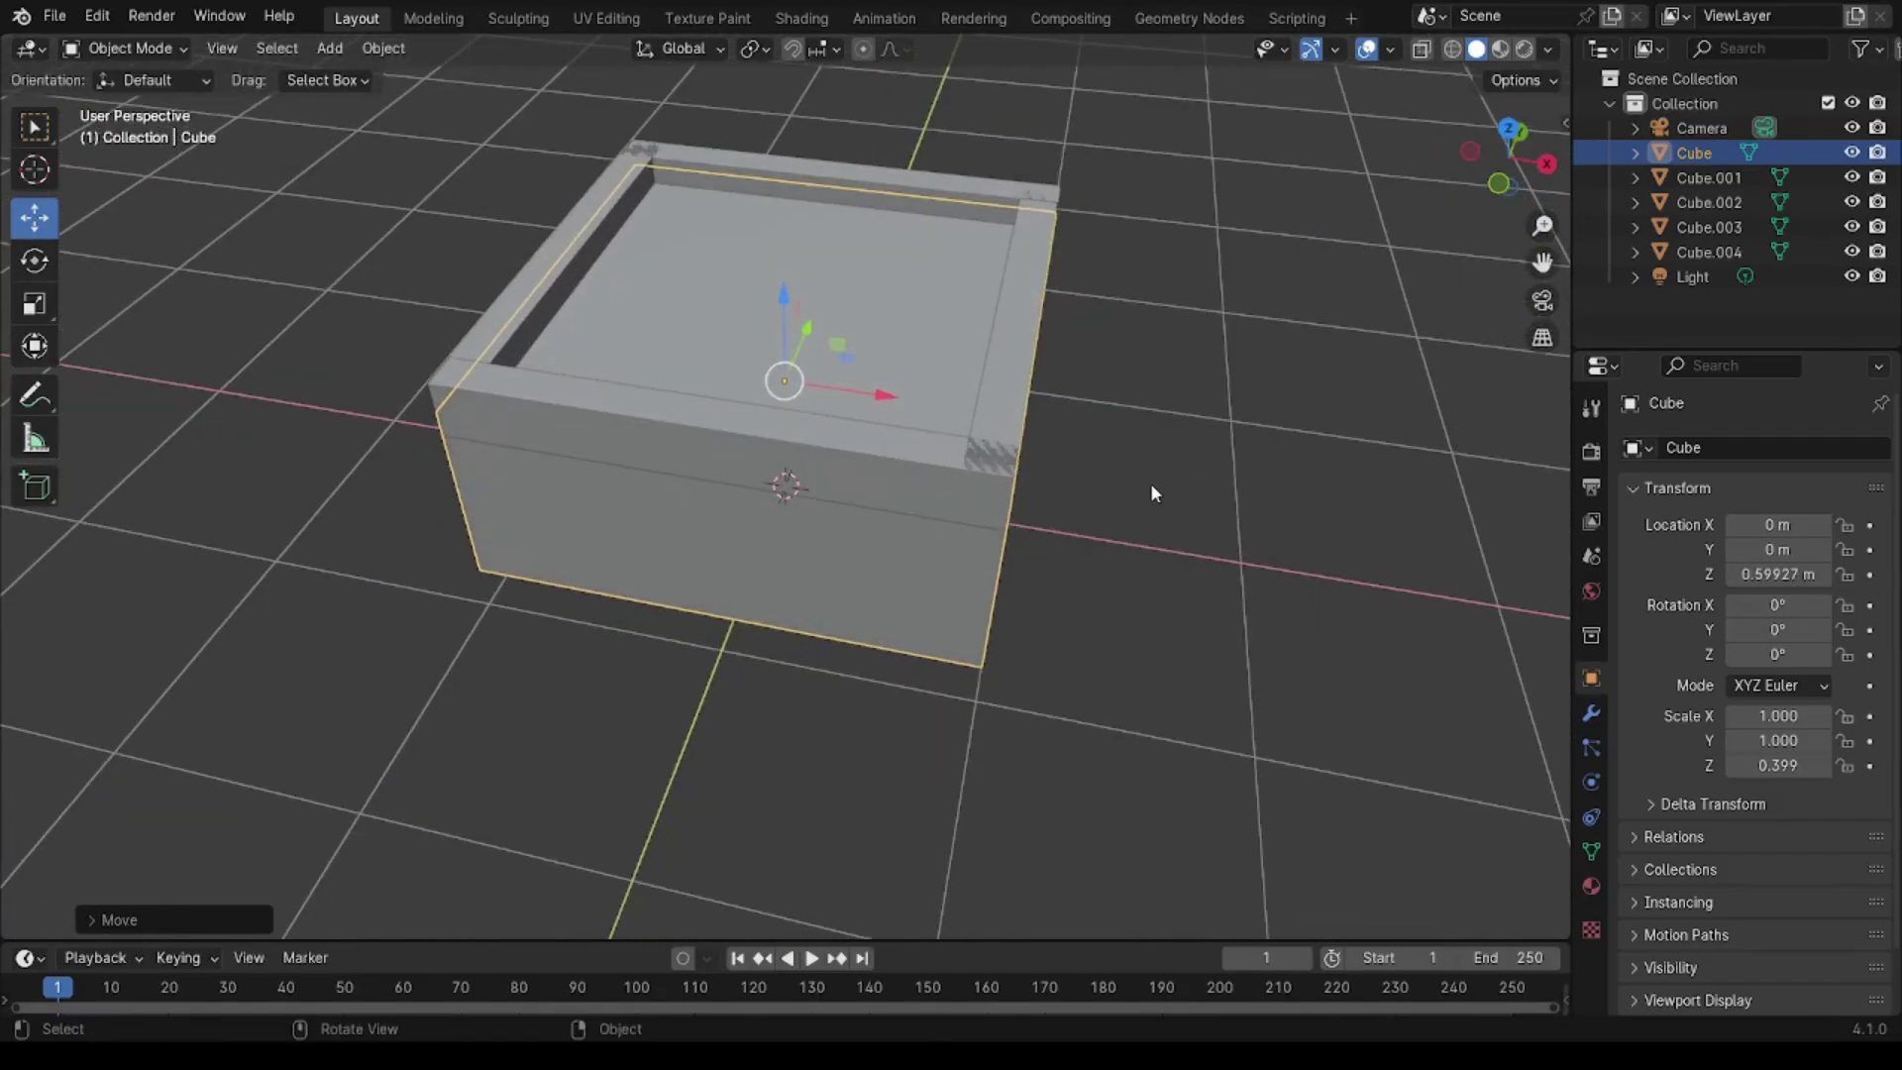
Step: Thin the base further to 0.301 Z scale and adjust its height along Z
key("s")
key("z")
left_click(1112, 489)
mouse_move(1112, 489)
middle_mouse_down()
mouse_move(794, 401)
mouse_move(1250, 407)
mouse_move(824, 416)
mouse_move(1130, 448)
mouse_move(959, 646)
mouse_move(1233, 626)
mouse_move(1145, 540)
middle_mouse_up()
key("g")
key("z")
left_click(1251, 406)
Step: Select all four rim walls together with the base cube
left_click(1129, 448)
left_click(550, 396)
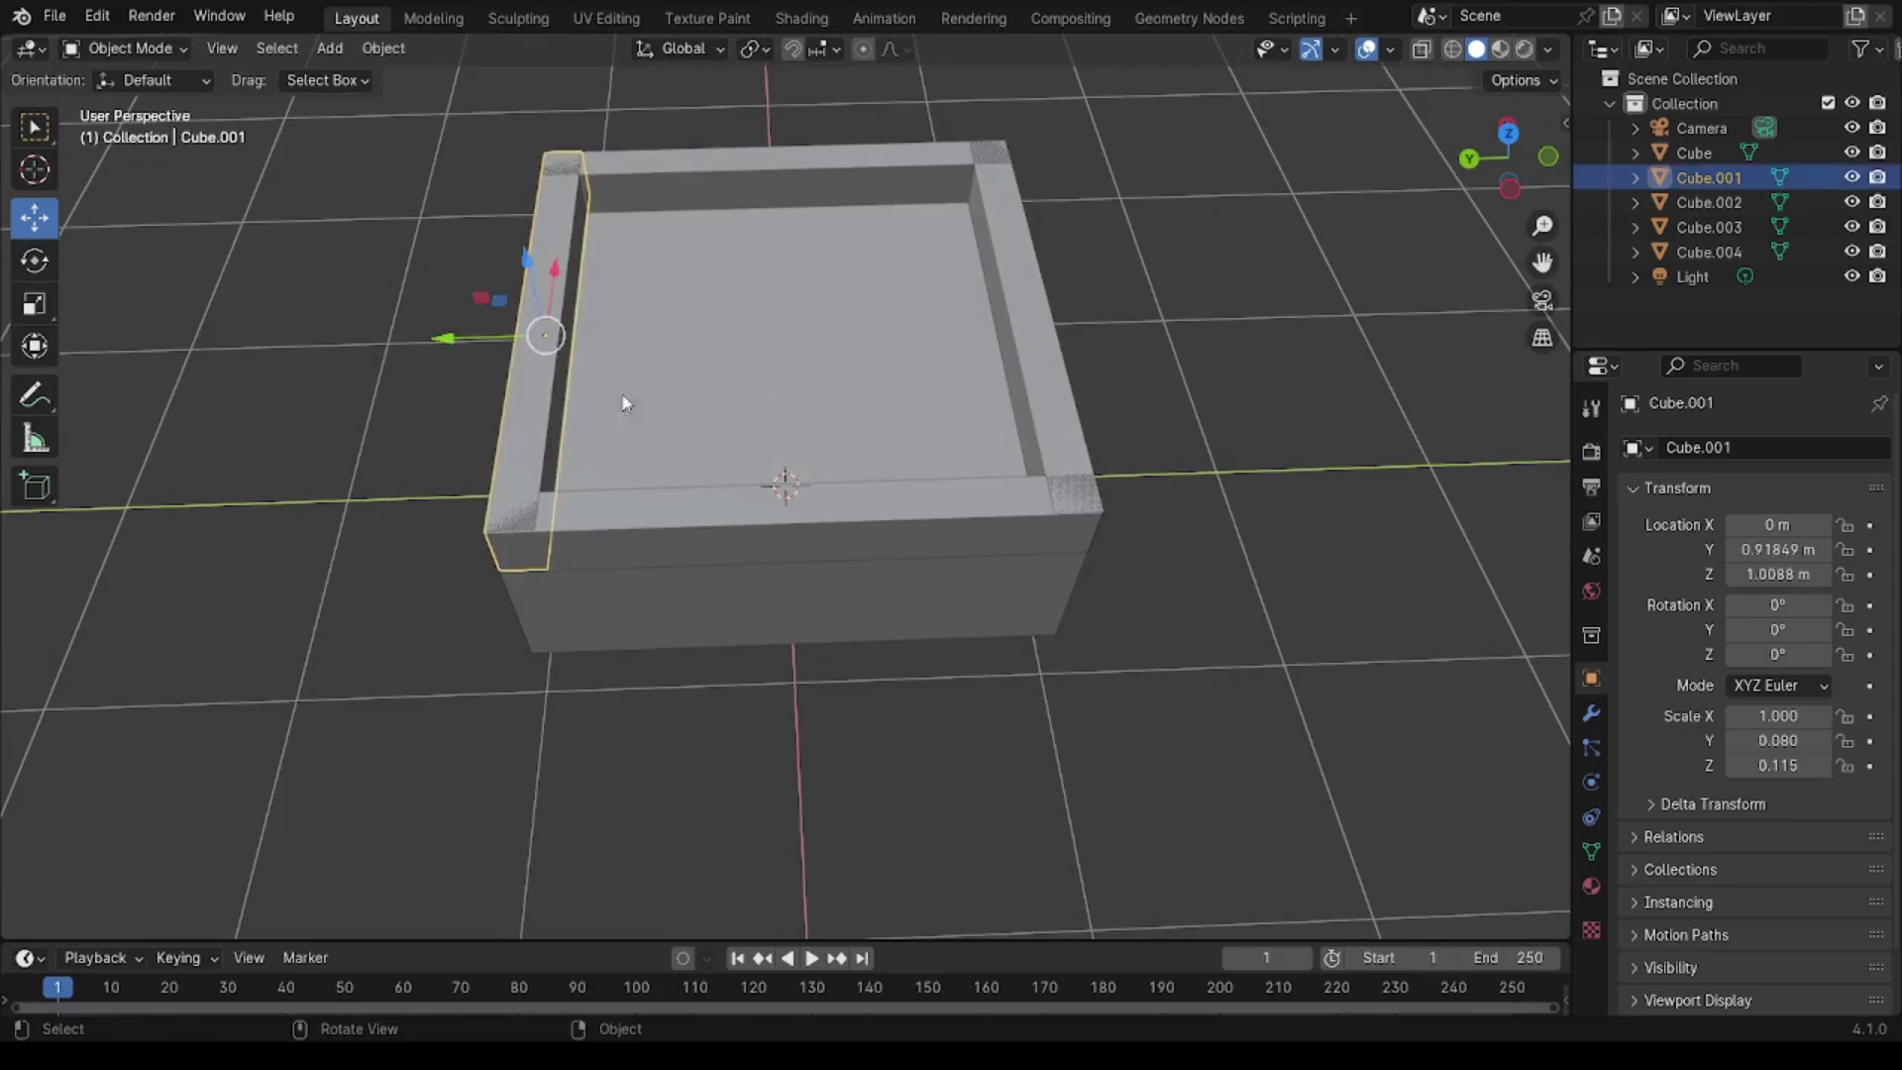
left_click(792, 555, "shift")
left_click(773, 188, "shift")
left_click(1020, 327, "shift")
Step: Join the four walls and the base into a single box object
right_click(939, 426)
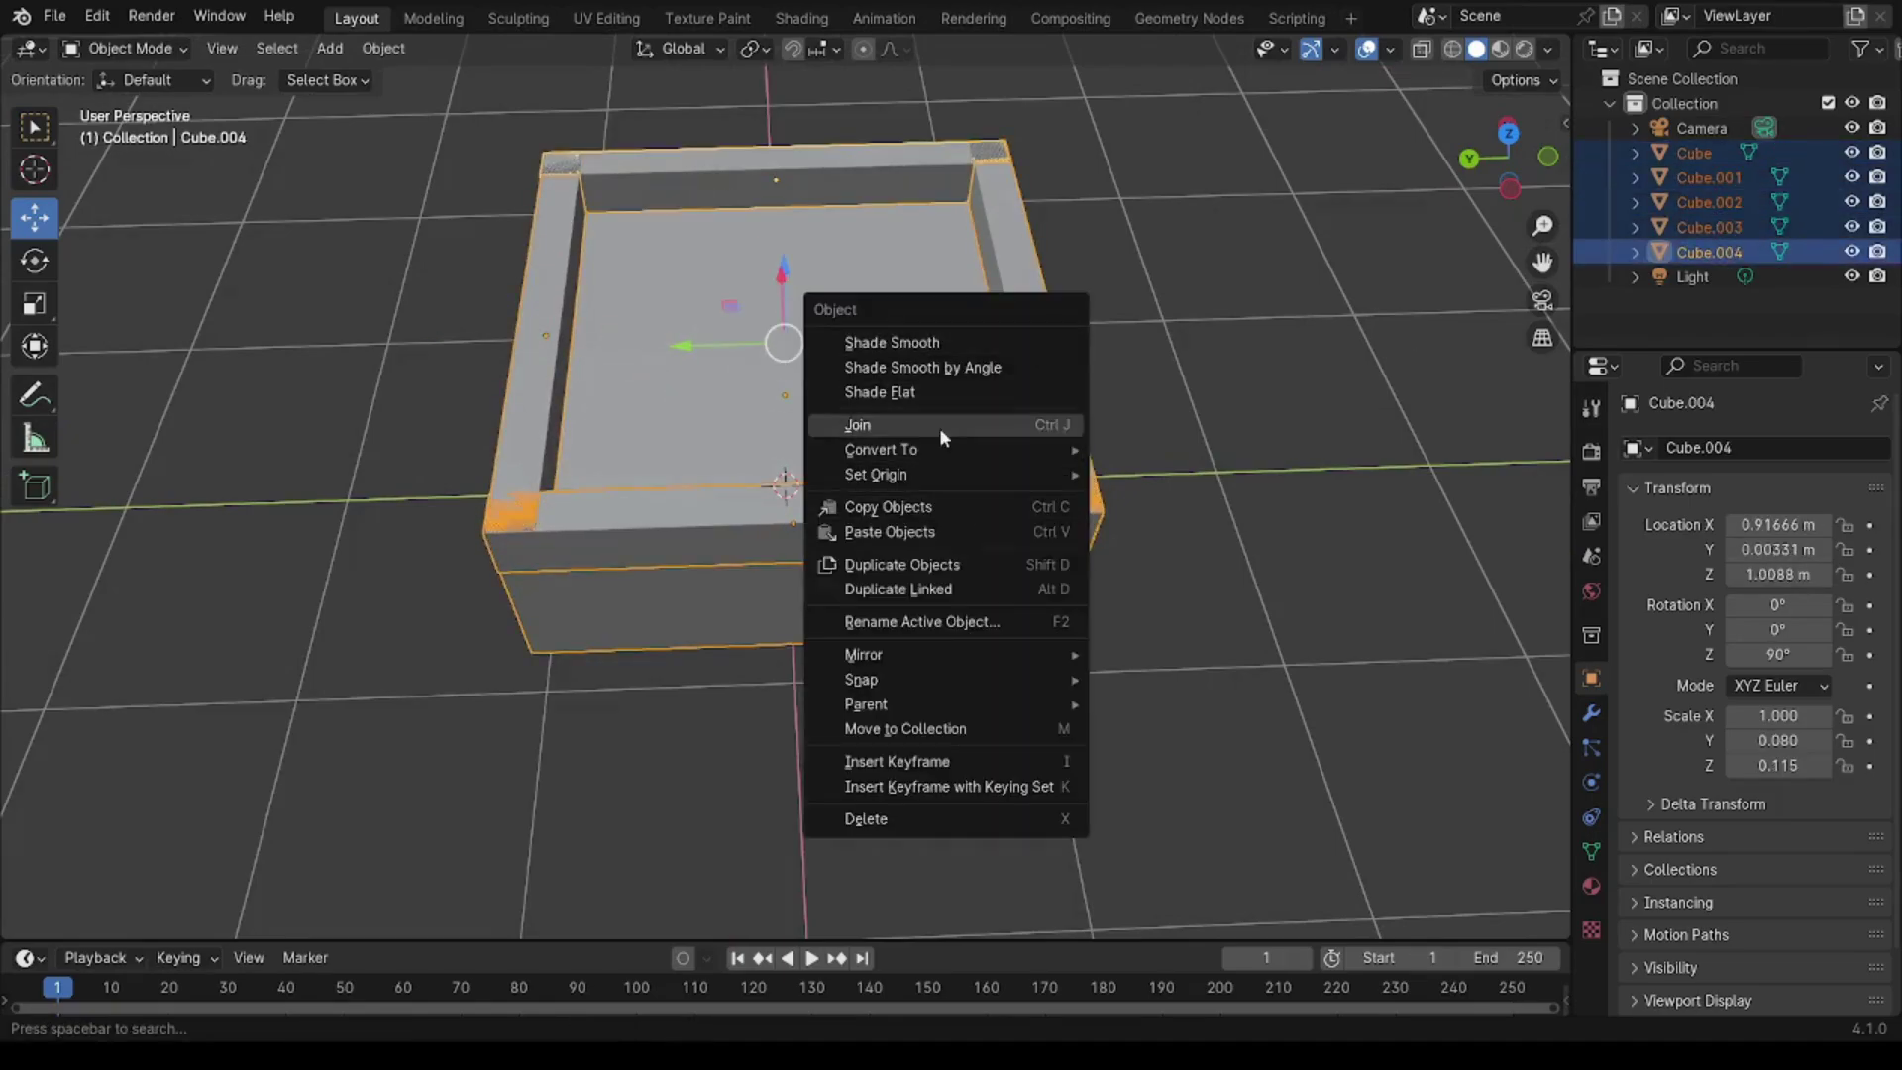
left_click(942, 428)
key("ctrl+v")
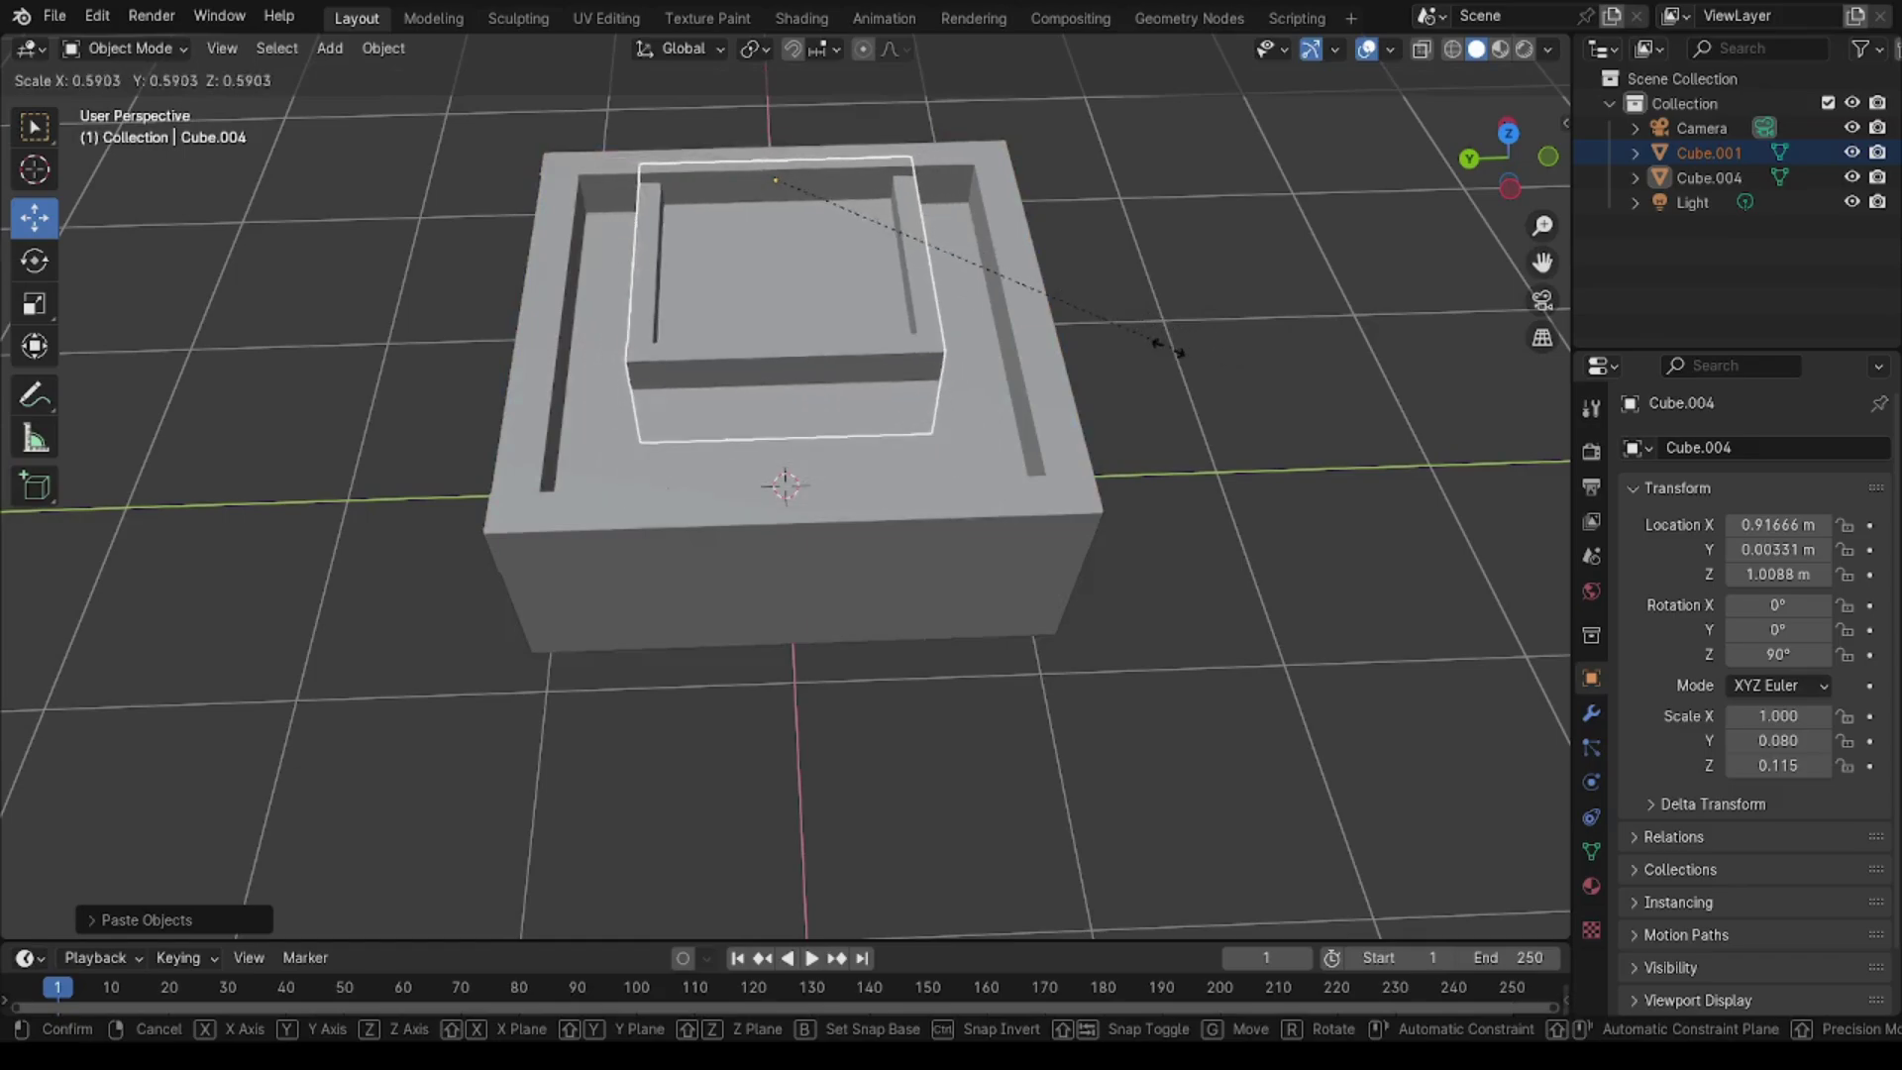
mouse_move(1155, 348)
middle_mouse_down()
mouse_move(922, 595)
mouse_move(813, 649)
mouse_move(866, 644)
middle_mouse_up()
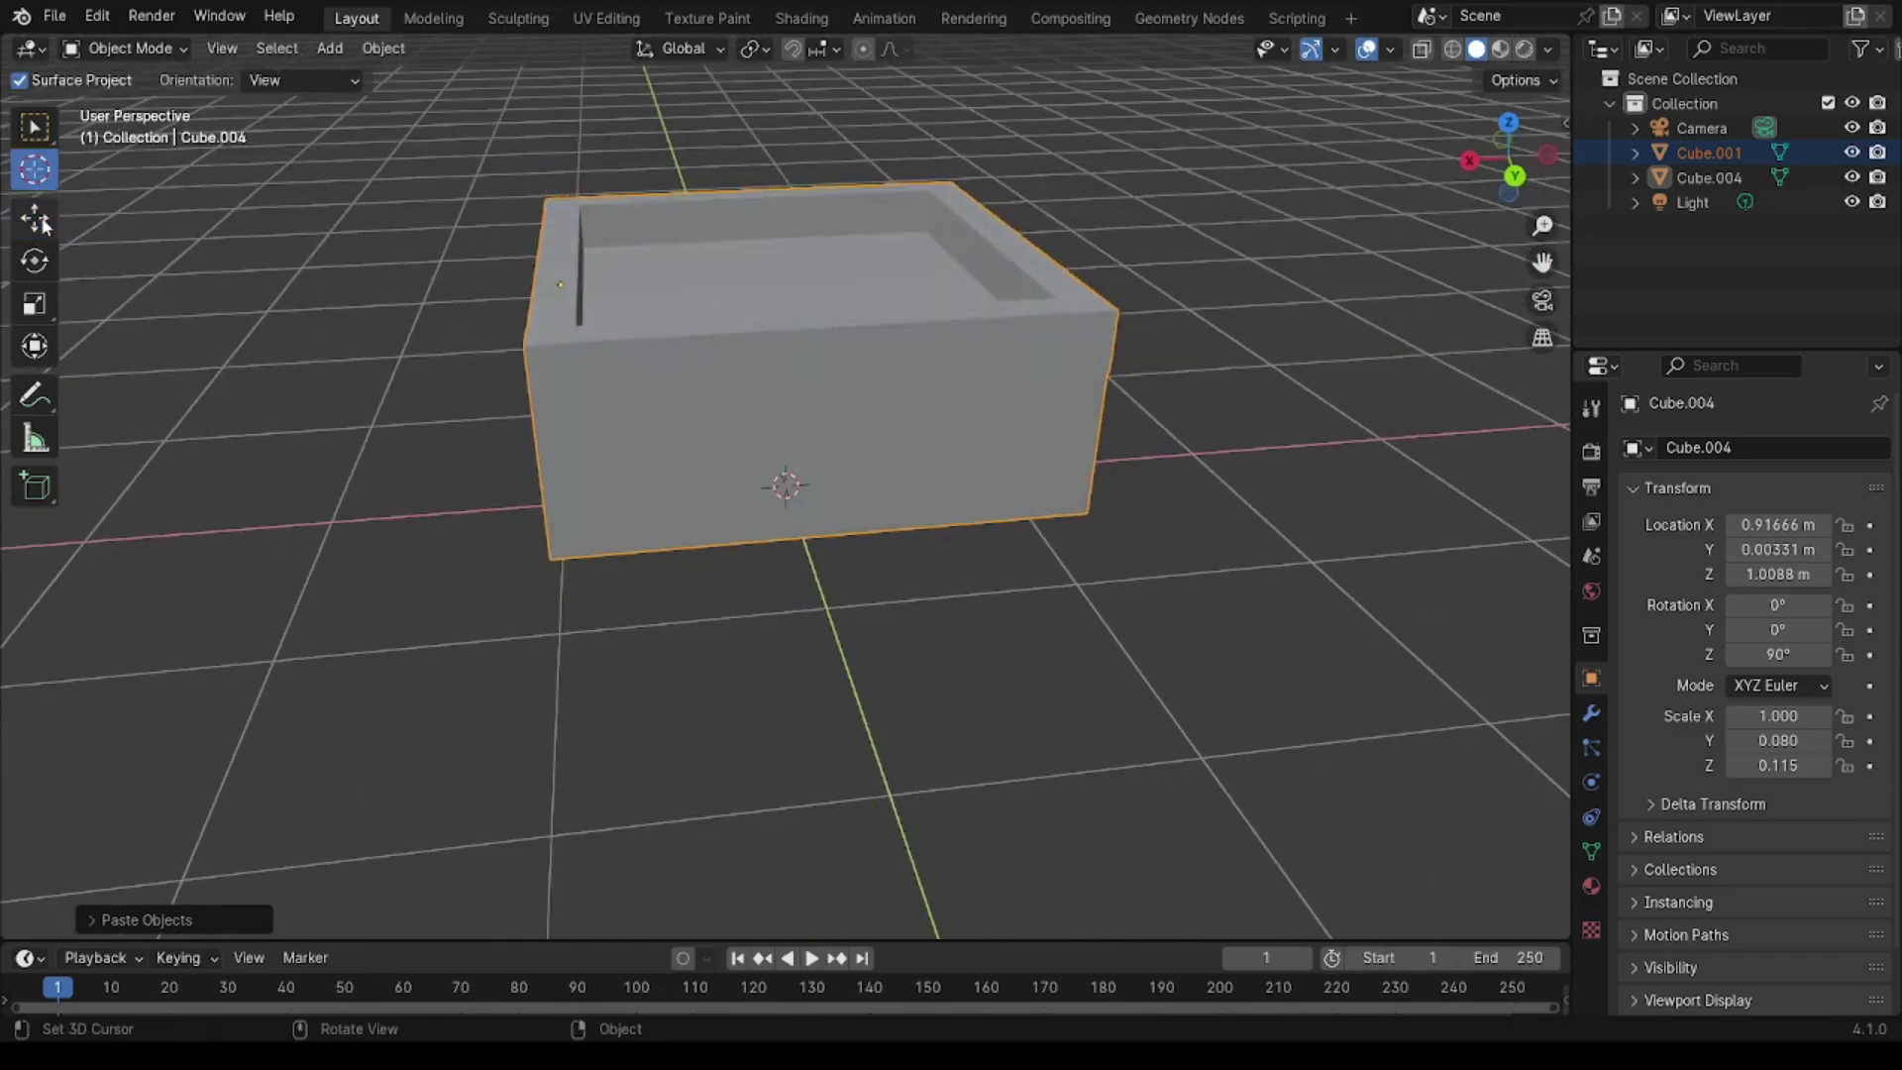
middle_click_drag(836, 488, 537, 515)
key("ctrl+j")
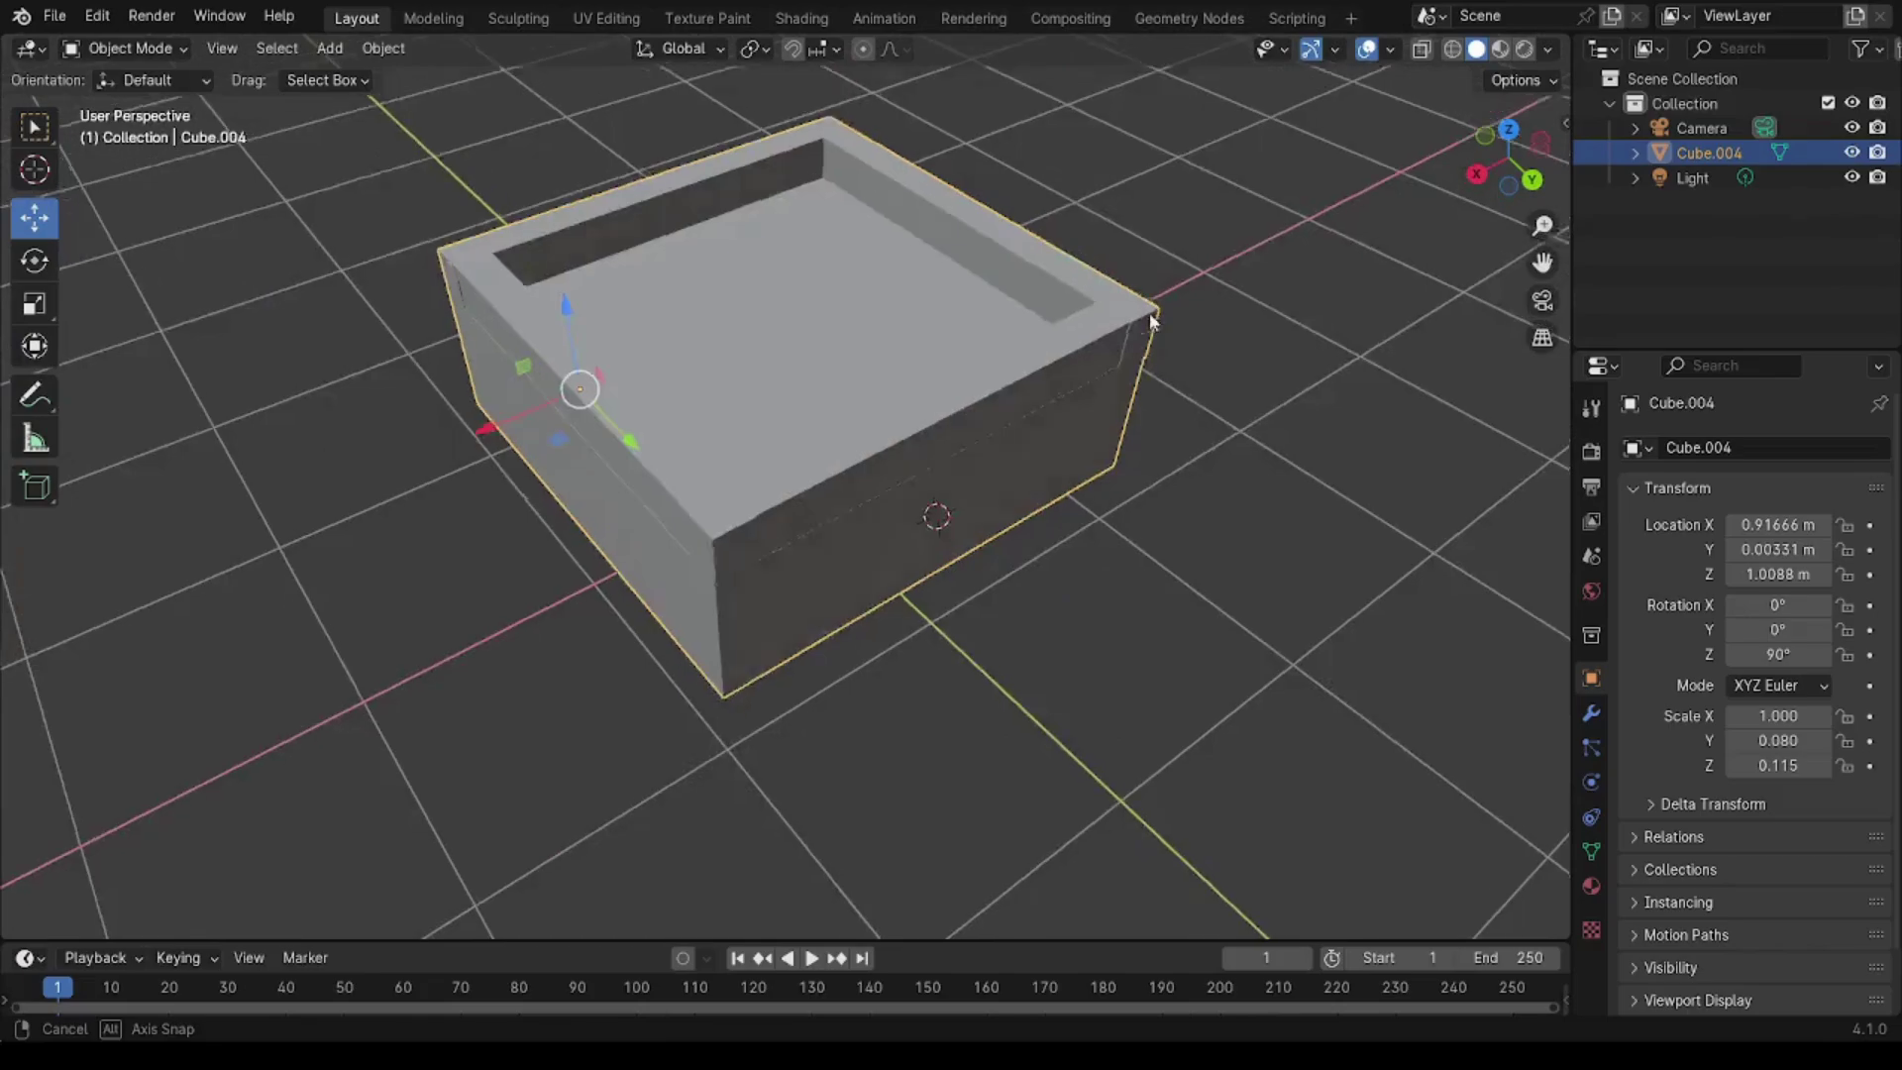
mouse_move(1210, 293)
middle_mouse_down()
mouse_move(835, 501)
mouse_move(912, 540)
middle_mouse_up()
Step: Duplicate the box, shrink it, and centre it along X as an inner ring
key("shift+d")
key("s")
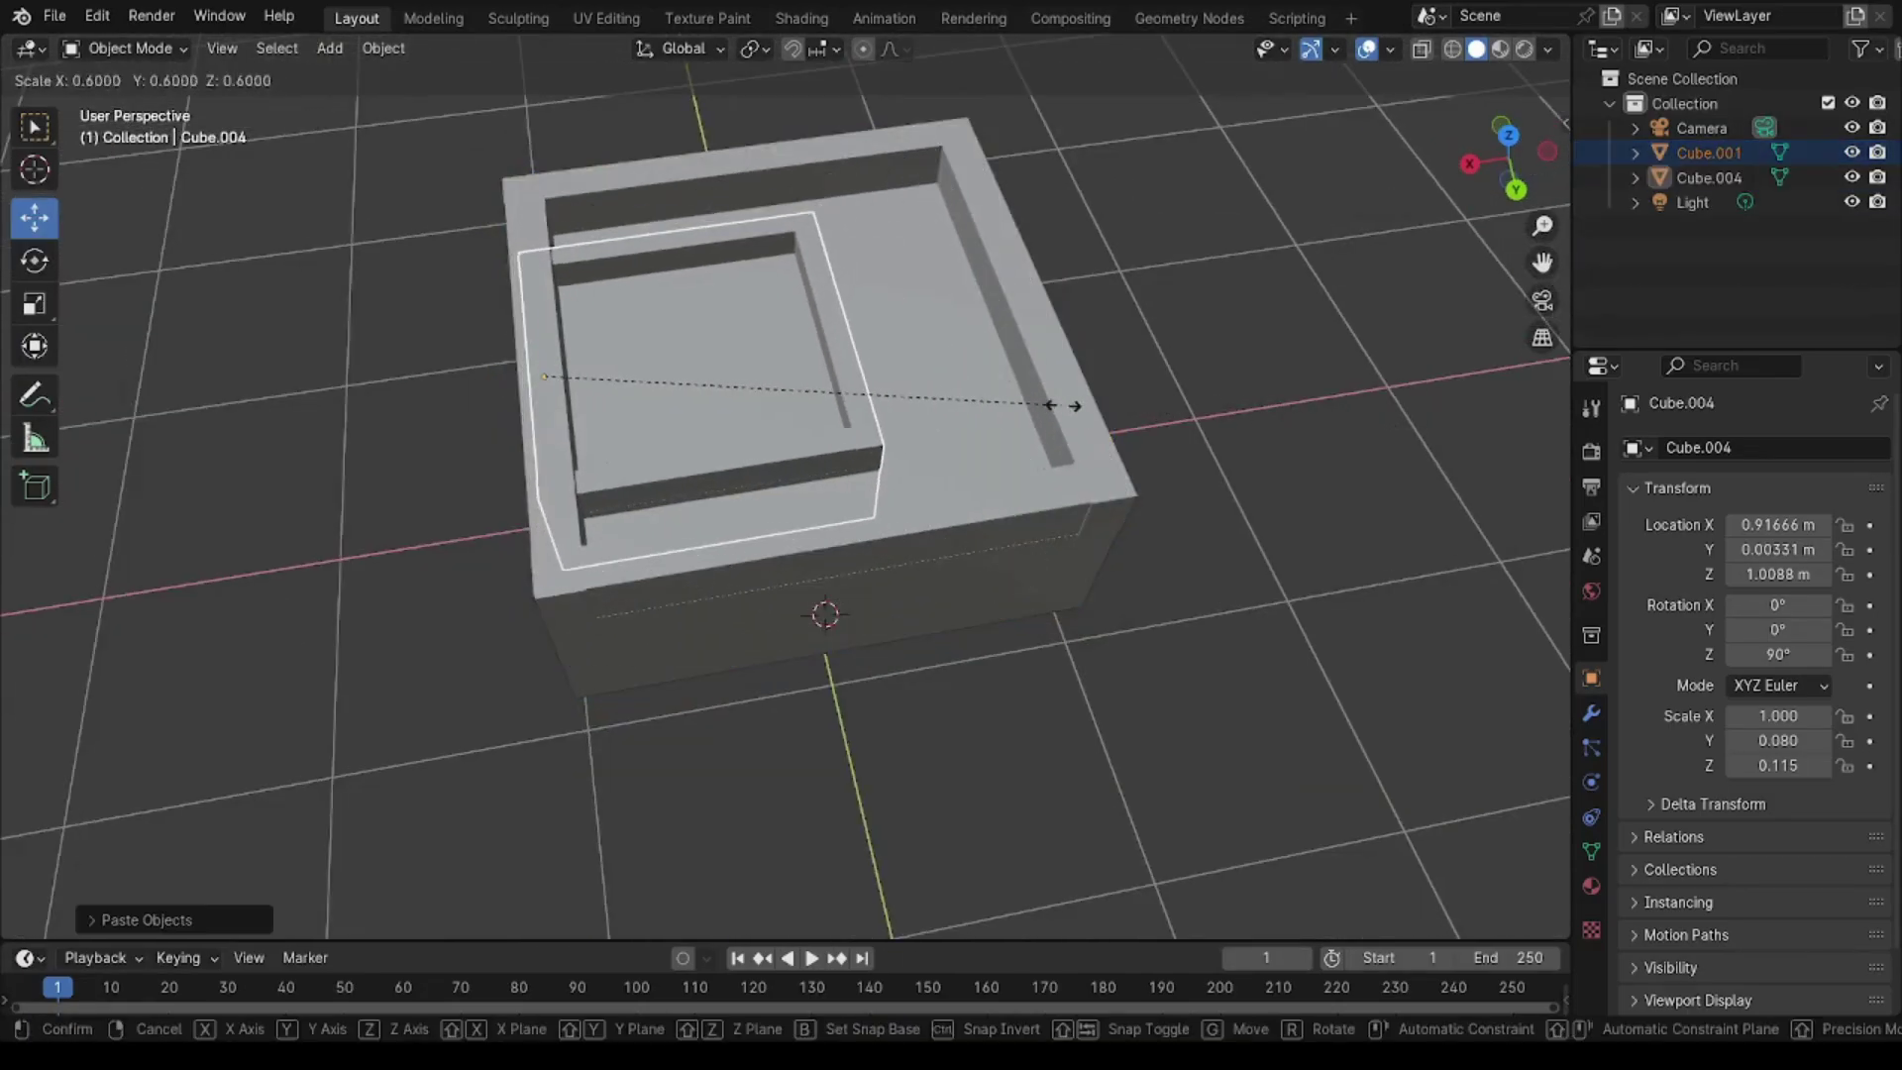
left_click(1080, 411)
mouse_move(1080, 411)
middle_mouse_down()
mouse_move(614, 297)
mouse_move(1090, 386)
mouse_move(988, 442)
middle_mouse_up()
key("g")
key("x")
left_click(594, 298)
key("s")
left_click(1090, 386)
key("g")
key("x")
key("Escape")
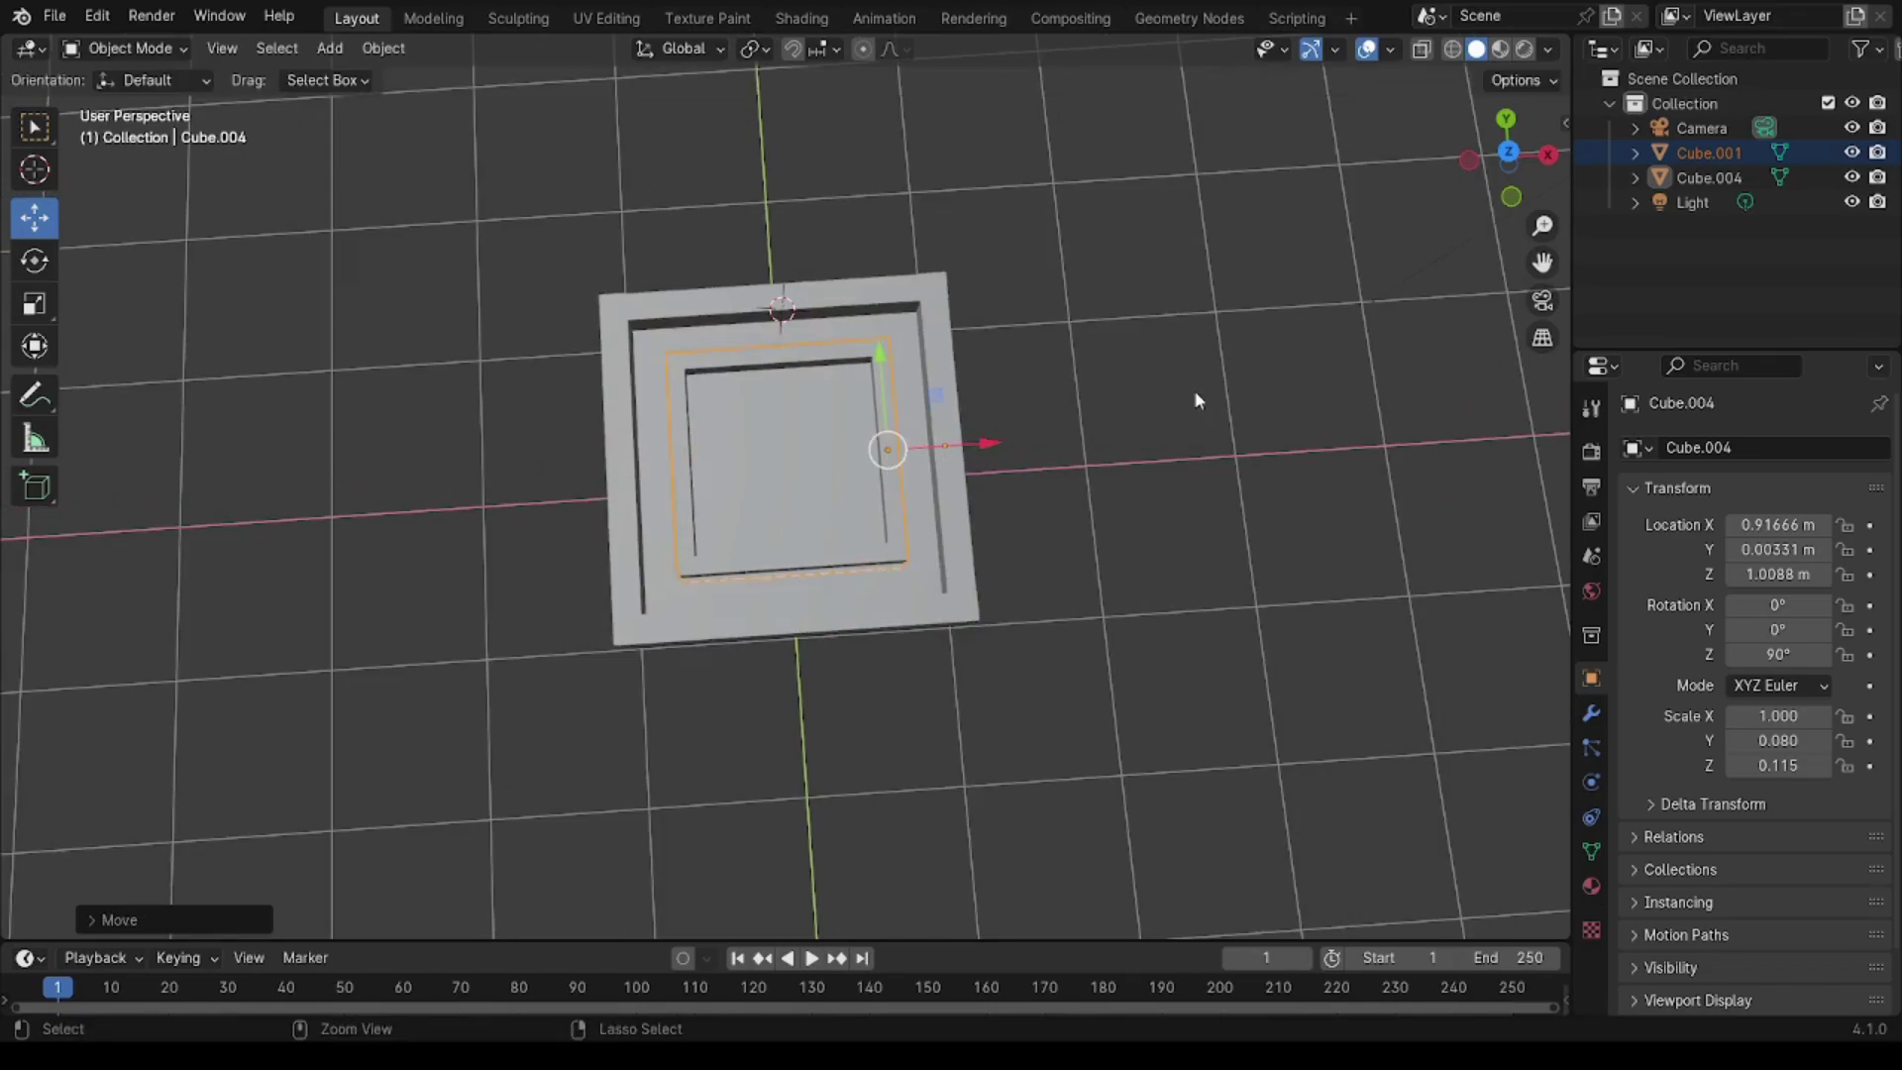
Step: Paste a third, smallest box copy and centre it along X inside the others
key("ctrl+v")
key("s")
left_click(1037, 454)
scroll(1110, 525, "up", 4)
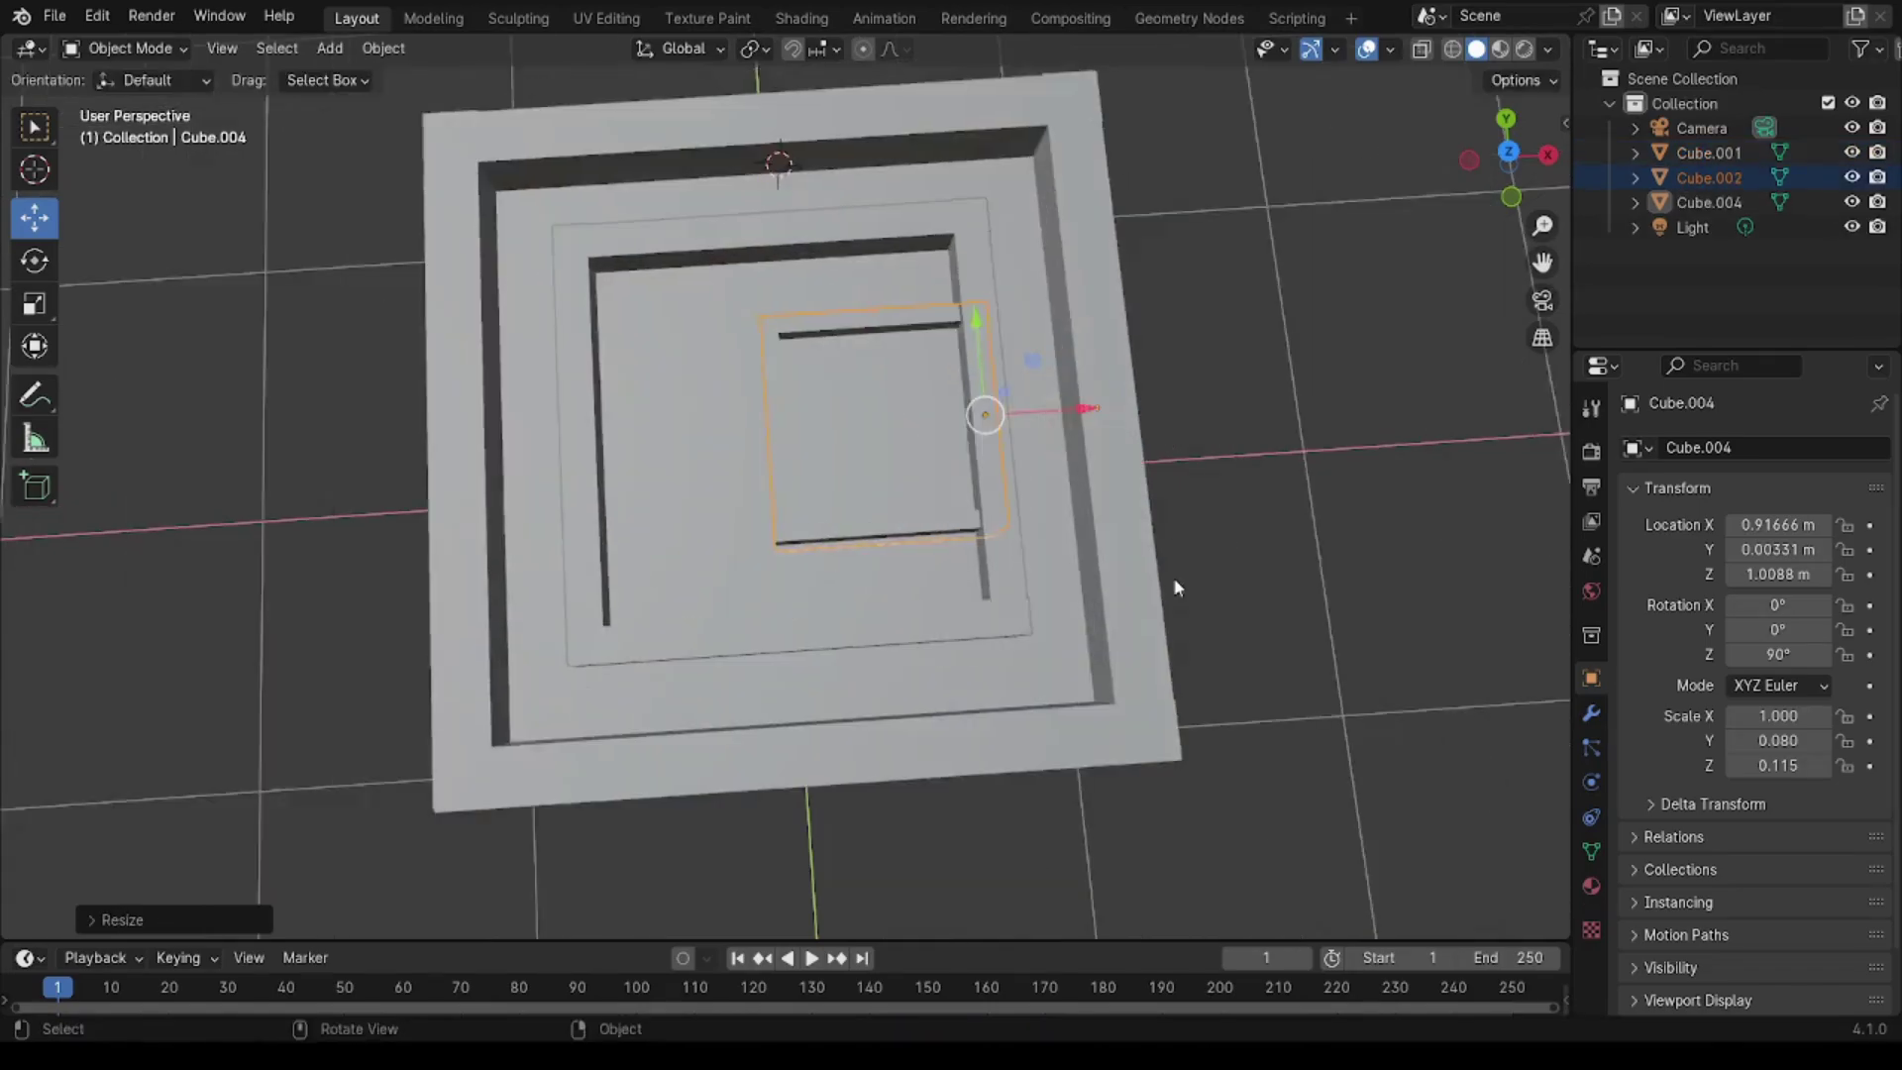
middle_click_drag(1176, 591, 1074, 288)
key("g")
key("x")
left_click(971, 309)
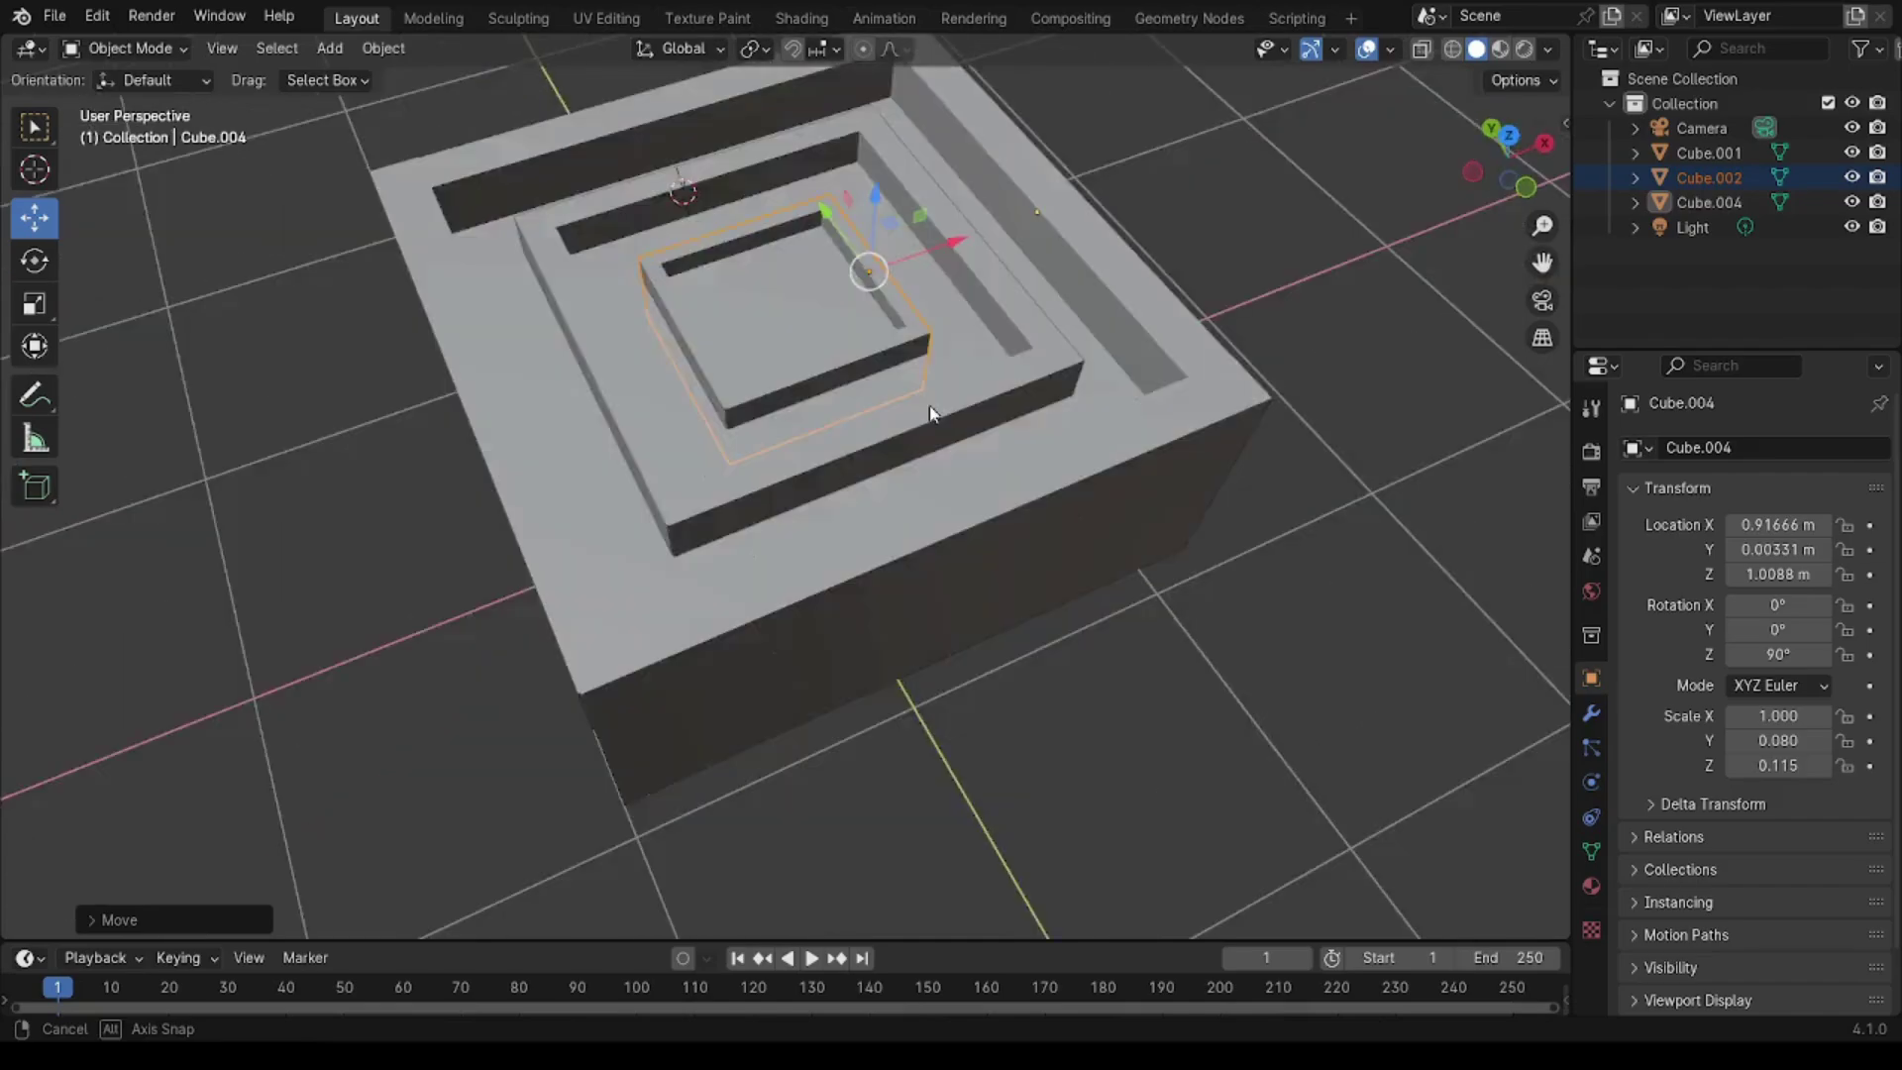
middle_click_drag(929, 404, 901, 412)
scroll(905, 586, "down", 5)
scroll(792, 565, "up", 5)
middle_click_drag(793, 565, 801, 562)
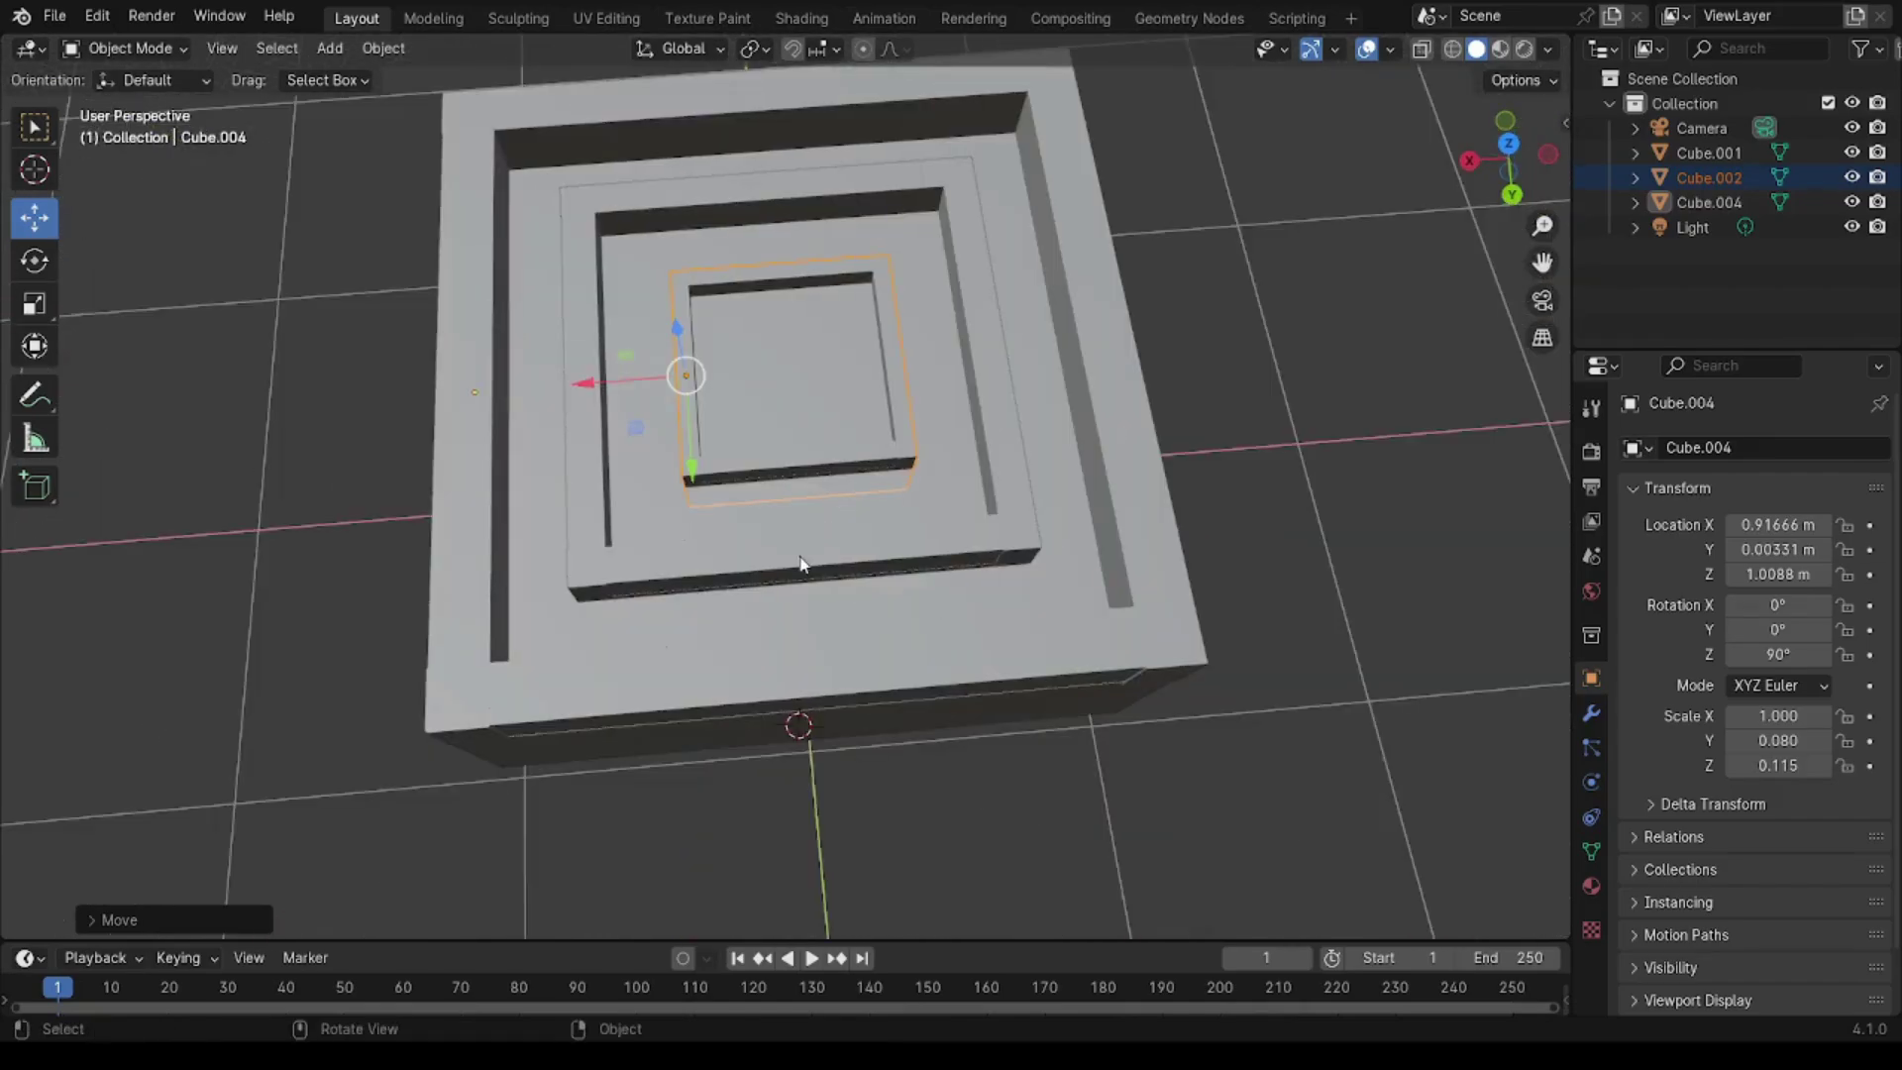
Step: Select the outer and middle boxes and join all nested boxes into Cube.002
left_click(1124, 471, "shift")
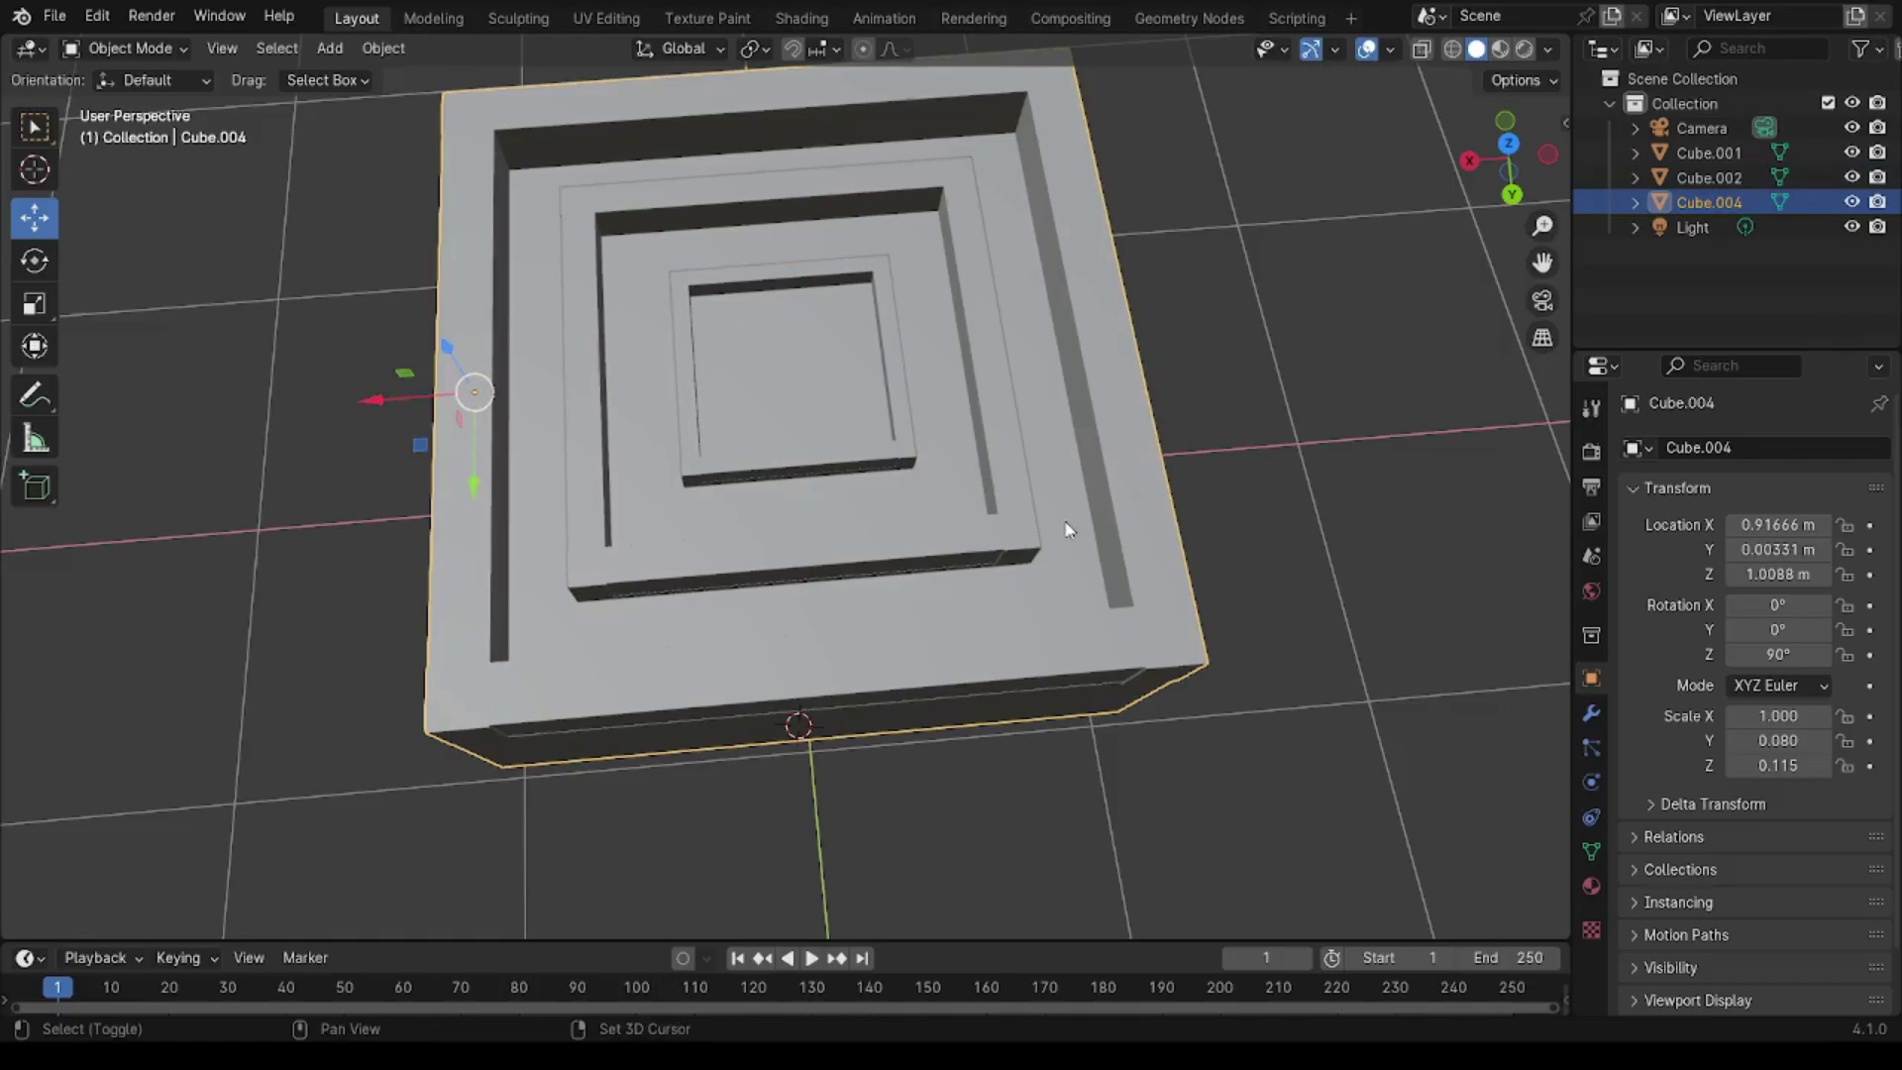
left_click(905, 455, "shift")
mouse_move(904, 455)
middle_mouse_down()
mouse_move(1099, 595)
mouse_move(1155, 412)
mouse_move(1155, 429)
middle_mouse_up()
key("ctrl+j")
scroll(874, 543, "down", 4)
mouse_move(1003, 520)
middle_mouse_down()
mouse_move(874, 543)
mouse_move(877, 576)
middle_mouse_up()
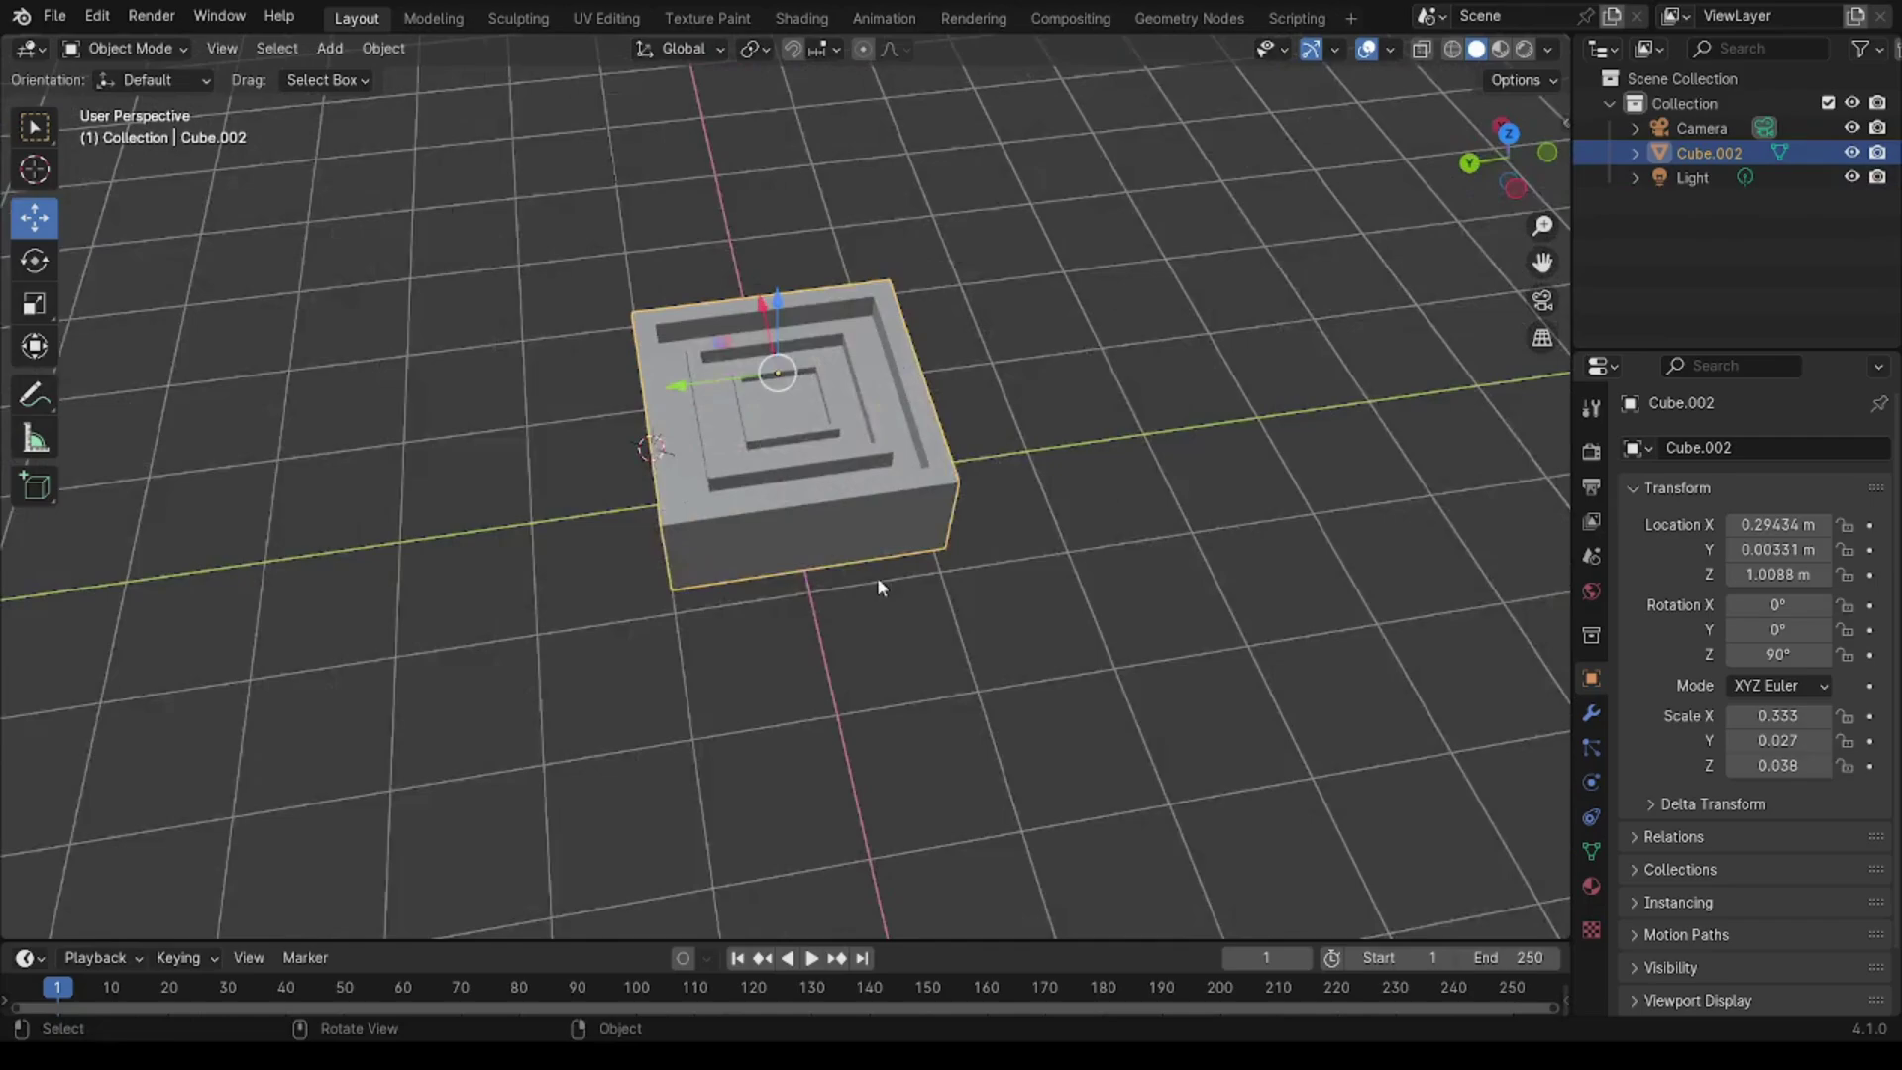
Step: Add a new mesh cube and scale it up
scroll(881, 599, "up", 3)
scroll(867, 586, "down", 4)
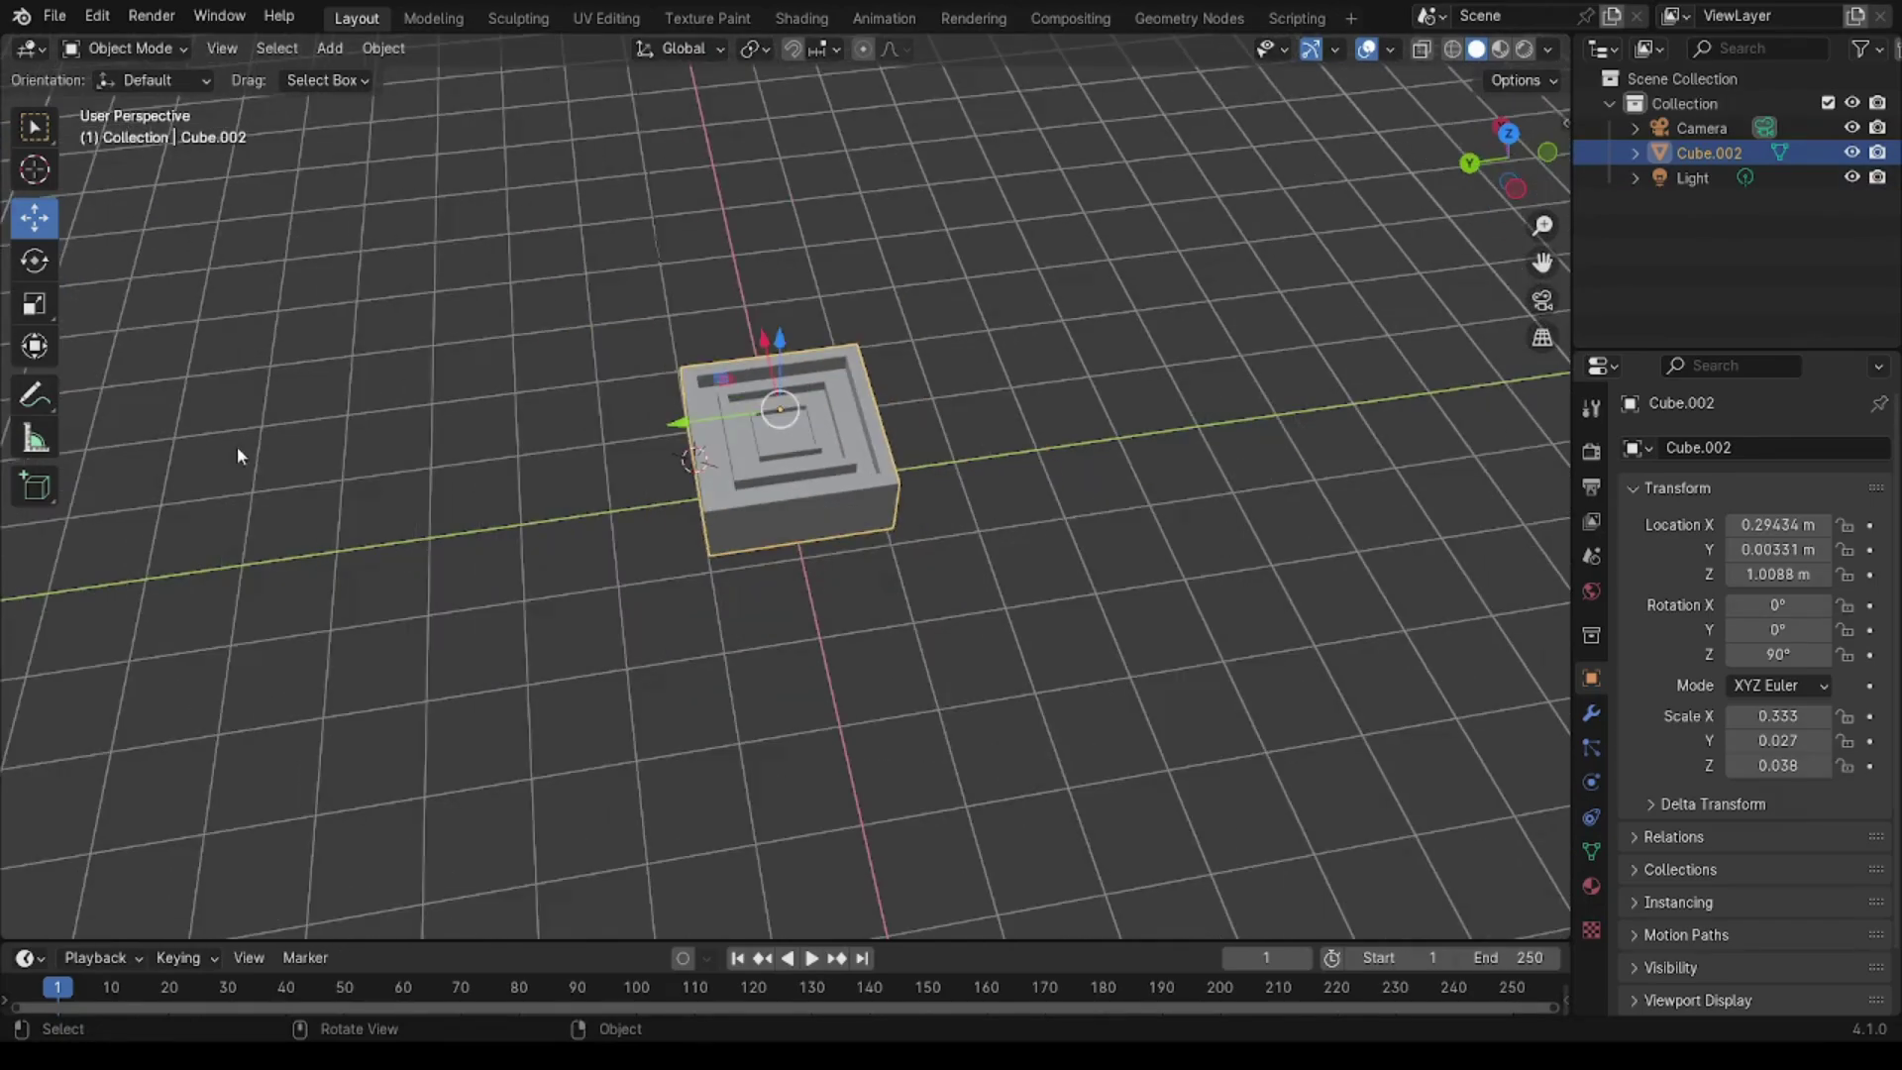
left_click(334, 50)
left_click(569, 103)
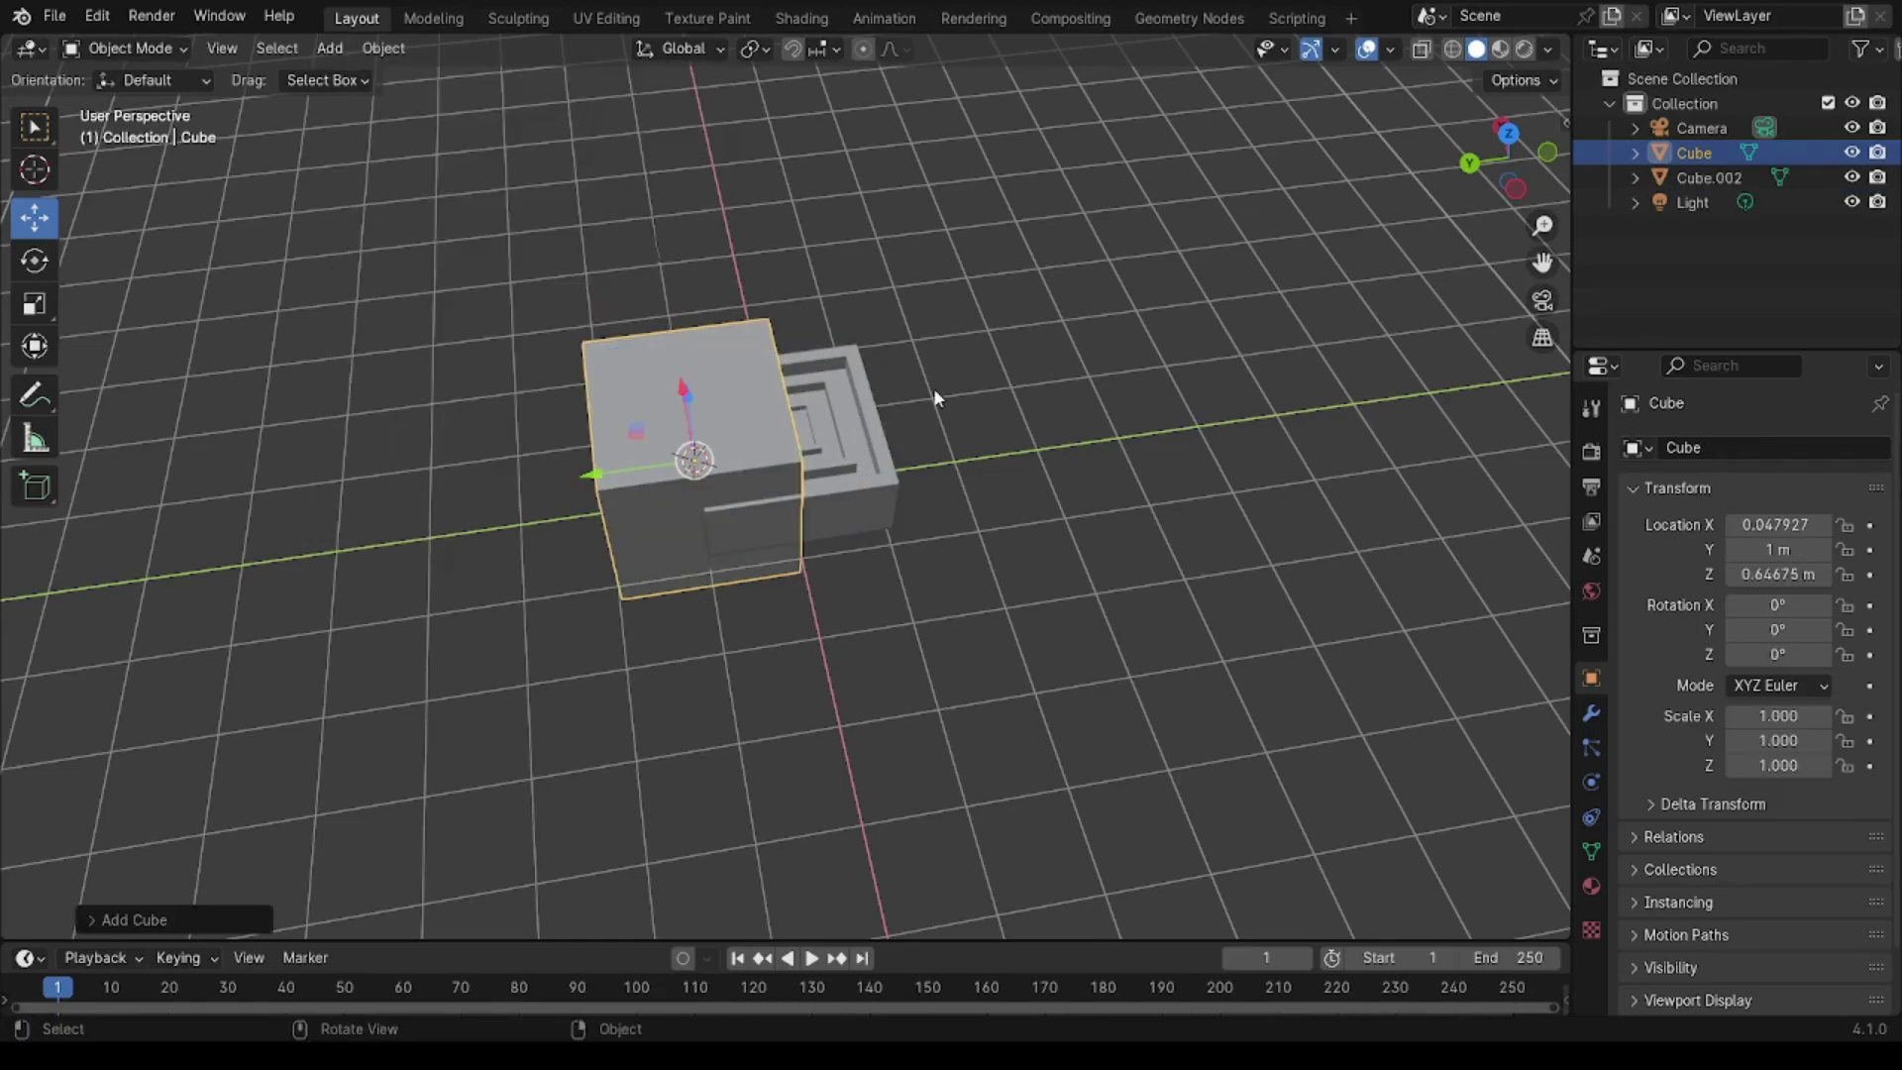
key("s")
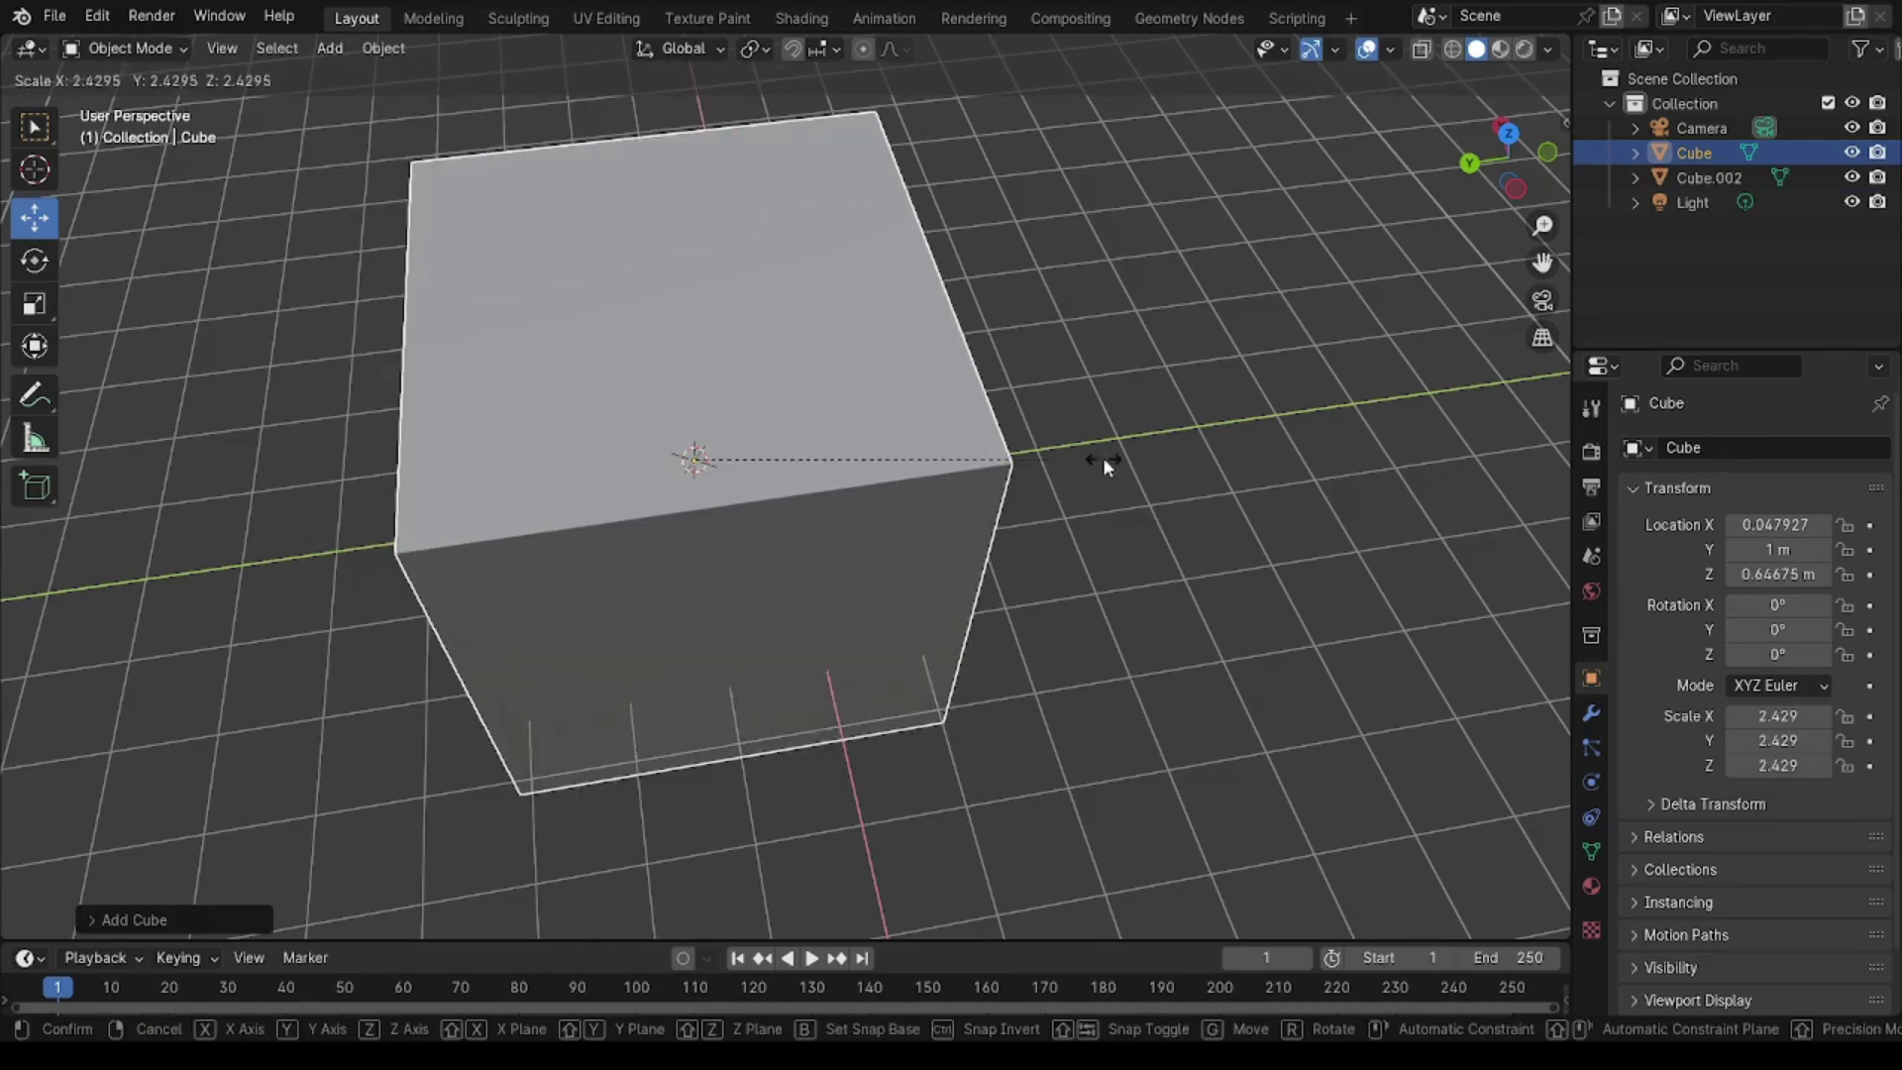
left_click(1103, 456)
scroll(1103, 456, "down", 3)
Step: Flatten the new cube along Z into a thin slab
key("s")
key("z")
scroll(991, 434, "up", 3)
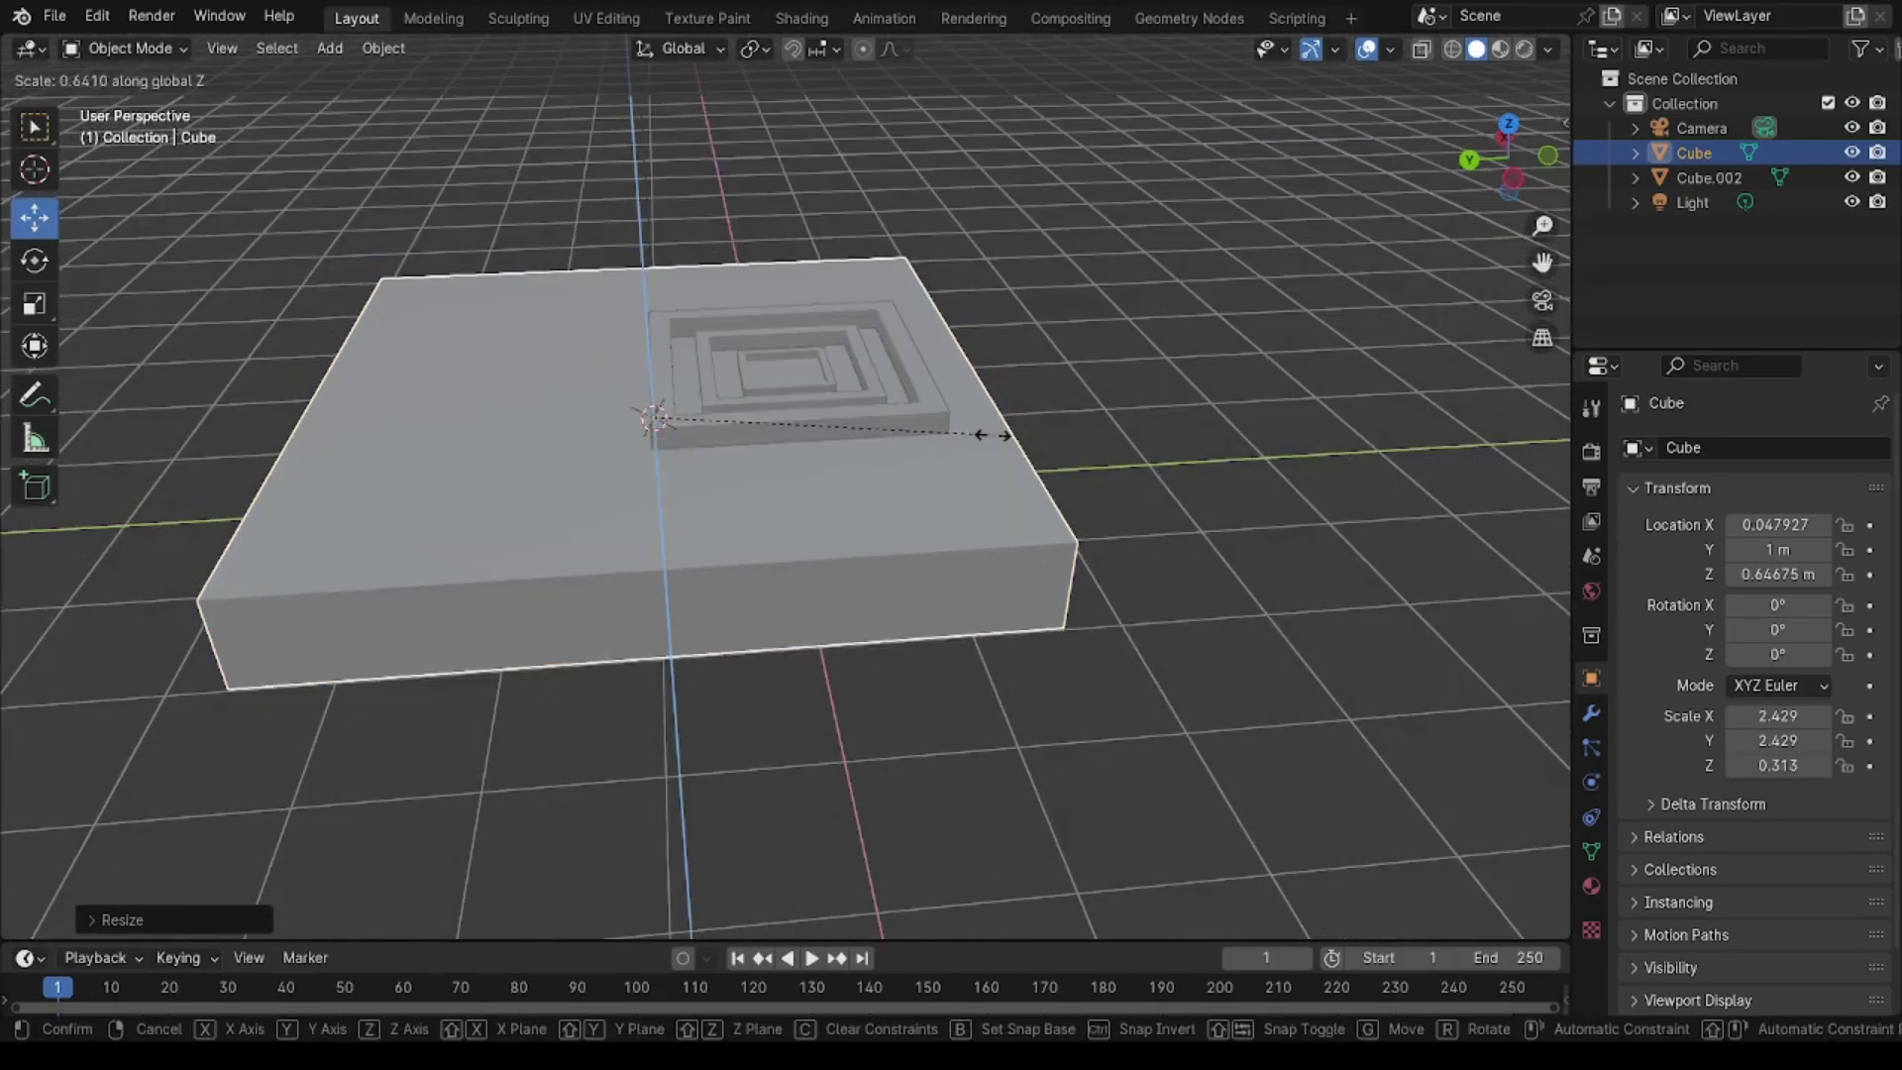
scroll(993, 434, "down", 3)
middle_click_drag(993, 434, 945, 446)
Step: Stretch the slab along Y and paste a copy, Cube.001, beside it
key("x")
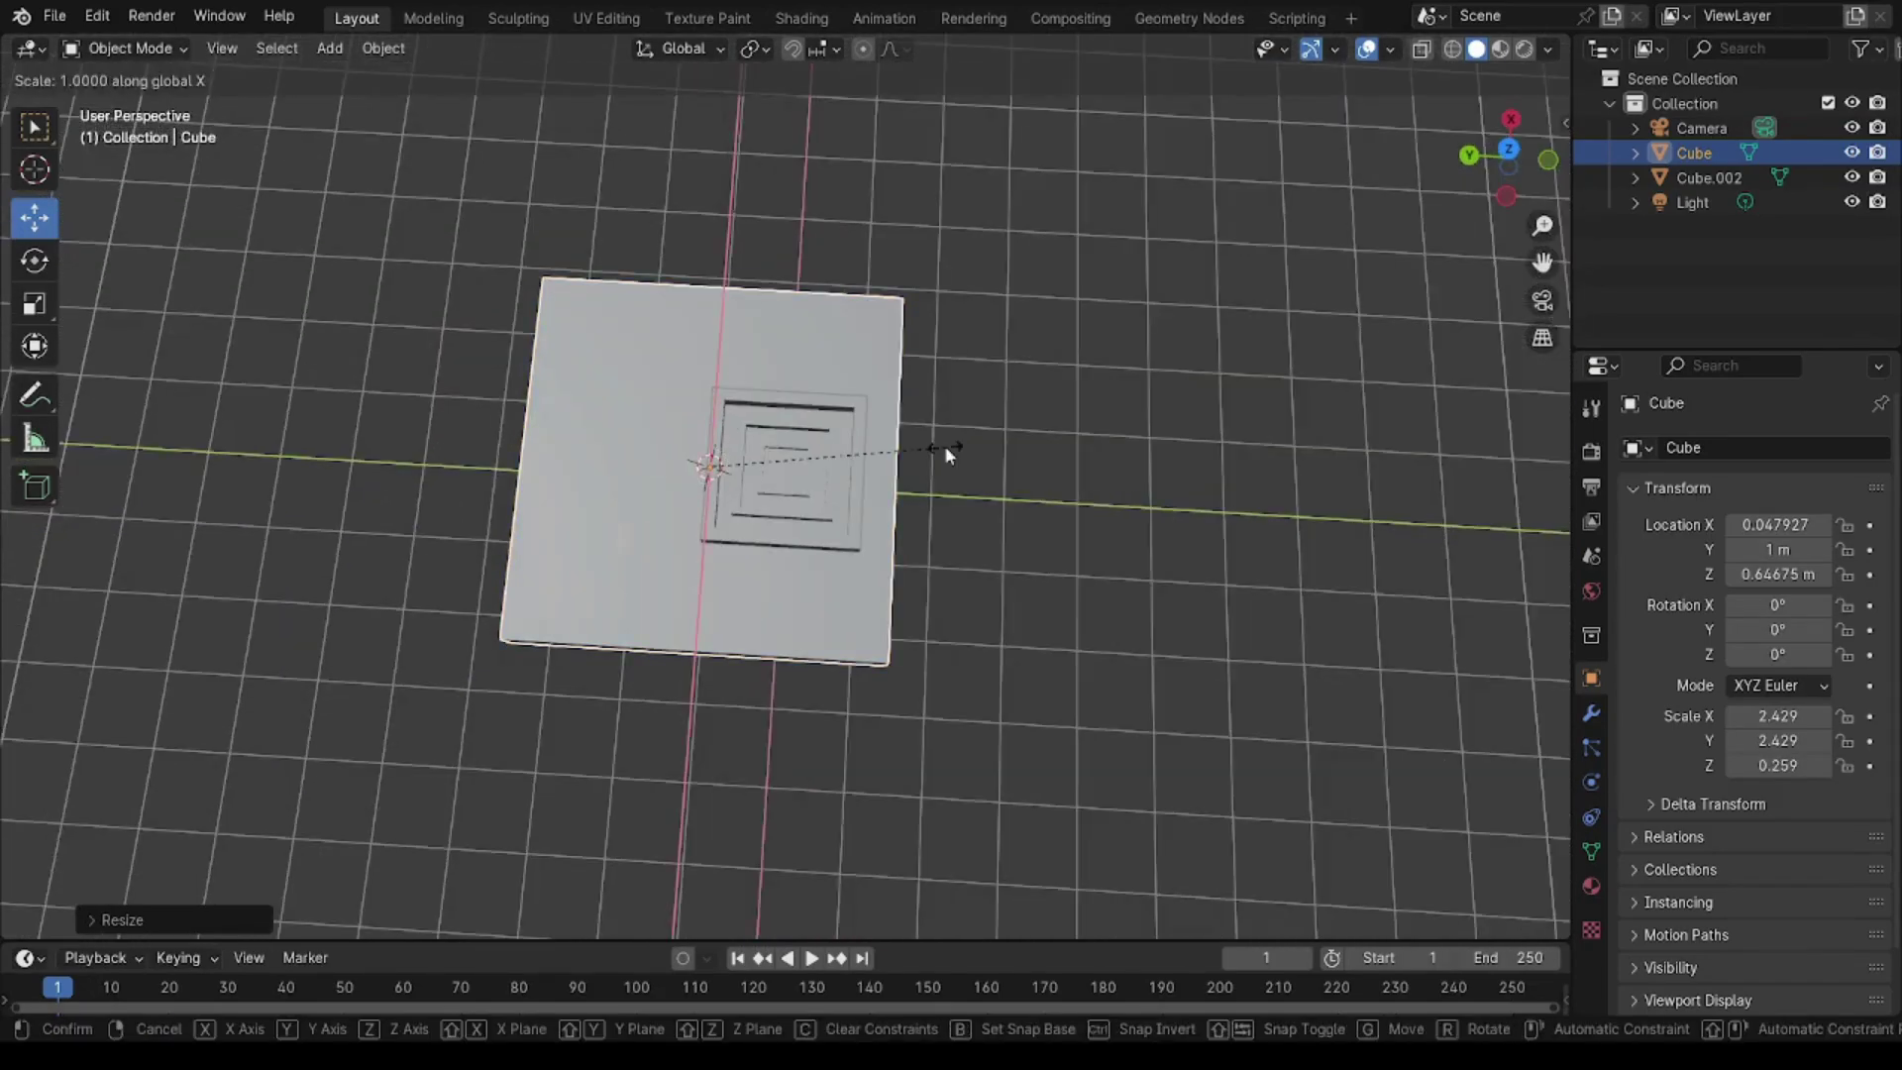
key("y")
left_click(1139, 458)
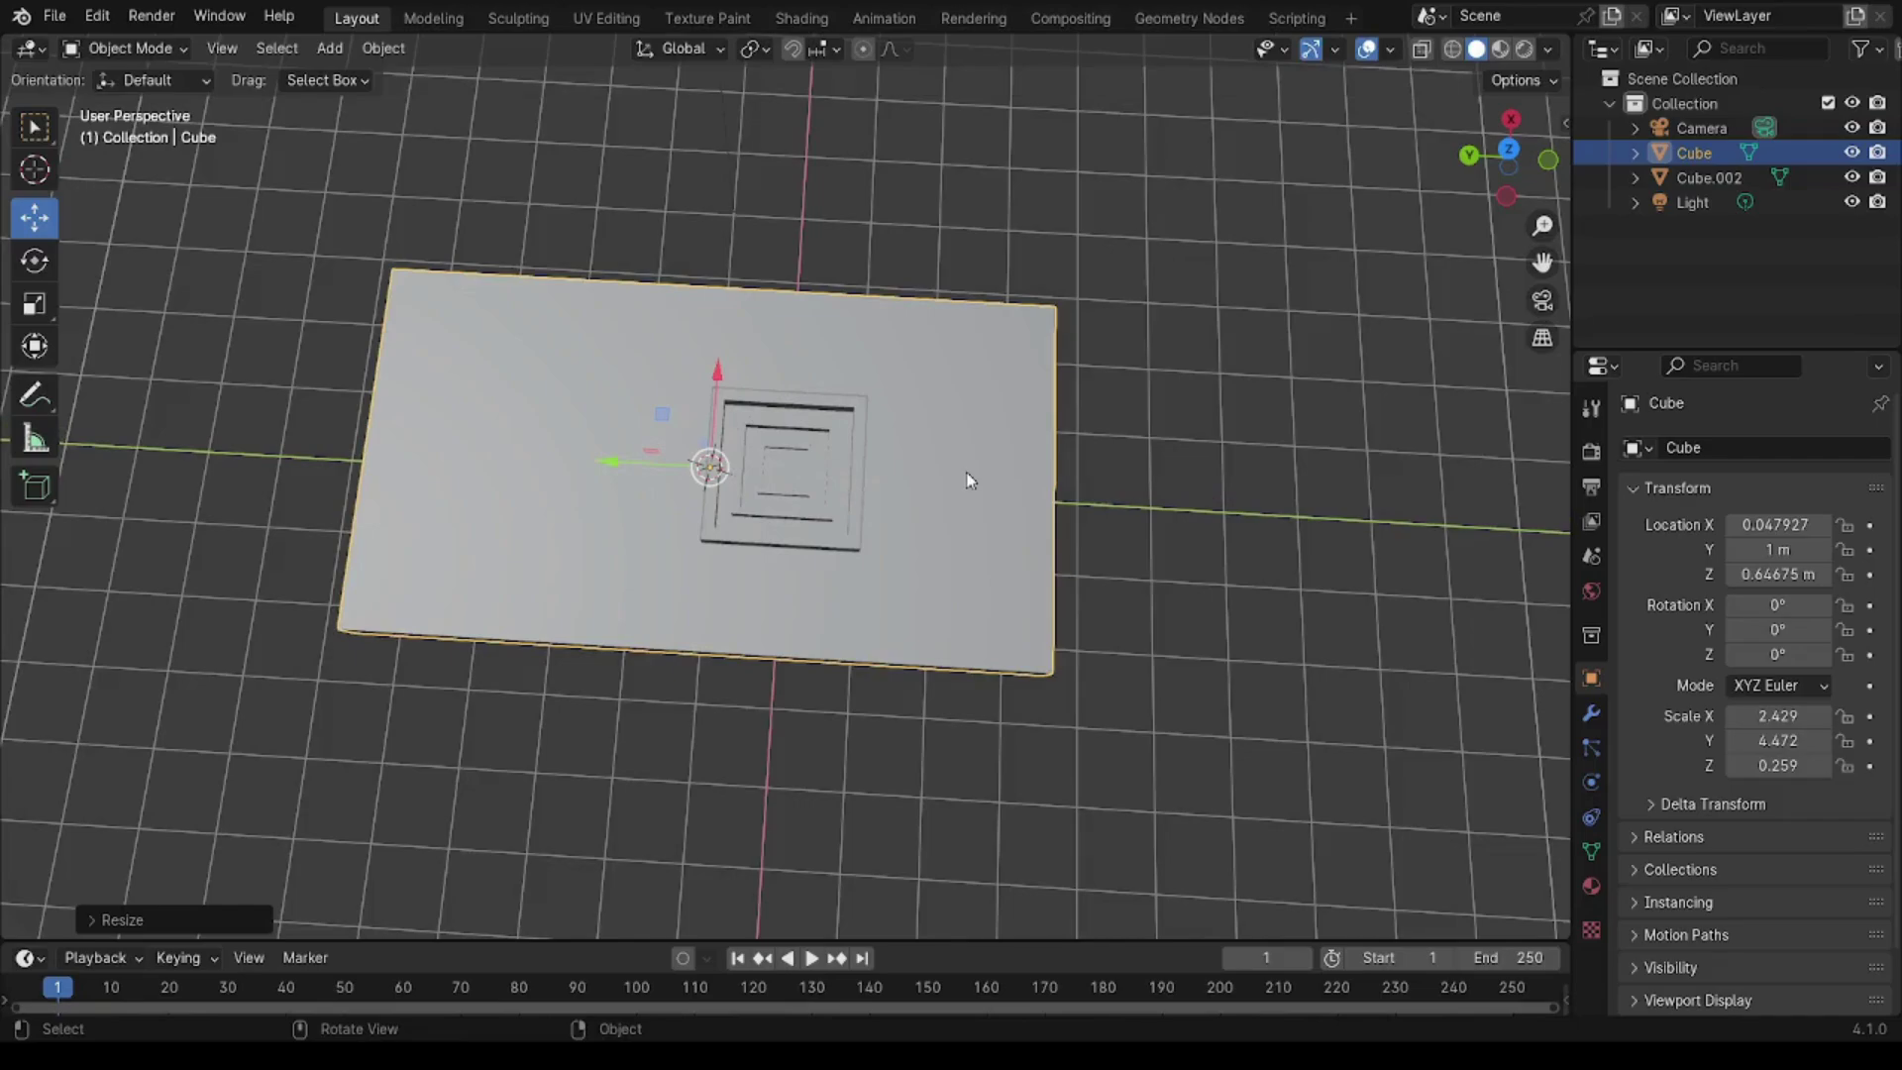
scroll(969, 481, "down", 3)
mouse_move(969, 481)
middle_mouse_down()
mouse_move(867, 430)
mouse_move(867, 495)
middle_mouse_up()
scroll(914, 472, "up", 2)
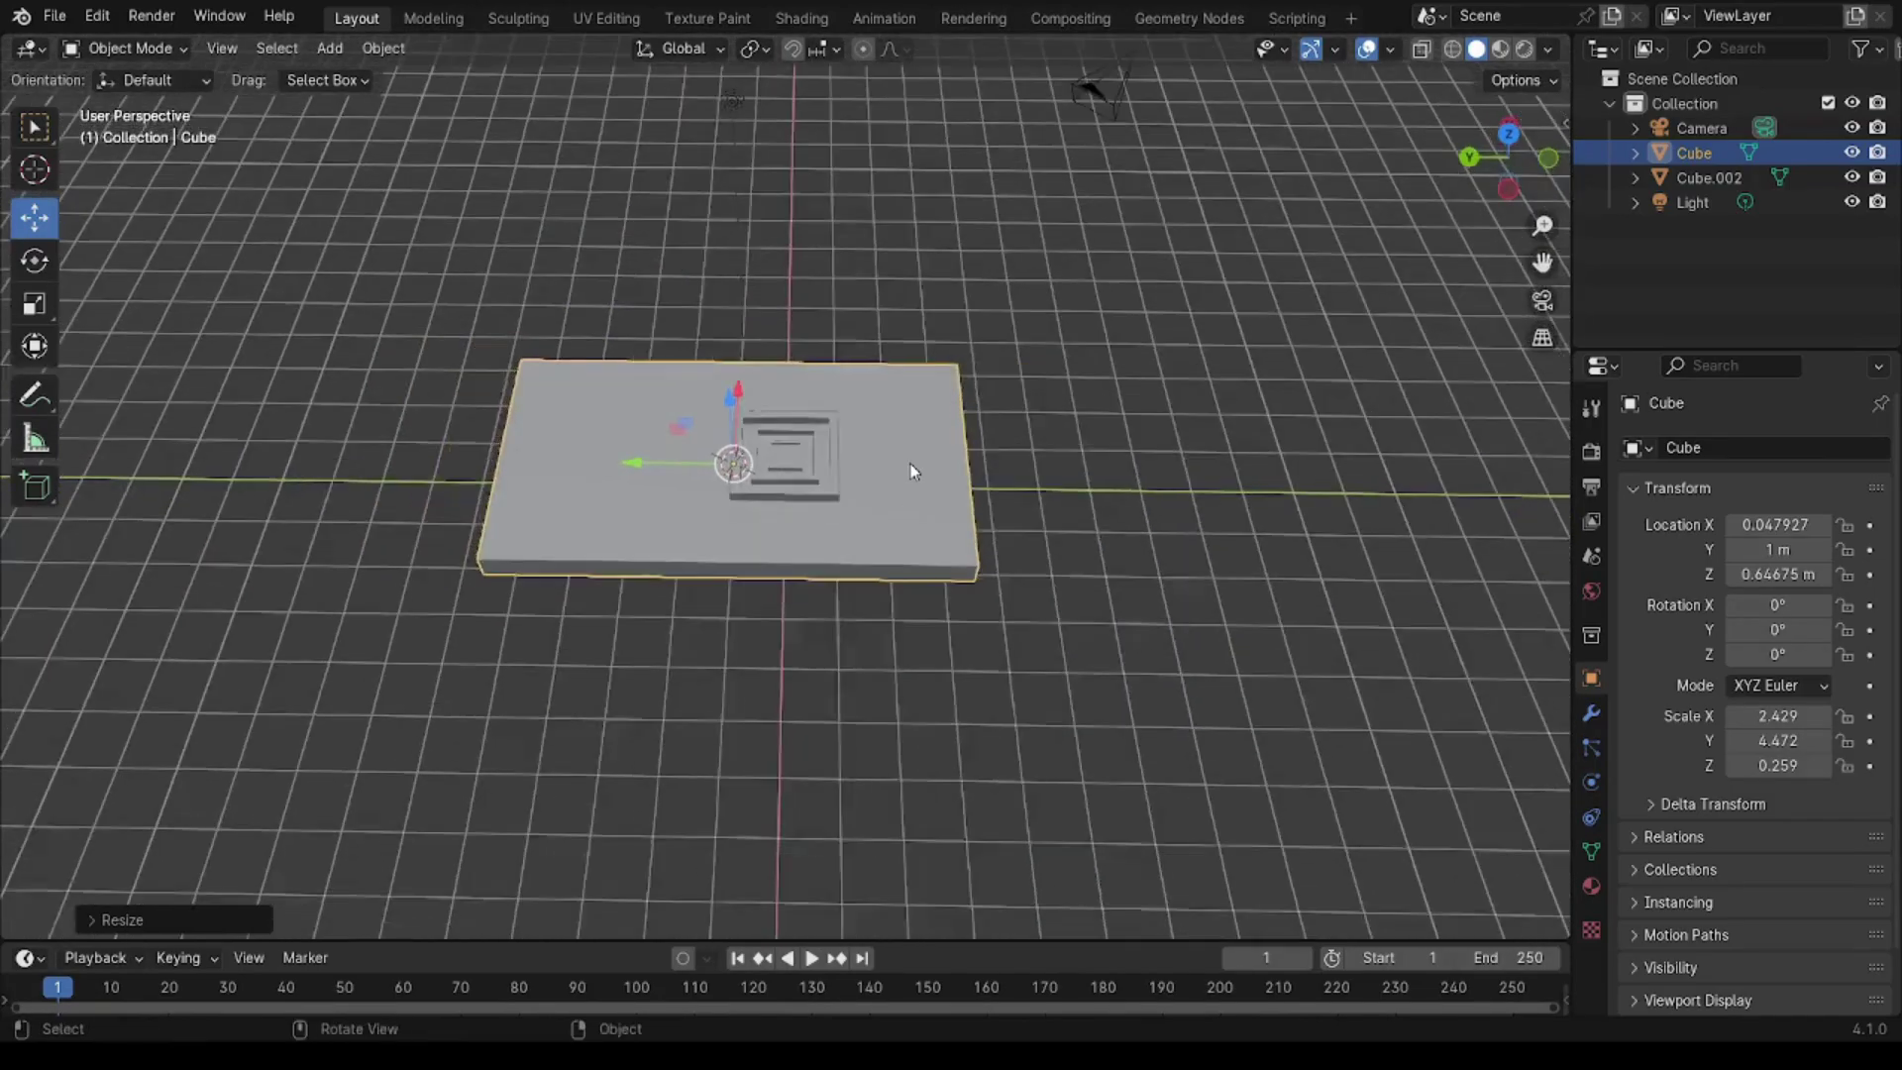
scroll(912, 471, "down", 1)
key("ctrl+c")
key("ctrl+v")
Step: Paste a copy of the slab beside the first one
key("g")
key("y")
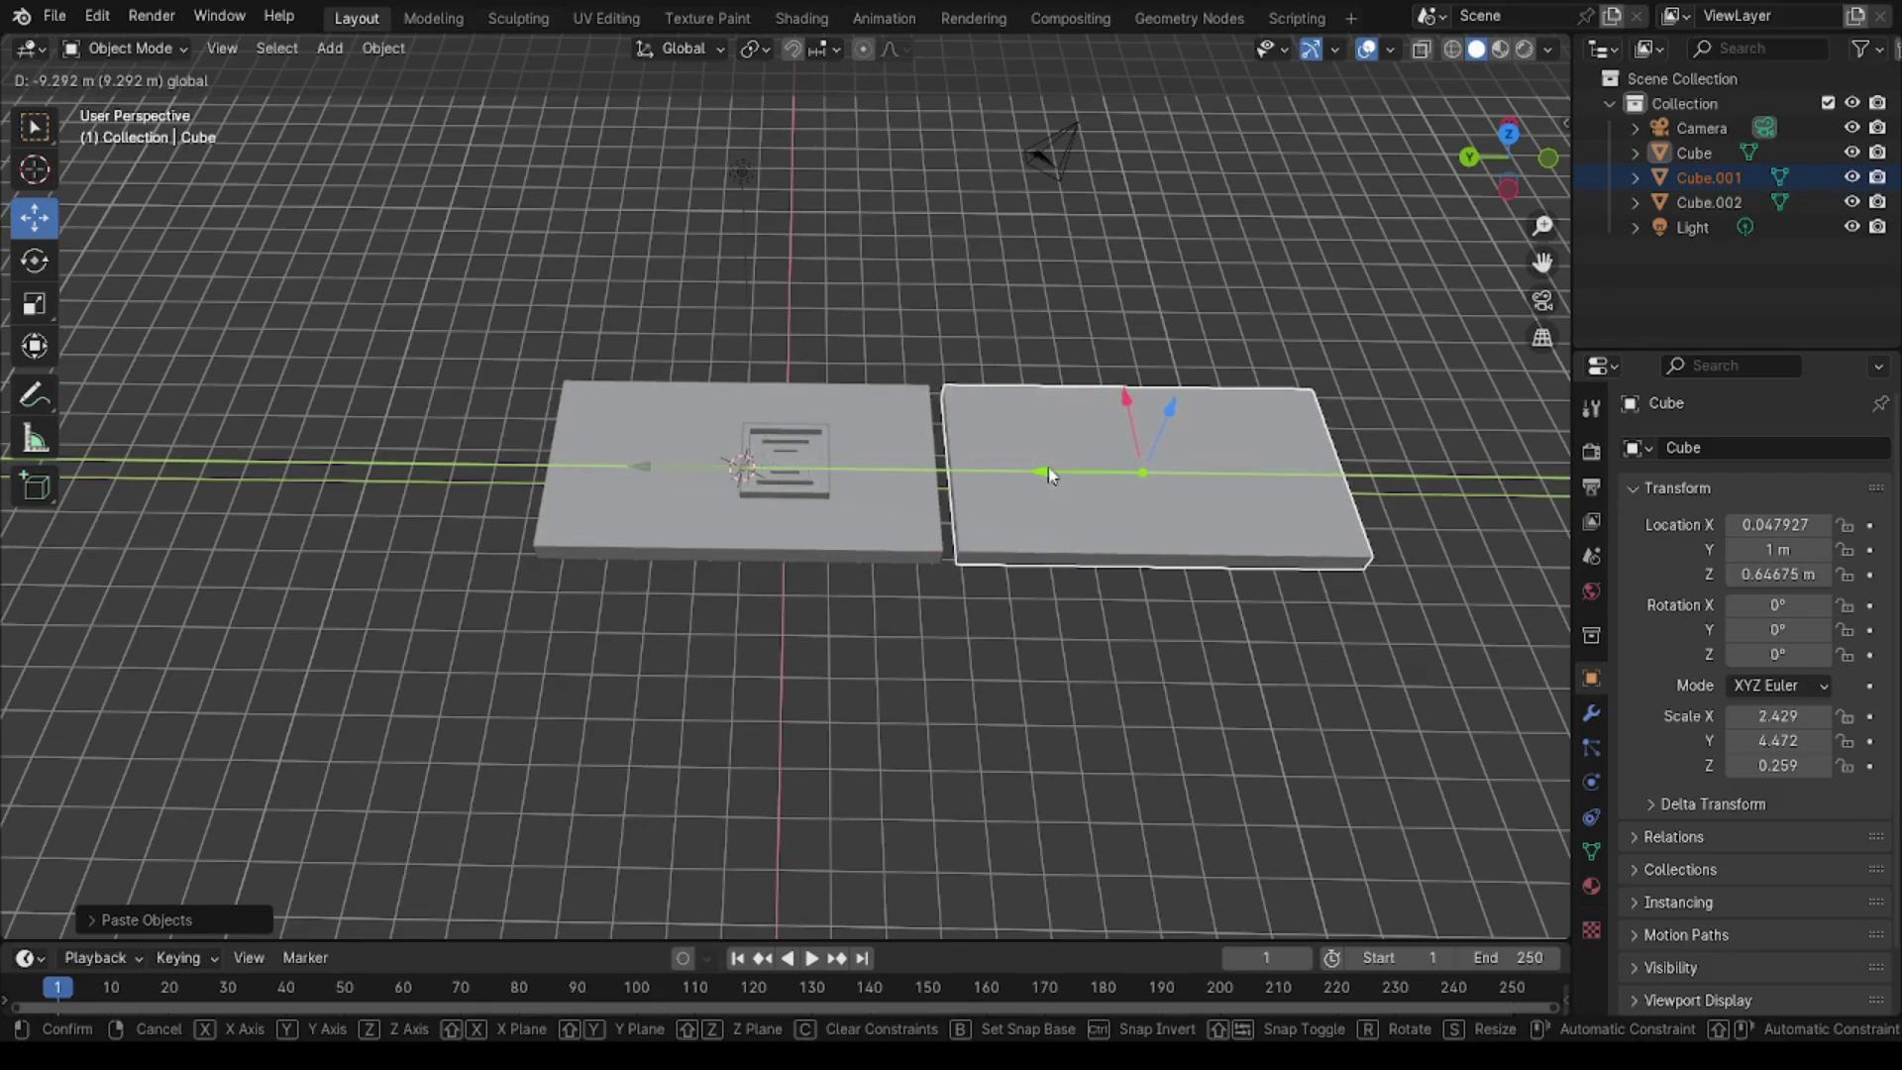
left_click(1048, 466)
middle_click_drag(774, 517, 872, 558)
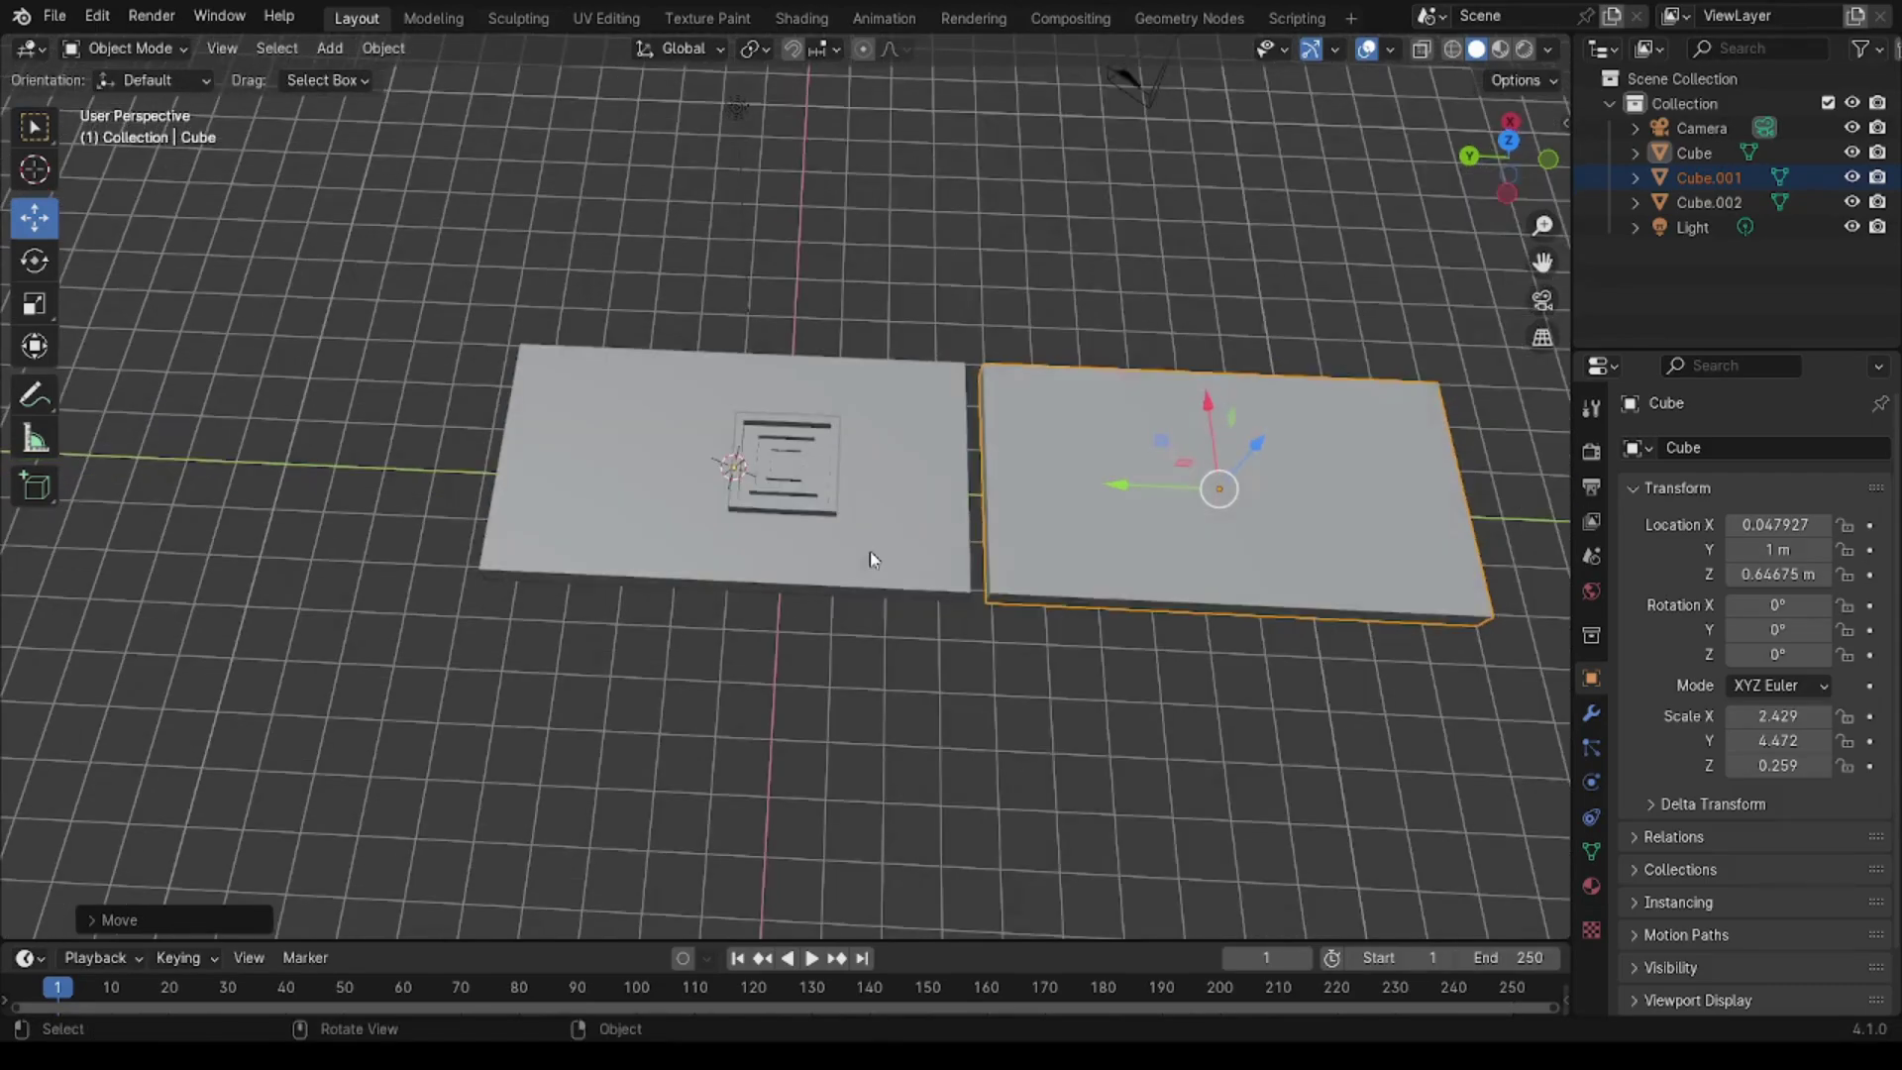
Step: Copy the small square greeble detail and move the copy onto the right slab
left_click(804, 478)
key("ctrl+c")
key("ctrl+v")
middle_click_drag(693, 456, 365, 448, "shift")
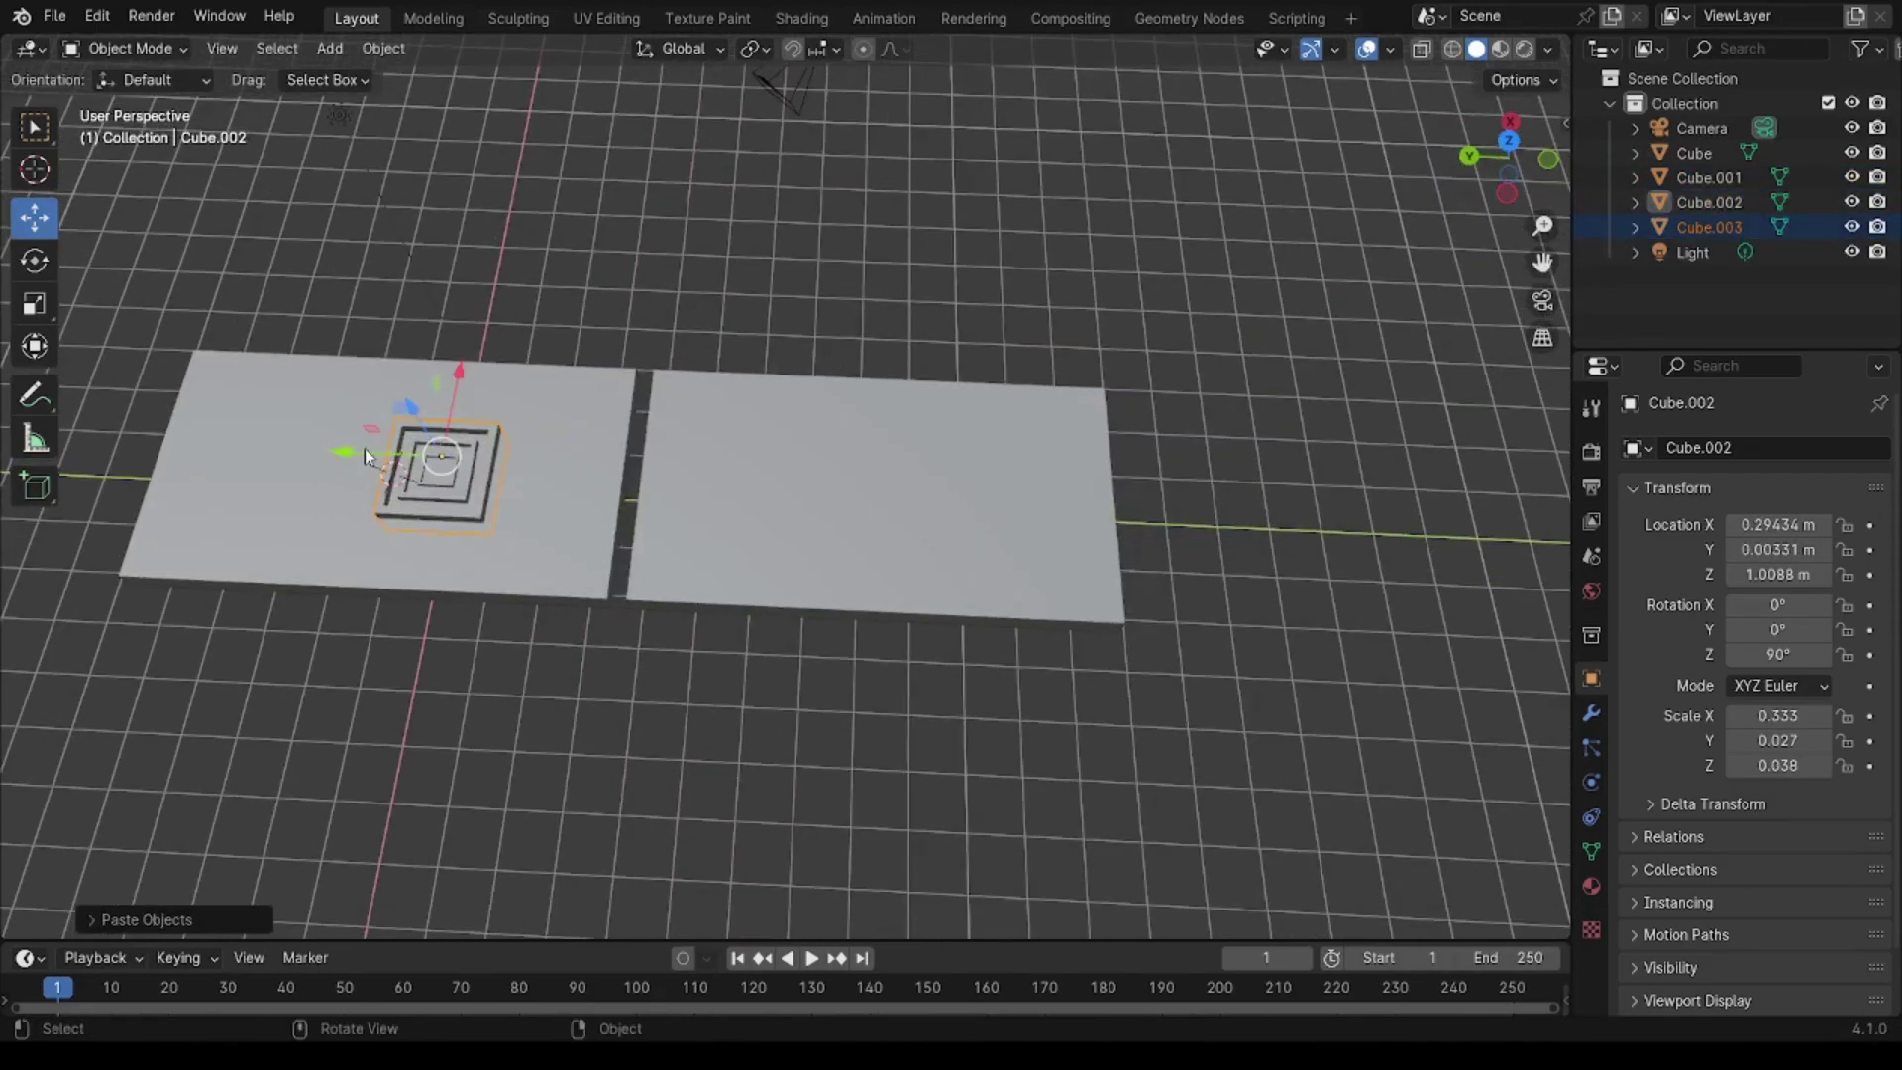
key("g")
left_click(639, 501)
Step: Adjust the greeble copy's height along Z and scale it down into a small tile
scroll(639, 500, "up", 3)
mouse_move(694, 525)
middle_mouse_down()
mouse_move(752, 552)
mouse_move(614, 327)
middle_mouse_up()
key("g")
key("z")
left_click(599, 286)
key("s")
left_click(833, 461)
Step: Move the small tile along Y and X to the slab's edge
scroll(723, 535, "down", 3)
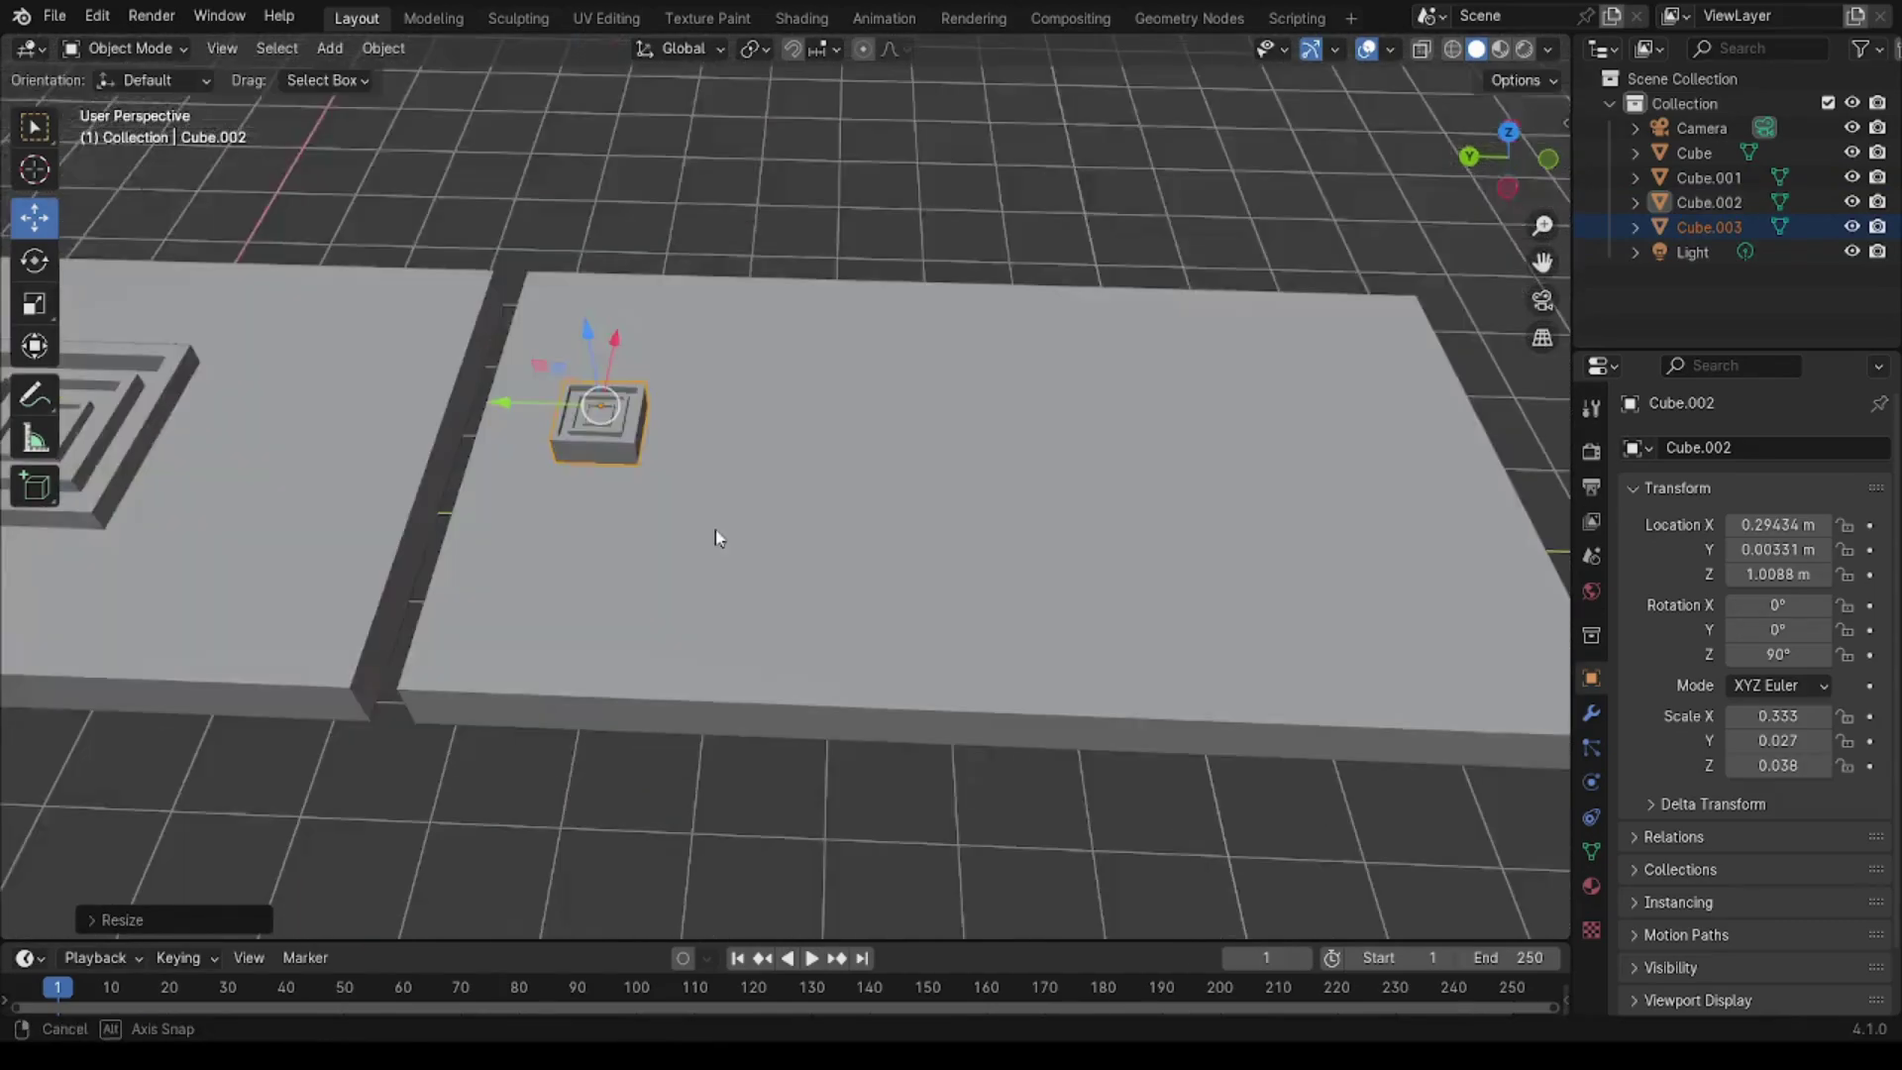
mouse_move(723, 535)
middle_mouse_down()
mouse_move(586, 496)
mouse_move(614, 555)
mouse_move(458, 476)
mouse_move(631, 228)
middle_mouse_up()
key("g")
key("y")
left_click(654, 606)
left_click_drag(632, 200, 631, 200)
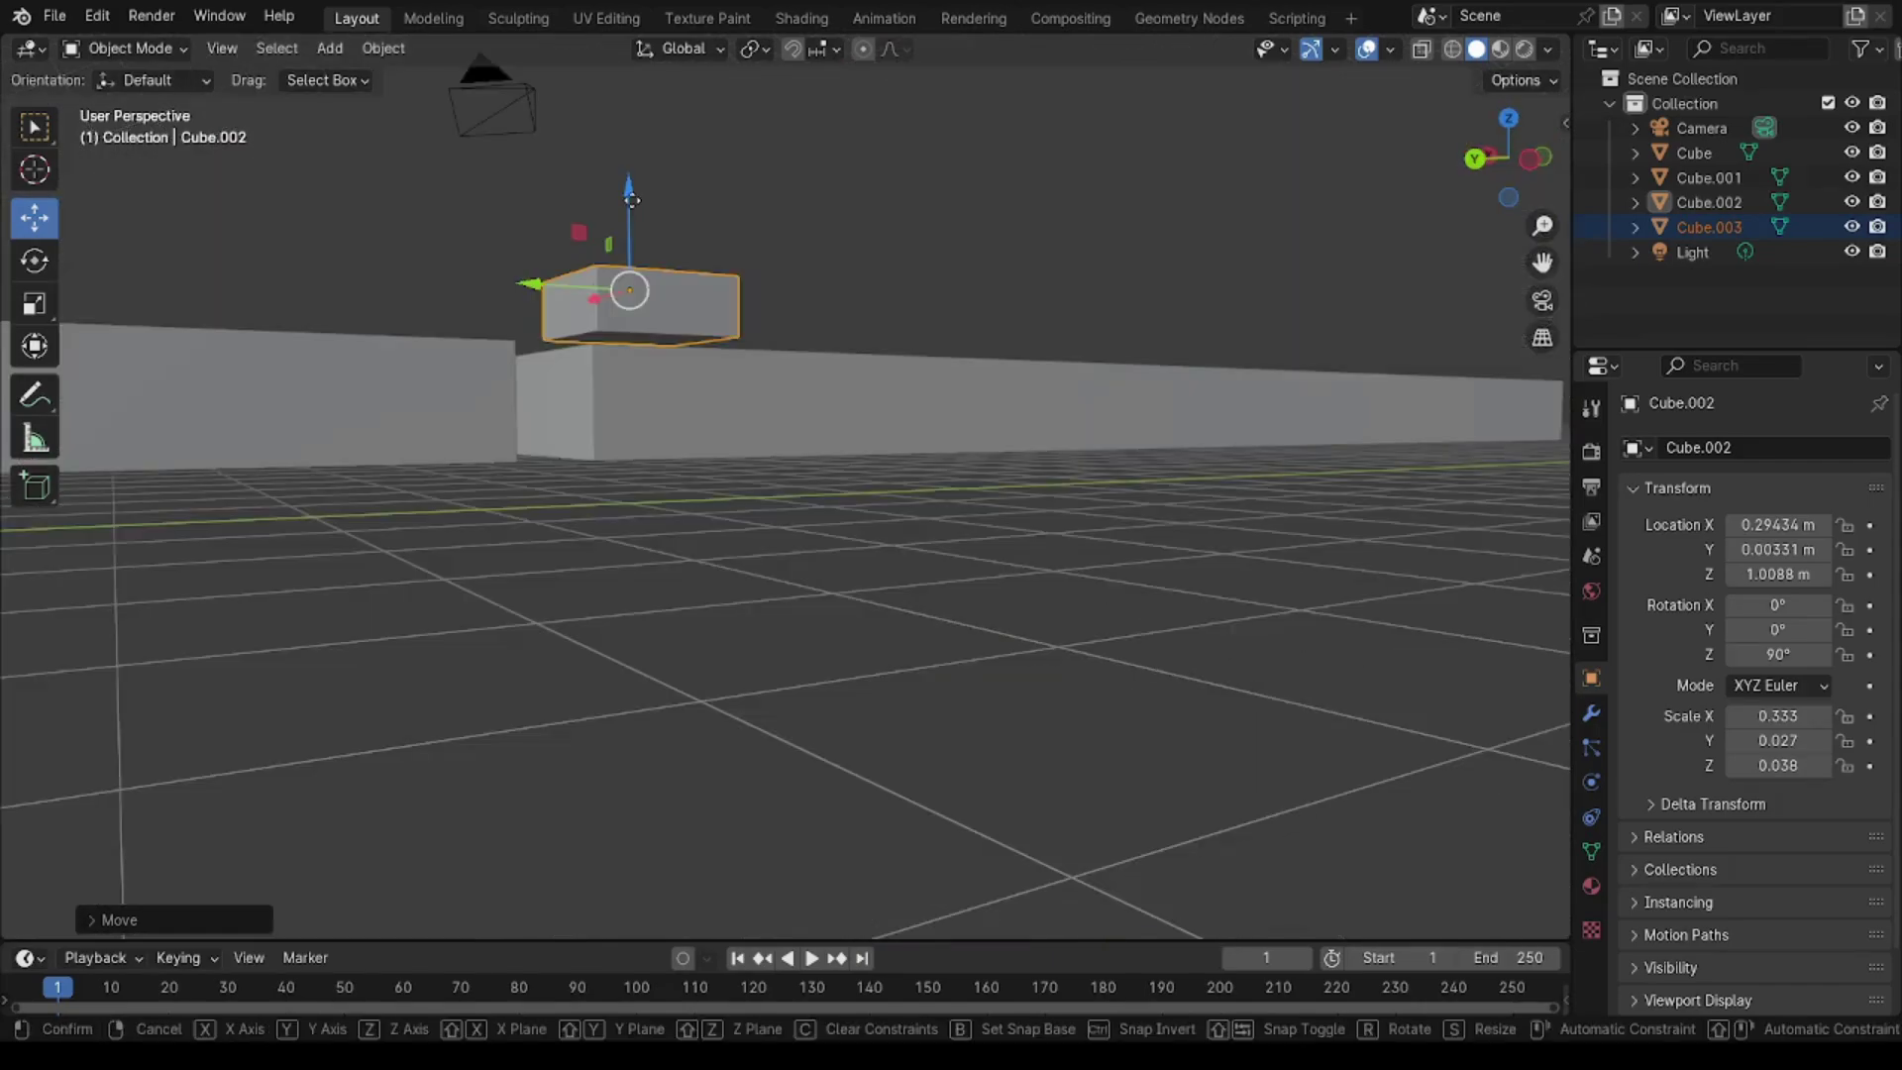
mouse_move(631, 200)
middle_mouse_down()
mouse_move(551, 680)
mouse_move(731, 700)
middle_mouse_up()
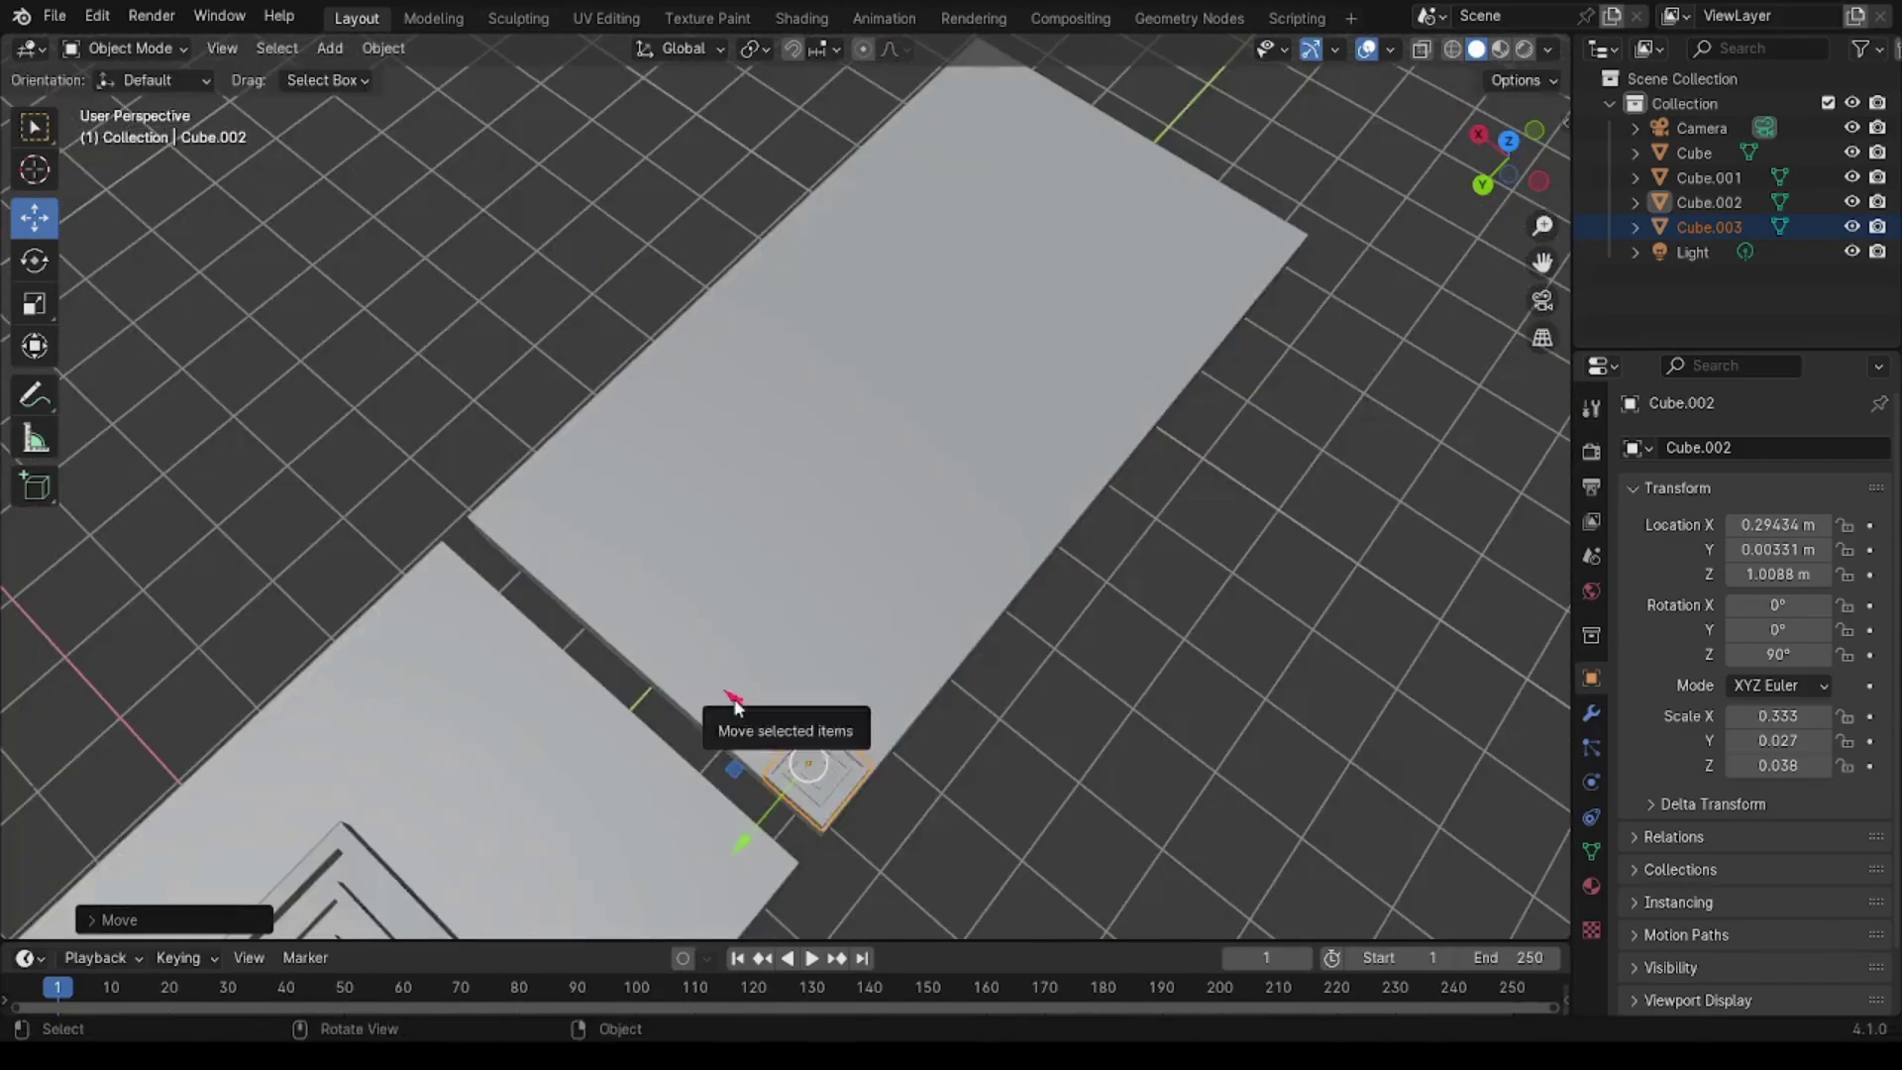
left_click_drag(730, 700, 738, 706)
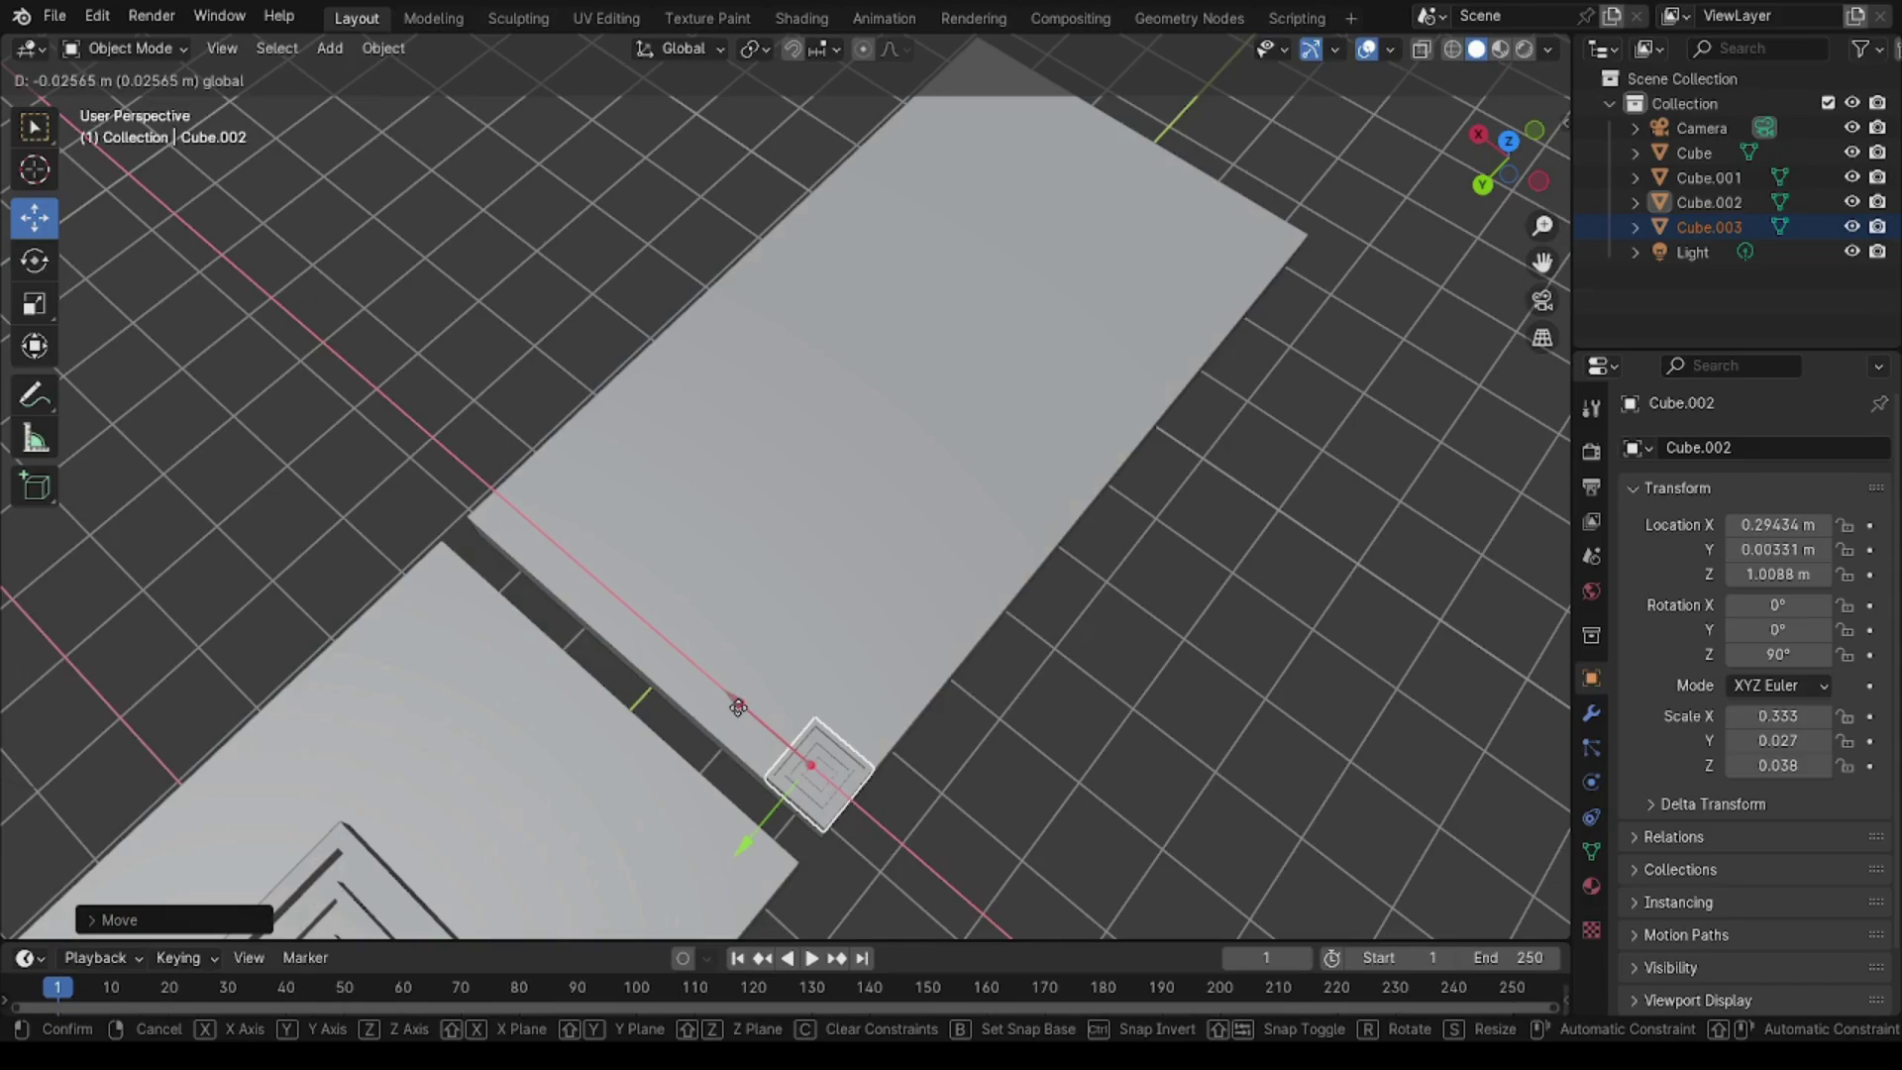
left_click(738, 706)
Step: Duplicate and paste the tile along X to build a row of seven tiles
key("shift+d")
left_click(961, 752)
middle_click_drag(961, 752, 664, 836)
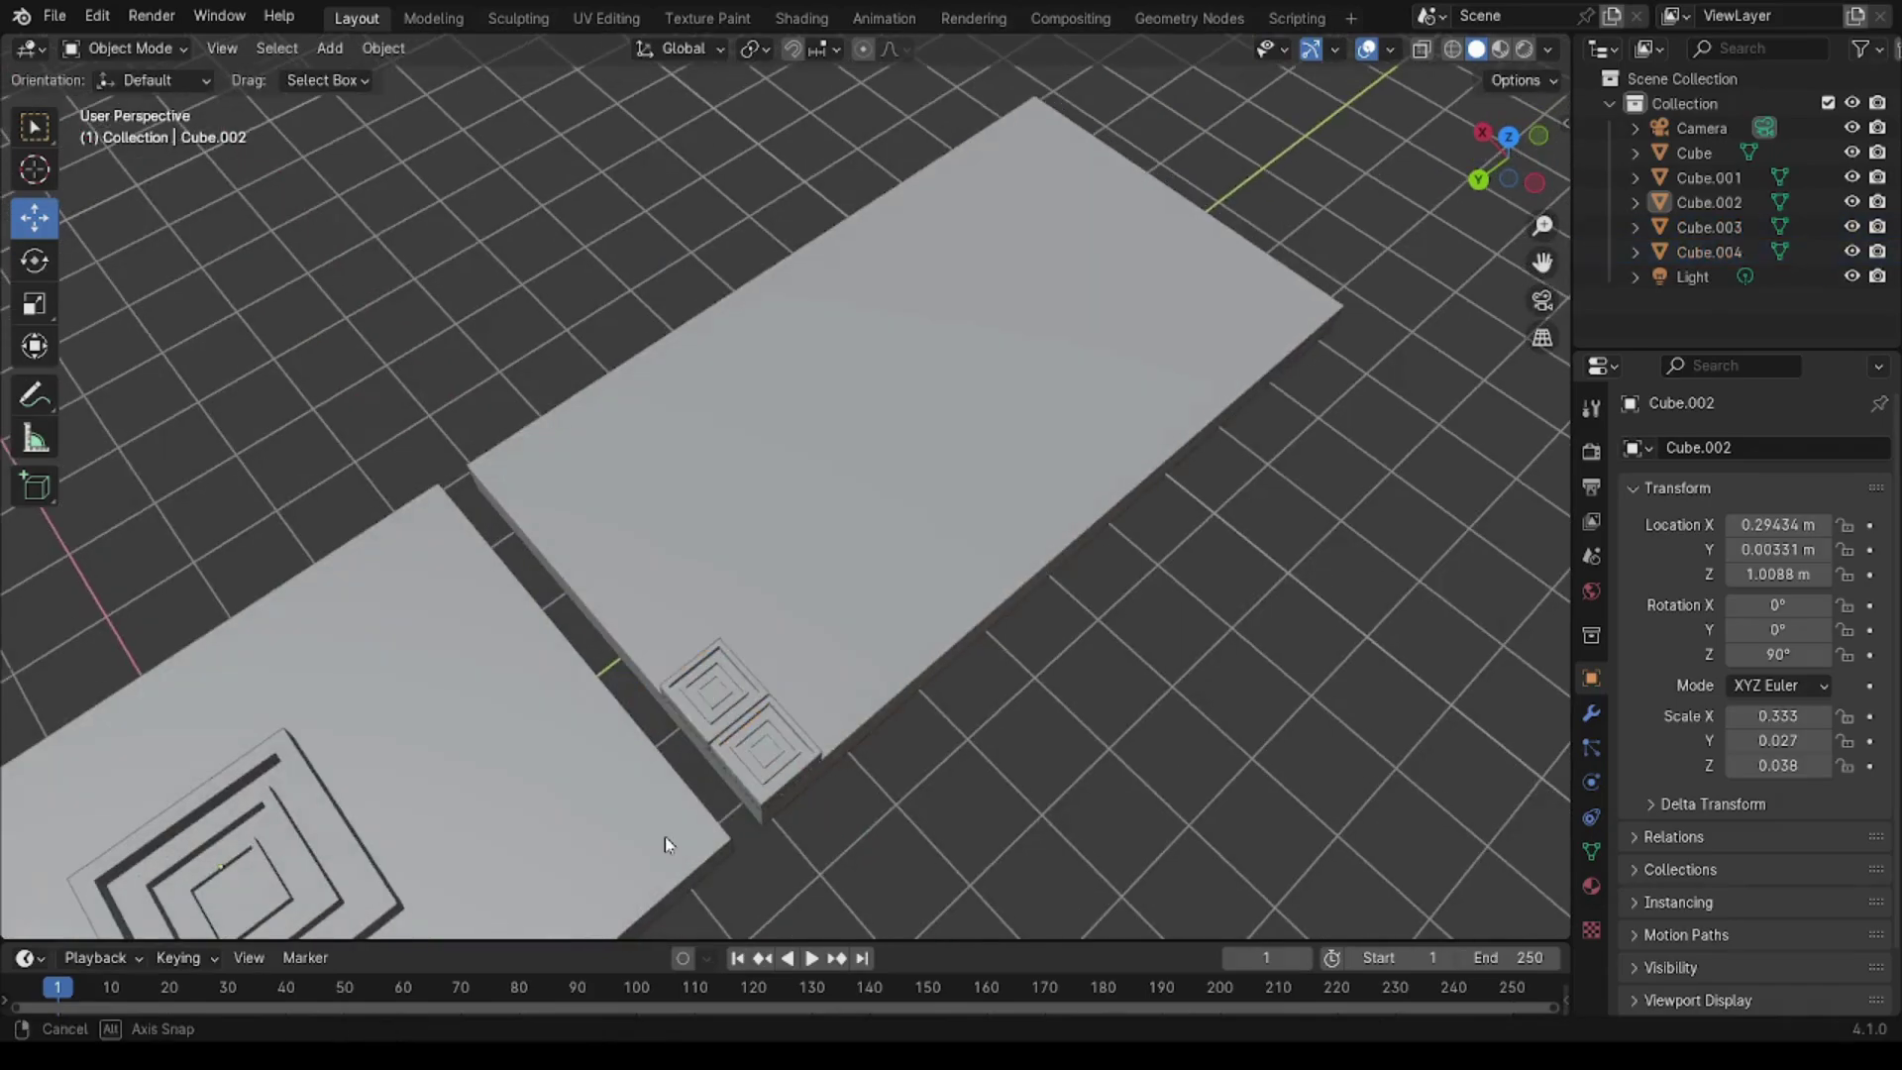
left_click(708, 687)
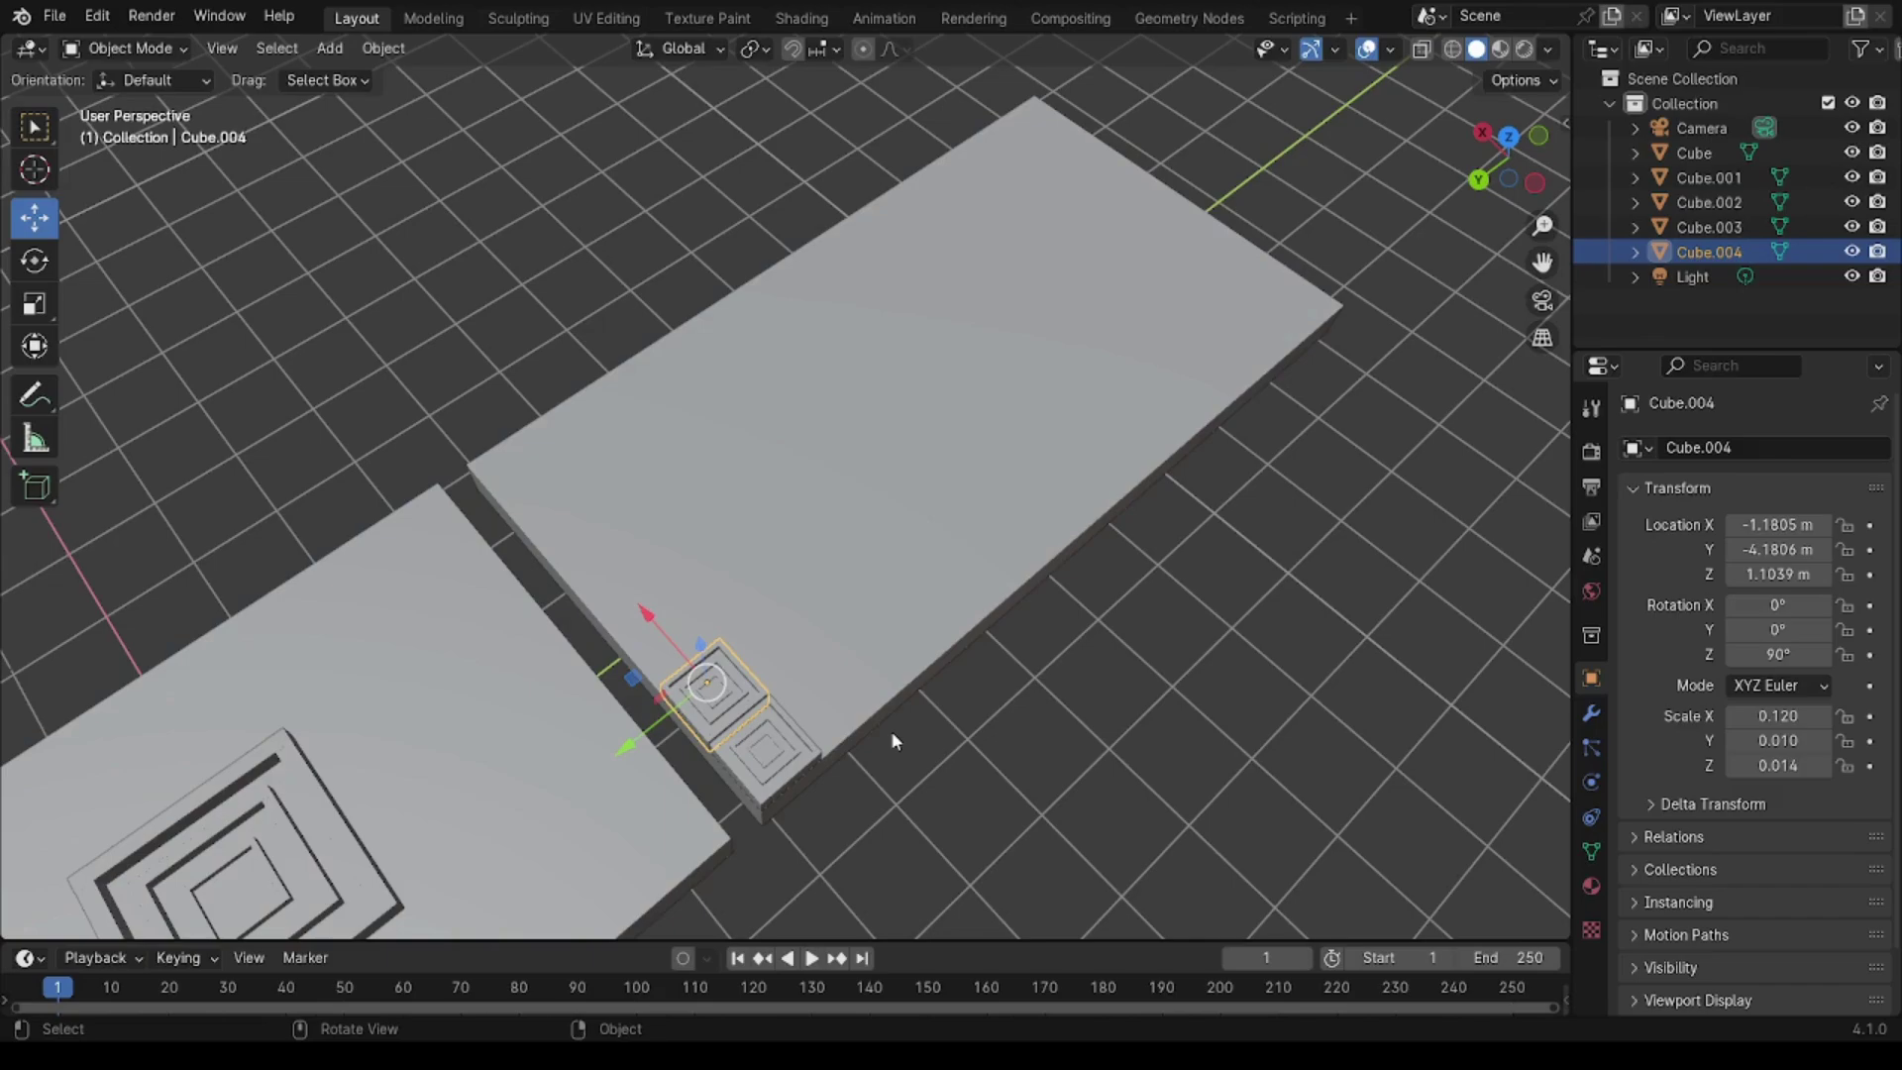
key("ctrl+v")
key("g")
key("x")
left_click(547, 546)
mouse_move(547, 546)
middle_mouse_down()
mouse_move(664, 872)
mouse_move(780, 670)
middle_mouse_up()
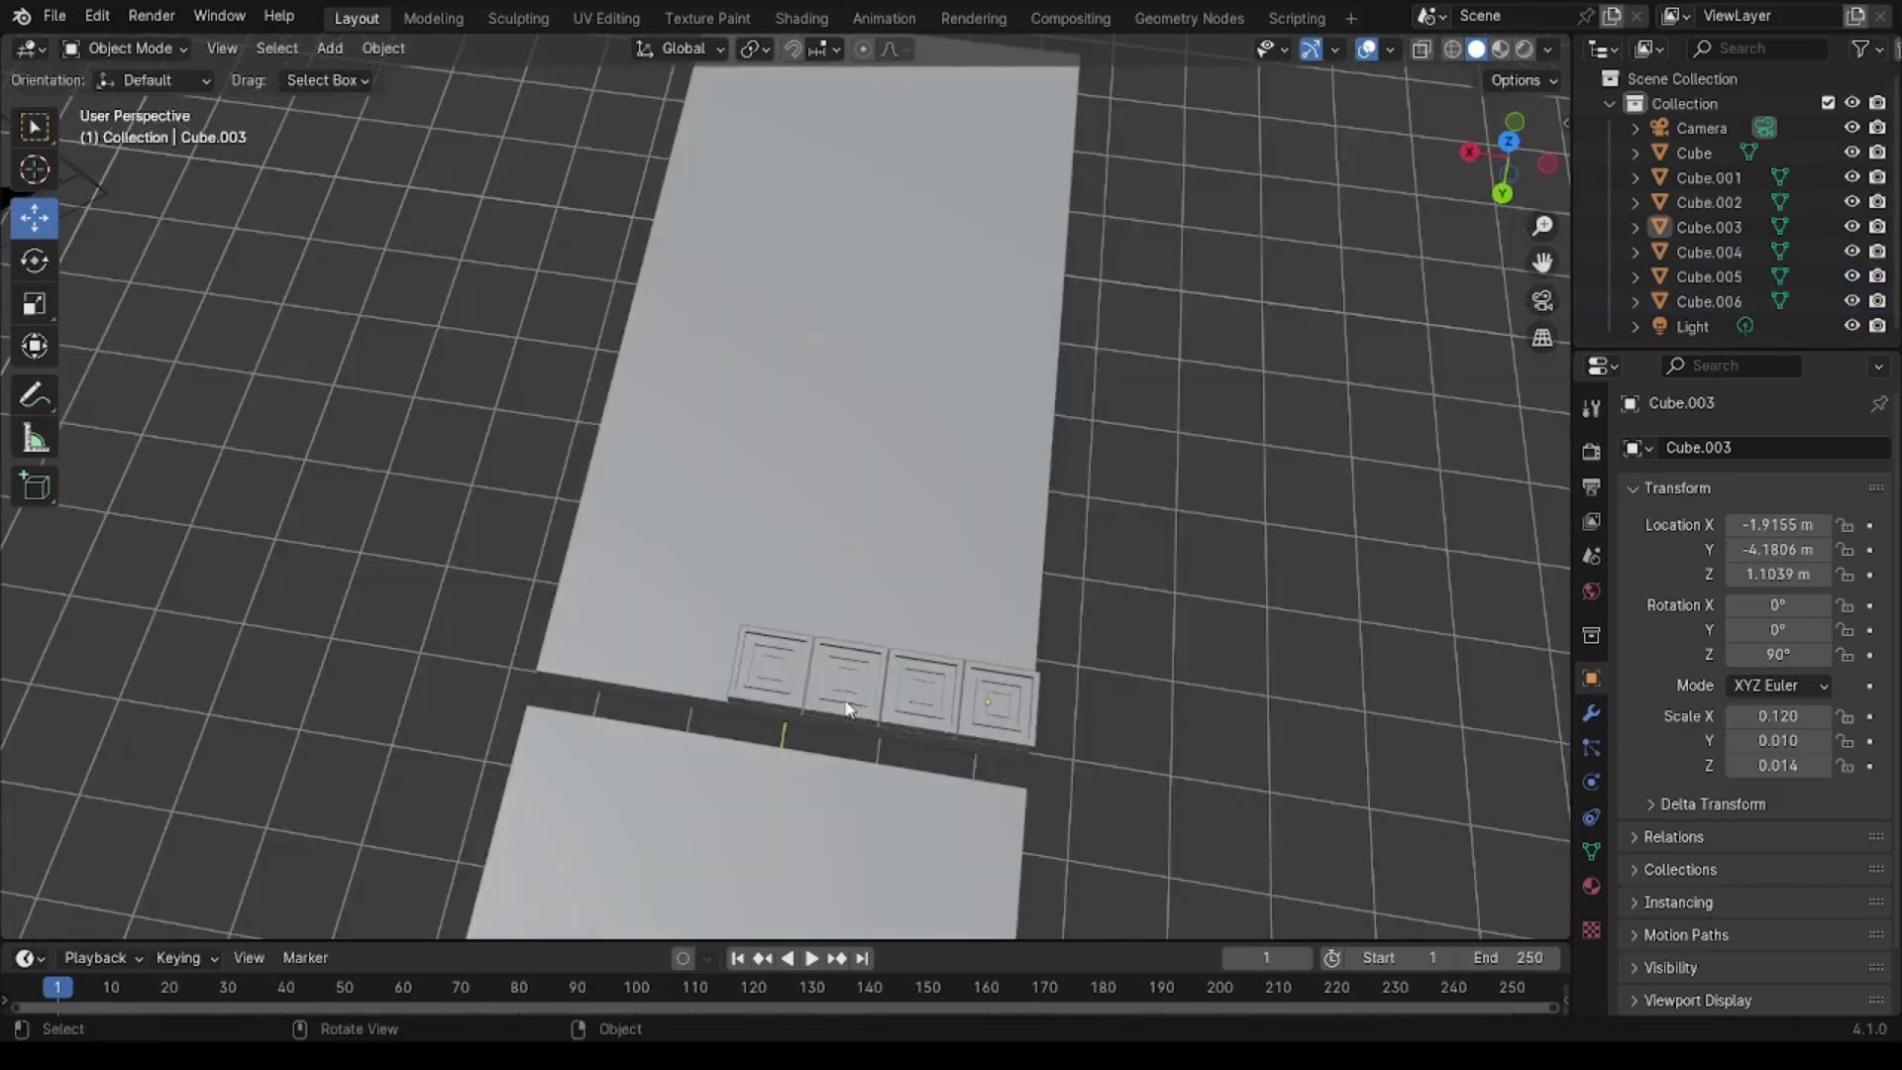
left_click(781, 670, "shift")
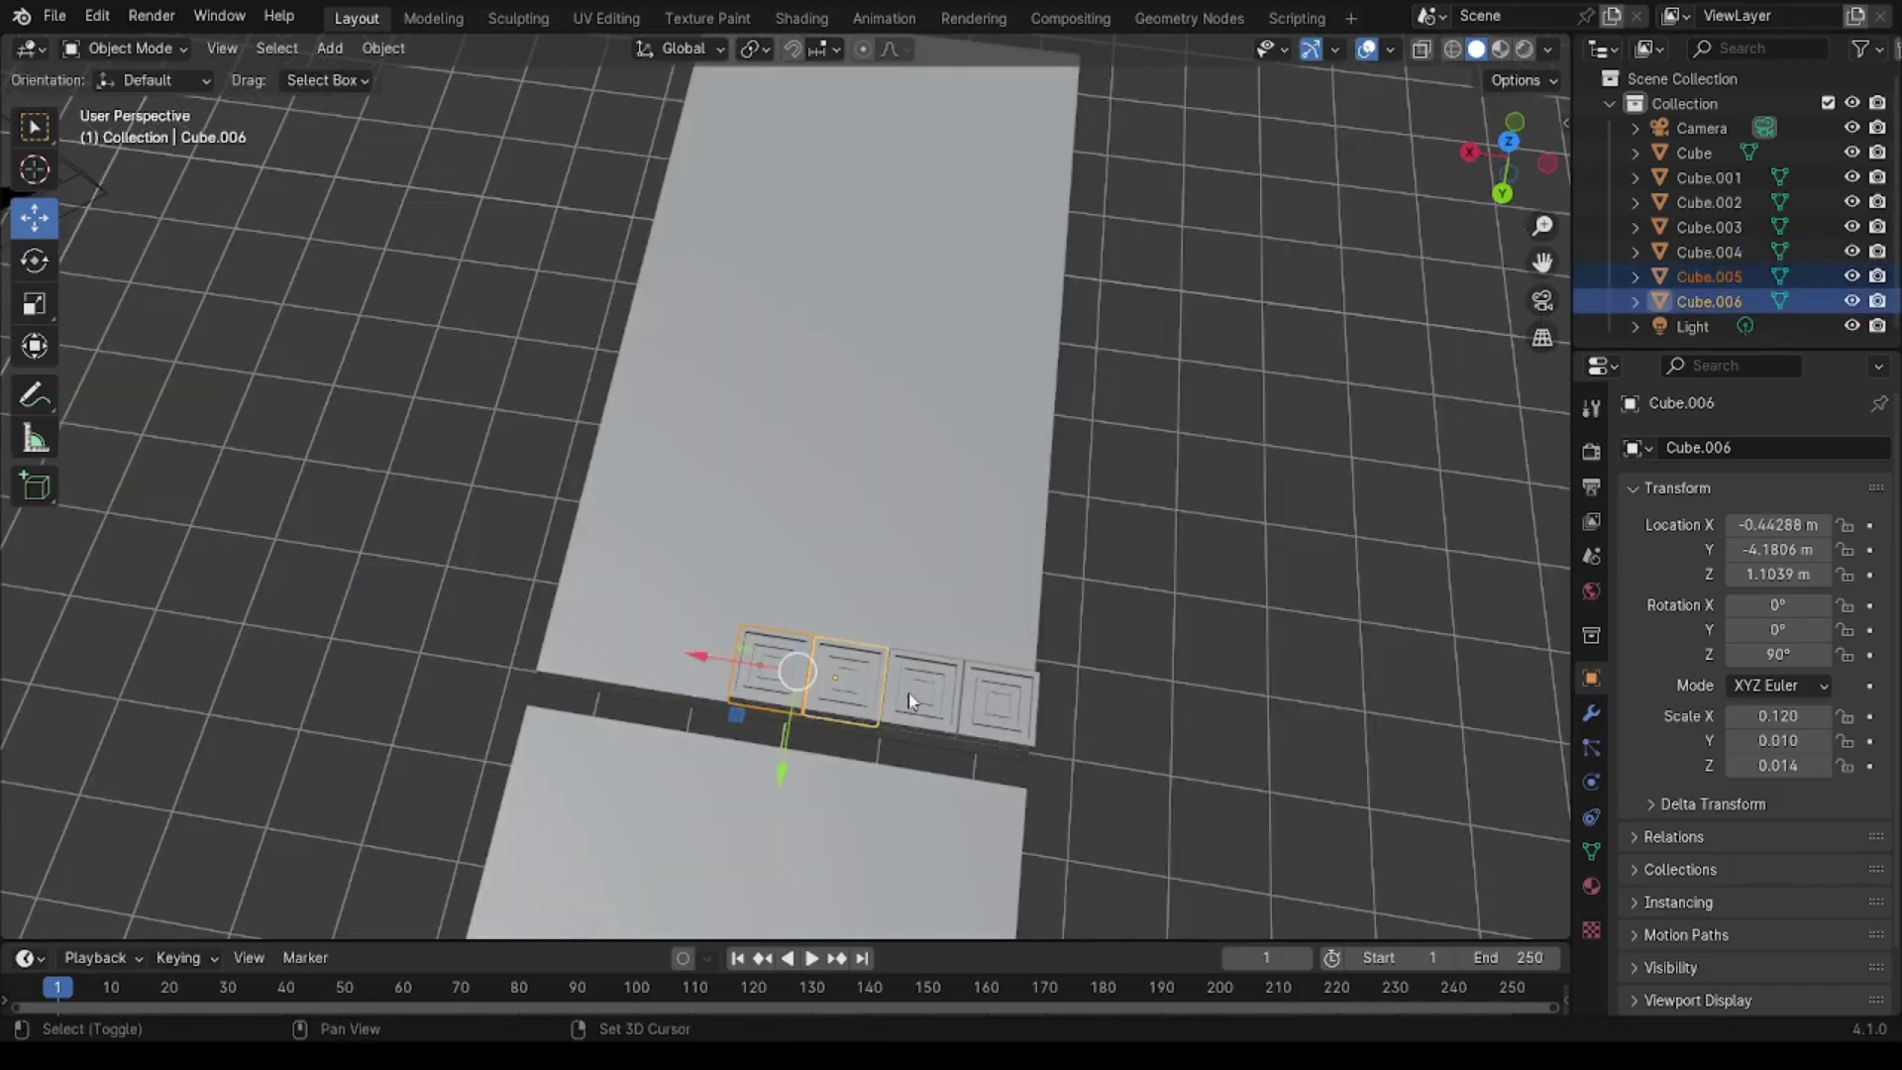
middle_click_drag(910, 699, 917, 778)
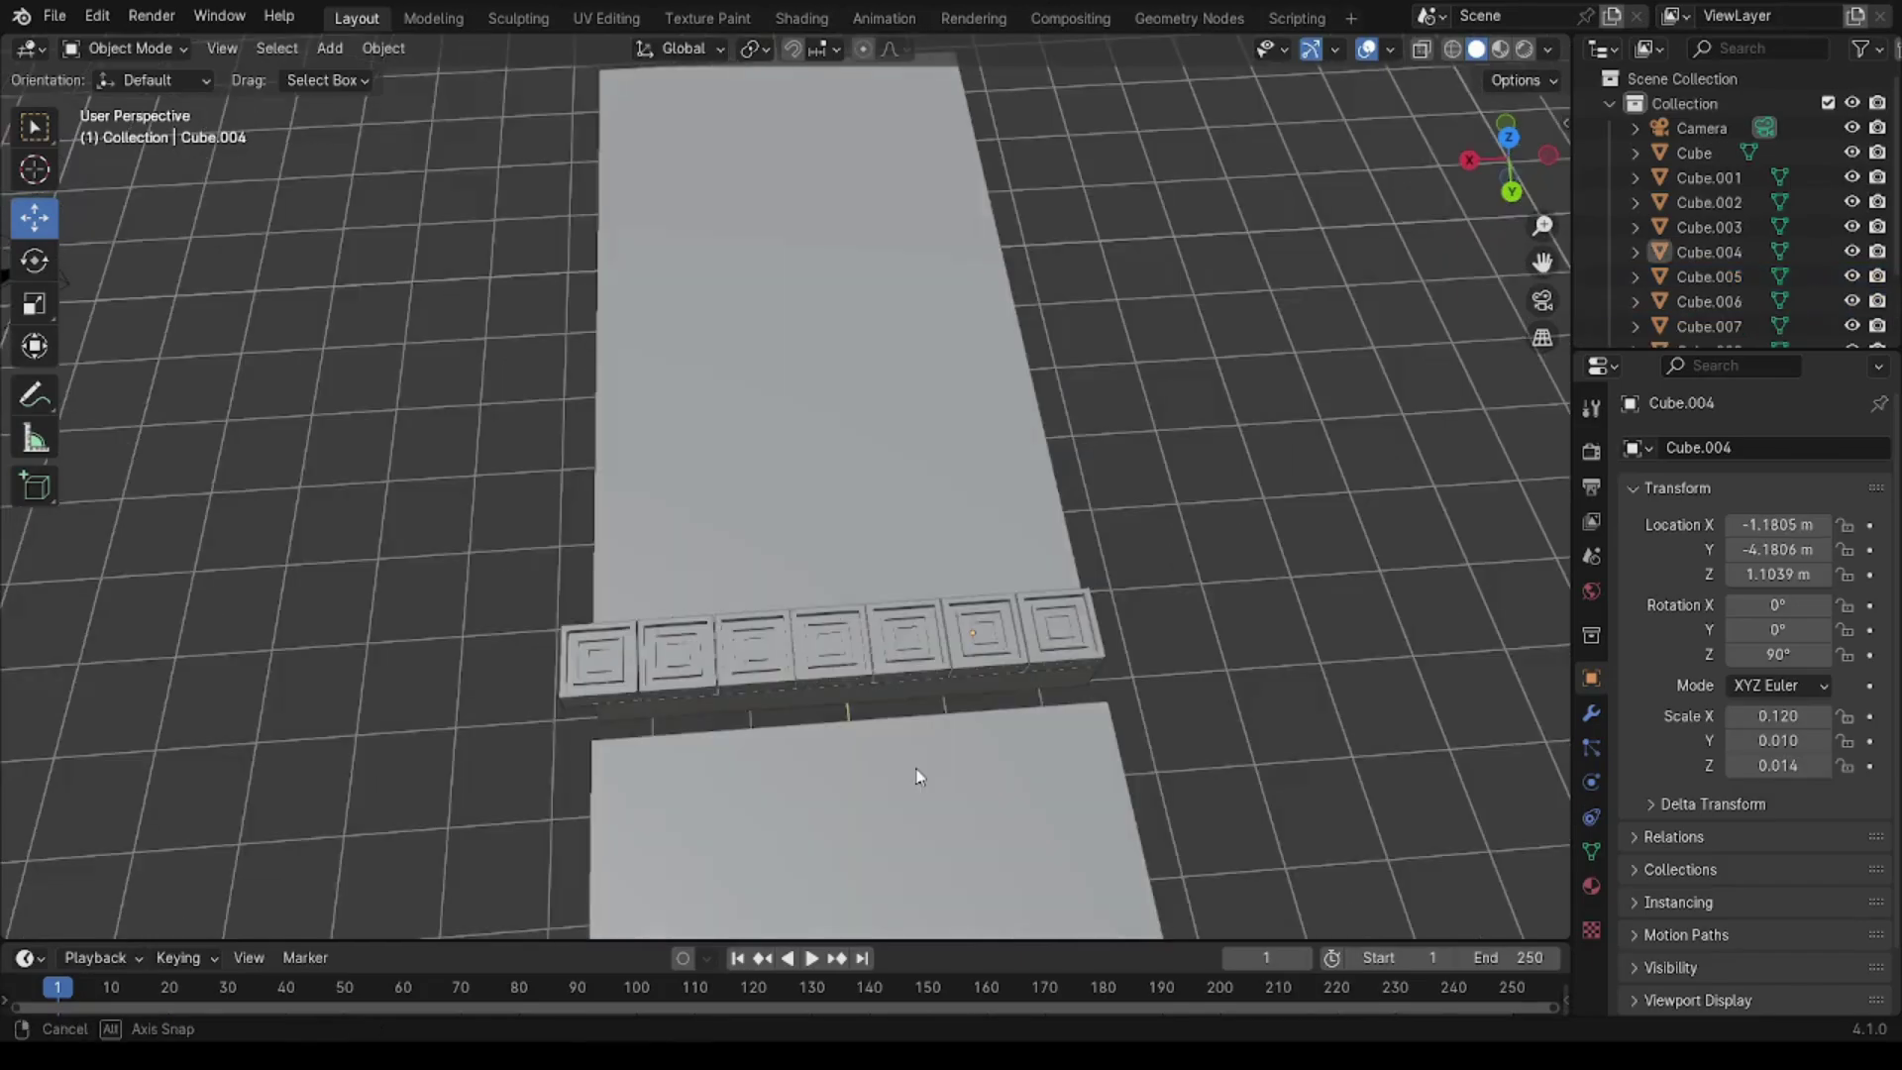
Step: Shift the large right slab along X against the tile row
left_click(1031, 555)
middle_click_drag(1225, 781, 1016, 543)
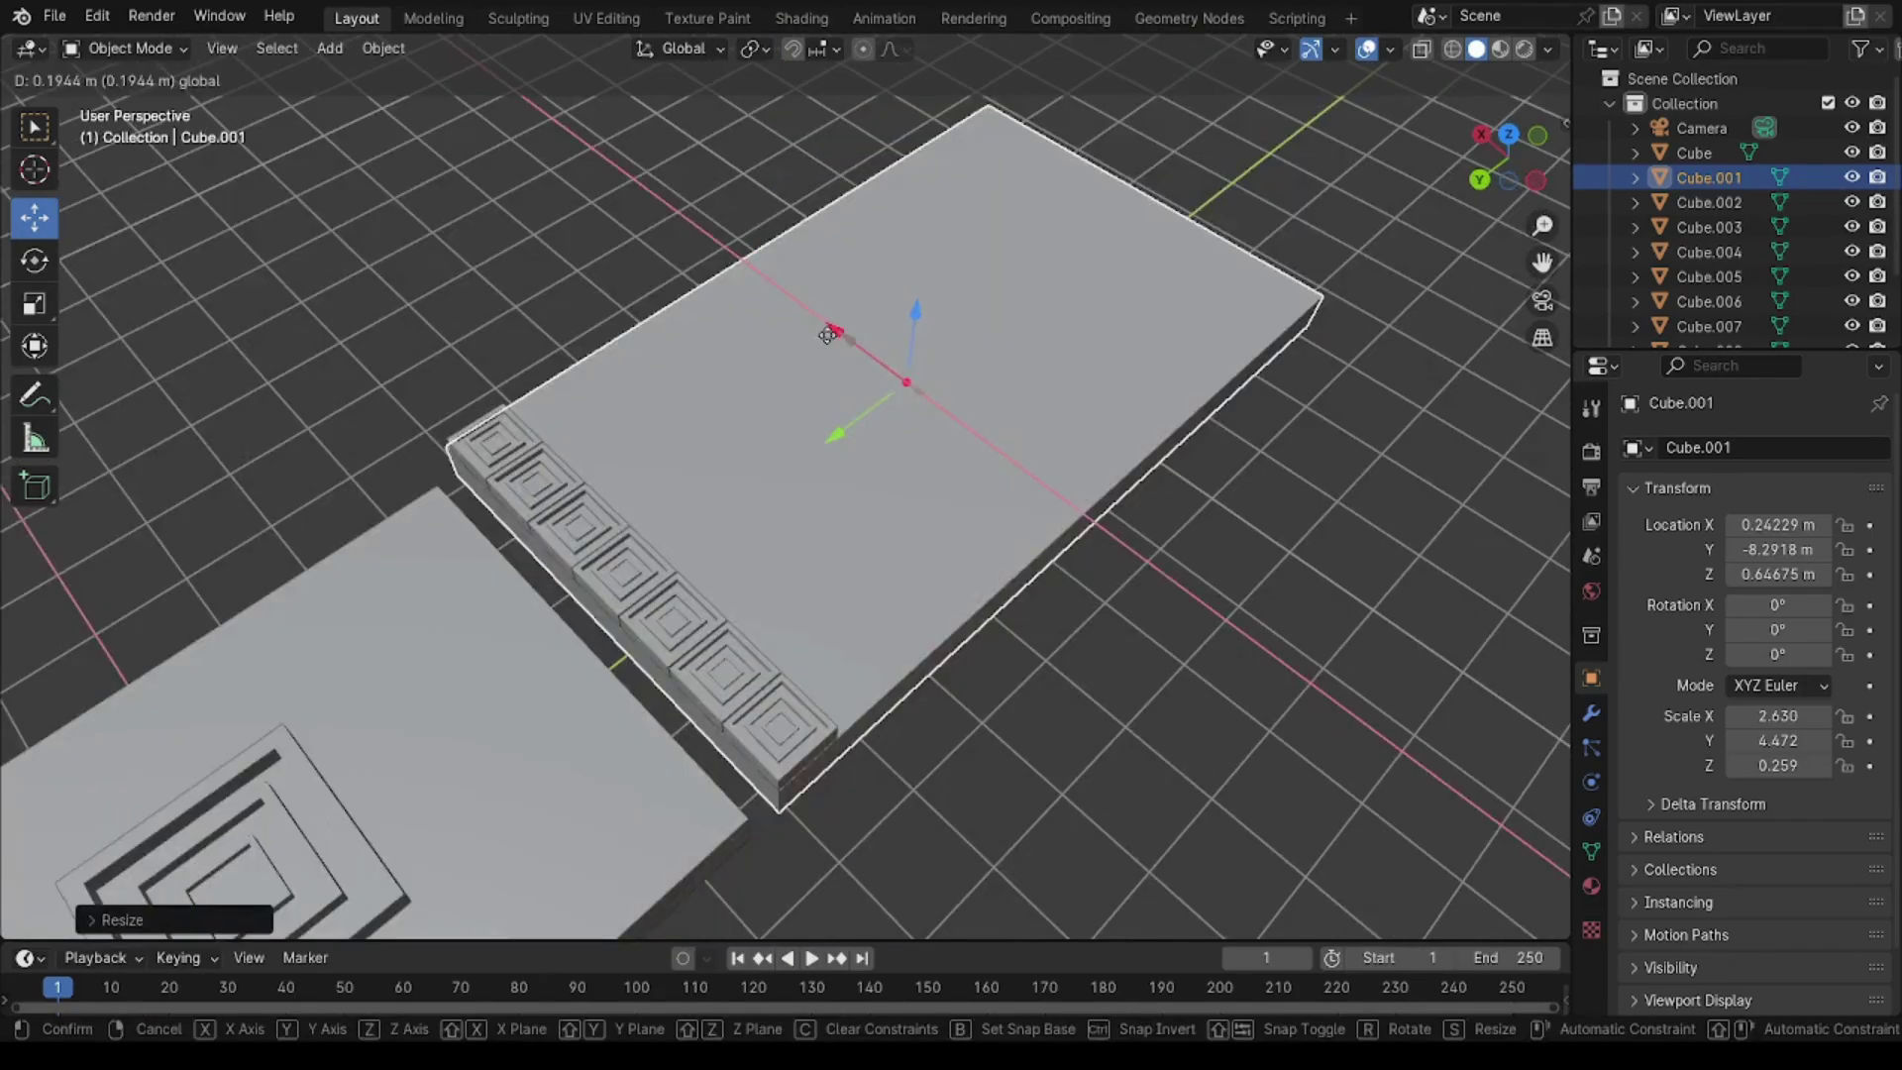
left_click_drag(828, 335, 837, 339)
middle_click_drag(837, 340, 1204, 405)
key("g")
key("x")
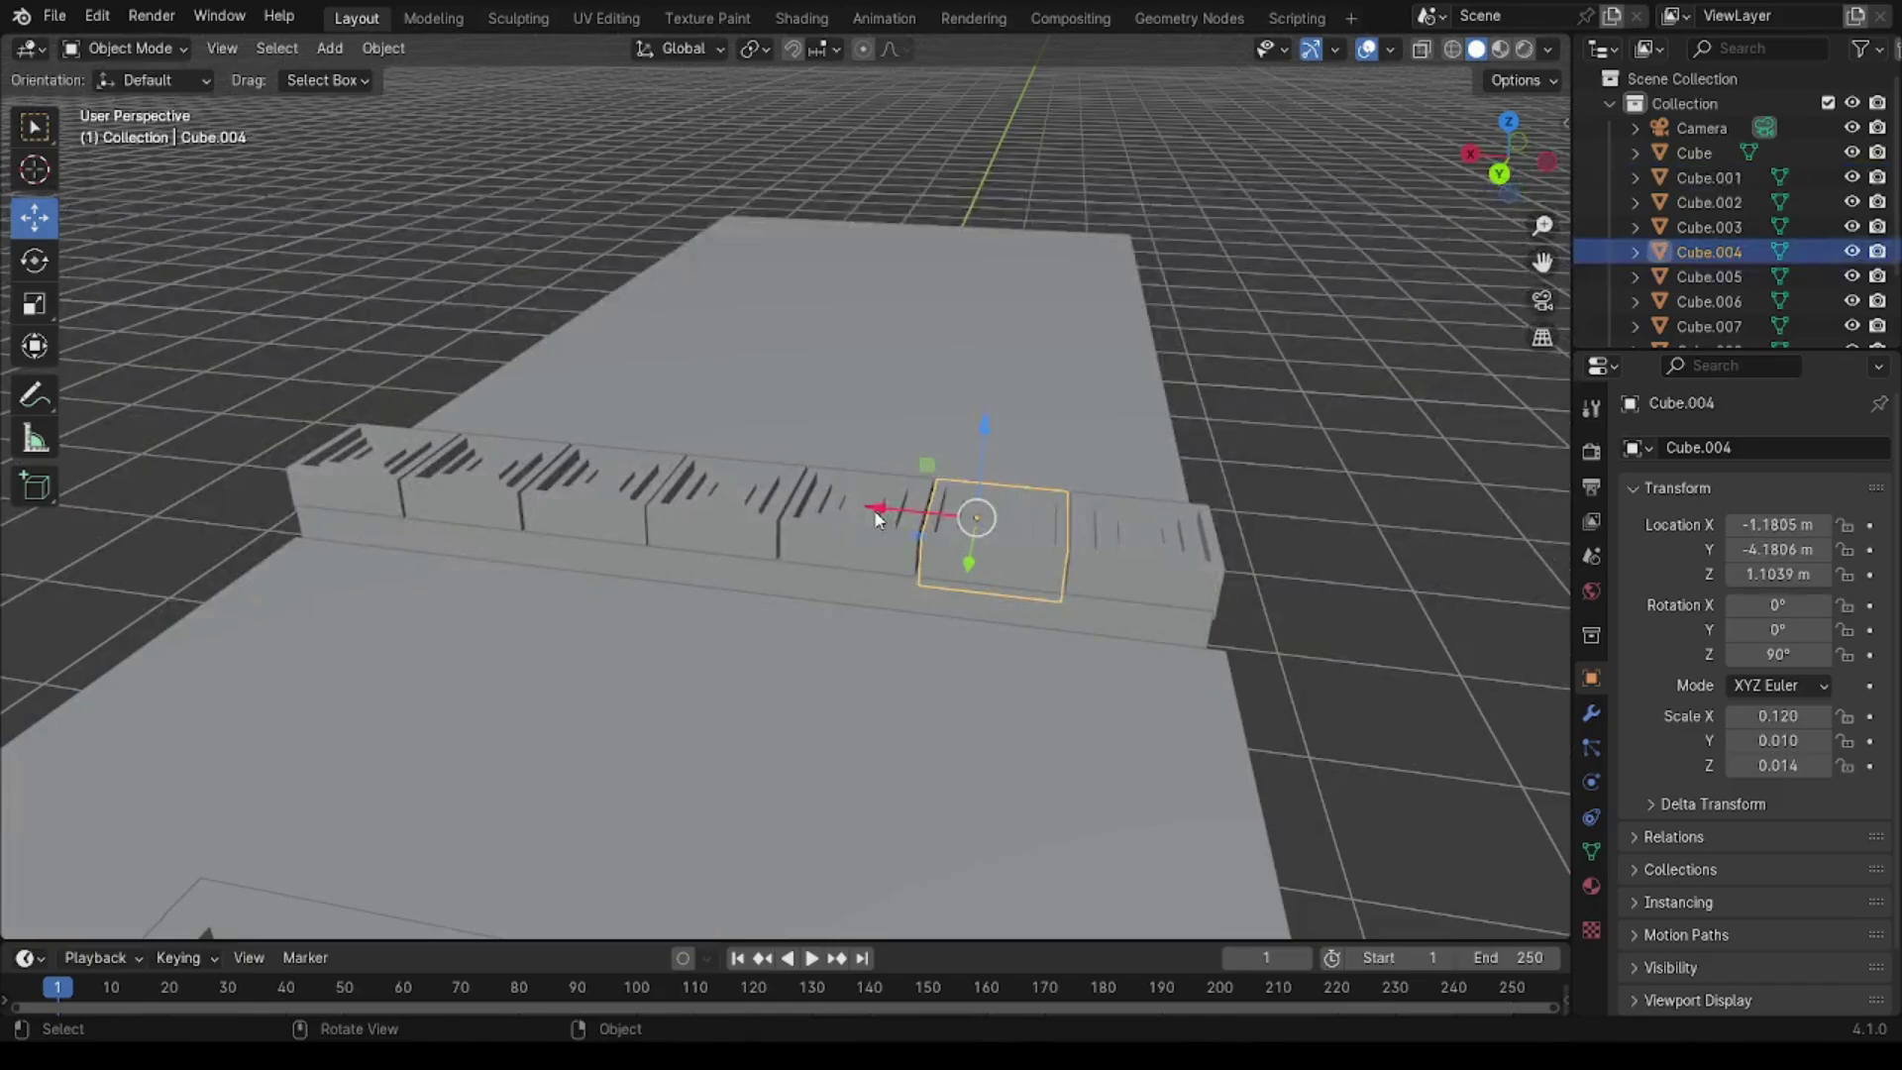
Step: Adjust the end tile's X position and copy the seven tiles in the row
left_click(1139, 555)
key("g")
key("x")
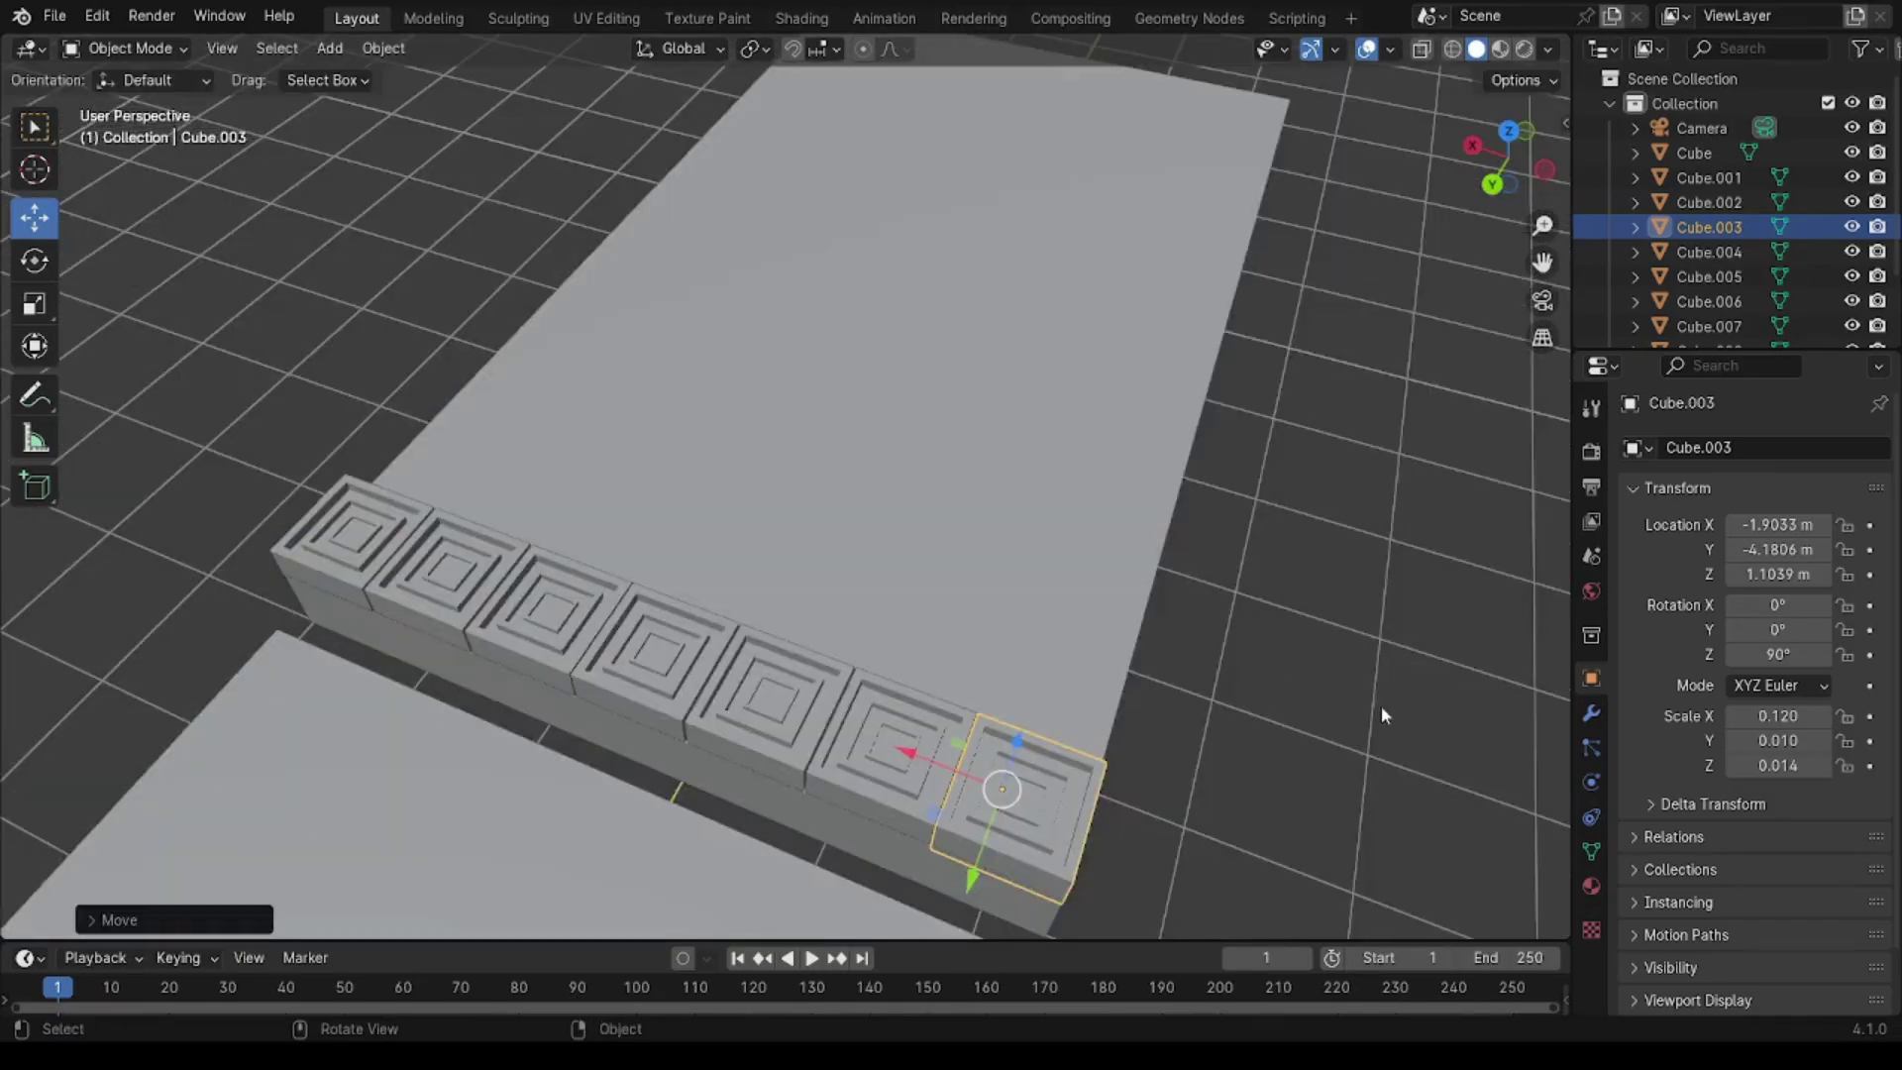
left_click(969, 813)
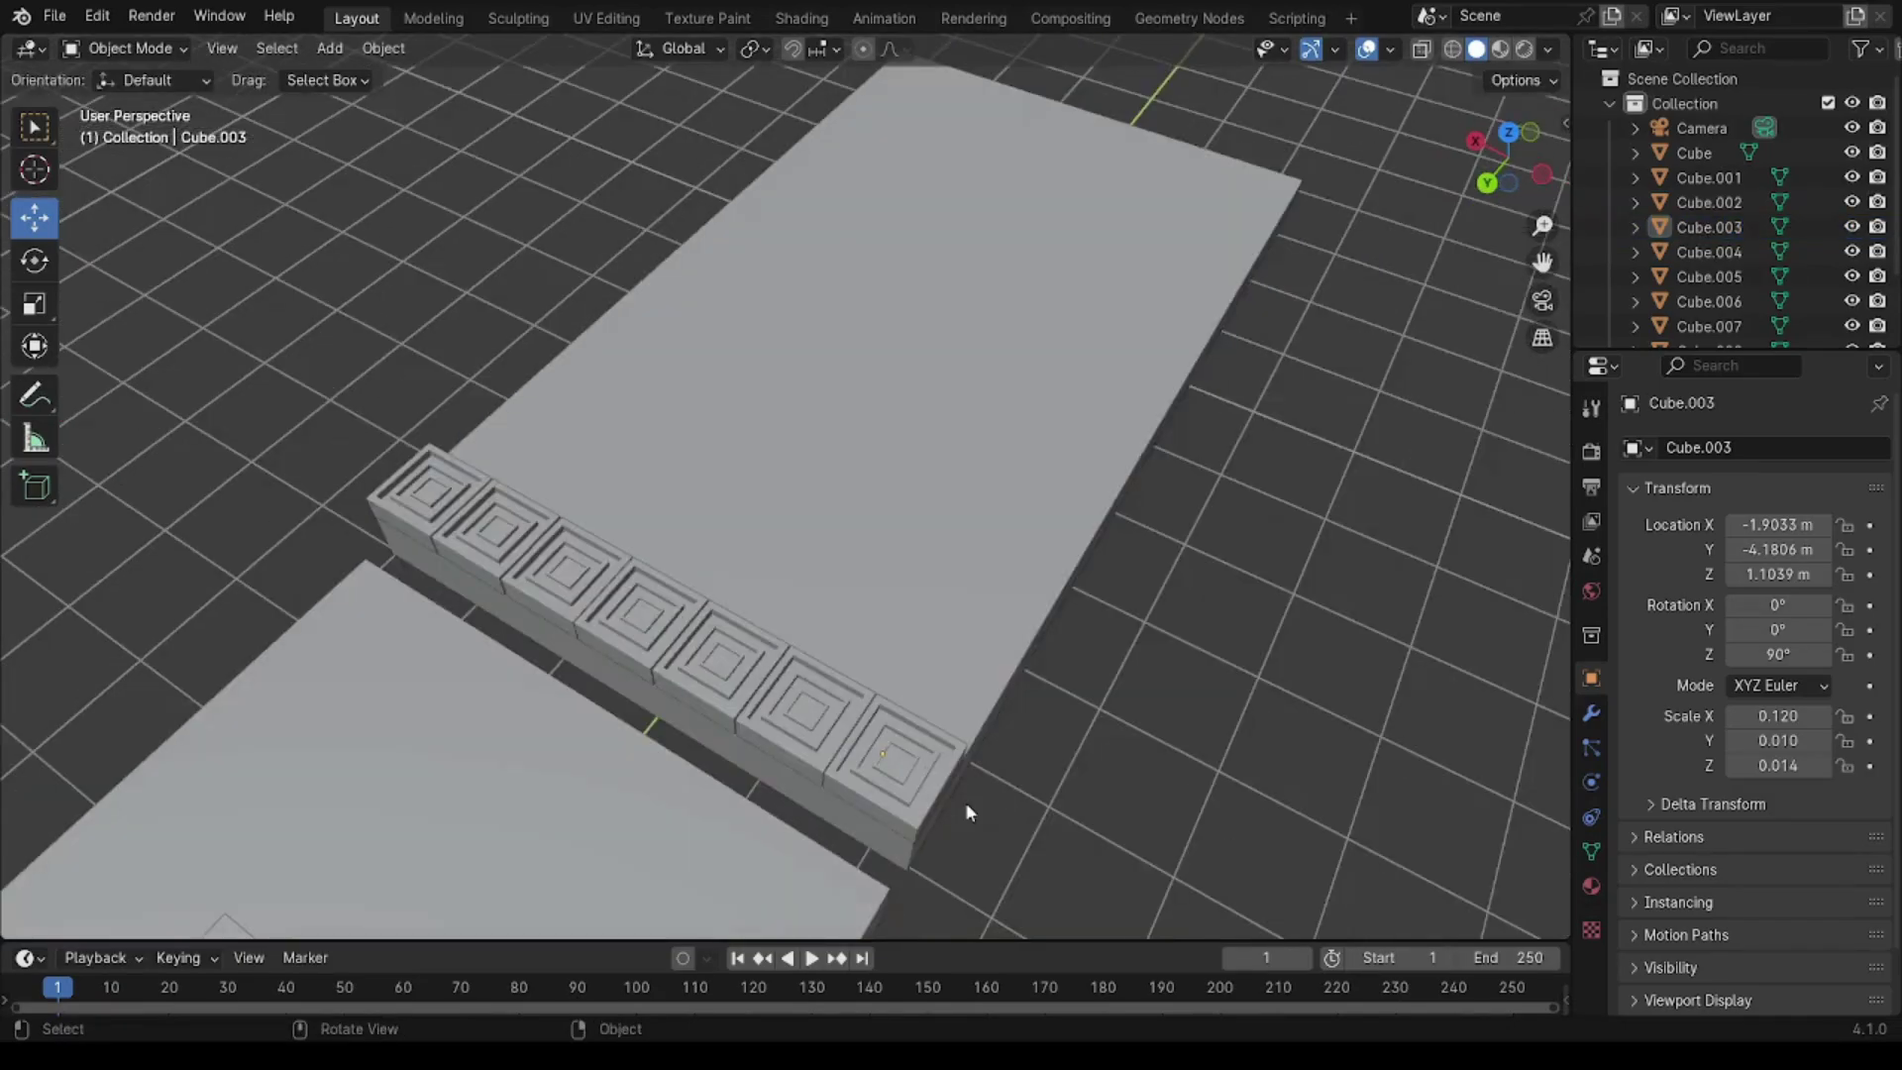
middle_click_drag(969, 812, 969, 491)
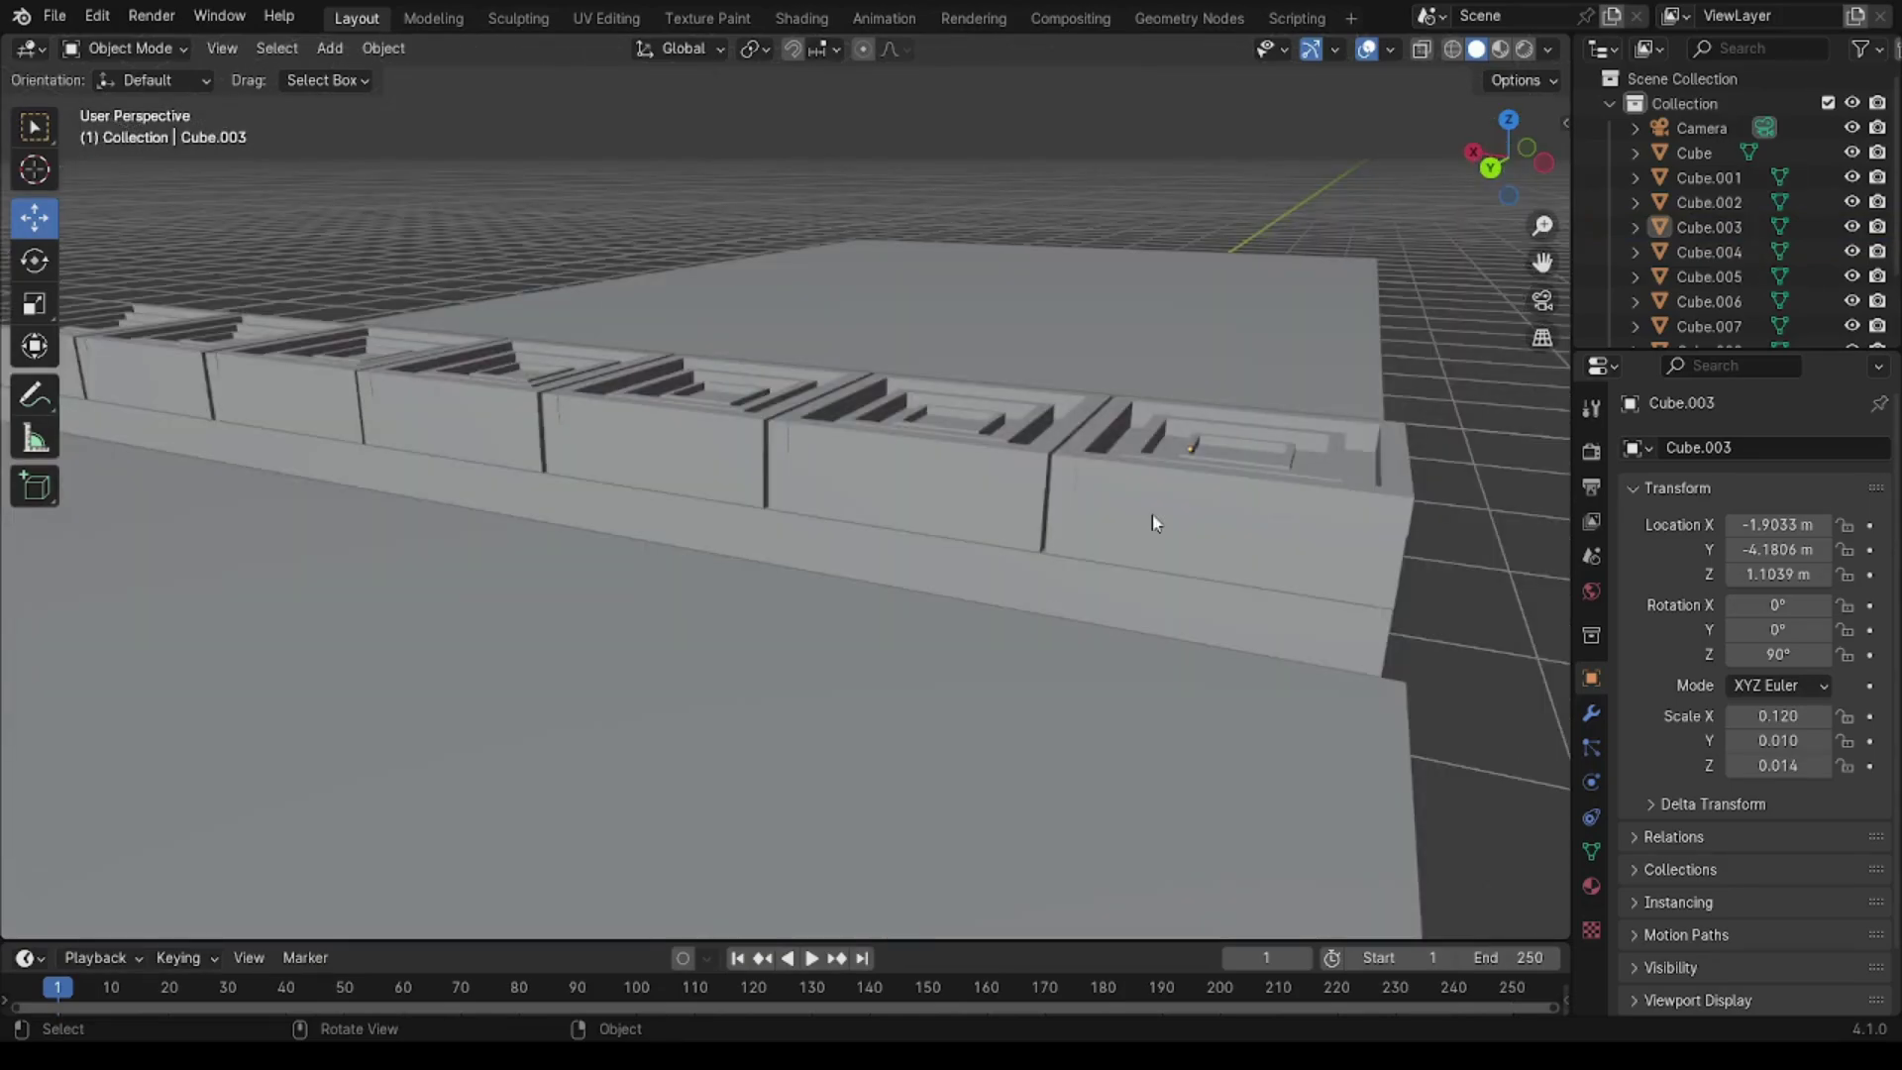
key("ctrl+c")
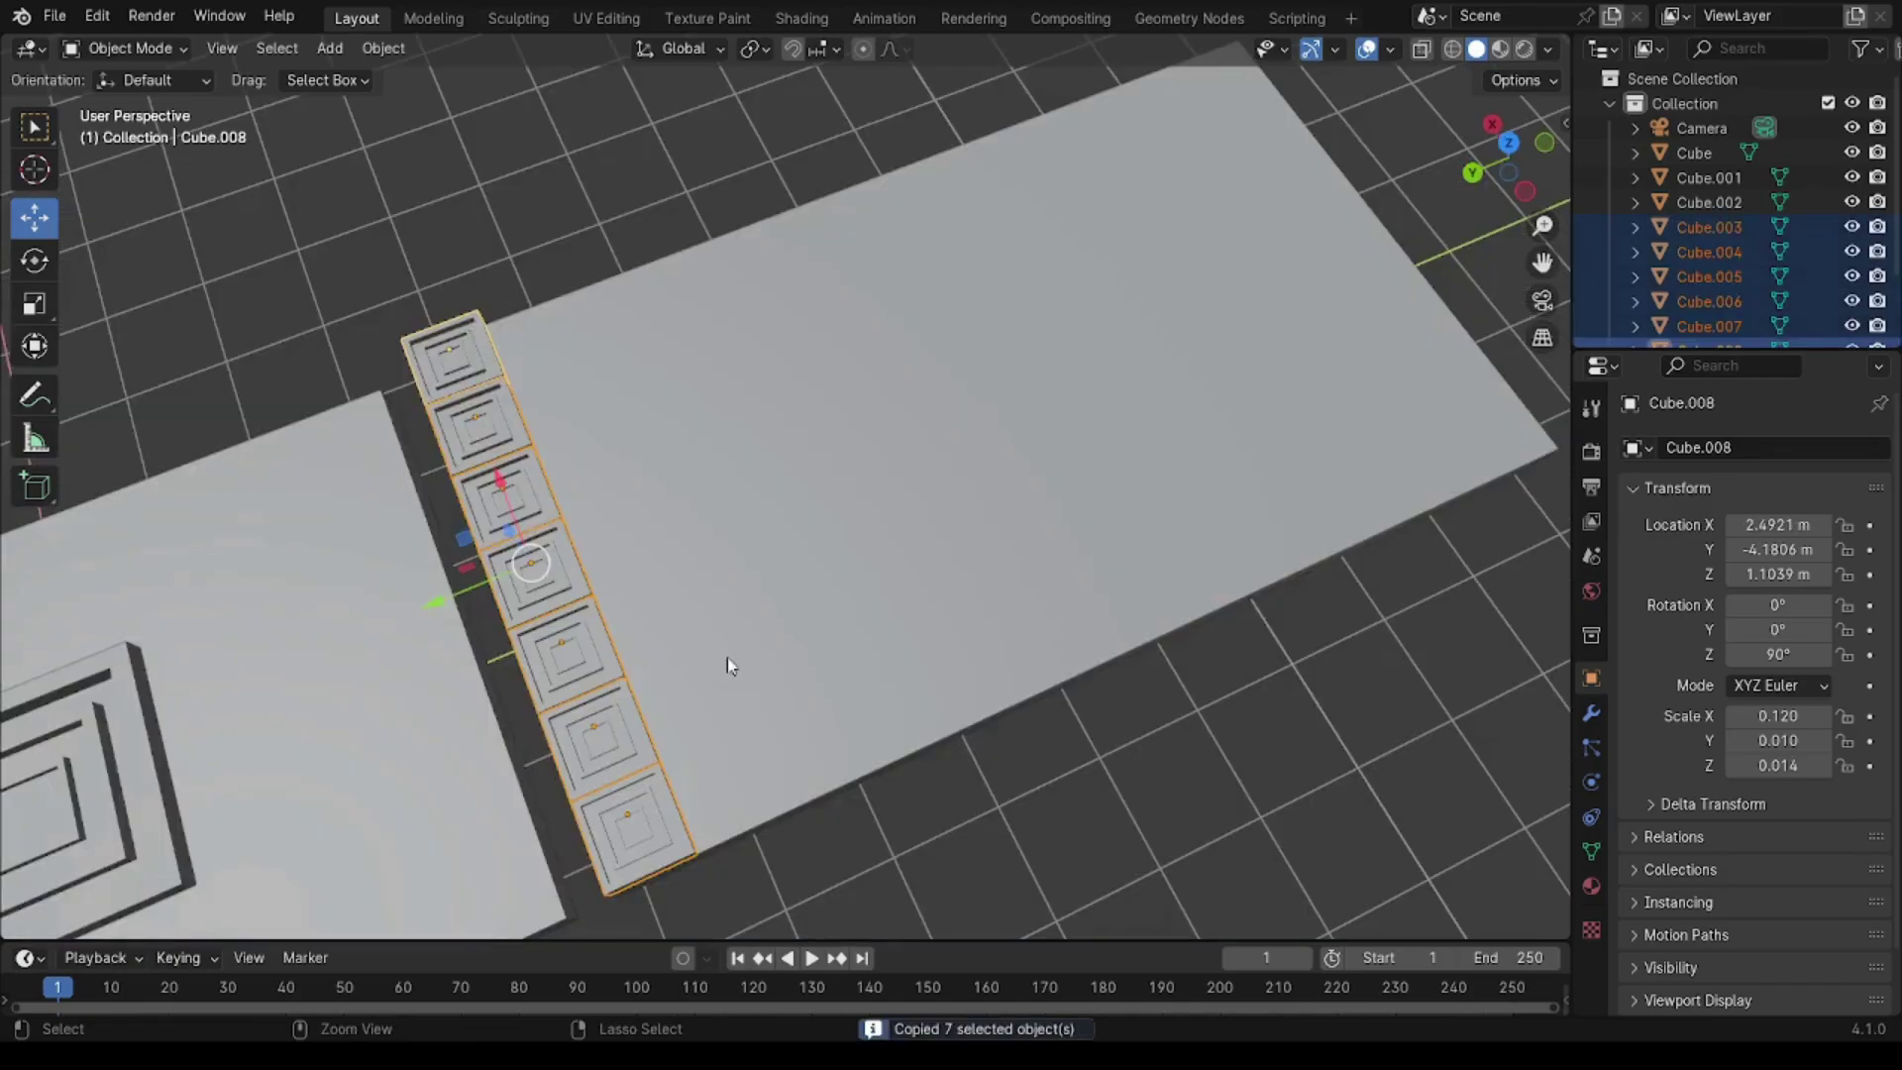
Step: Paste a second row of seven tiles beside the first along Y
key("ctrl+v")
key("g")
key("y")
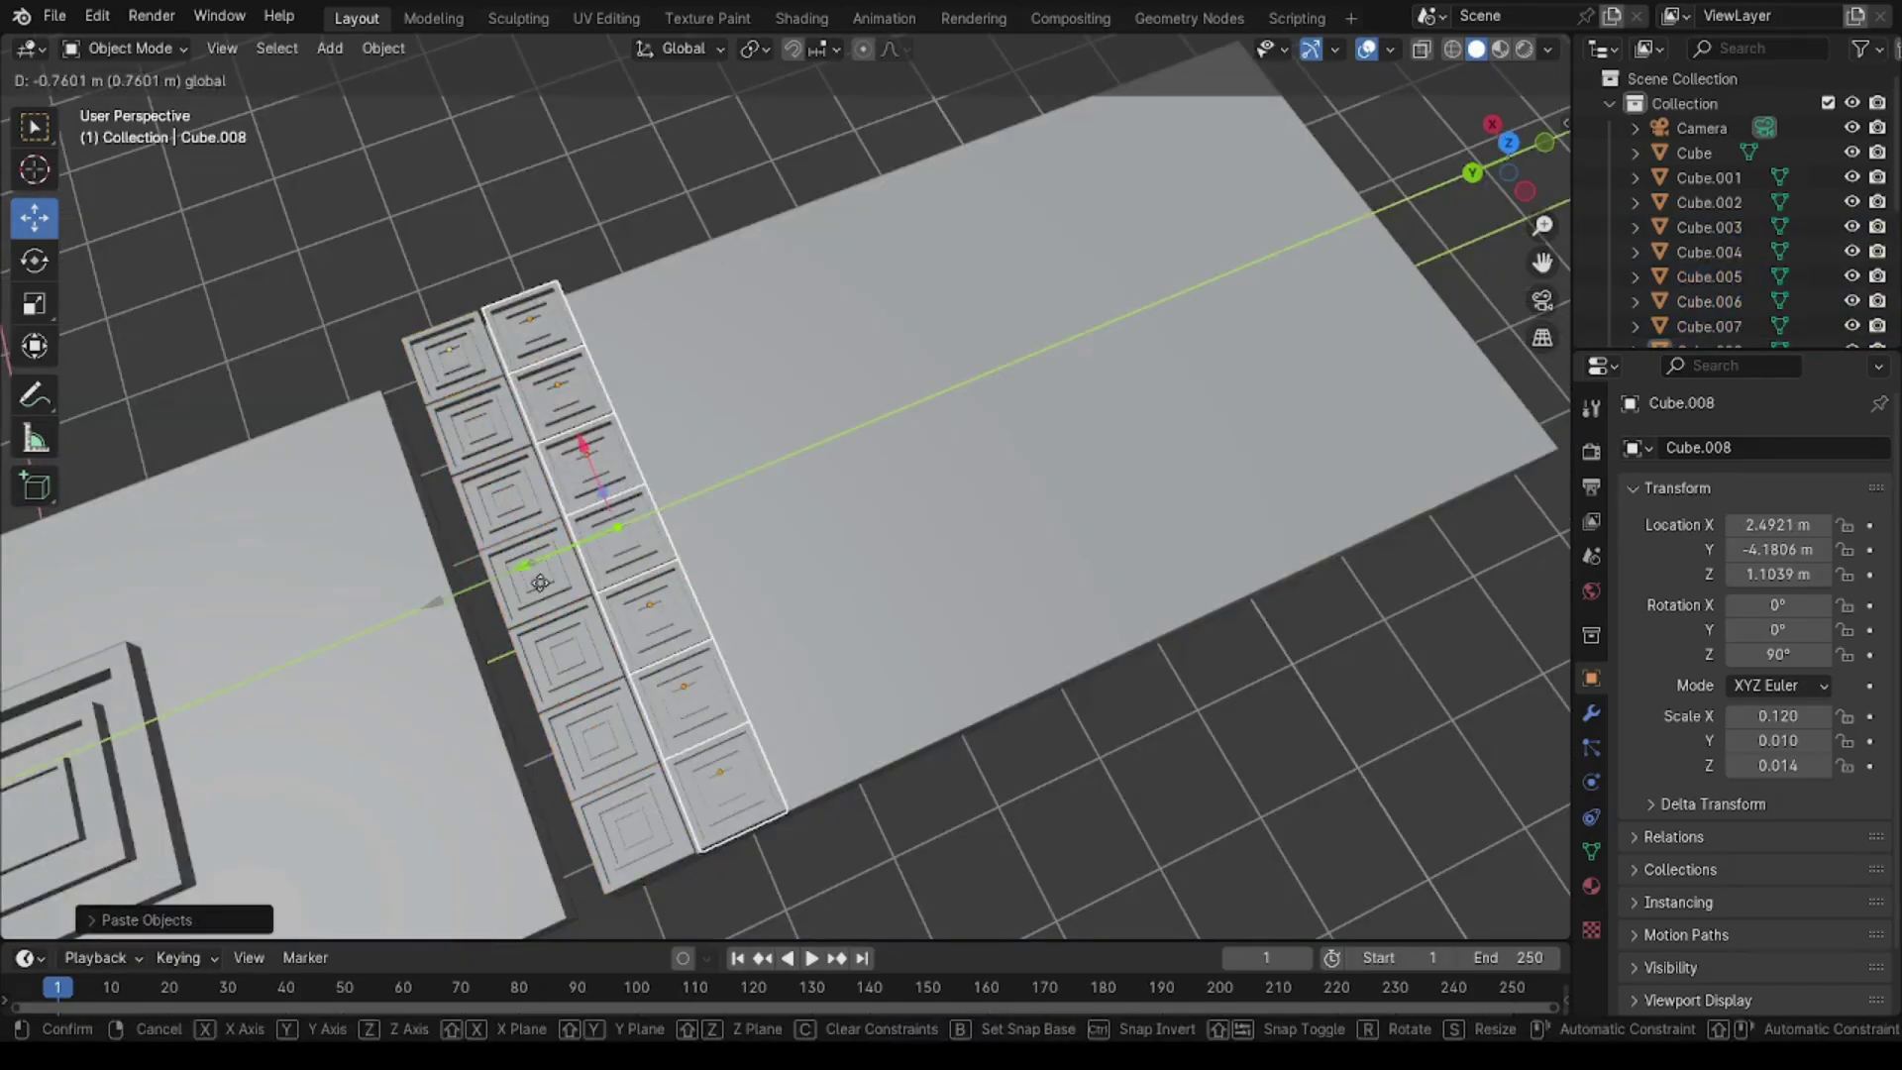
left_click(540, 583)
middle_click_drag(540, 583, 540, 515)
Step: Select the two-row tile block and paste a copy, moving it along Y
left_click(609, 694)
left_click(510, 604, "shift")
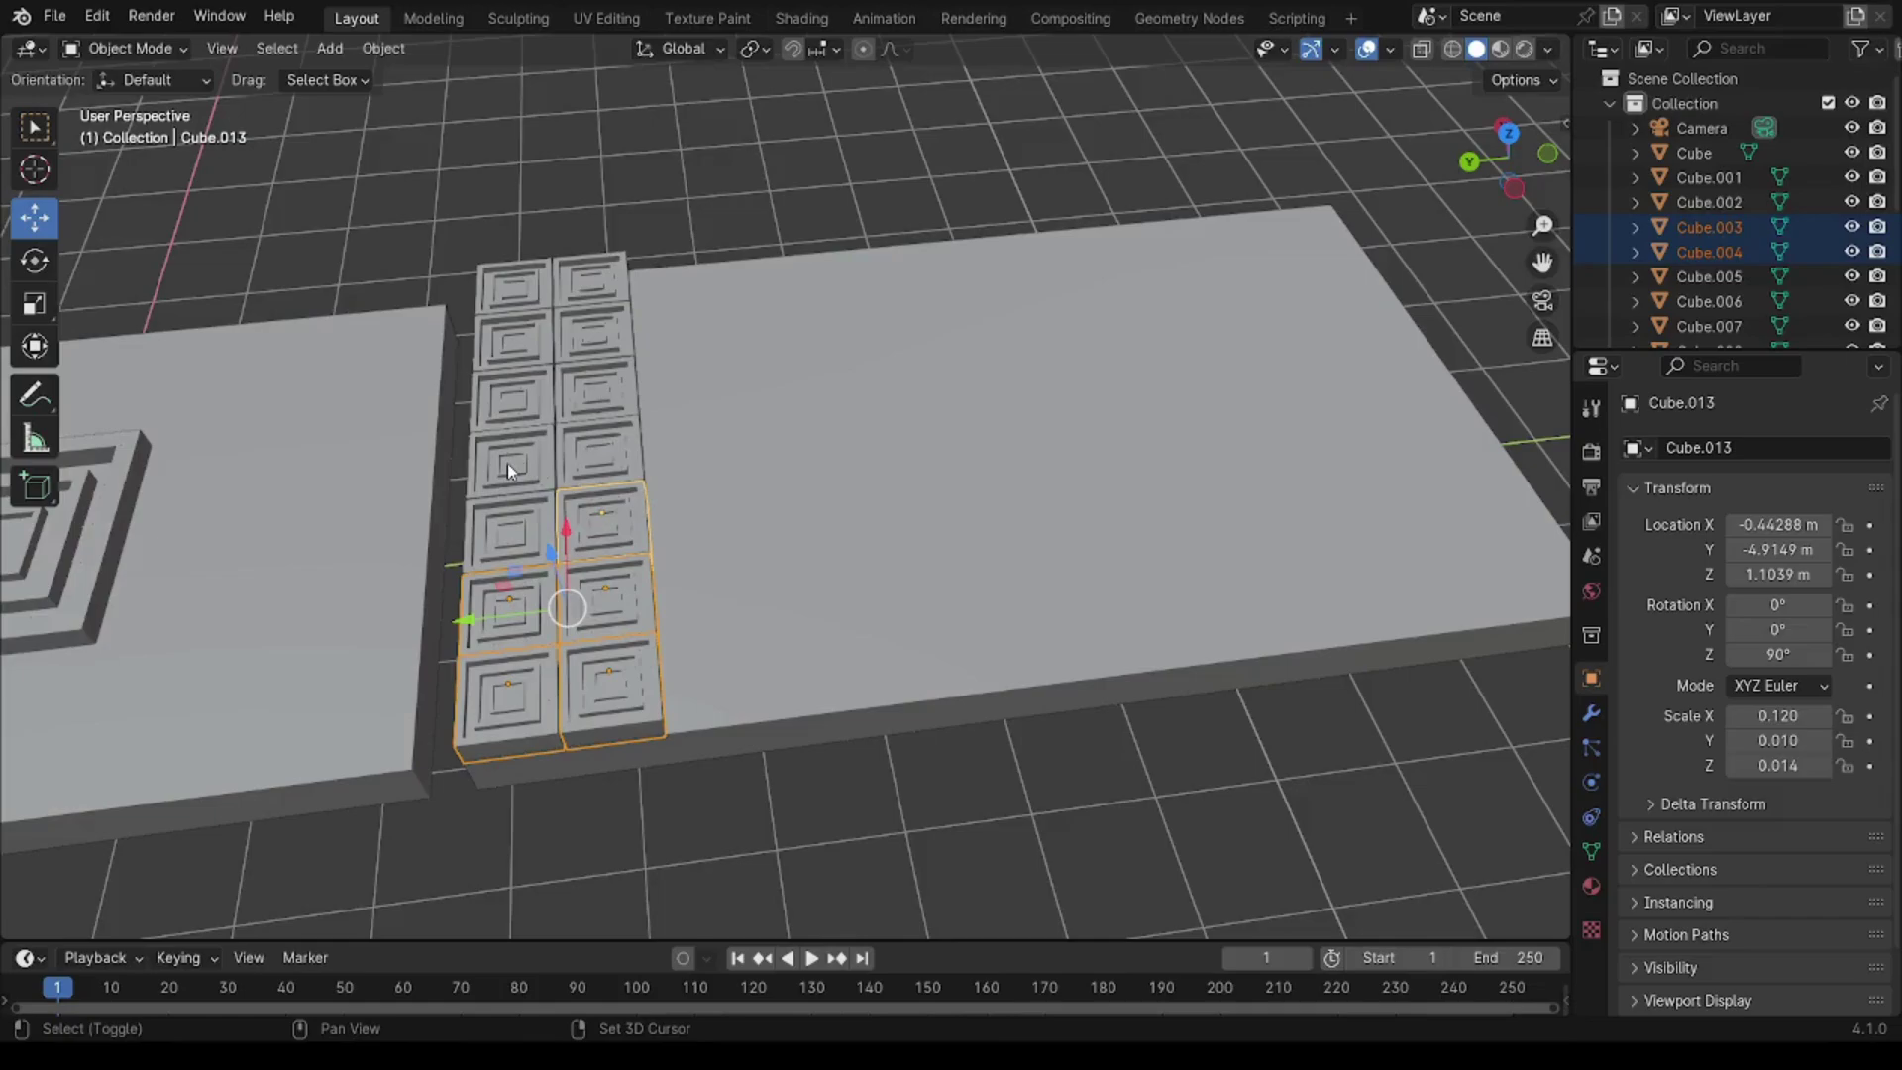
key("ctrl+v")
key("g")
key("y")
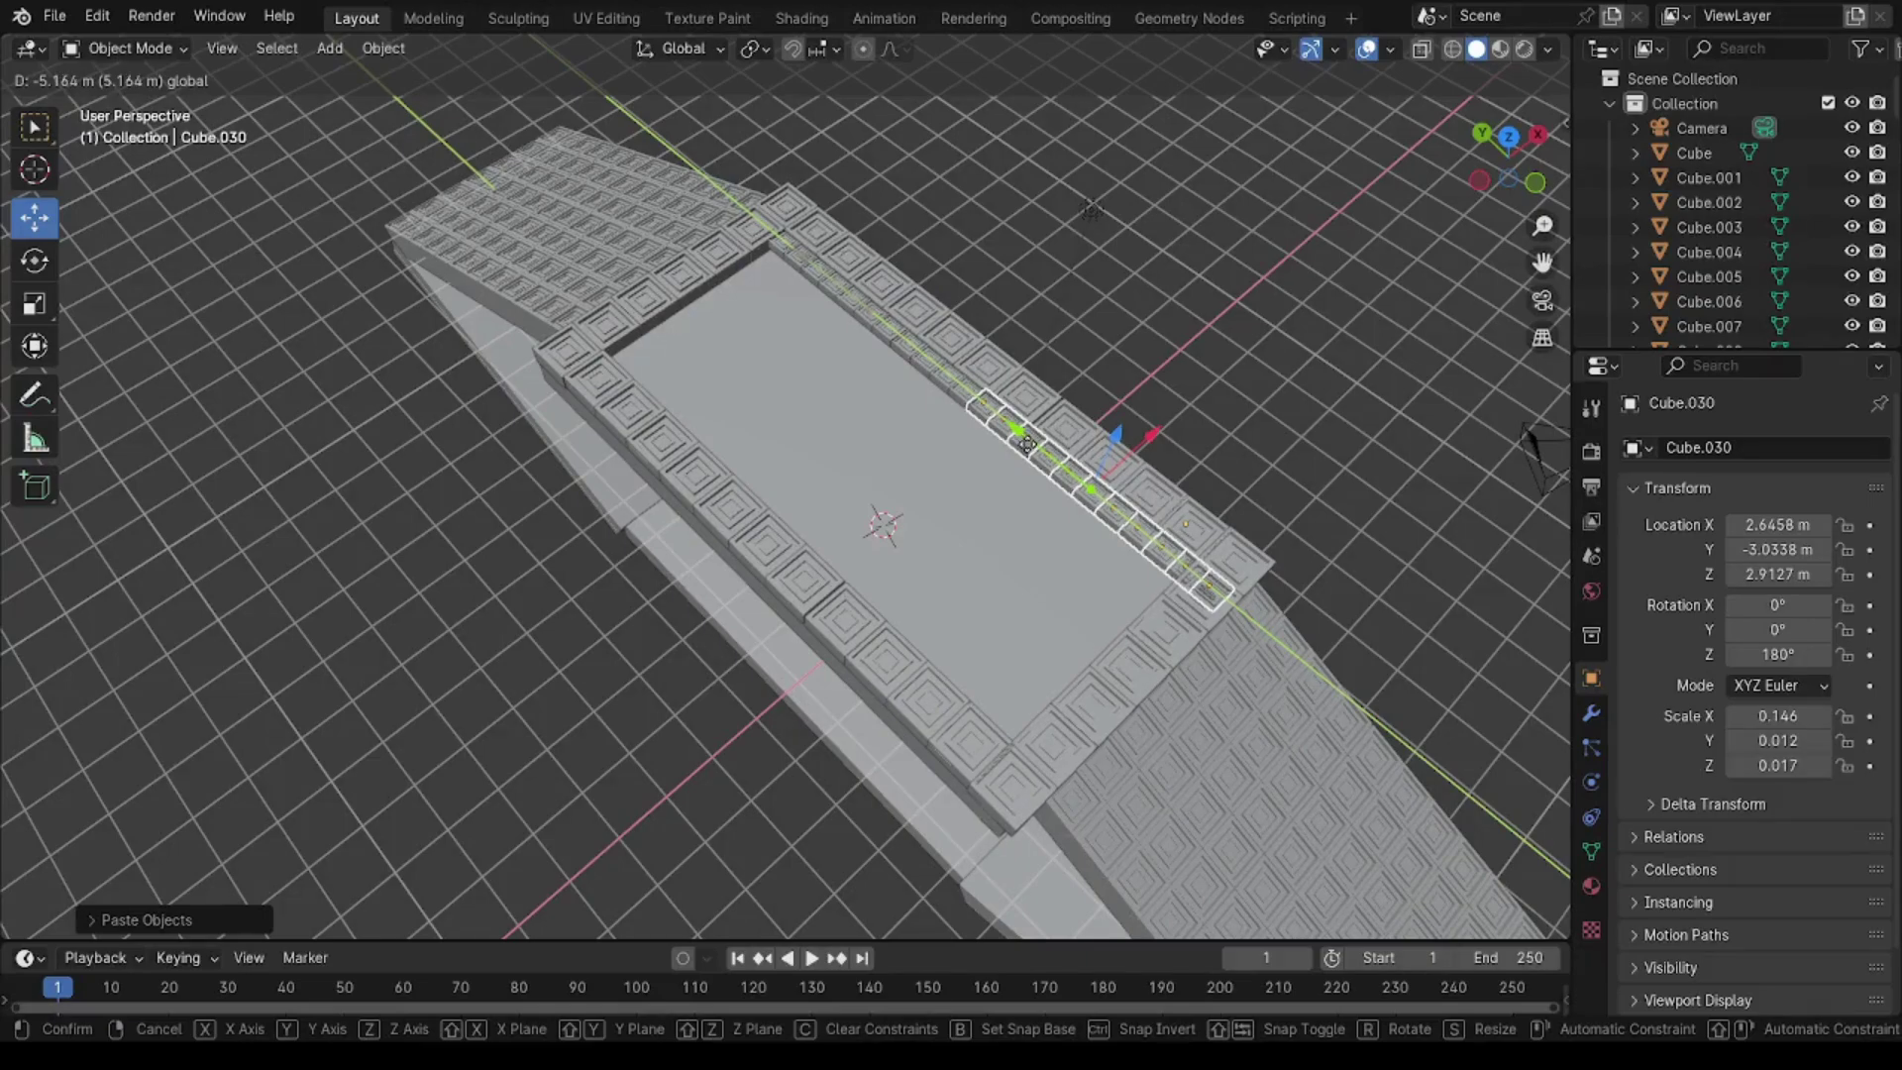
Step: Undo the pasted tile row on the inner edge, then select the small corner tile
left_click(1151, 324)
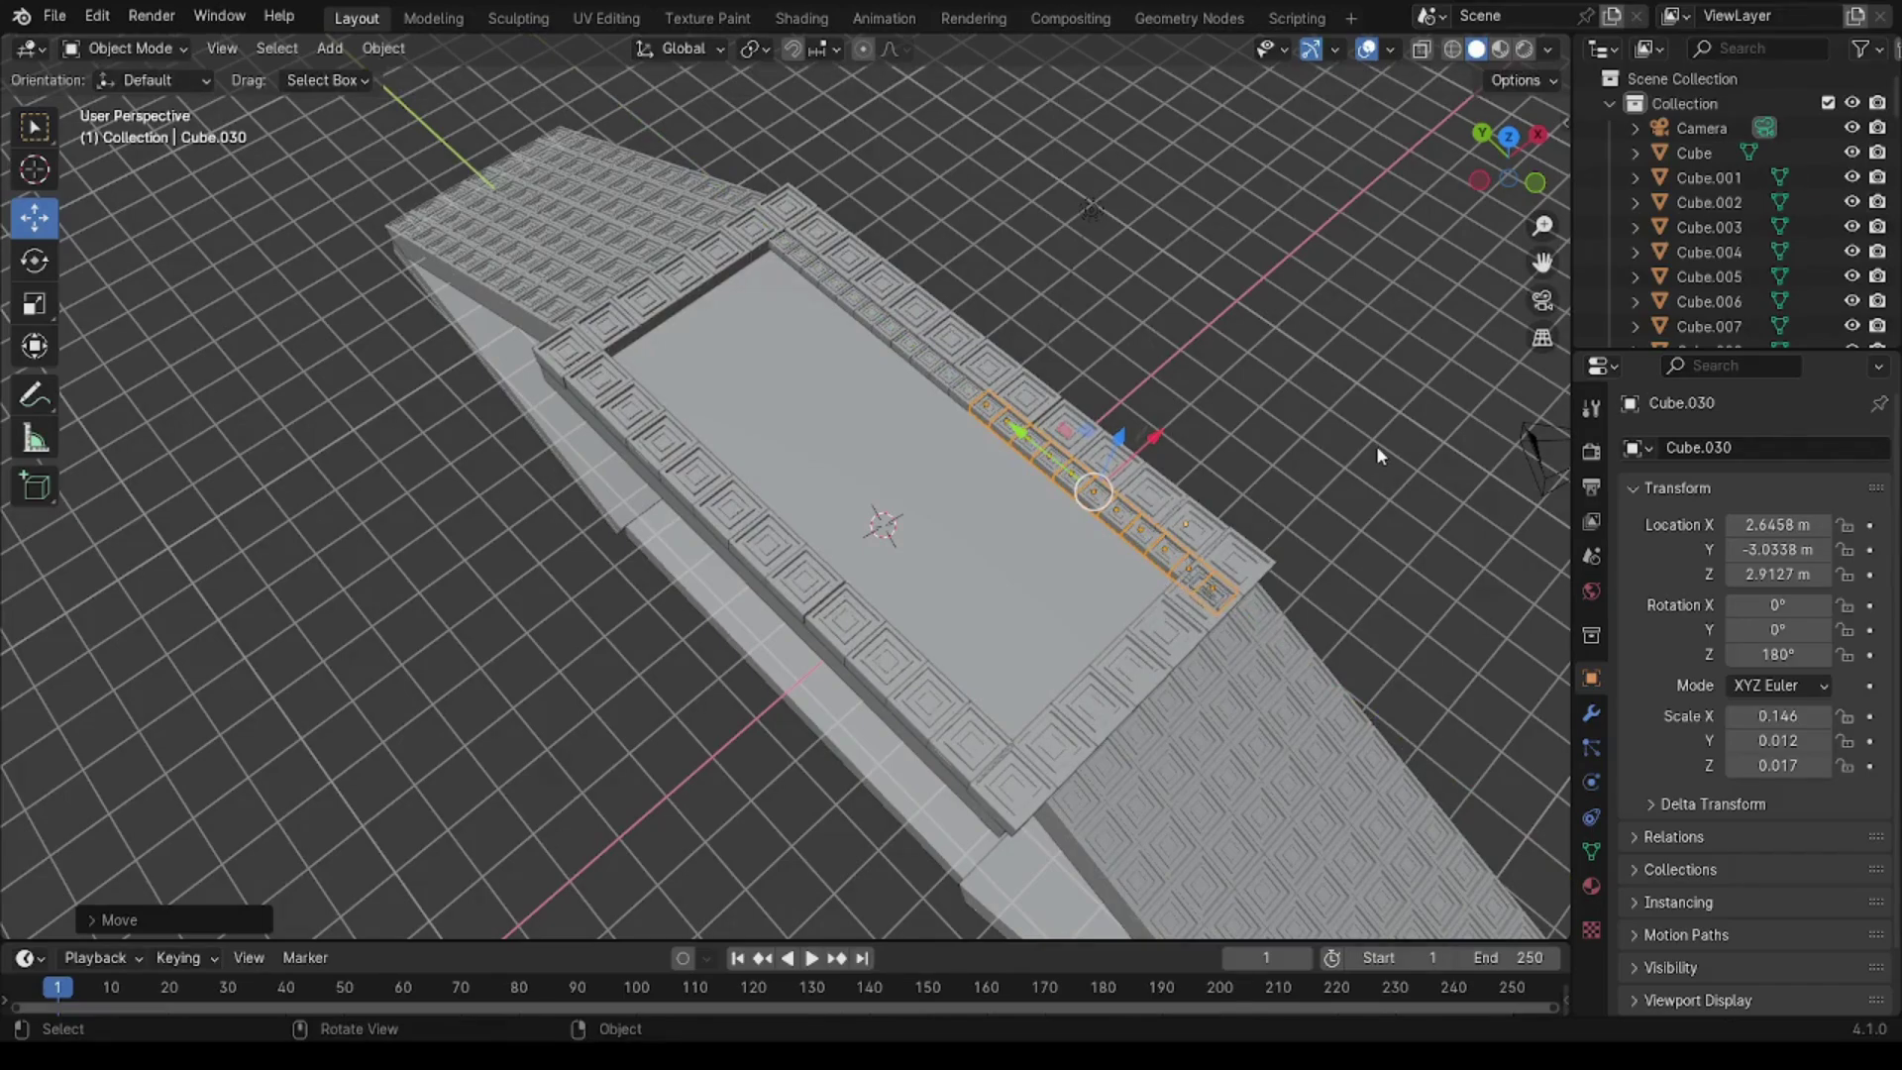
key("ctrl+z")
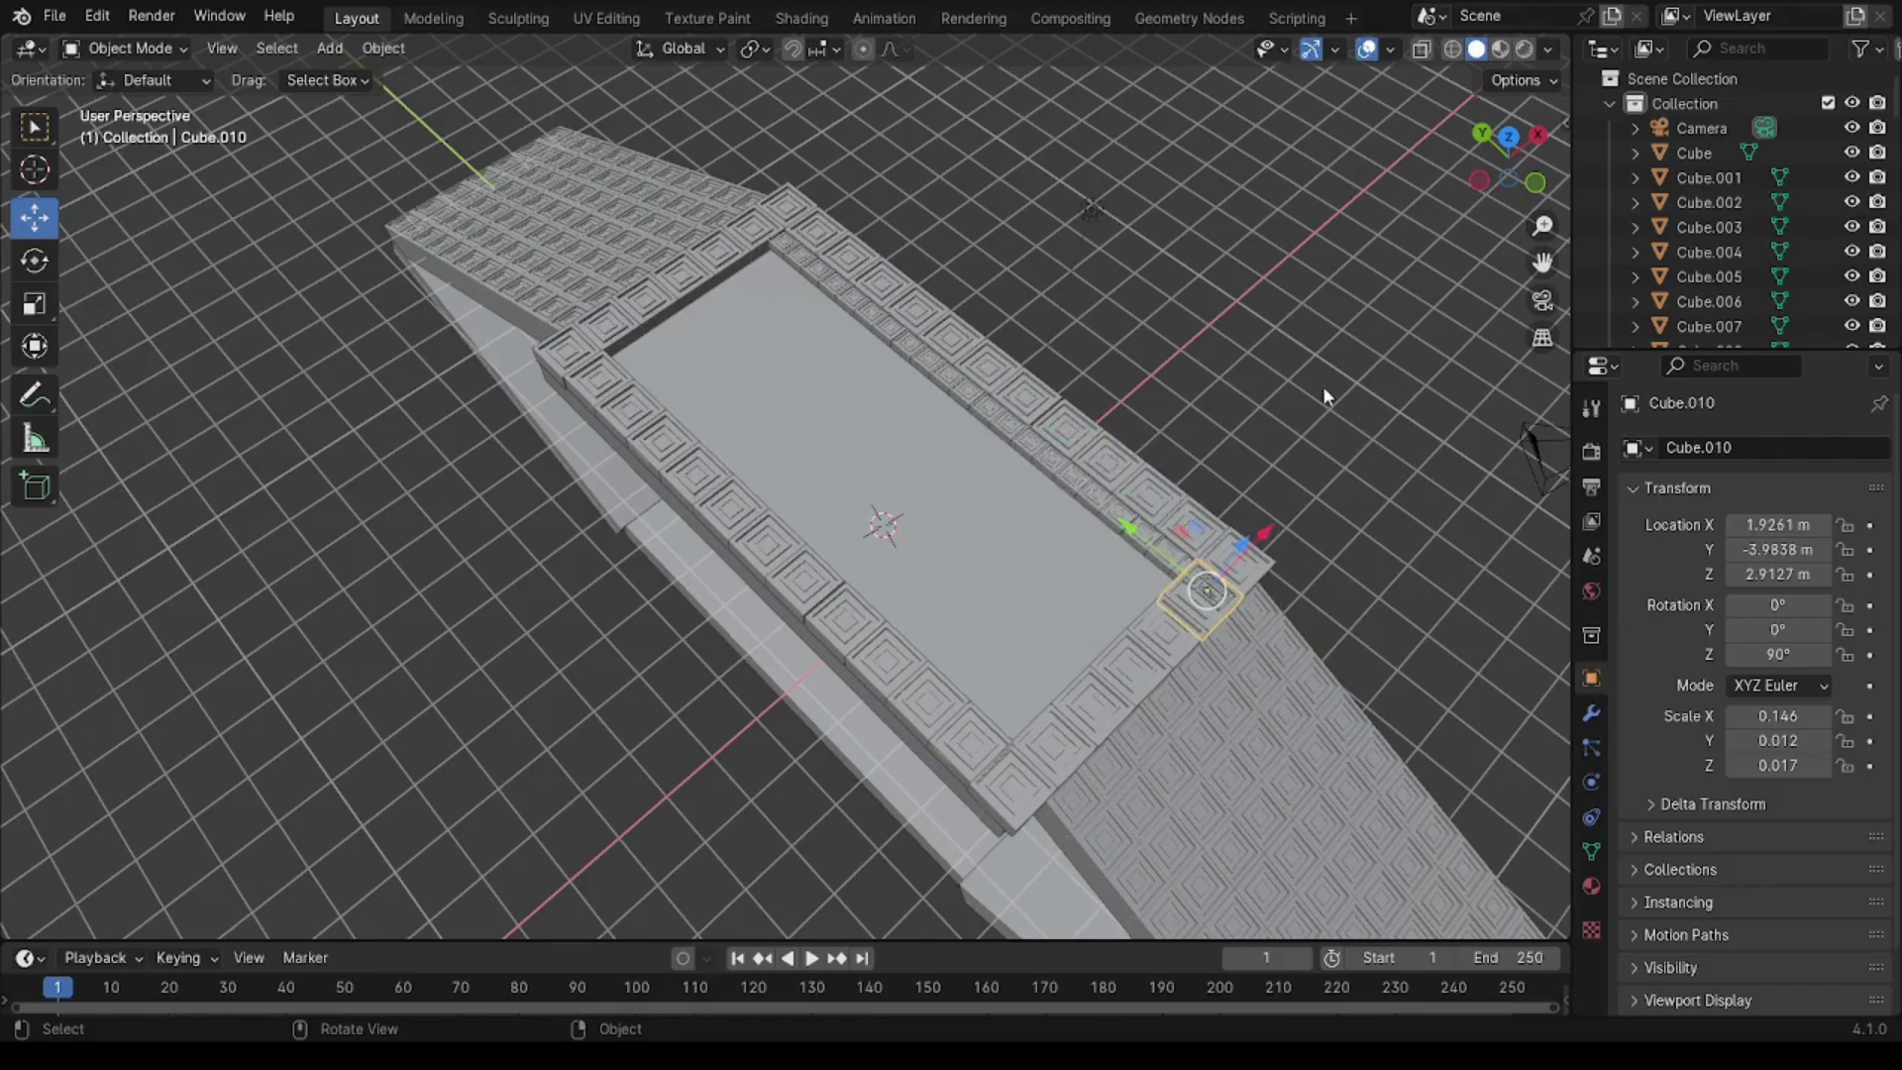
left_click(1324, 392)
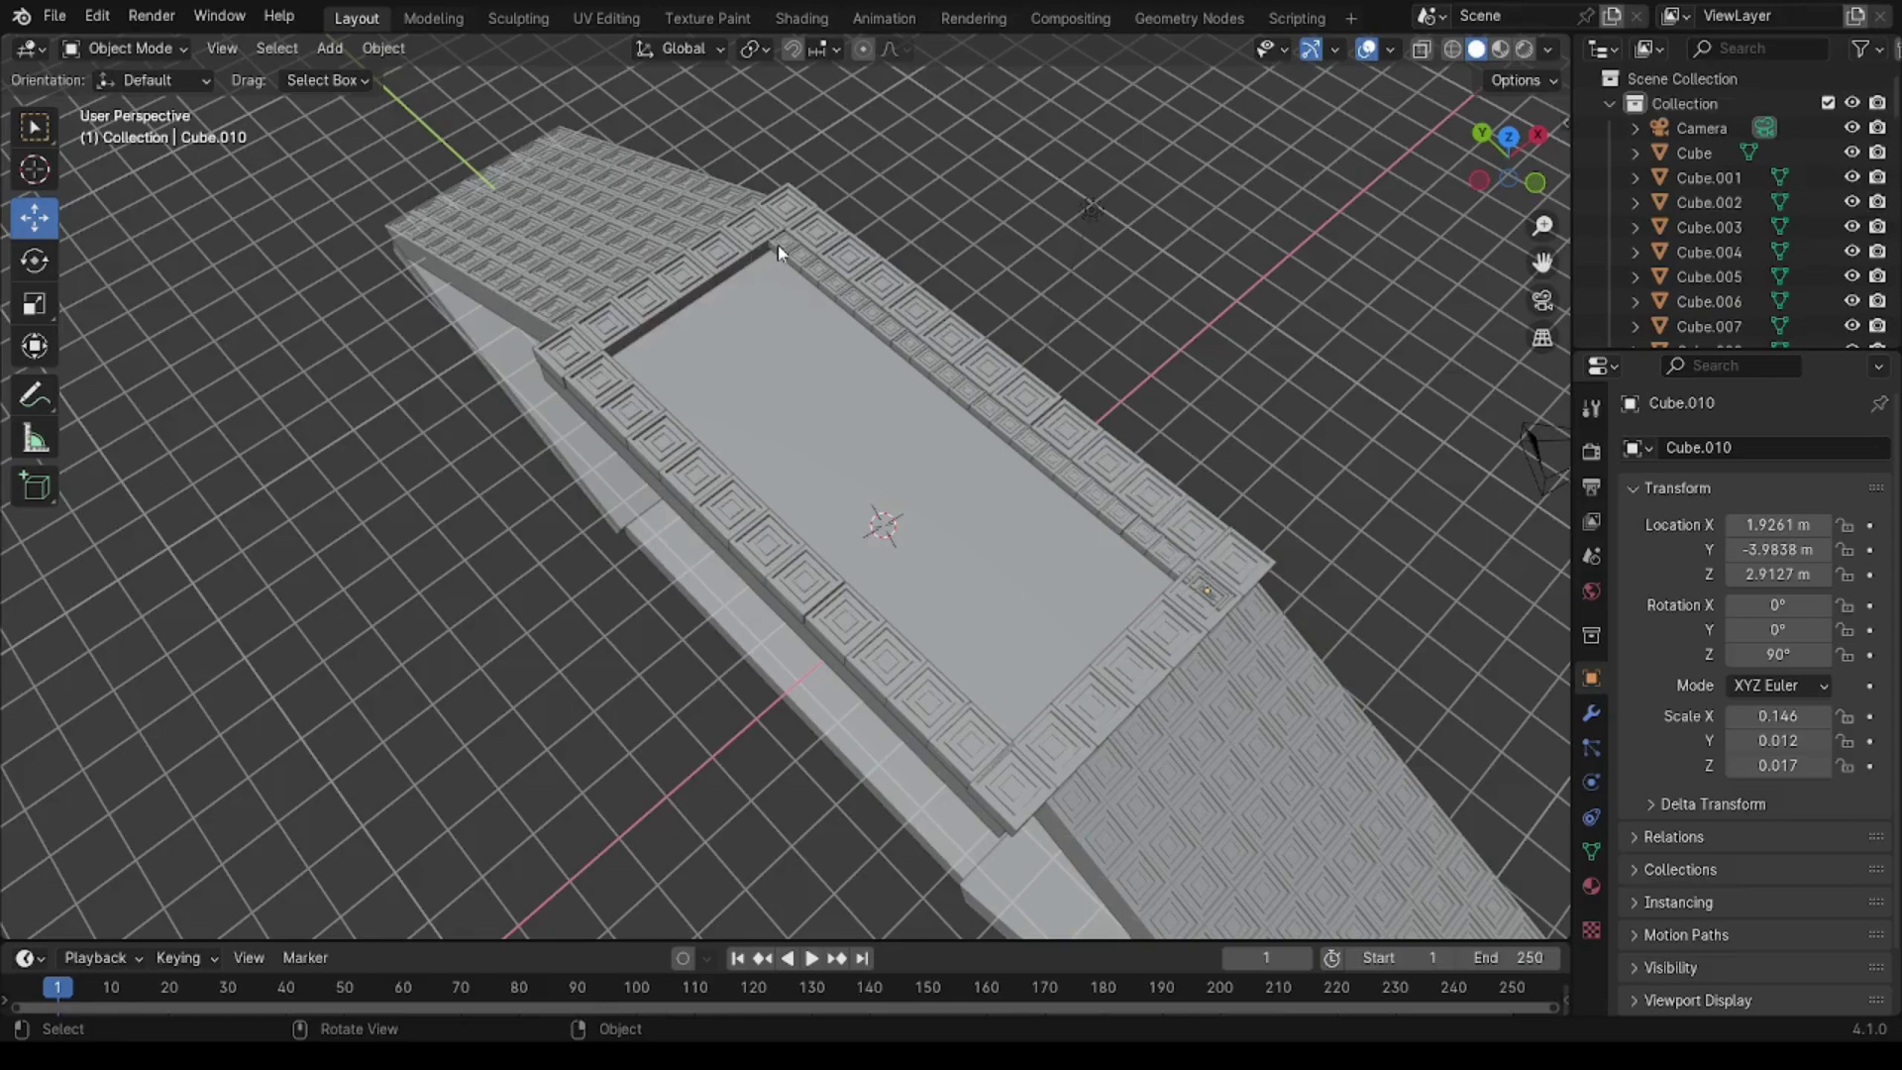
left_click(798, 267)
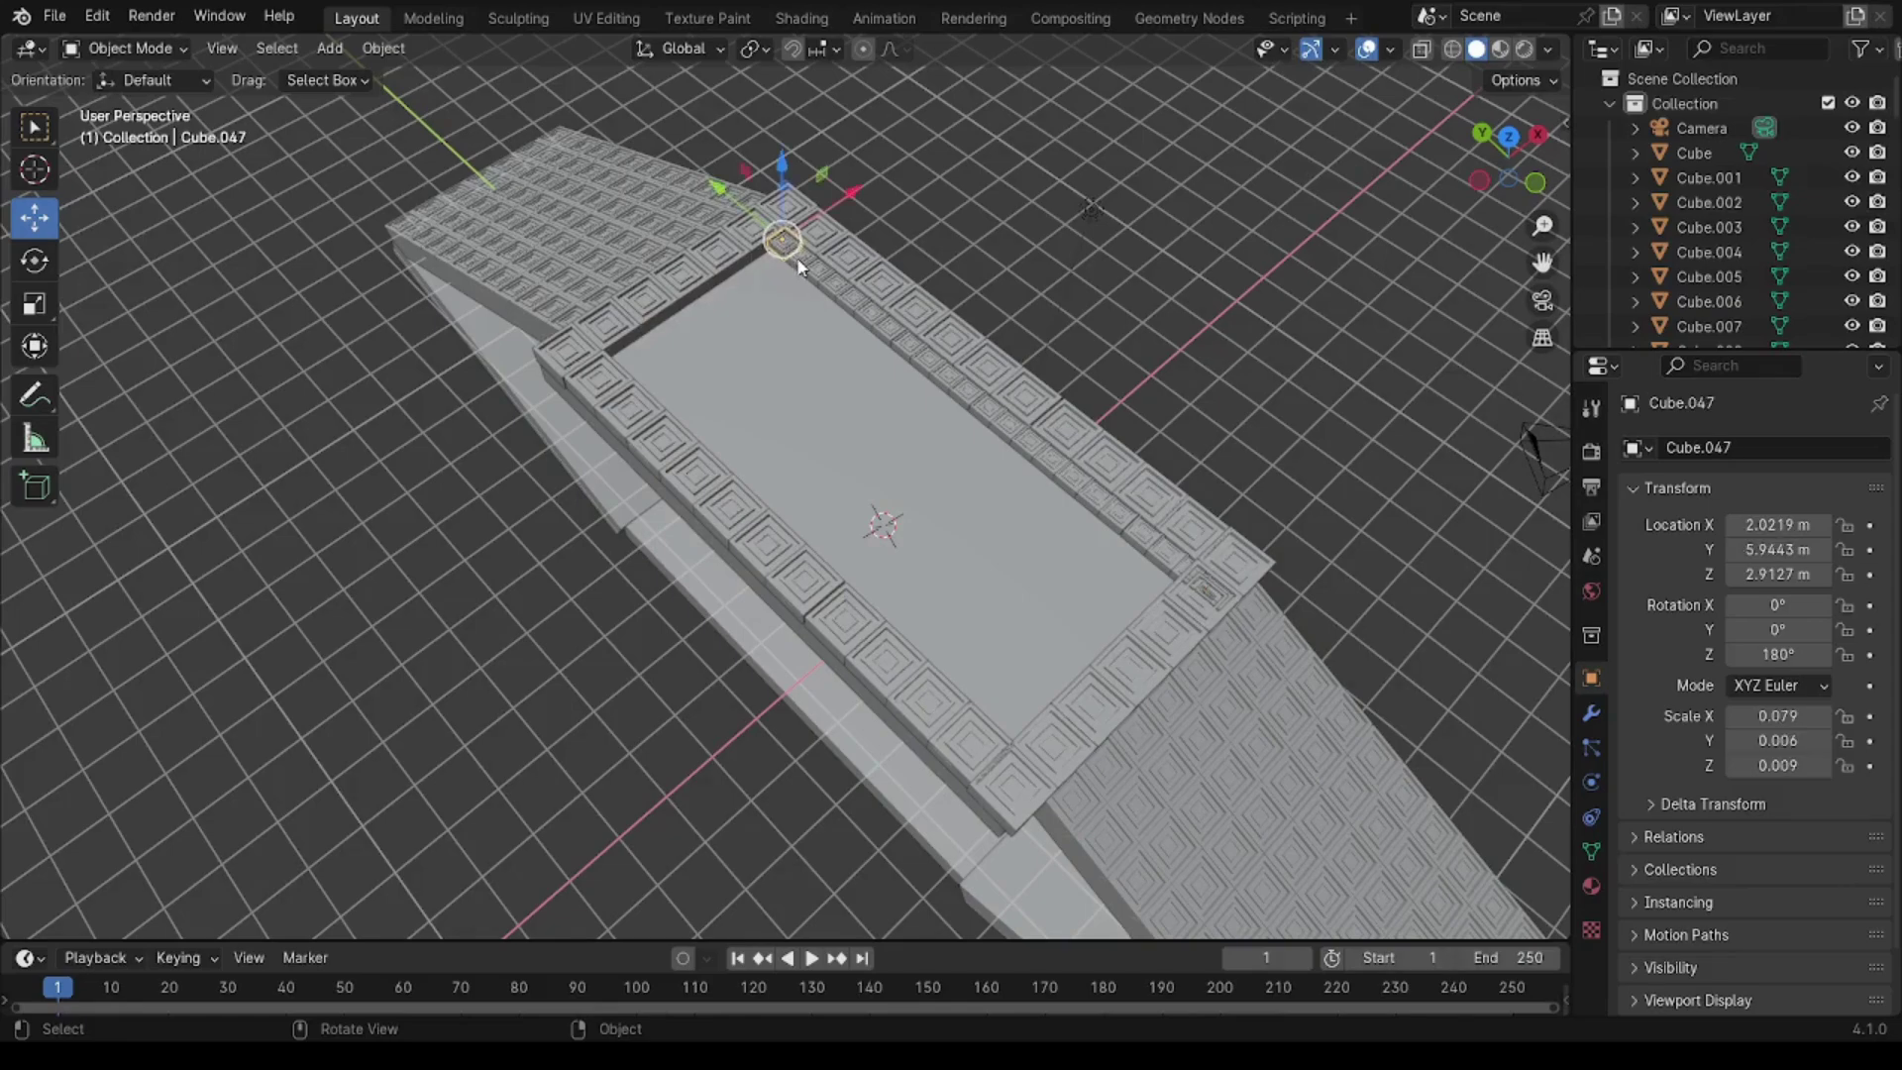
Step: Duplicate the small corner tile three times along the frame's edge
key("shift+d")
left_click(821, 360)
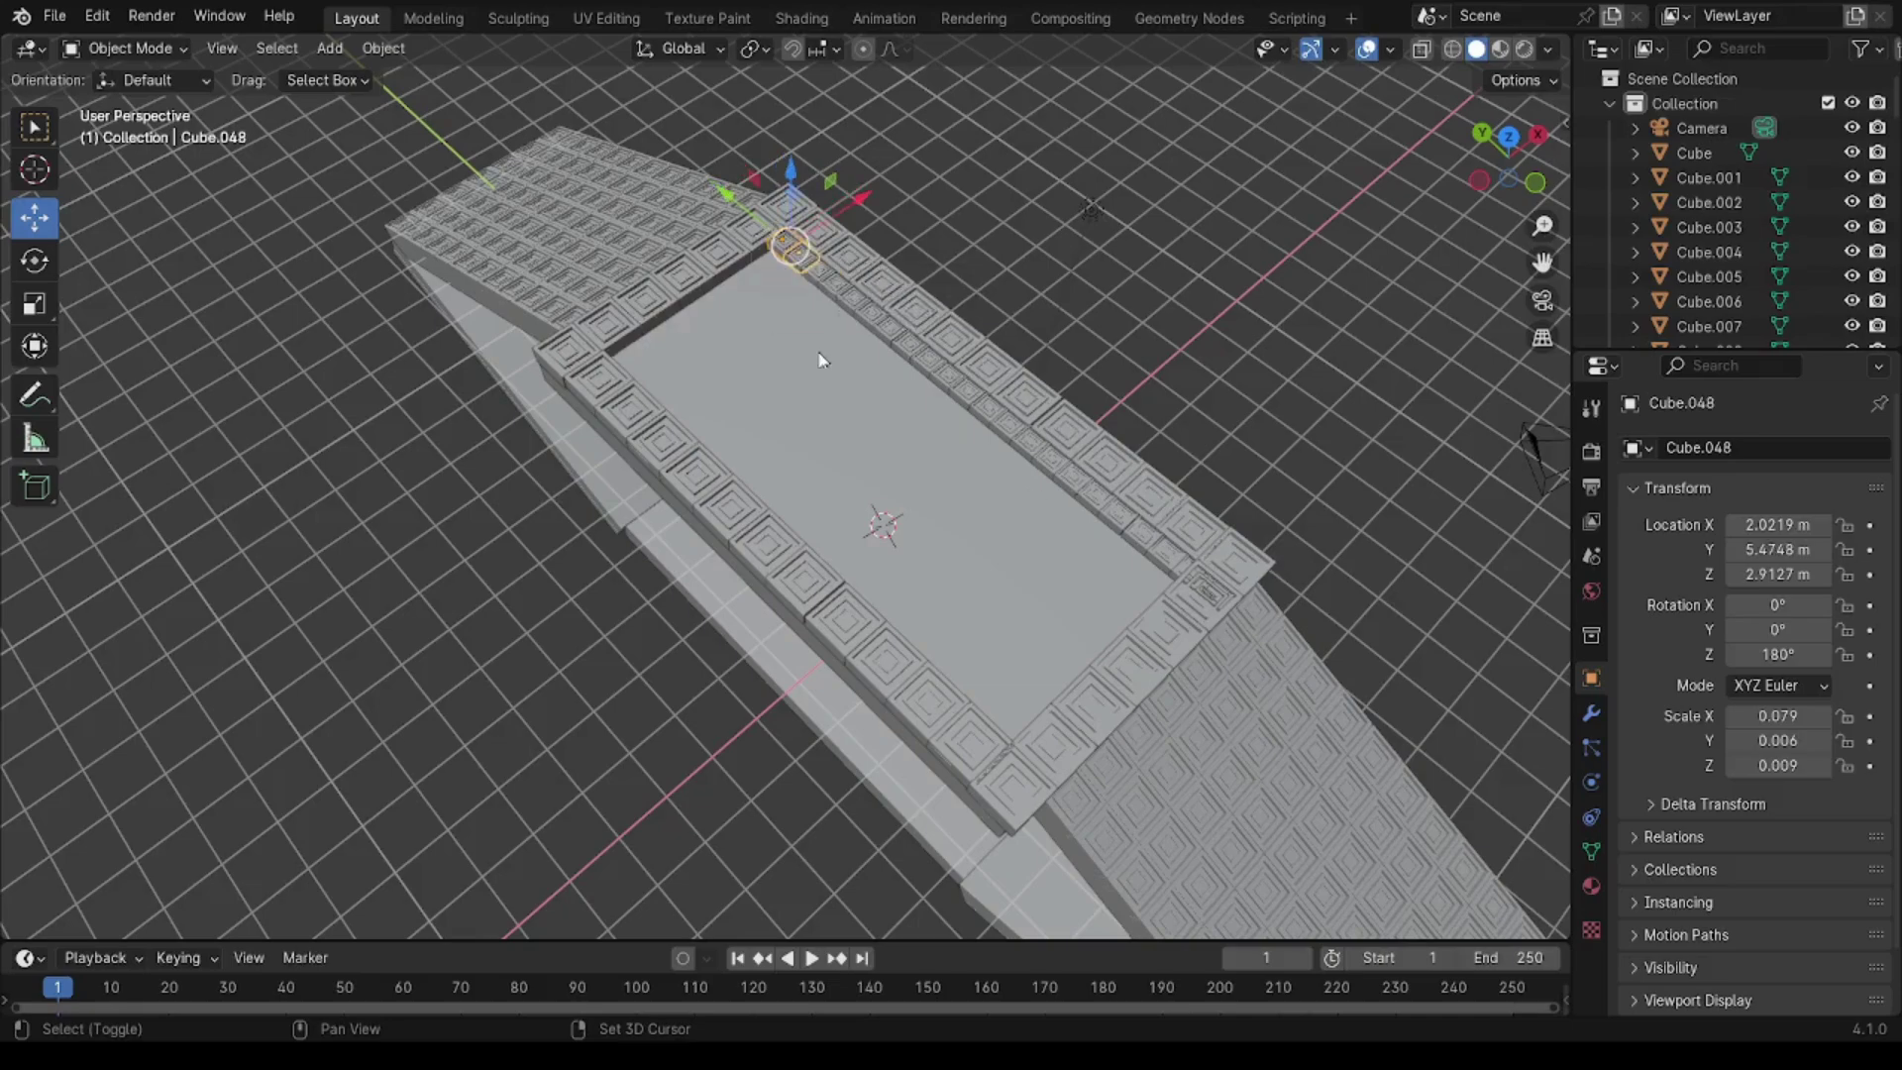
key("shift+d")
left_click(834, 292)
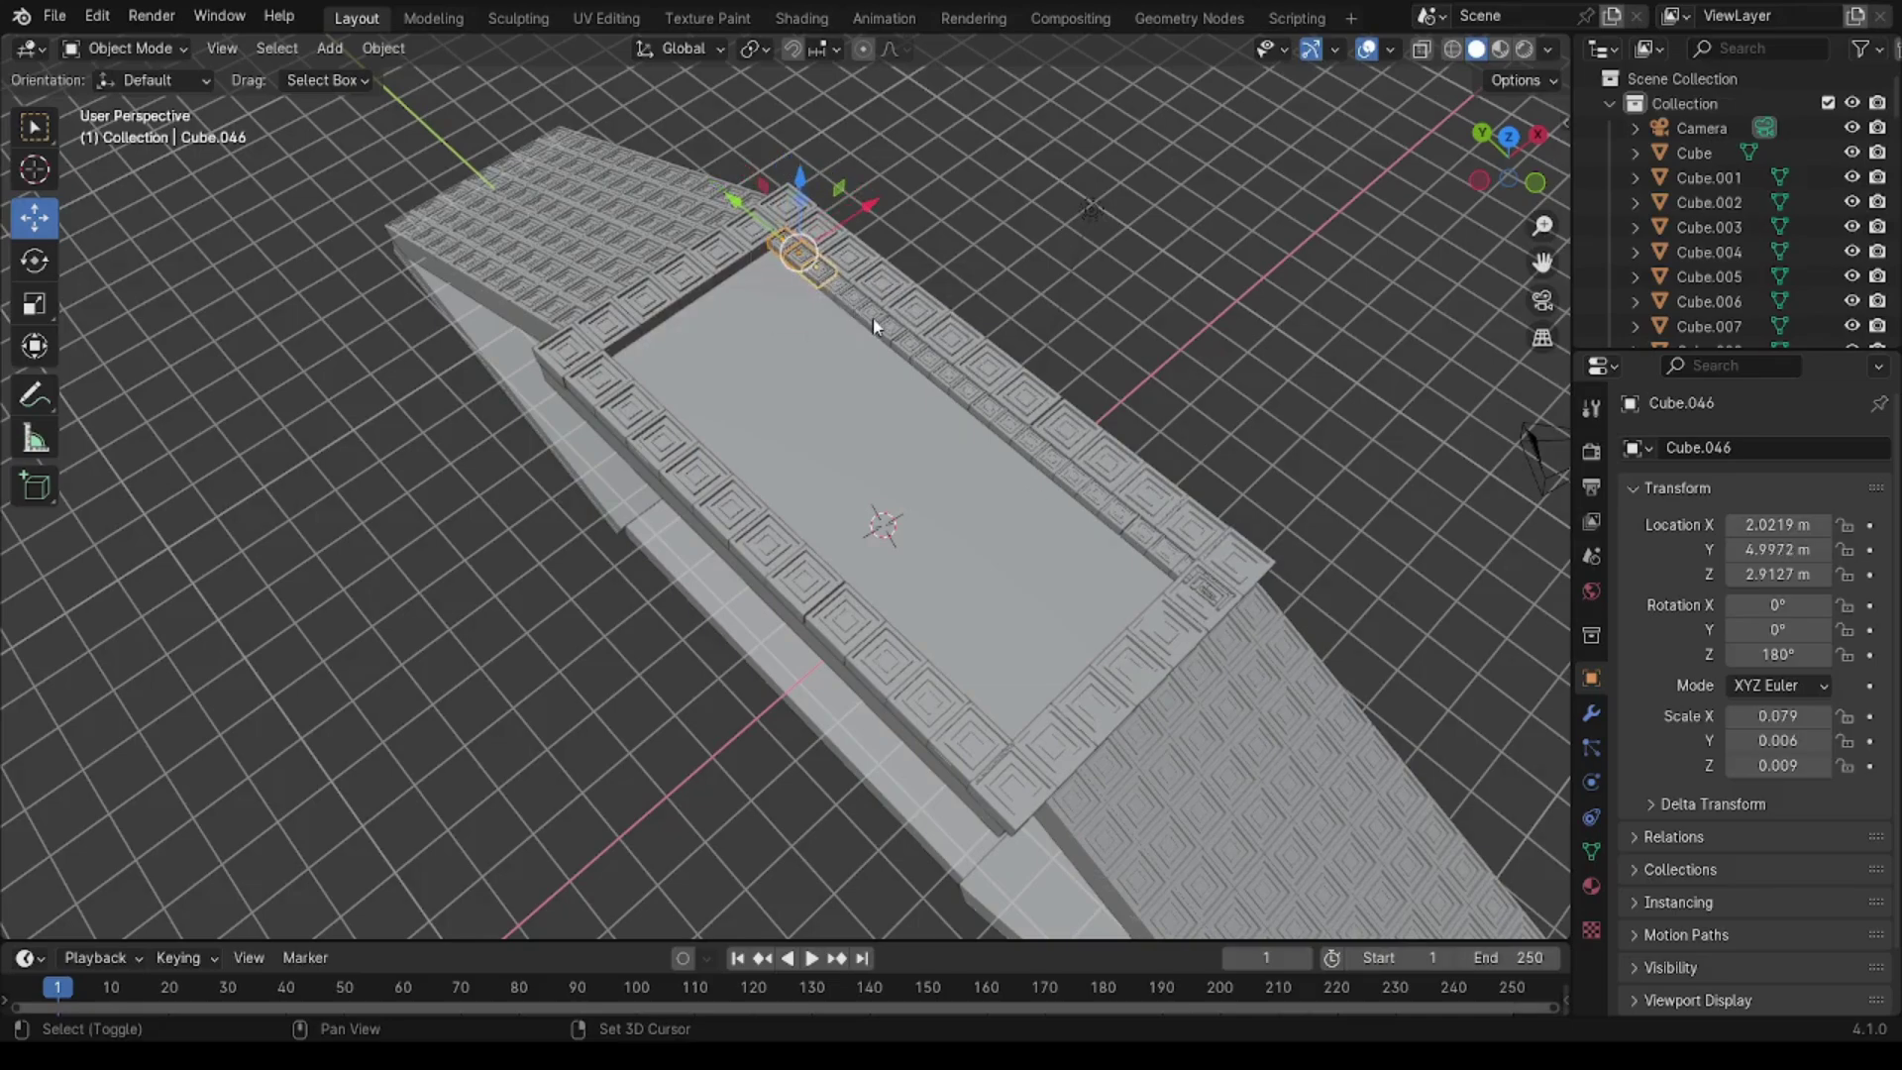
key("shift+d")
left_click(898, 347)
Step: Extend the strip with repeated duplicates along the upper inner edge, then select it
key("shift+d")
left_click(946, 384)
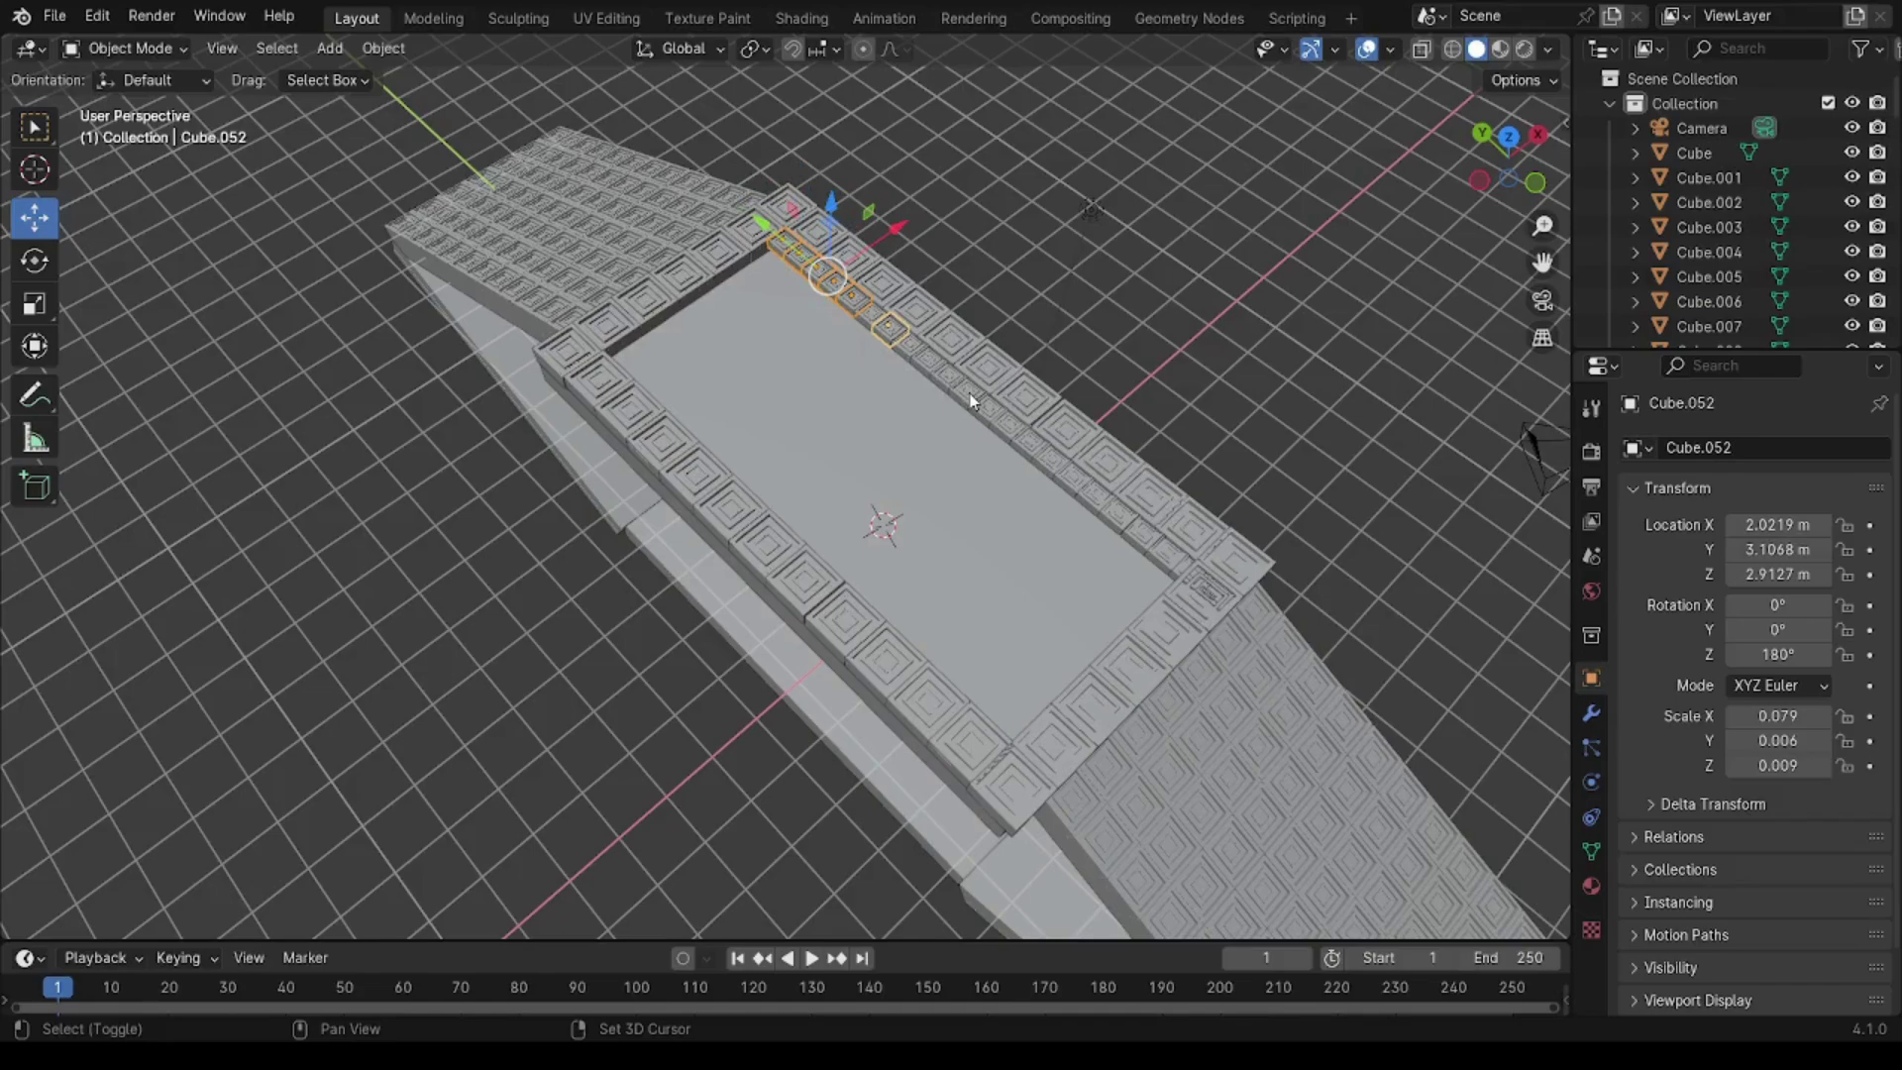
key("shift+d")
left_click(1025, 439)
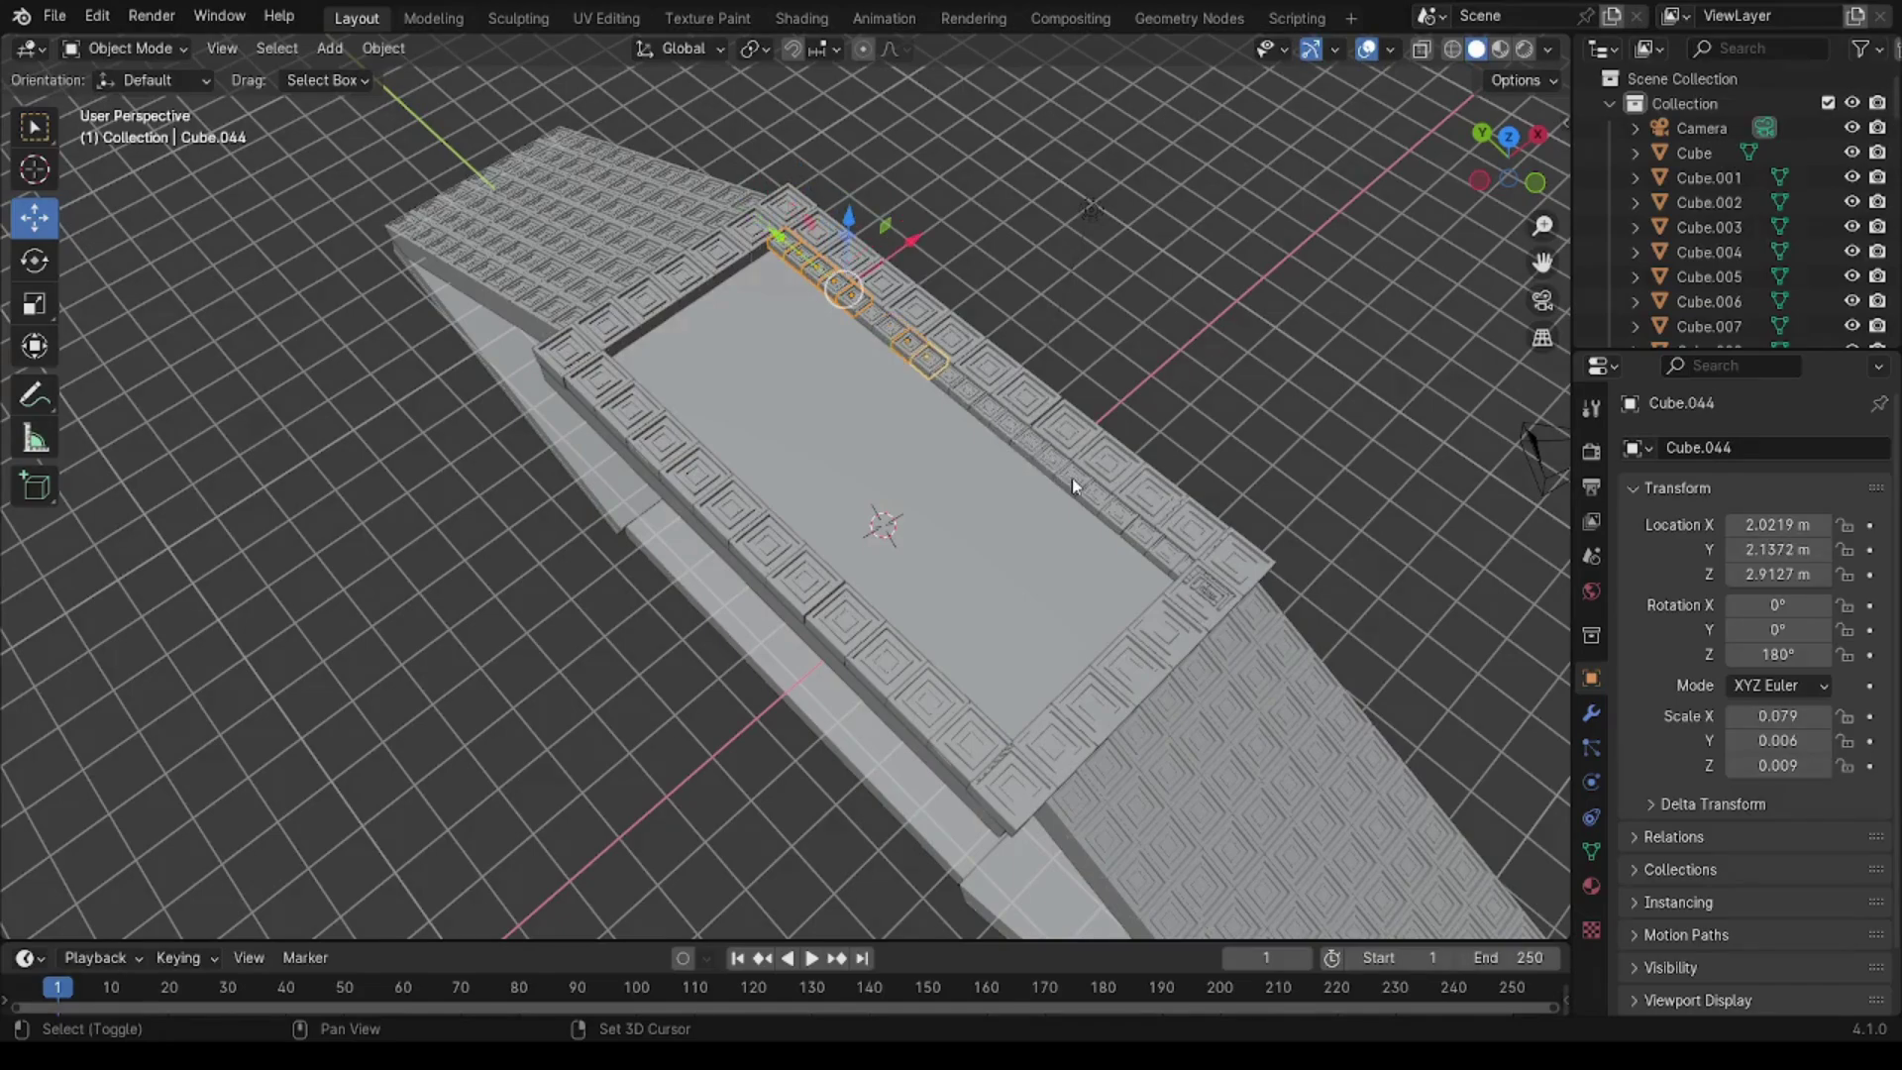
key("shift+d")
left_click(1115, 519)
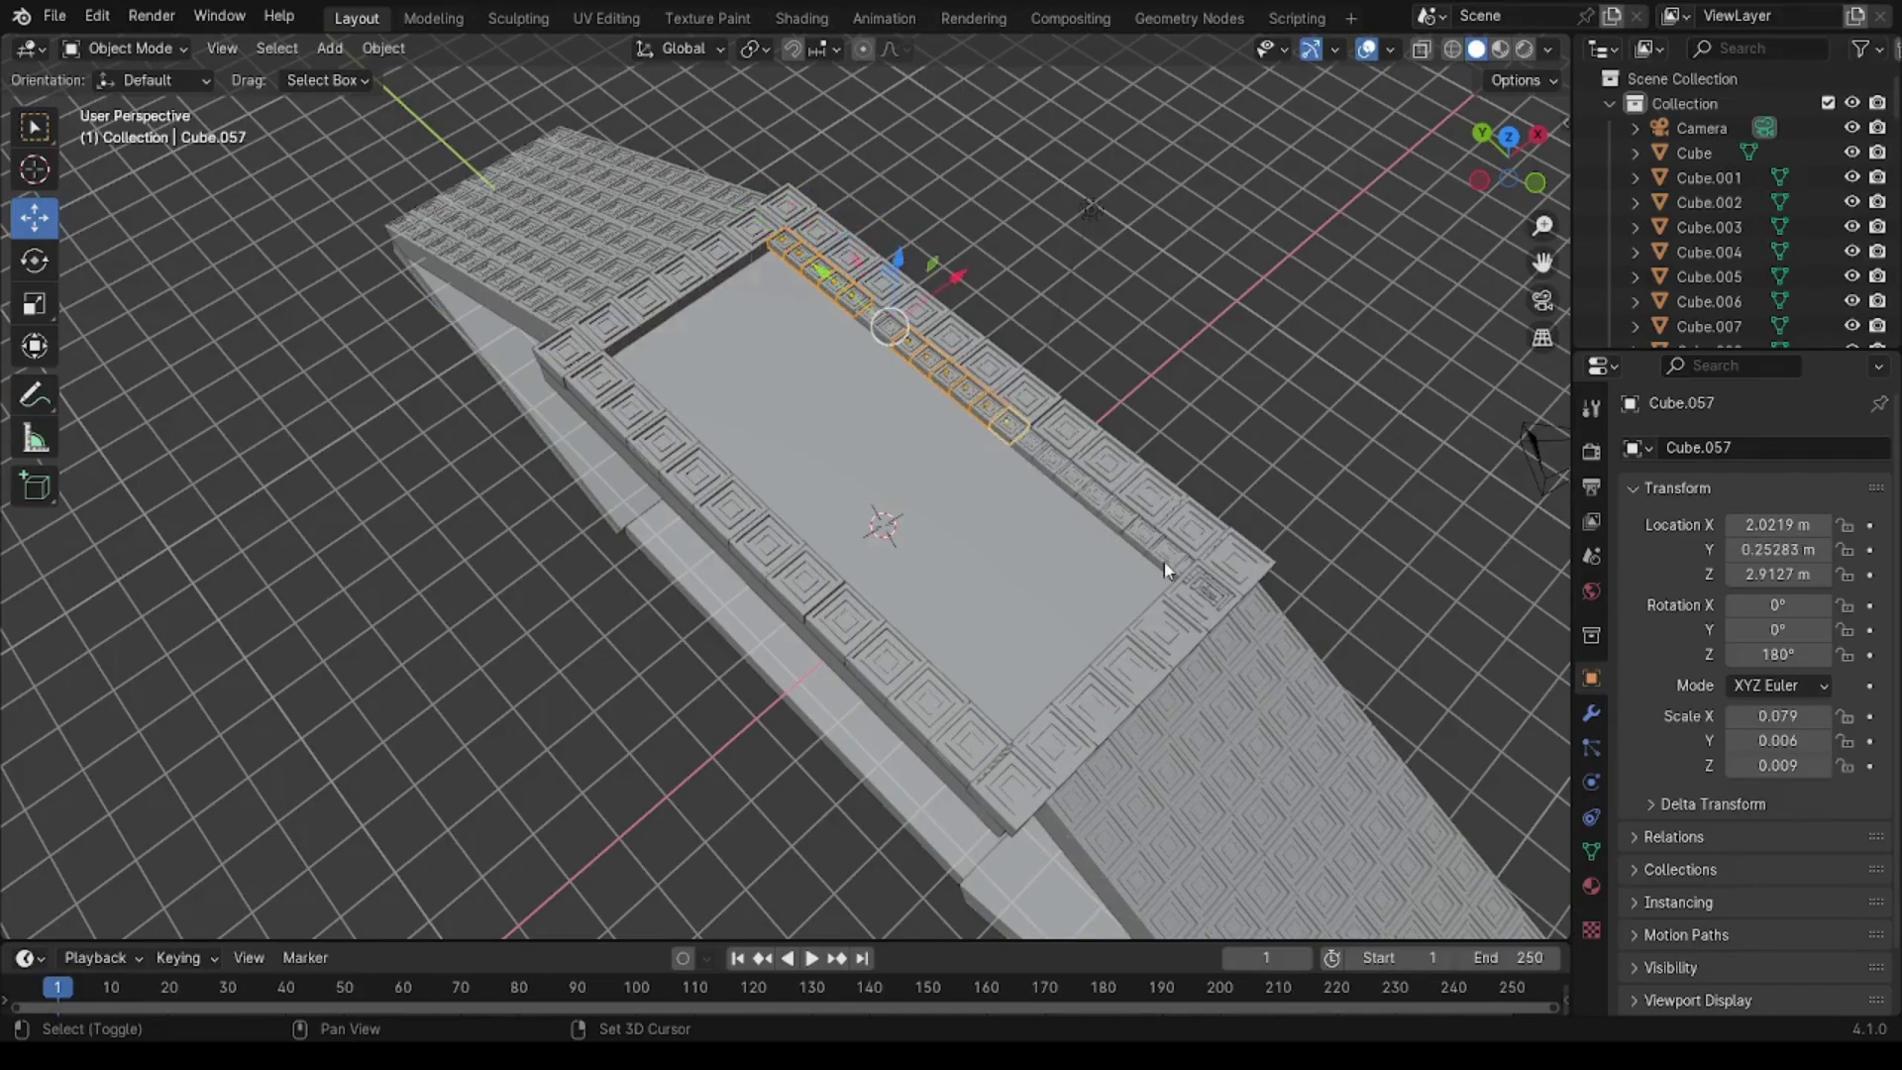
key("ctrl+z")
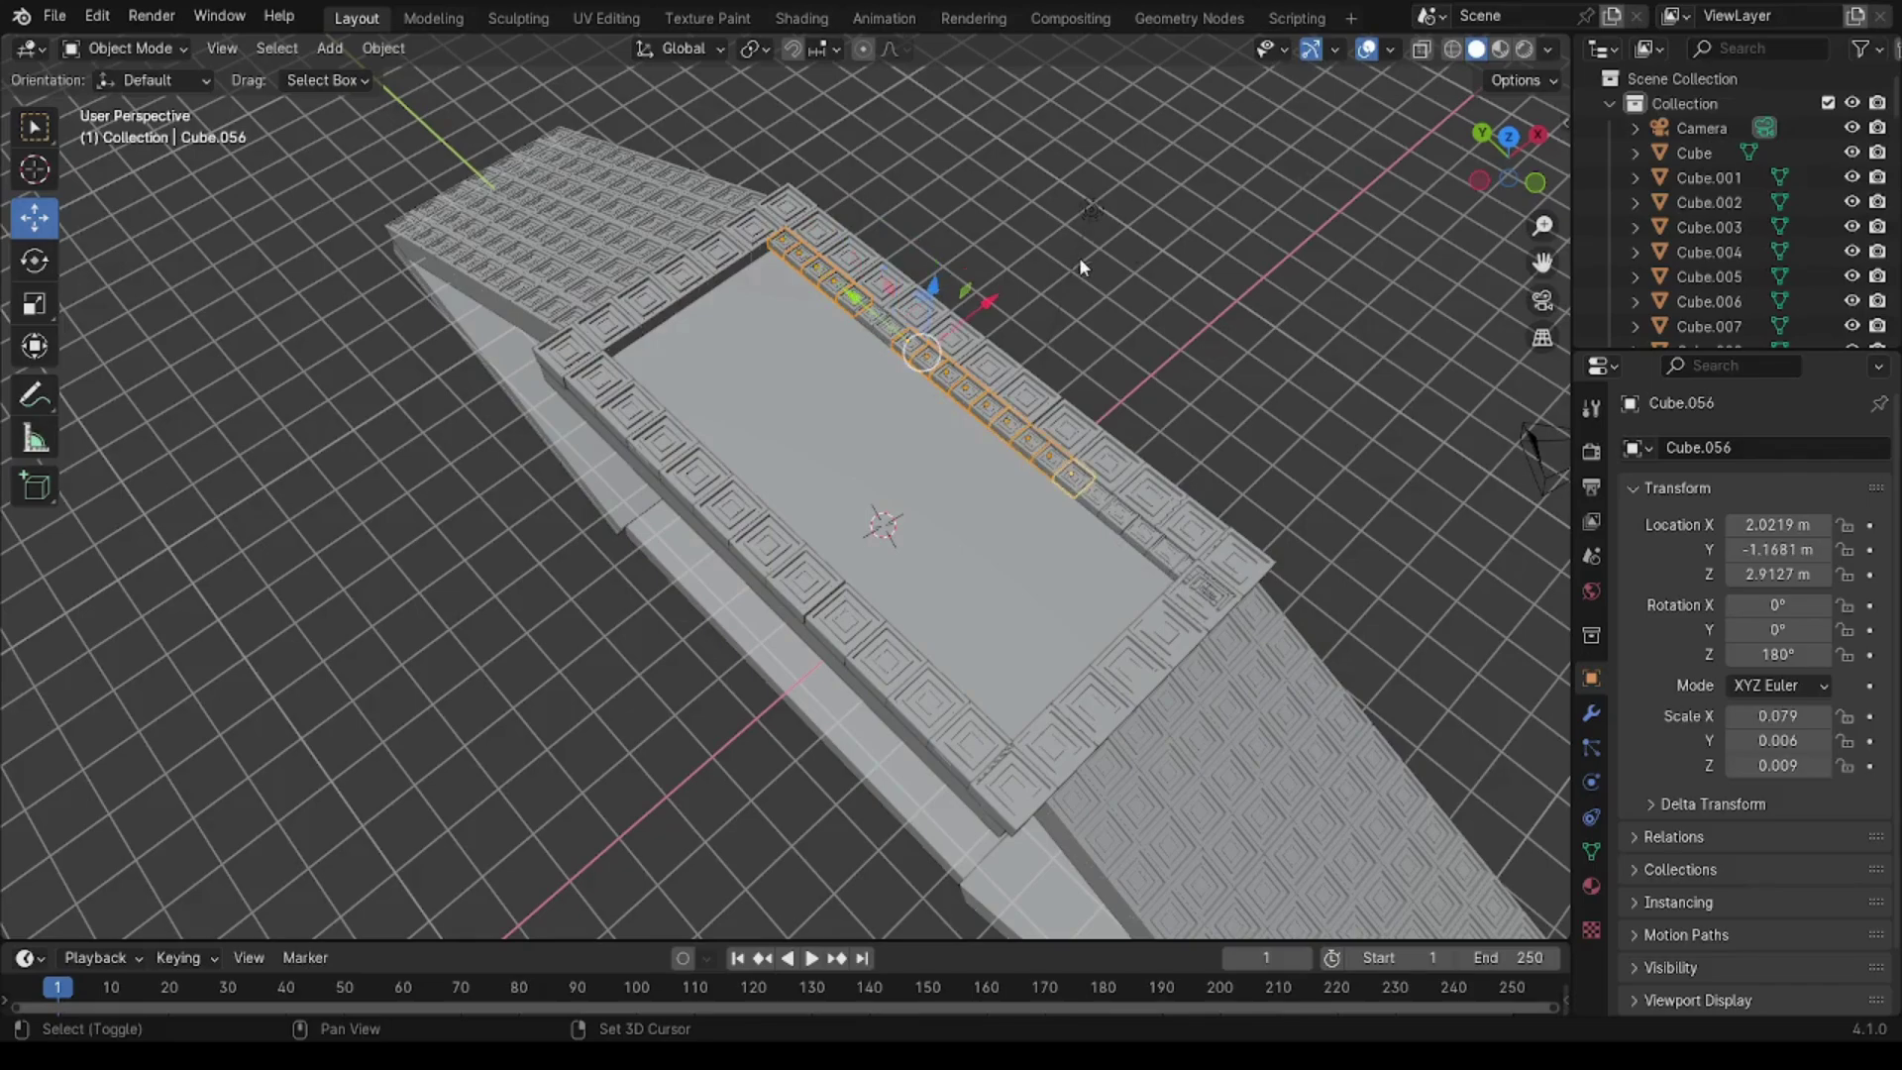
key("shift+r")
key("shift+r")
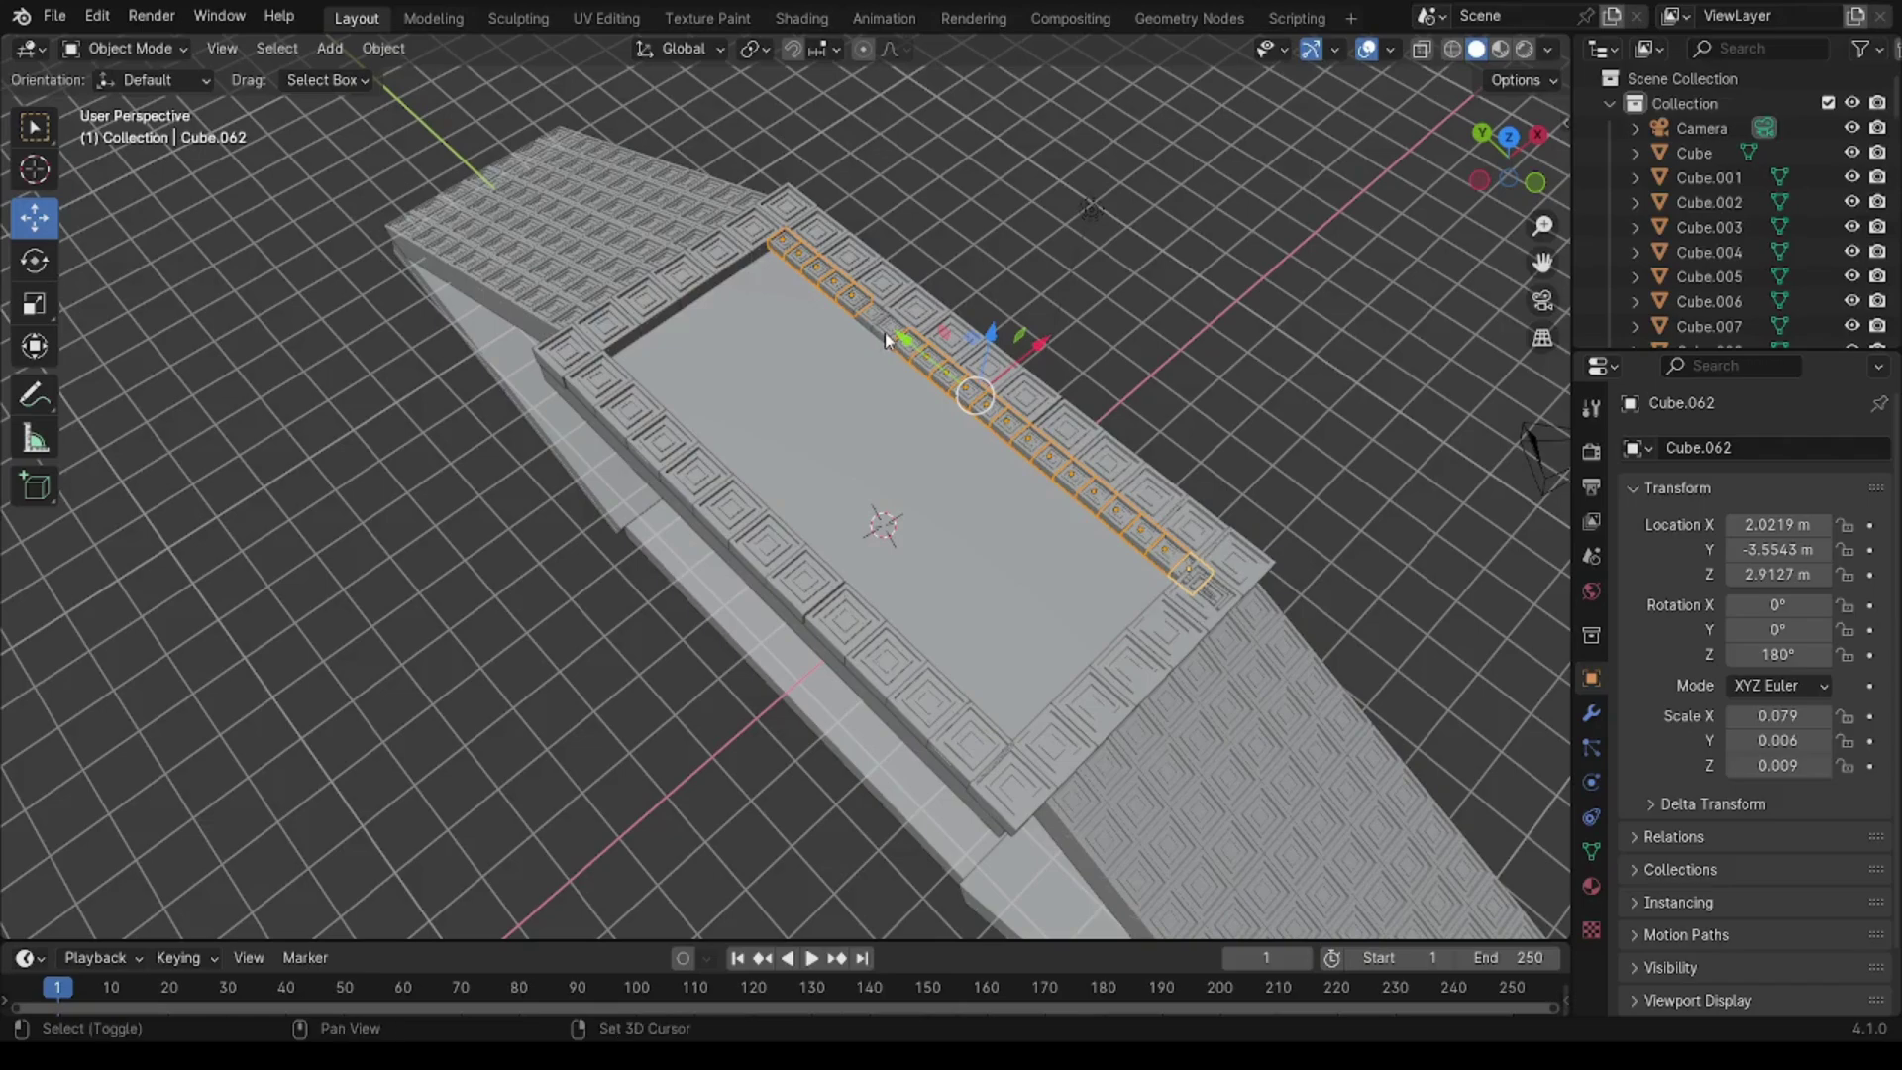
left_click(869, 321, "shift")
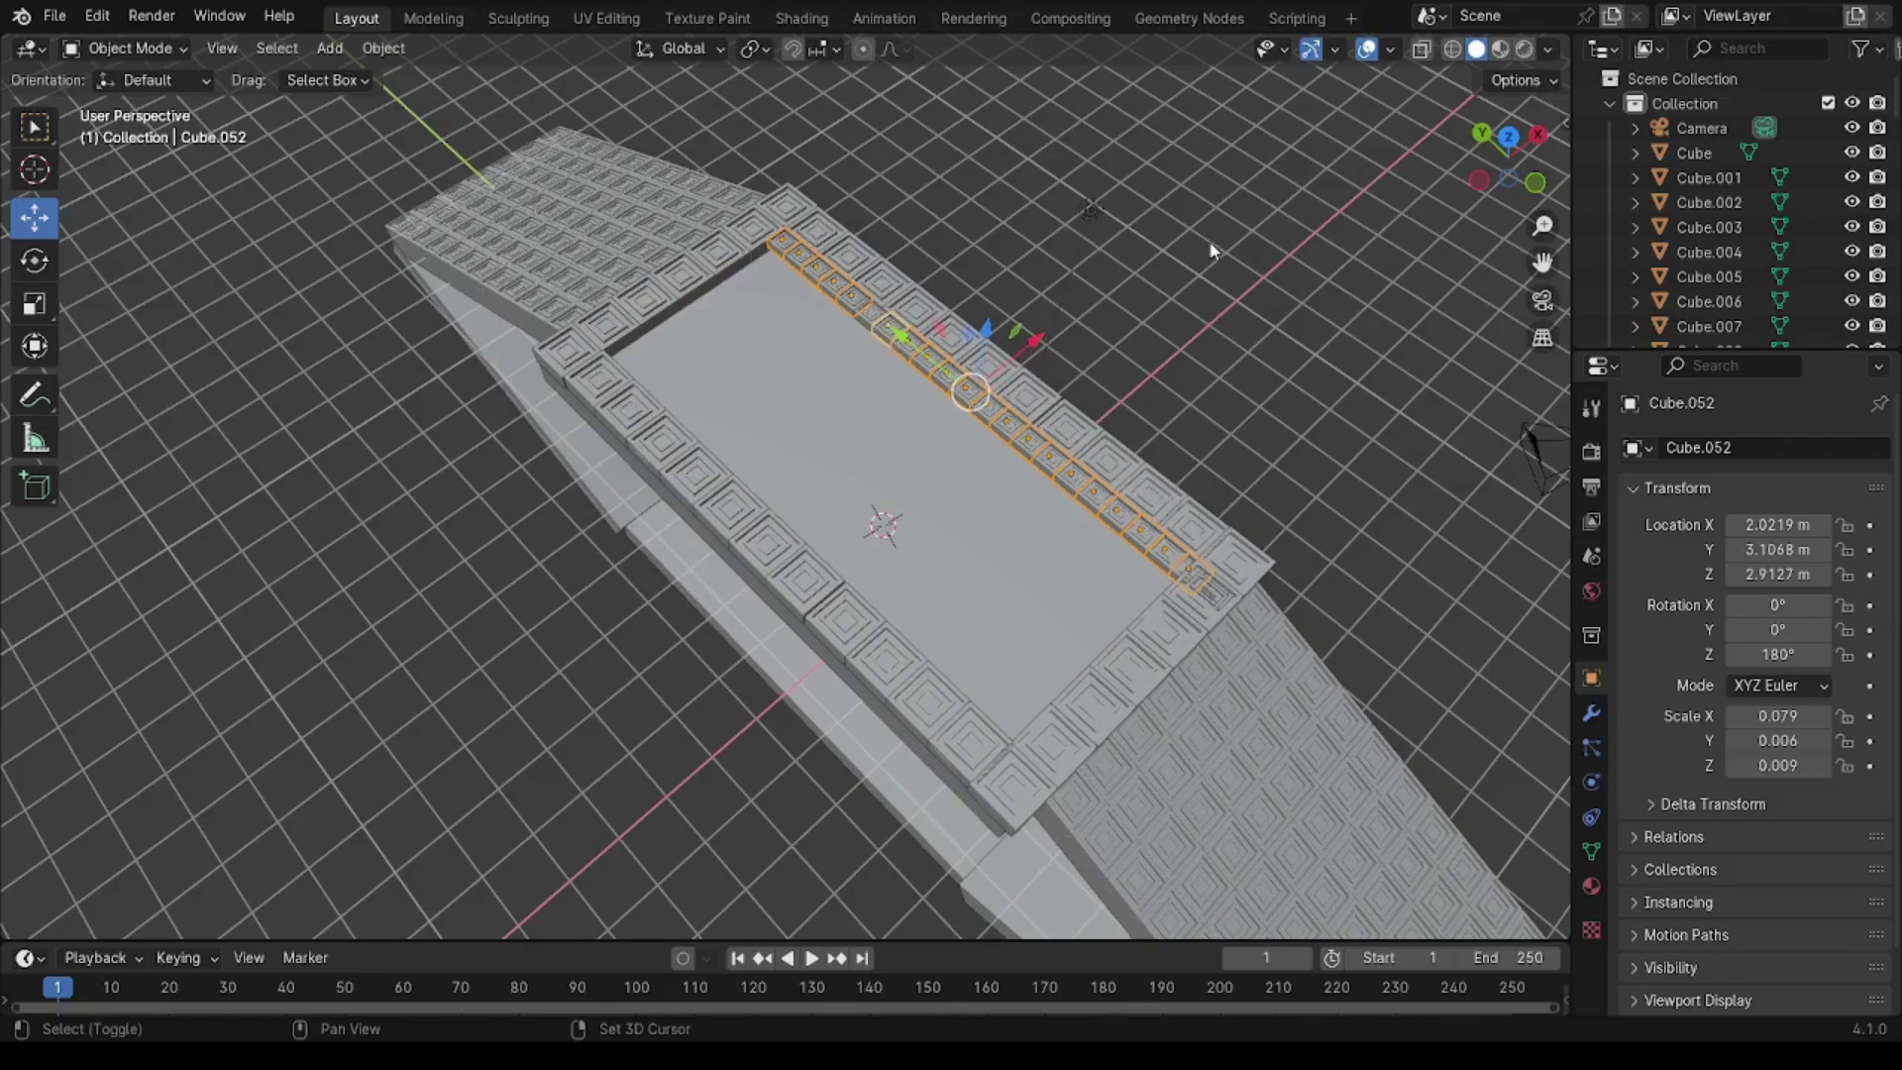
left_click(869, 321, "shift")
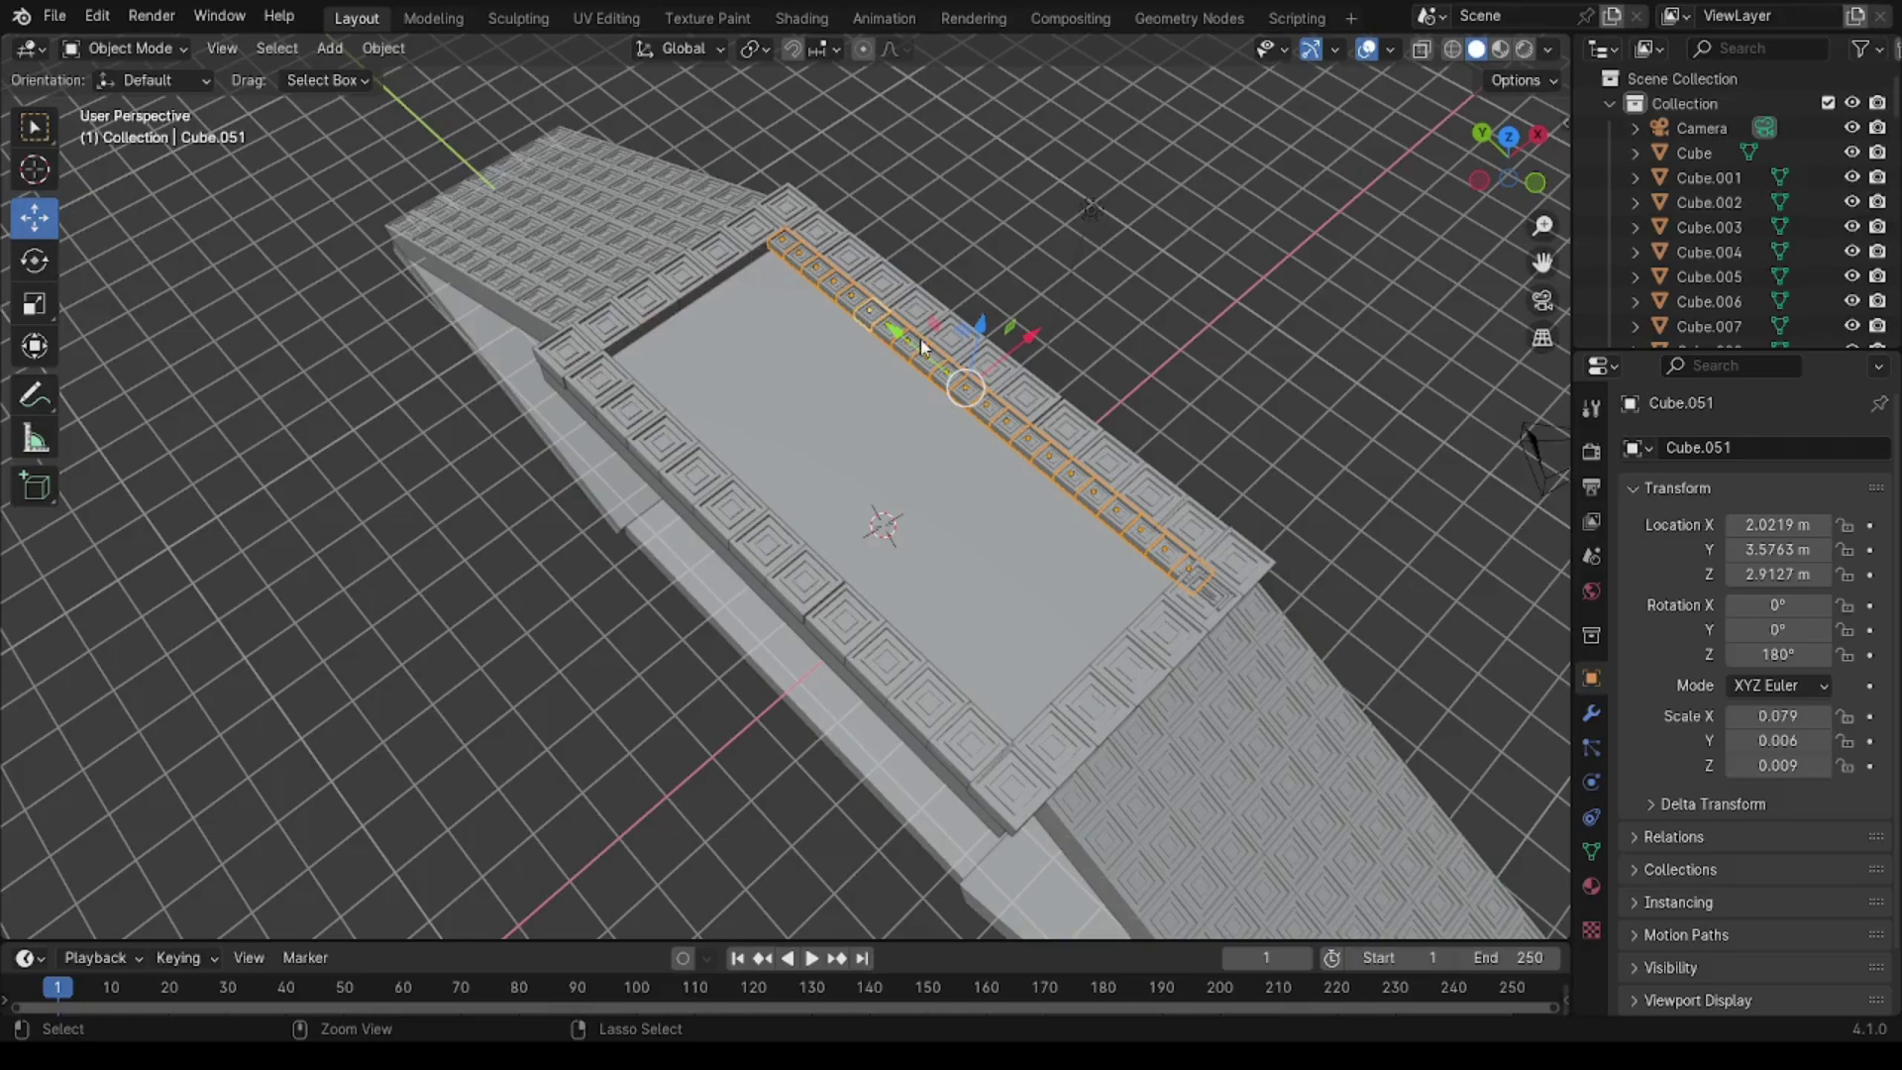
Step: Paste the tile strip and slide it along X to the frame's left inner edge
key("ctrl+v")
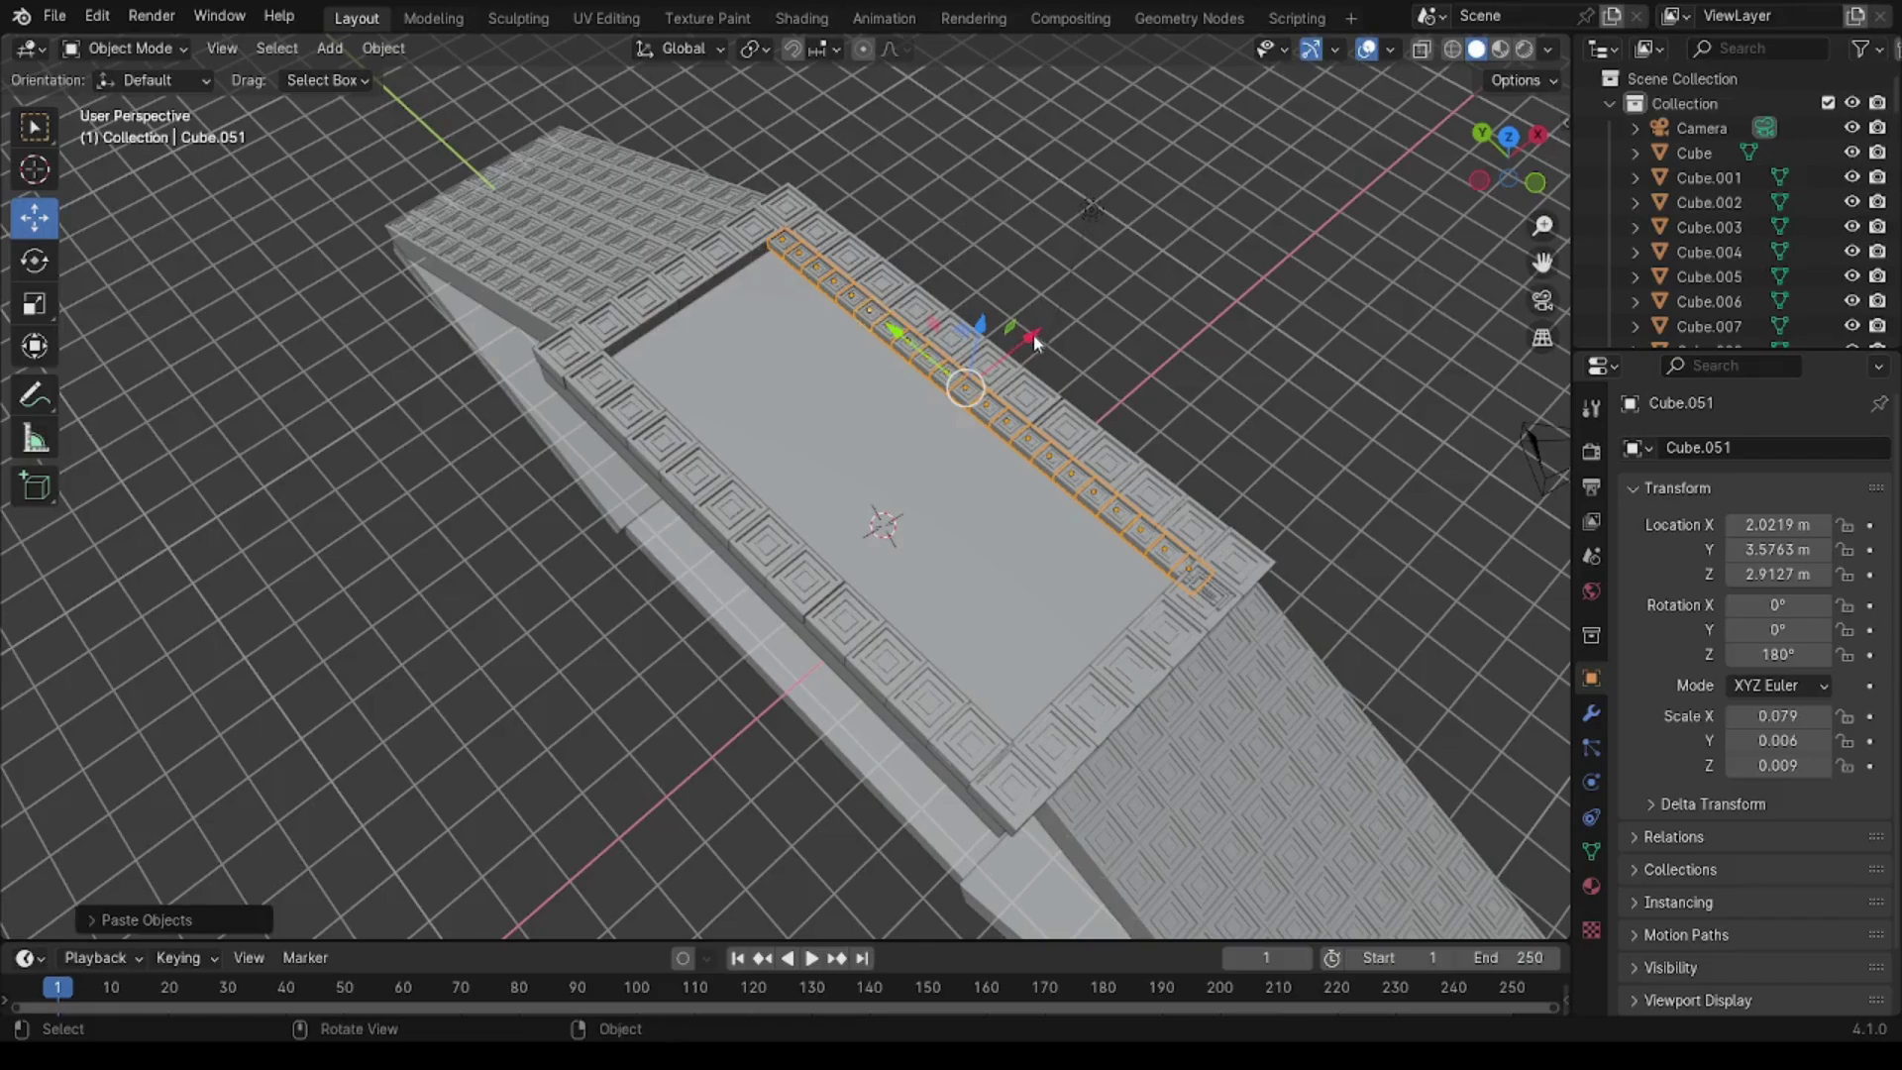
left_click_drag(1033, 341, 861, 480)
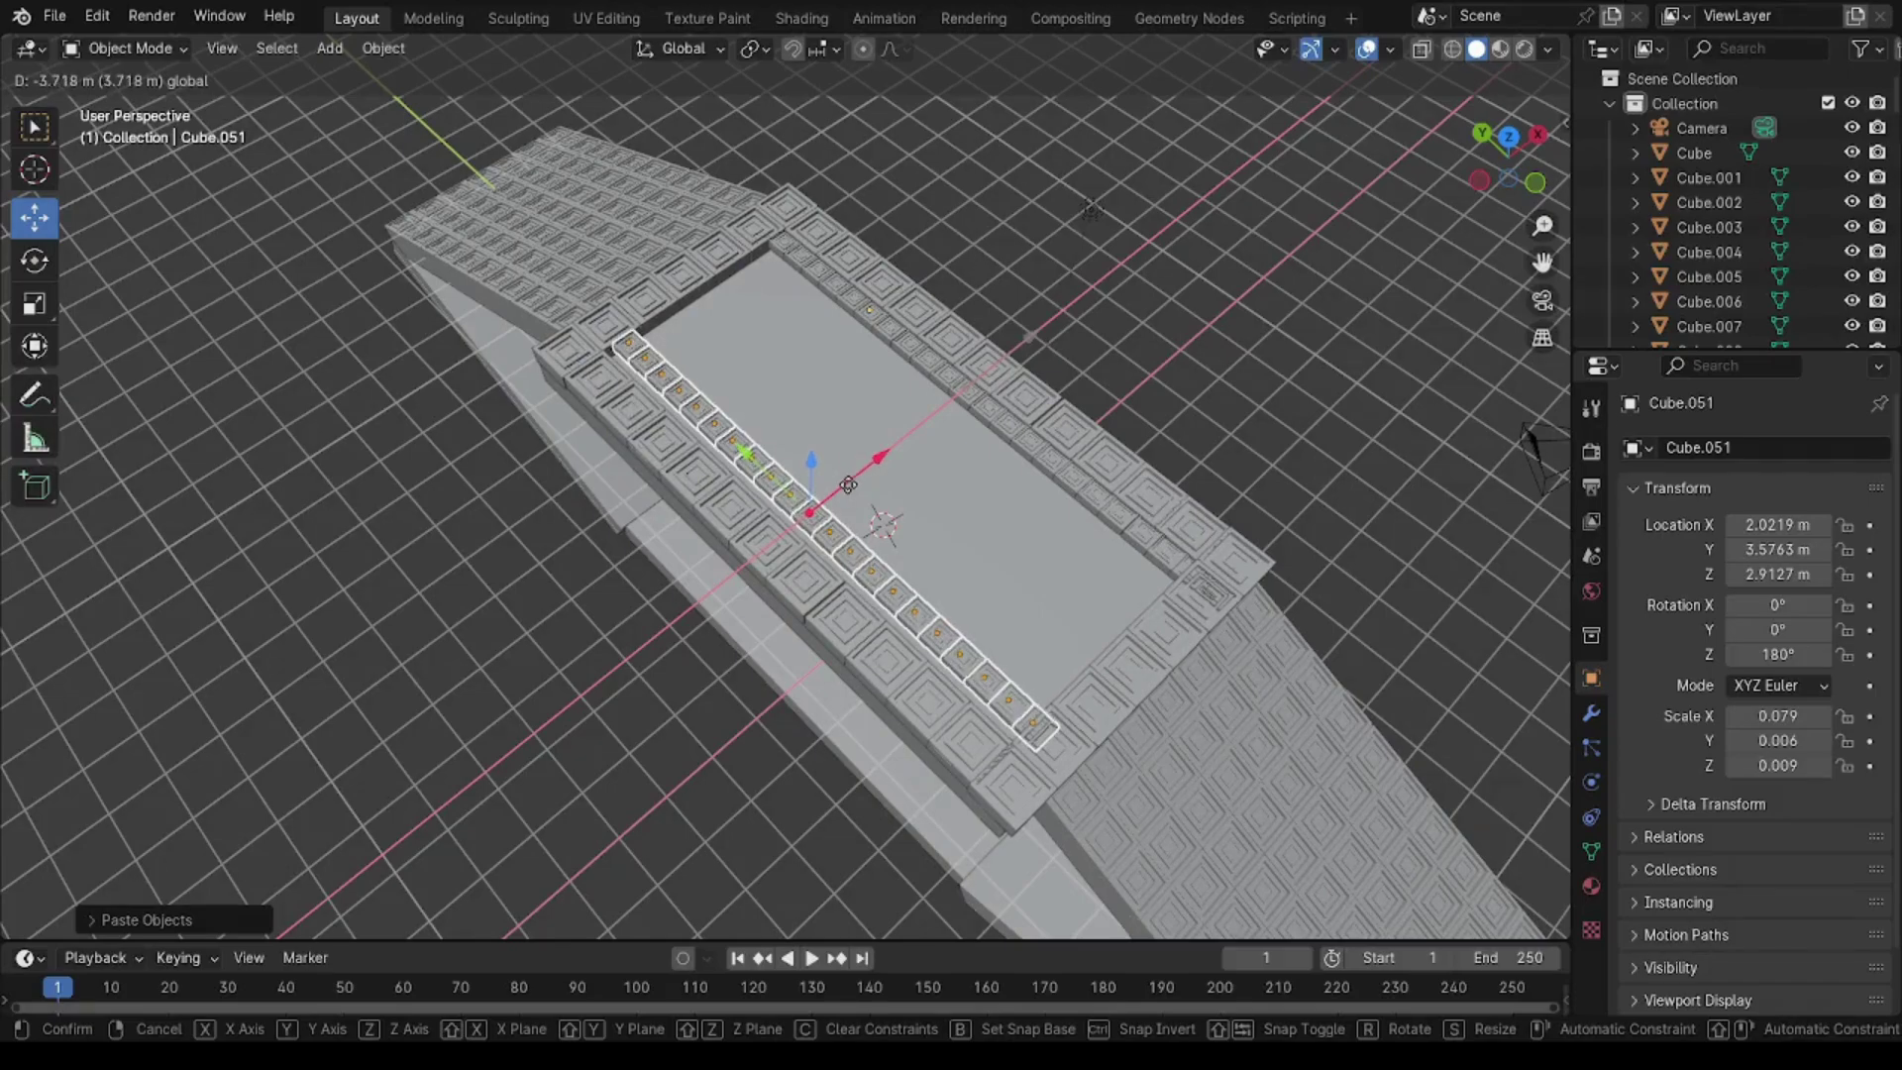
left_click_drag(861, 481, 844, 488)
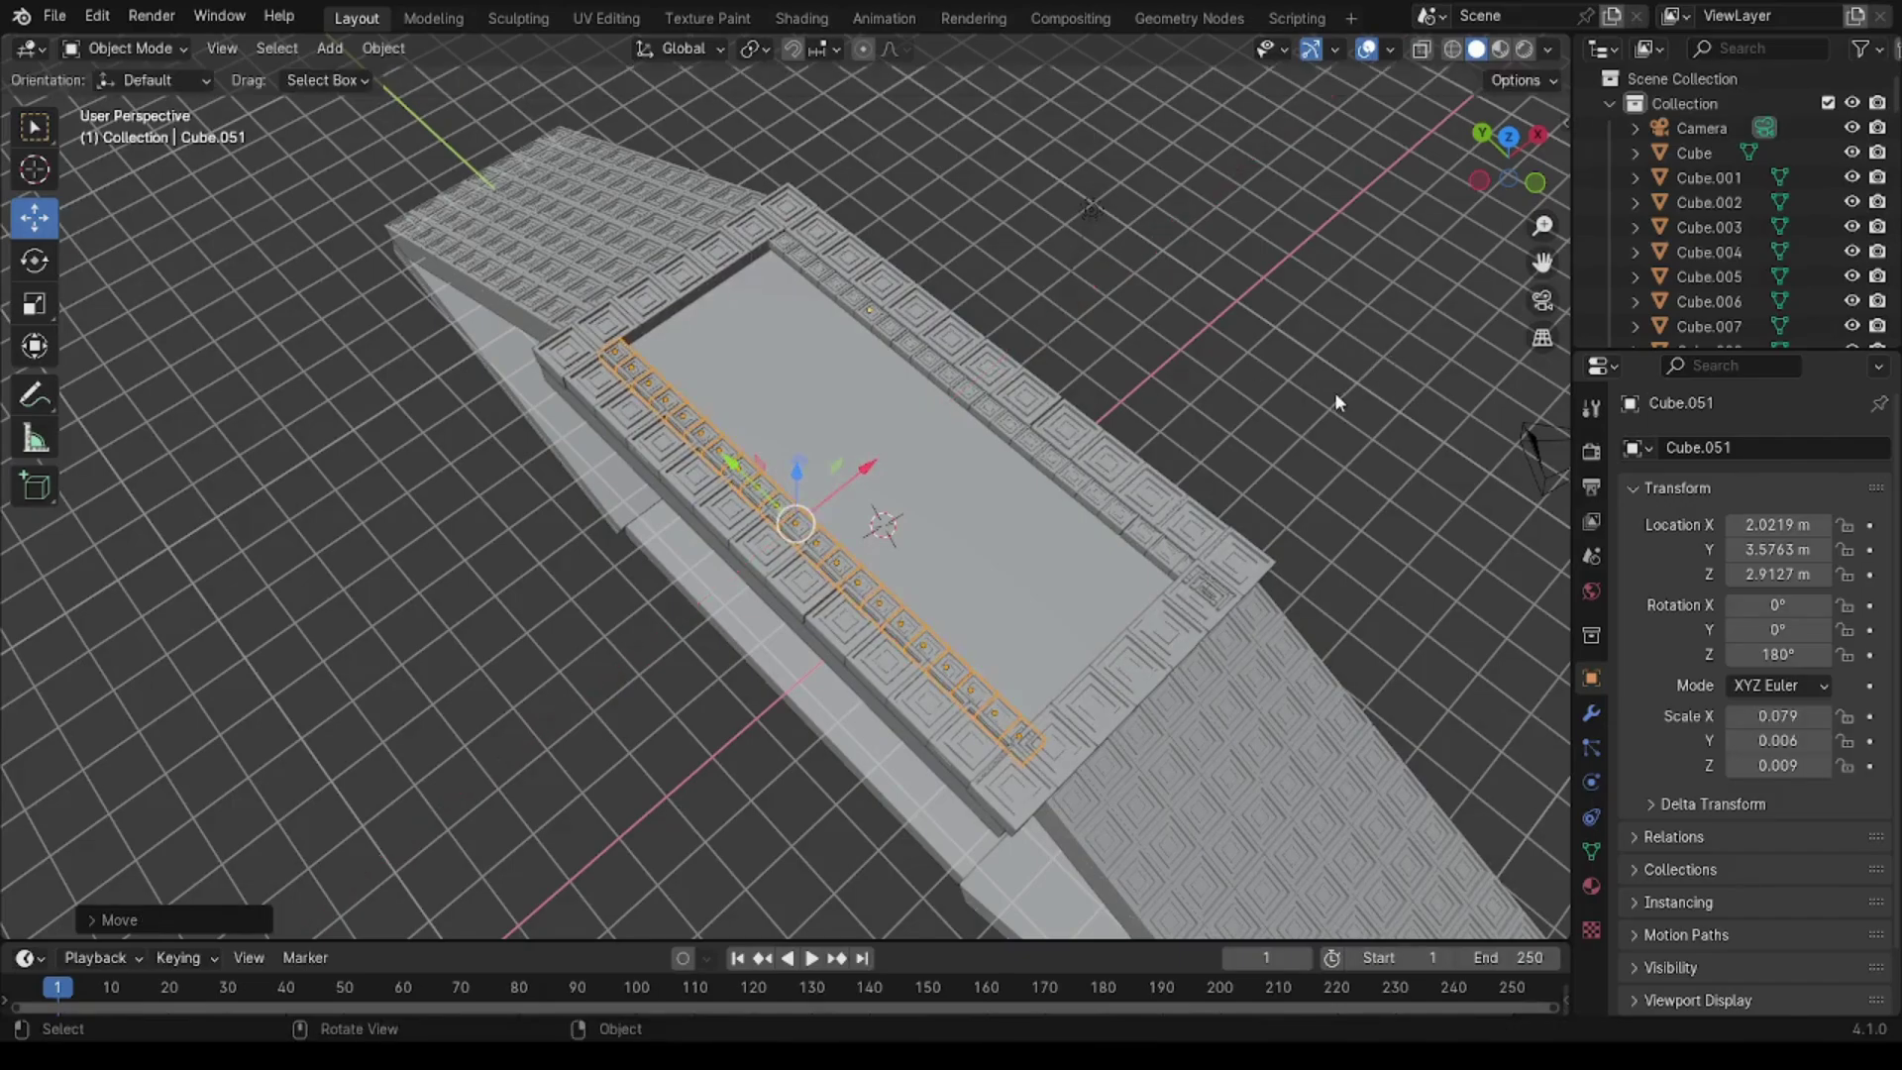
middle_click_drag(1336, 396, 806, 645)
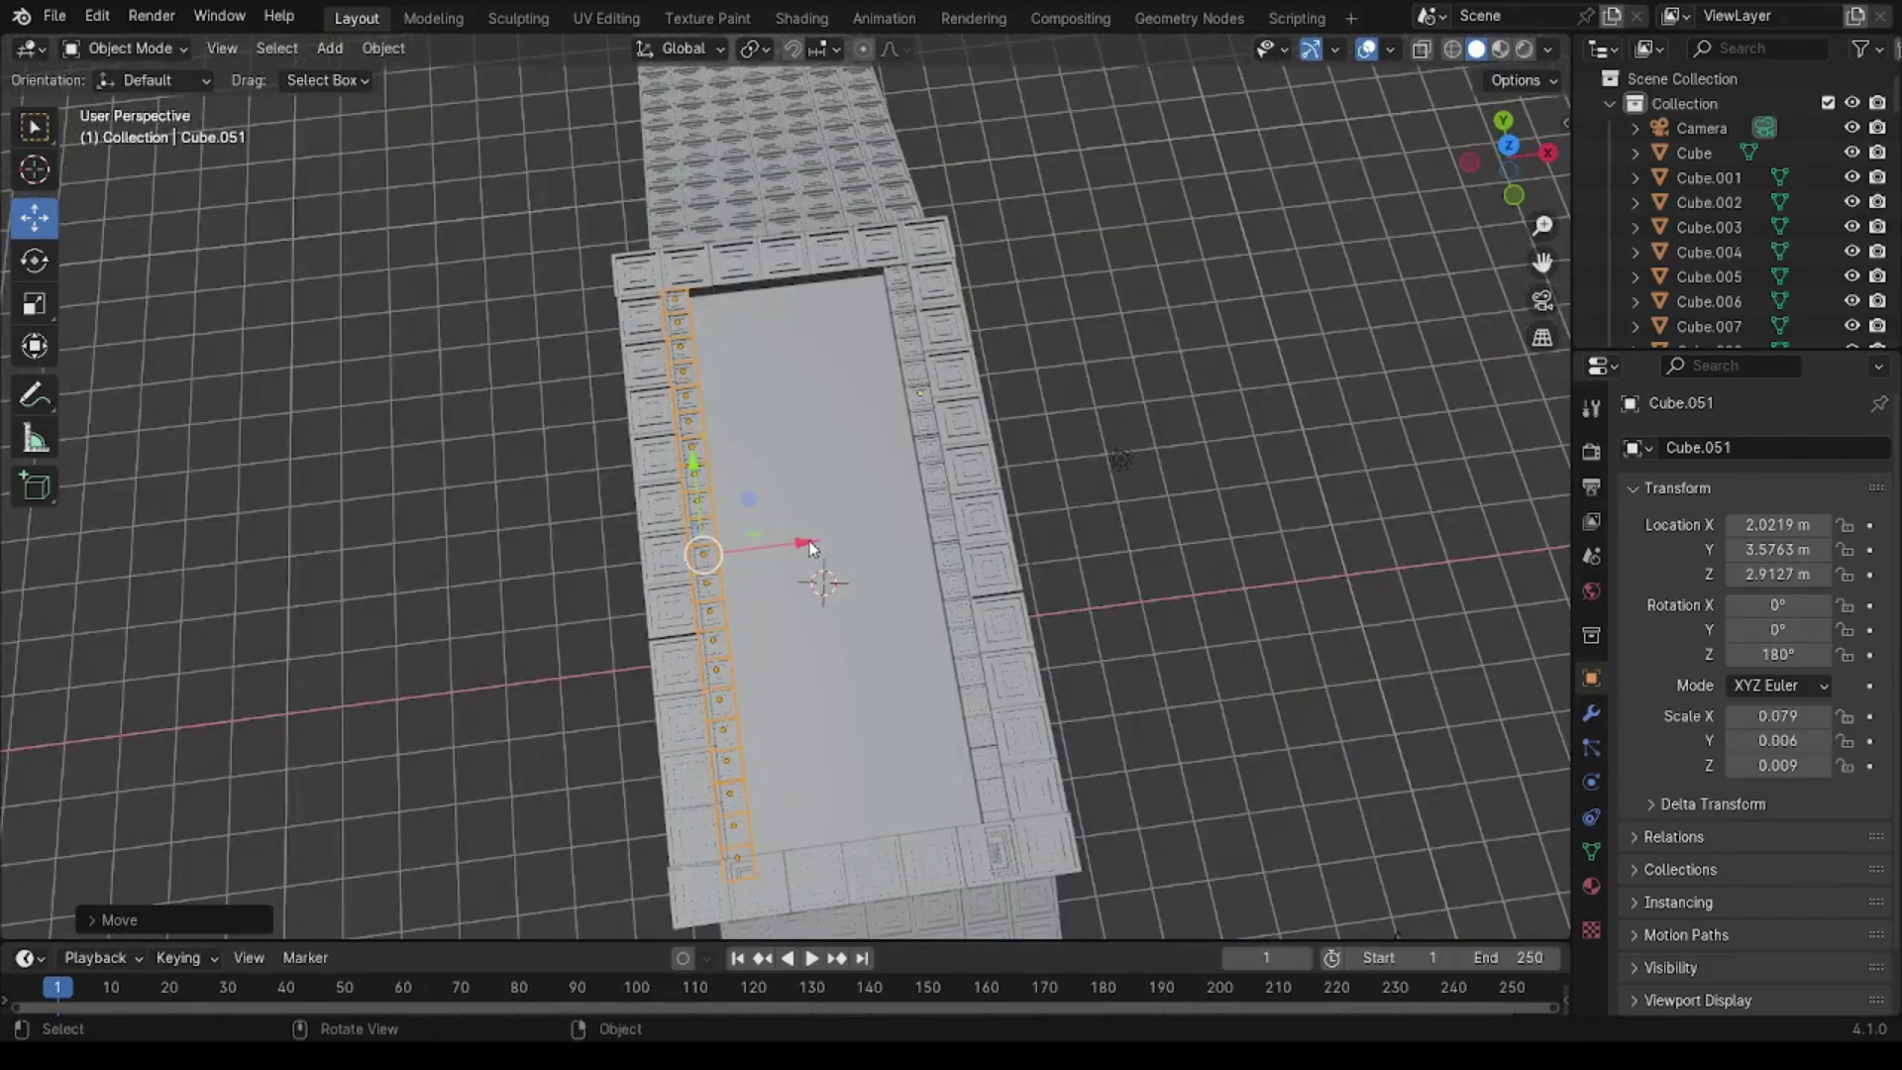
left_click_drag(810, 548, 813, 540)
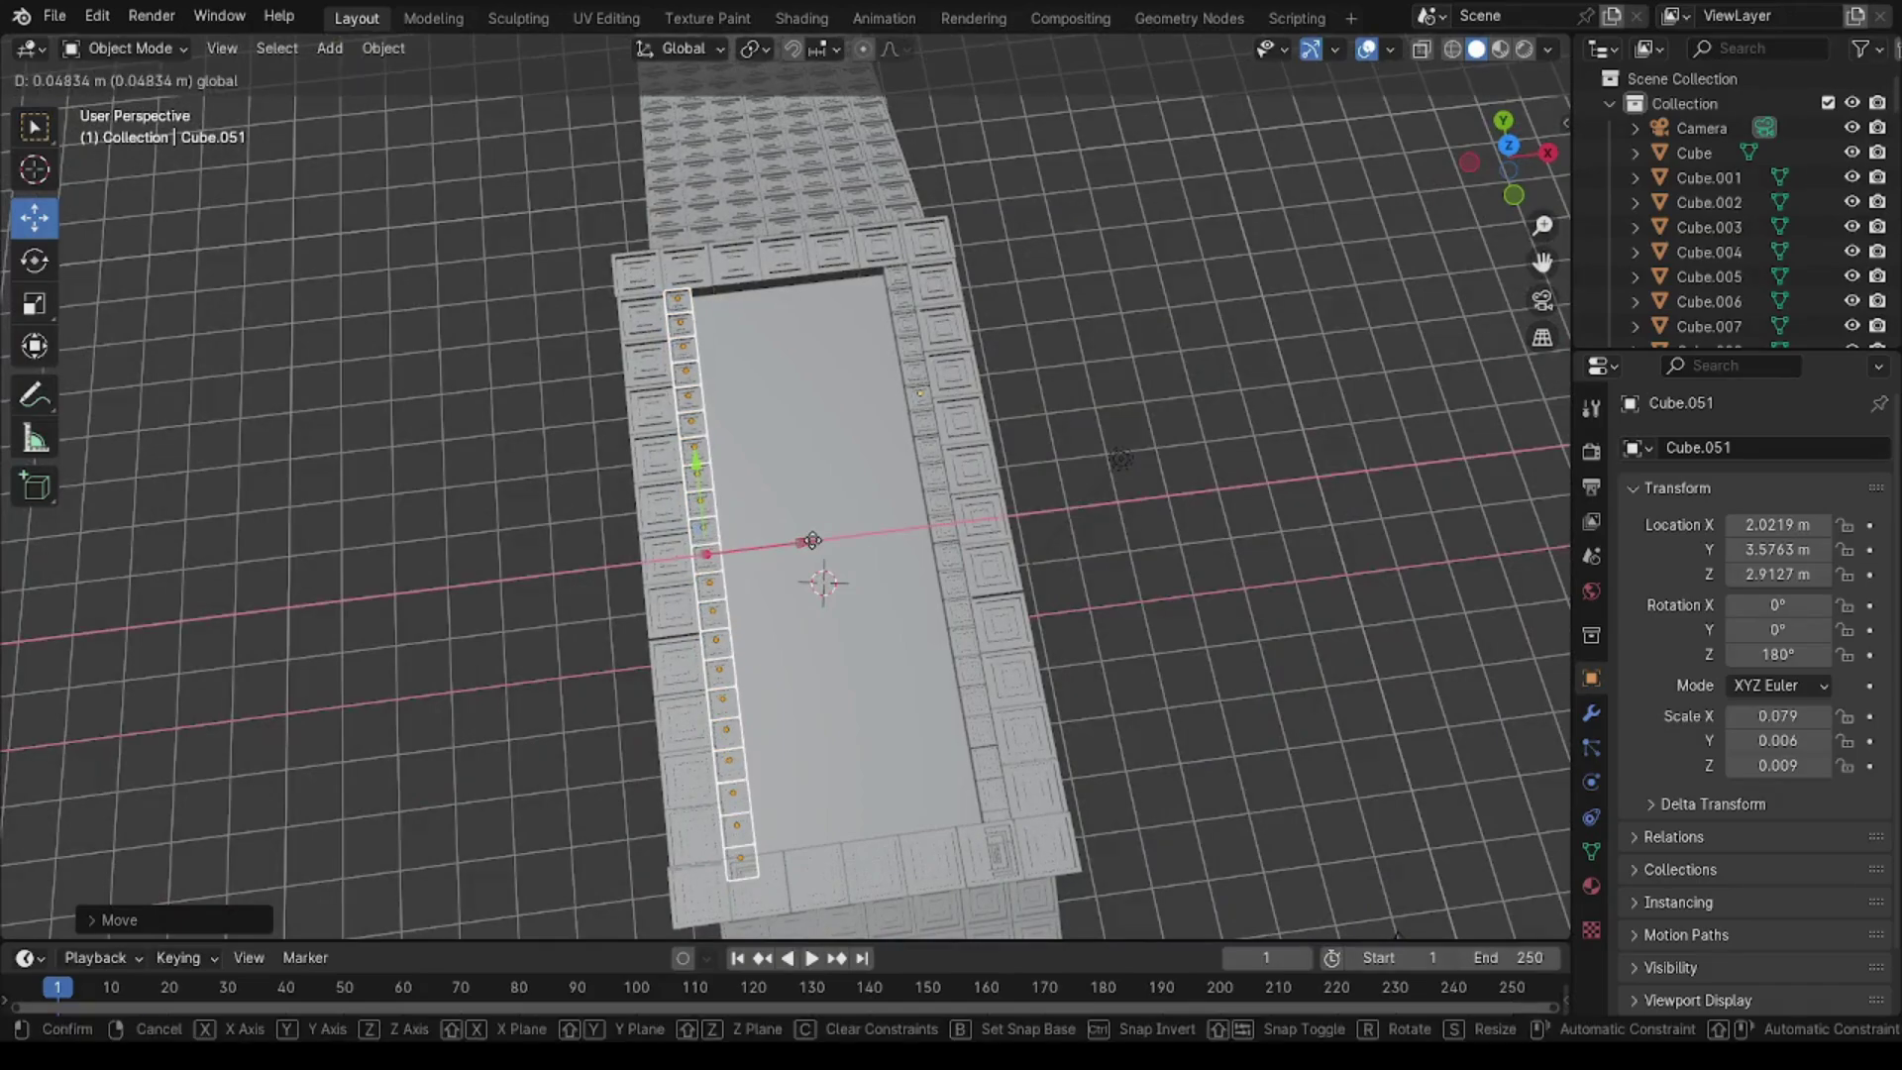
right_click(1292, 408)
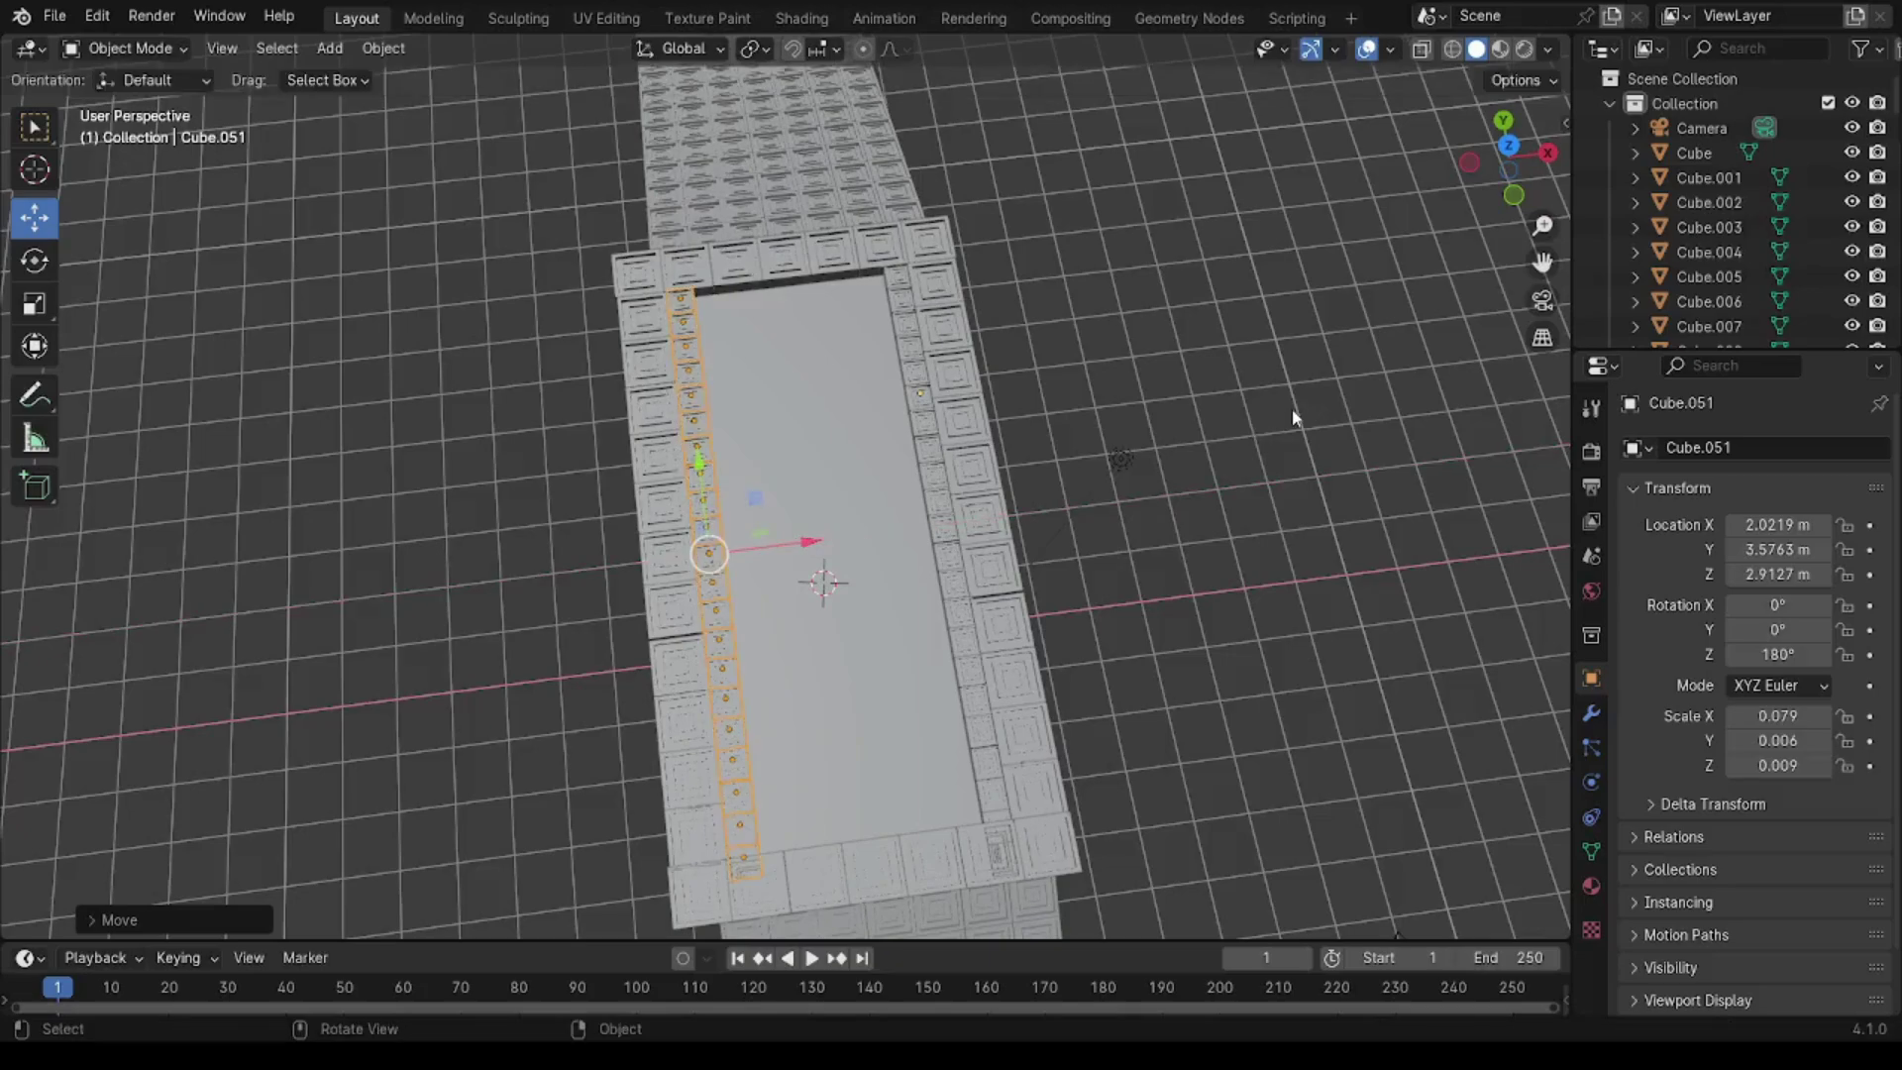
left_click(1292, 408)
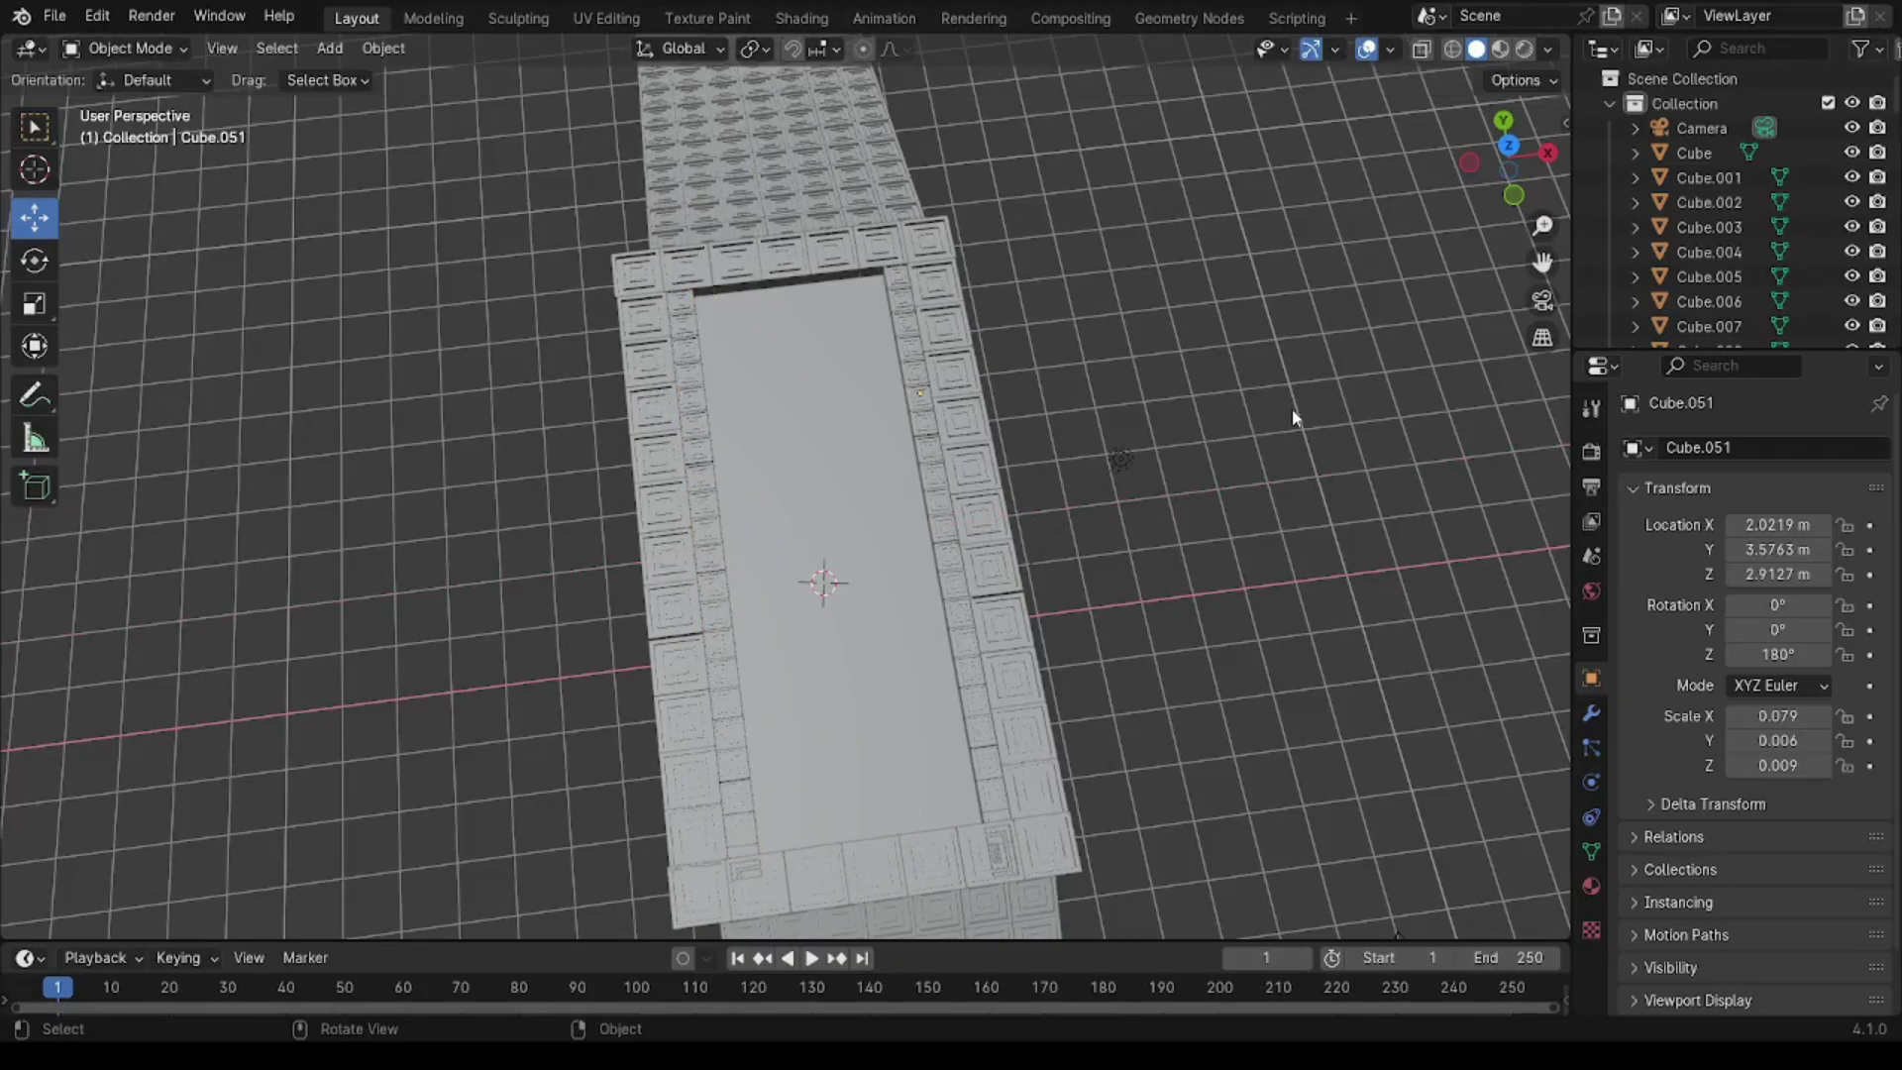
Step: Select the four left-strip tiles and rotate them 90° around Z
left_click(687, 315)
left_click(691, 371, "shift")
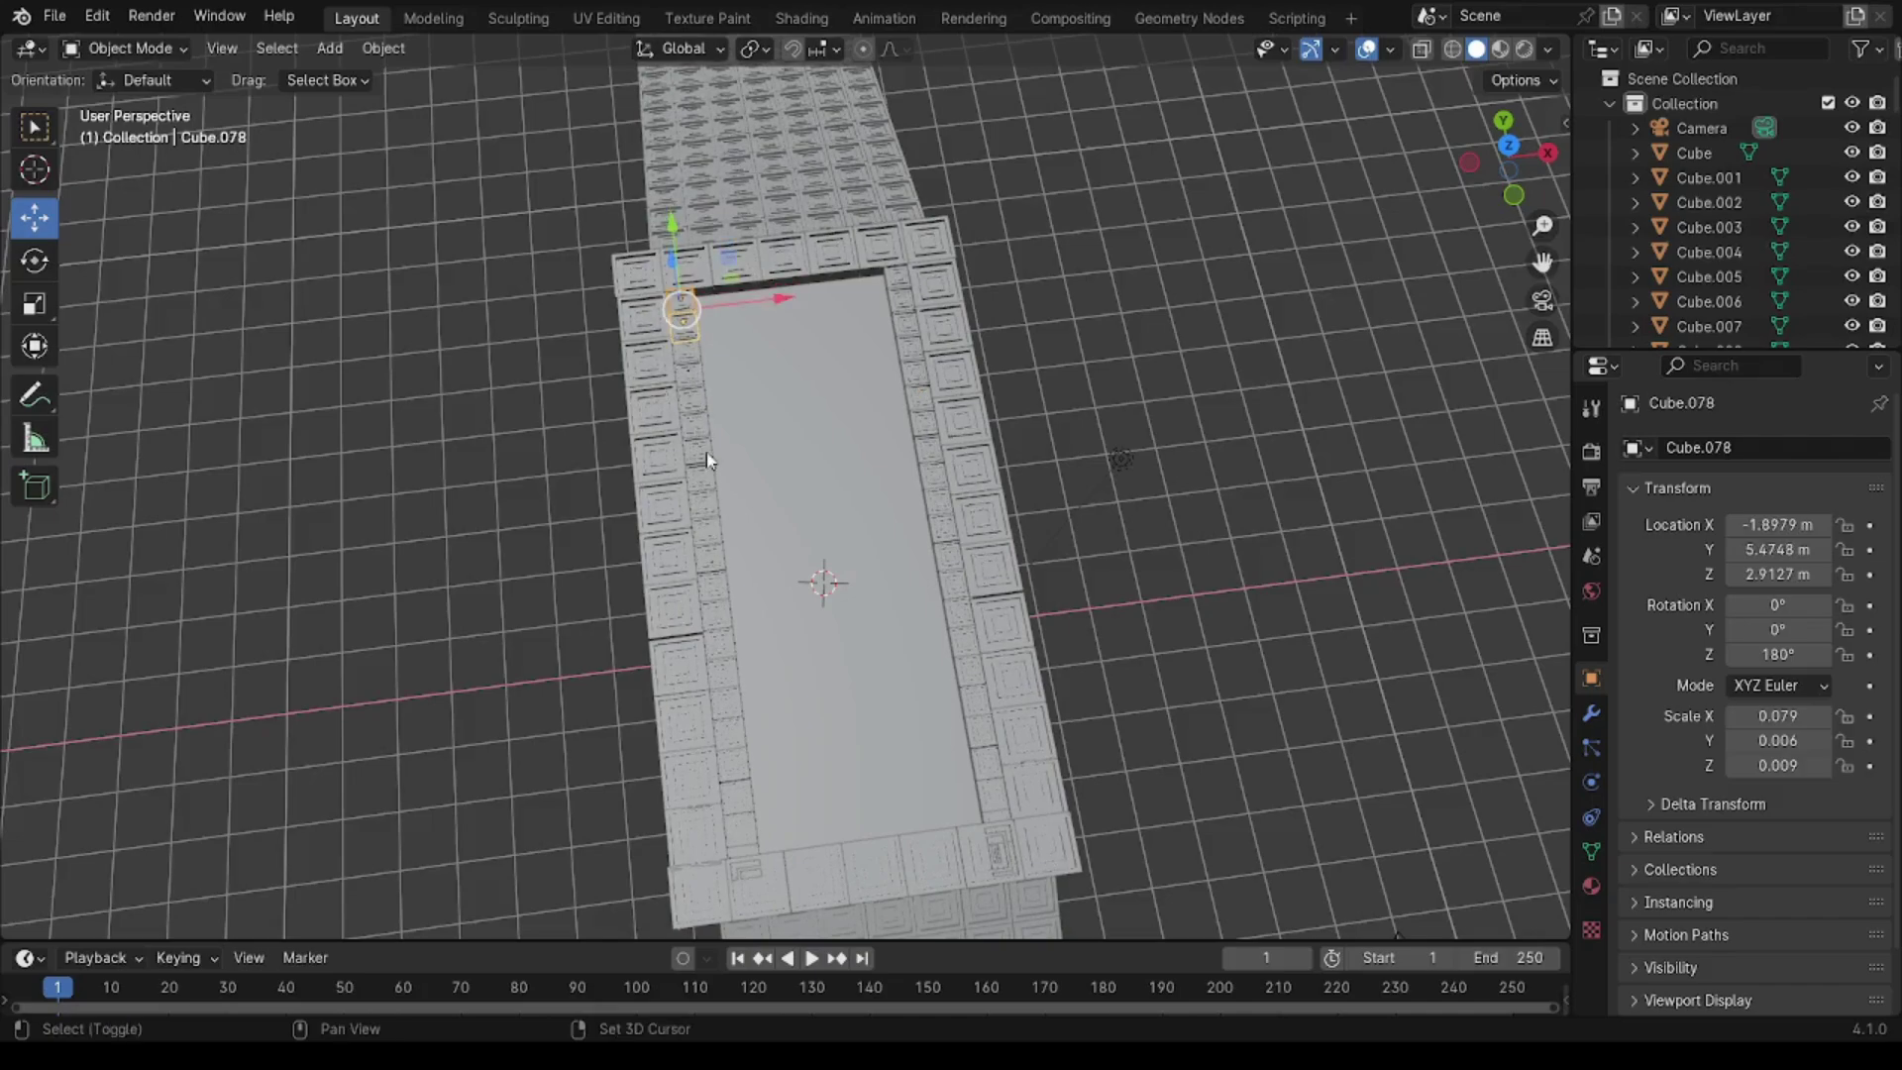
left_click(696, 424, "shift")
left_click(698, 451, "shift")
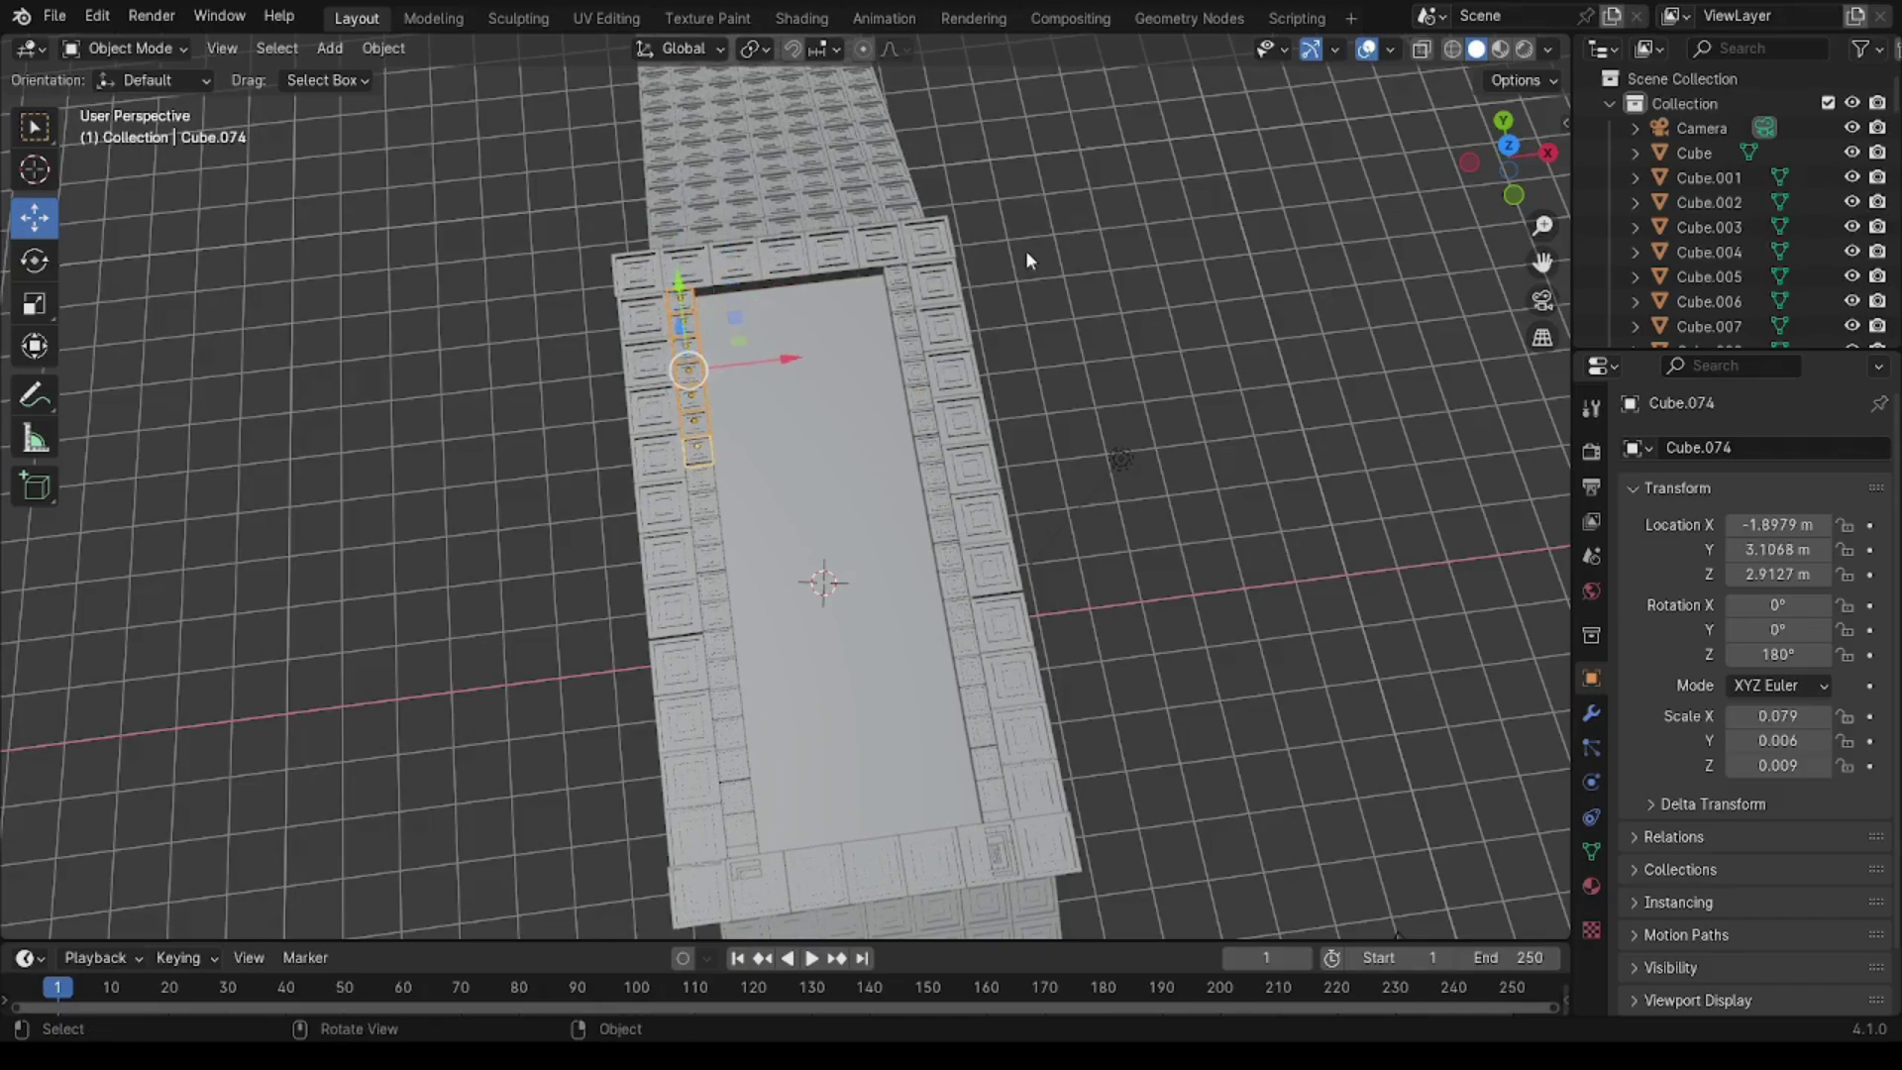
left_click(1028, 255, "ctrl")
key("r")
key("z")
key("9")
key("0")
key("Return")
Step: Move the rotated tile row up to the top inner edge
key("g")
left_click(785, 277)
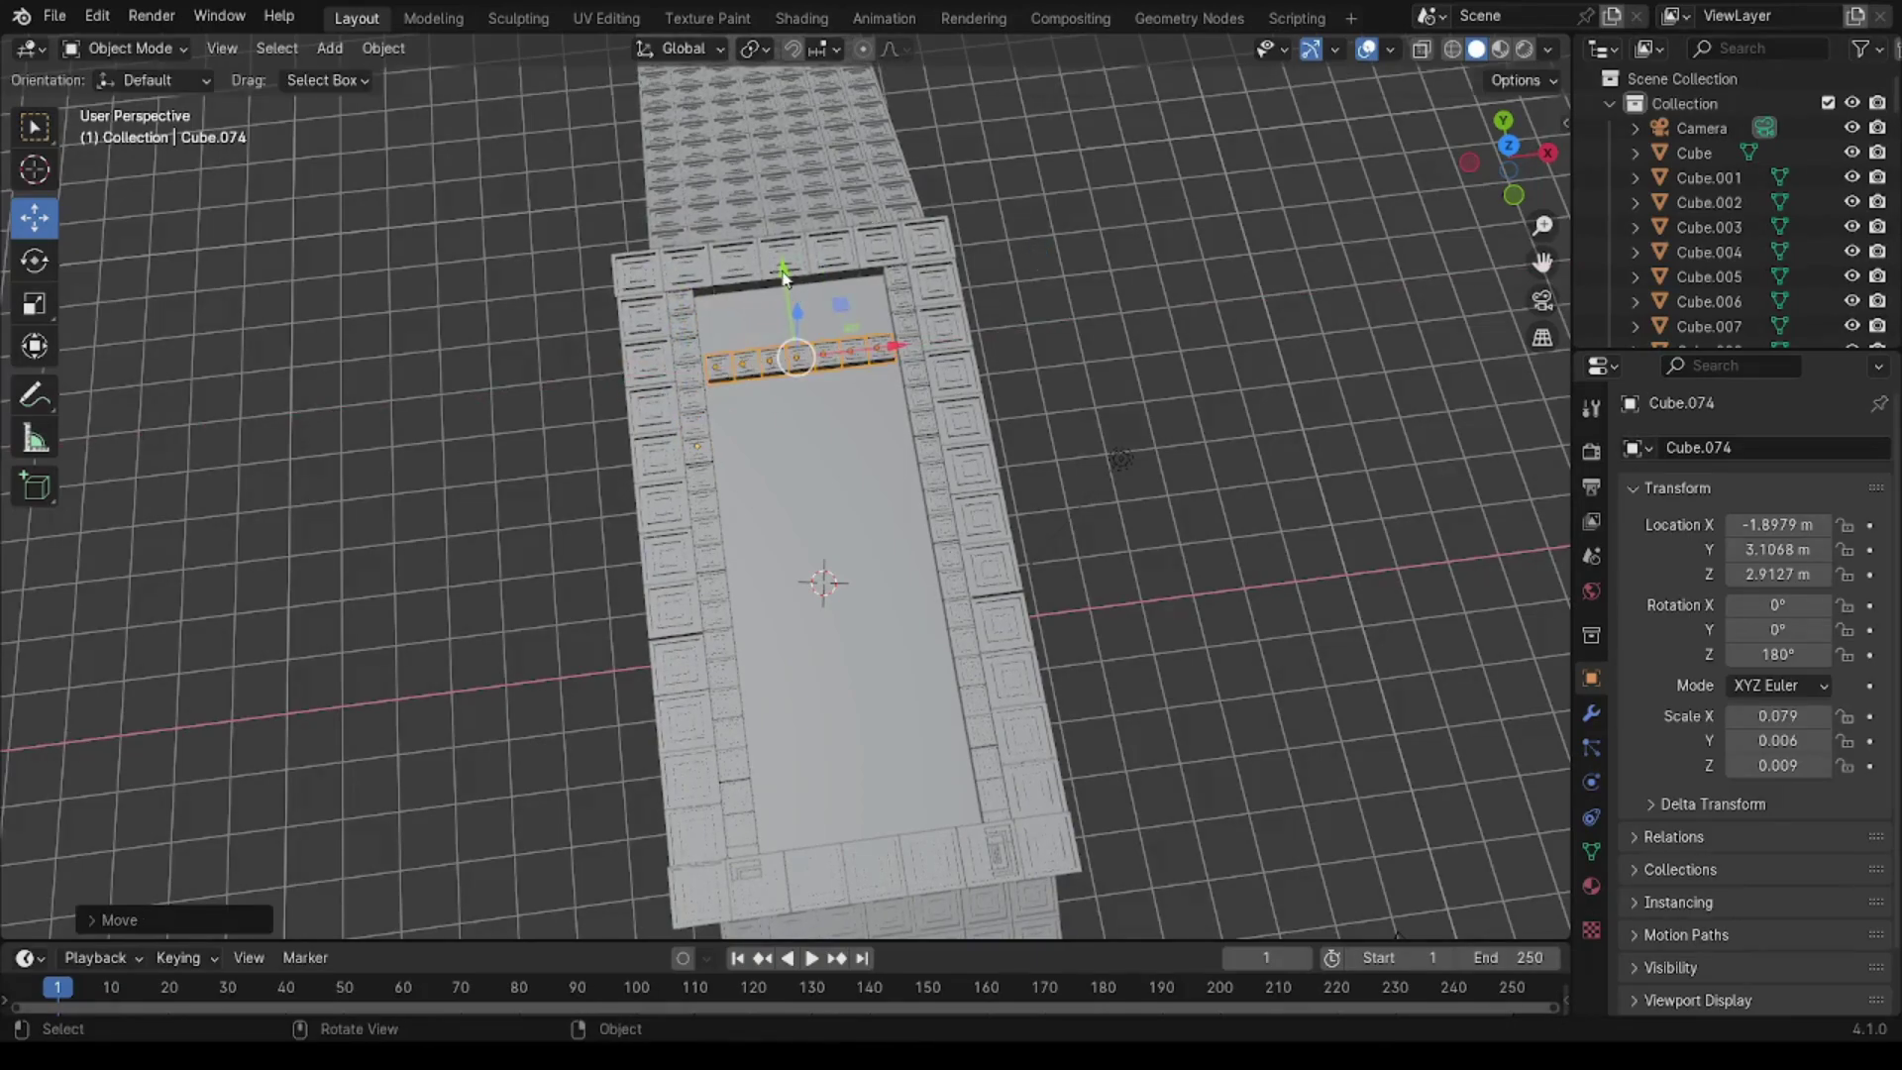
left_click_drag(785, 277, 764, 210)
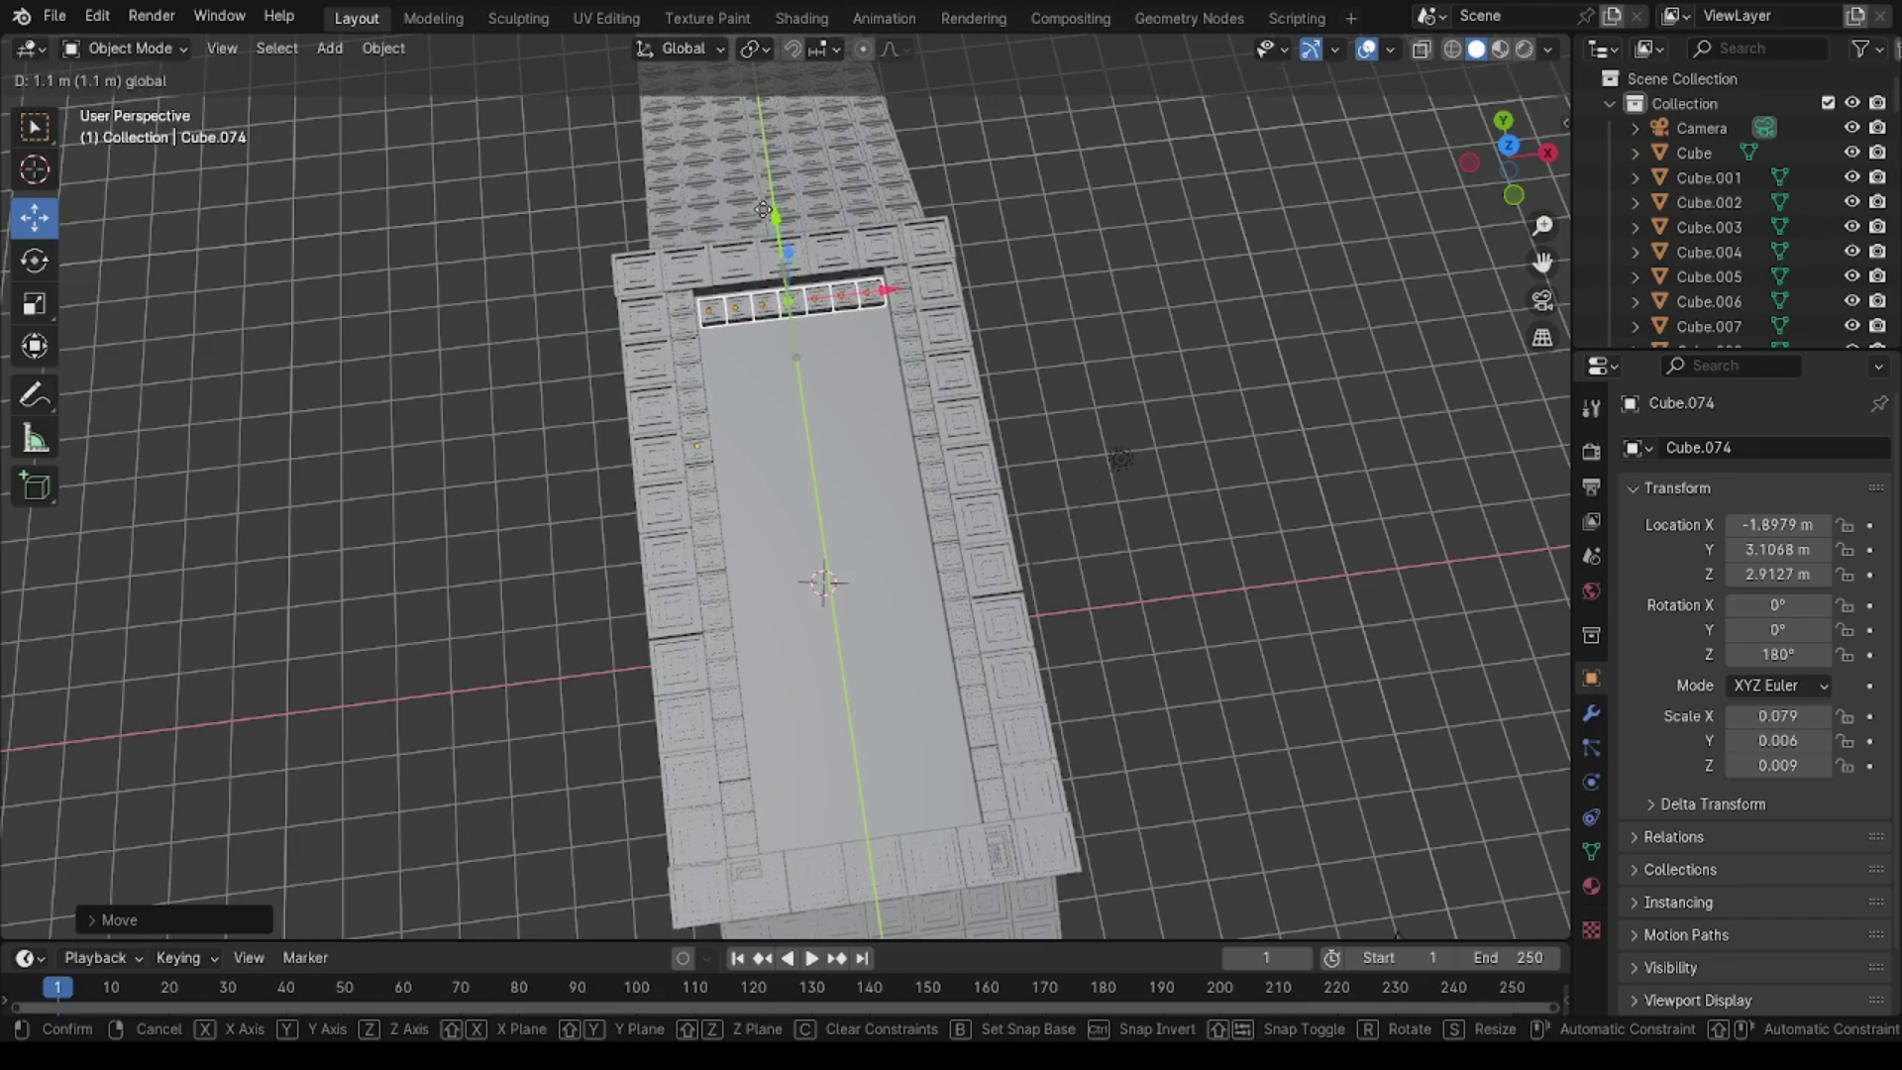
left_click_drag(763, 210, 1125, 200)
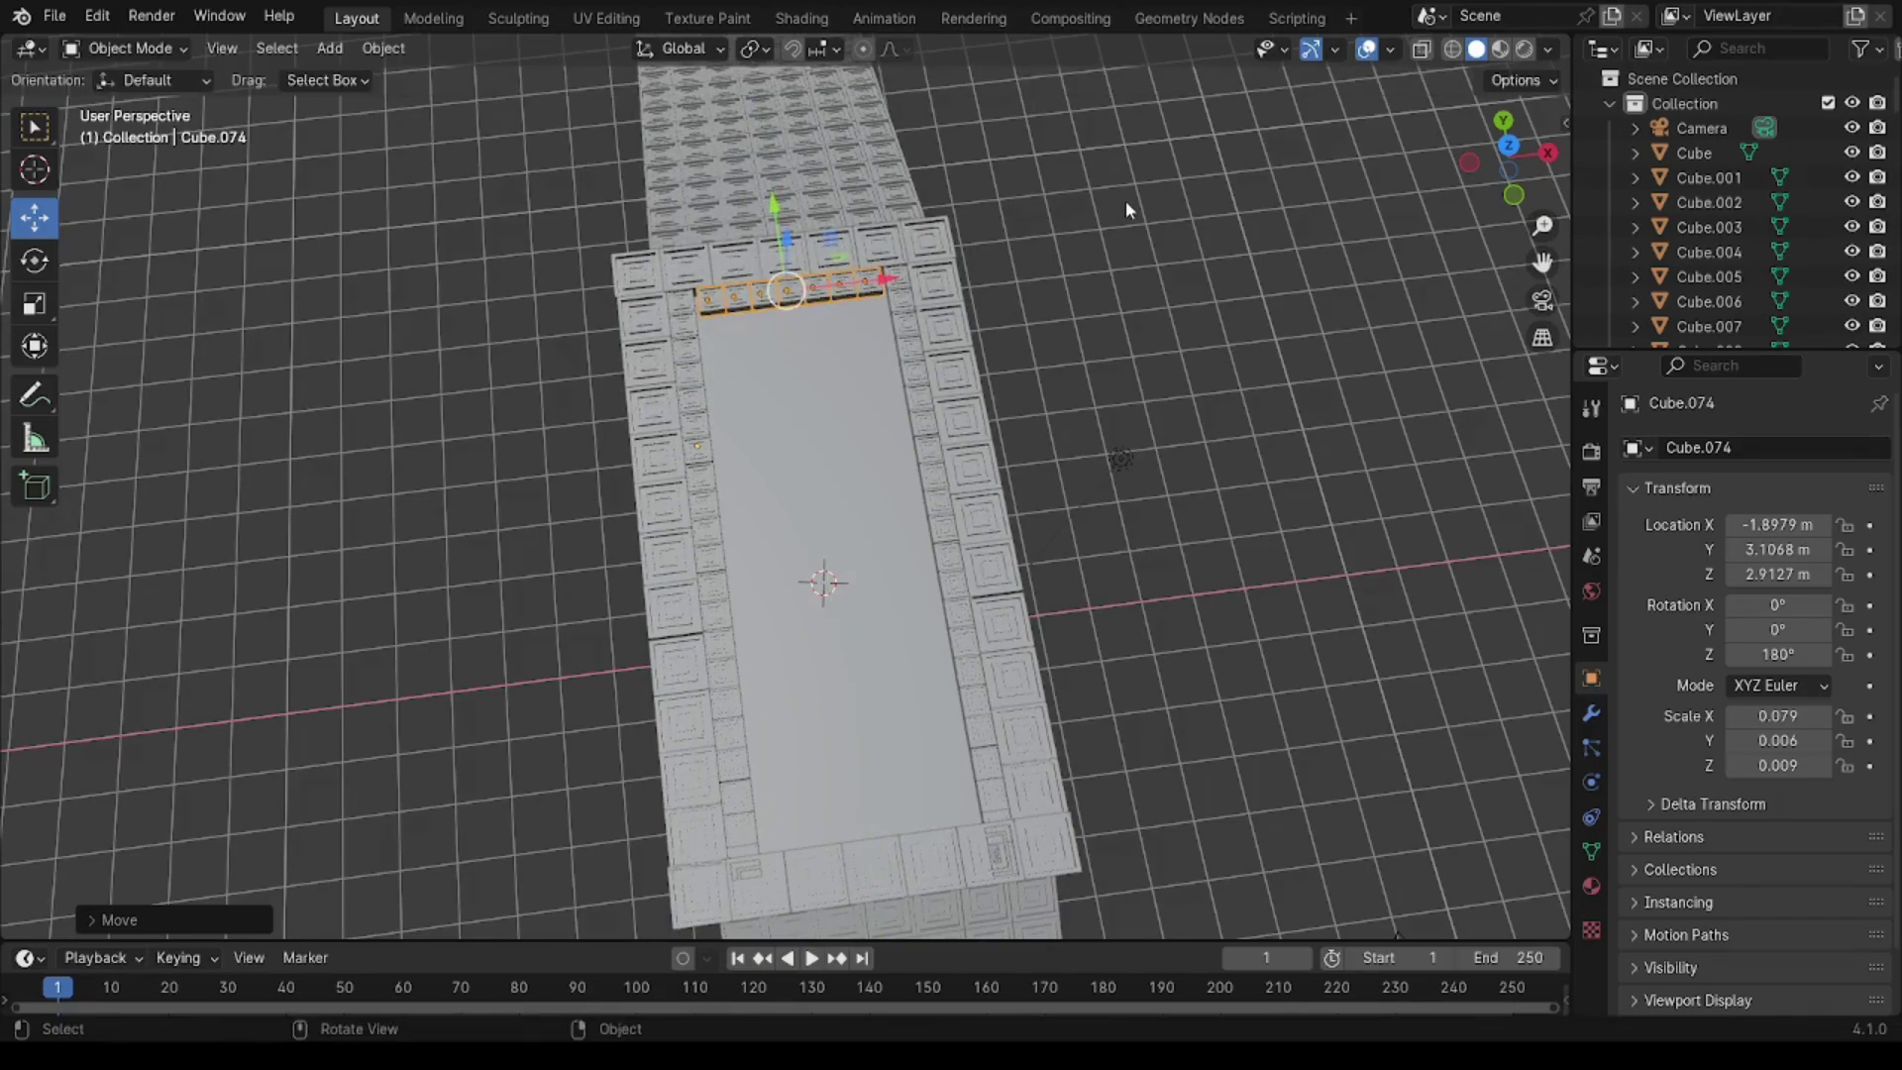
left_click(1125, 200)
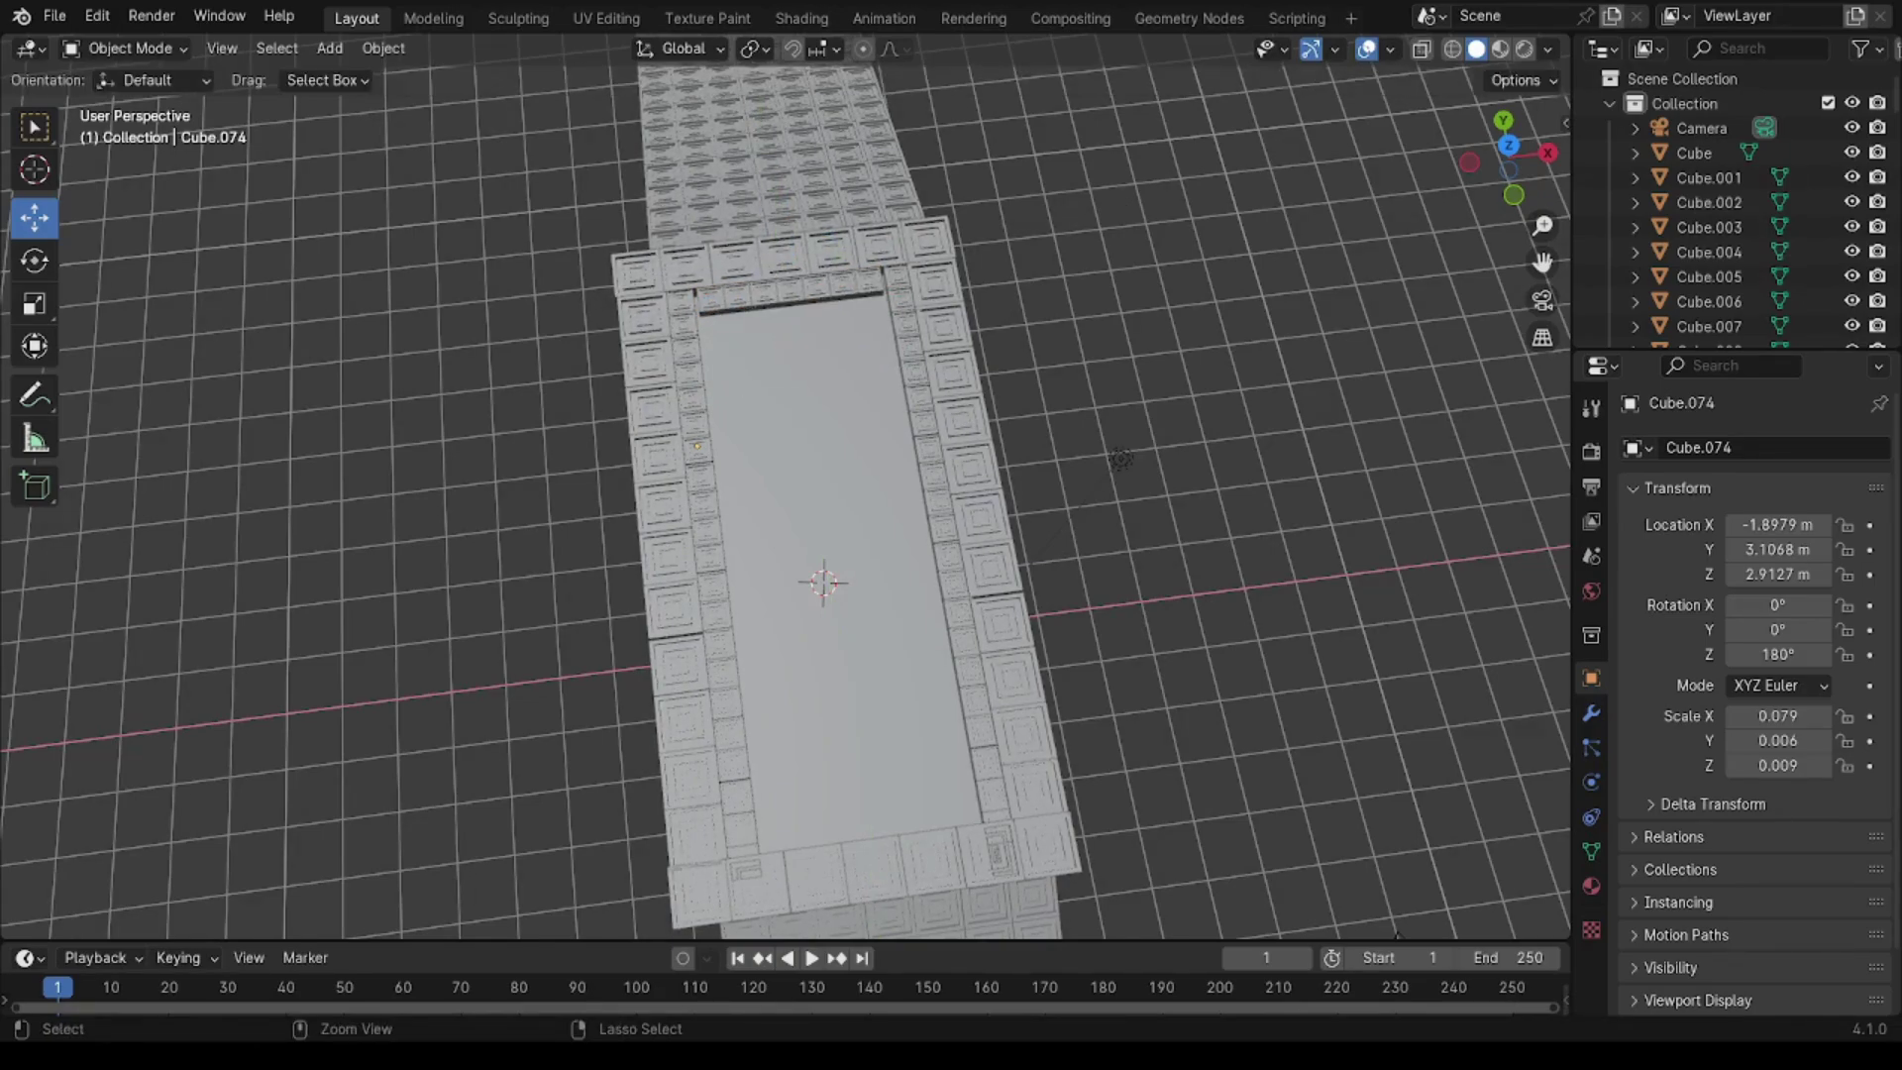
Step: Copy the top tile row and paste copies shifted along Y
left_click(753, 295)
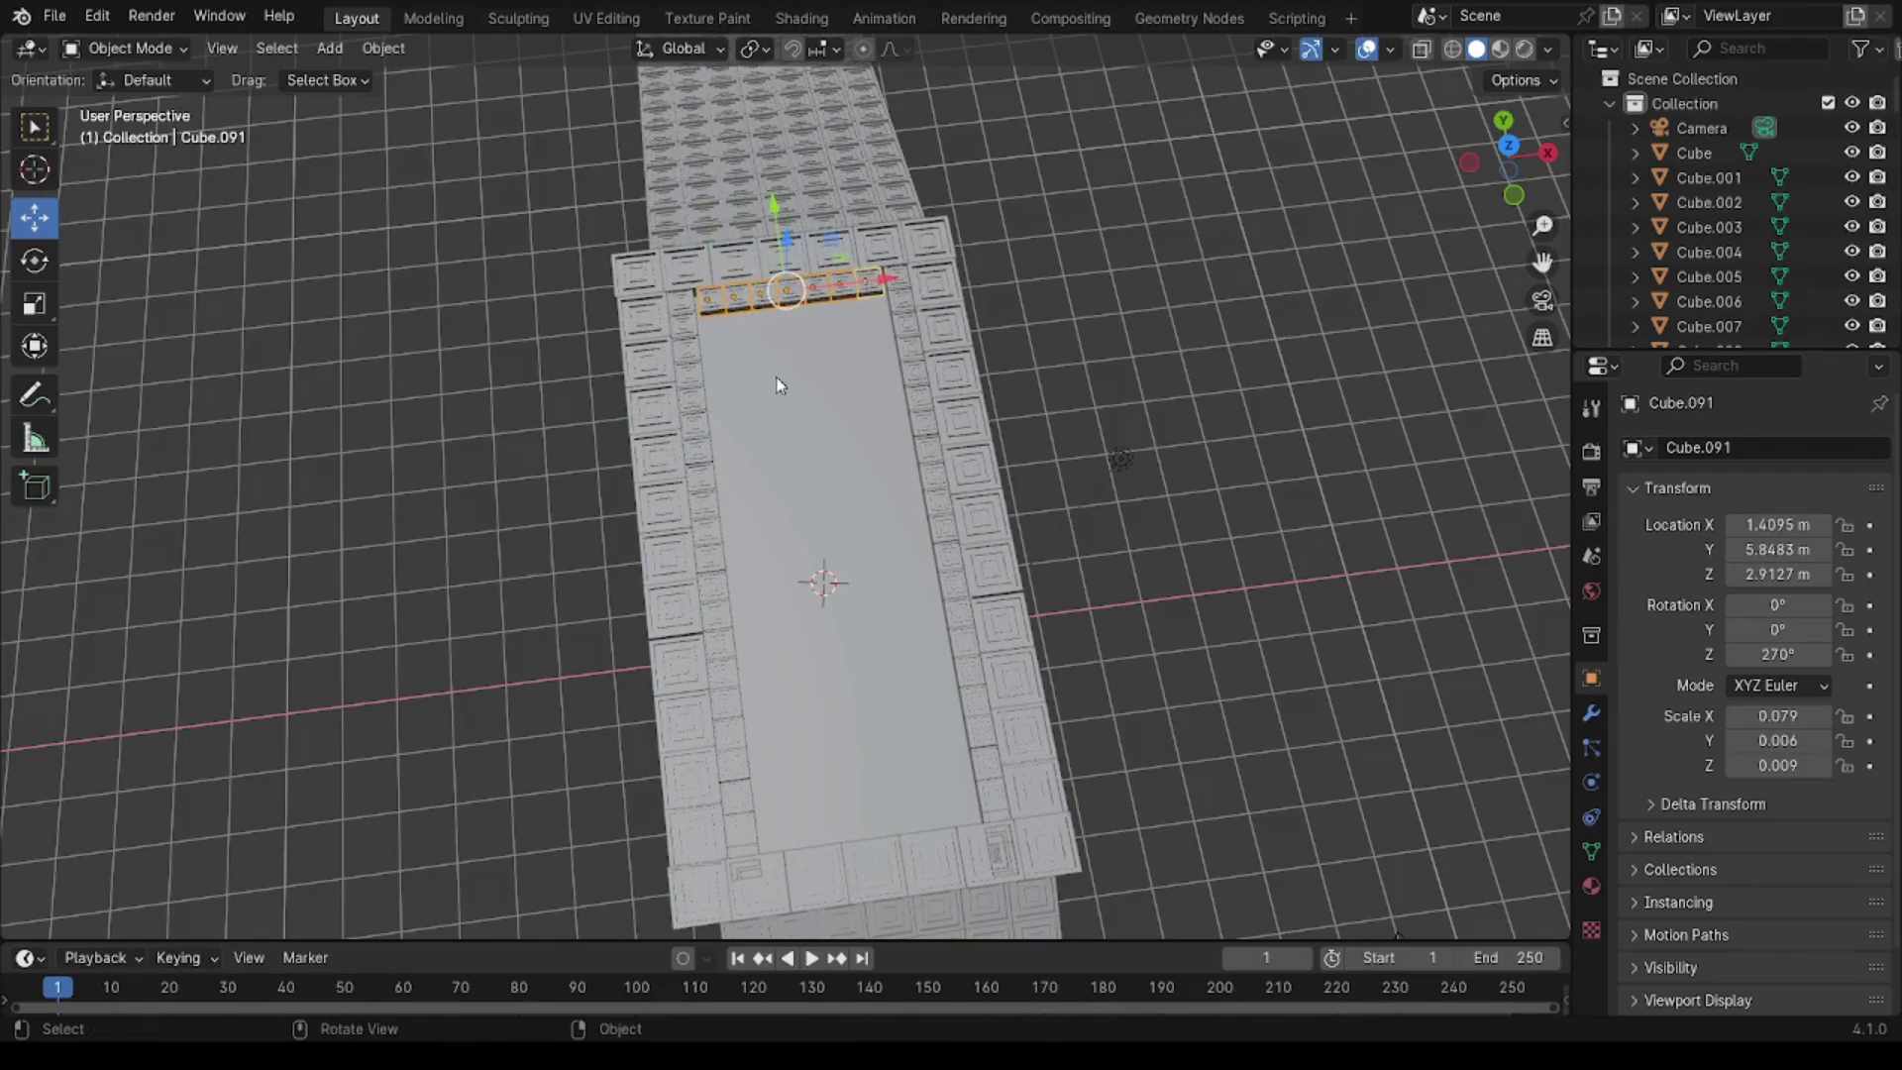
key("ctrl+v")
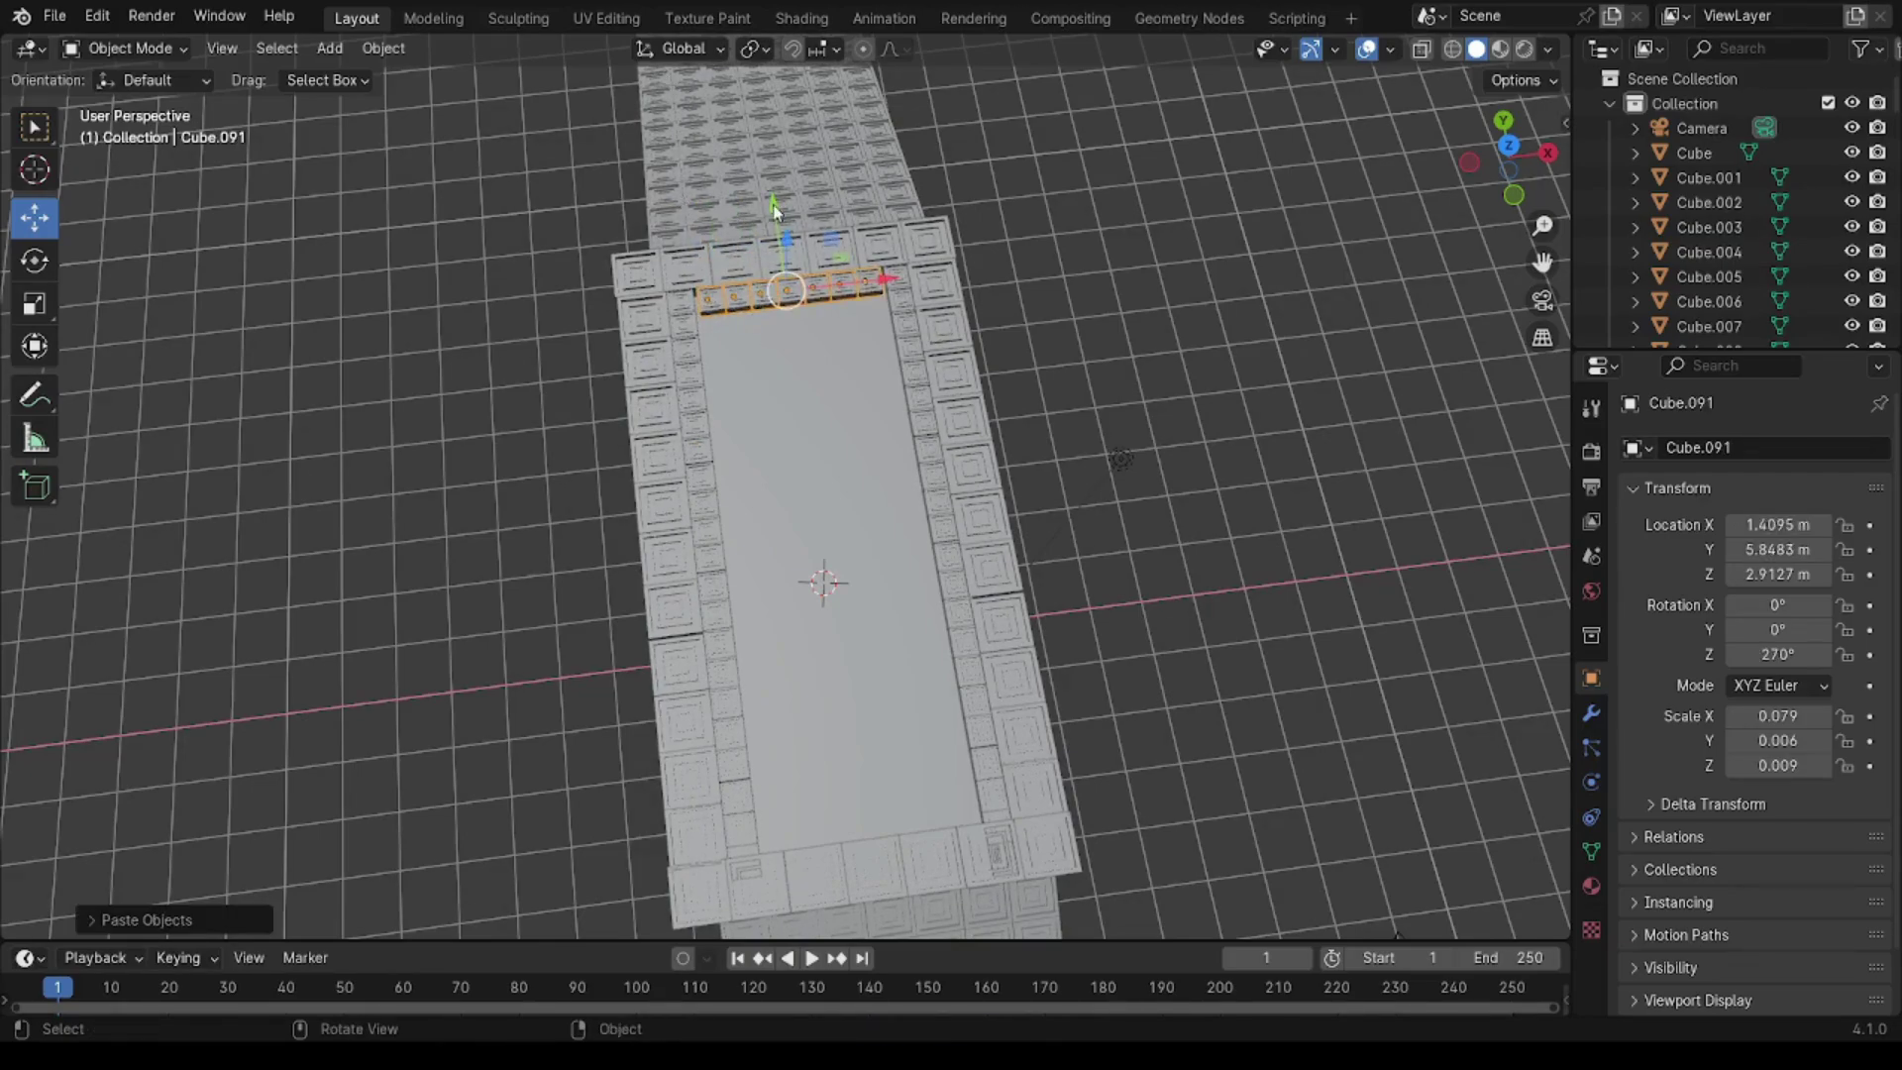
key("g")
key("y")
left_click(1030, 265)
key("ctrl+c")
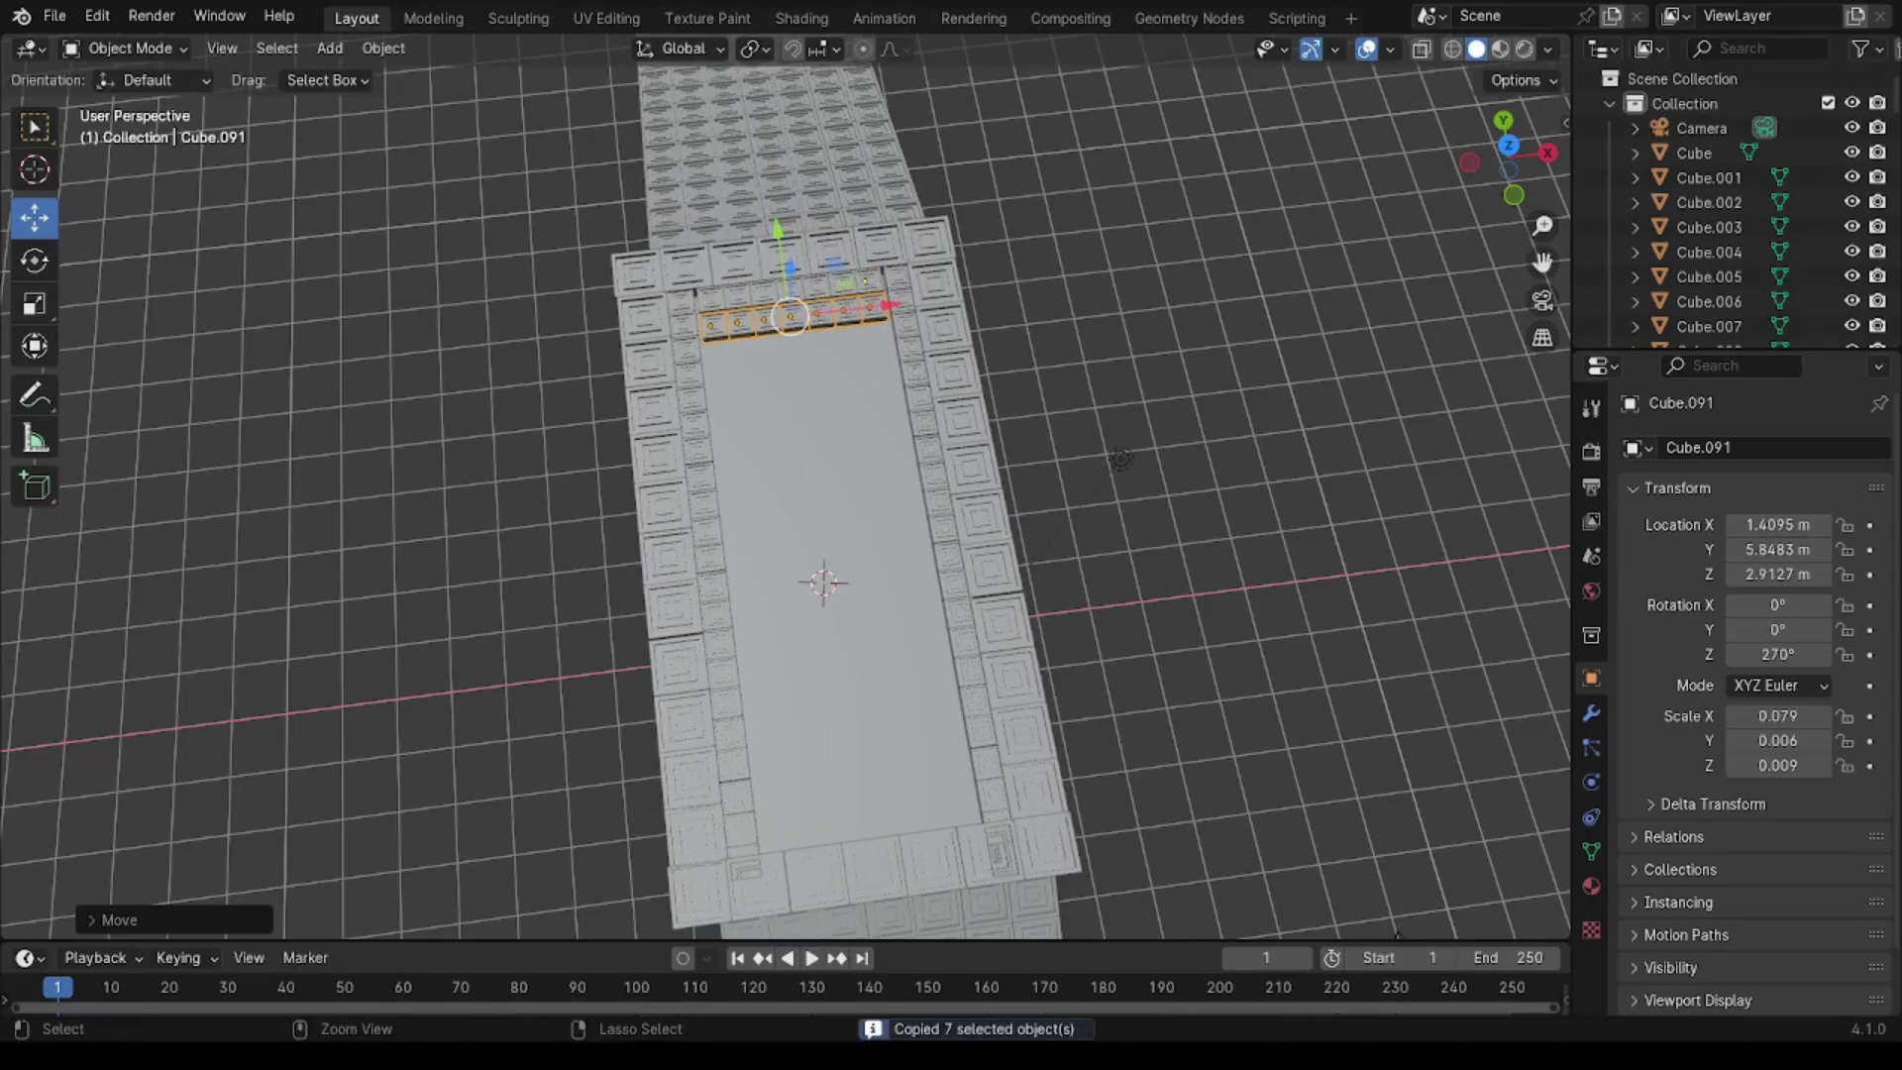
key("ctrl+v")
key("g")
key("y")
left_click(758, 305)
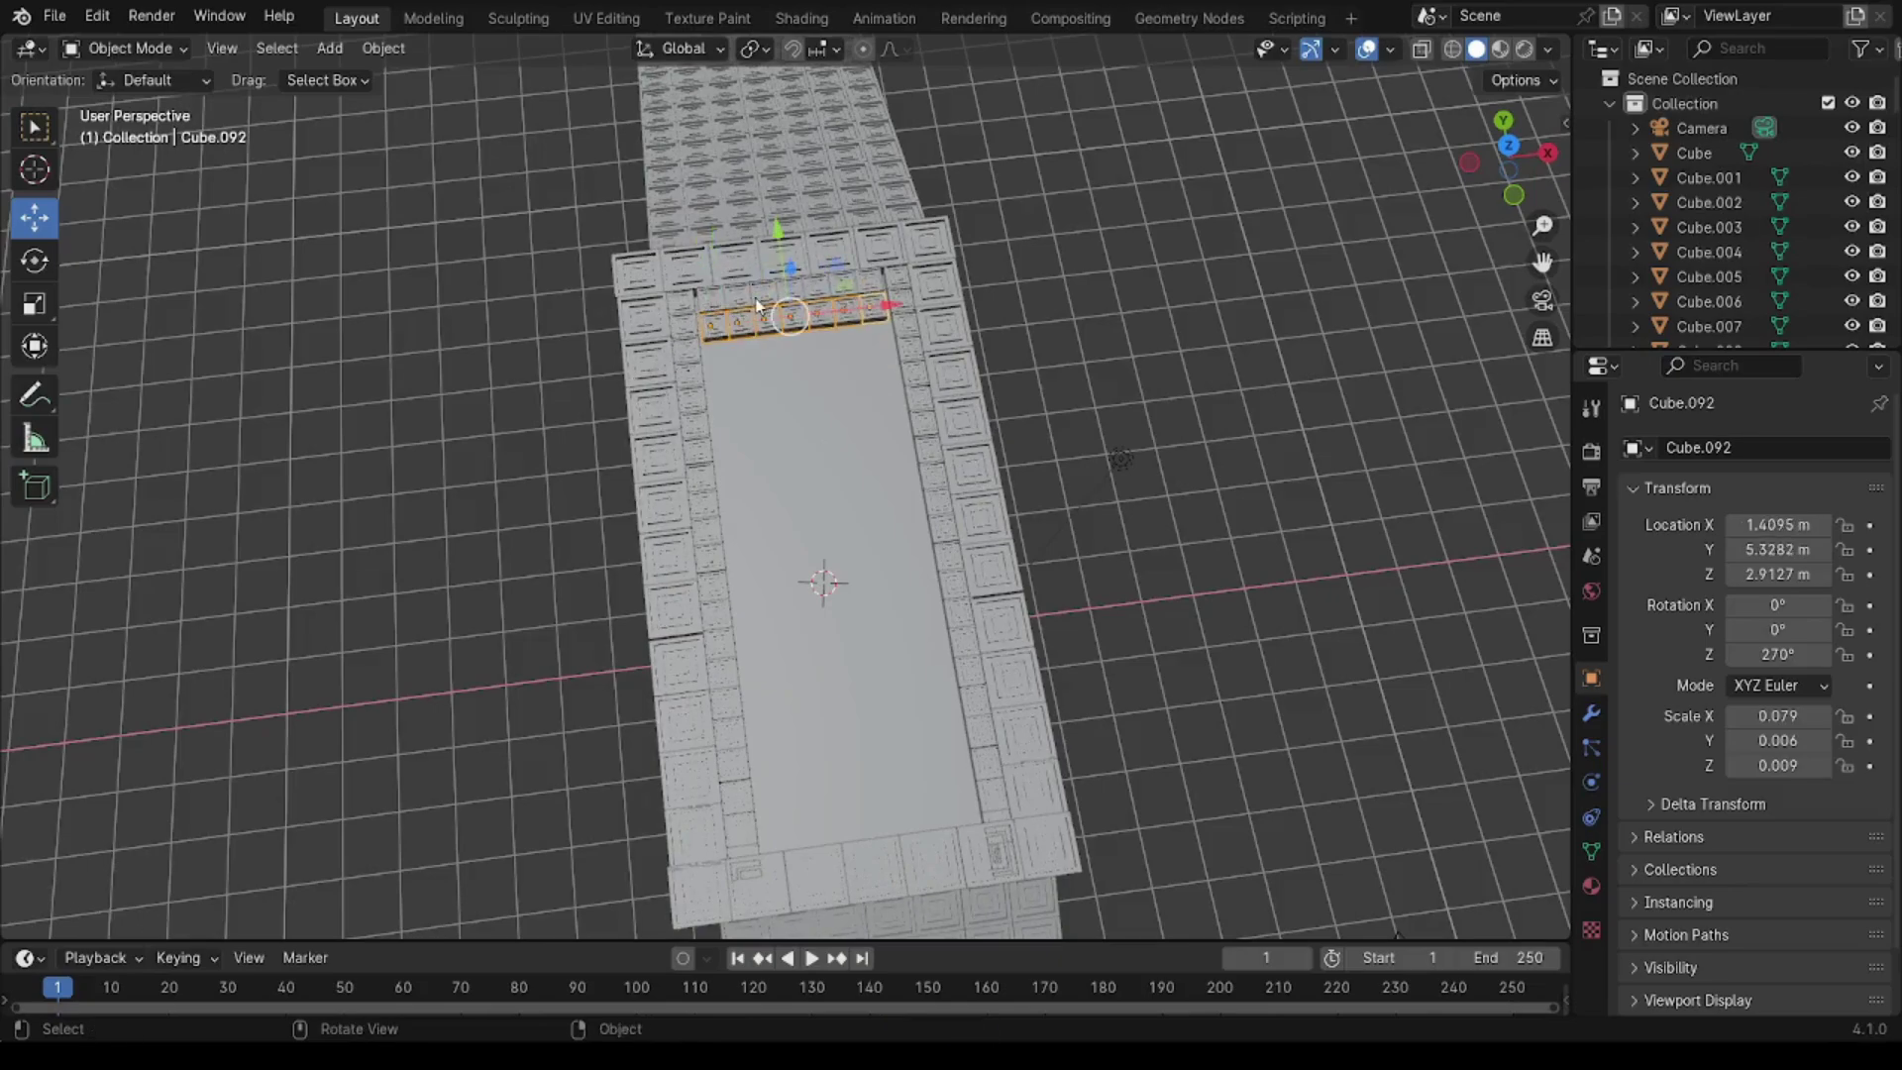
Step: Paste the tile rows along Y onto the bottom inner edge
left_click(862, 280, "shift")
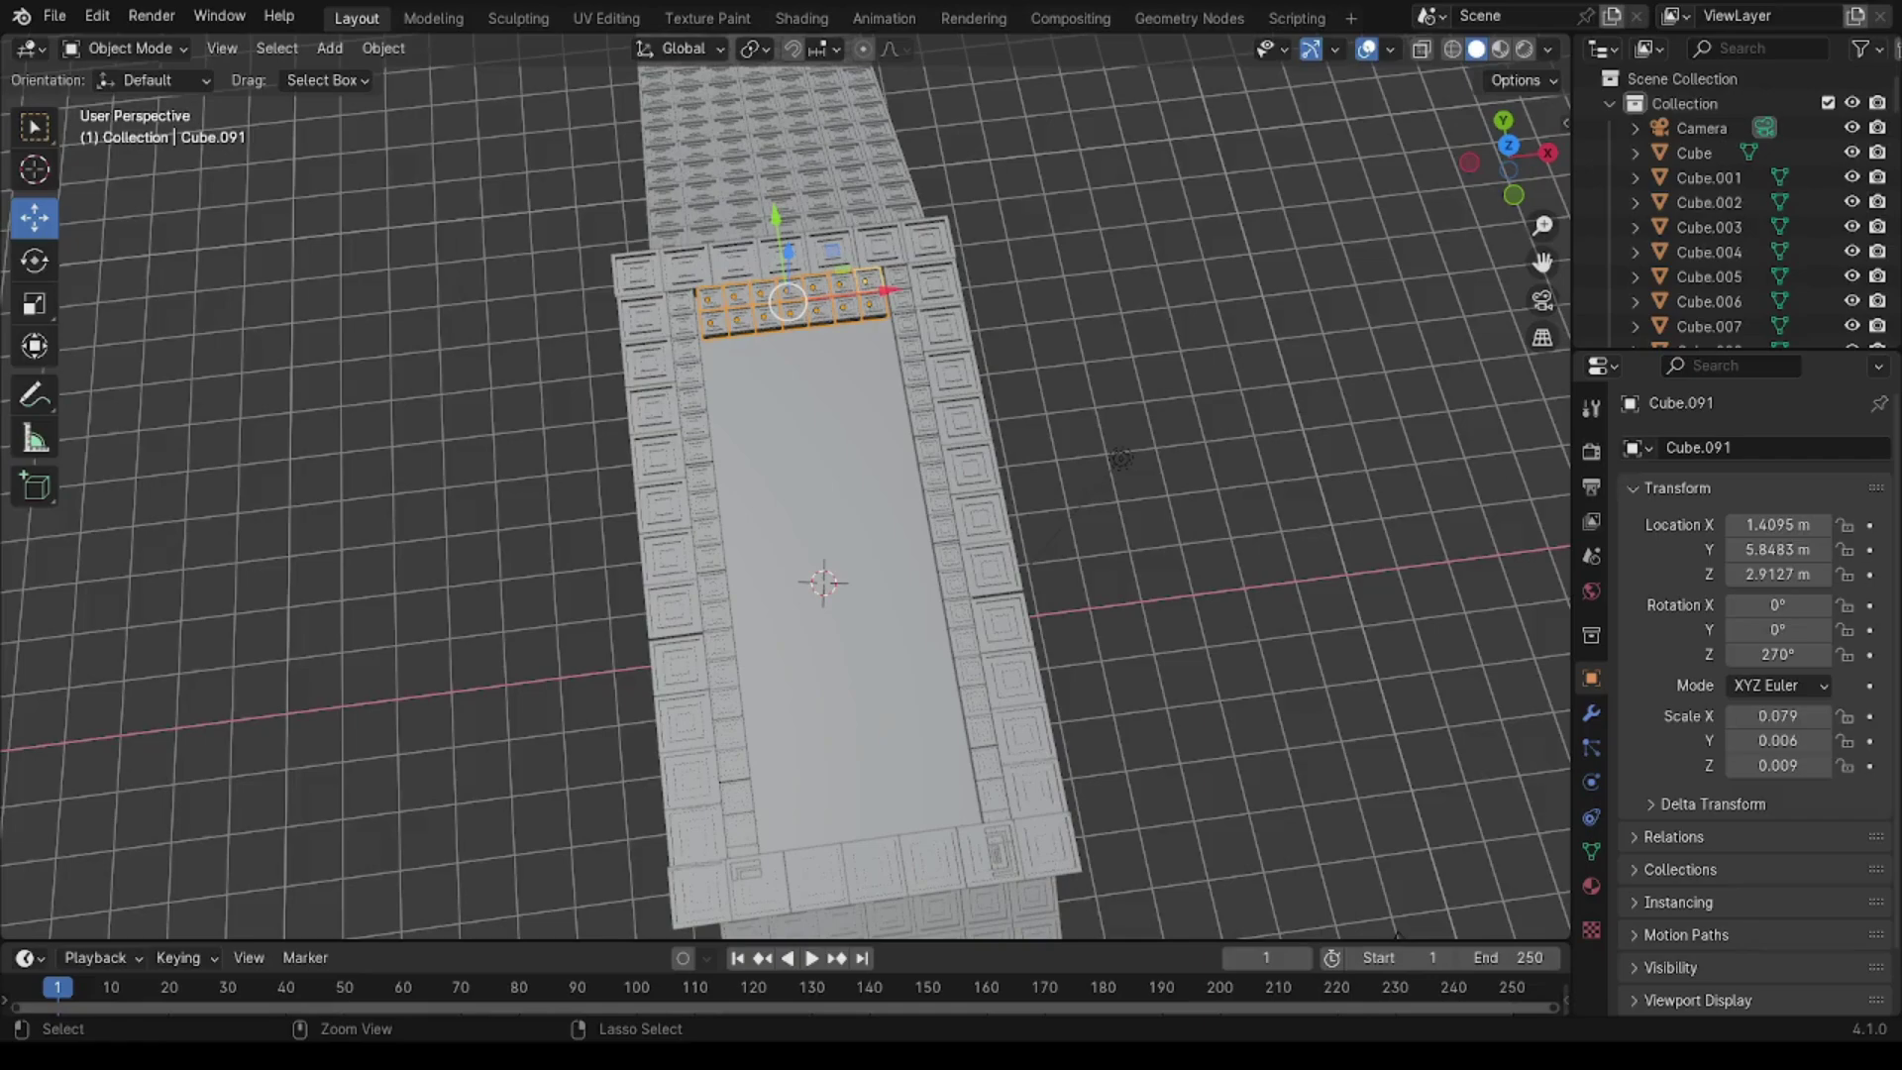
key("ctrl+v")
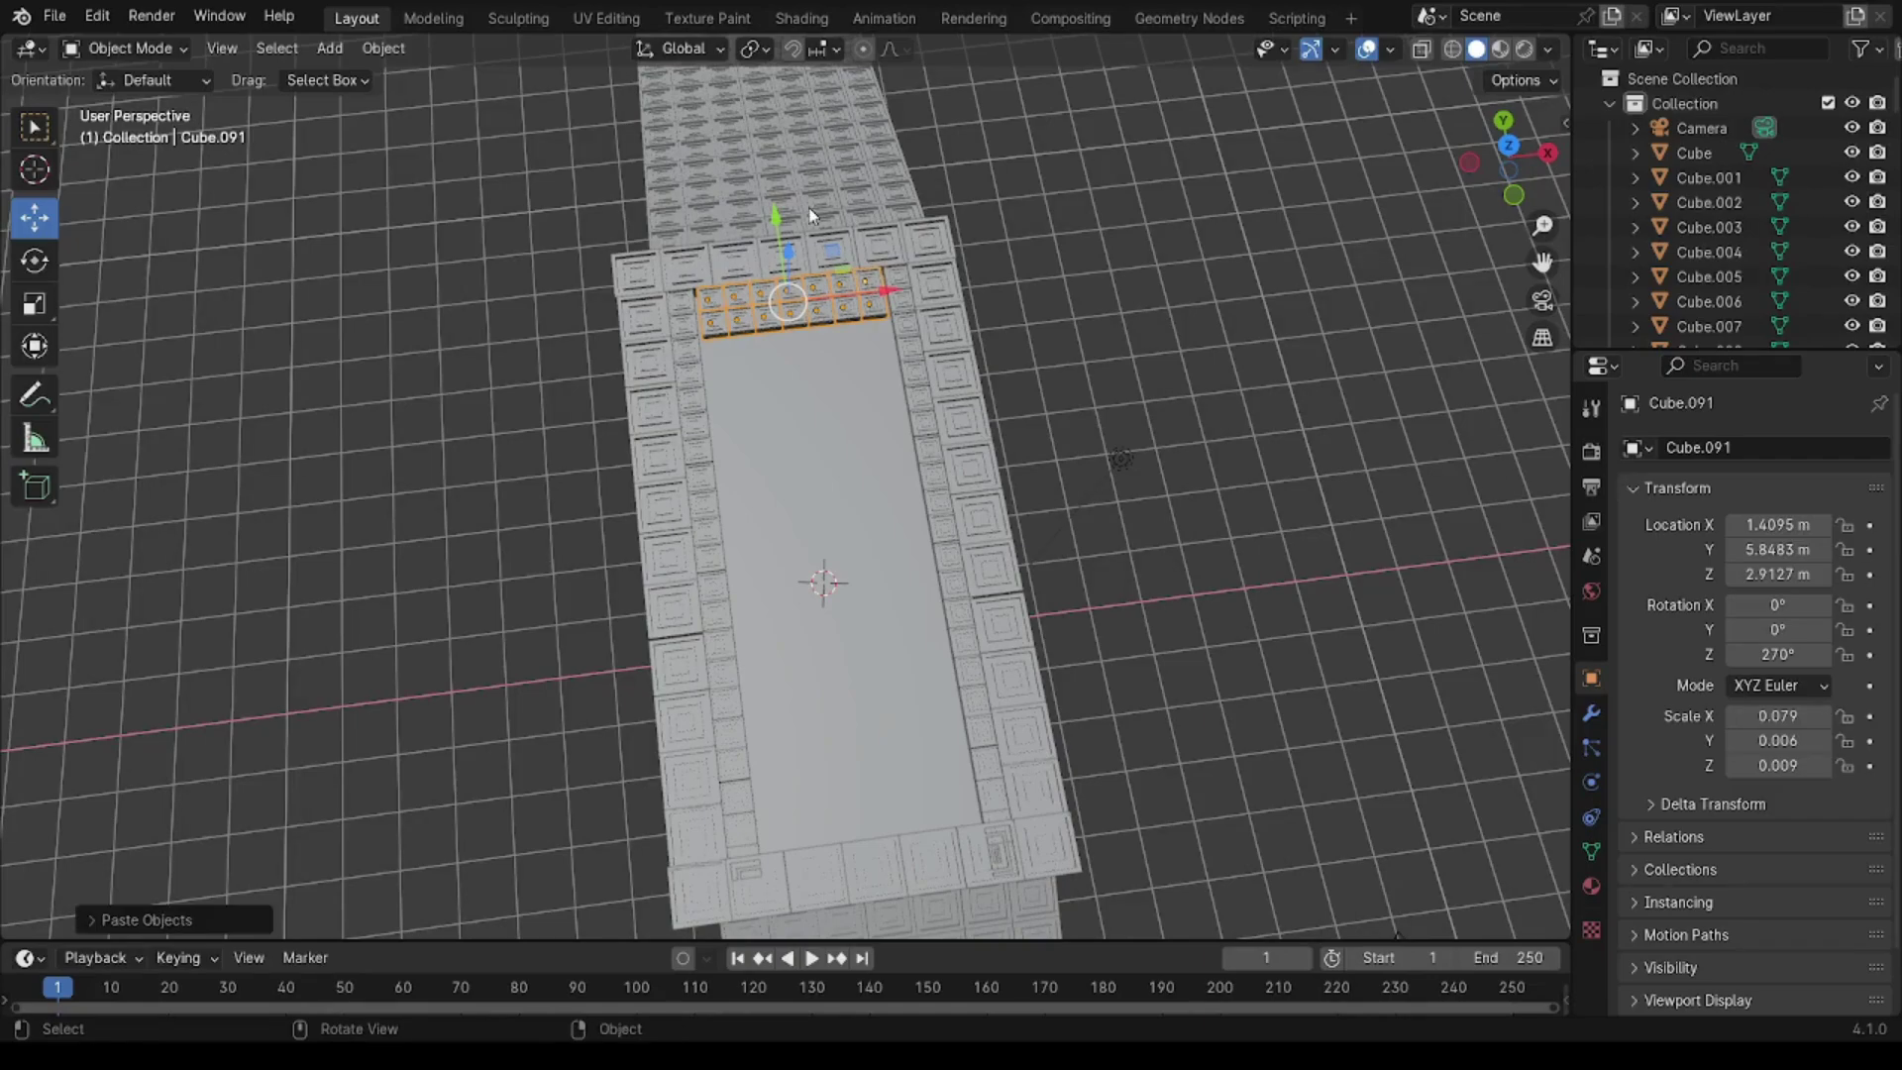
key("g")
key("y")
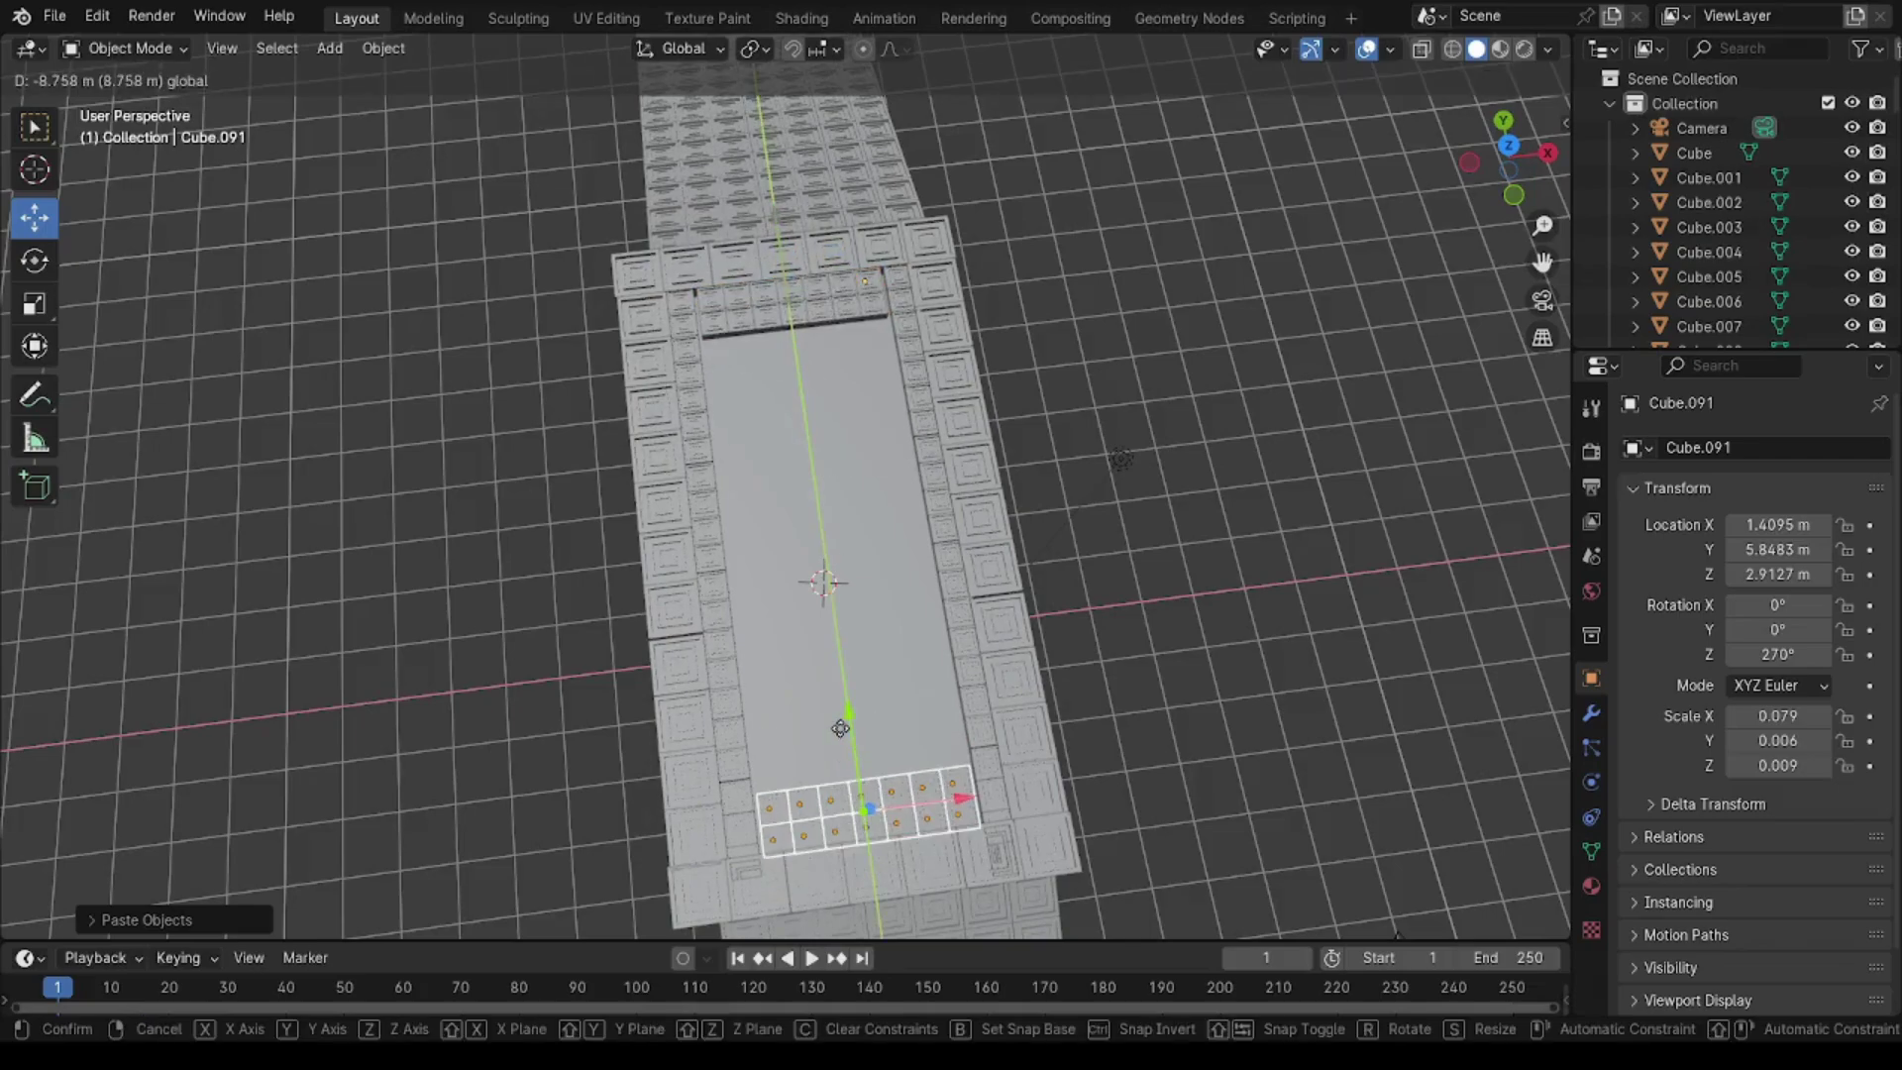
left_click(840, 728)
Step: Copy the left tile strips and paste them along X onto the right inner edge
left_click(713, 543)
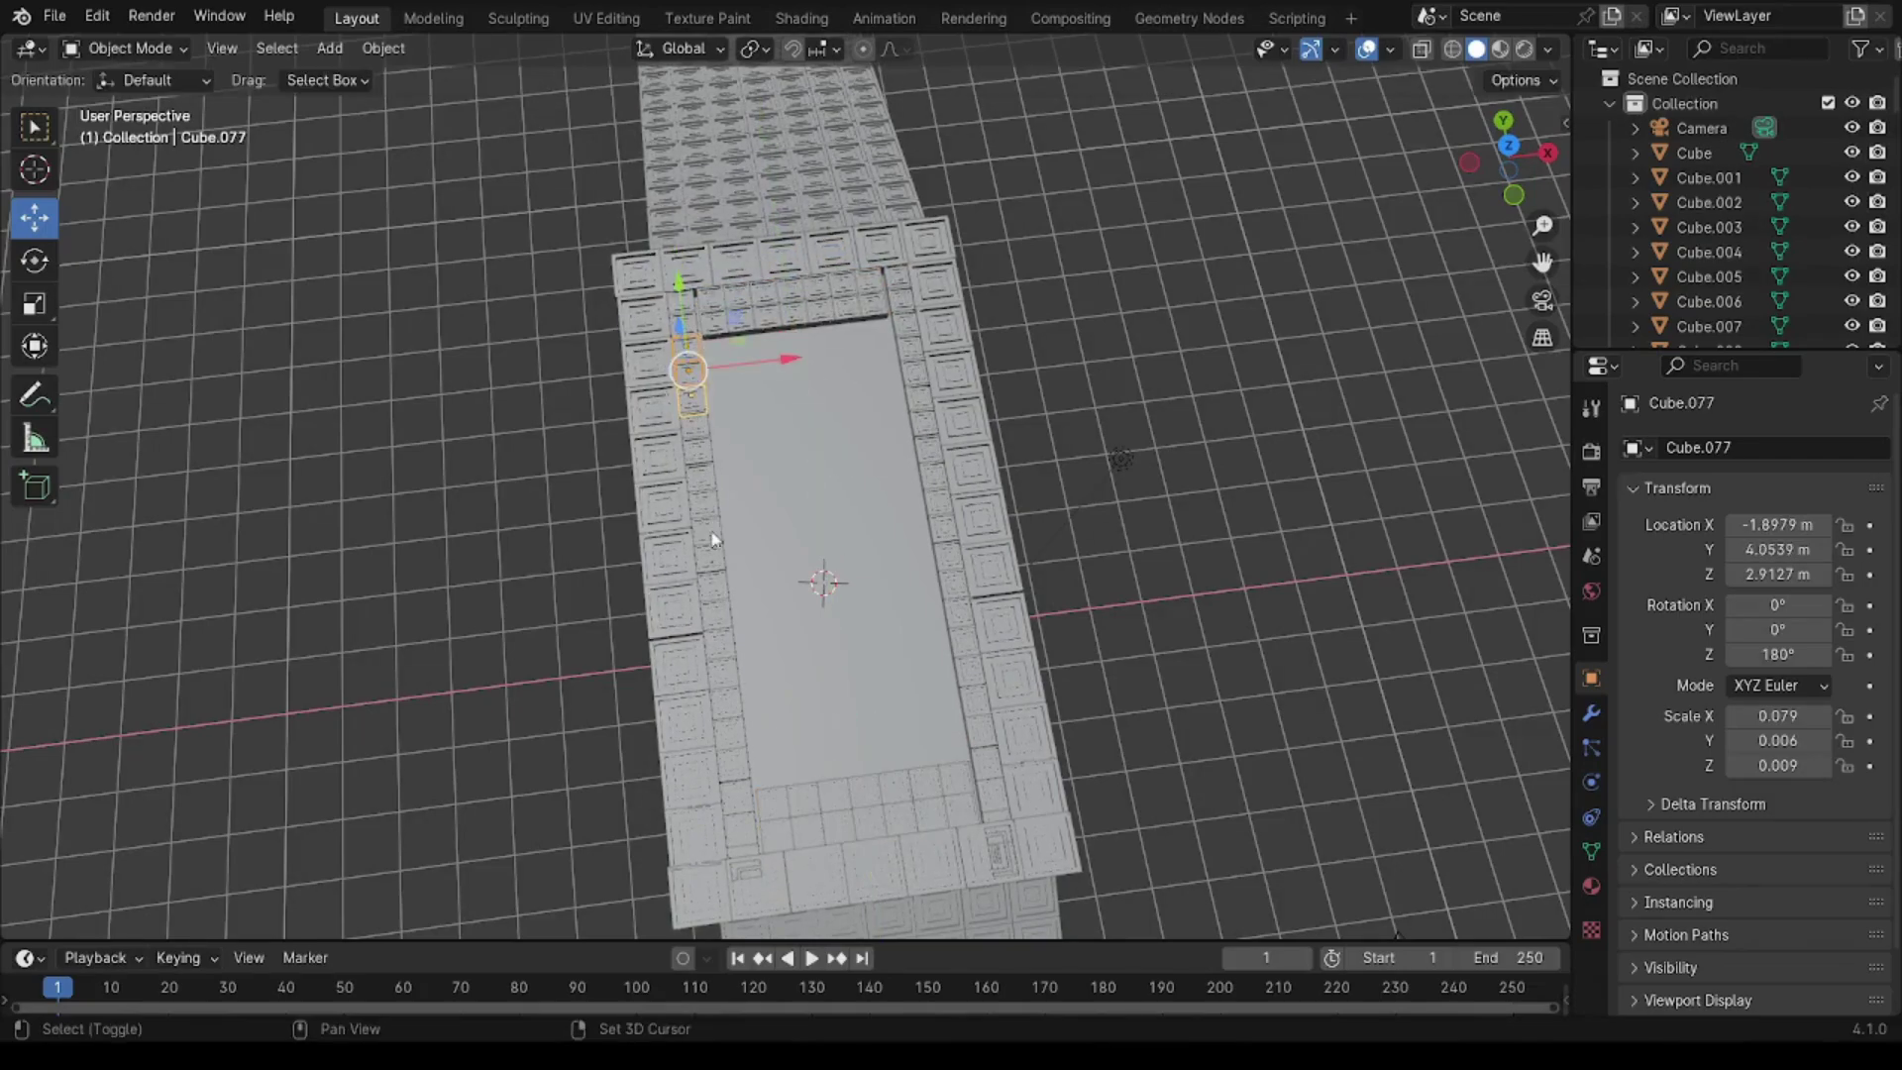
left_click(736, 804, "shift")
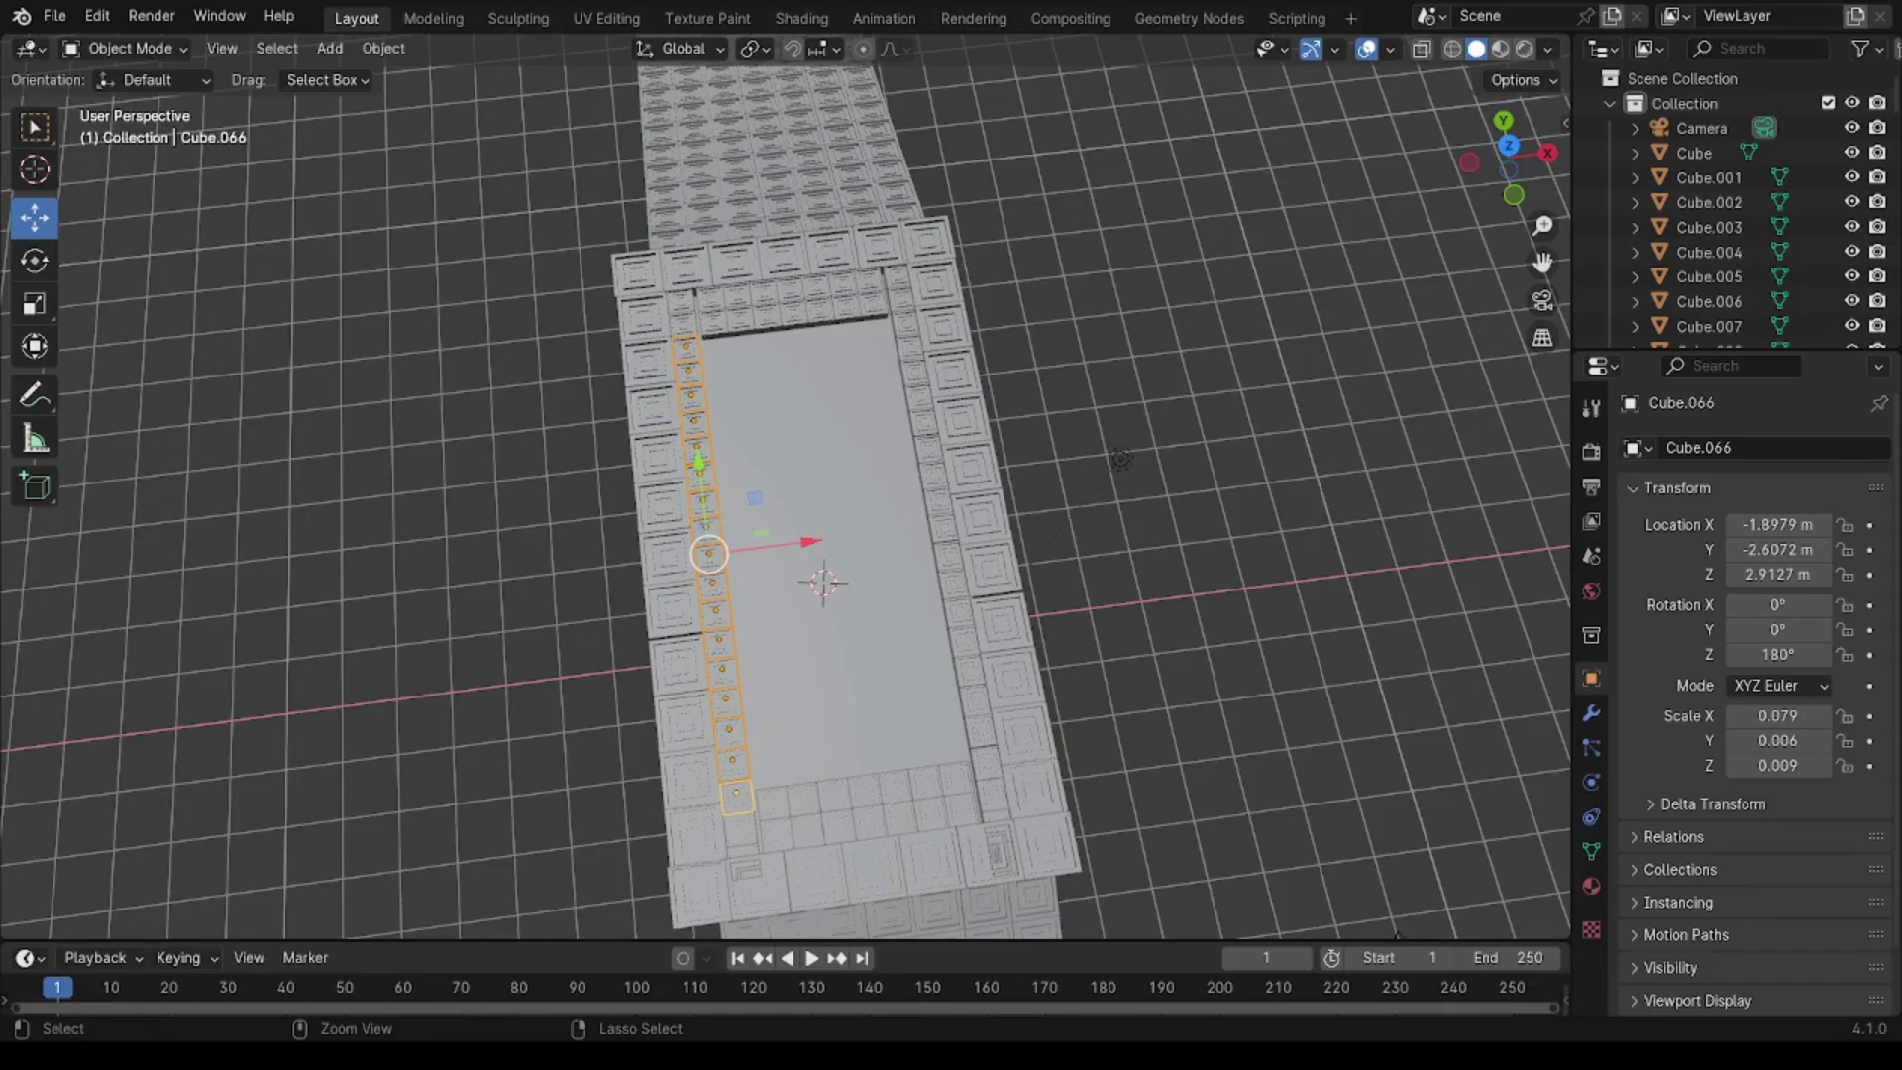
key("ctrl+c")
key("ctrl+v")
key("g")
key("x")
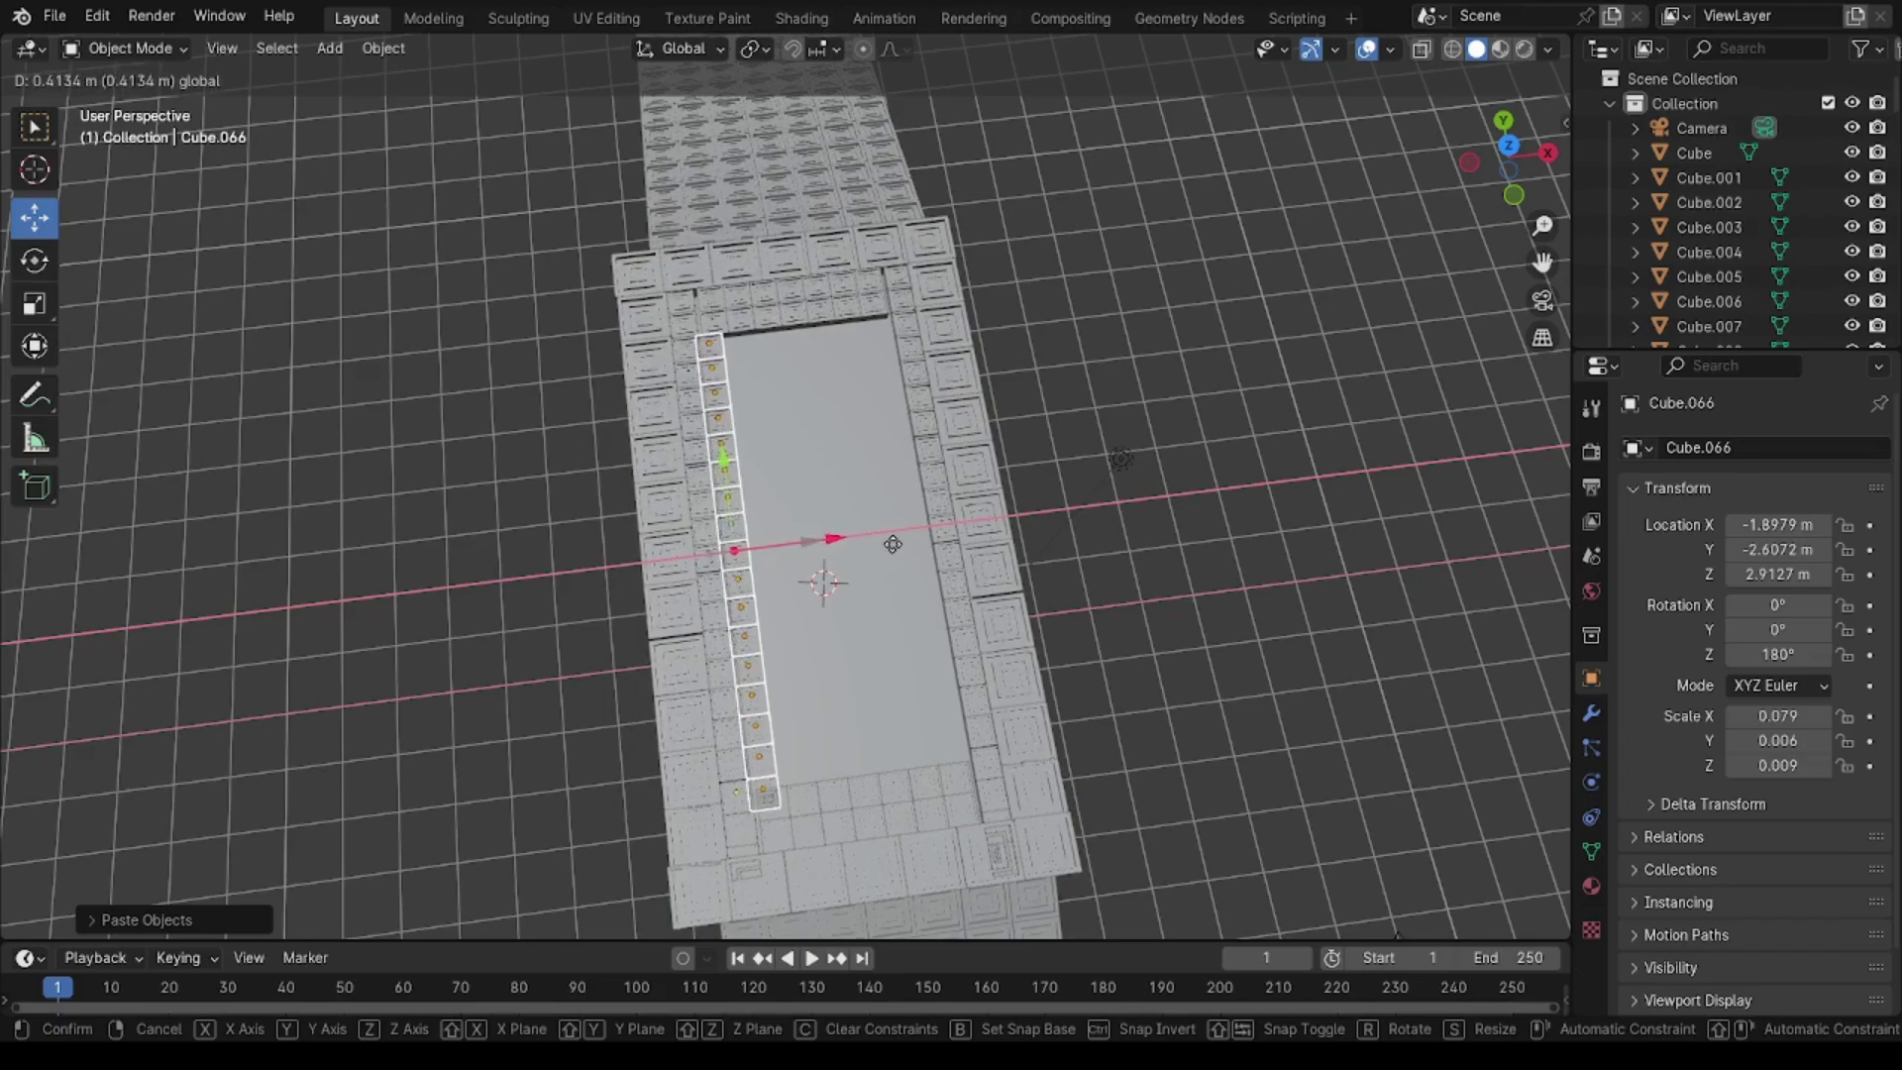
left_click(1169, 495)
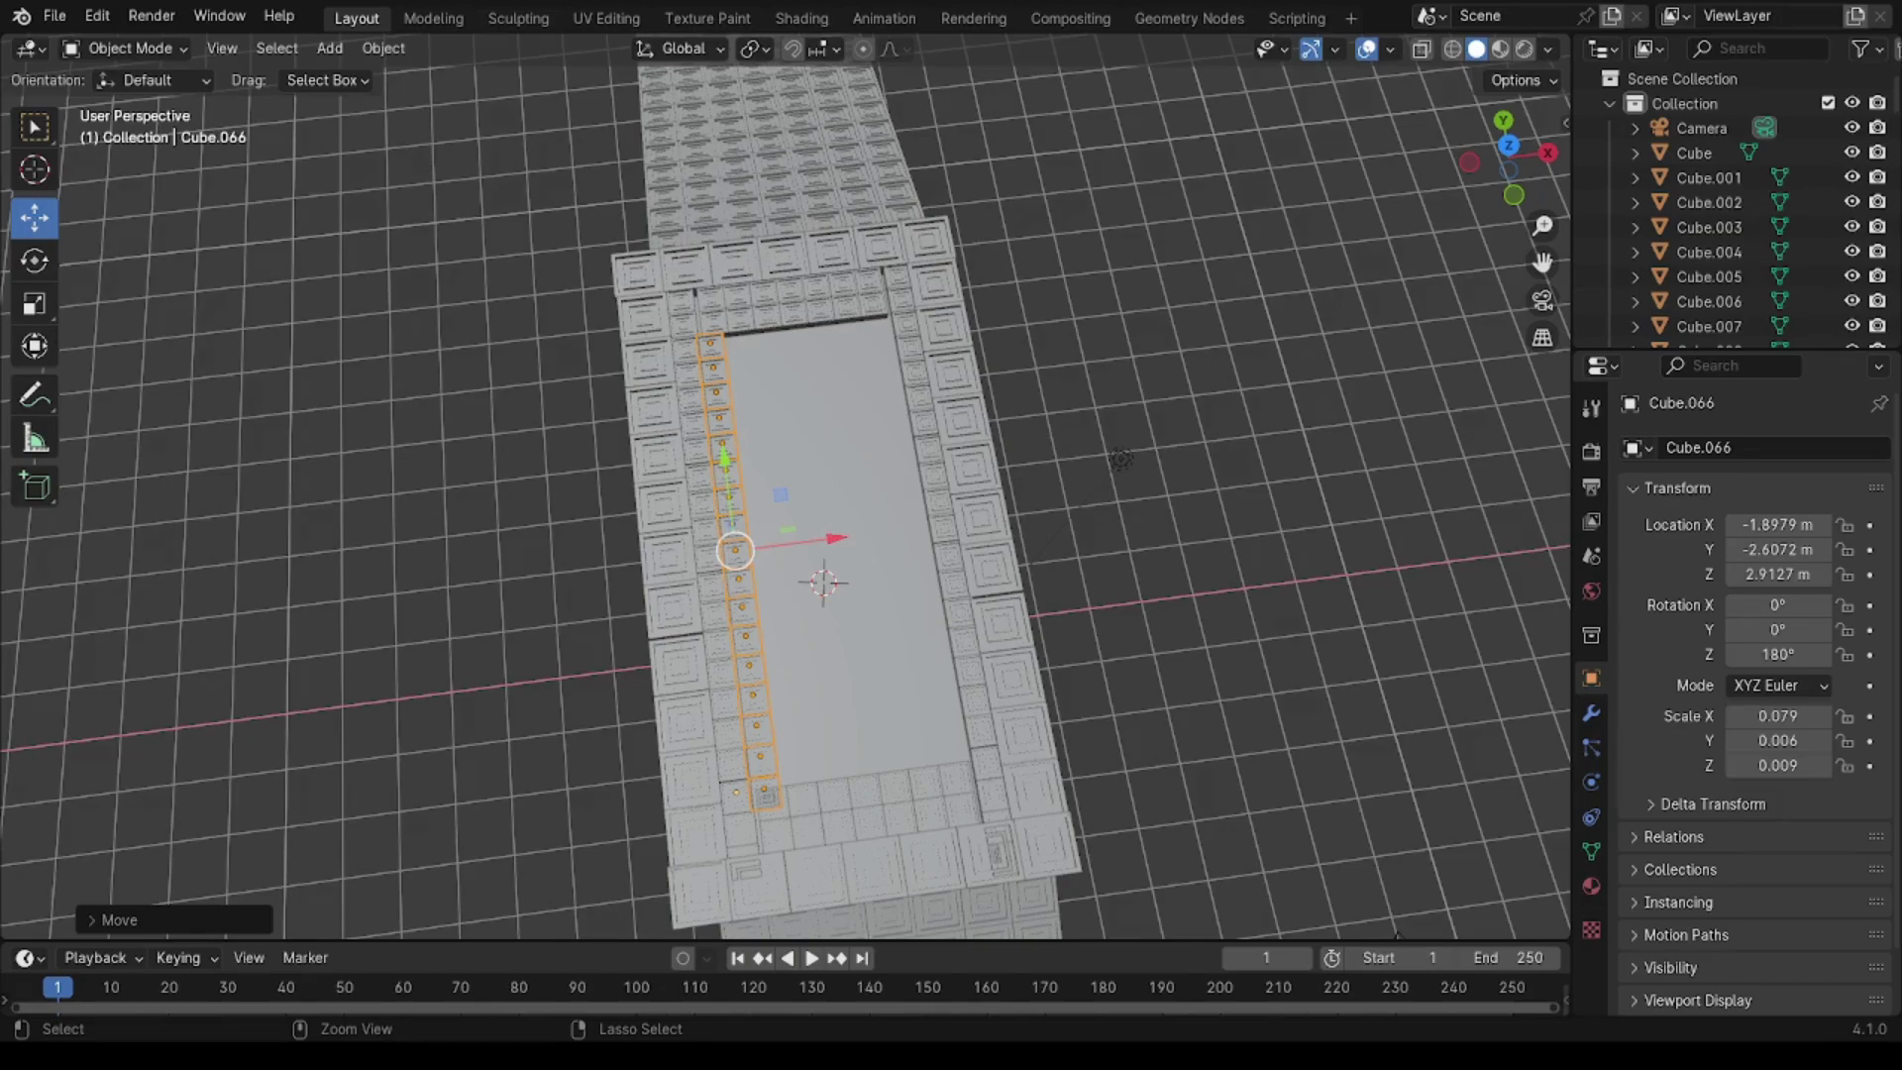
left_click_drag(837, 538, 1185, 456)
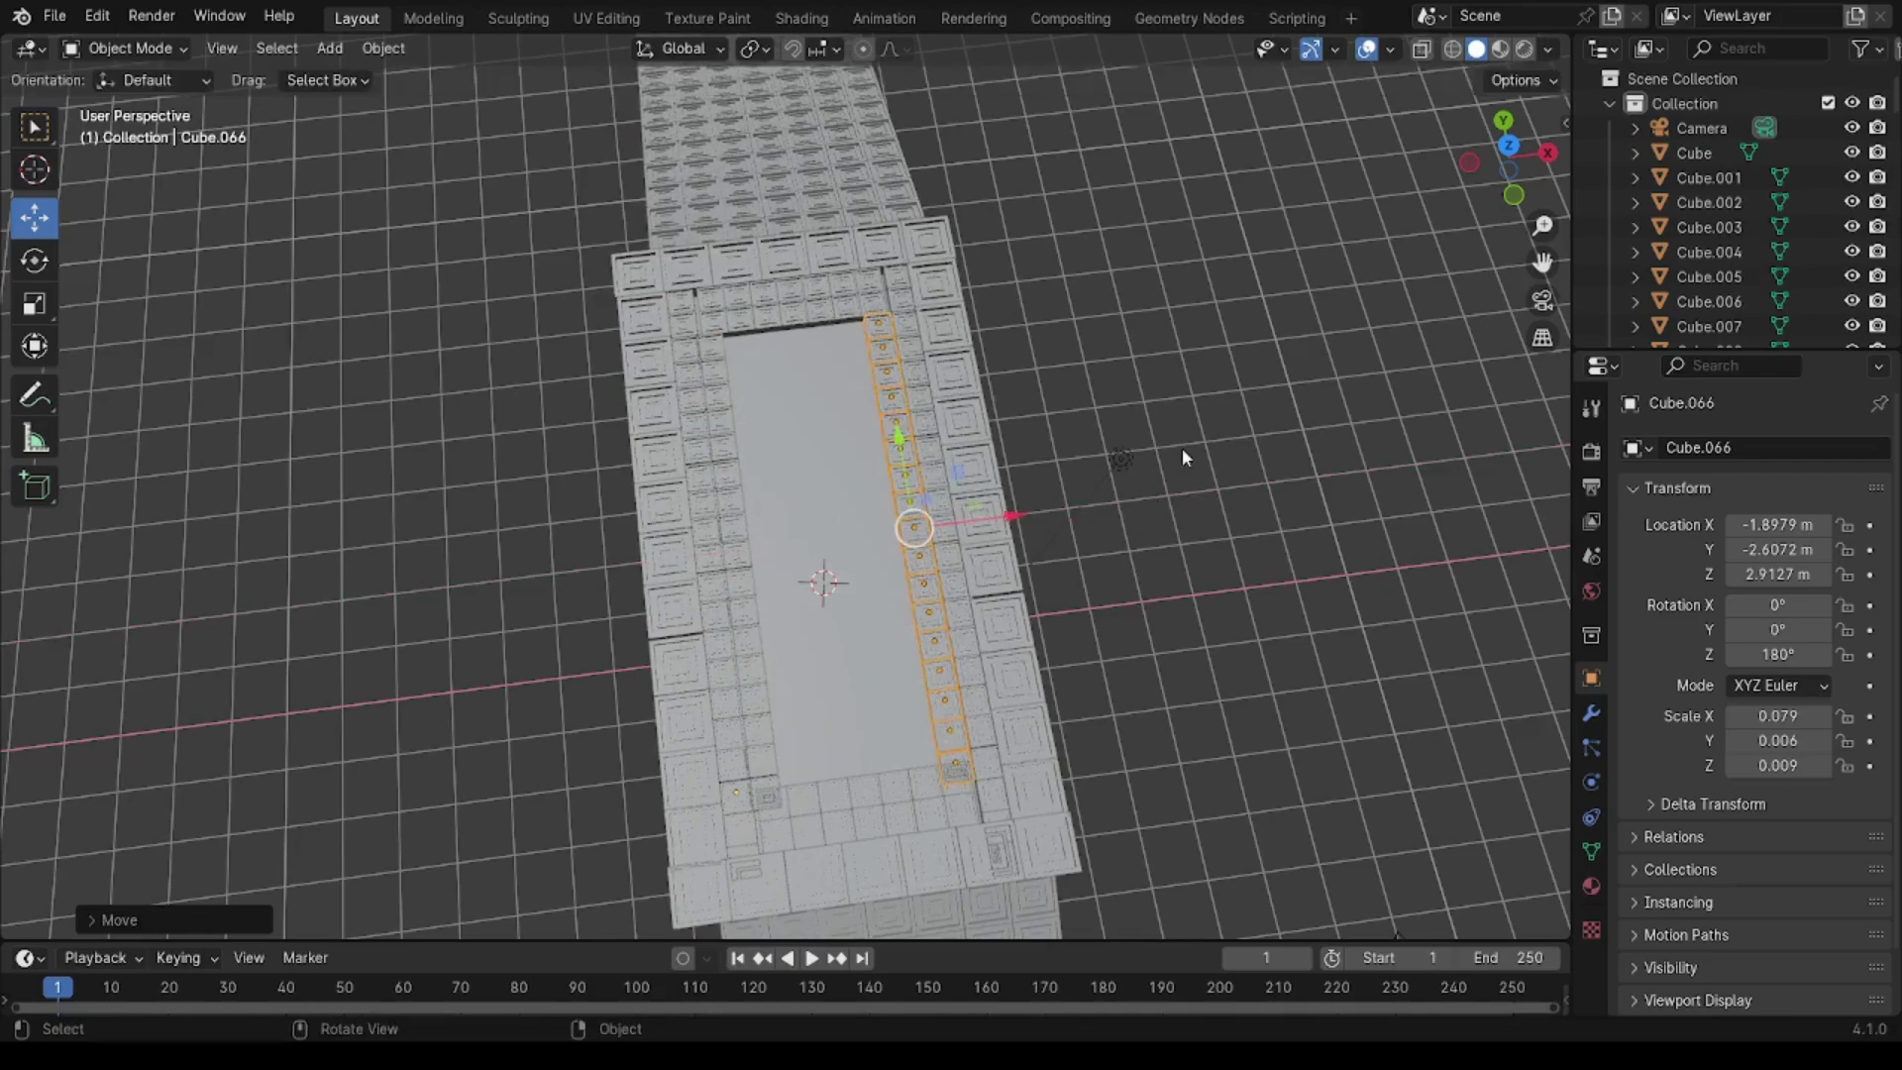
left_click(1185, 456)
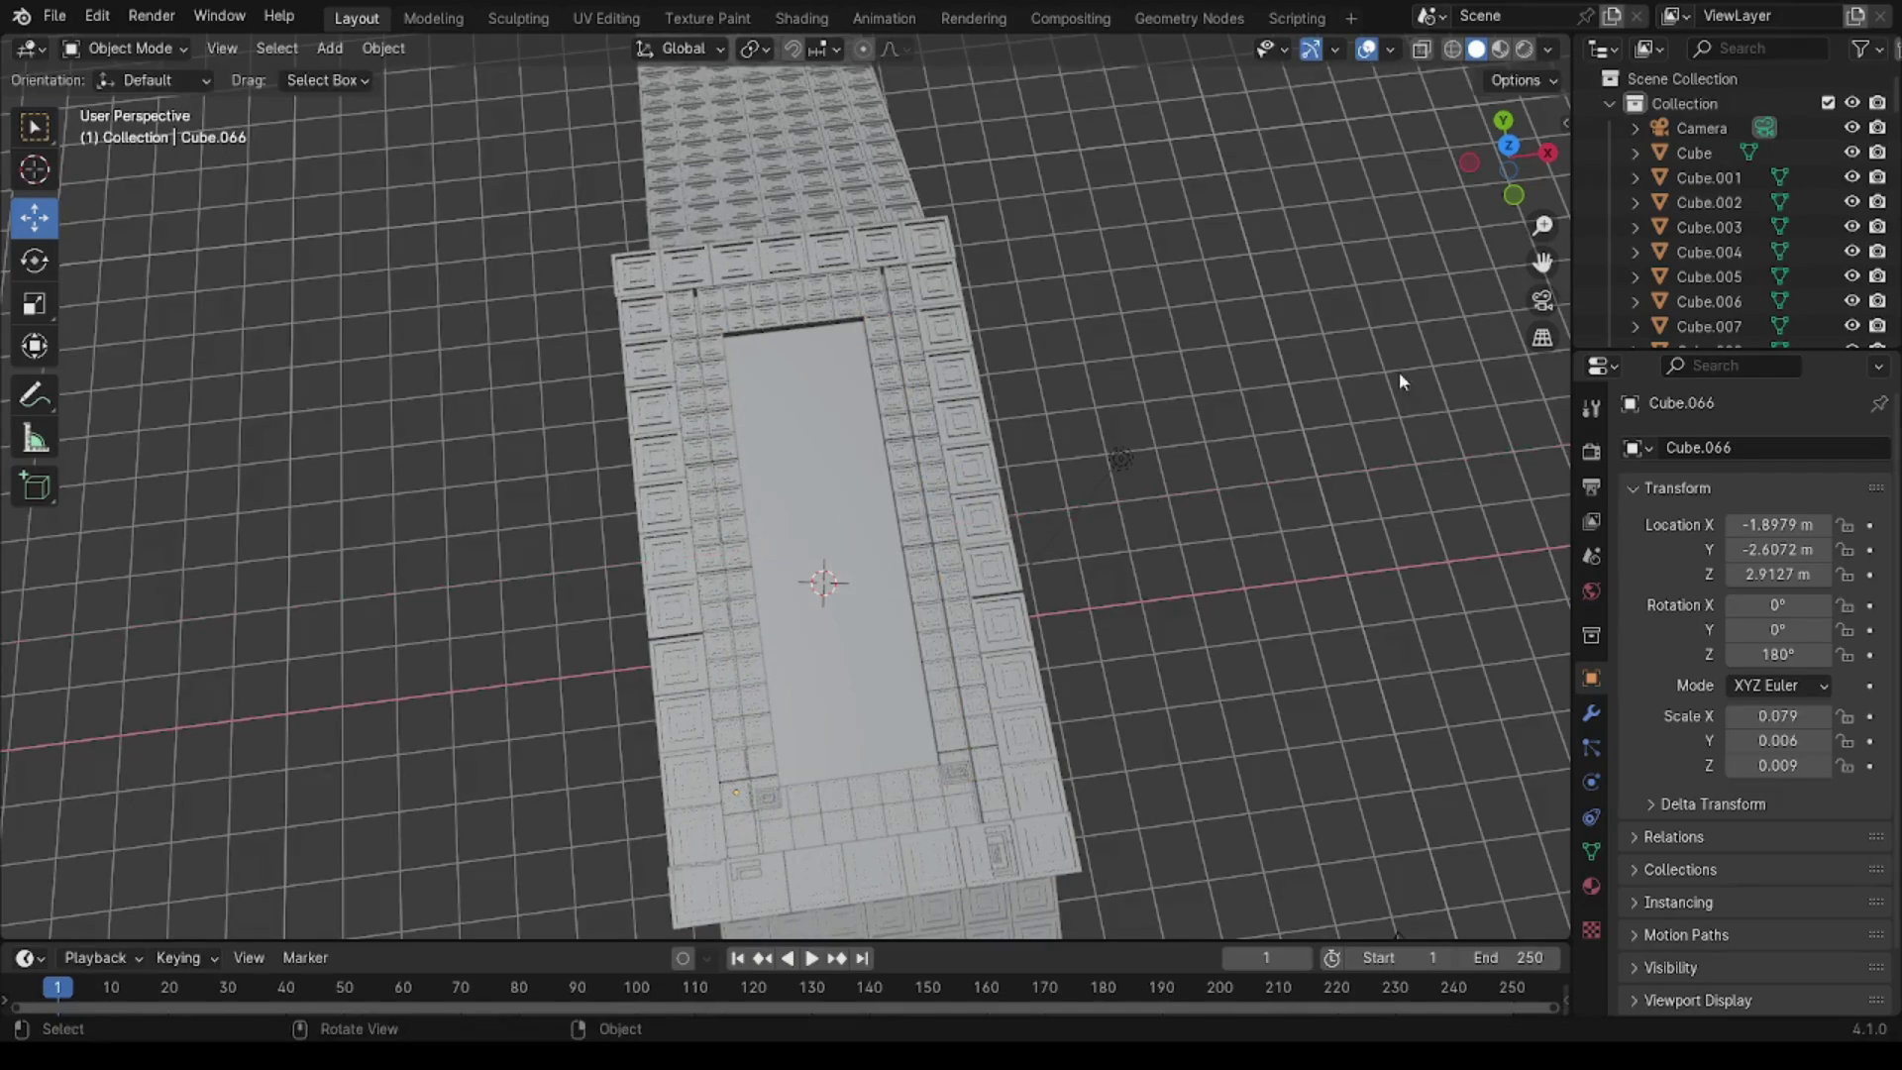
Step: Paste top-row tiles along Y at the recess's short end, then paste another tile
left_click(739, 267)
left_click(830, 258, "shift")
key("ctrl+v")
key("g")
key("y")
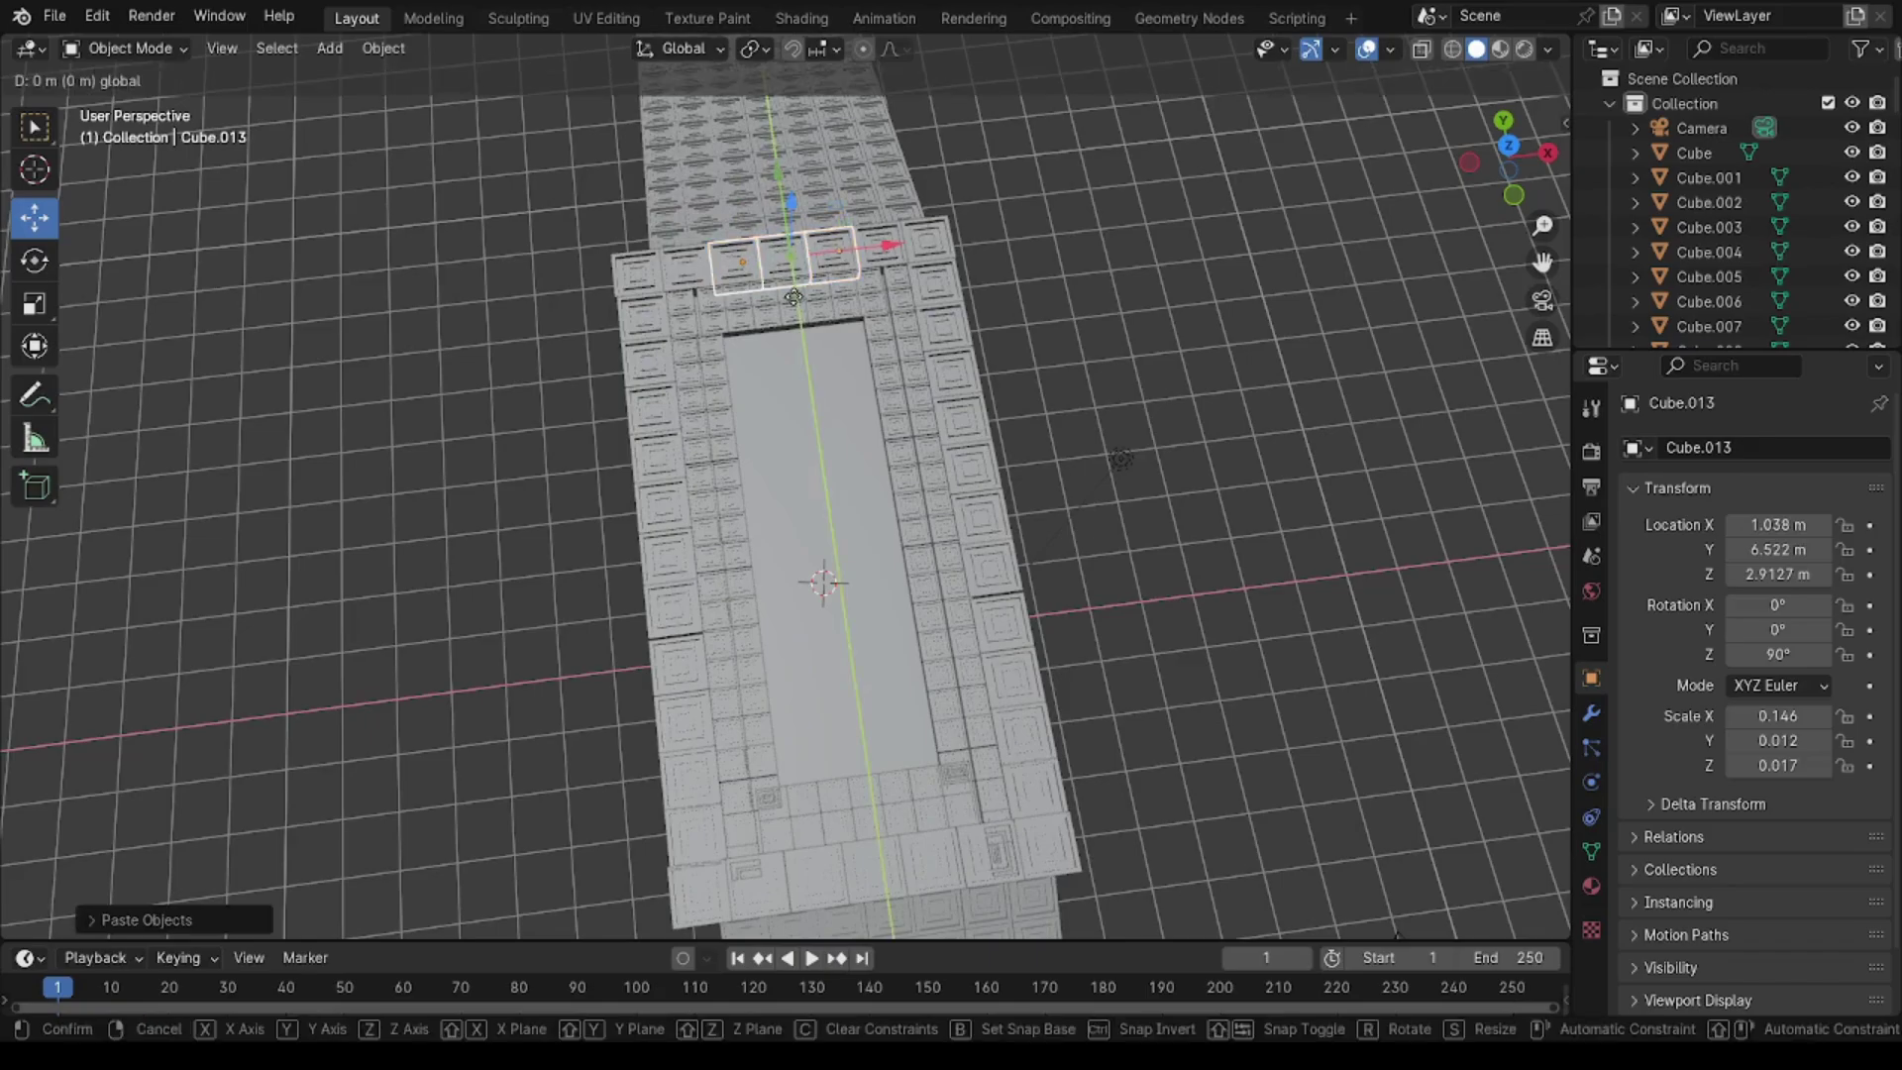
left_click(793, 366)
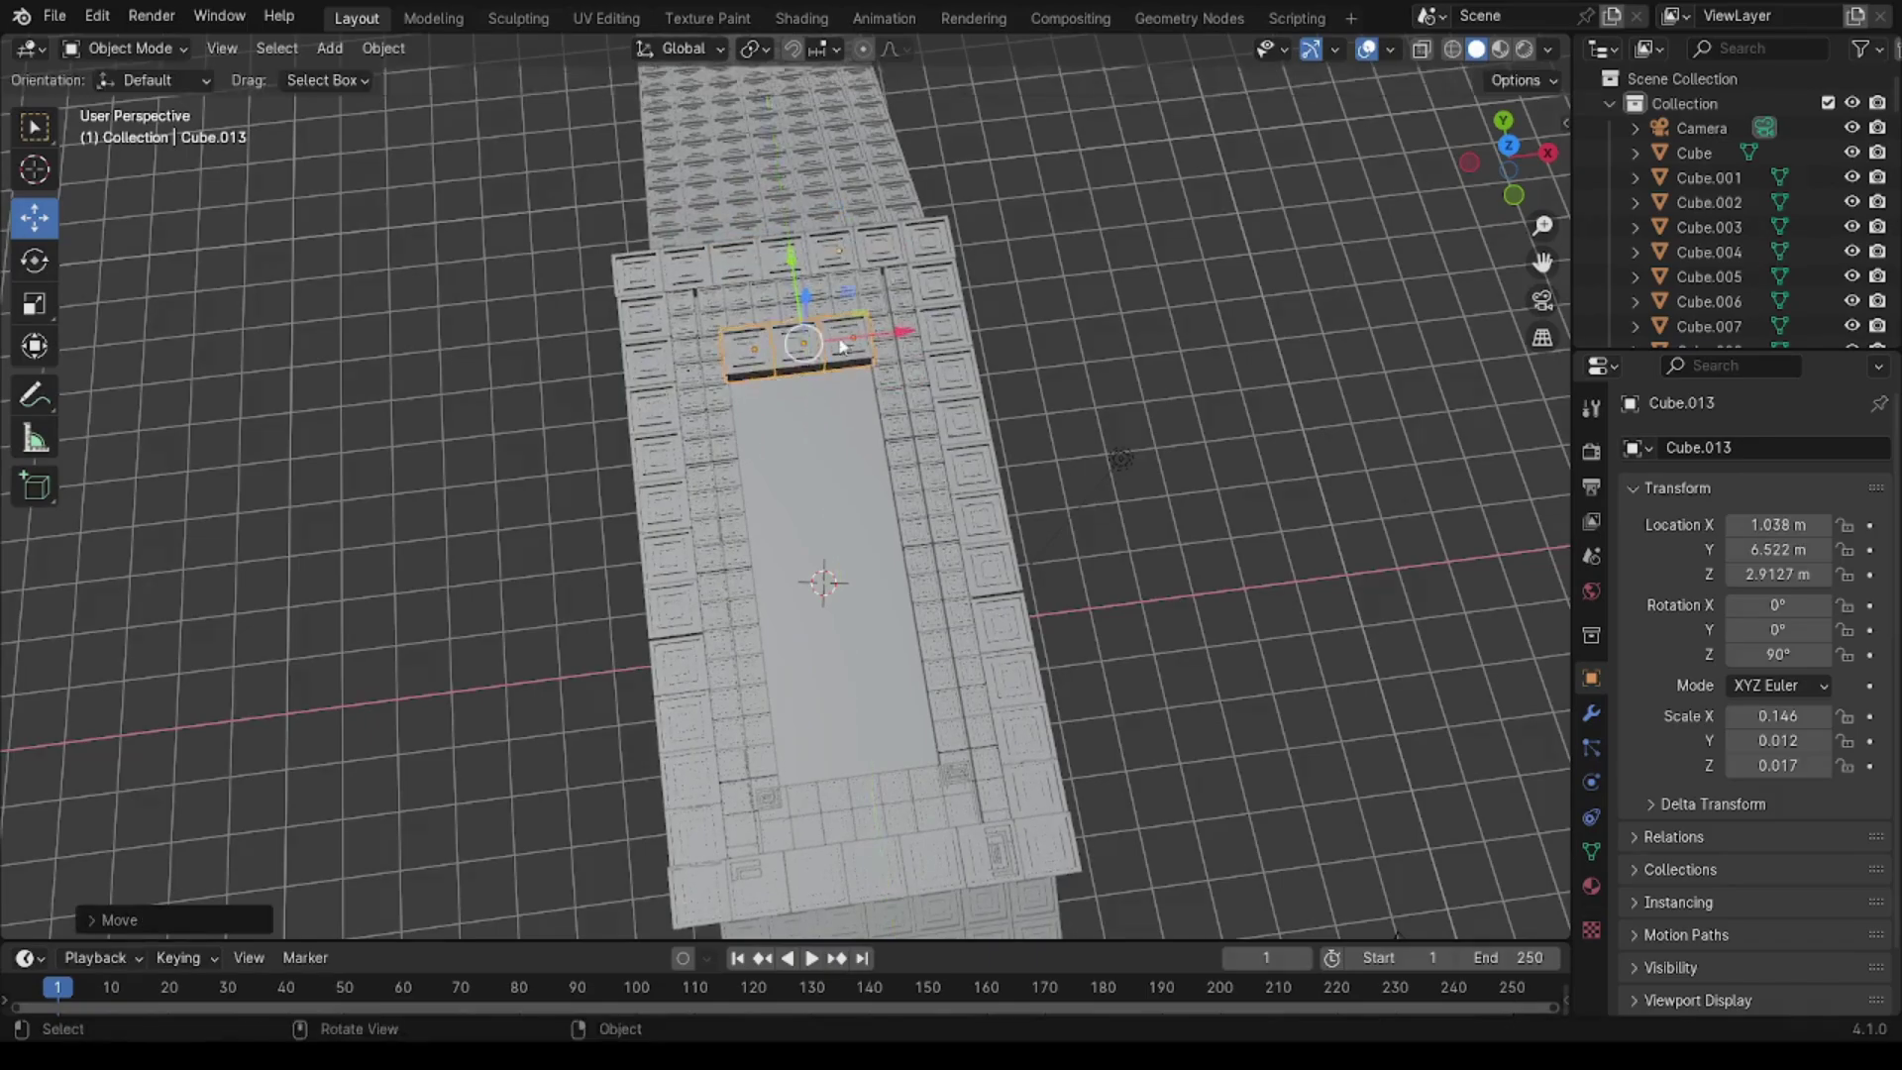
mouse_move(793, 367)
middle_mouse_down()
mouse_move(881, 317)
mouse_move(673, 433)
middle_mouse_up()
key("ctrl+c")
key("ctrl+v")
key("g")
key("y")
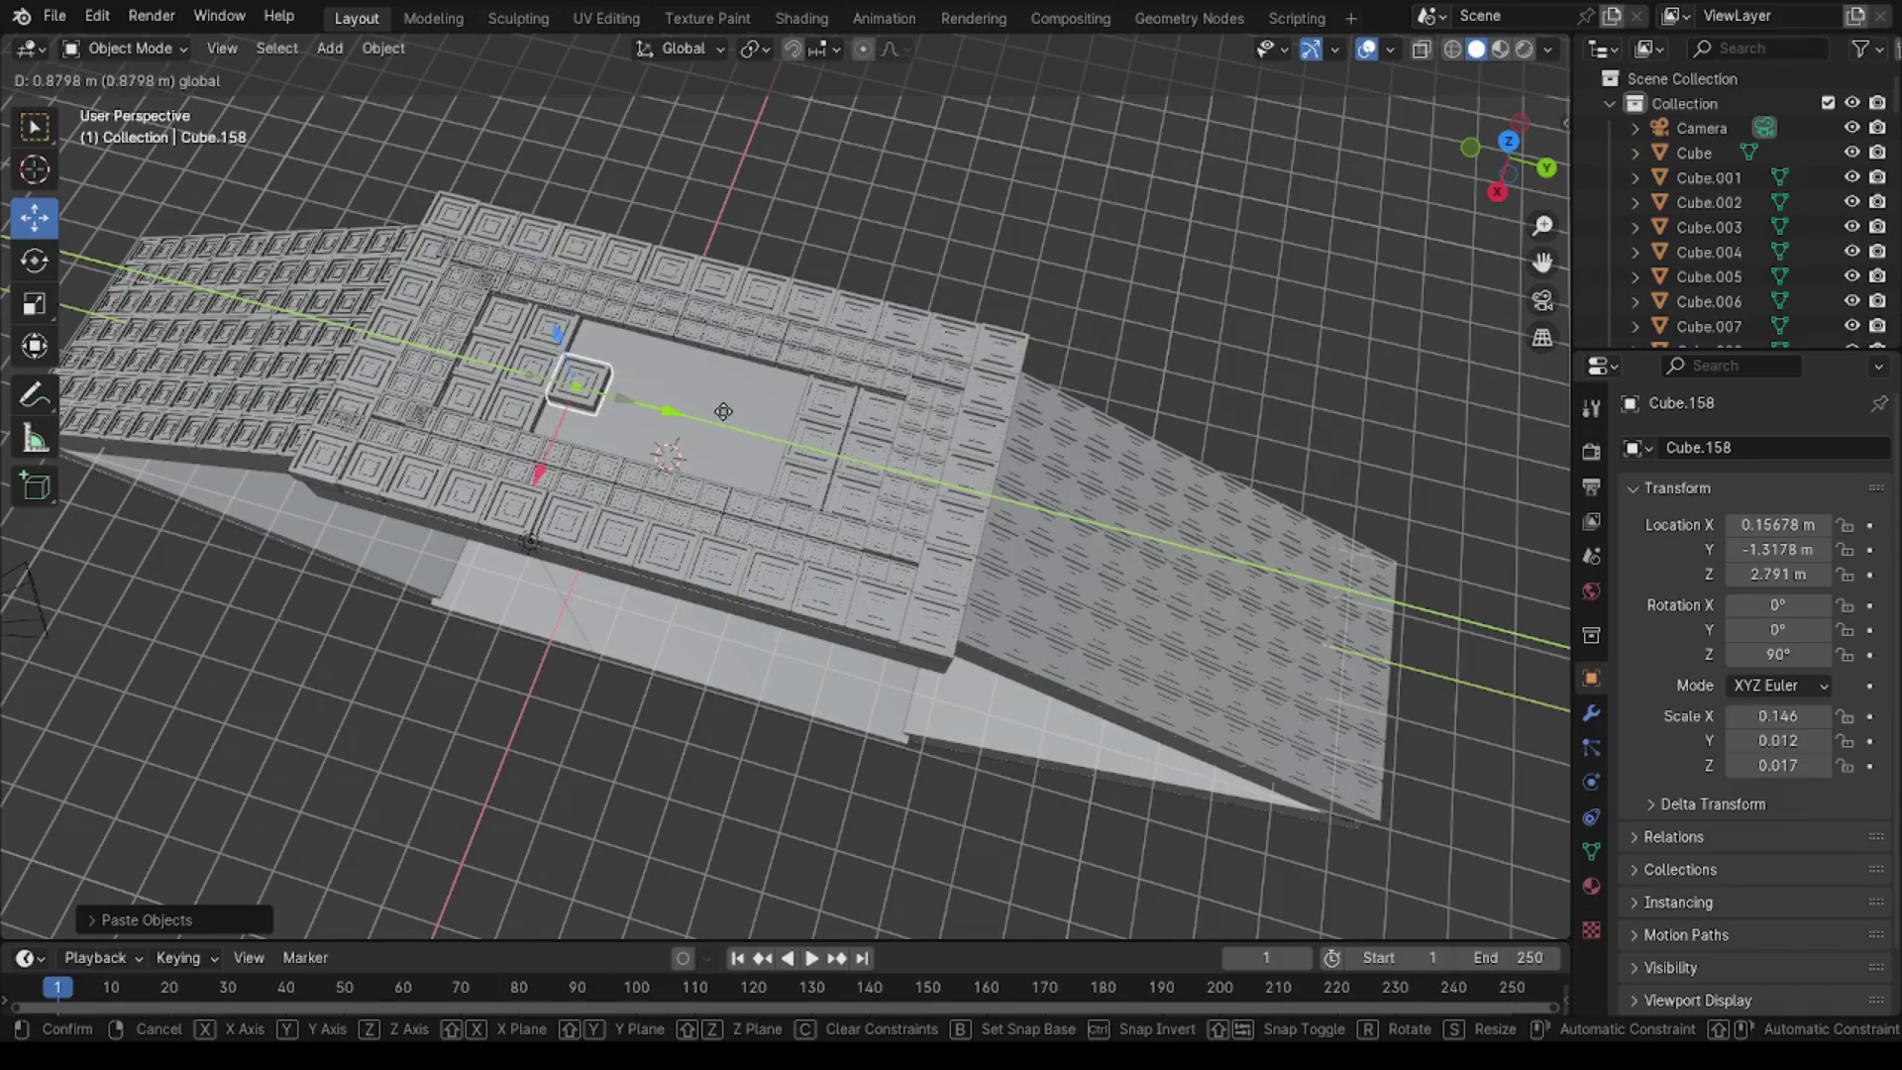
Step: Confirm the pasted detail tile's position and enlarge it to its final size
left_click(723, 411)
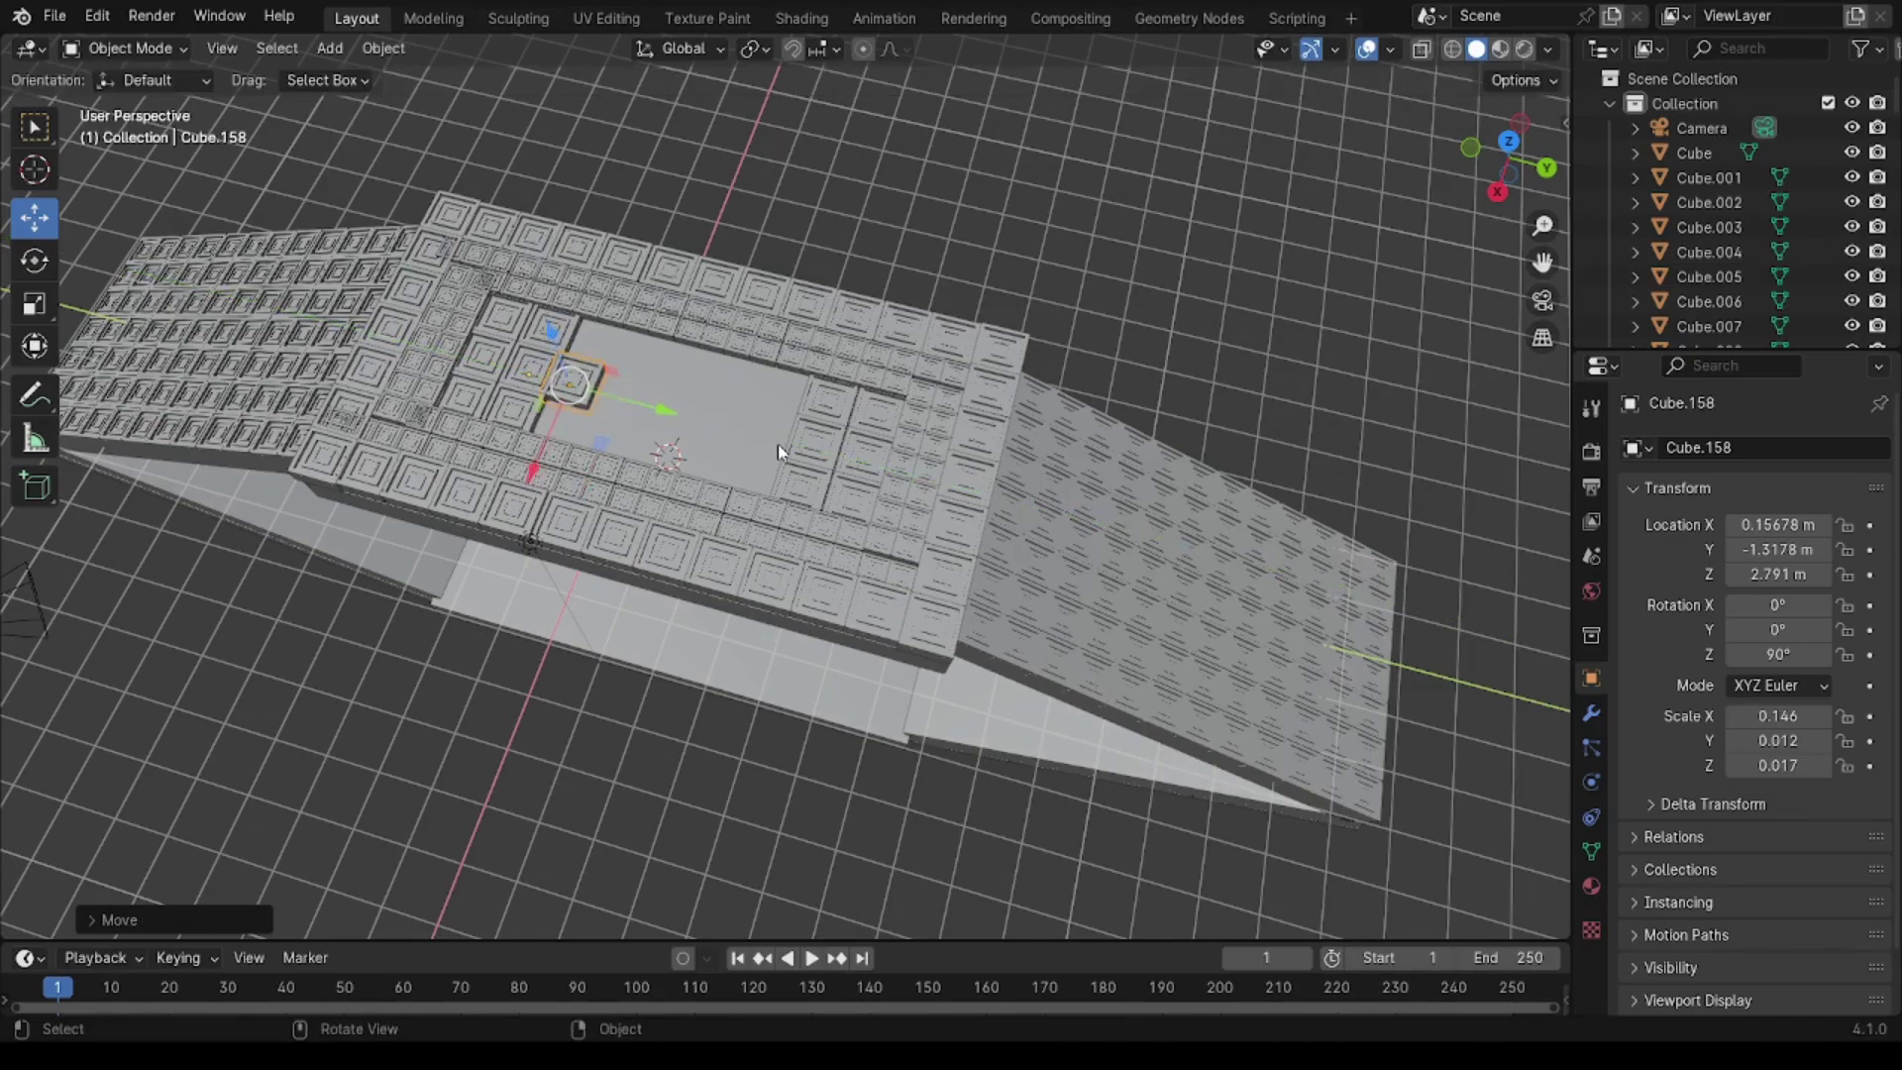
key("s")
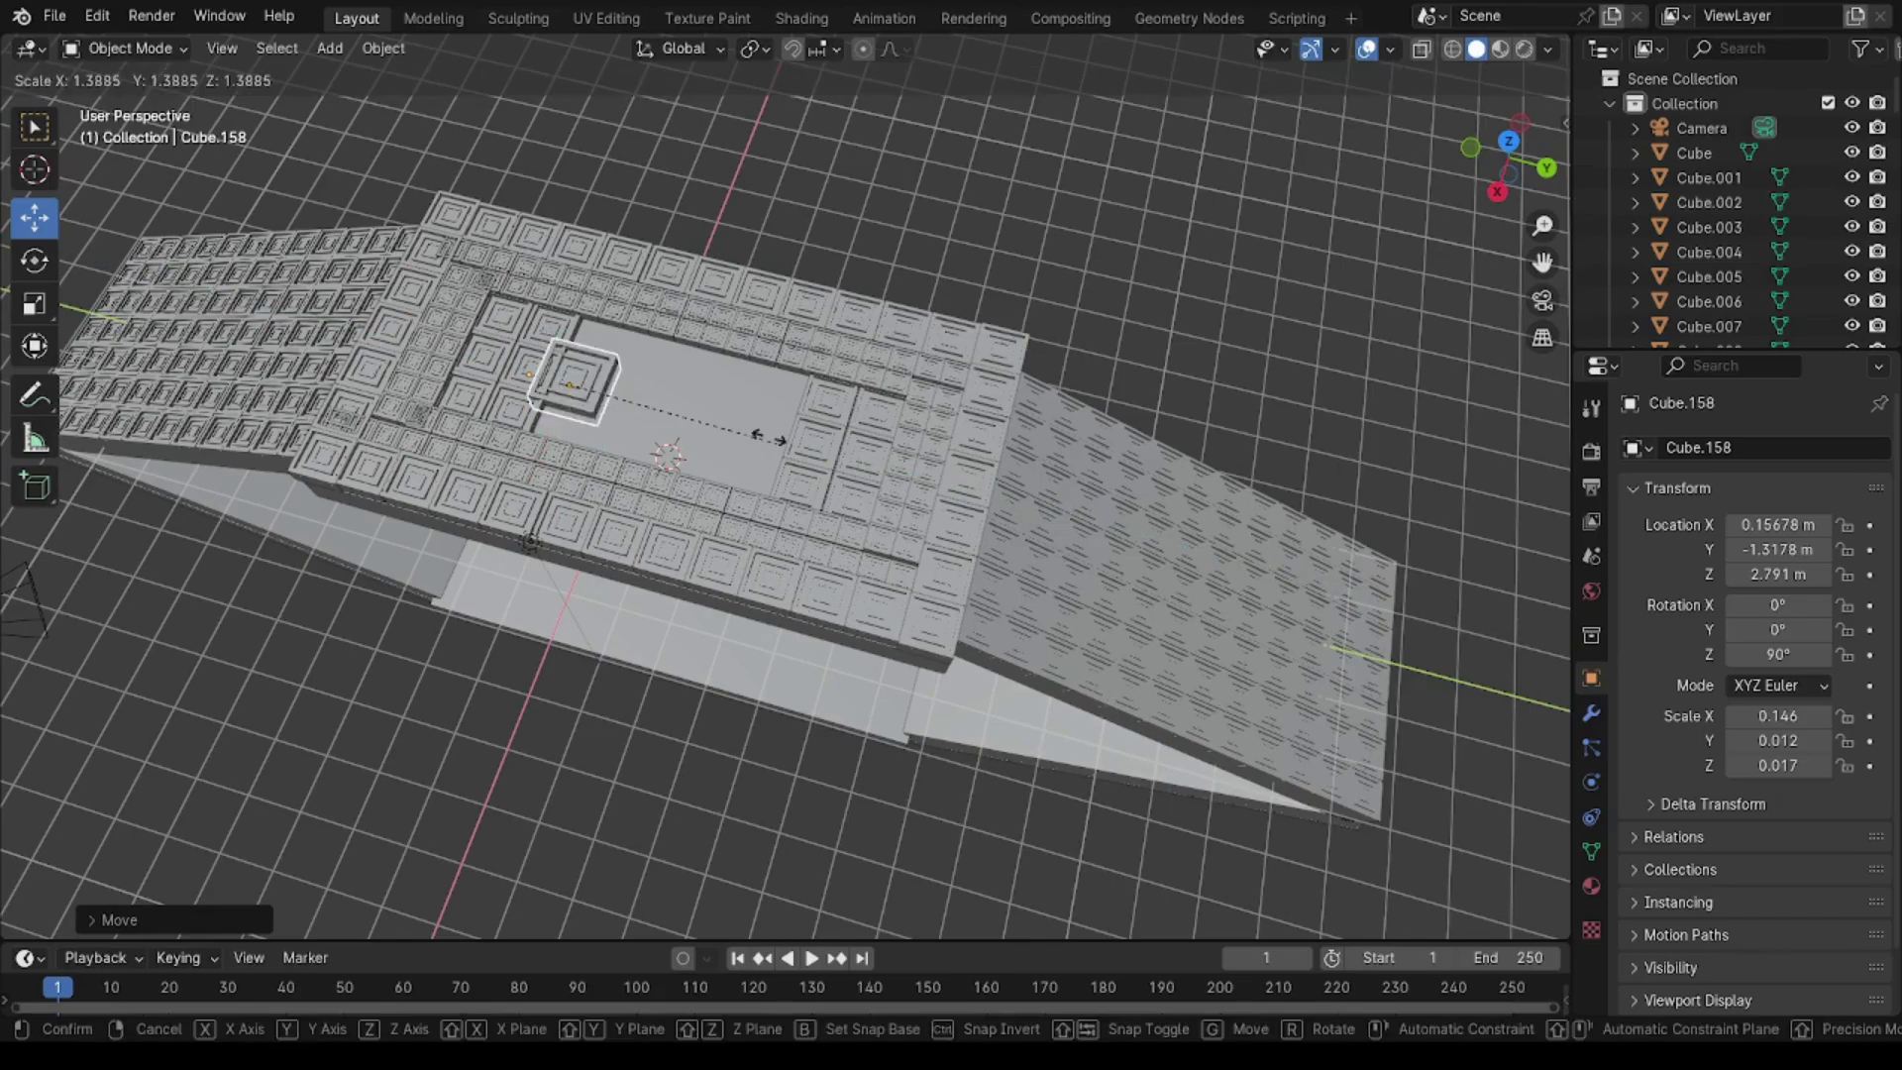
left_click(585, 385)
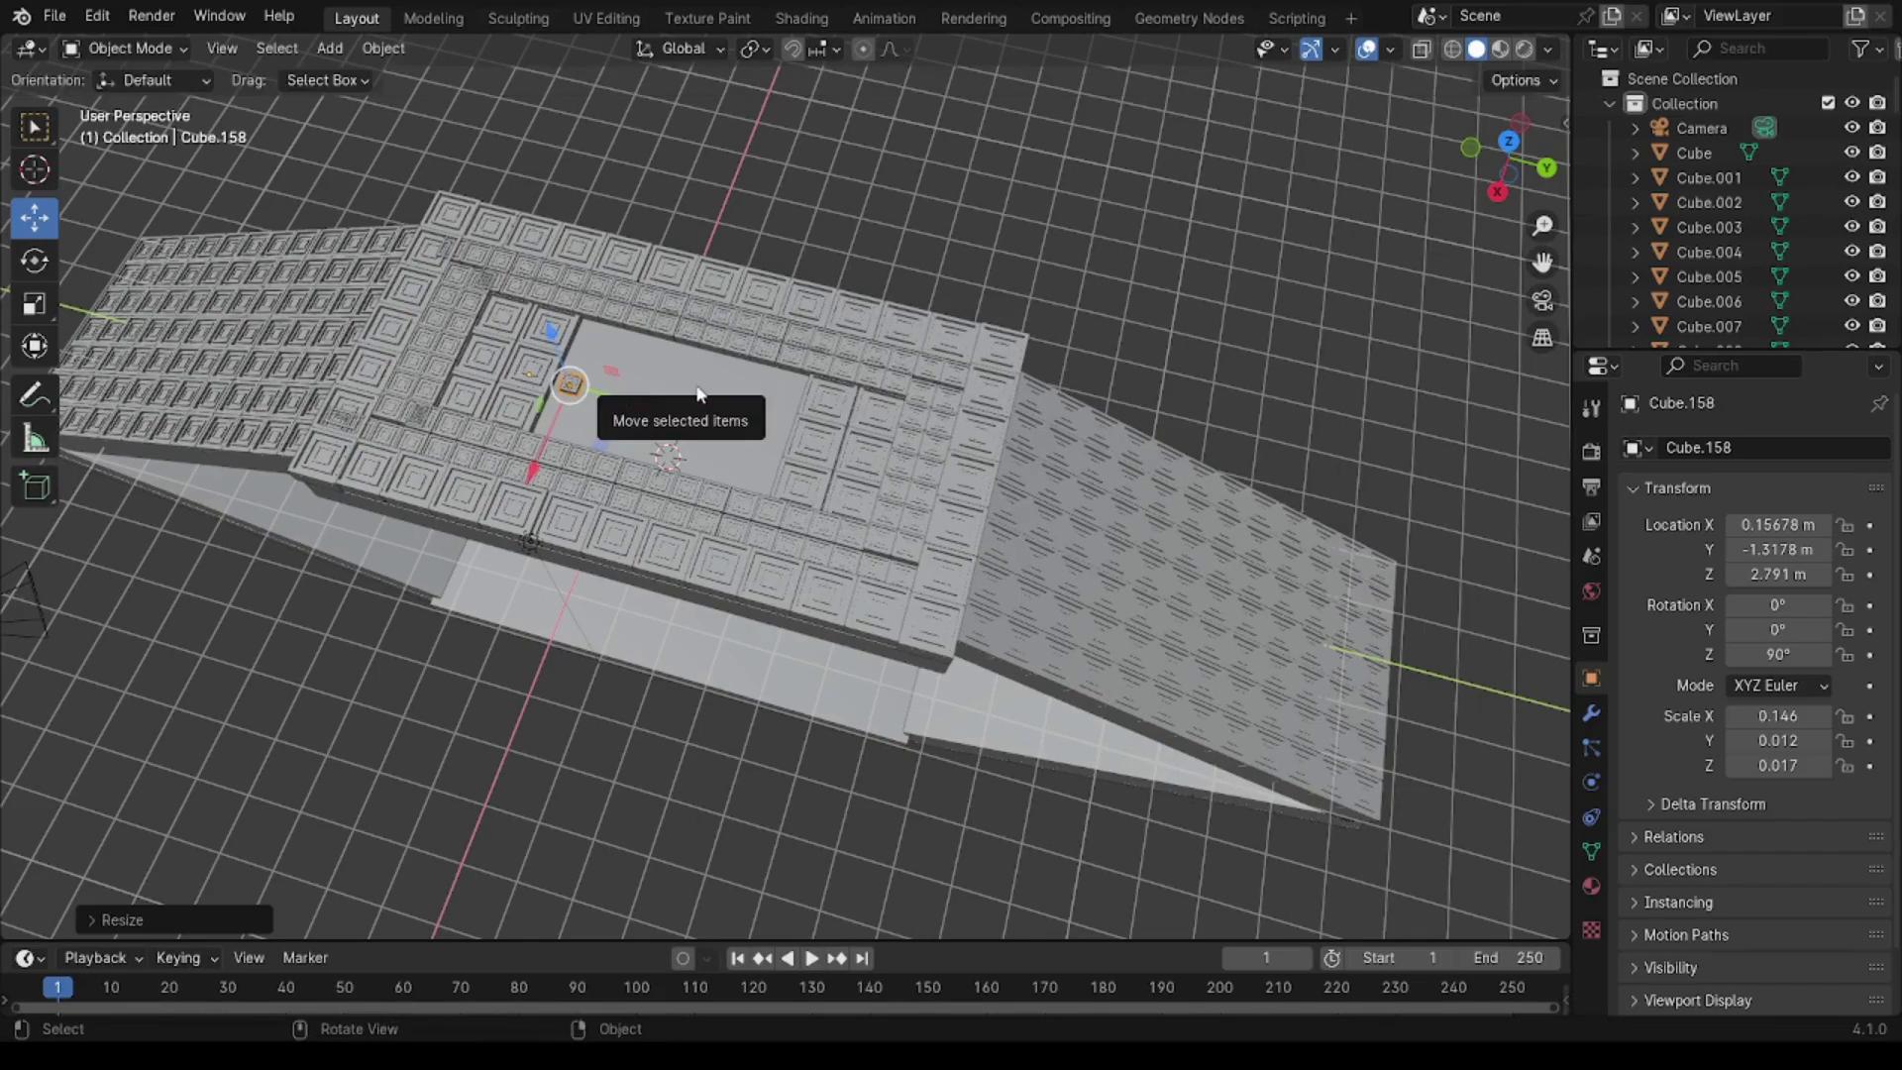
Step: Duplicate the detail piece and slide the copy along Y across the recessed panel
key("ctrl+c")
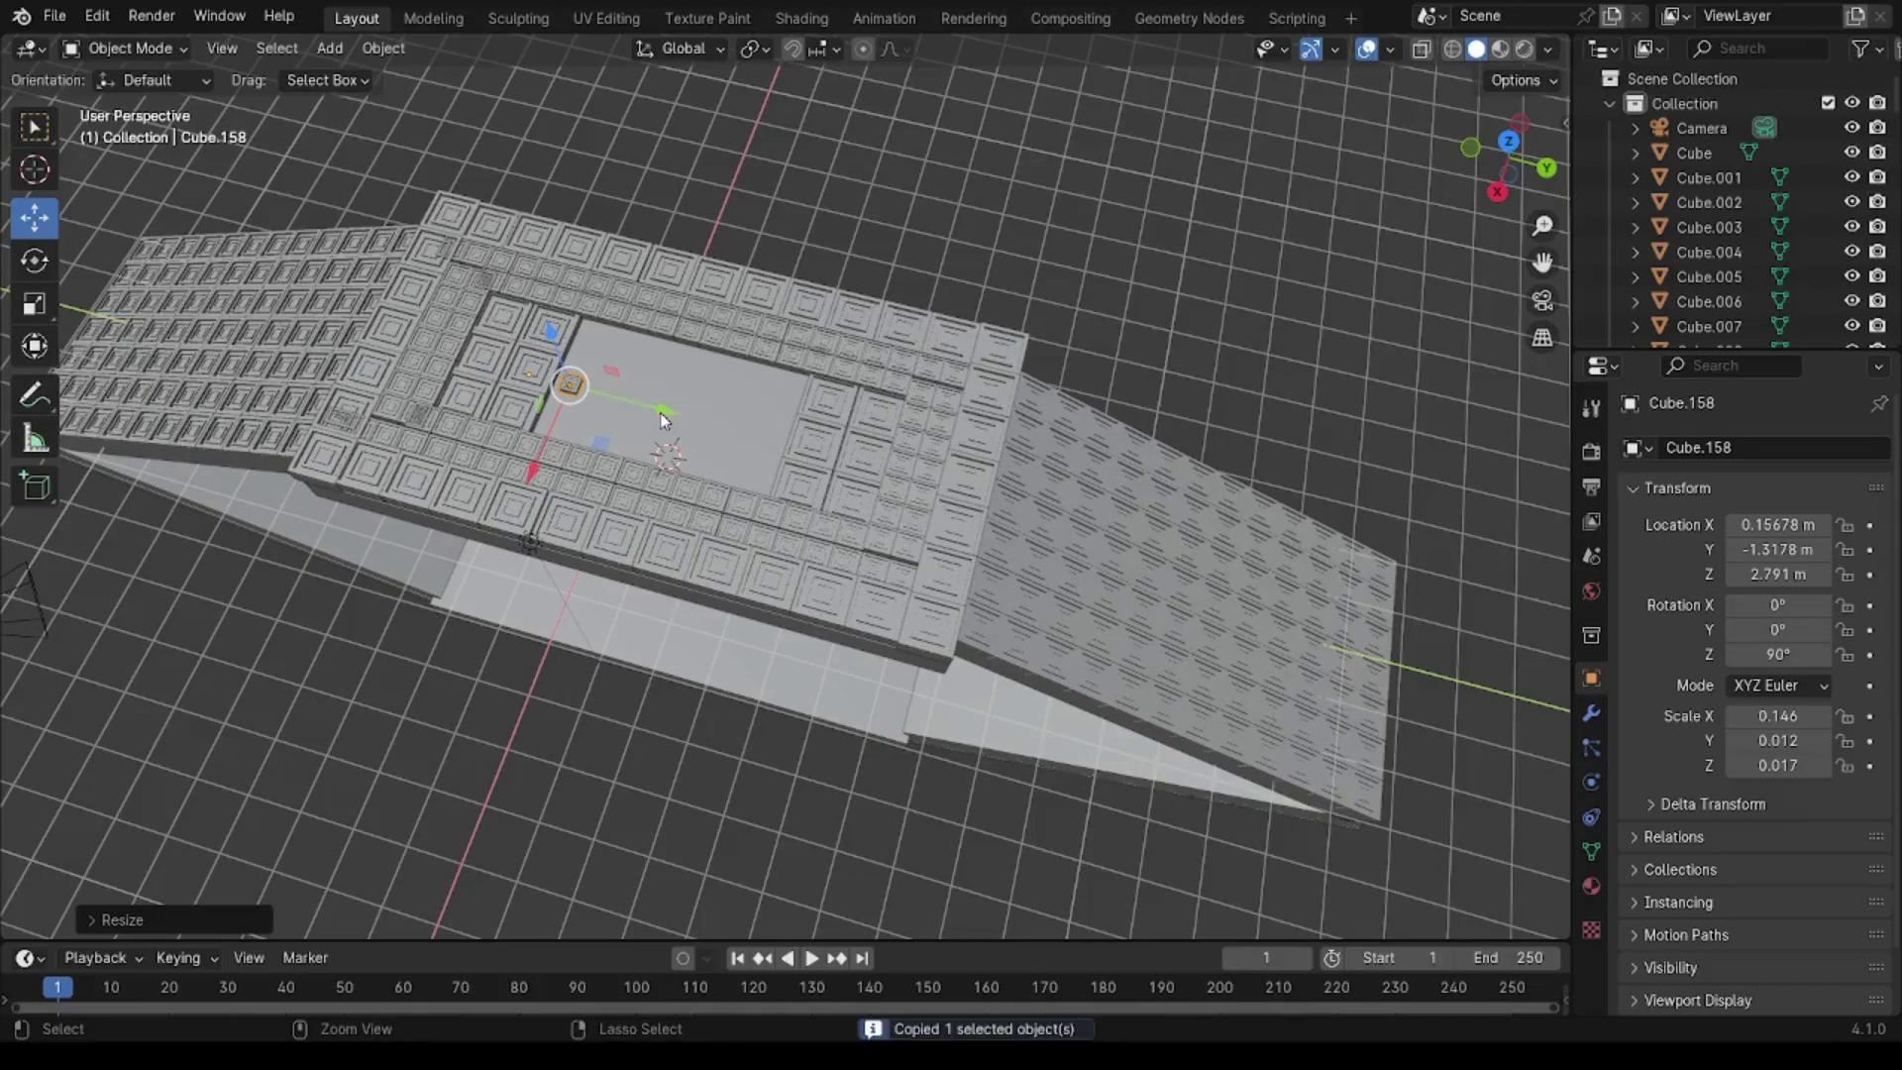
key("ctrl+v")
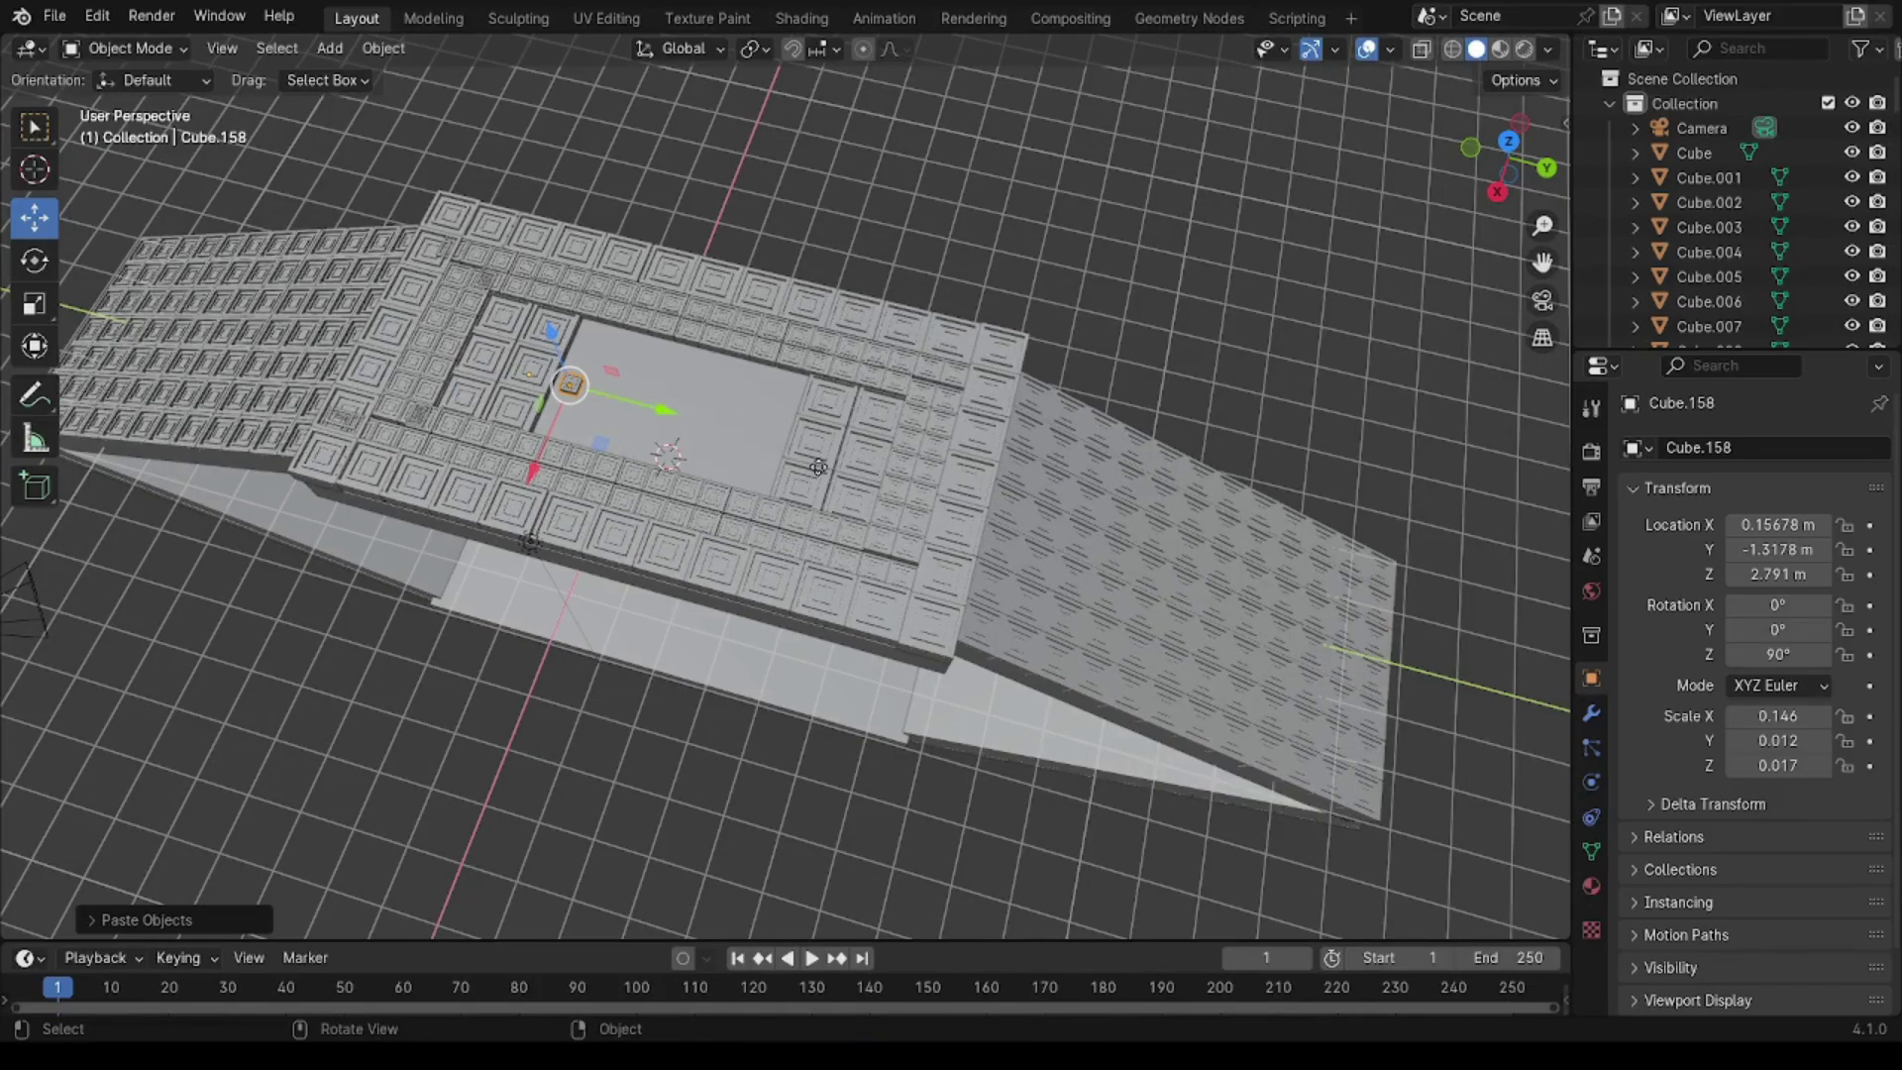
key("g")
key("y")
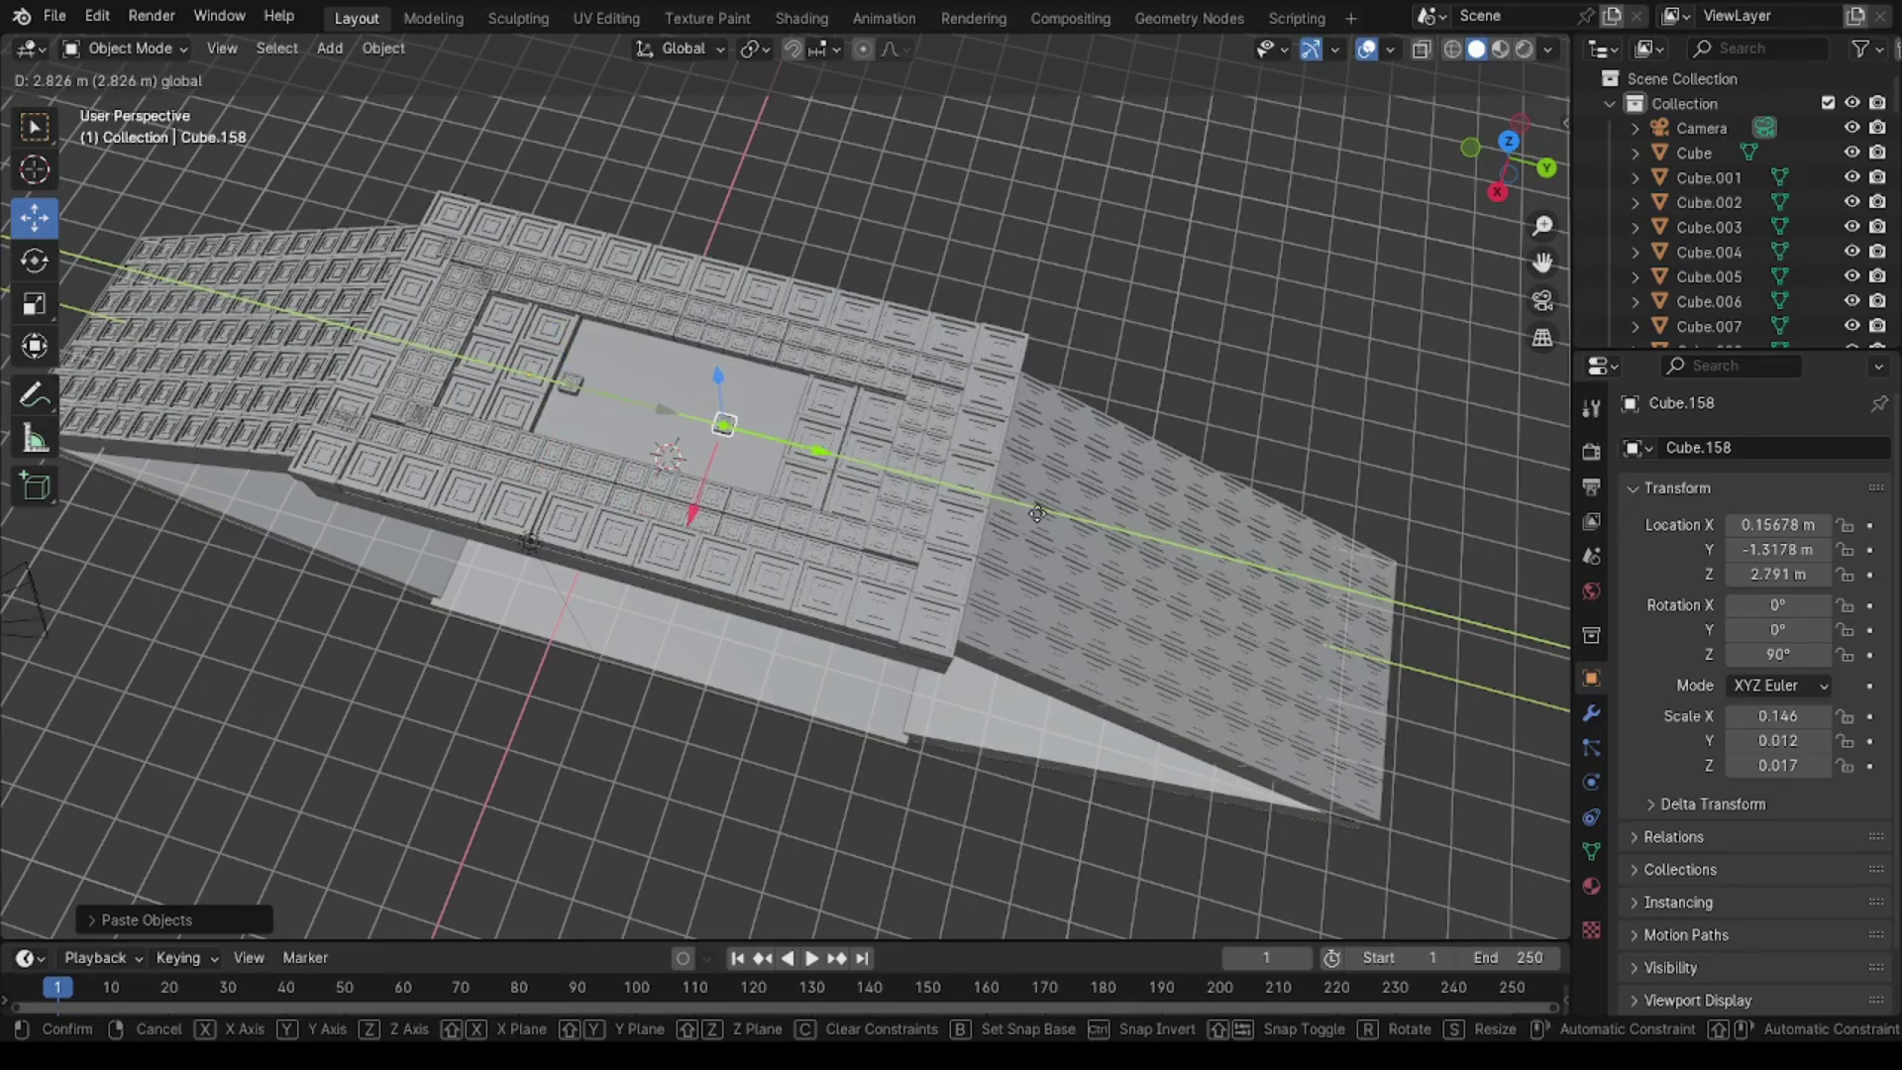
left_click(1143, 293)
key("ctrl+z")
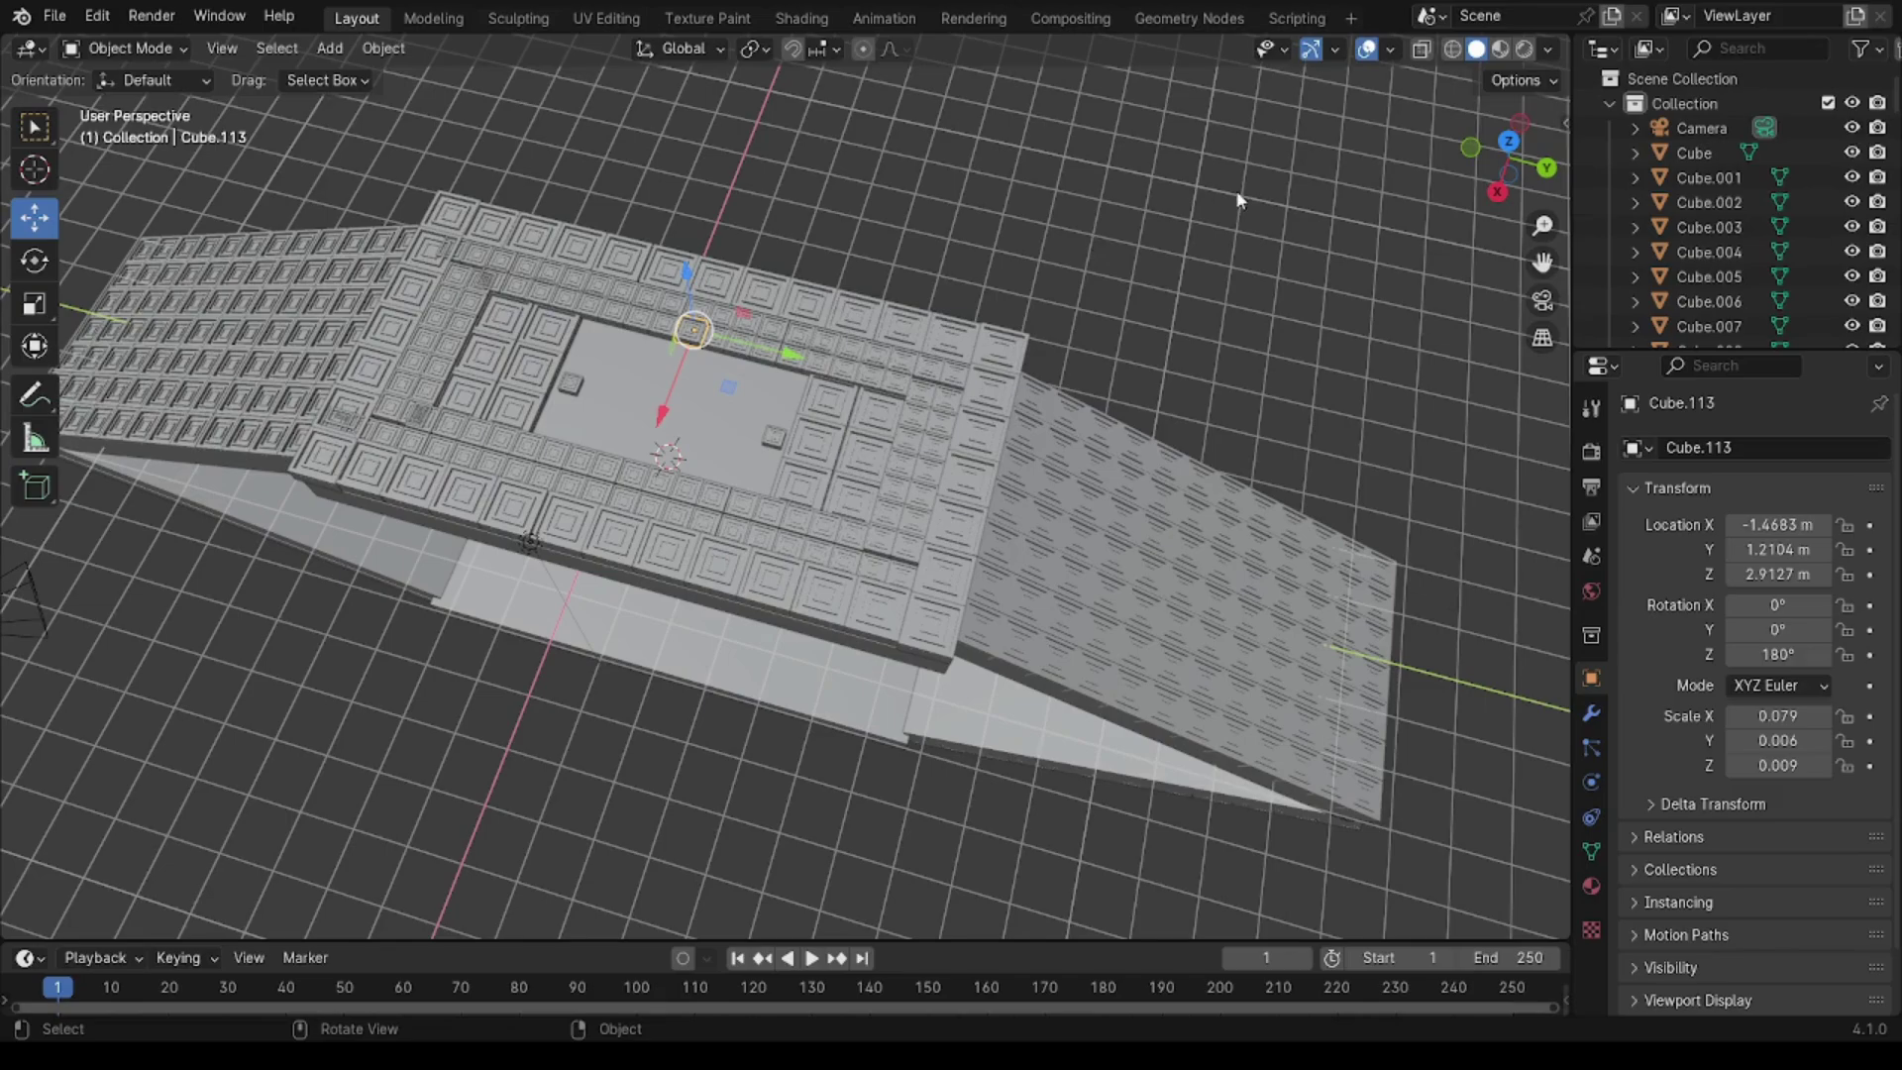
Step: Duplicate Cube.113, shrink the copy, and nudge it along X and Y
key("ctrl+c")
key("ctrl+v")
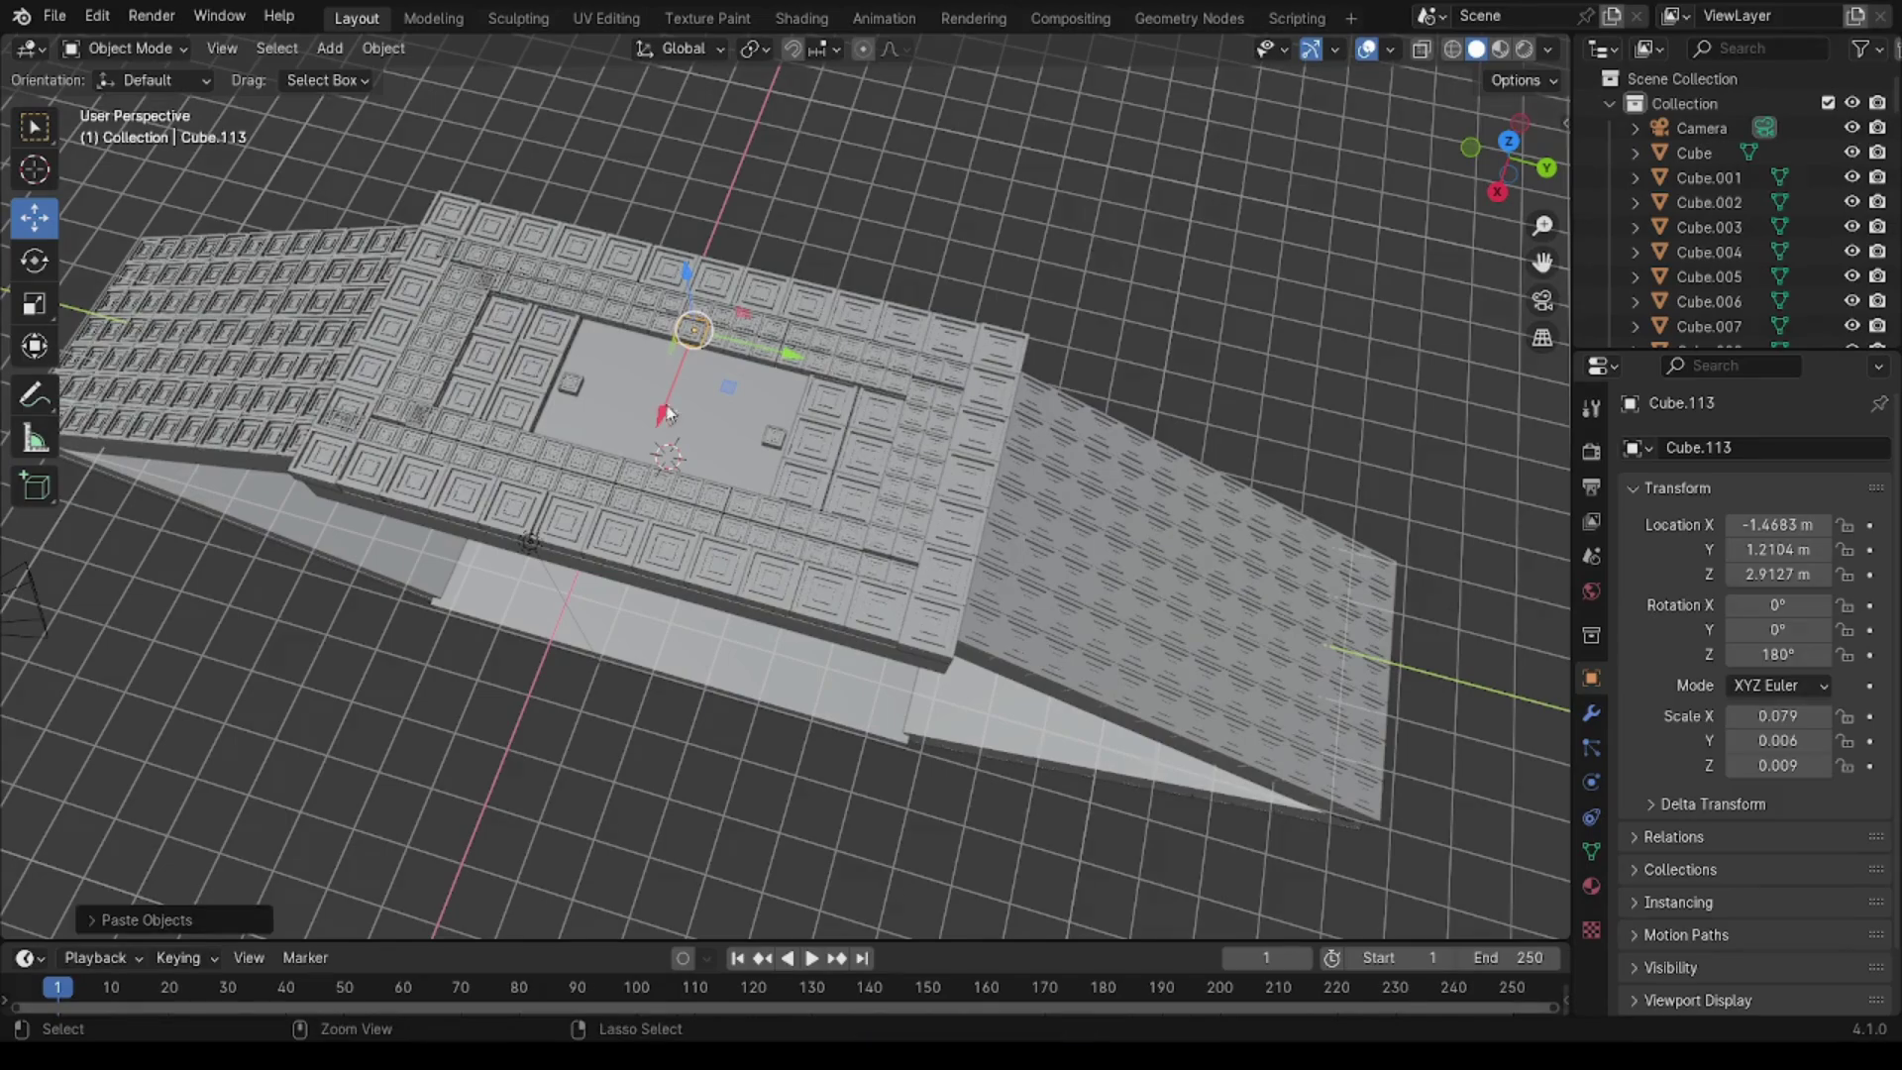
left_click_drag(664, 416, 663, 446)
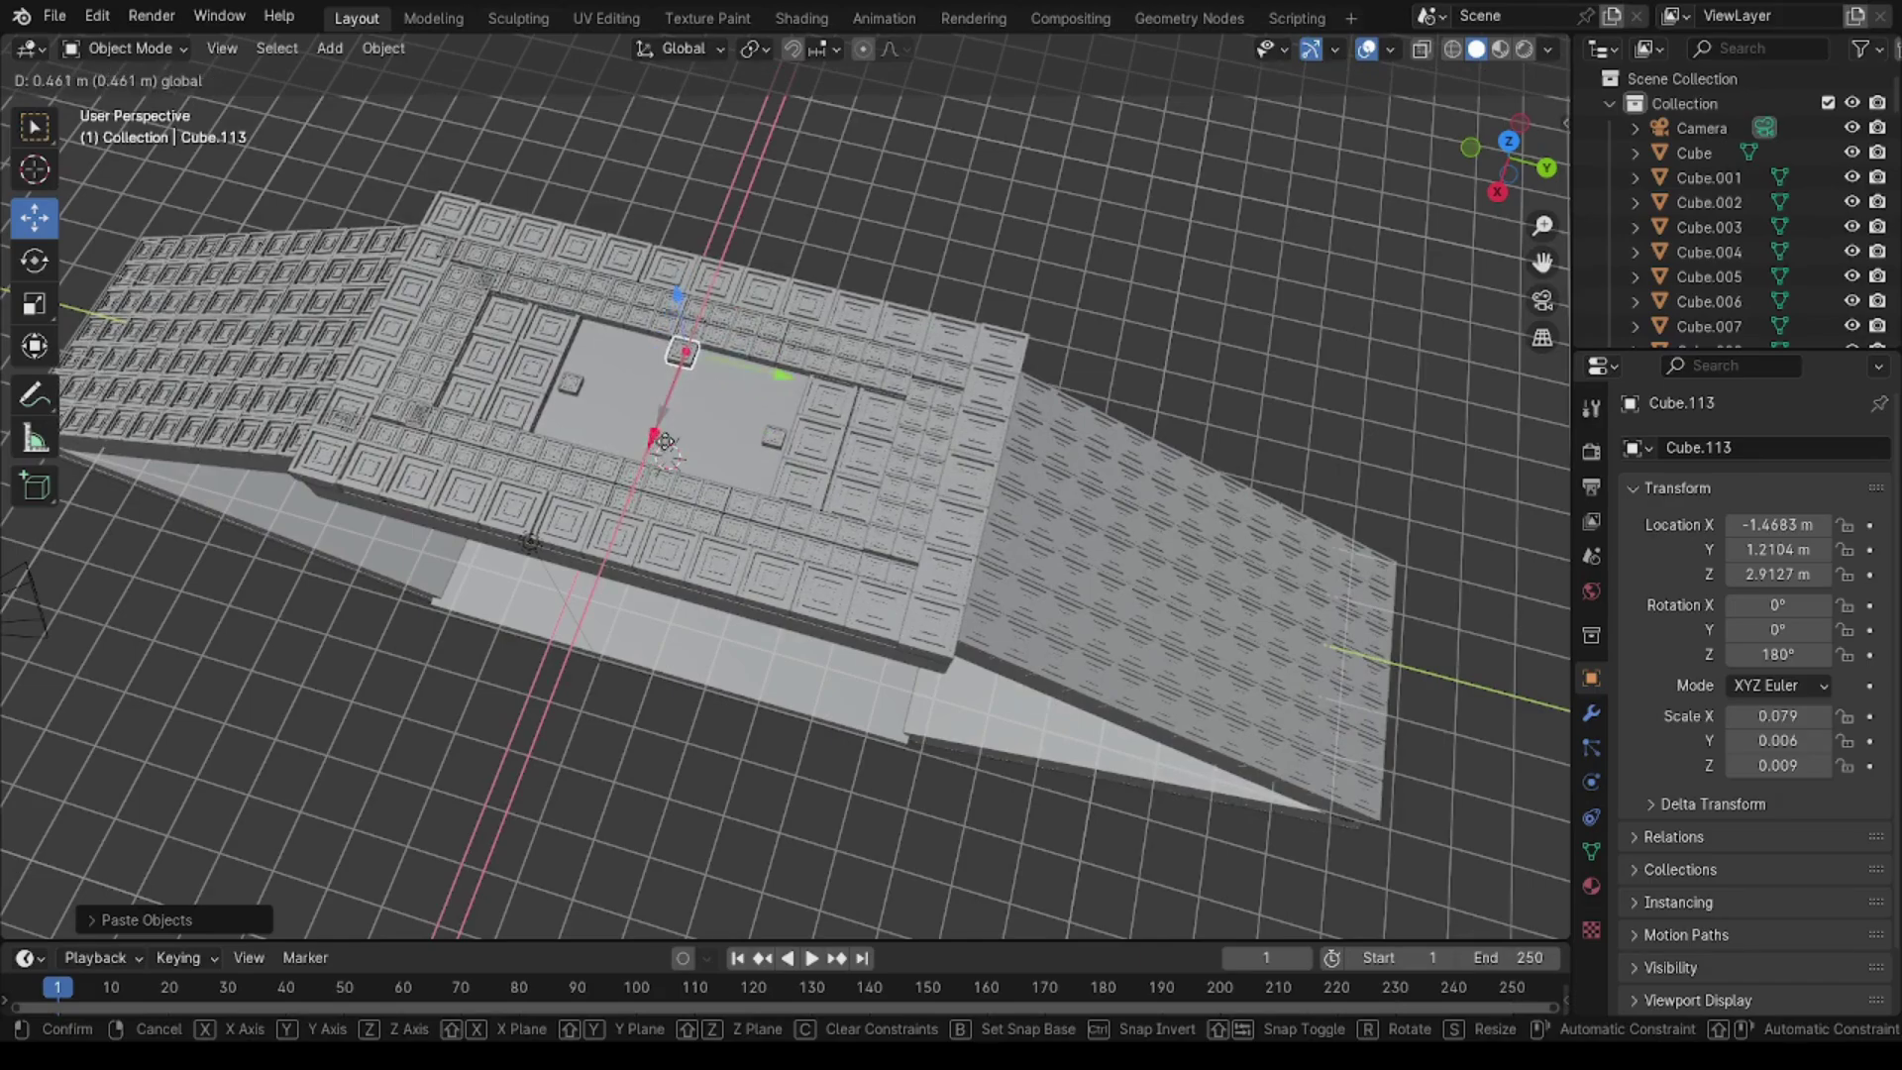
left_click_drag(663, 445, 664, 448)
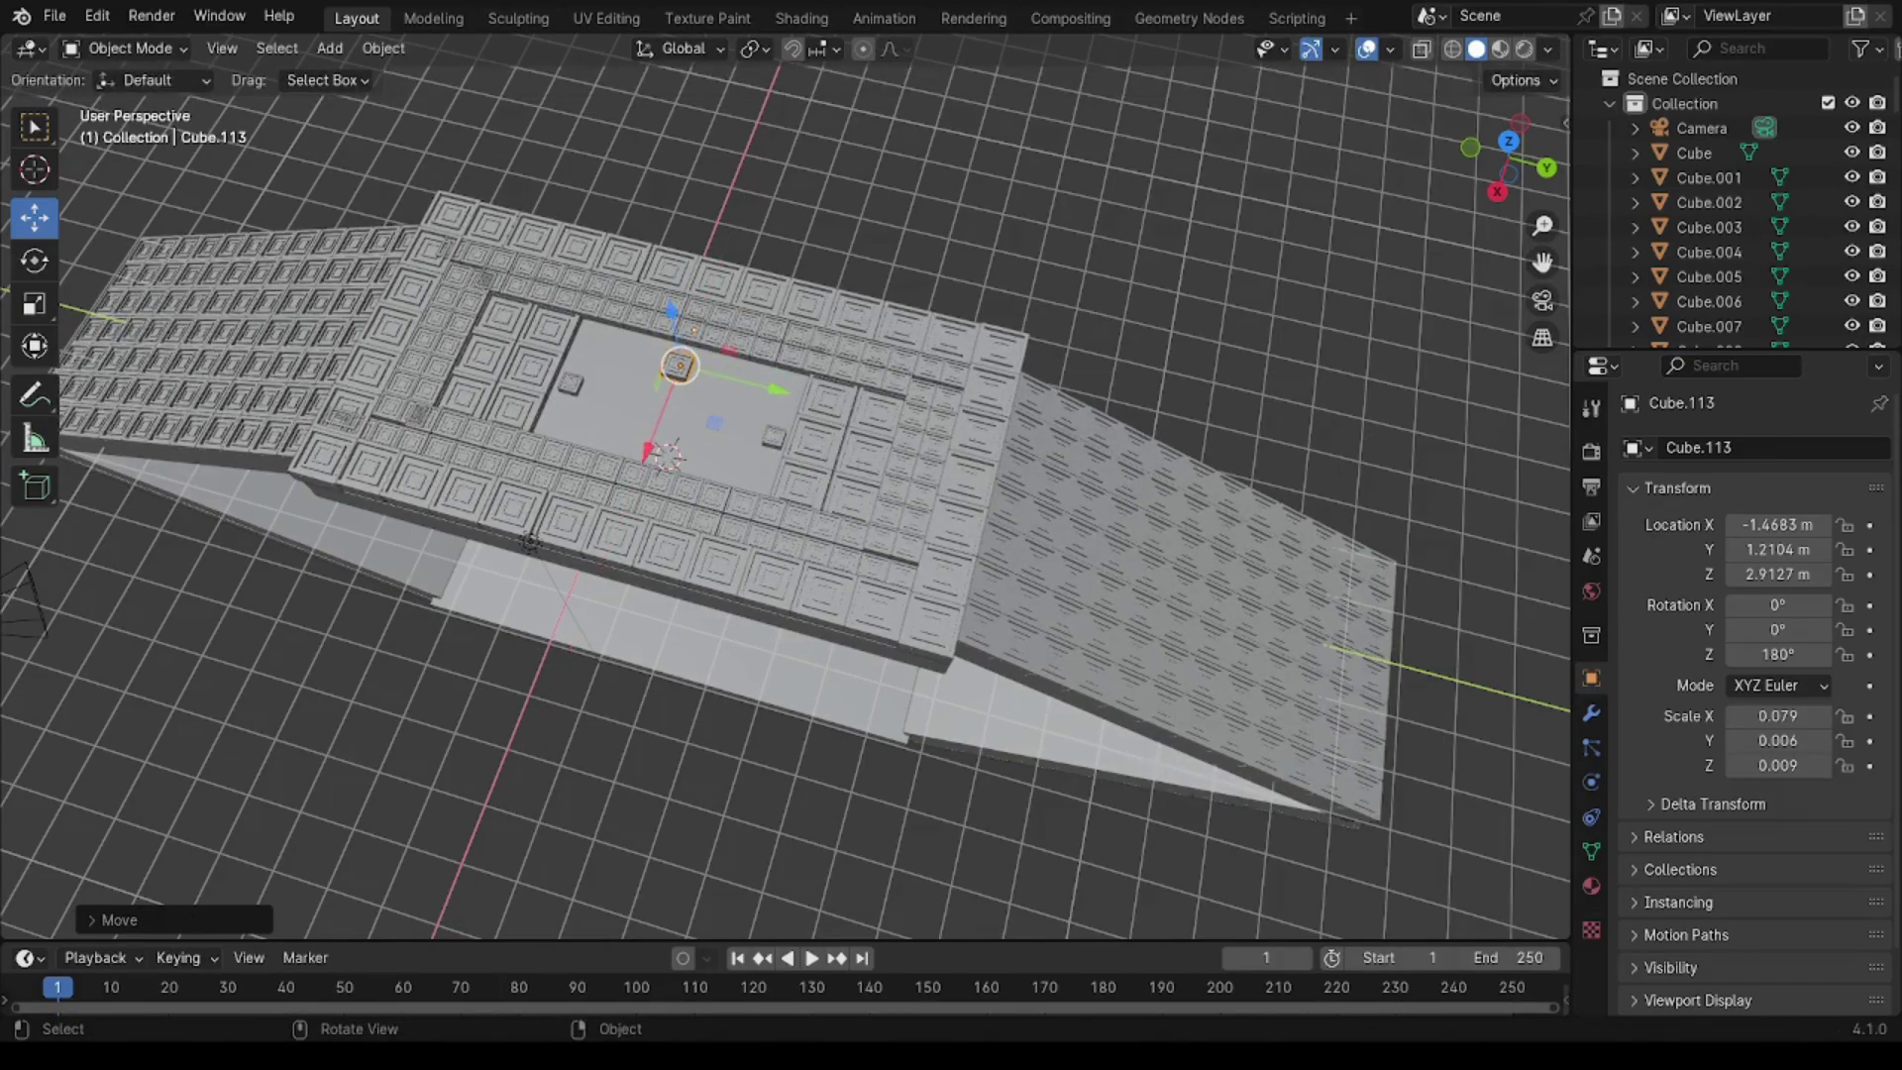
key("s")
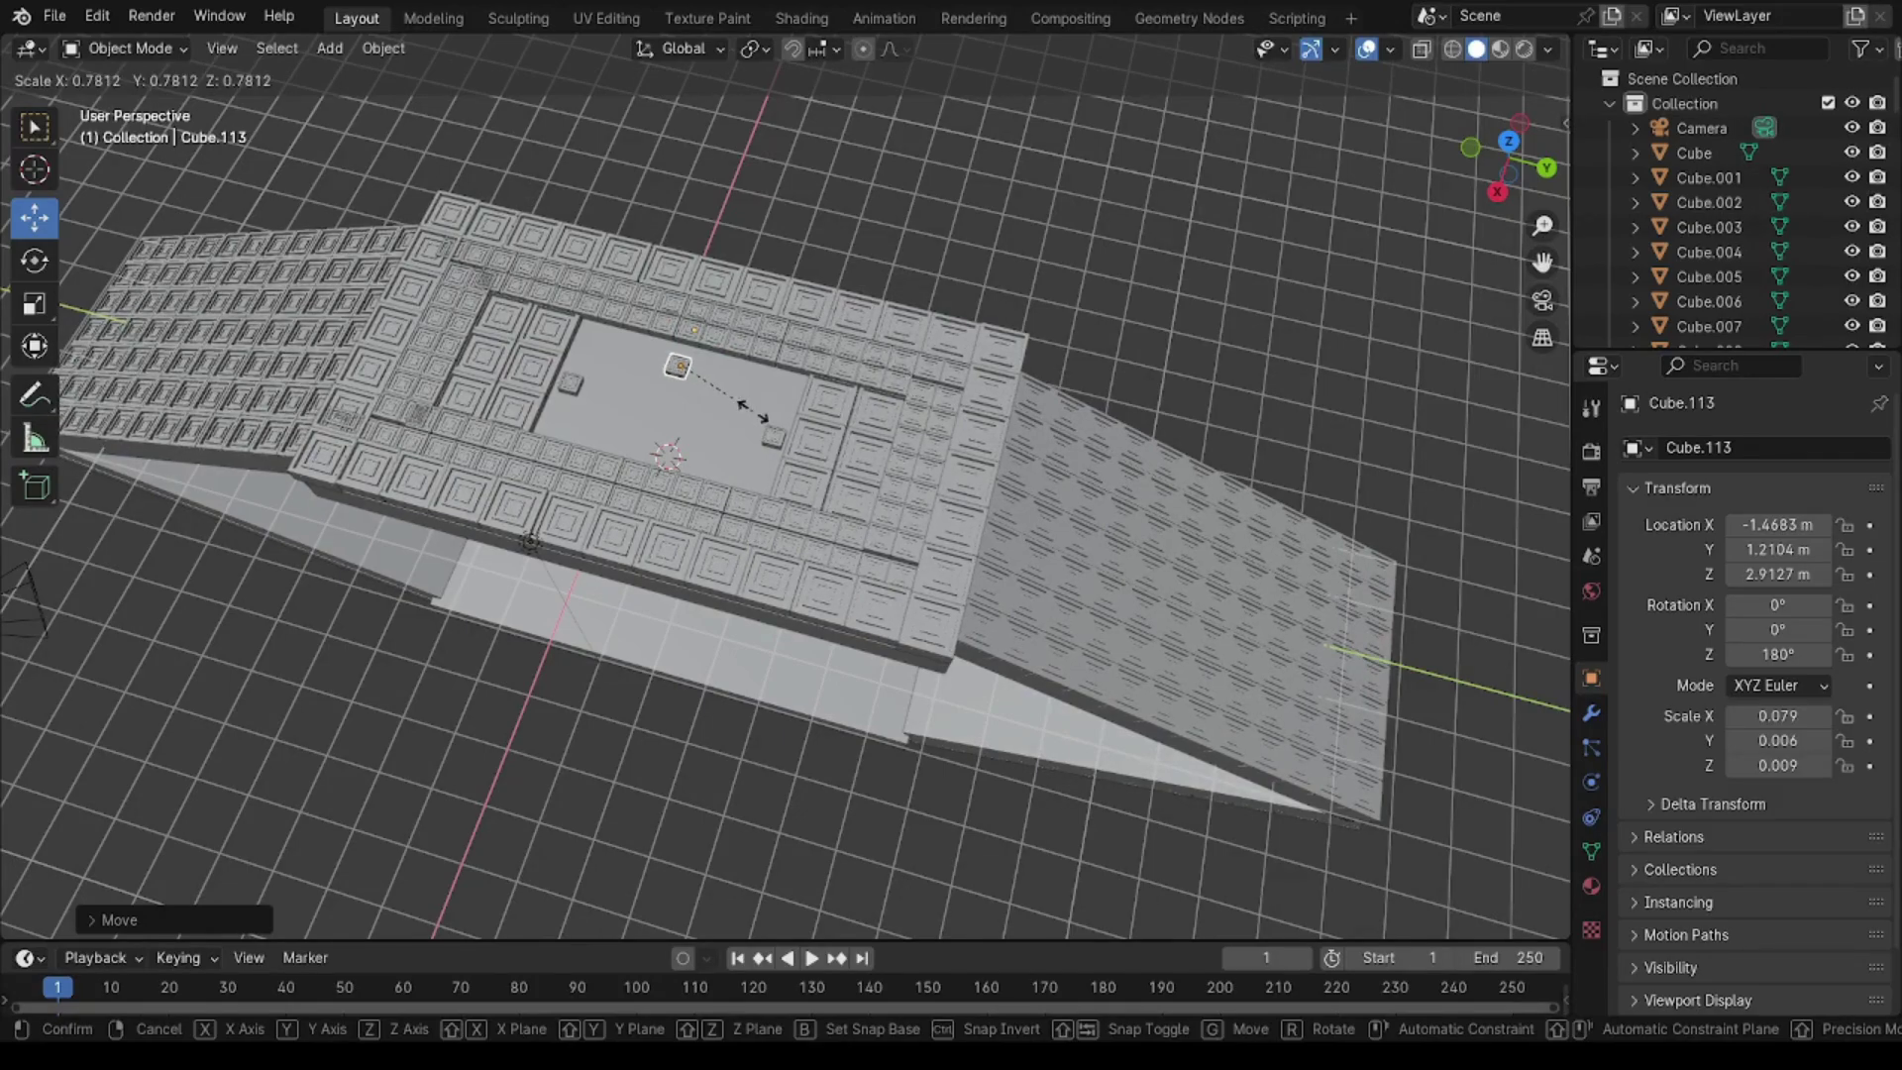
left_click(751, 410)
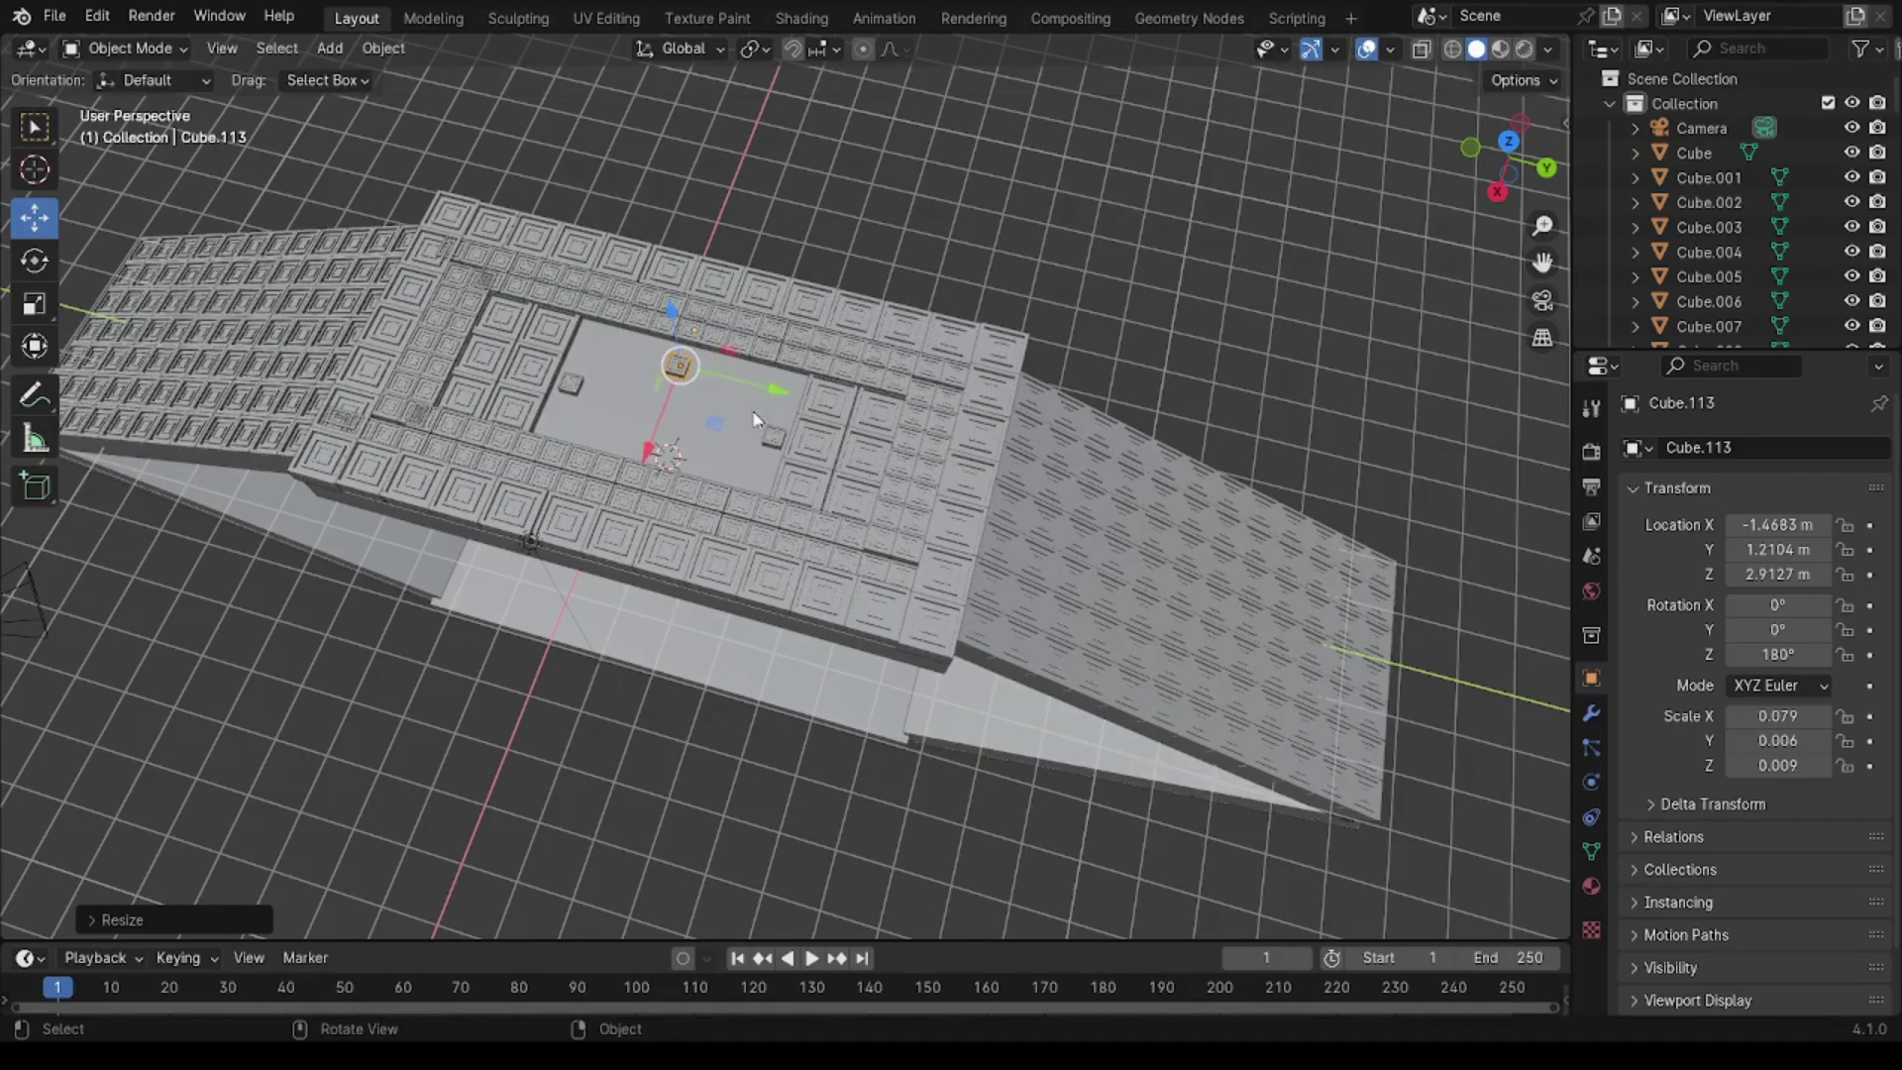
left_click_drag(779, 390, 800, 396)
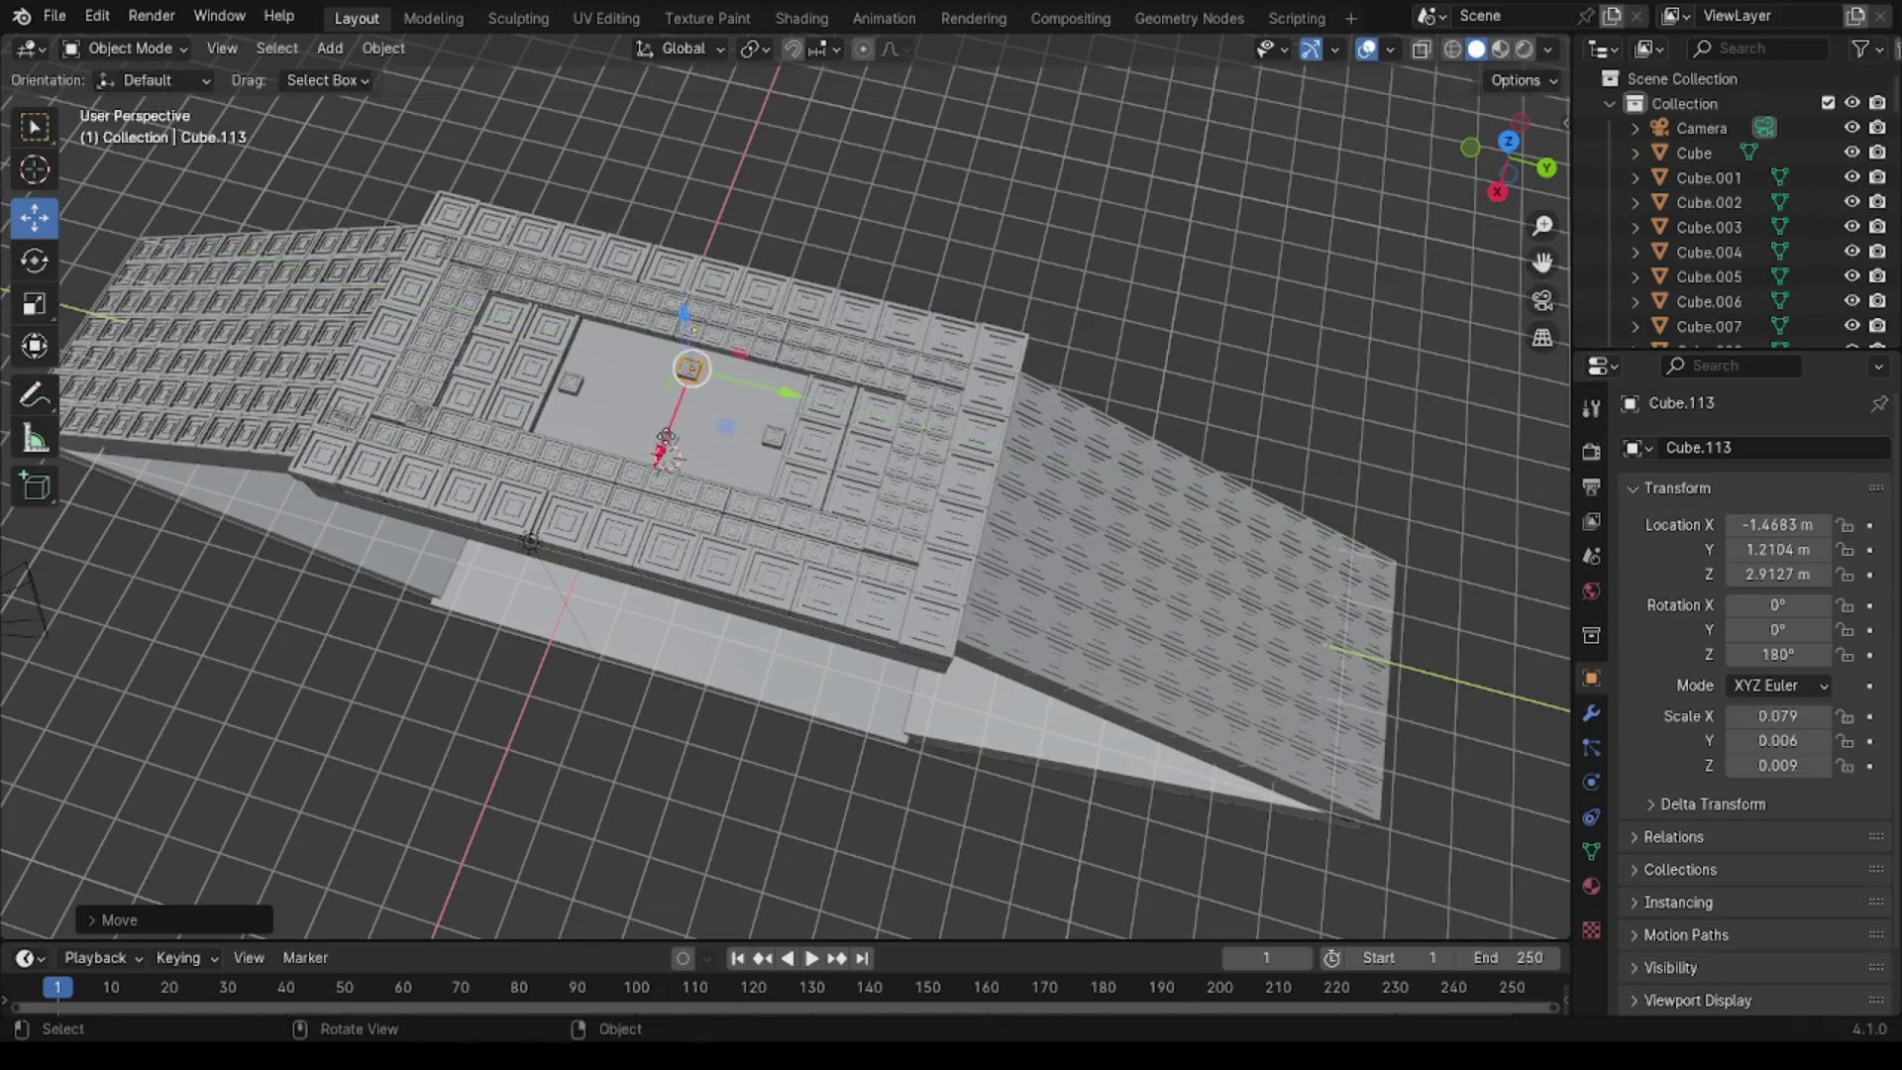
mouse_move(656, 453)
left_mouse_down()
mouse_move(674, 428)
mouse_move(670, 444)
left_mouse_up()
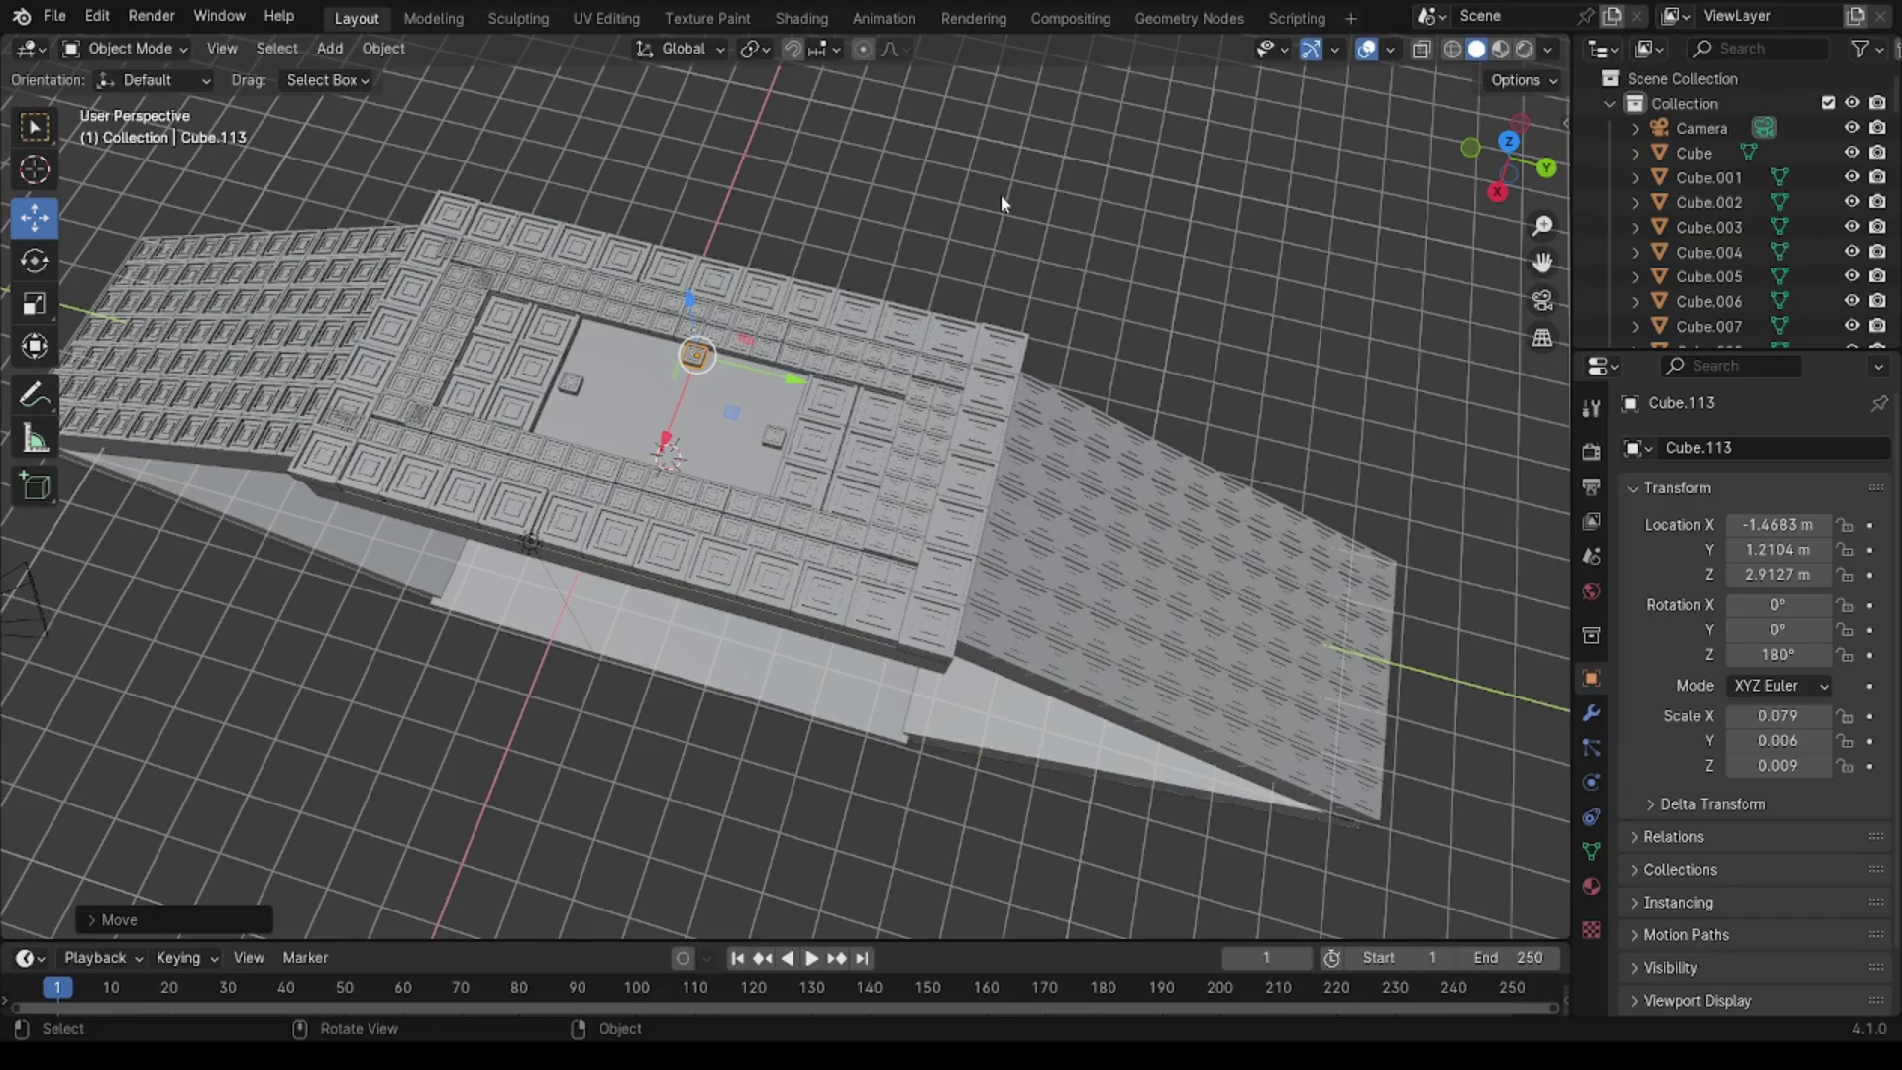
Step: Paste two more detail-piece copies and place them inside the recessed panel
key("ctrl+v")
mouse_move(676, 434)
left_mouse_down()
mouse_move(622, 569)
mouse_move(644, 526)
left_mouse_up()
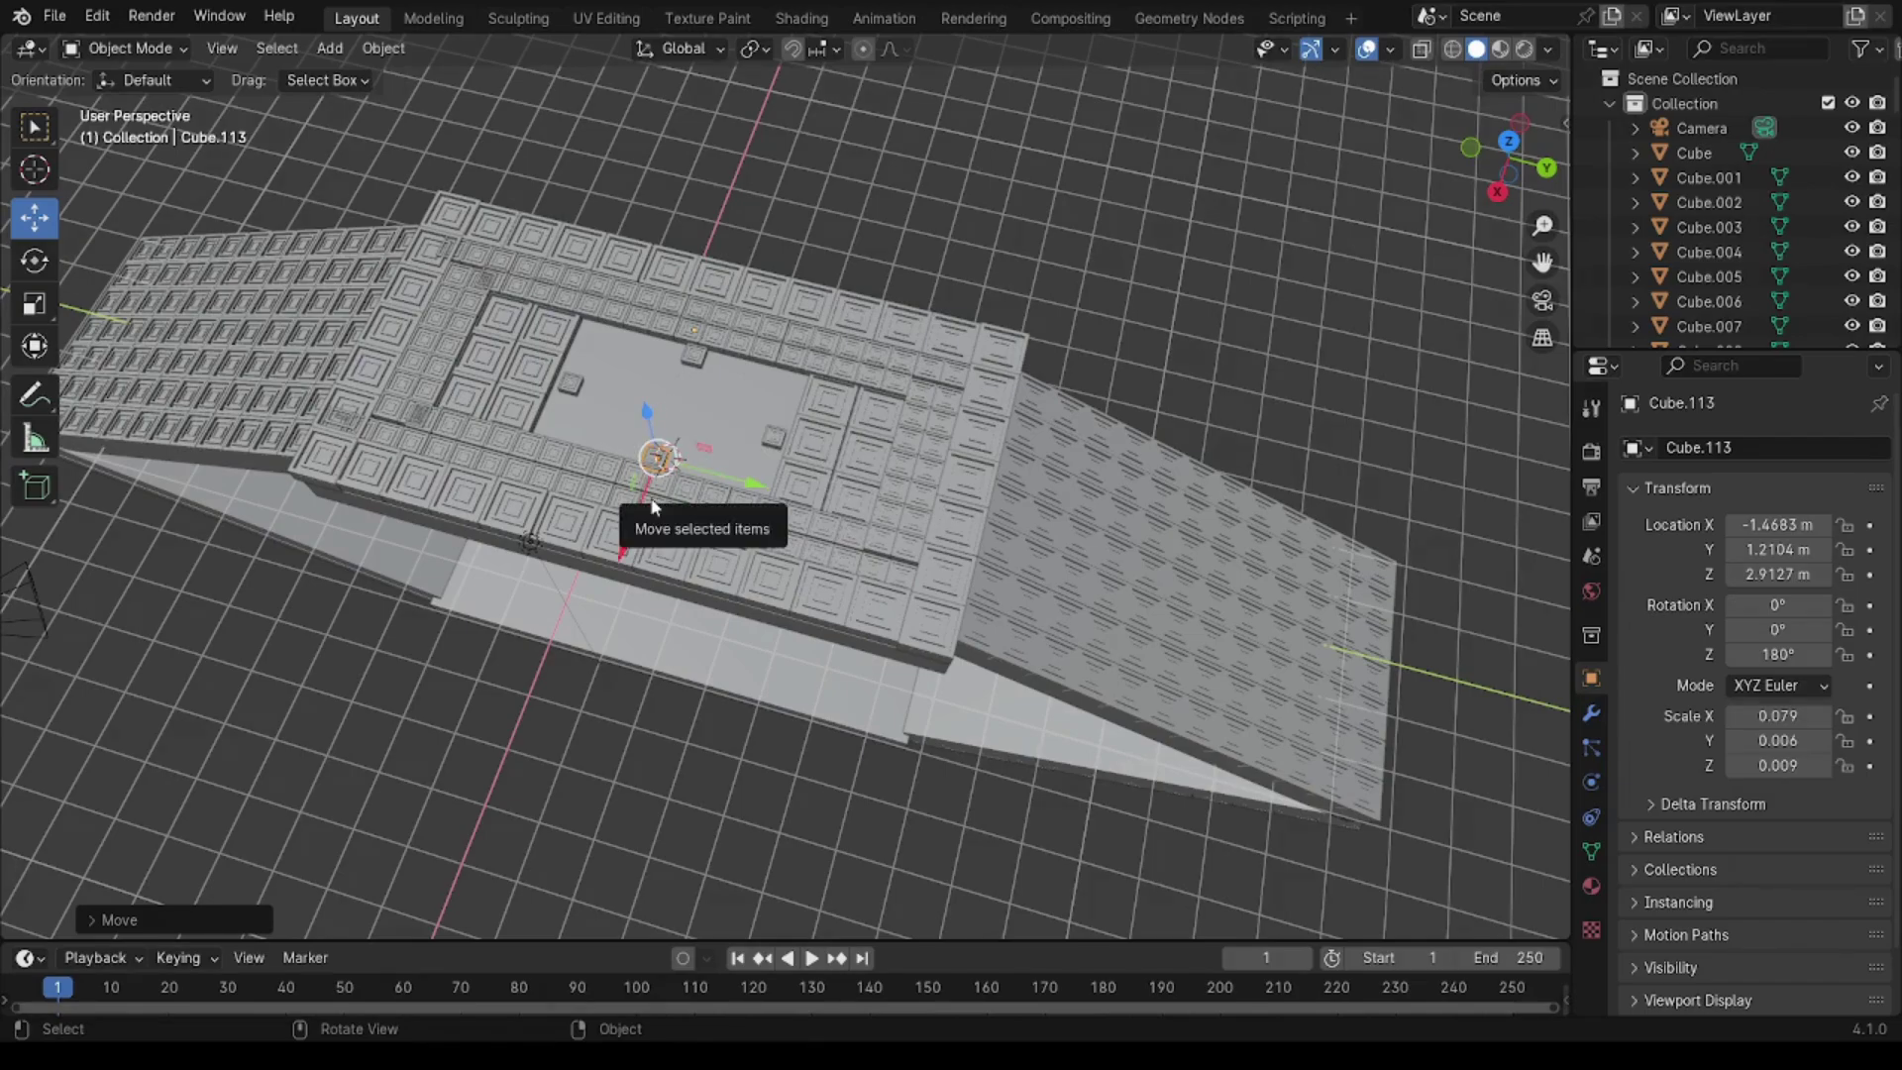
key("ctrl+c")
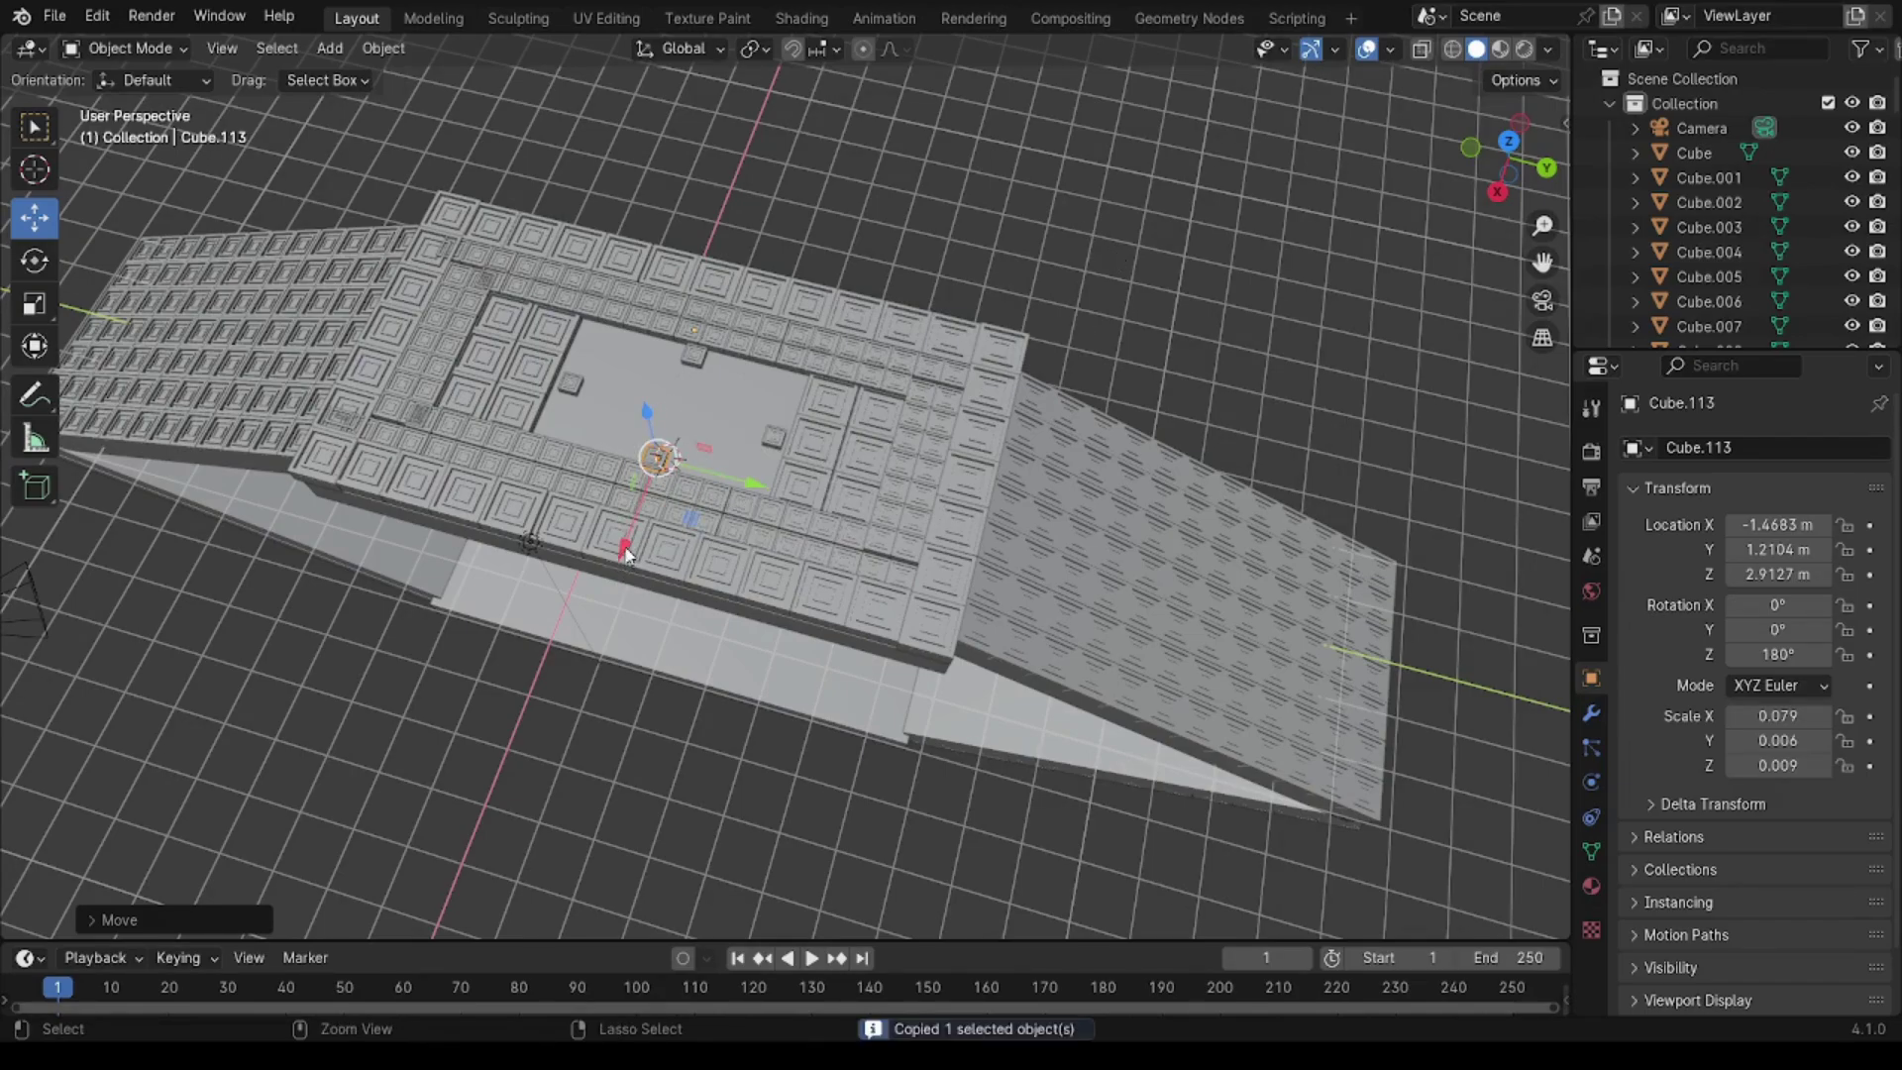
key("ctrl+v")
left_click_drag(626, 555, 668, 461)
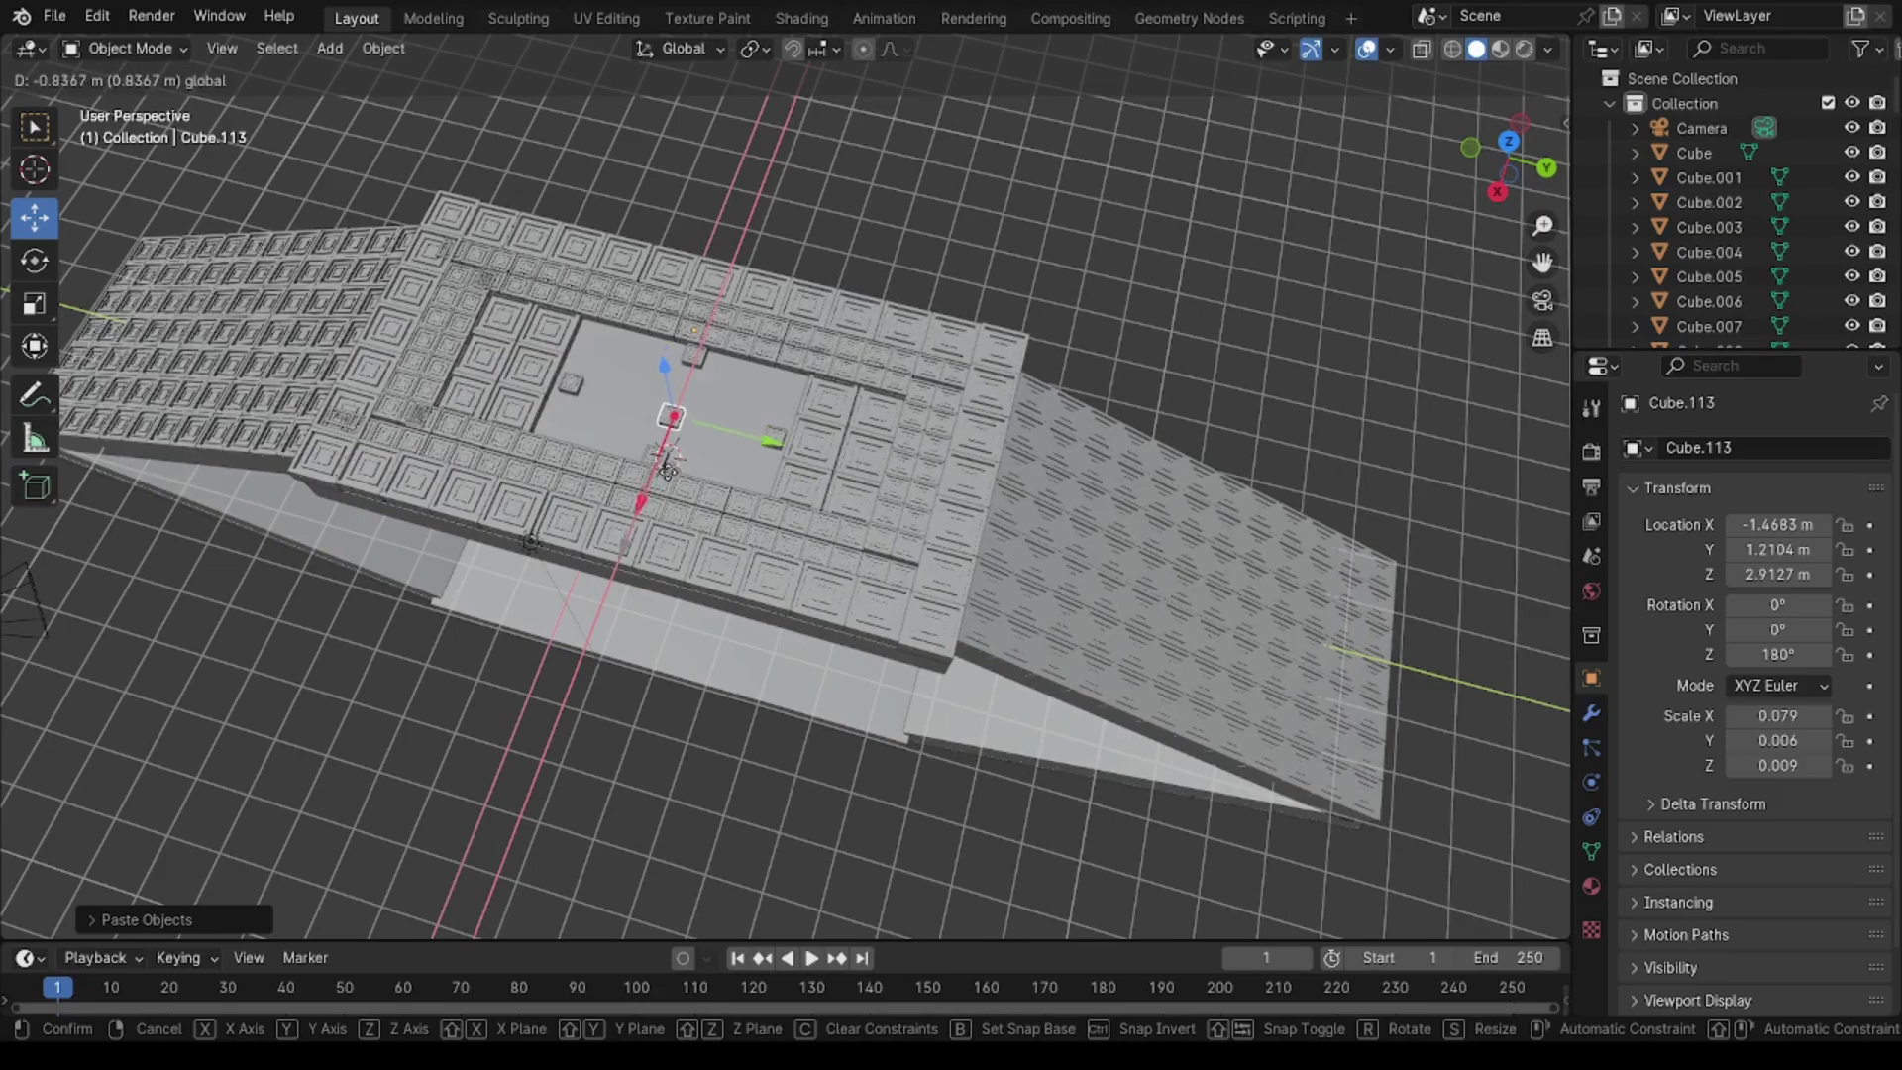
left_click_drag(668, 461, 642, 495)
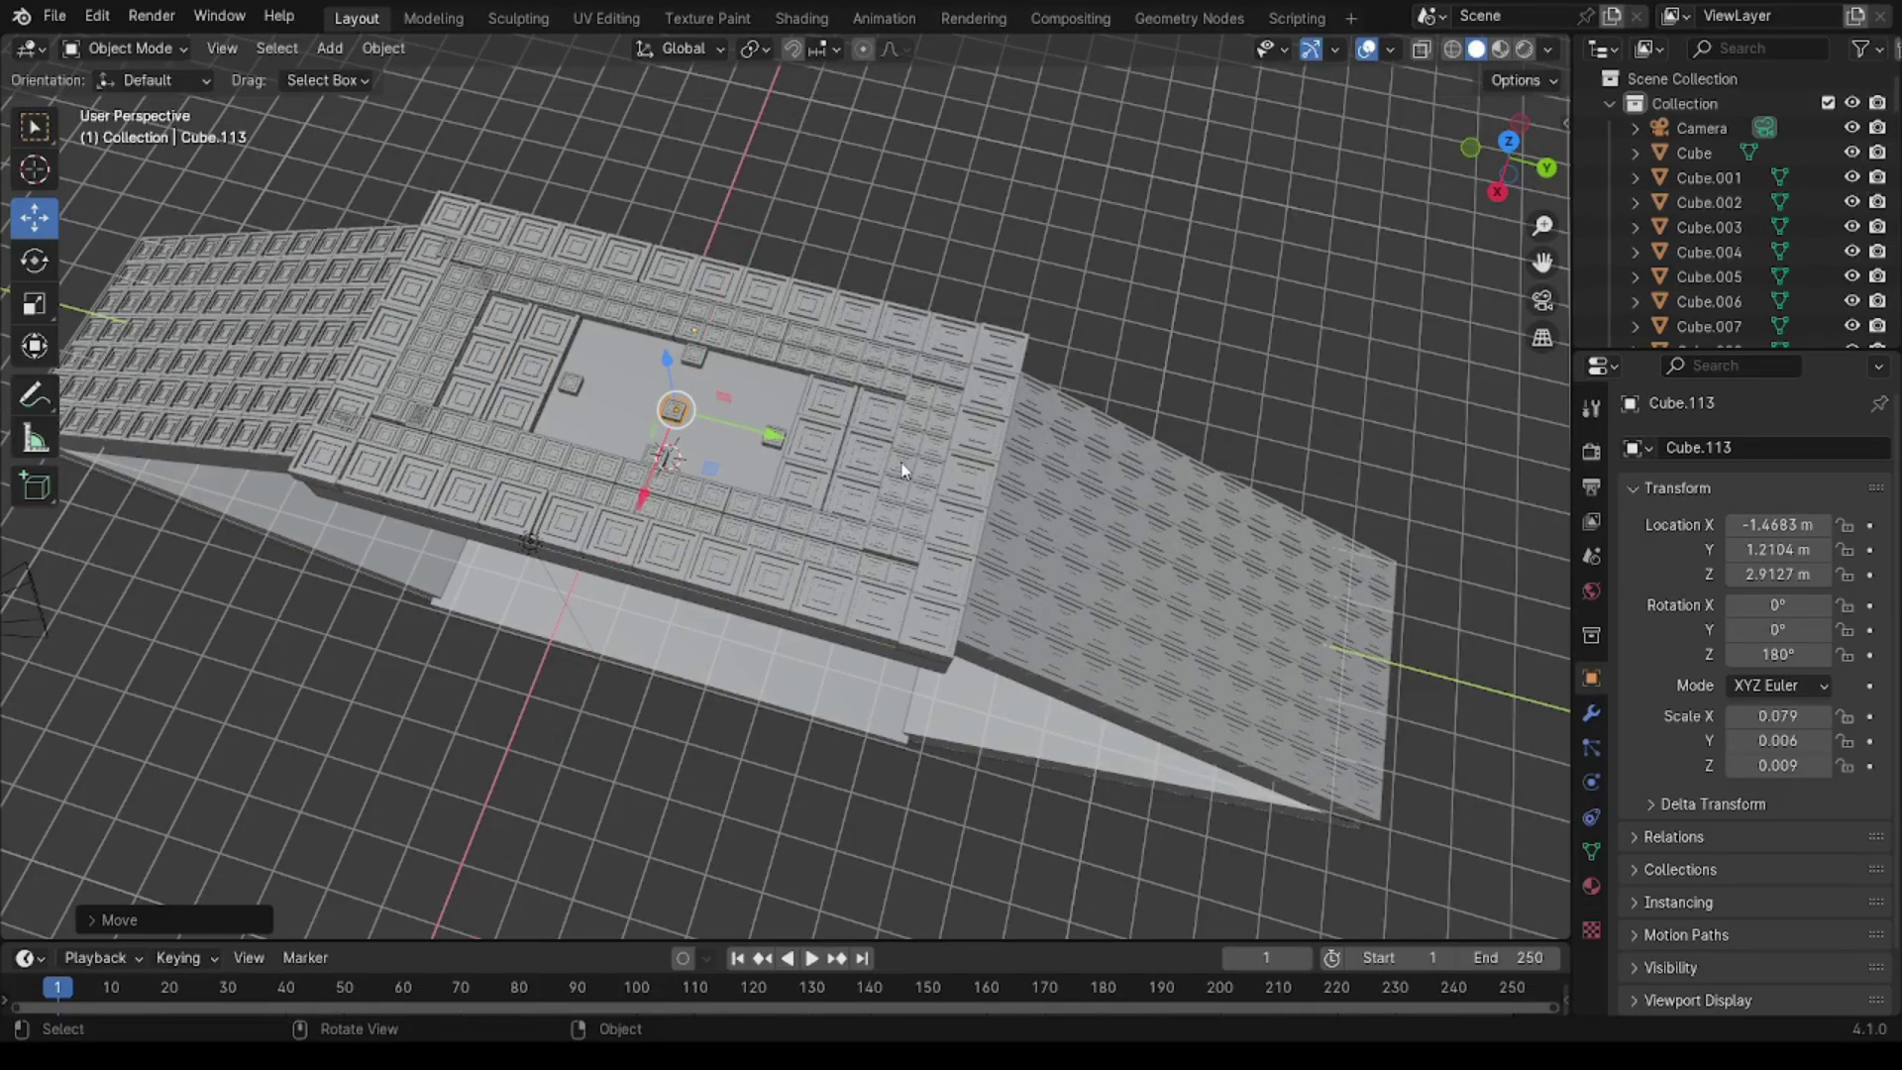
Step: Stretch the detail piece along Y into a bar and adjust its uniform size
key("s")
key("y")
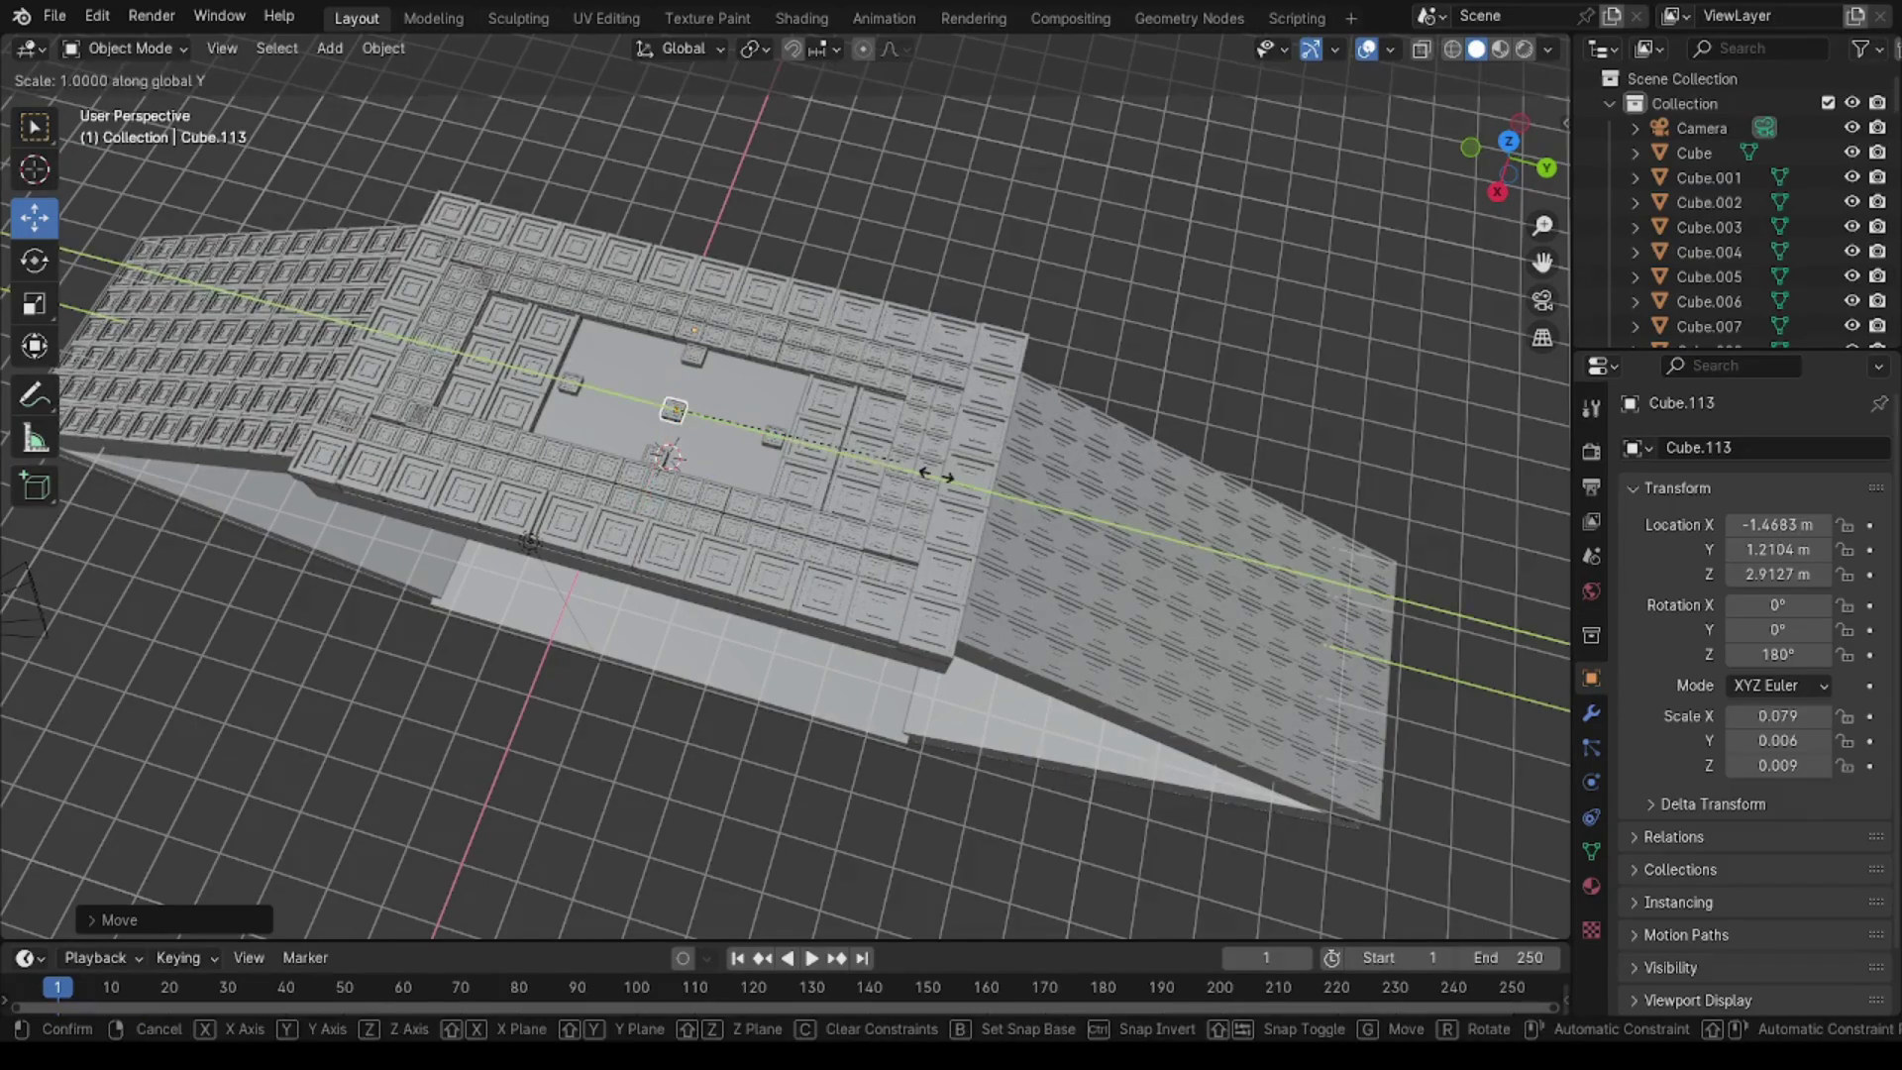
left_click(689, 465)
key("s")
key("Escape")
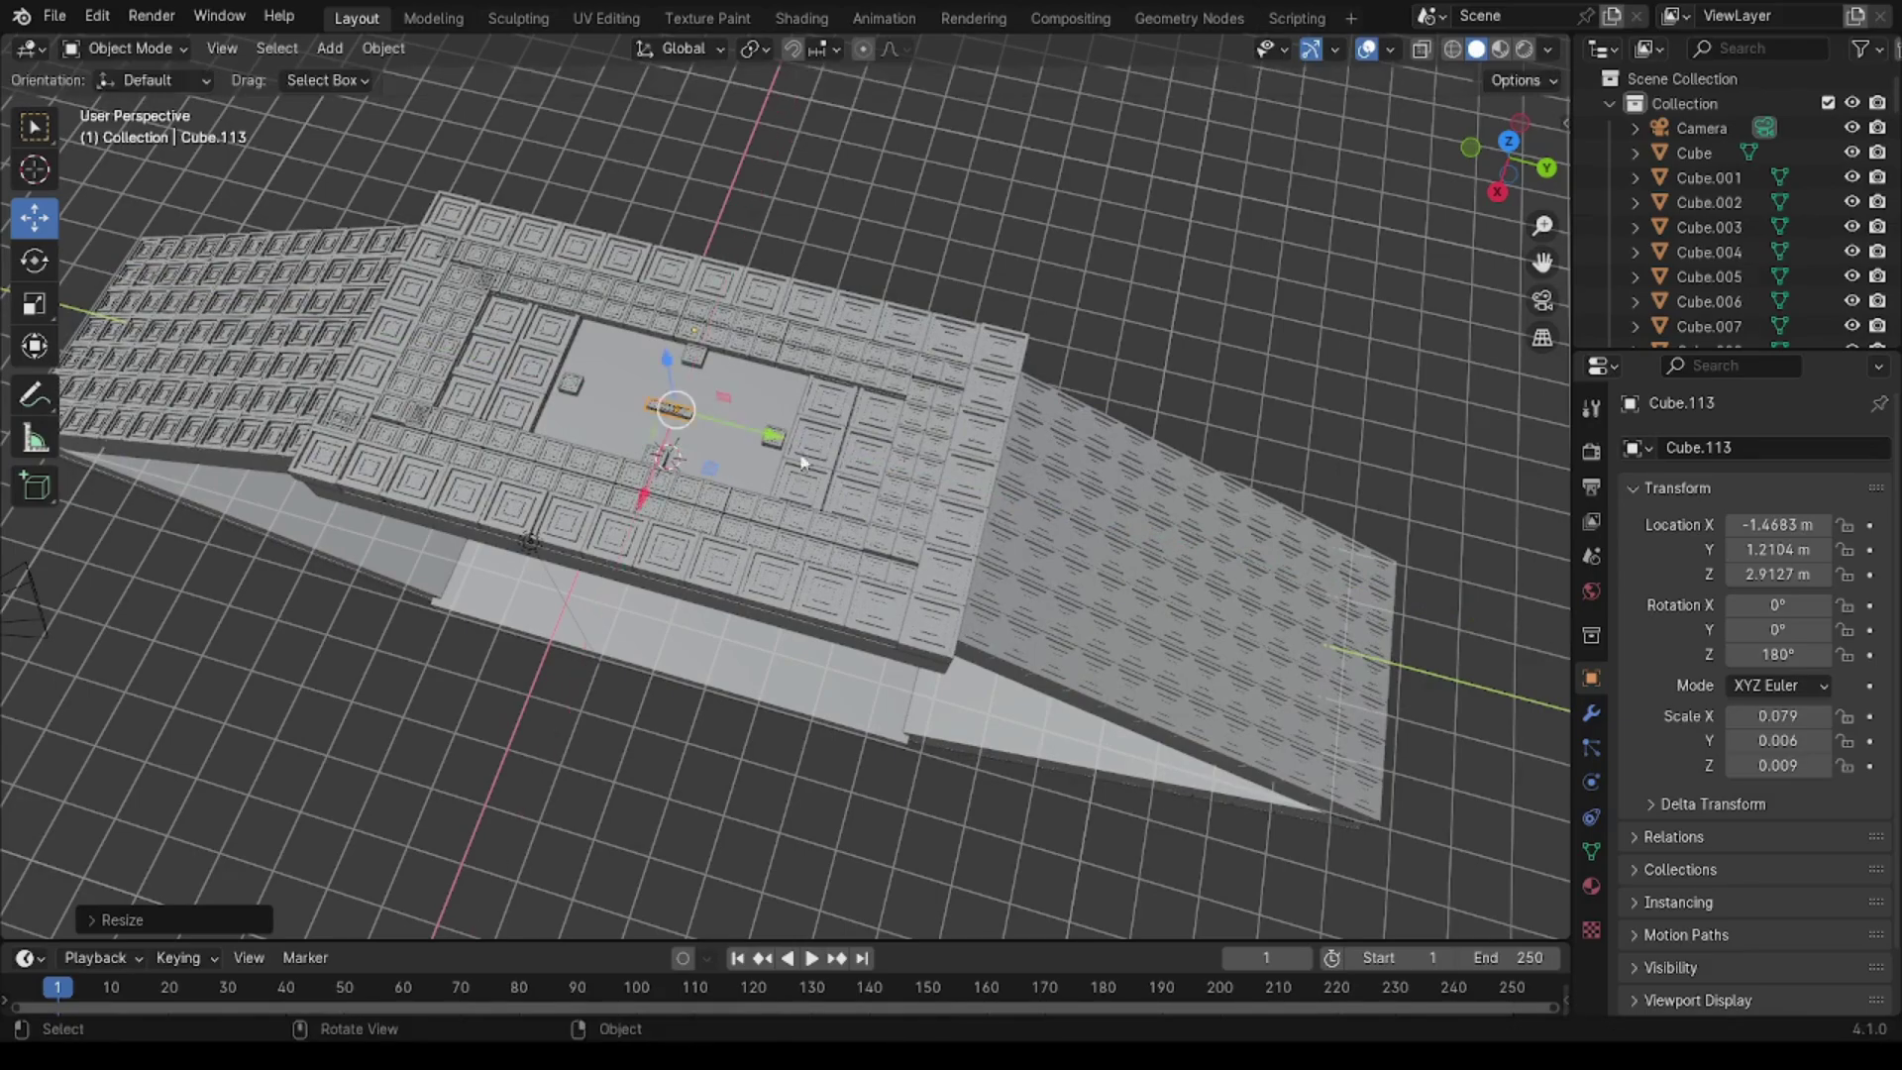
key("s")
left_click(768, 540)
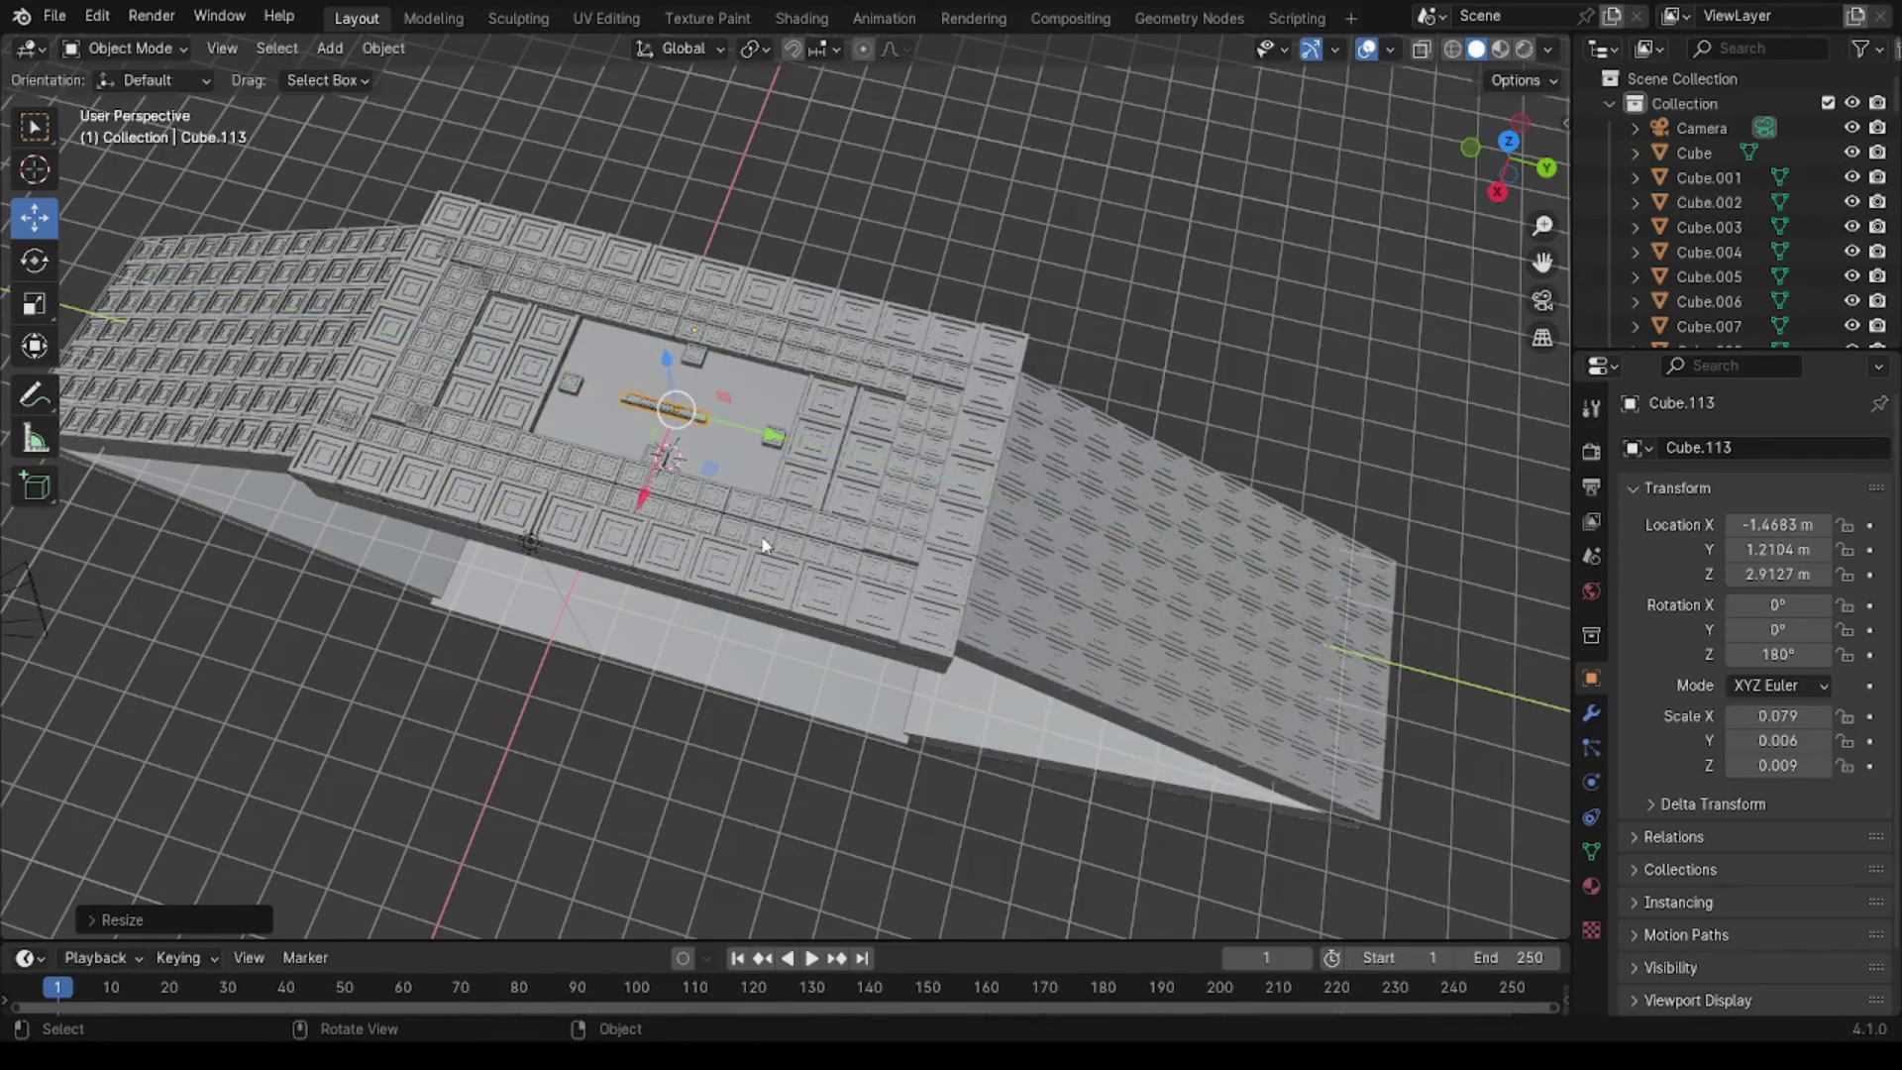
key("s")
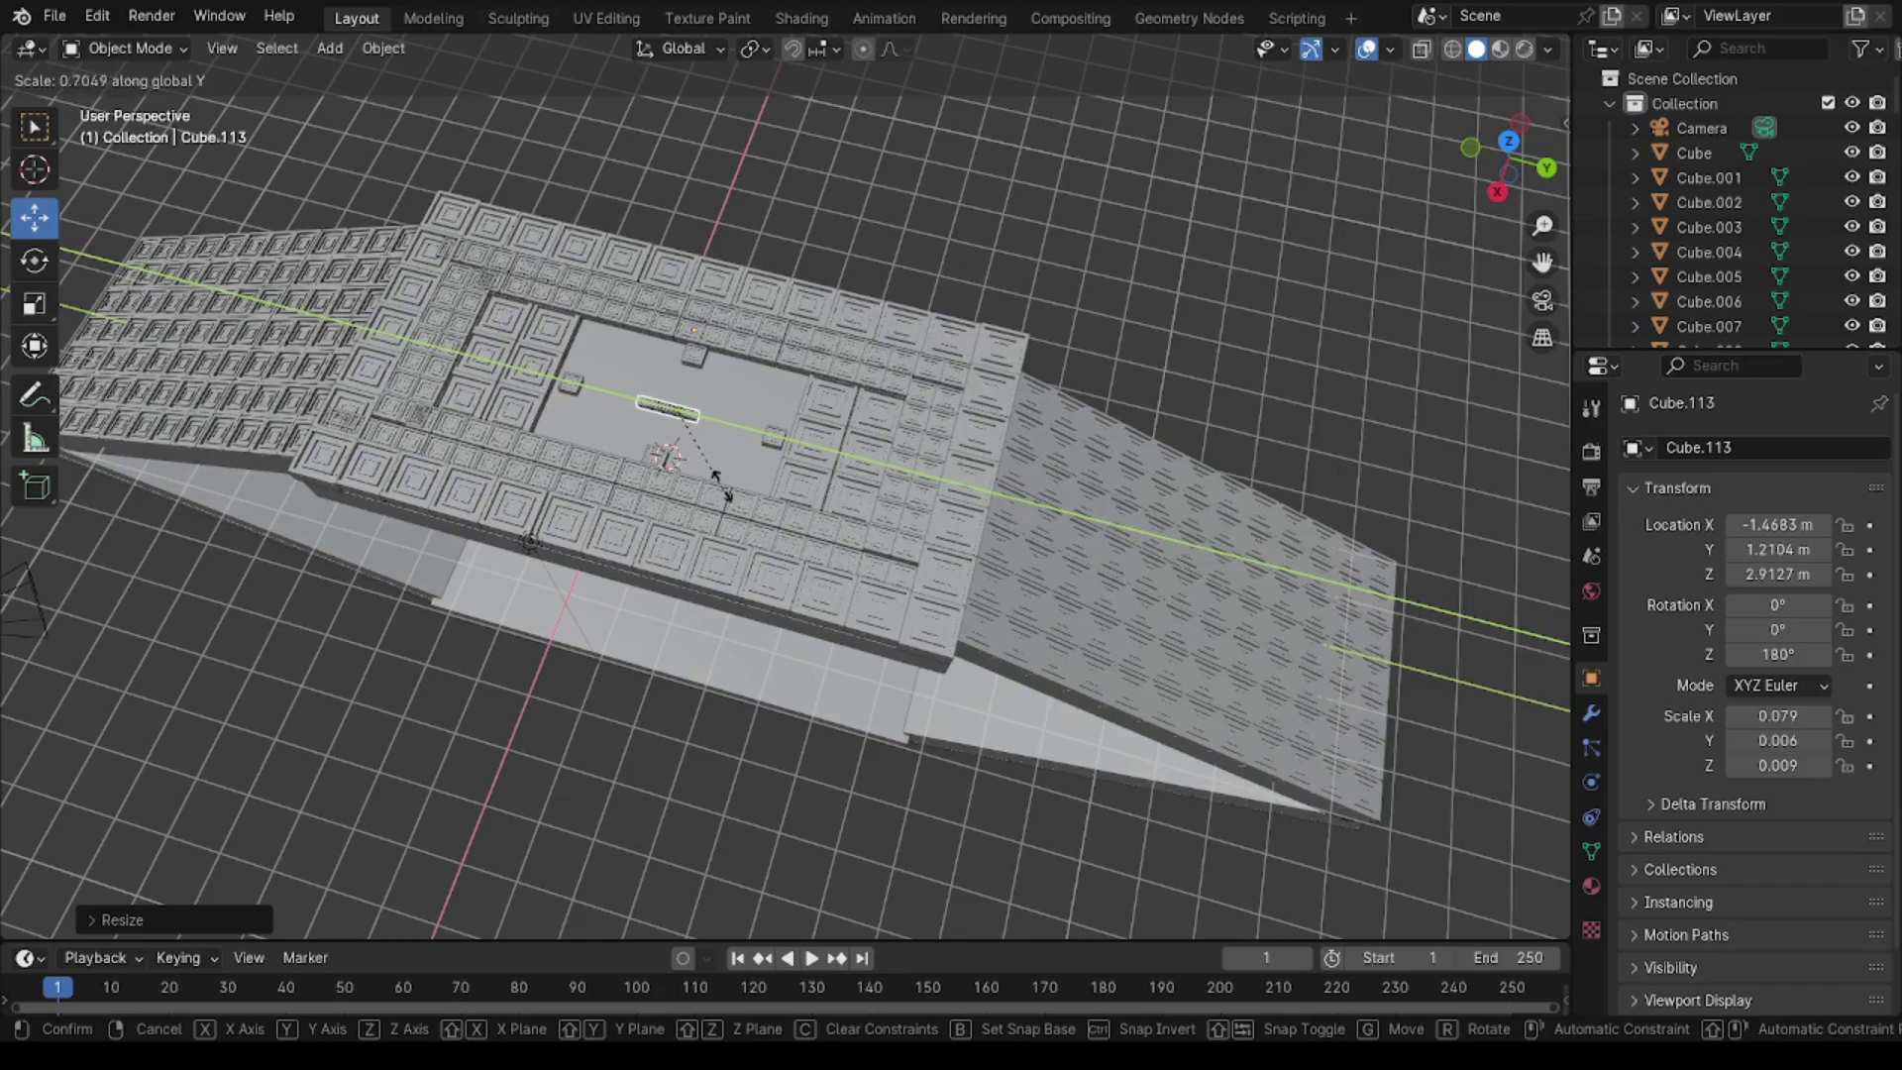
left_click(804, 444)
Step: Move the bar along Y and lengthen it further along Y
key("g")
key("y")
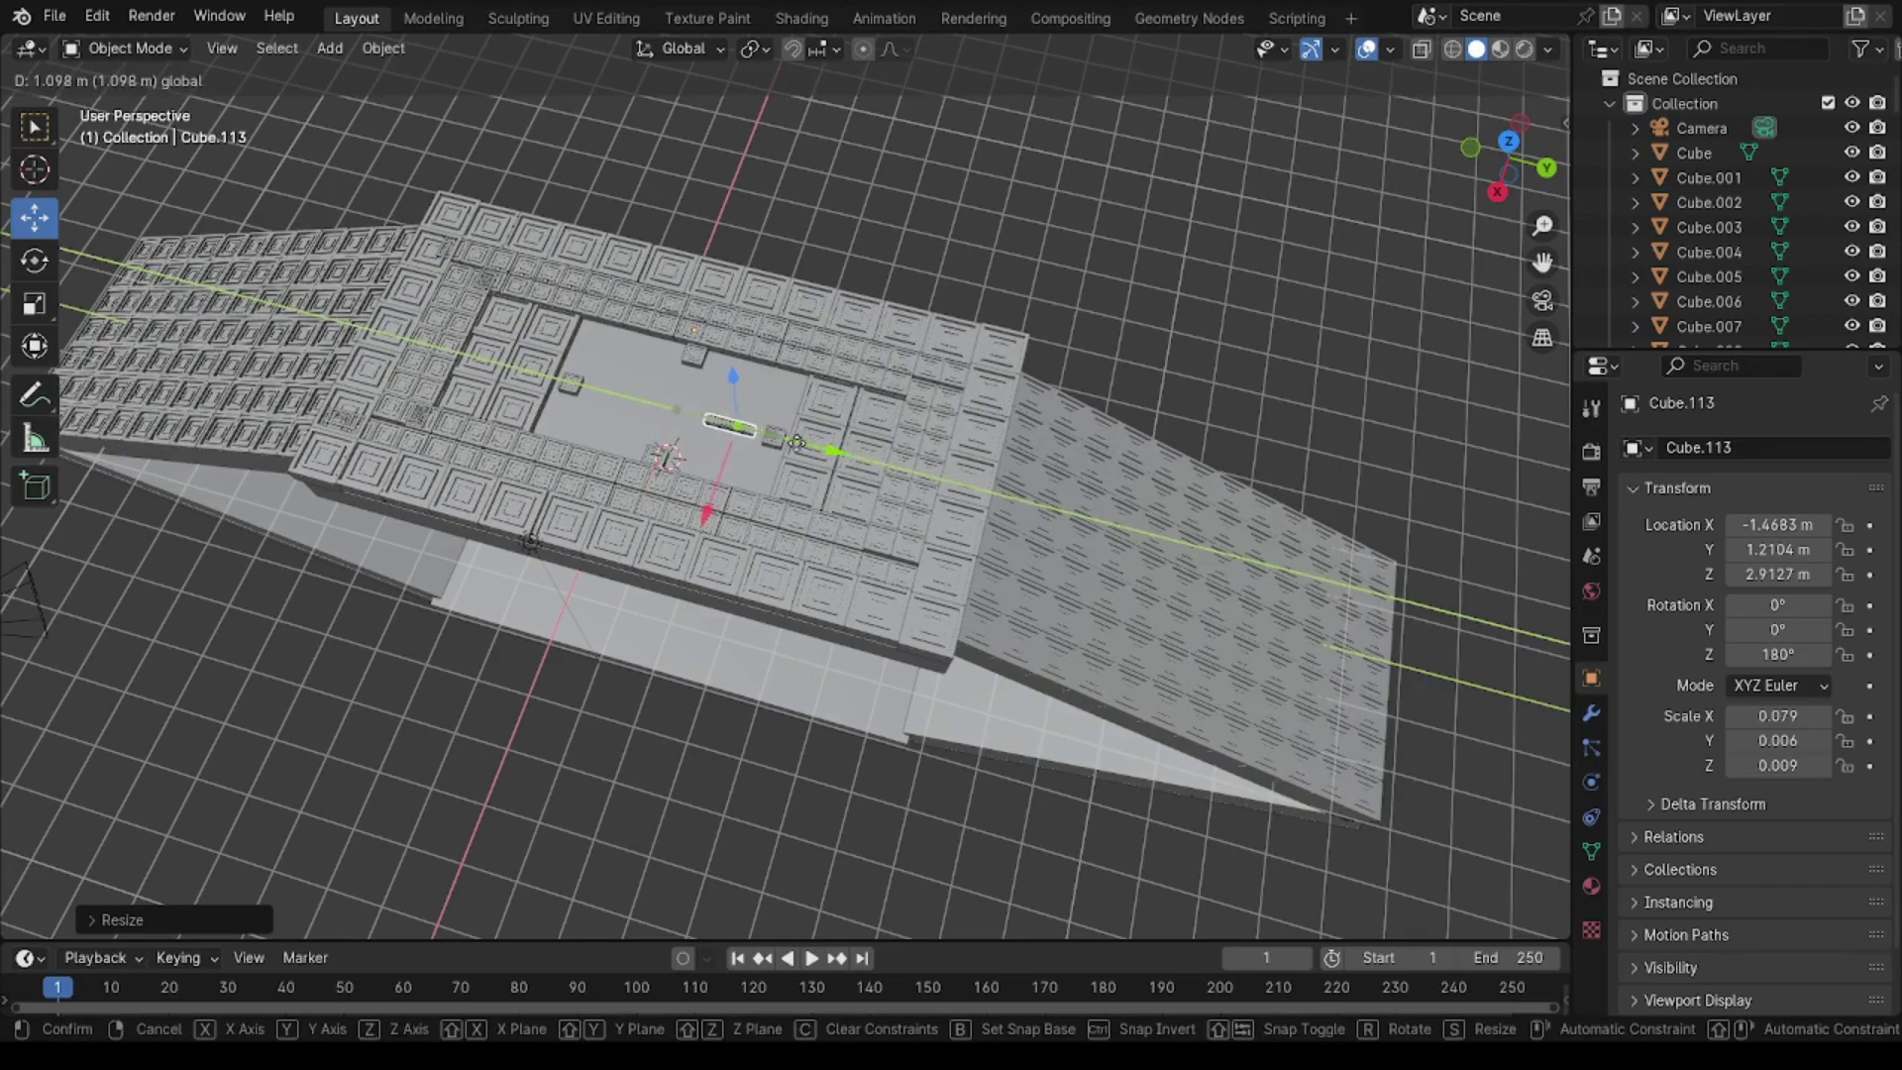
left_click(807, 515)
key("g")
key("y")
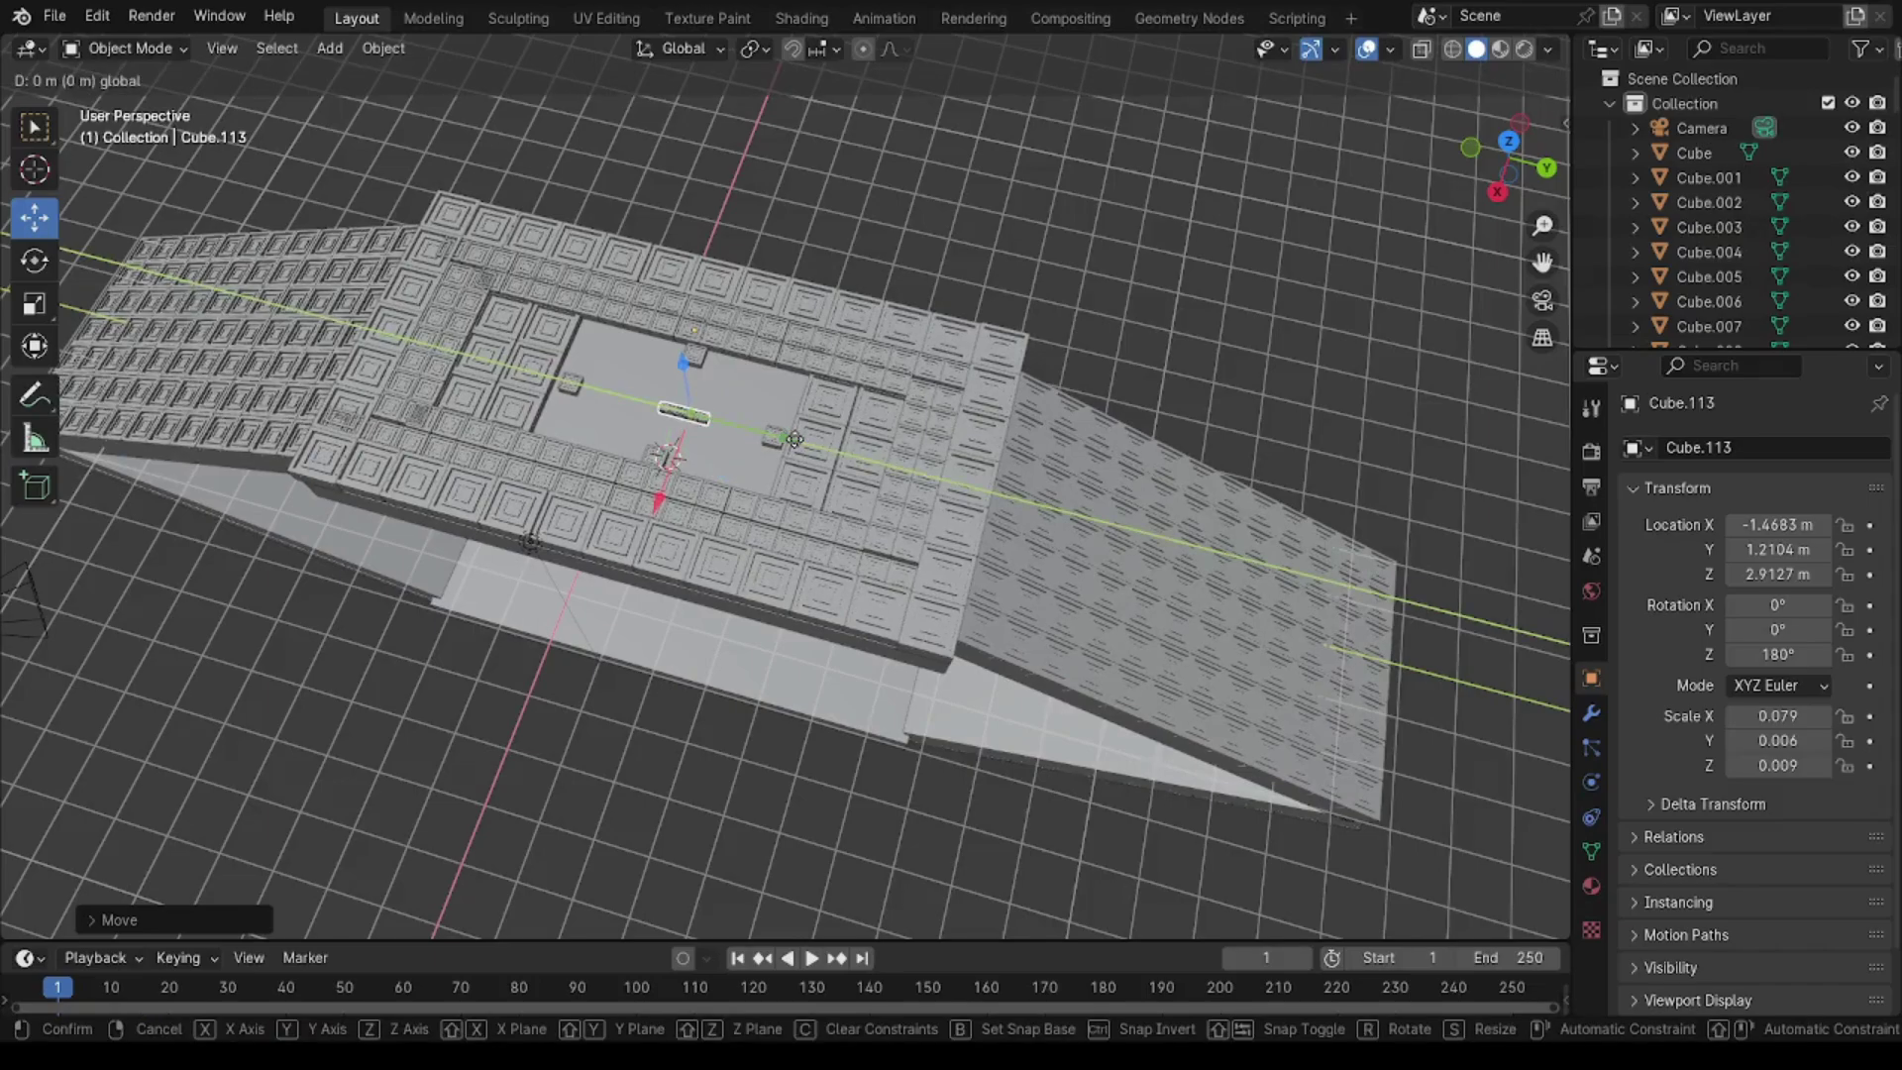
right_click(793, 496)
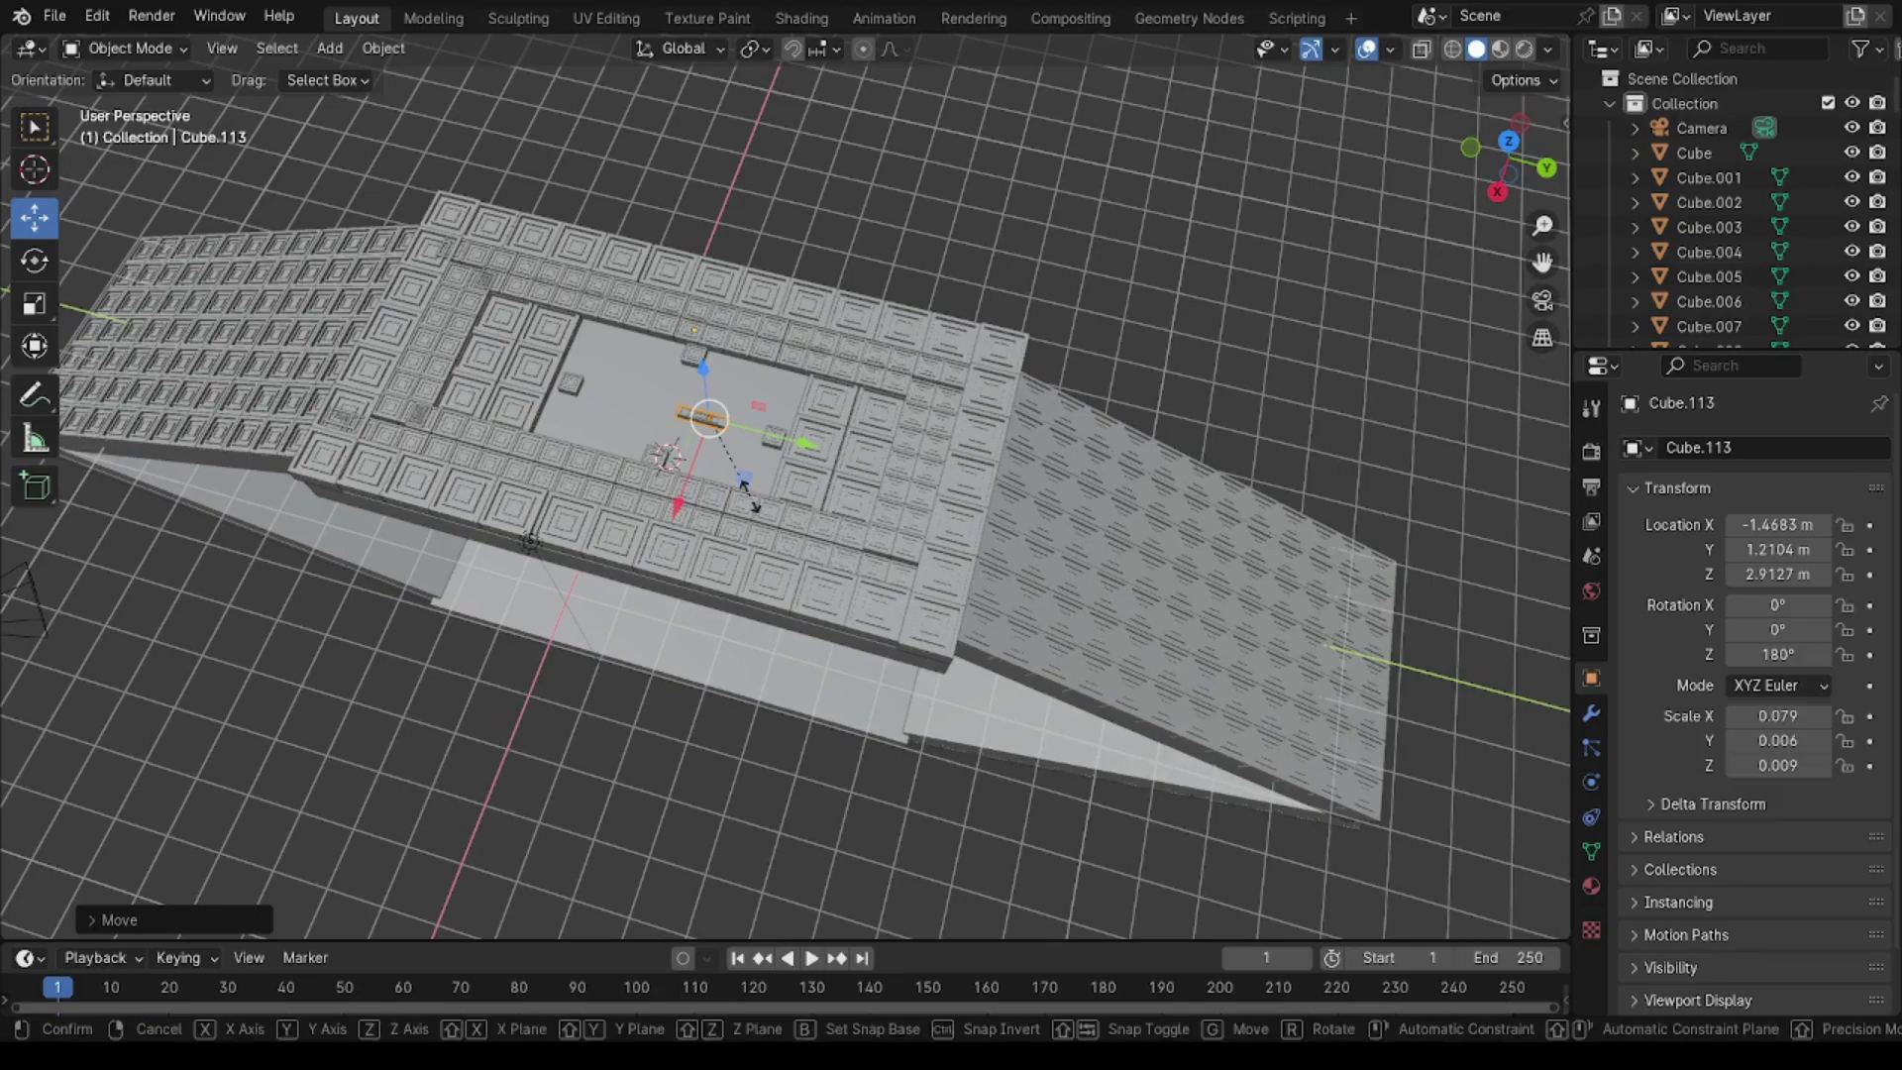
key("s")
key("y")
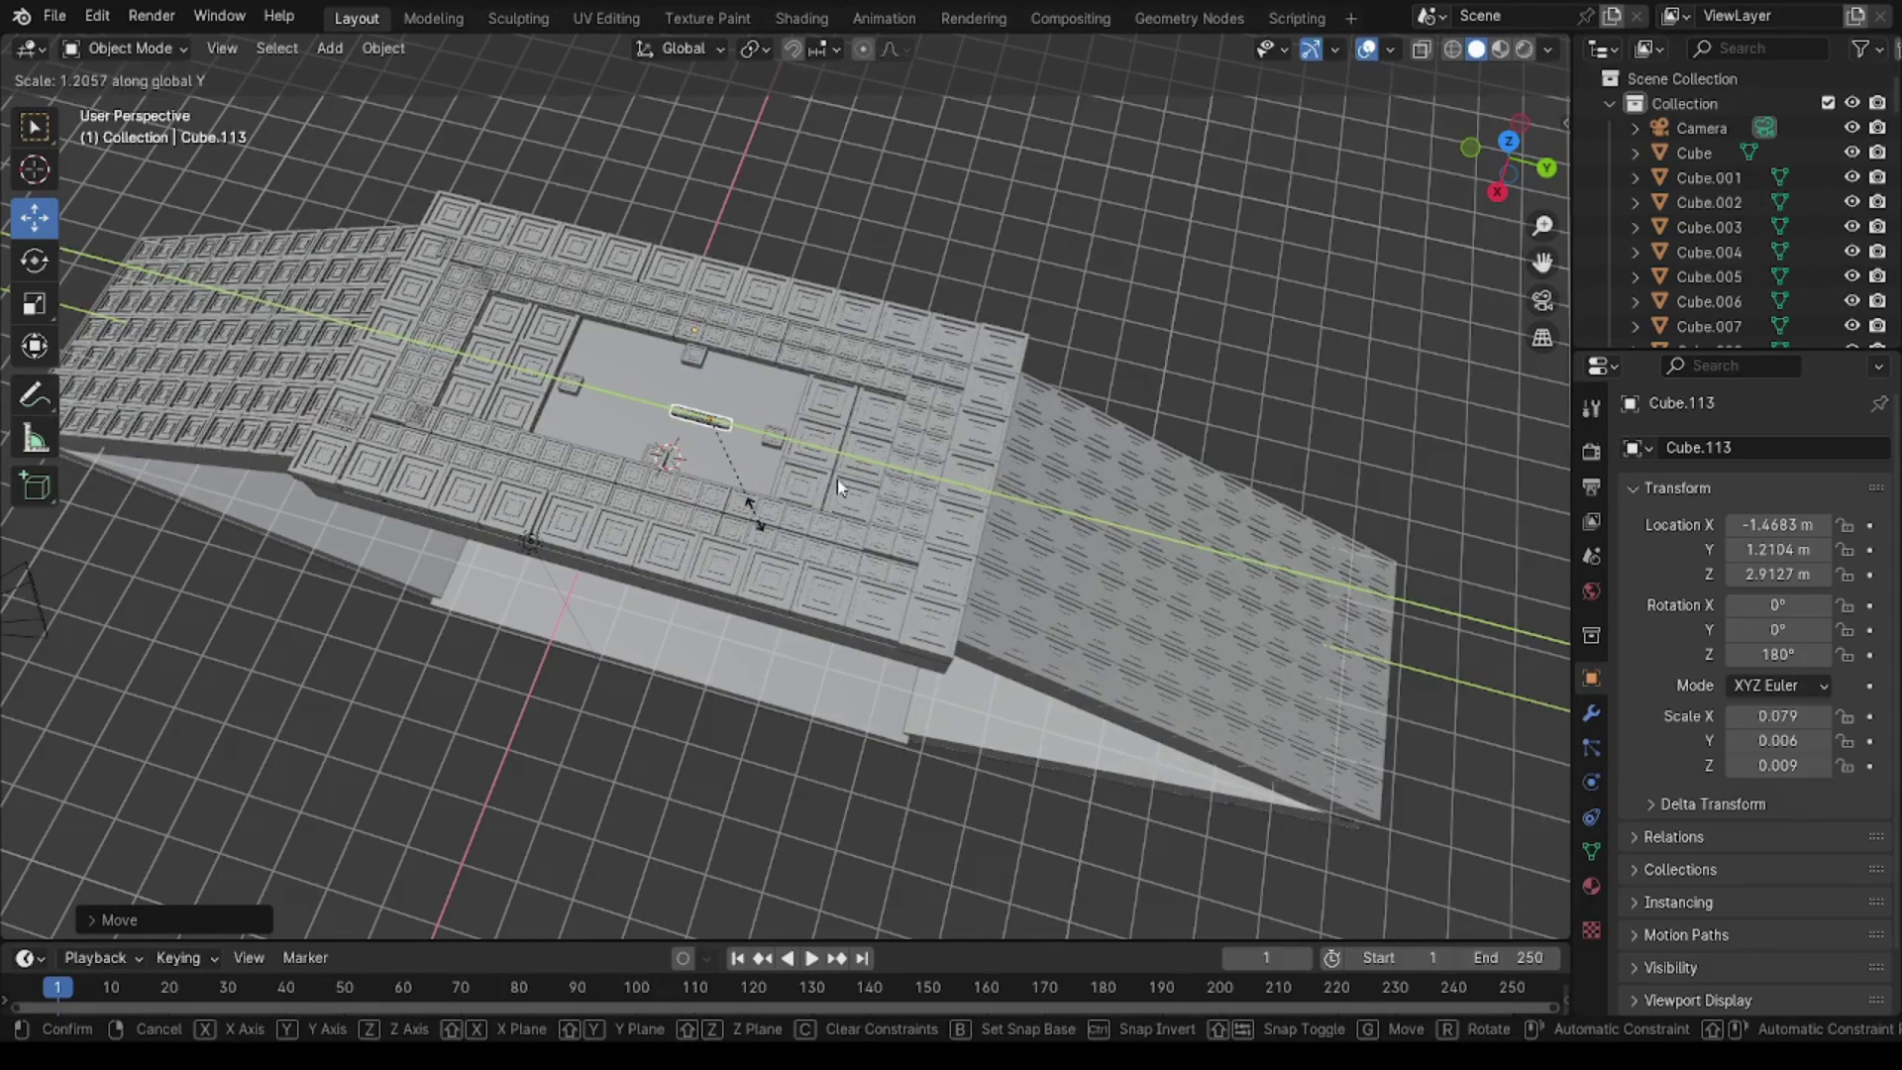
left_click(750, 502)
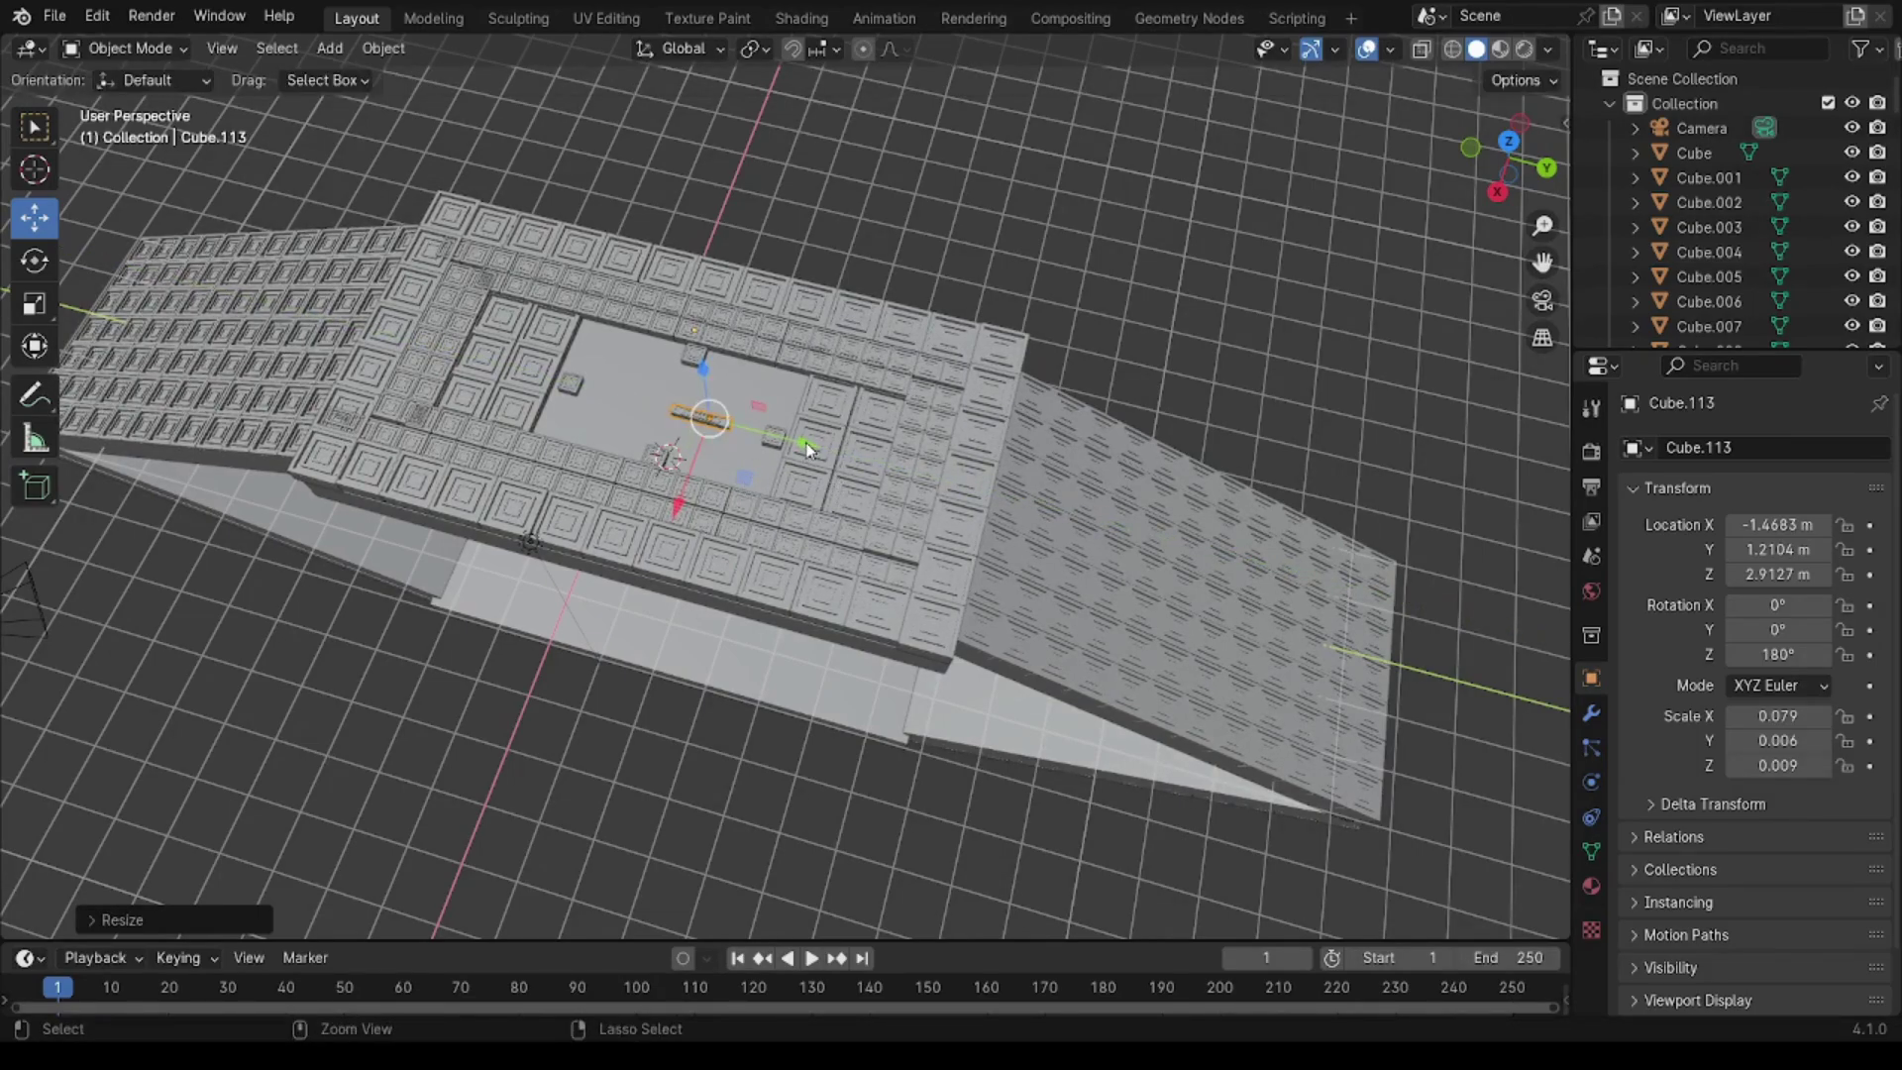
Step: Paste a copy of the bar, resize and stretch it along Y, then position it
key("ctrl+v")
left_click_drag(808, 451, 650, 409)
key("s")
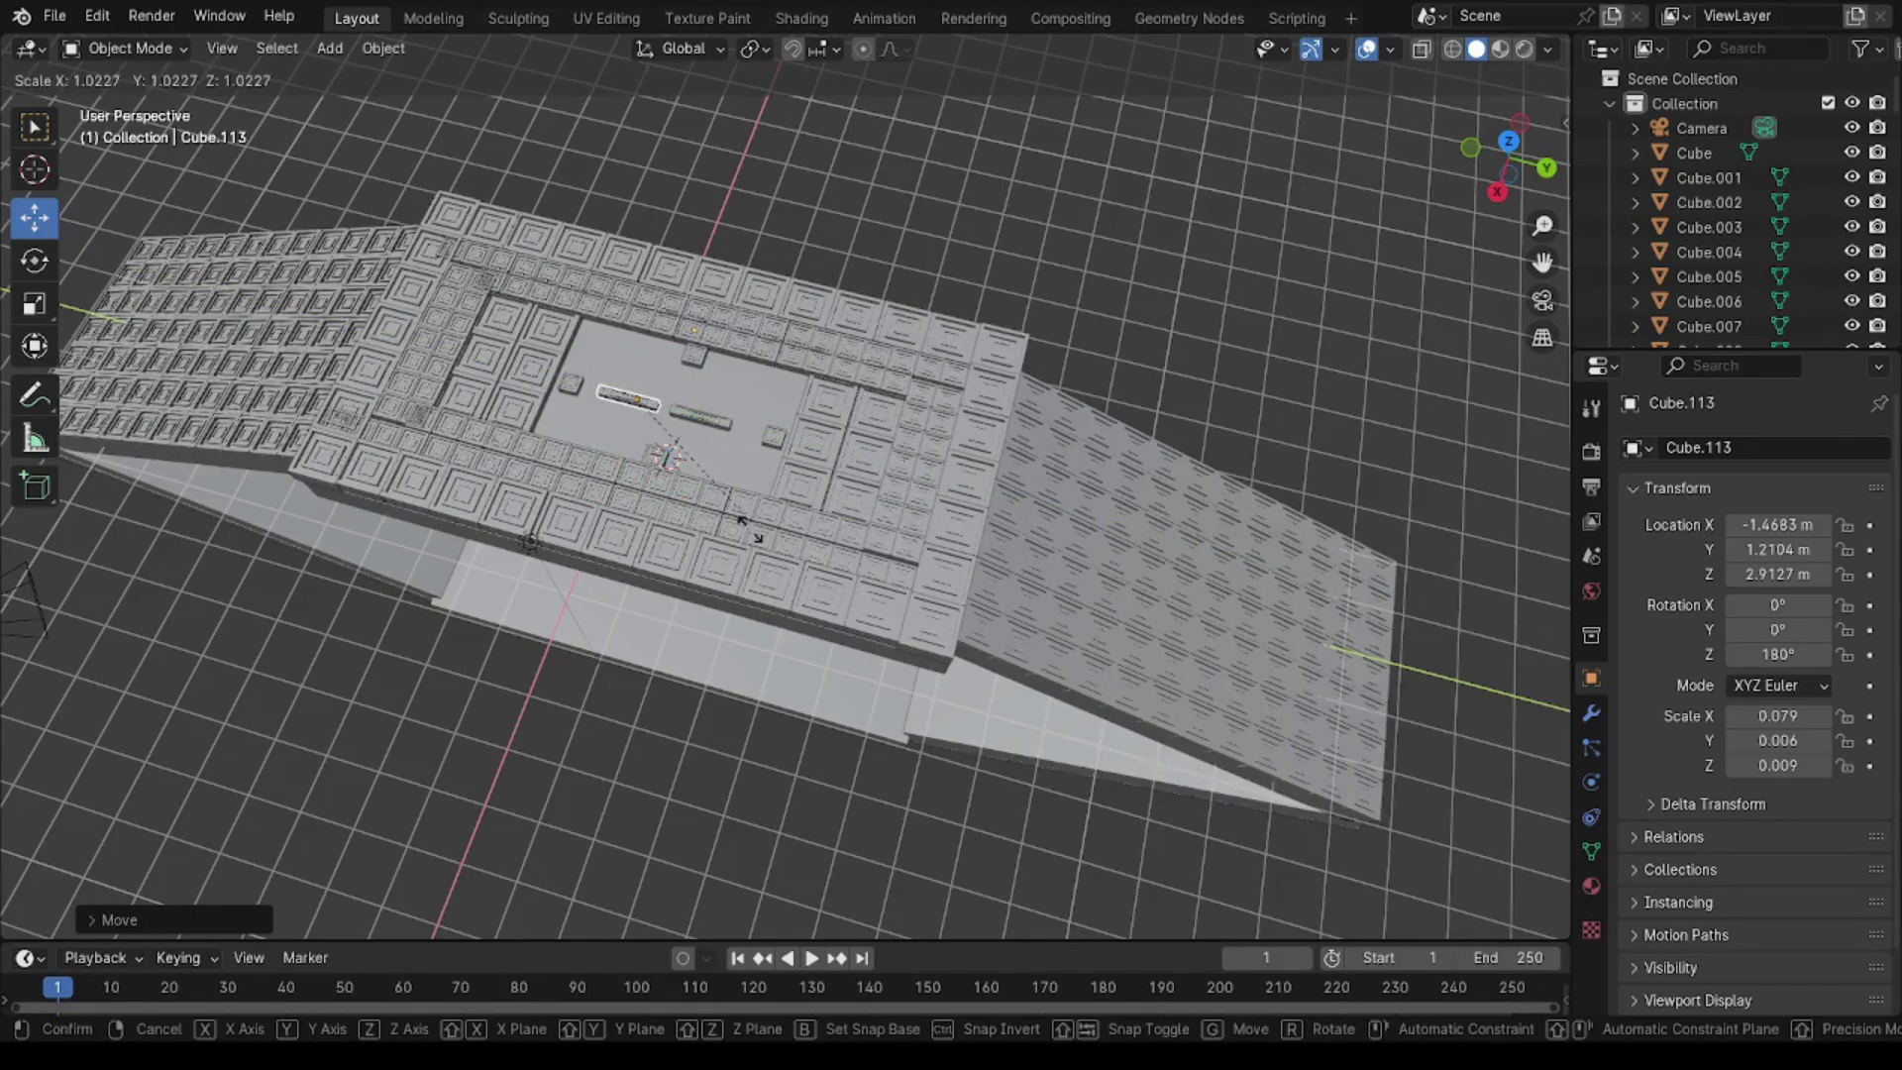
left_click(709, 509)
key("s")
key("y")
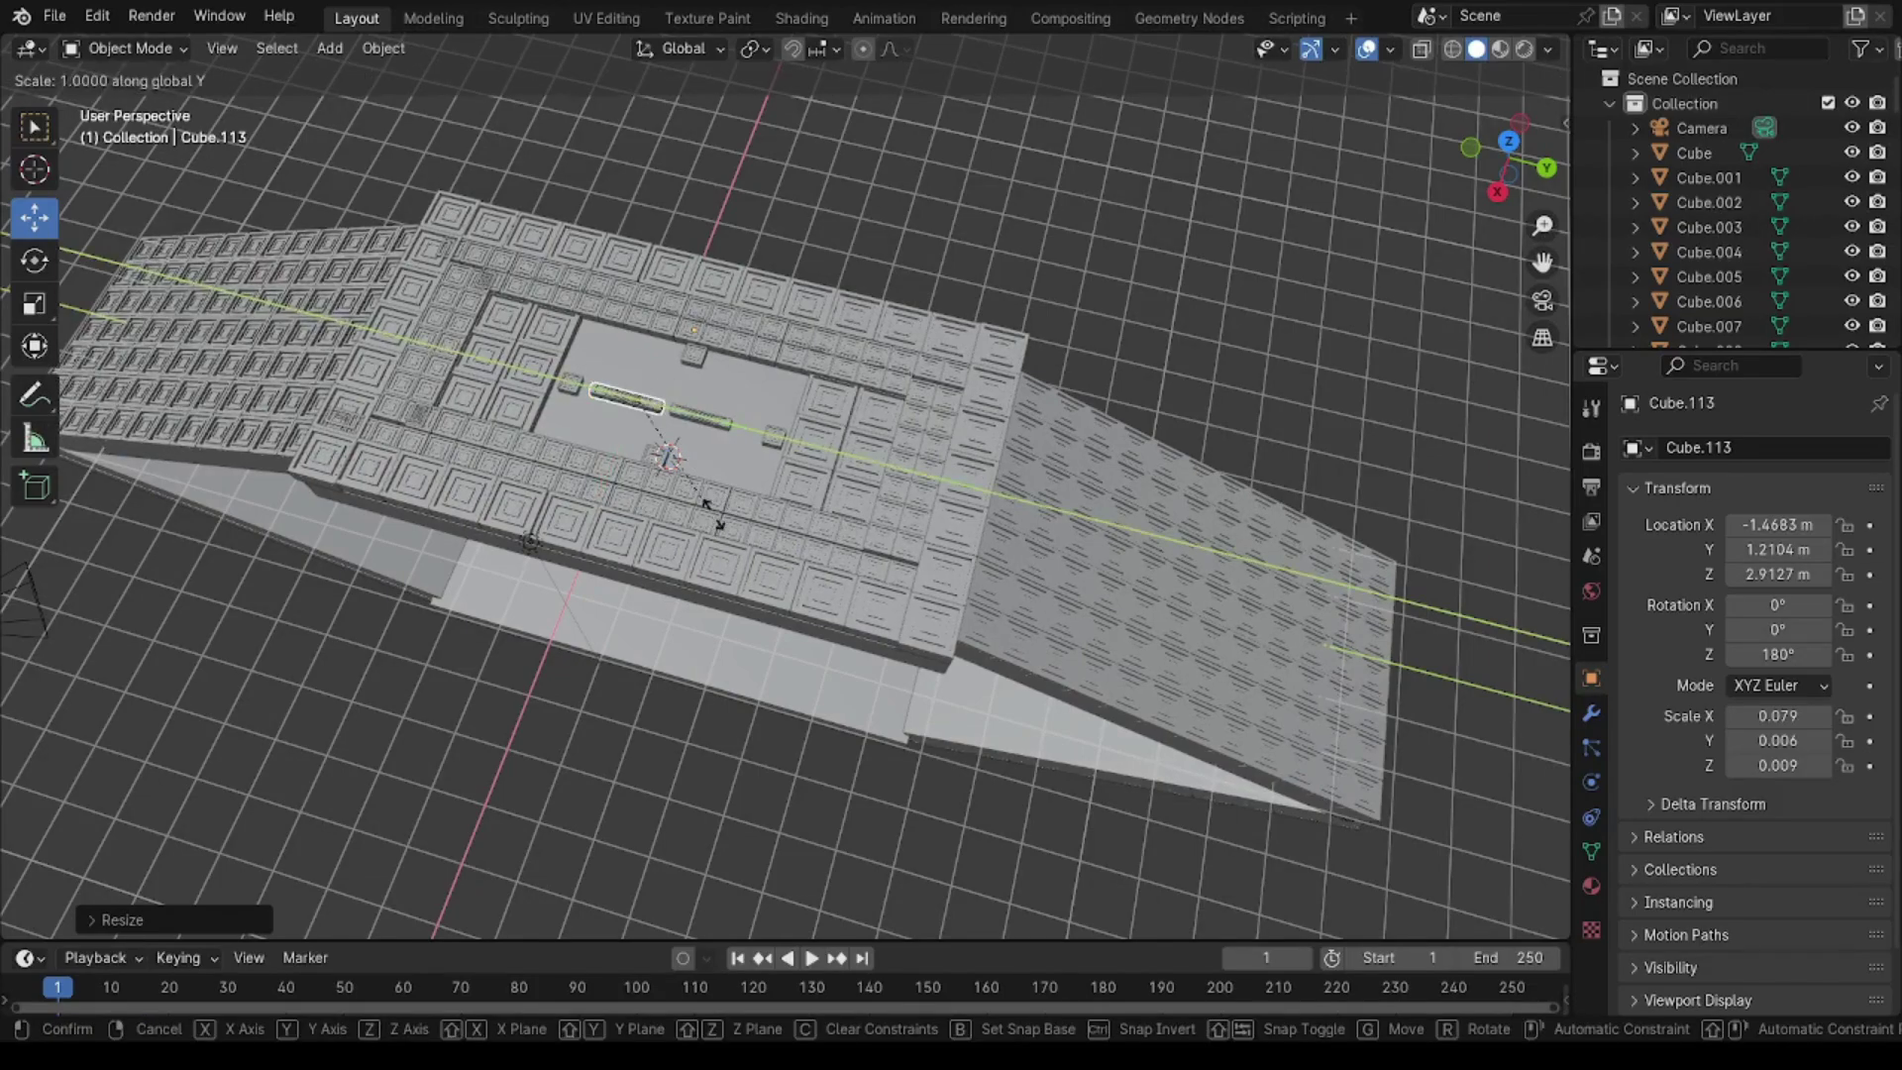
left_click(723, 523)
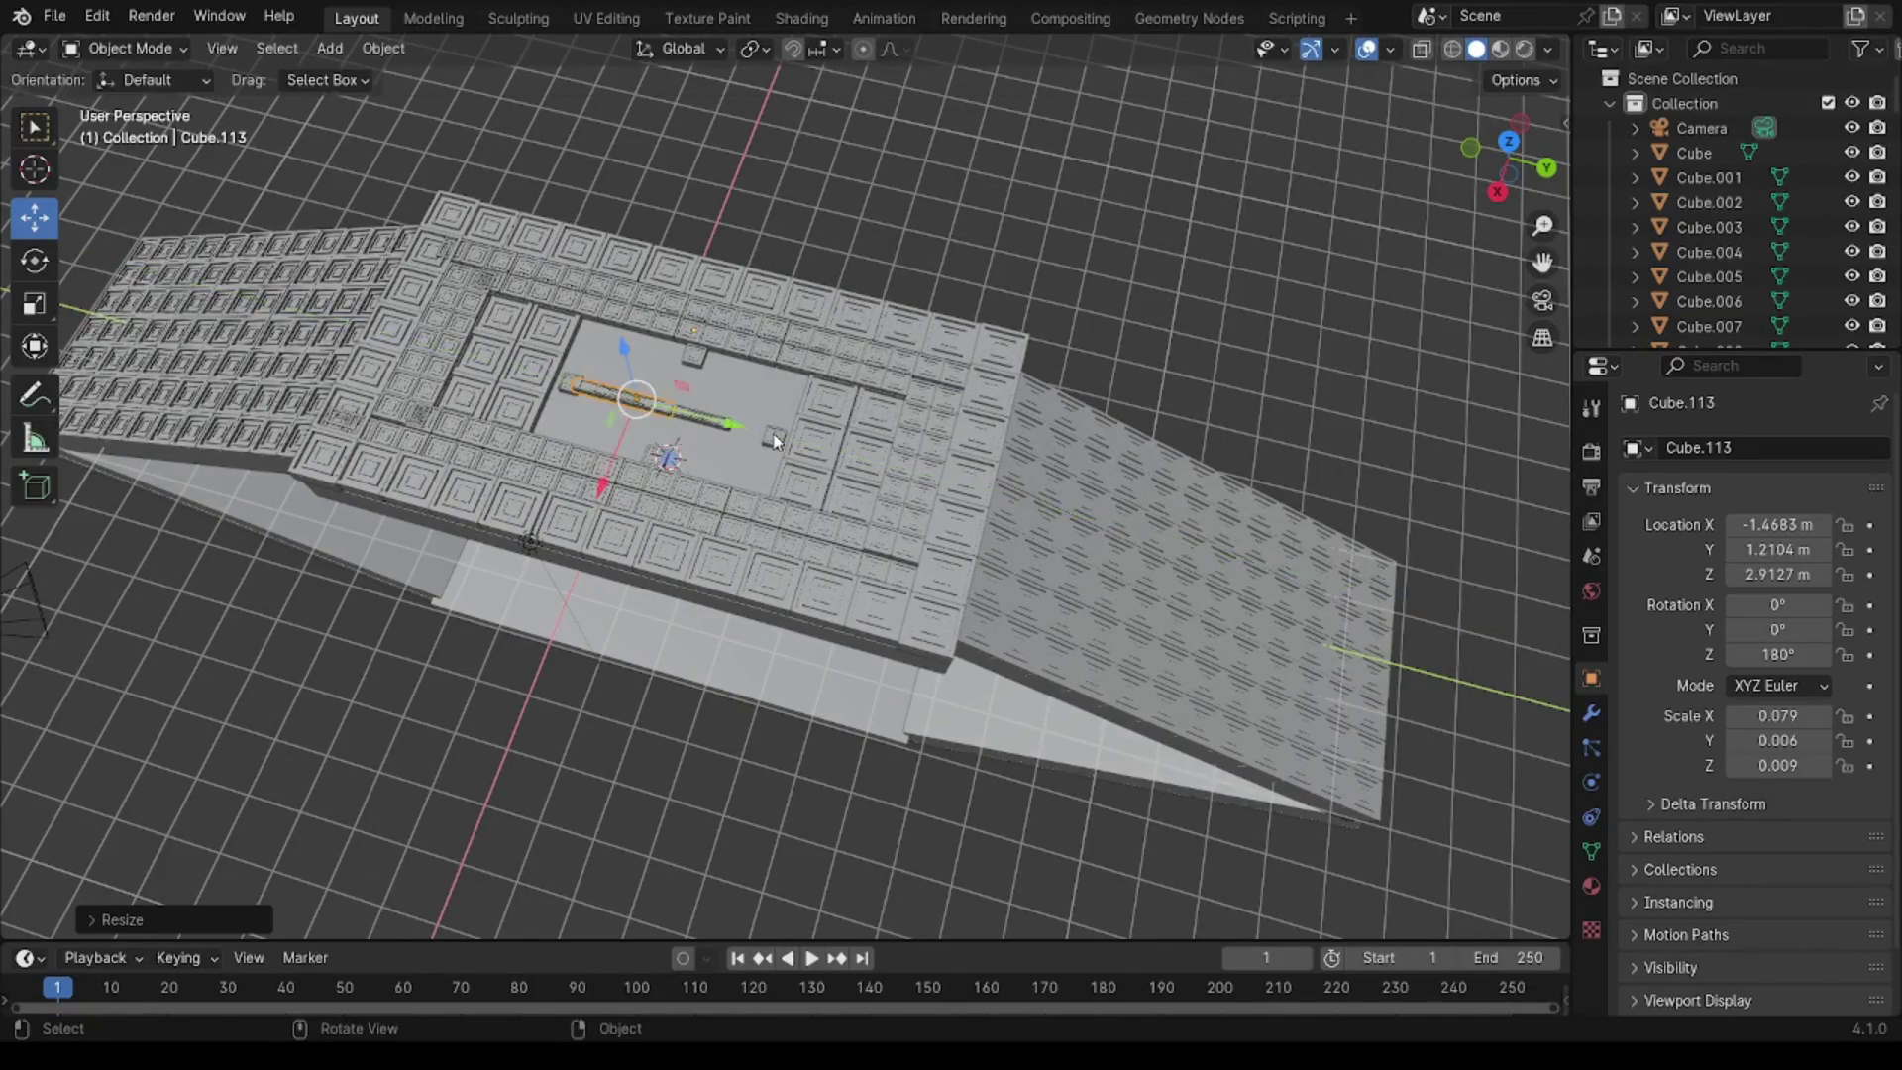
key("g")
key("y")
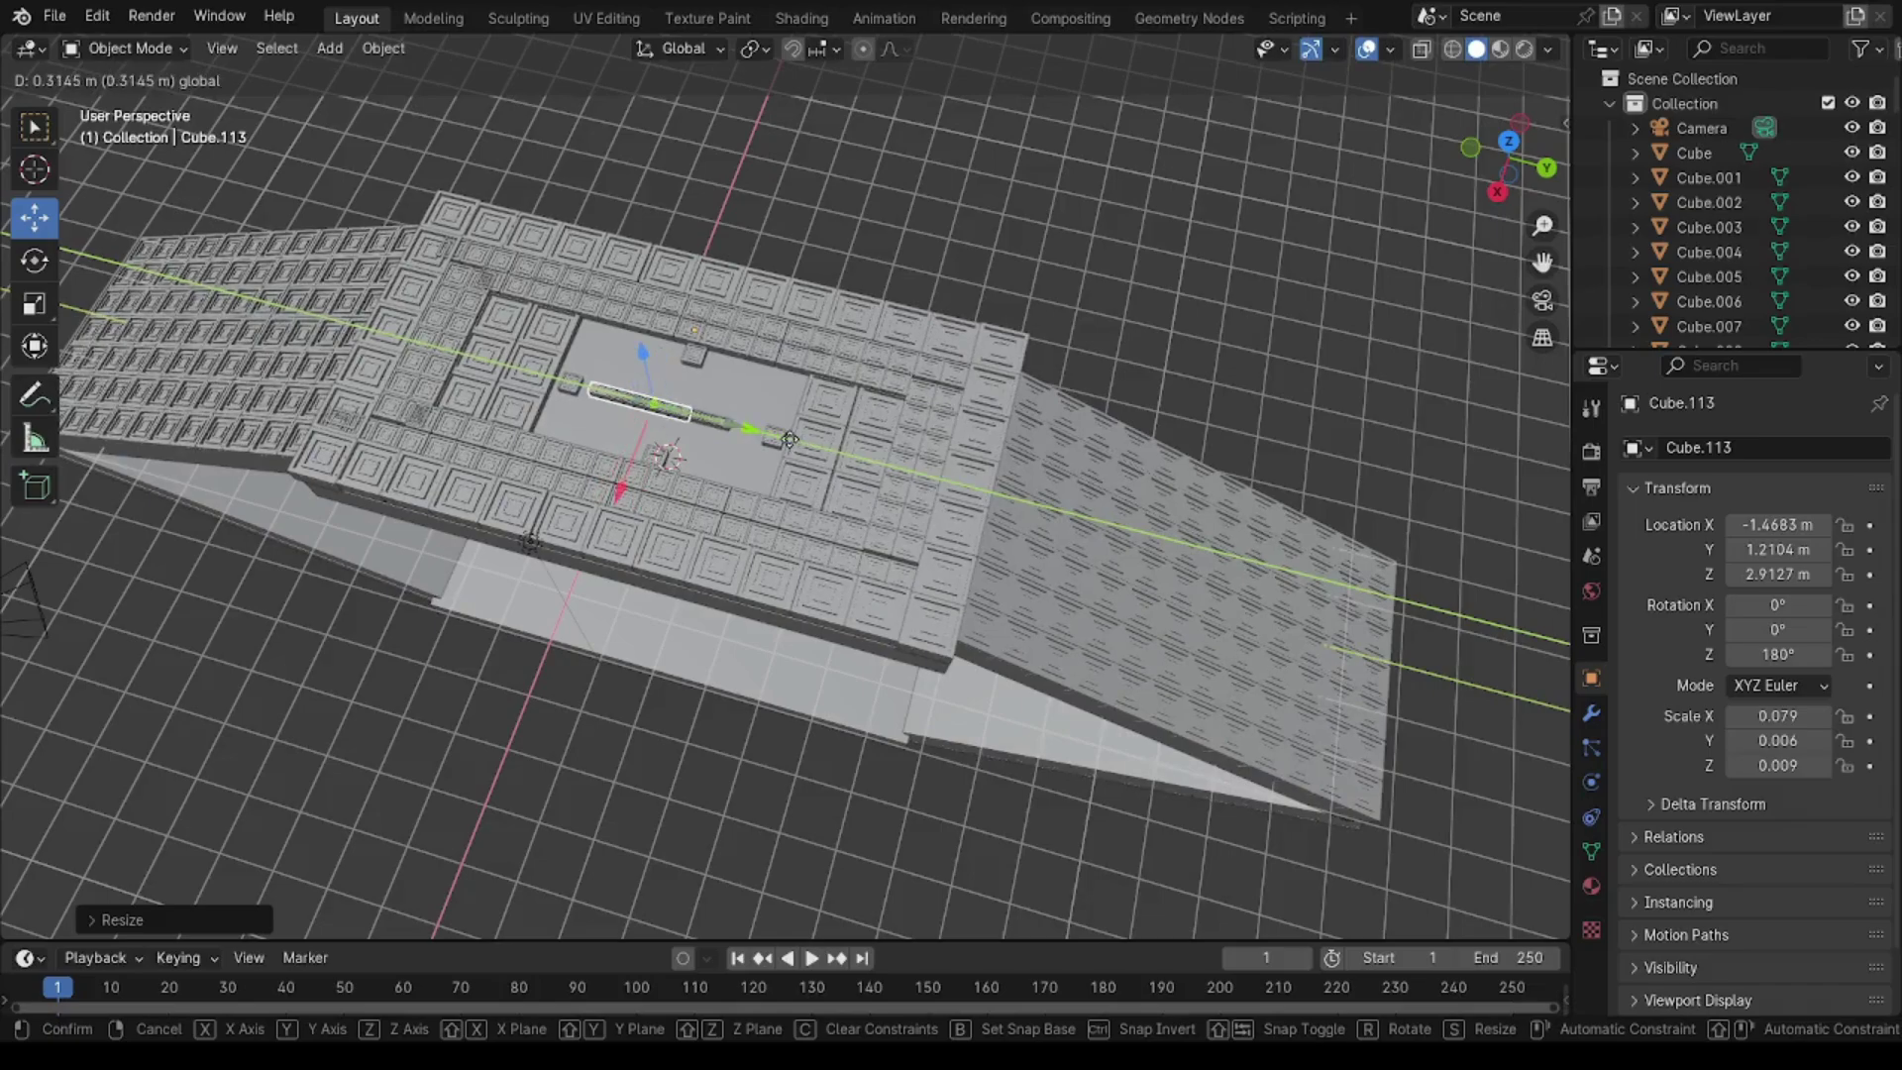
left_click(790, 439)
Step: Rotate Cube.163 to 202.5° on Z, reposition it along Y and X, and shrink it
left_click(702, 419)
type("rz")
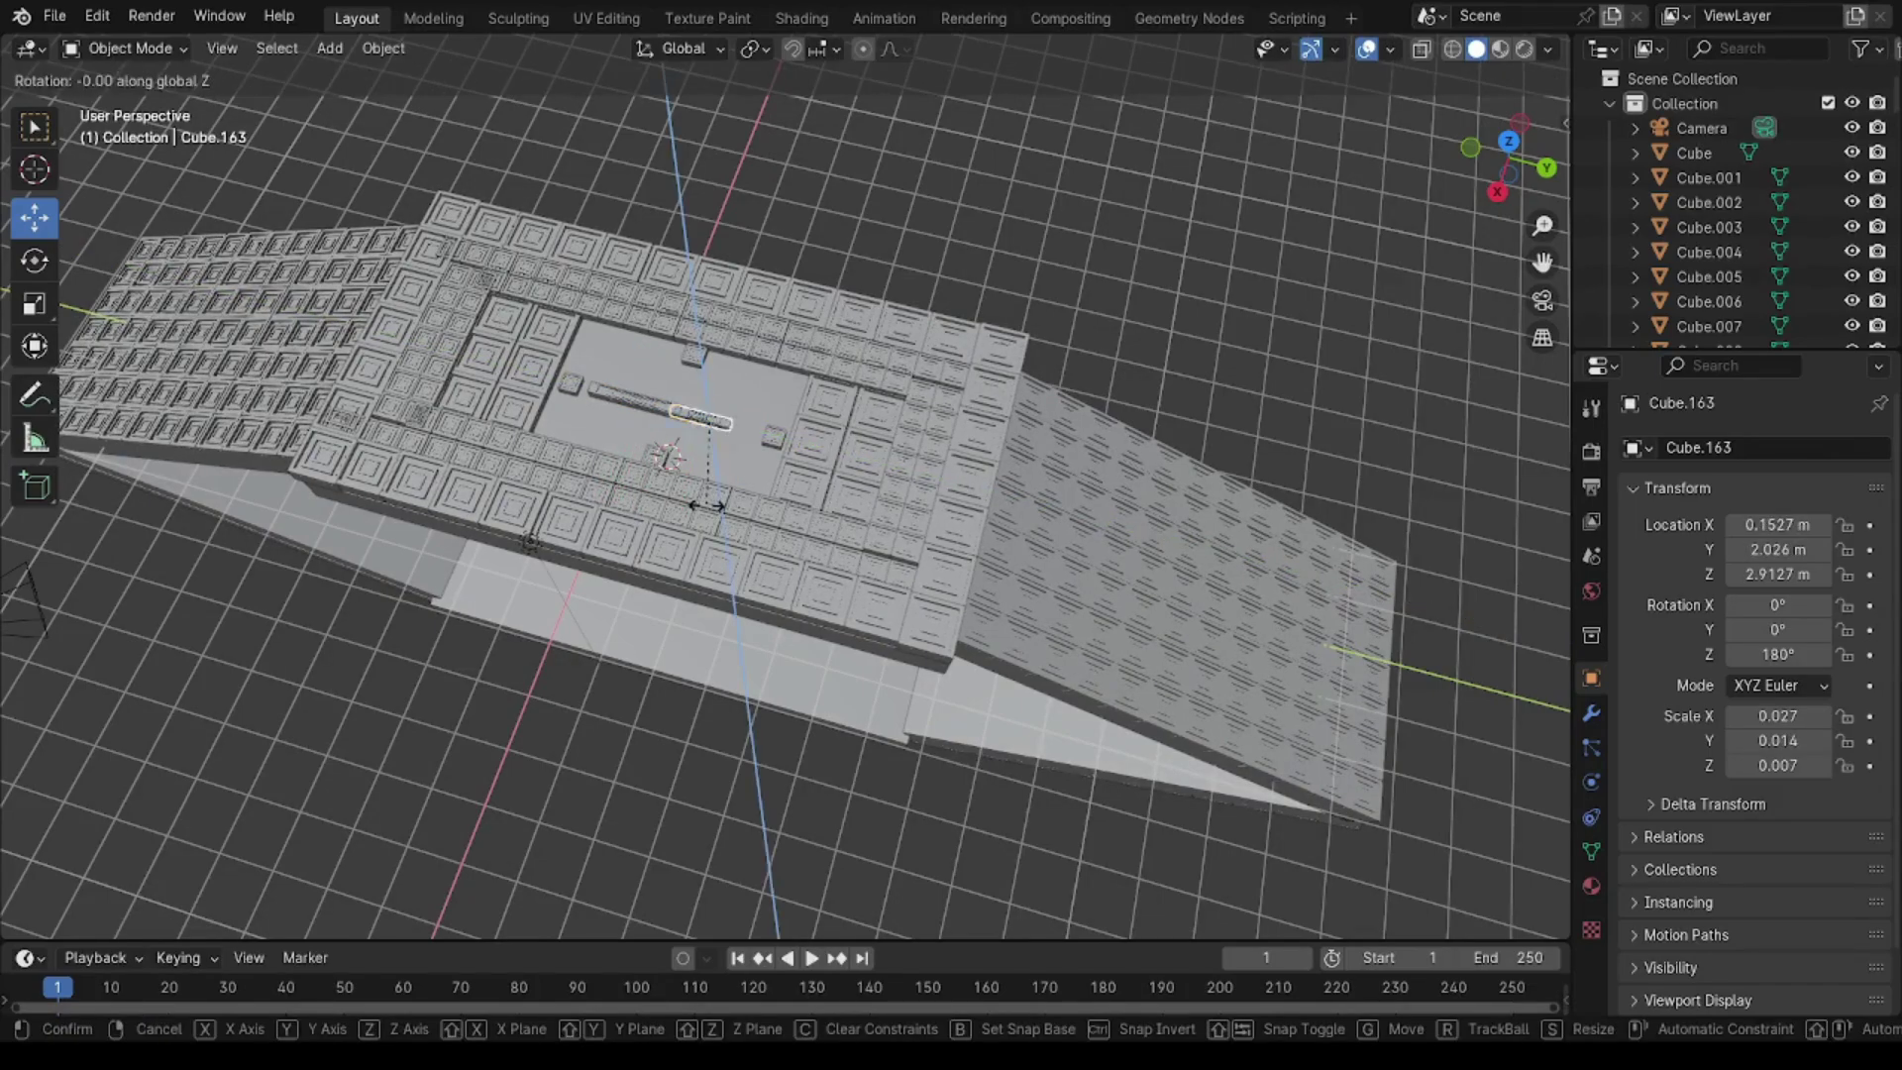
type("22.5")
key("Return")
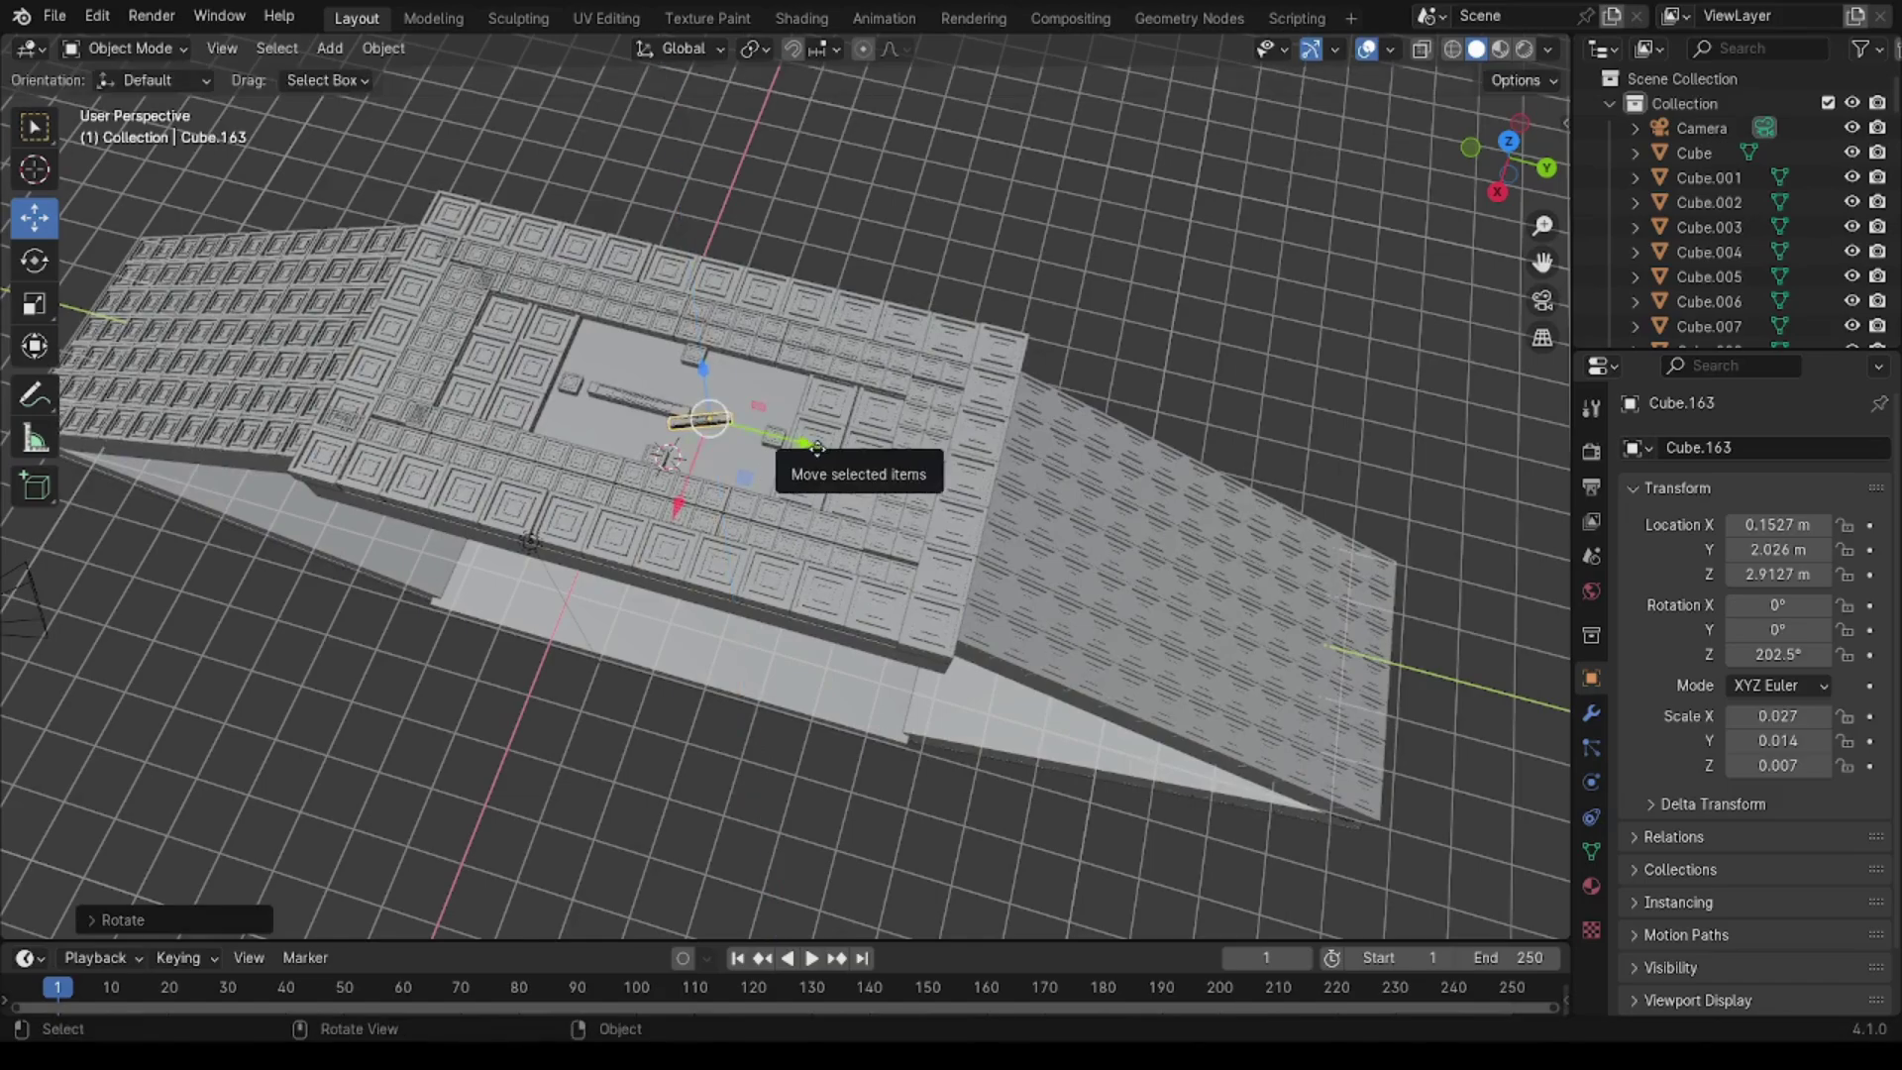
left_click_drag(817, 448, 823, 458)
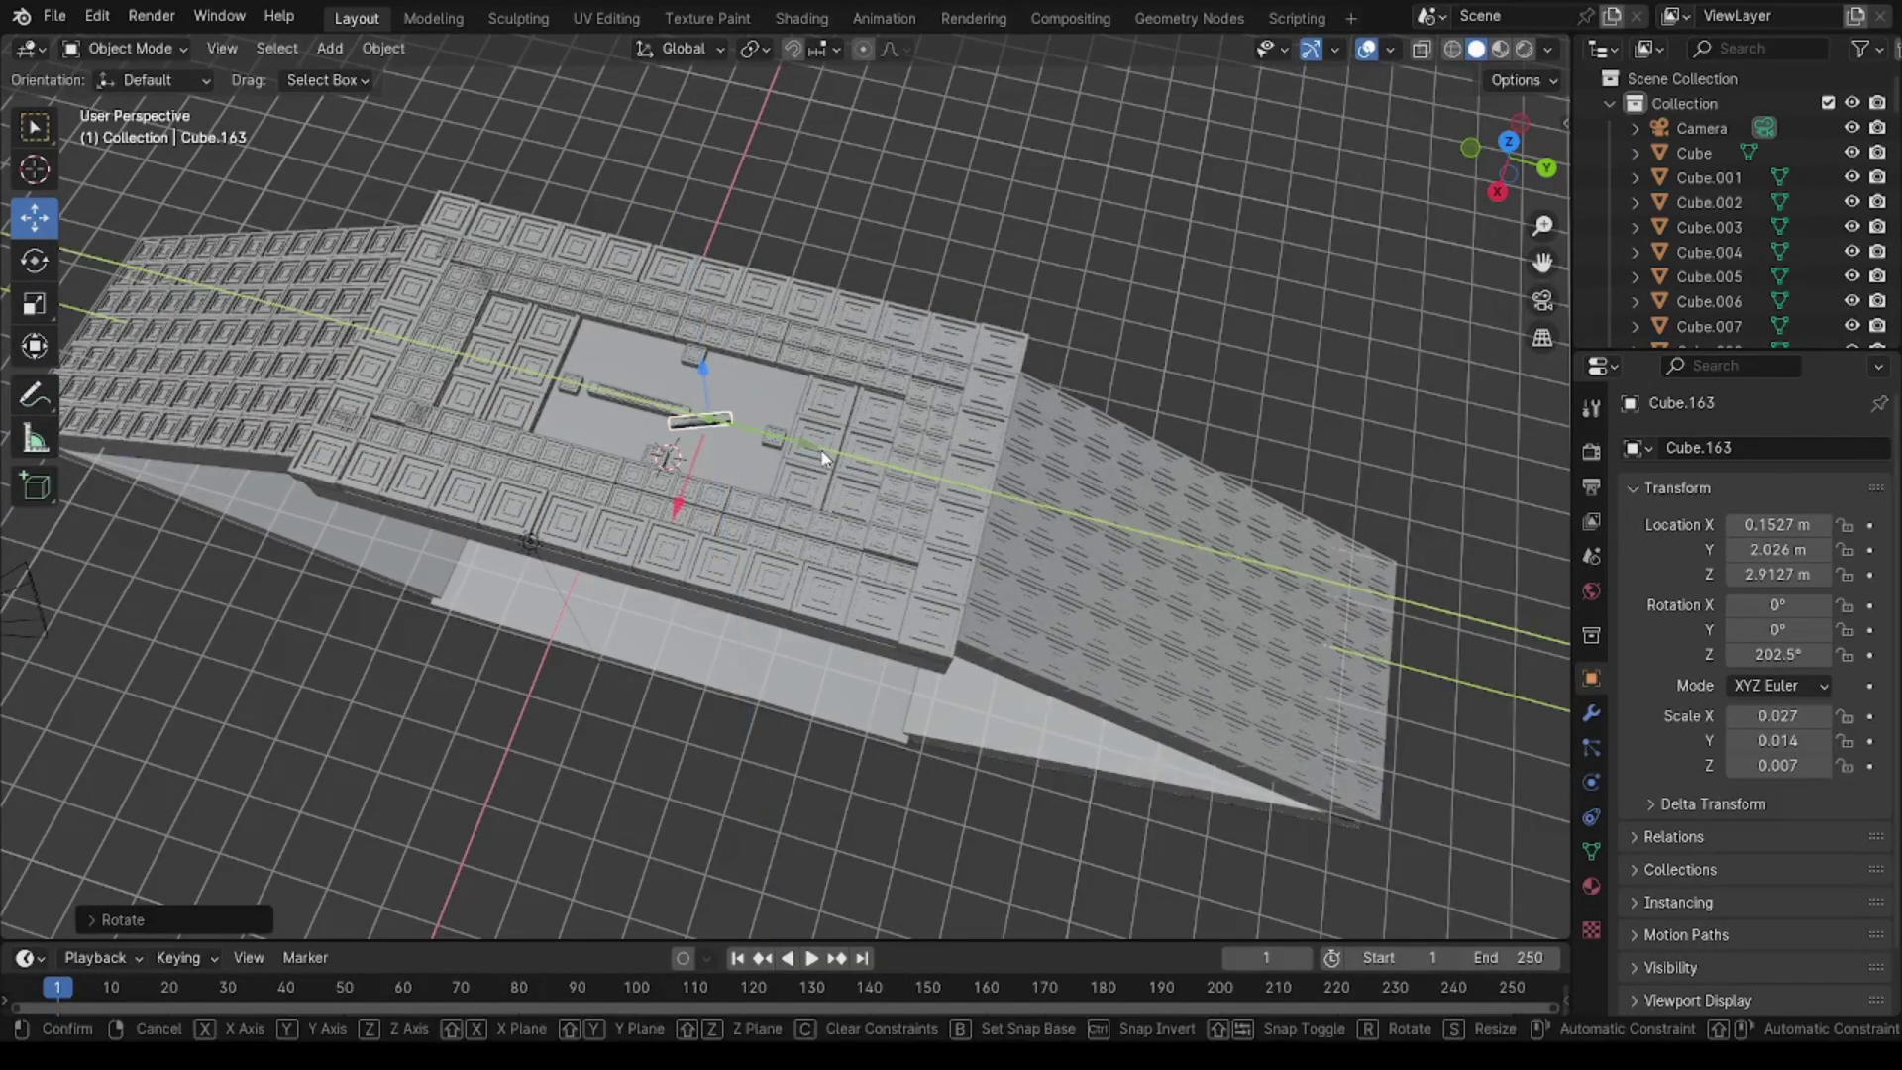
left_click(823, 458)
mouse_move(677, 506)
left_mouse_down()
mouse_move(699, 479)
mouse_move(1179, 322)
left_mouse_up()
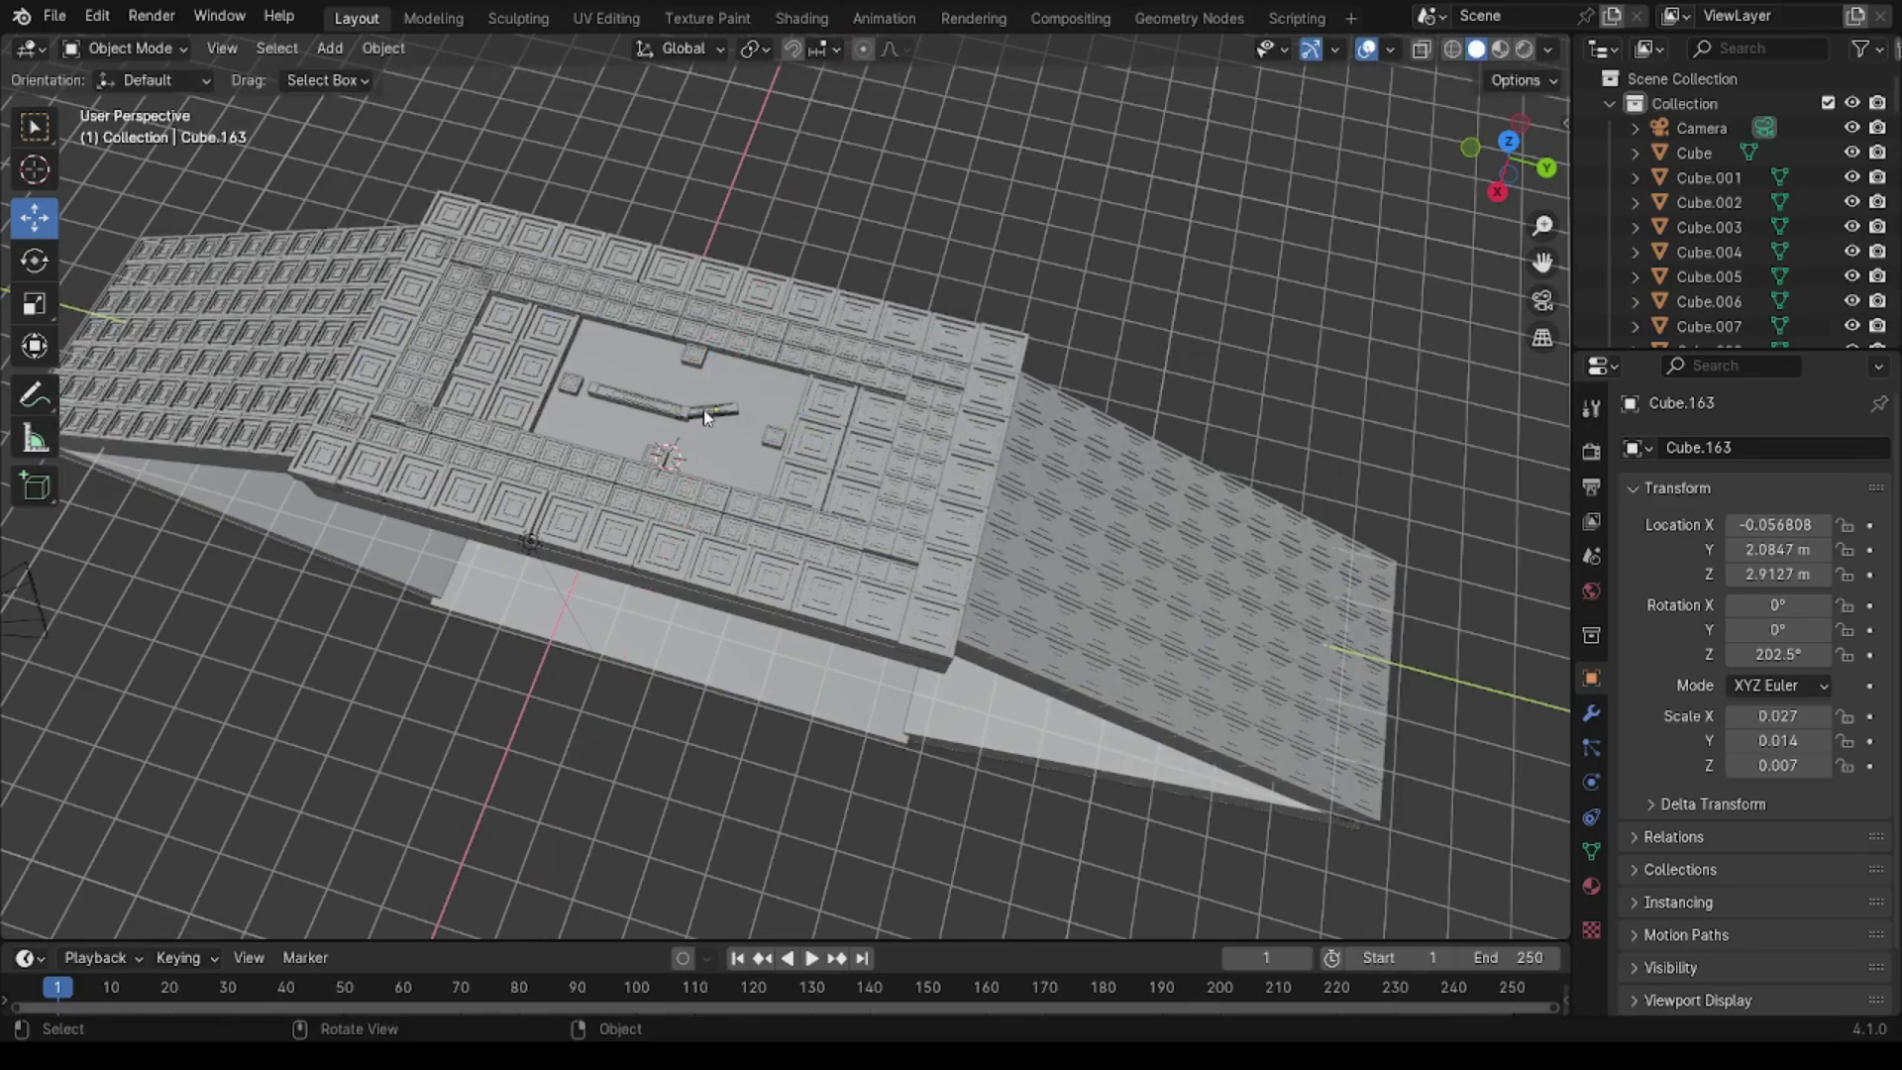
key("s")
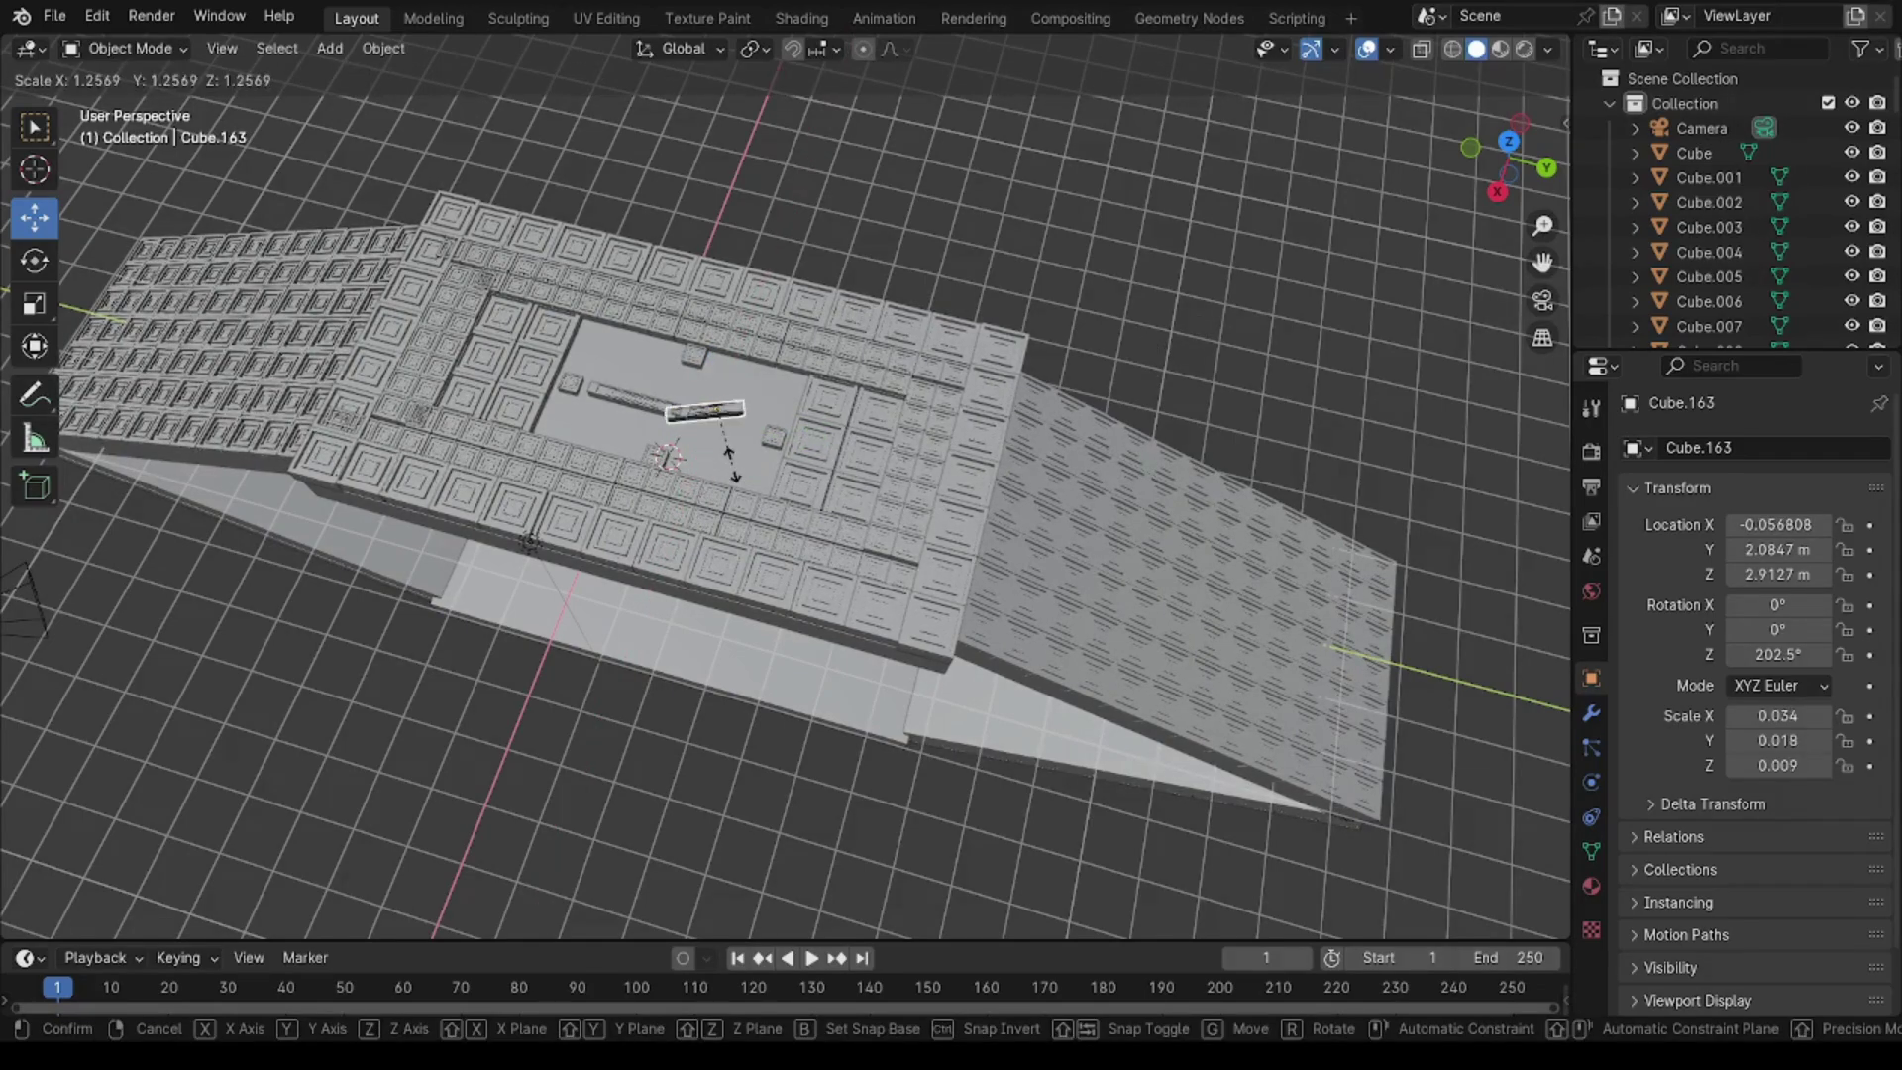
left_click(662, 407)
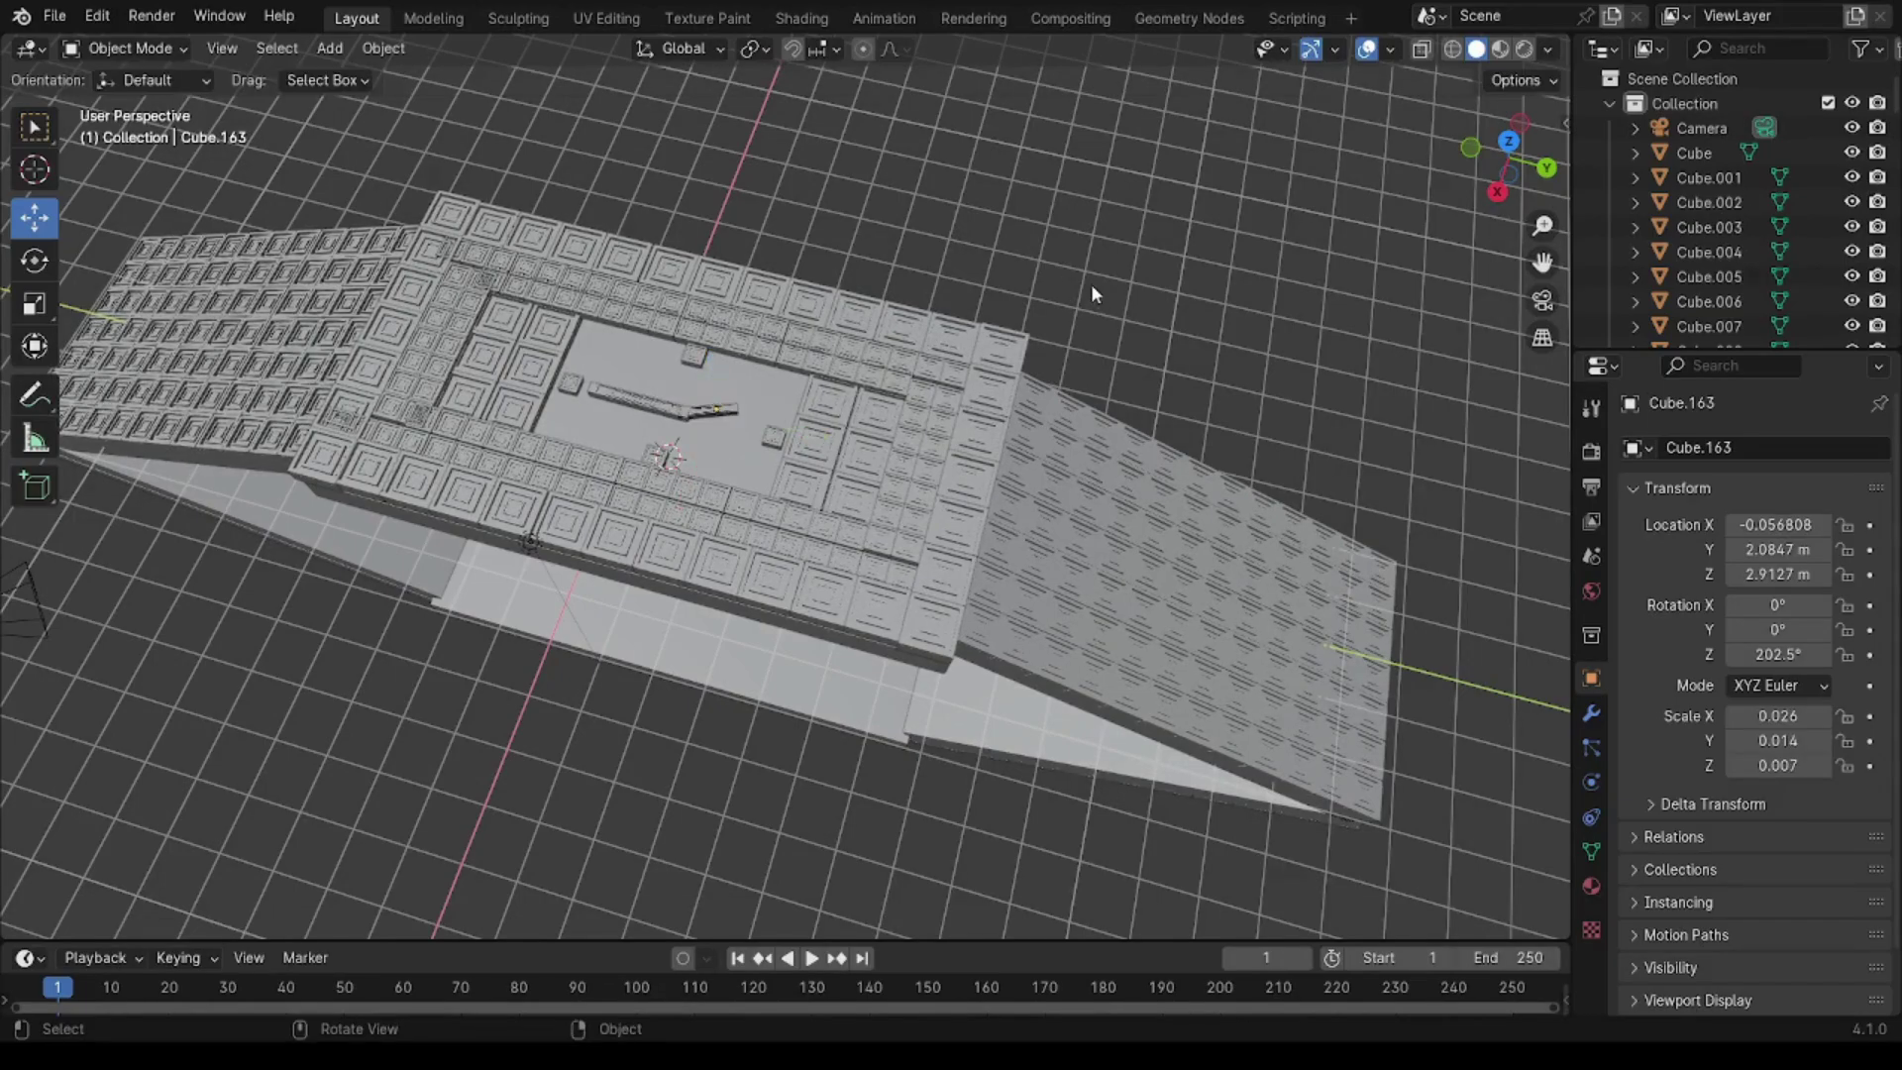
Step: Narrow the left bar piece Cube.164 by scaling it along Y
left_click(652, 414)
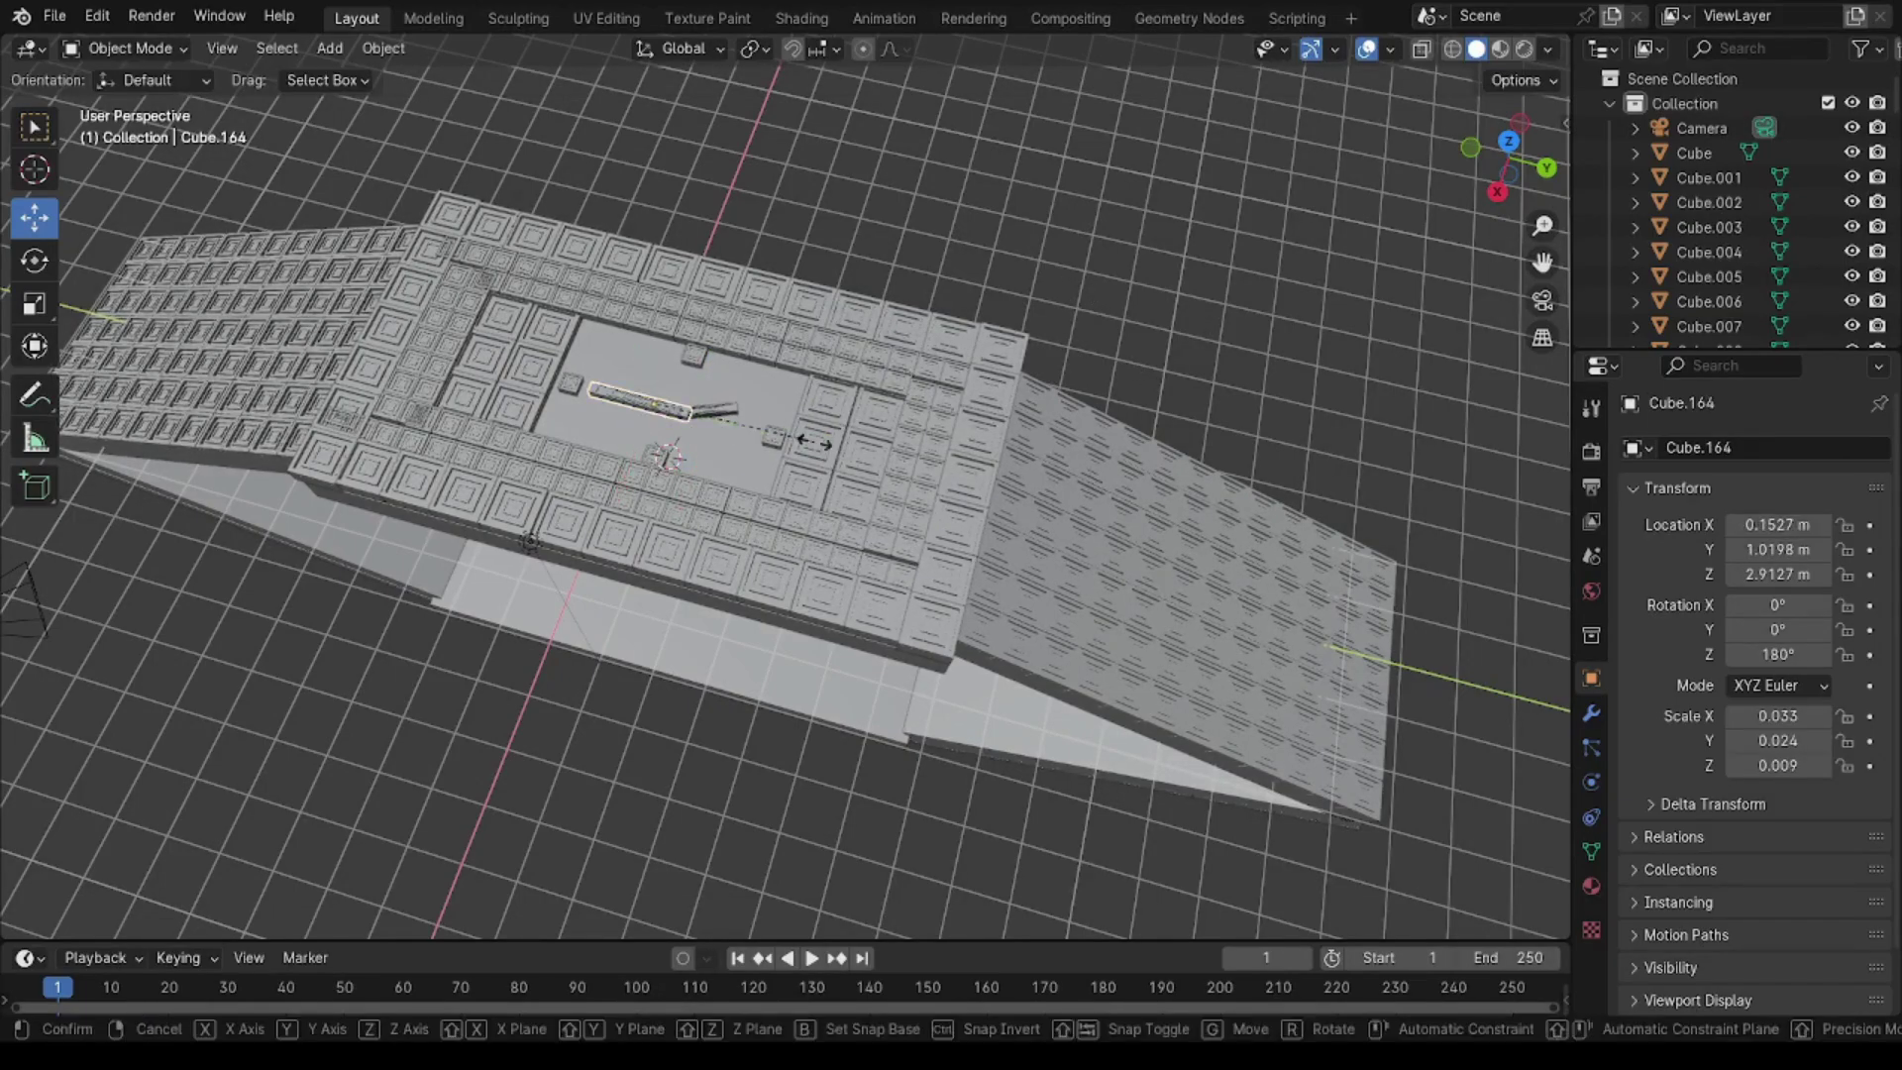
key("s")
key("y")
left_click(1089, 204)
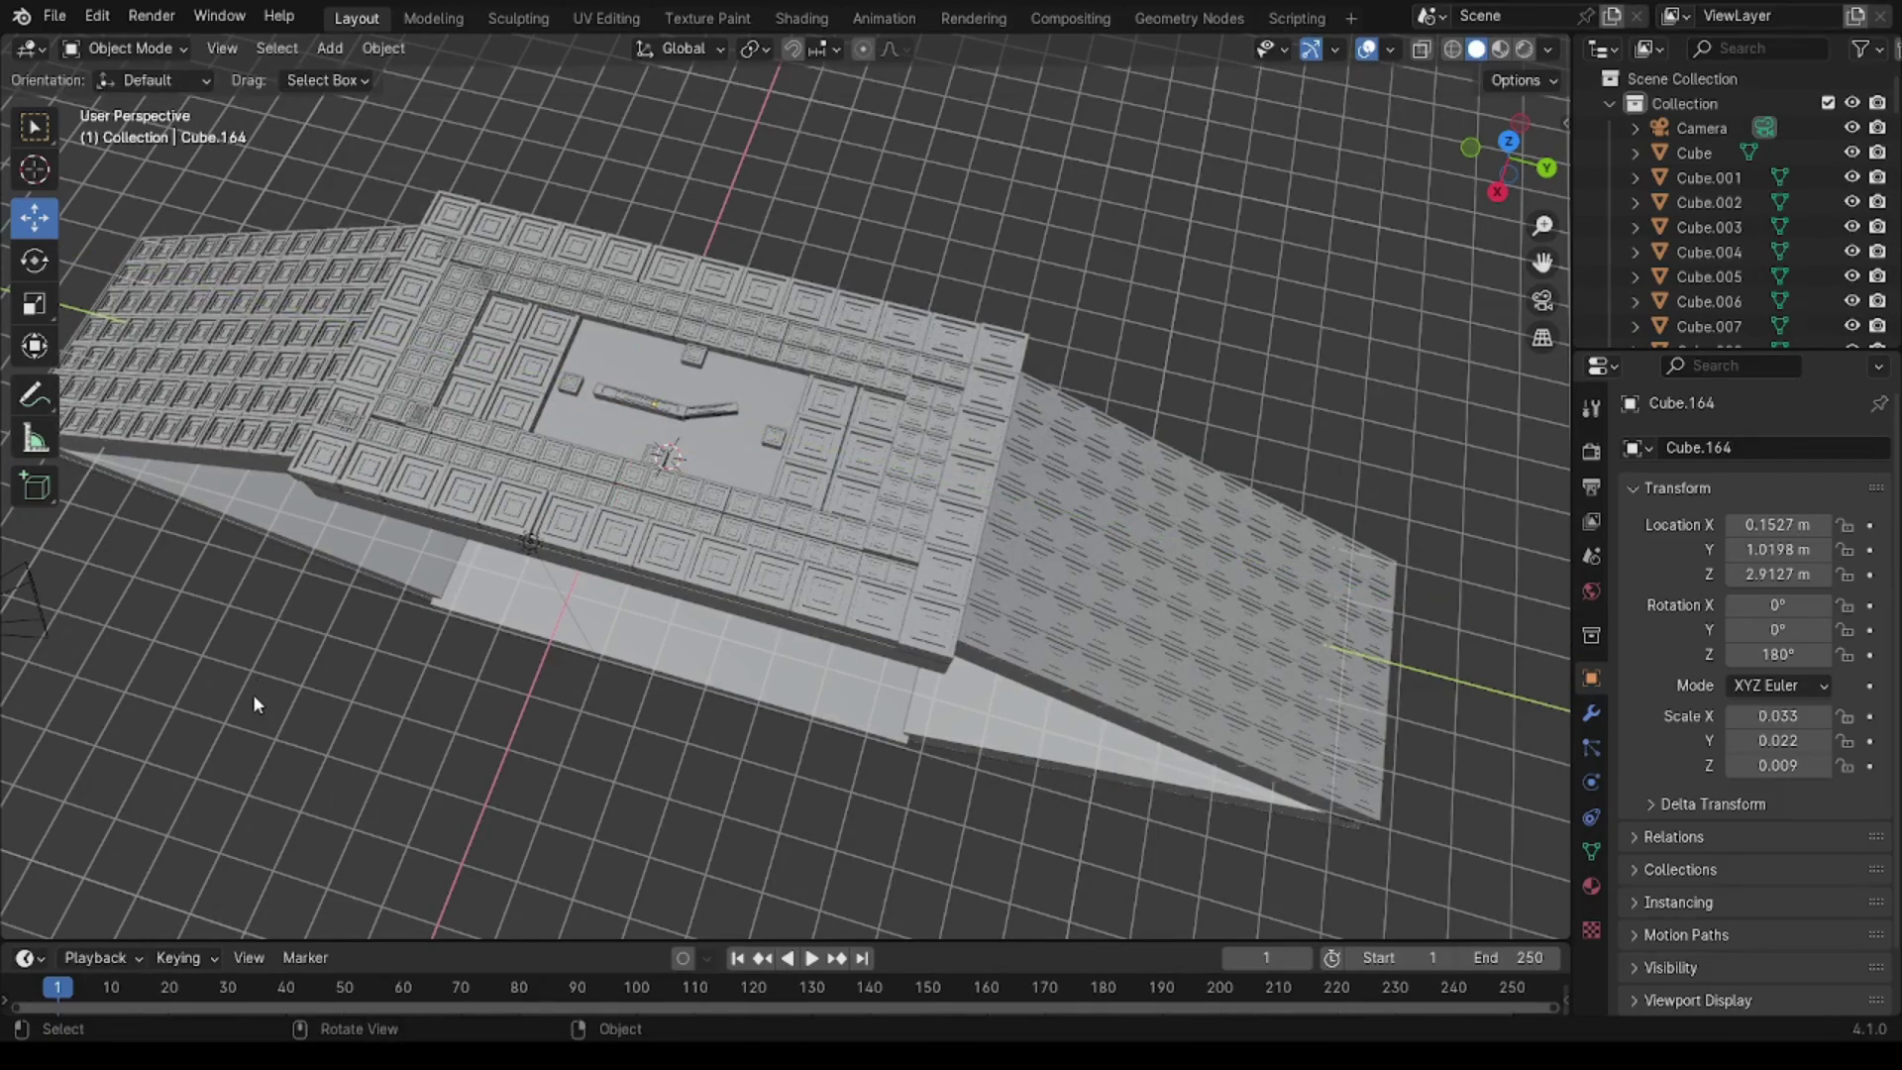
key("ctrl")
Step: Raise side frame segments Cube.001 and Cube.005 along Z to about -2.3975 m
mouse_move(390, 699)
middle_mouse_down("ctrl")
mouse_move(471, 704)
mouse_move(573, 482)
middle_mouse_up("ctrl")
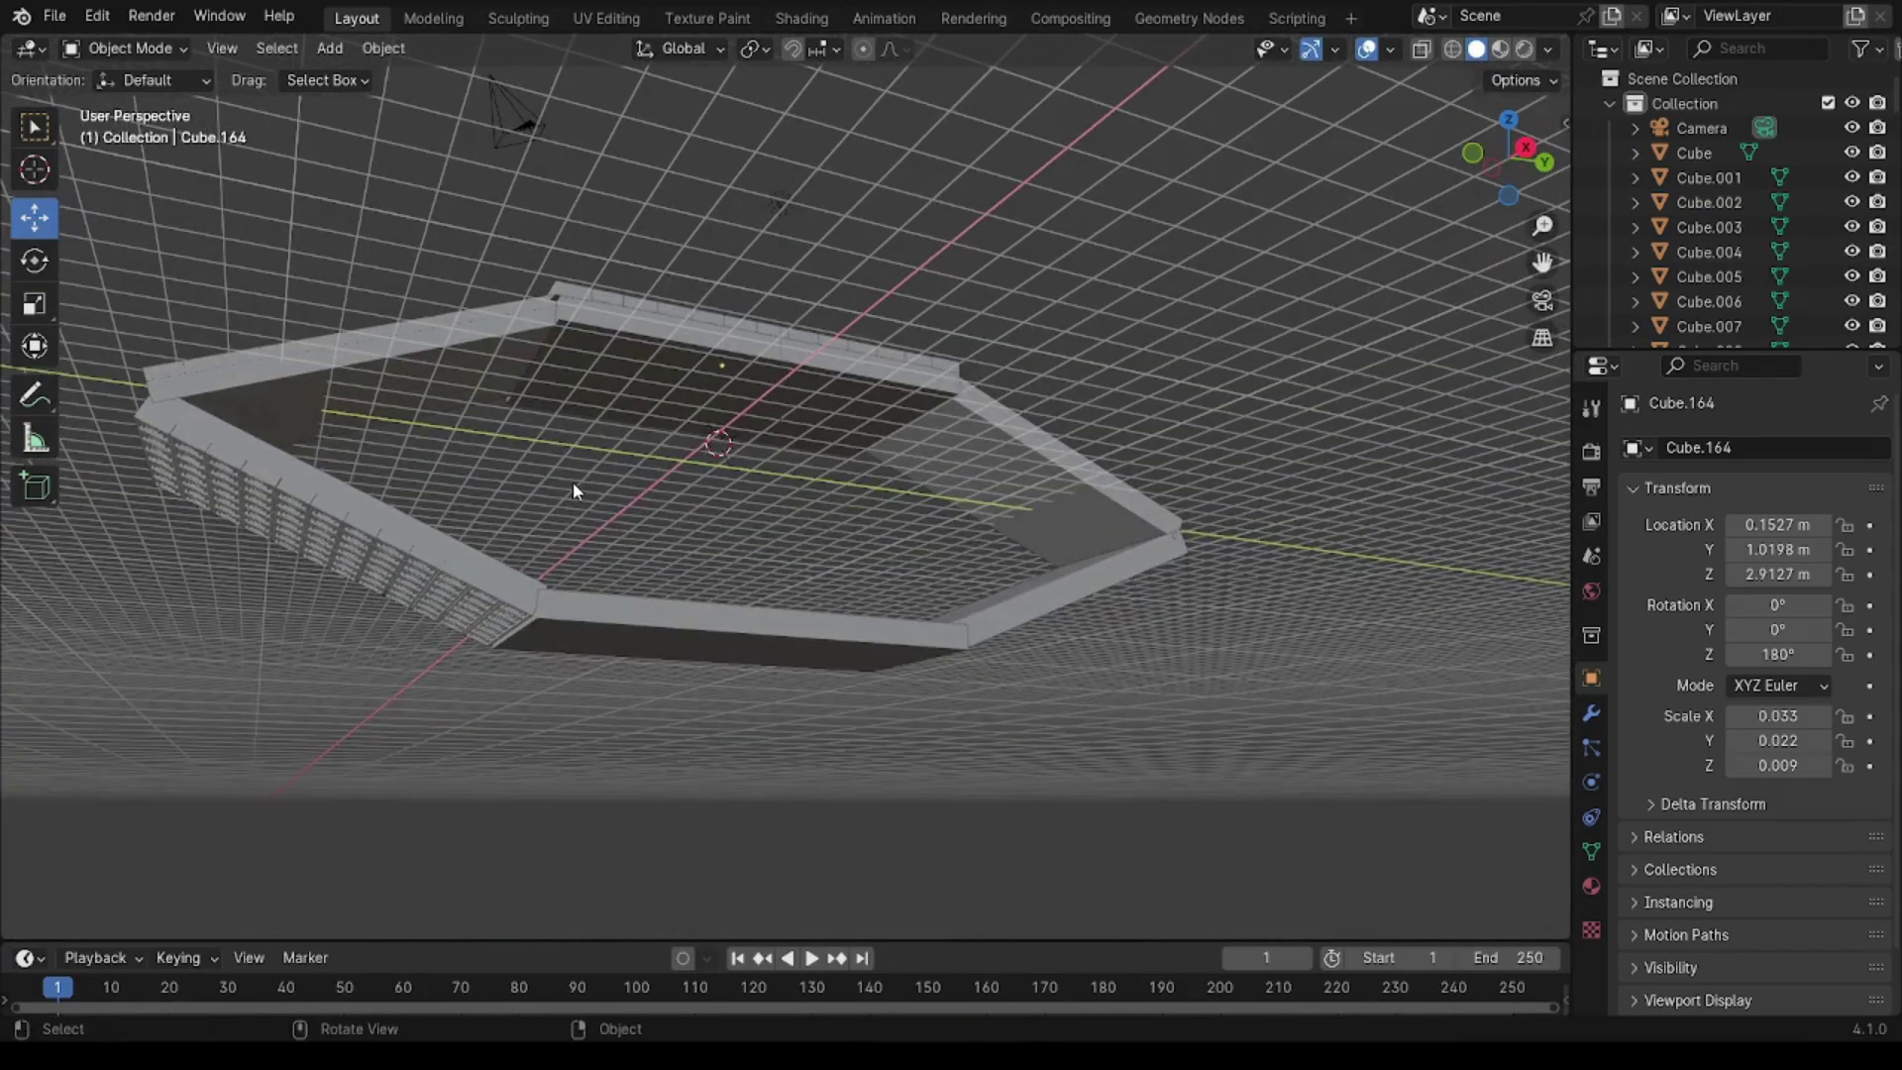
mouse_move(1201, 442)
middle_mouse_down()
mouse_move(1172, 507)
mouse_move(1054, 478)
middle_mouse_up()
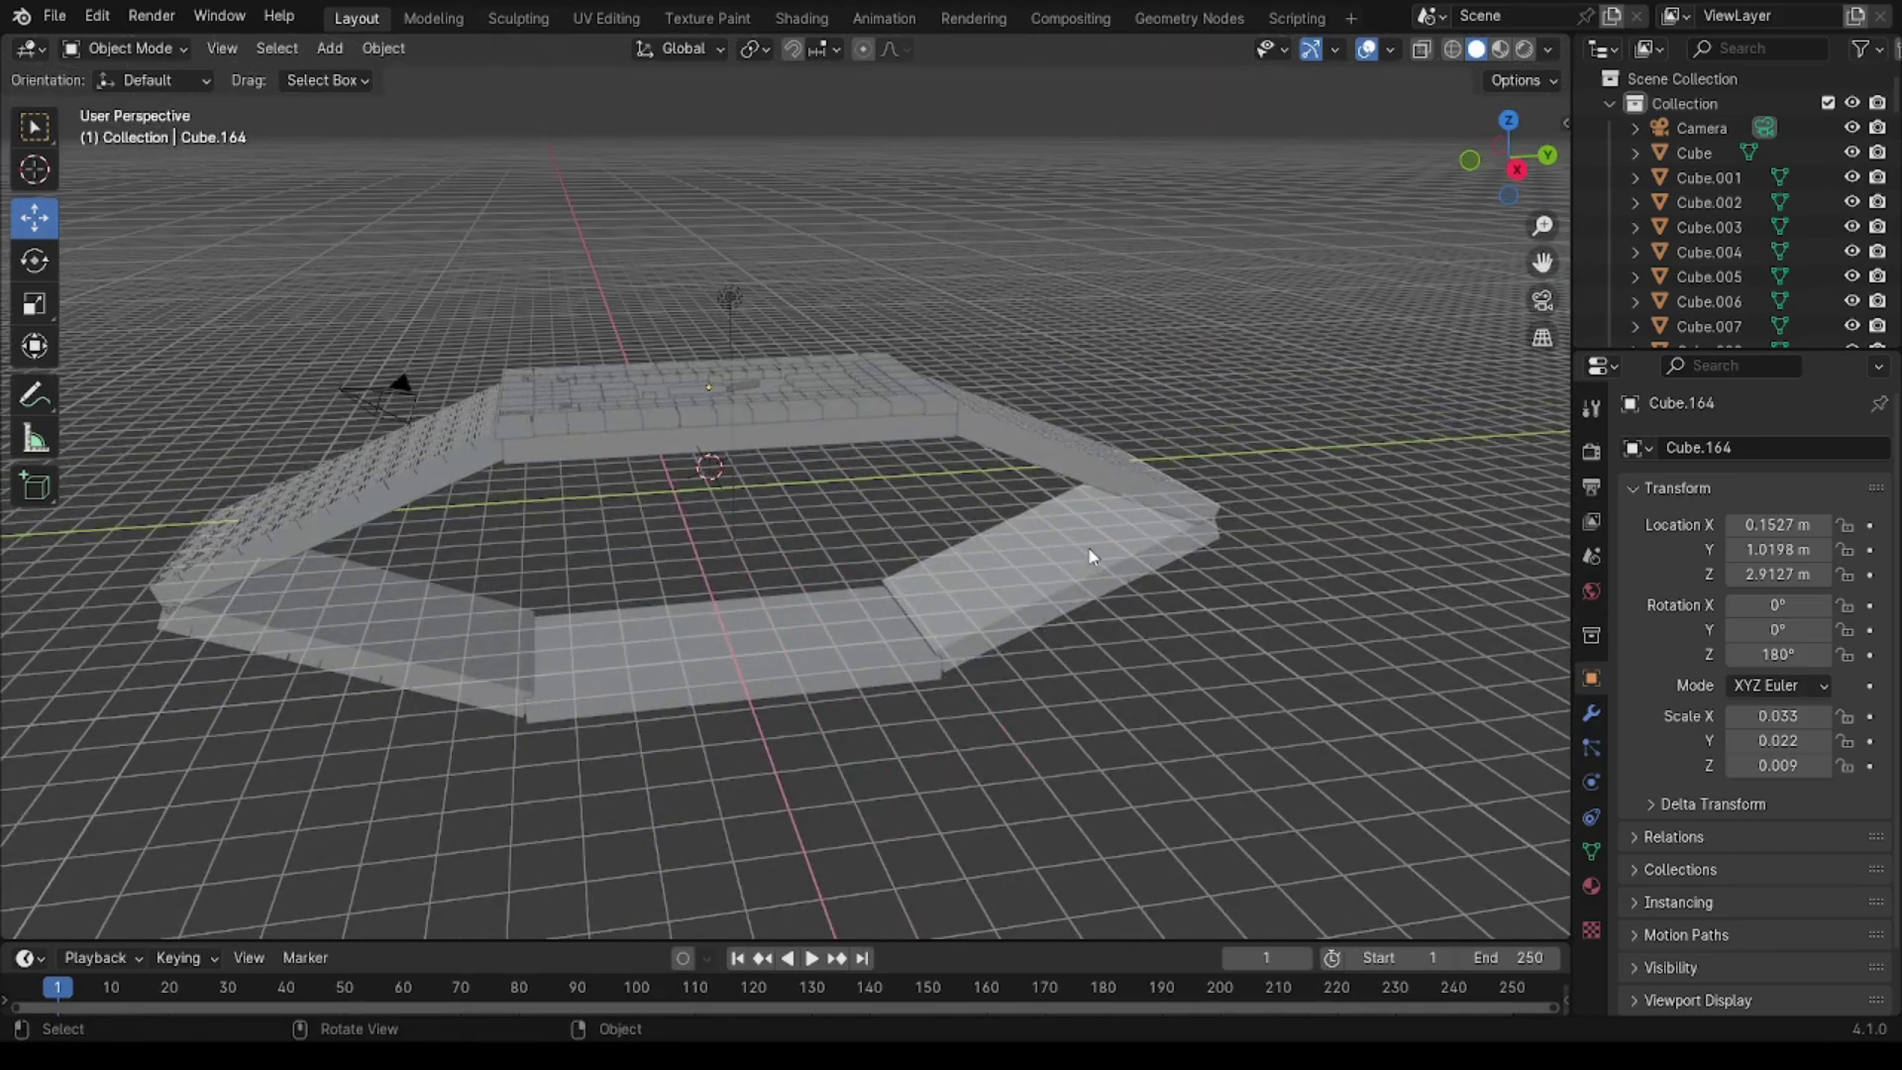
left_click(932, 584)
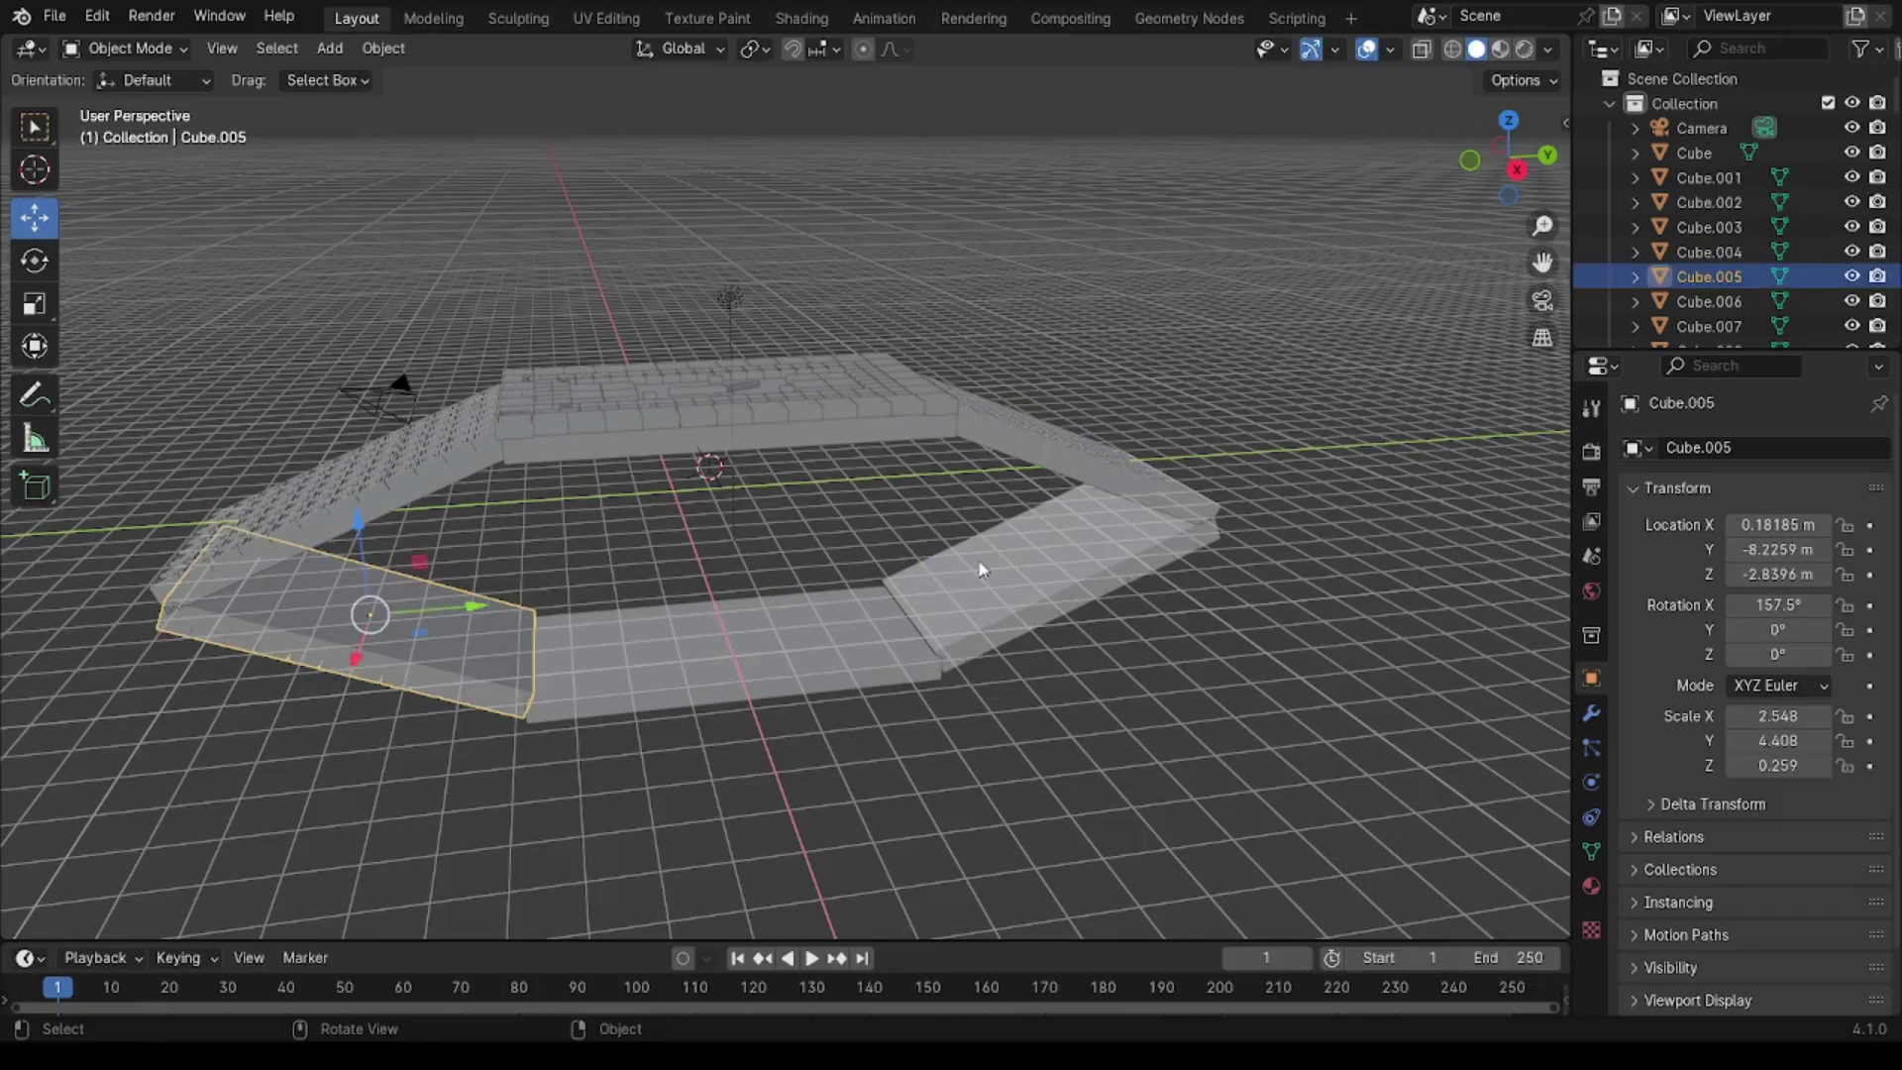
left_click(976, 564, "shift")
mouse_move(724, 498)
left_mouse_down()
mouse_move(724, 473)
mouse_move(662, 687)
left_mouse_up()
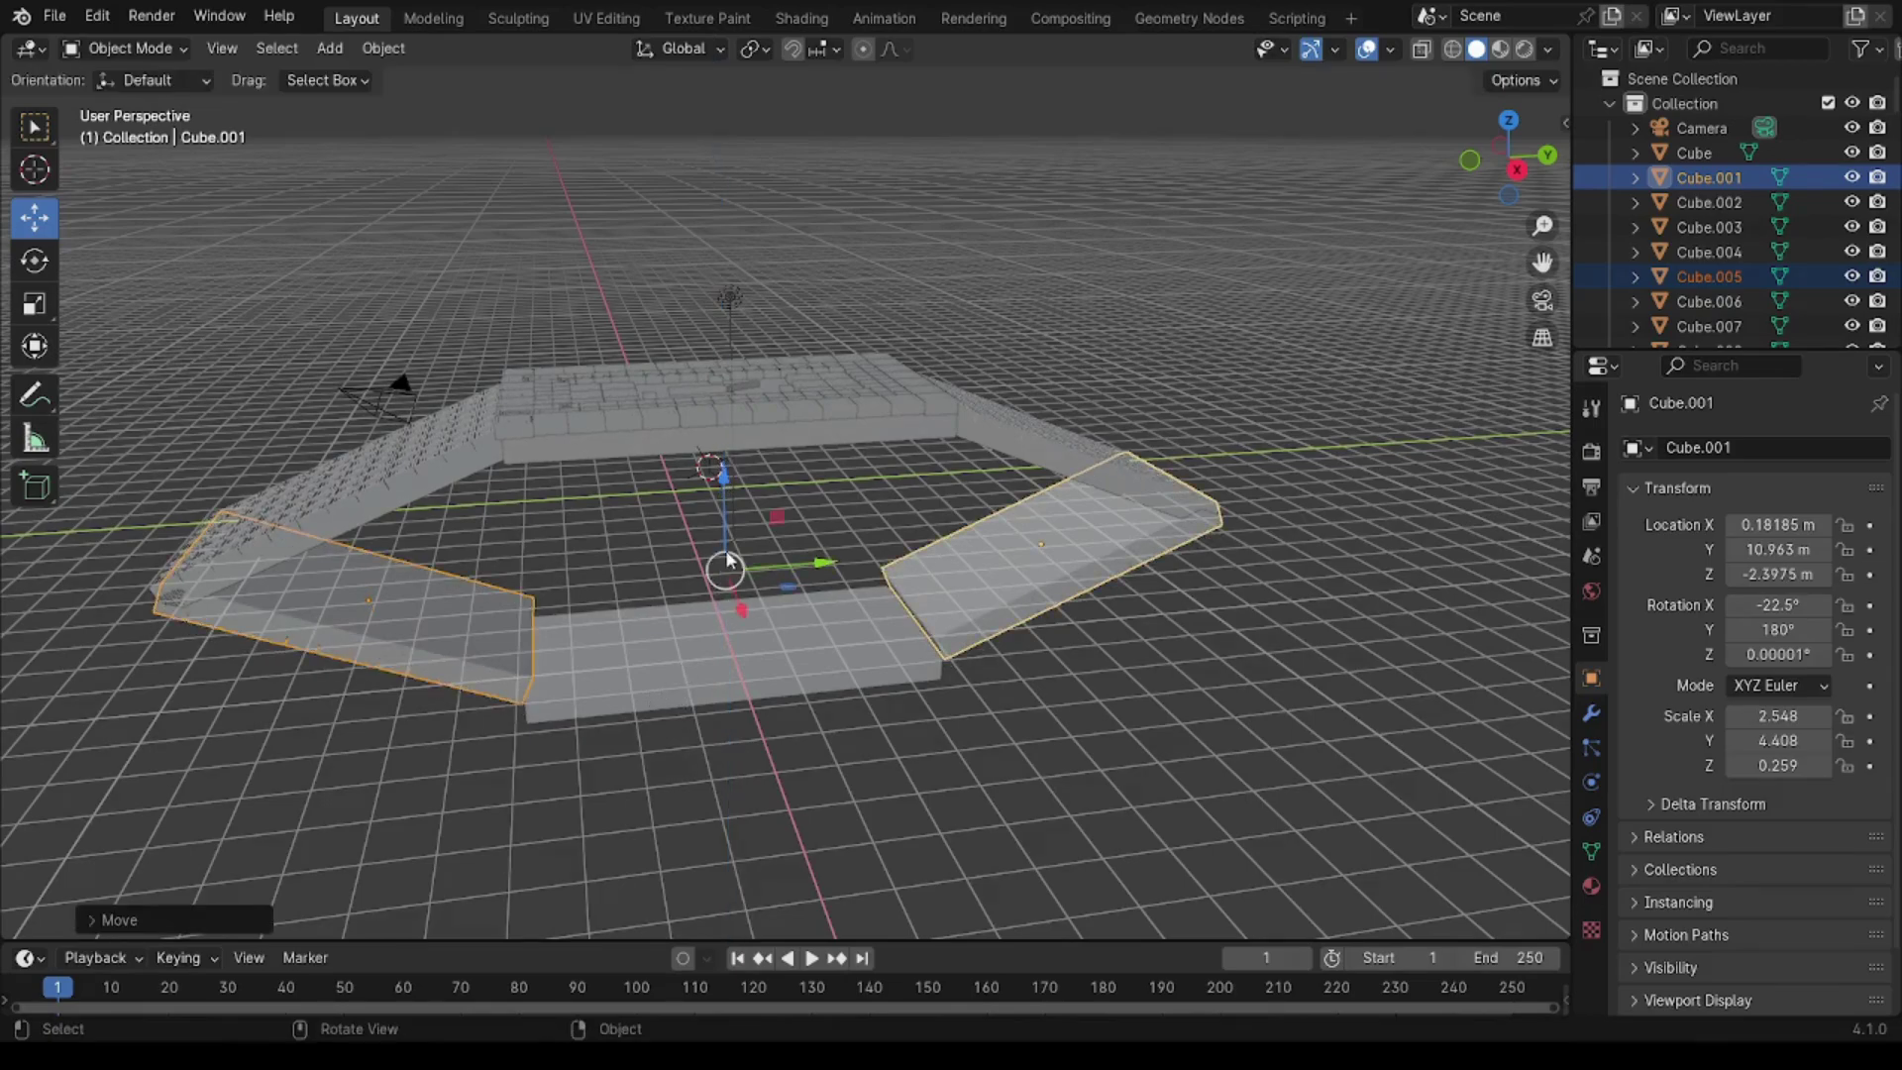
Step: Nudge the front frame segment Cube.006 slightly up on Z, then view the slab top
left_click(728, 644)
left_click_drag(726, 540, 726, 515)
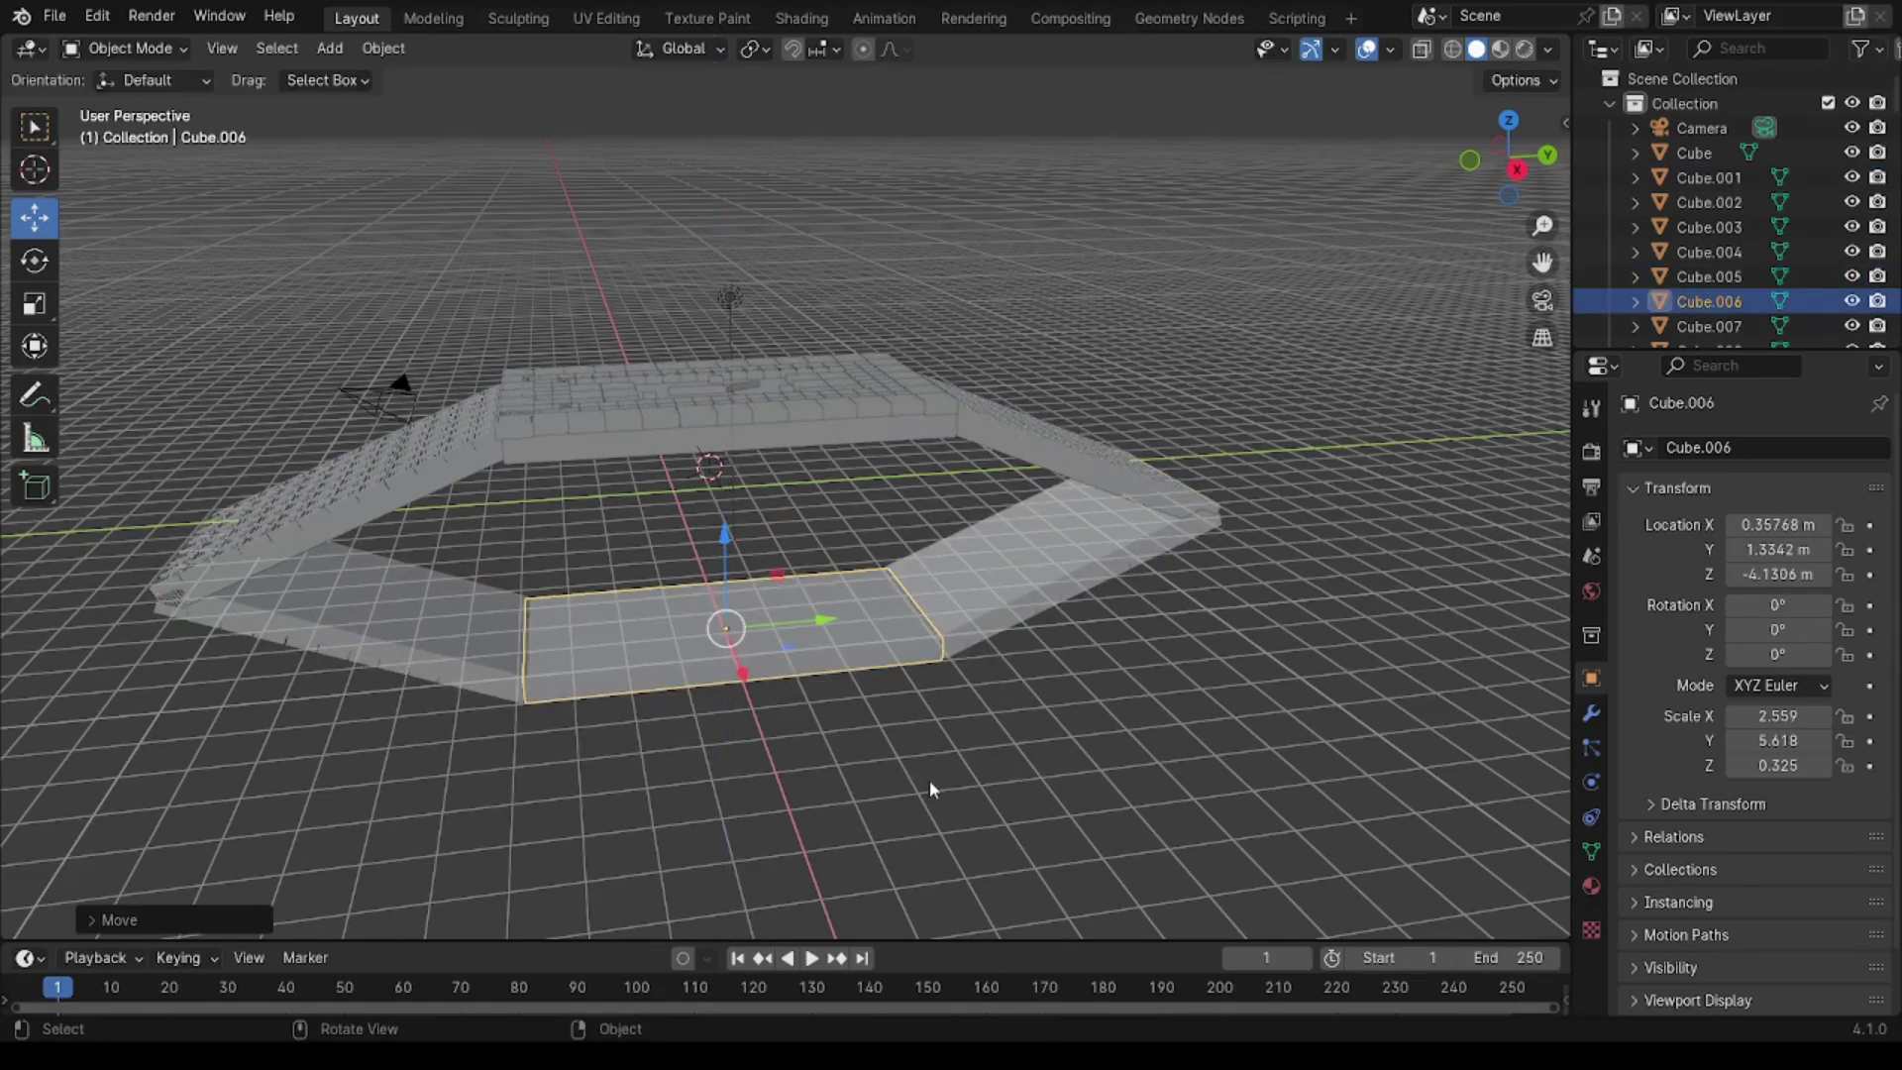
left_click(458, 769)
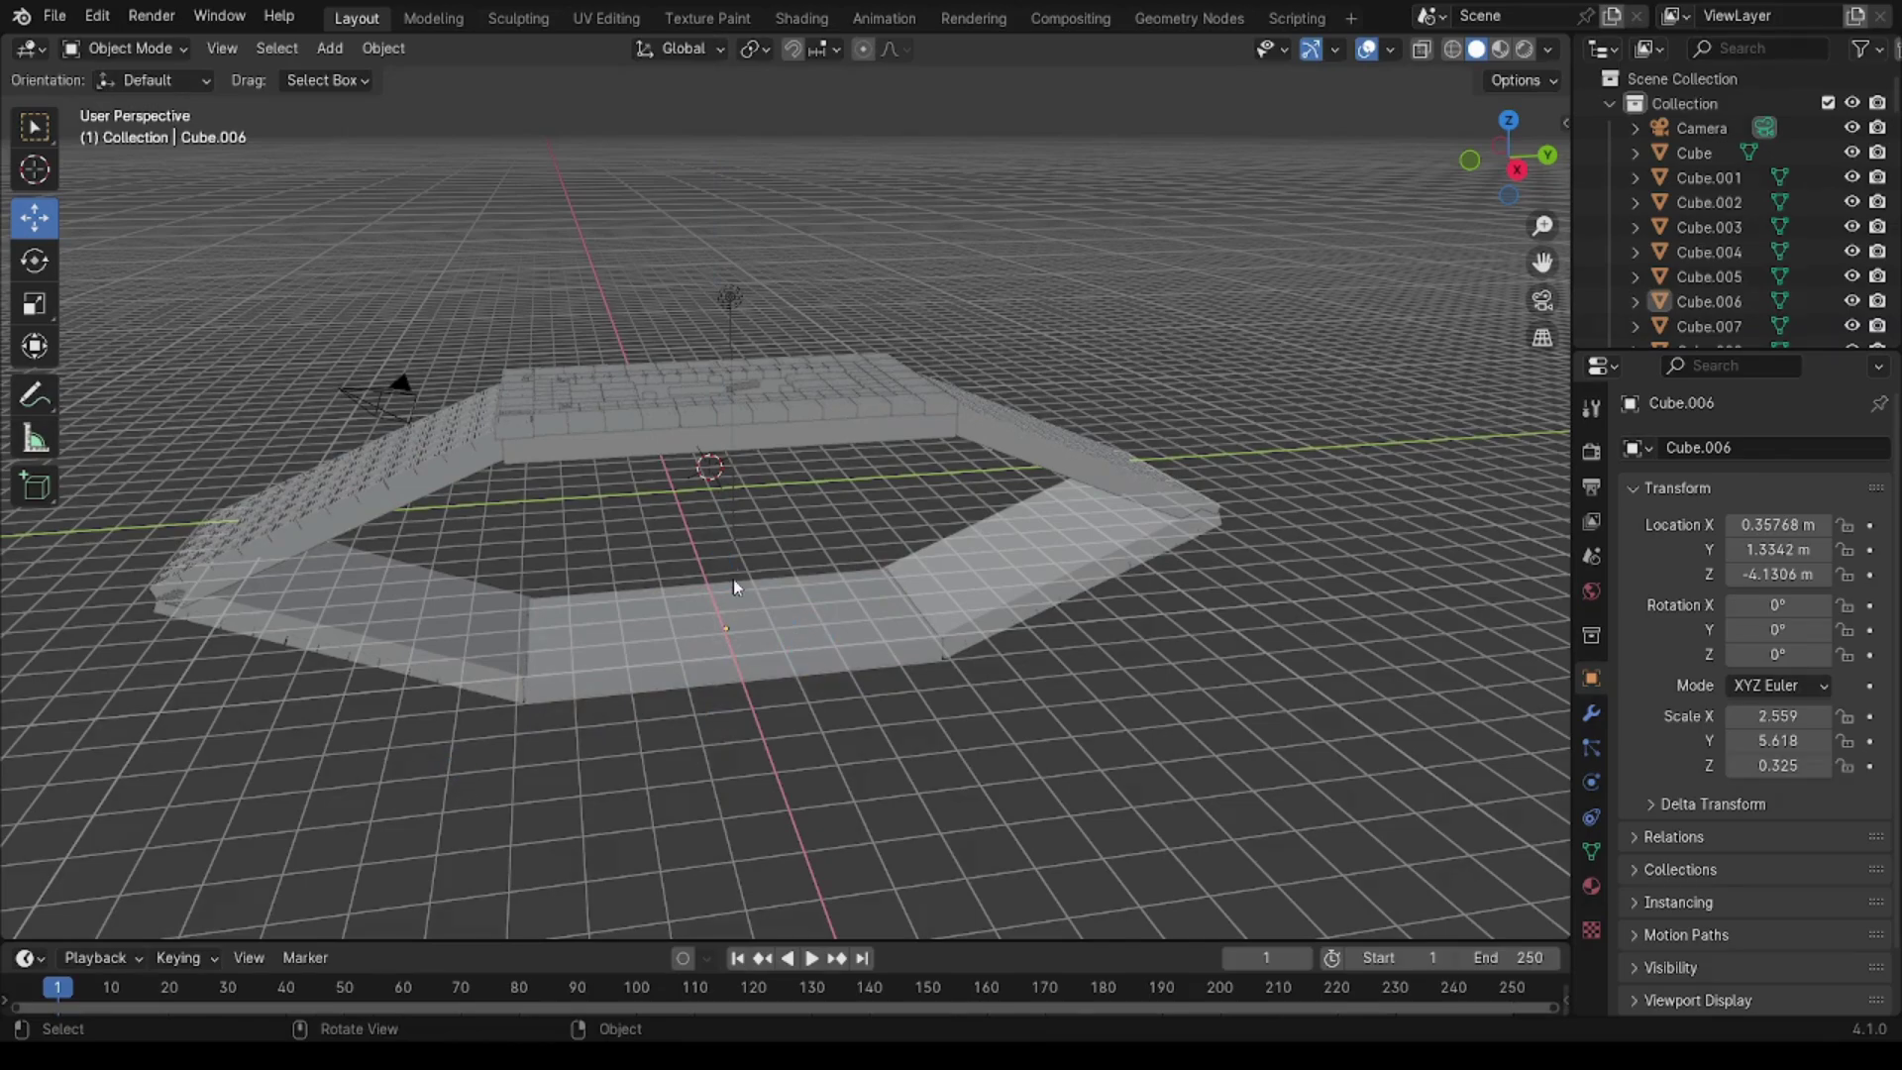
scroll(733, 581, "up", 2)
middle_click_drag(733, 587, 921, 510)
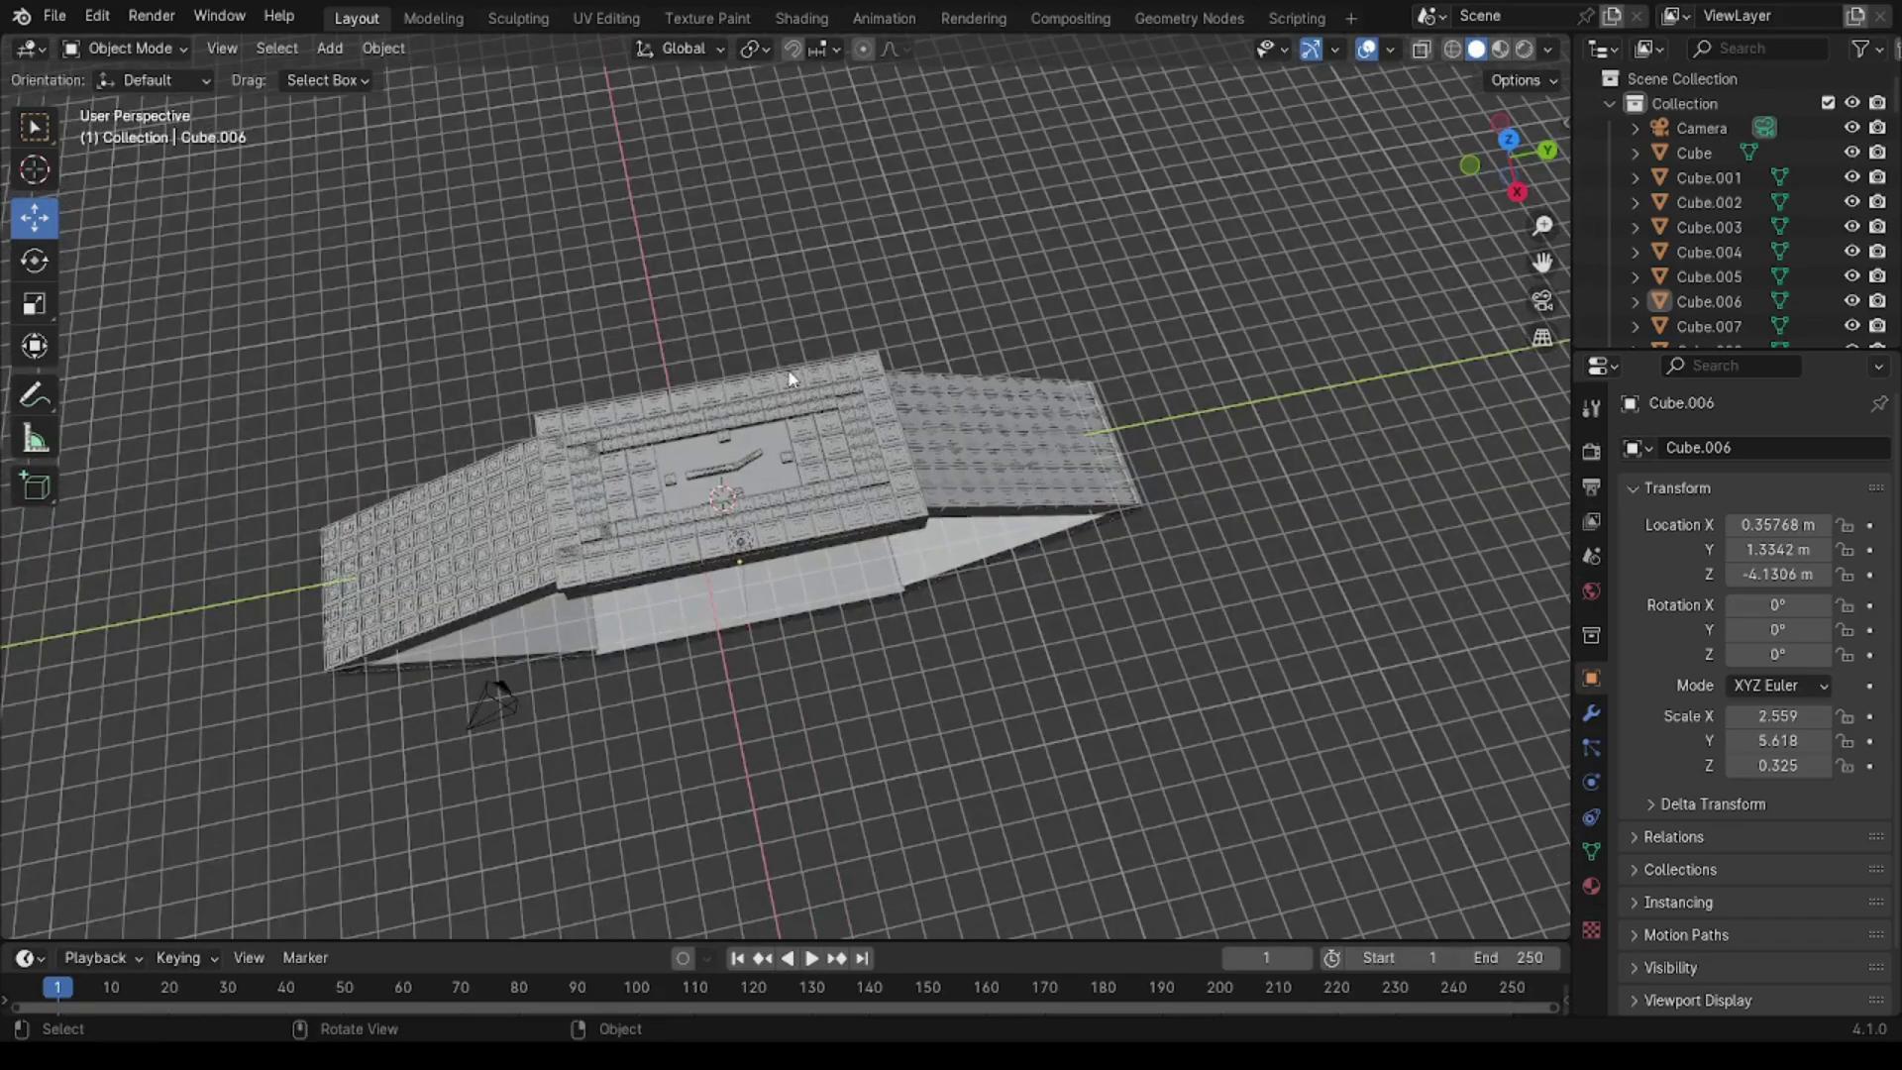
Step: Join the front, side and back rows of border tiles into one object, Cube.036
scroll(924, 514, "up", 3)
left_click(369, 662)
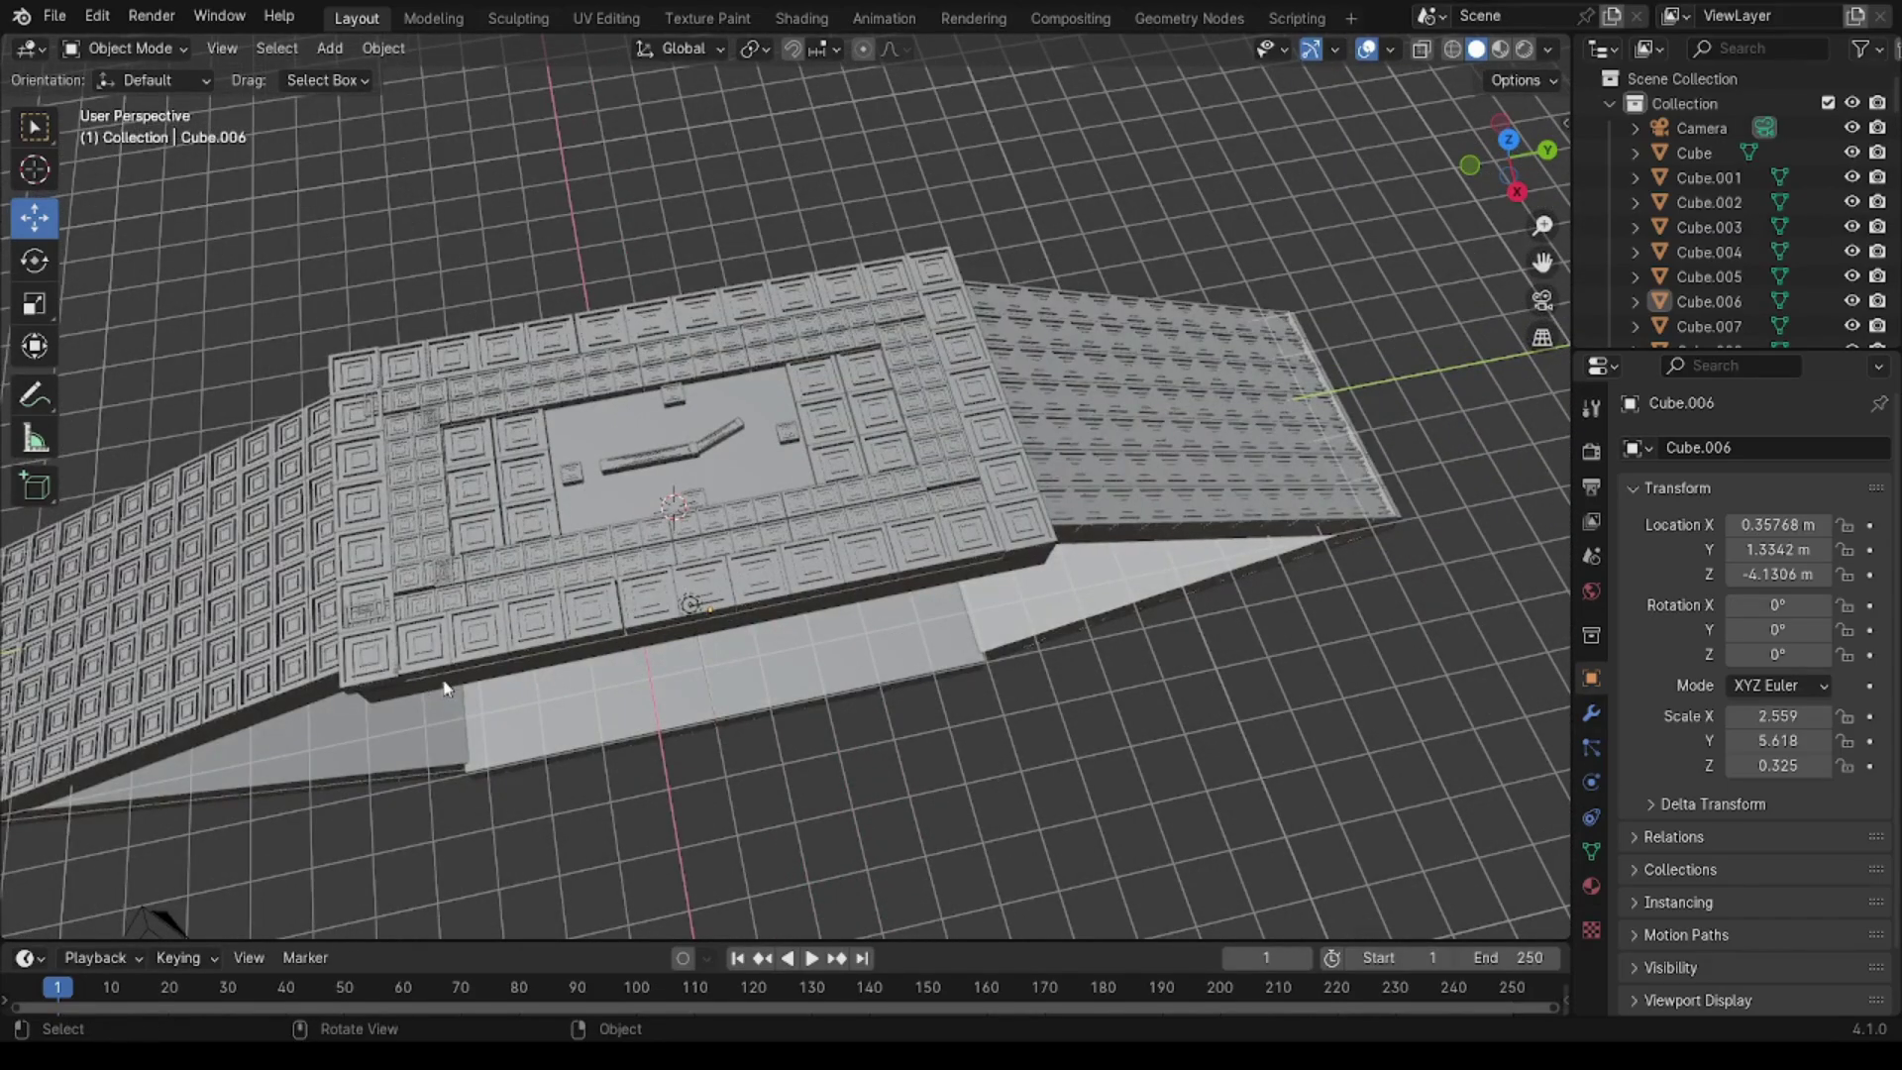
left_click(485, 639, "shift")
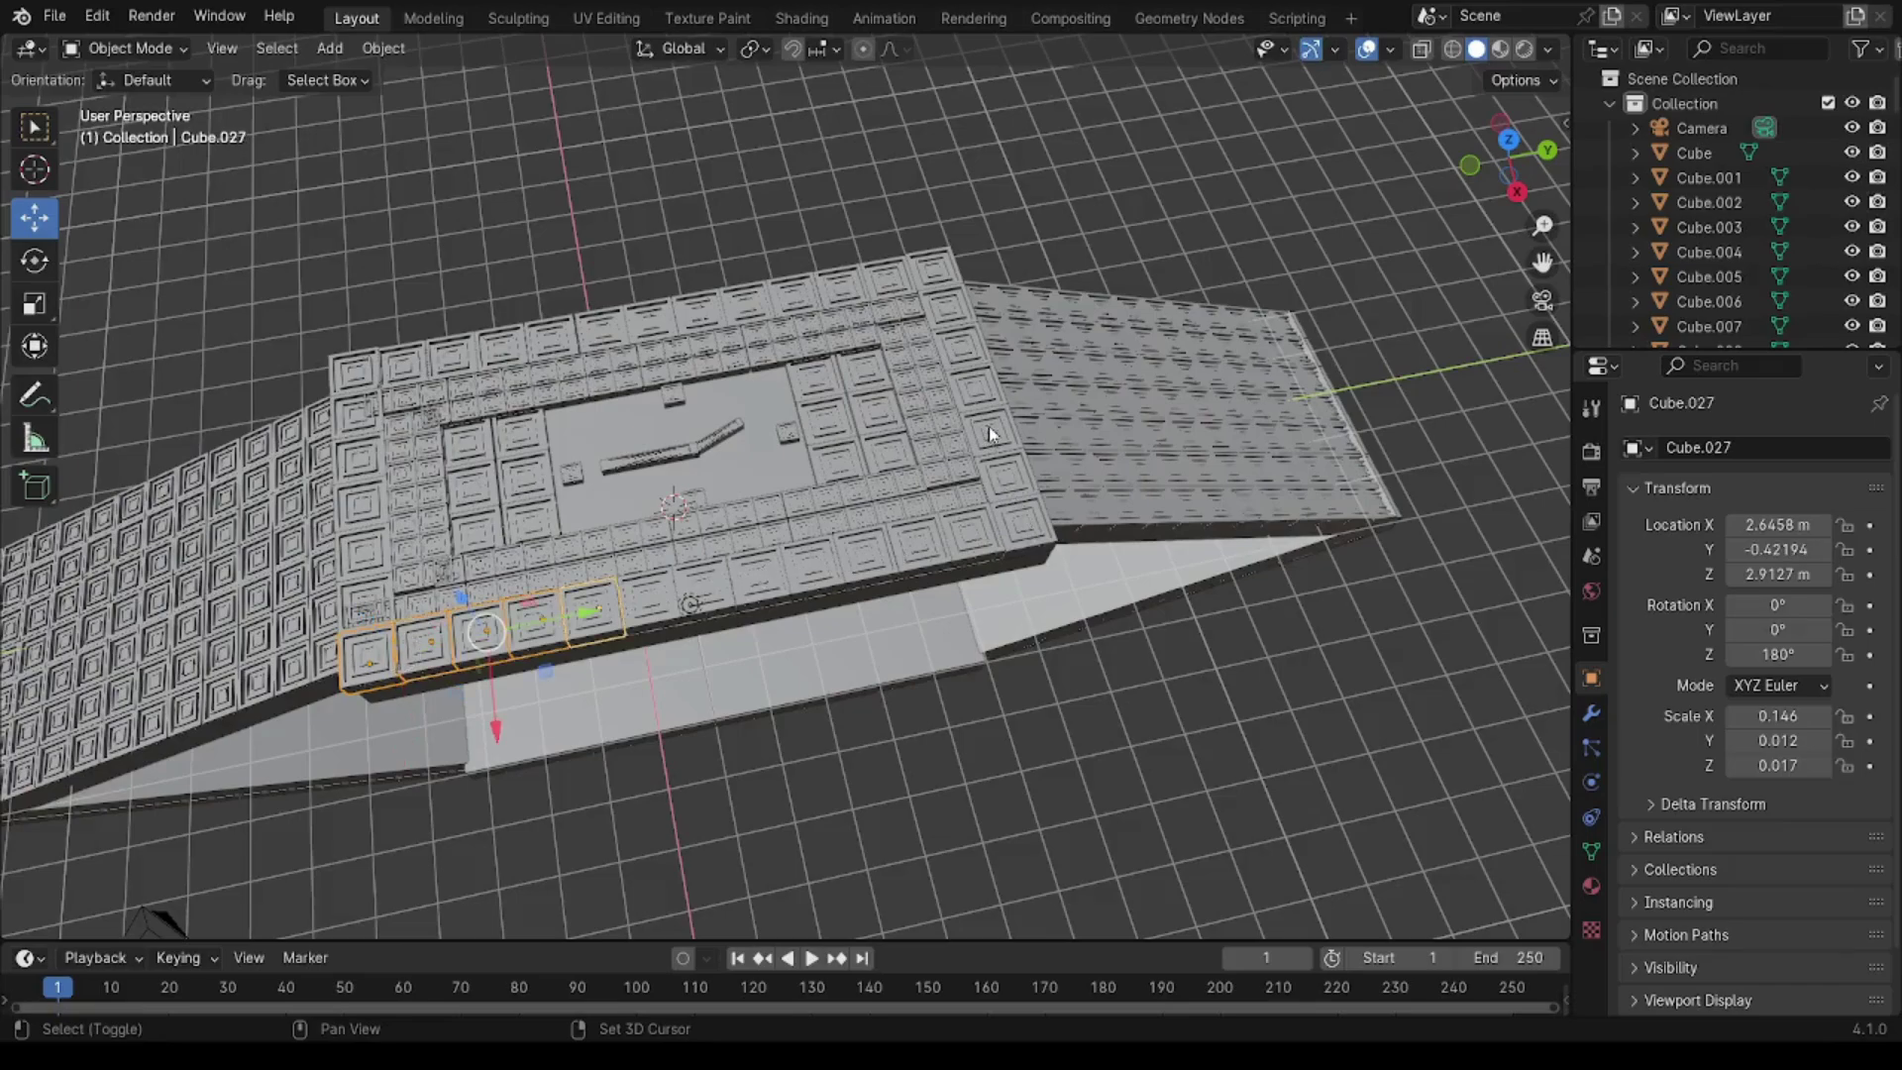
left_click(884, 302, "shift")
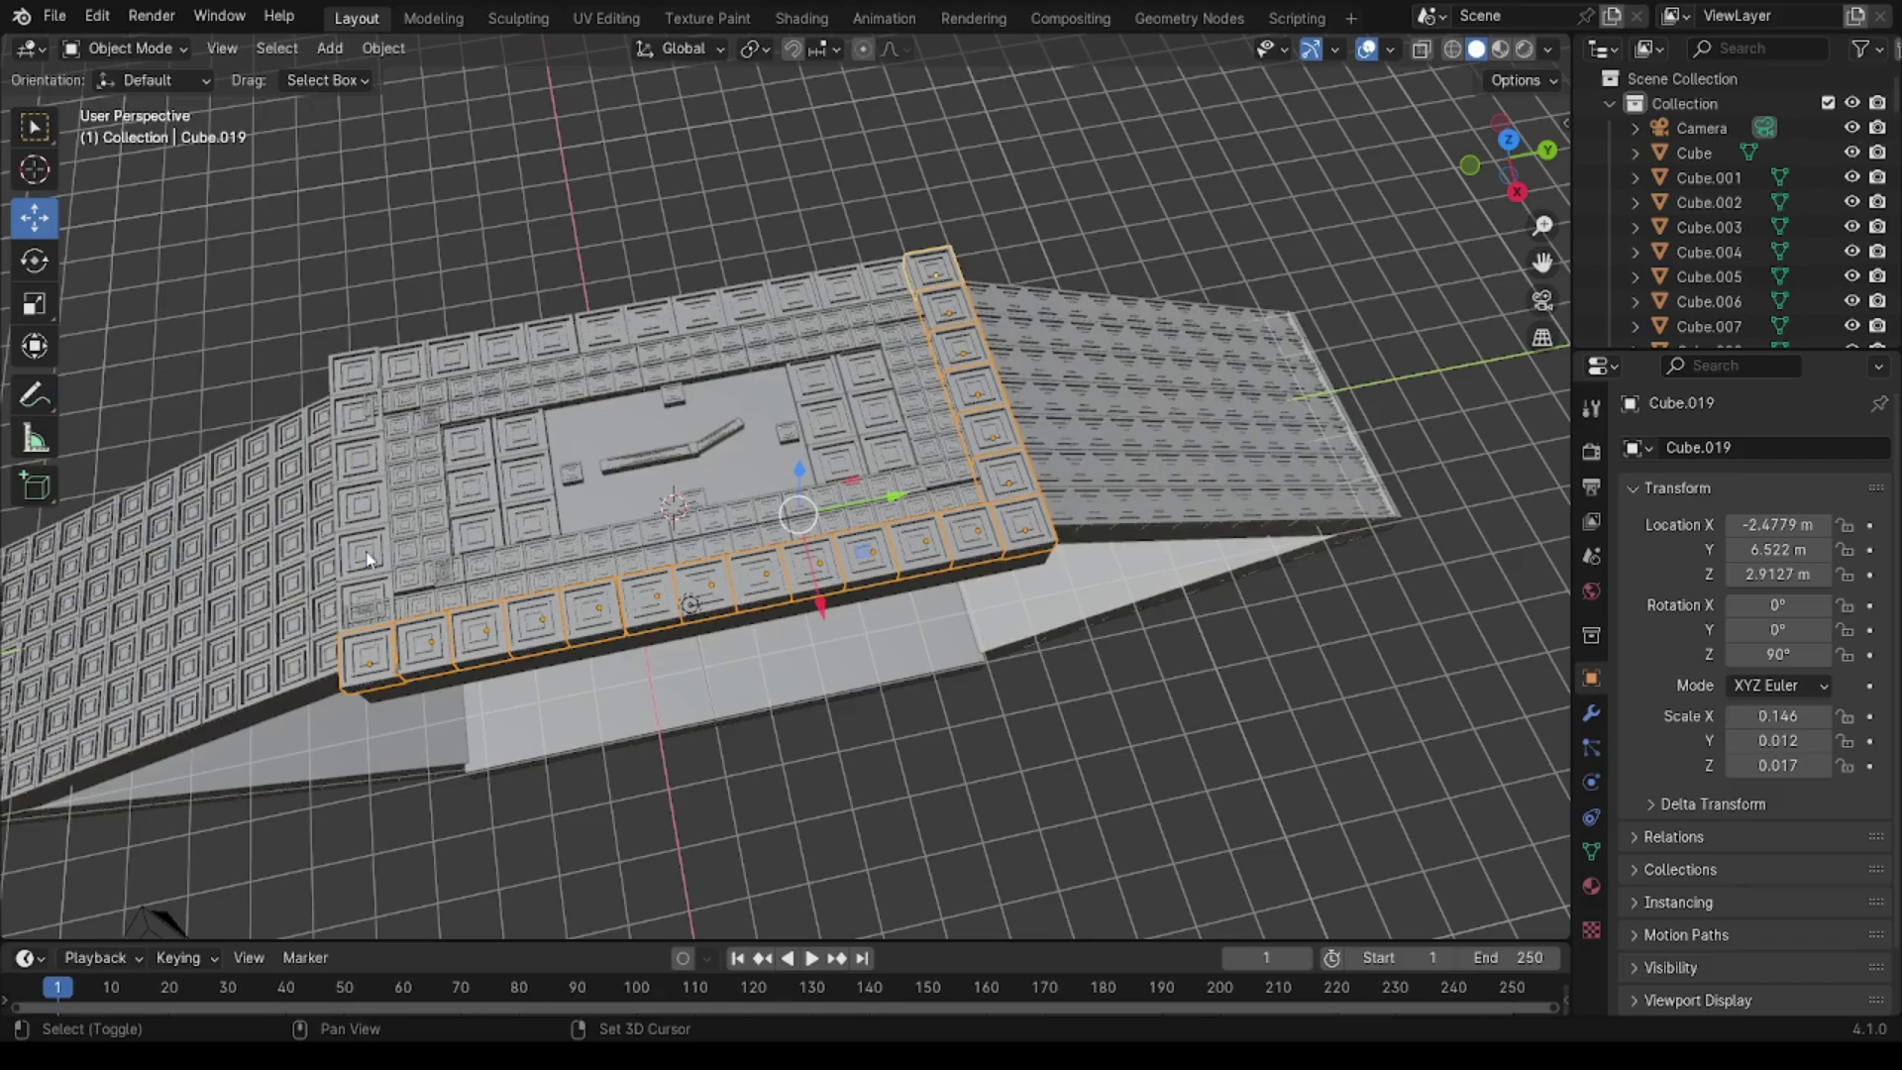
left_click(369, 515, "shift")
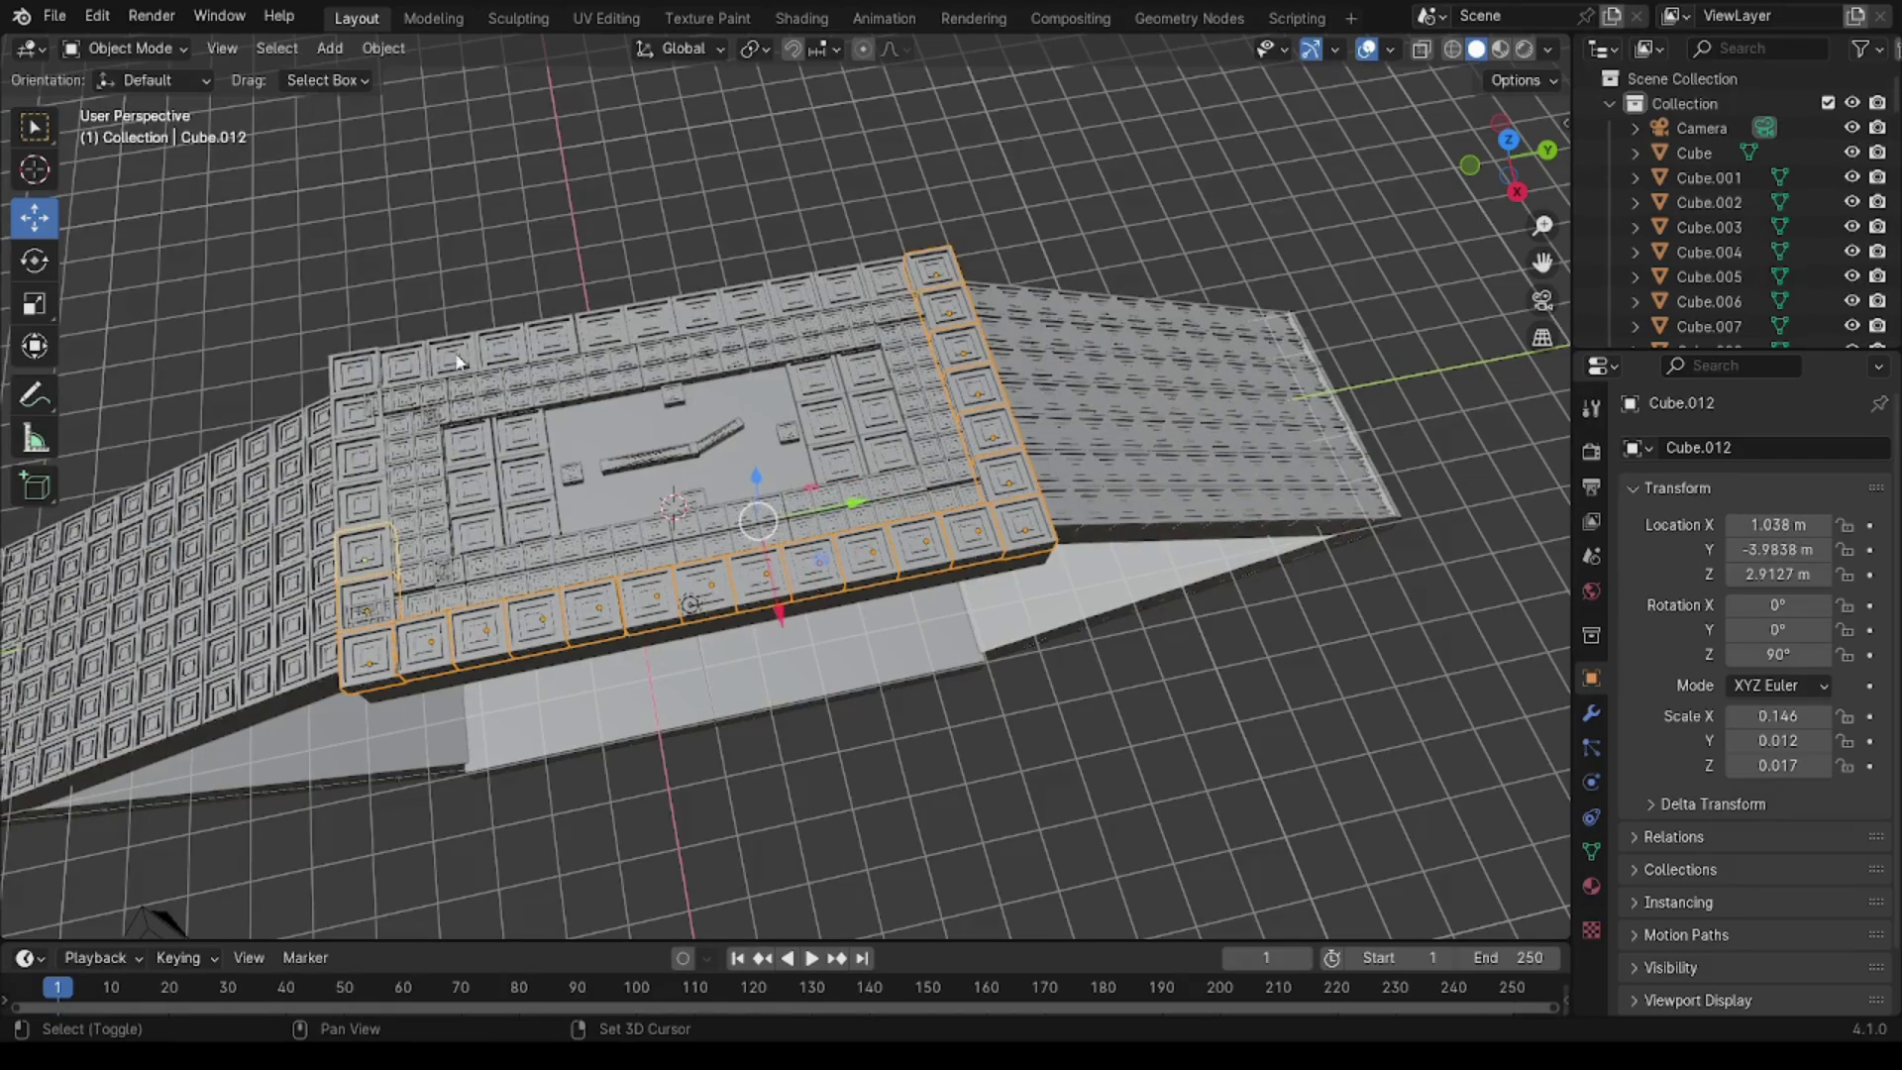
left_click(782, 307, "shift")
left_click(626, 368, "shift")
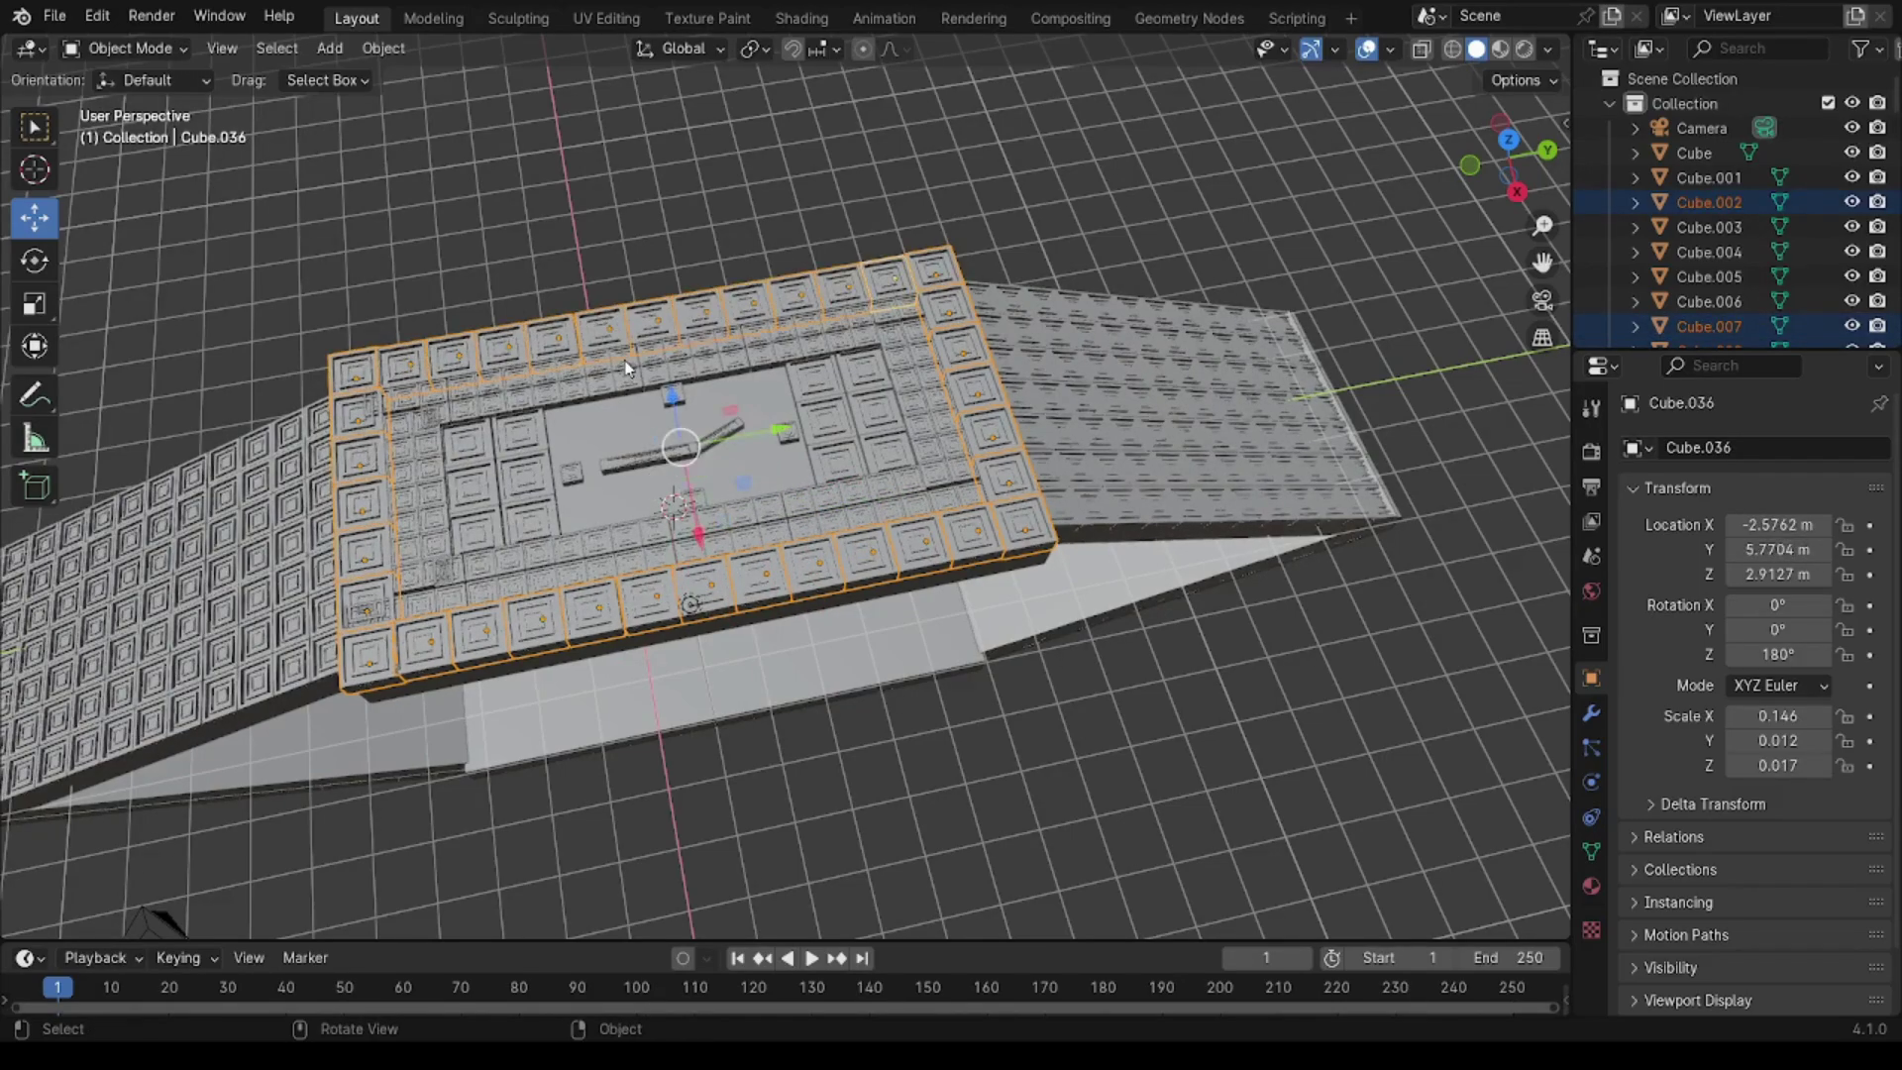
right_click(359, 557)
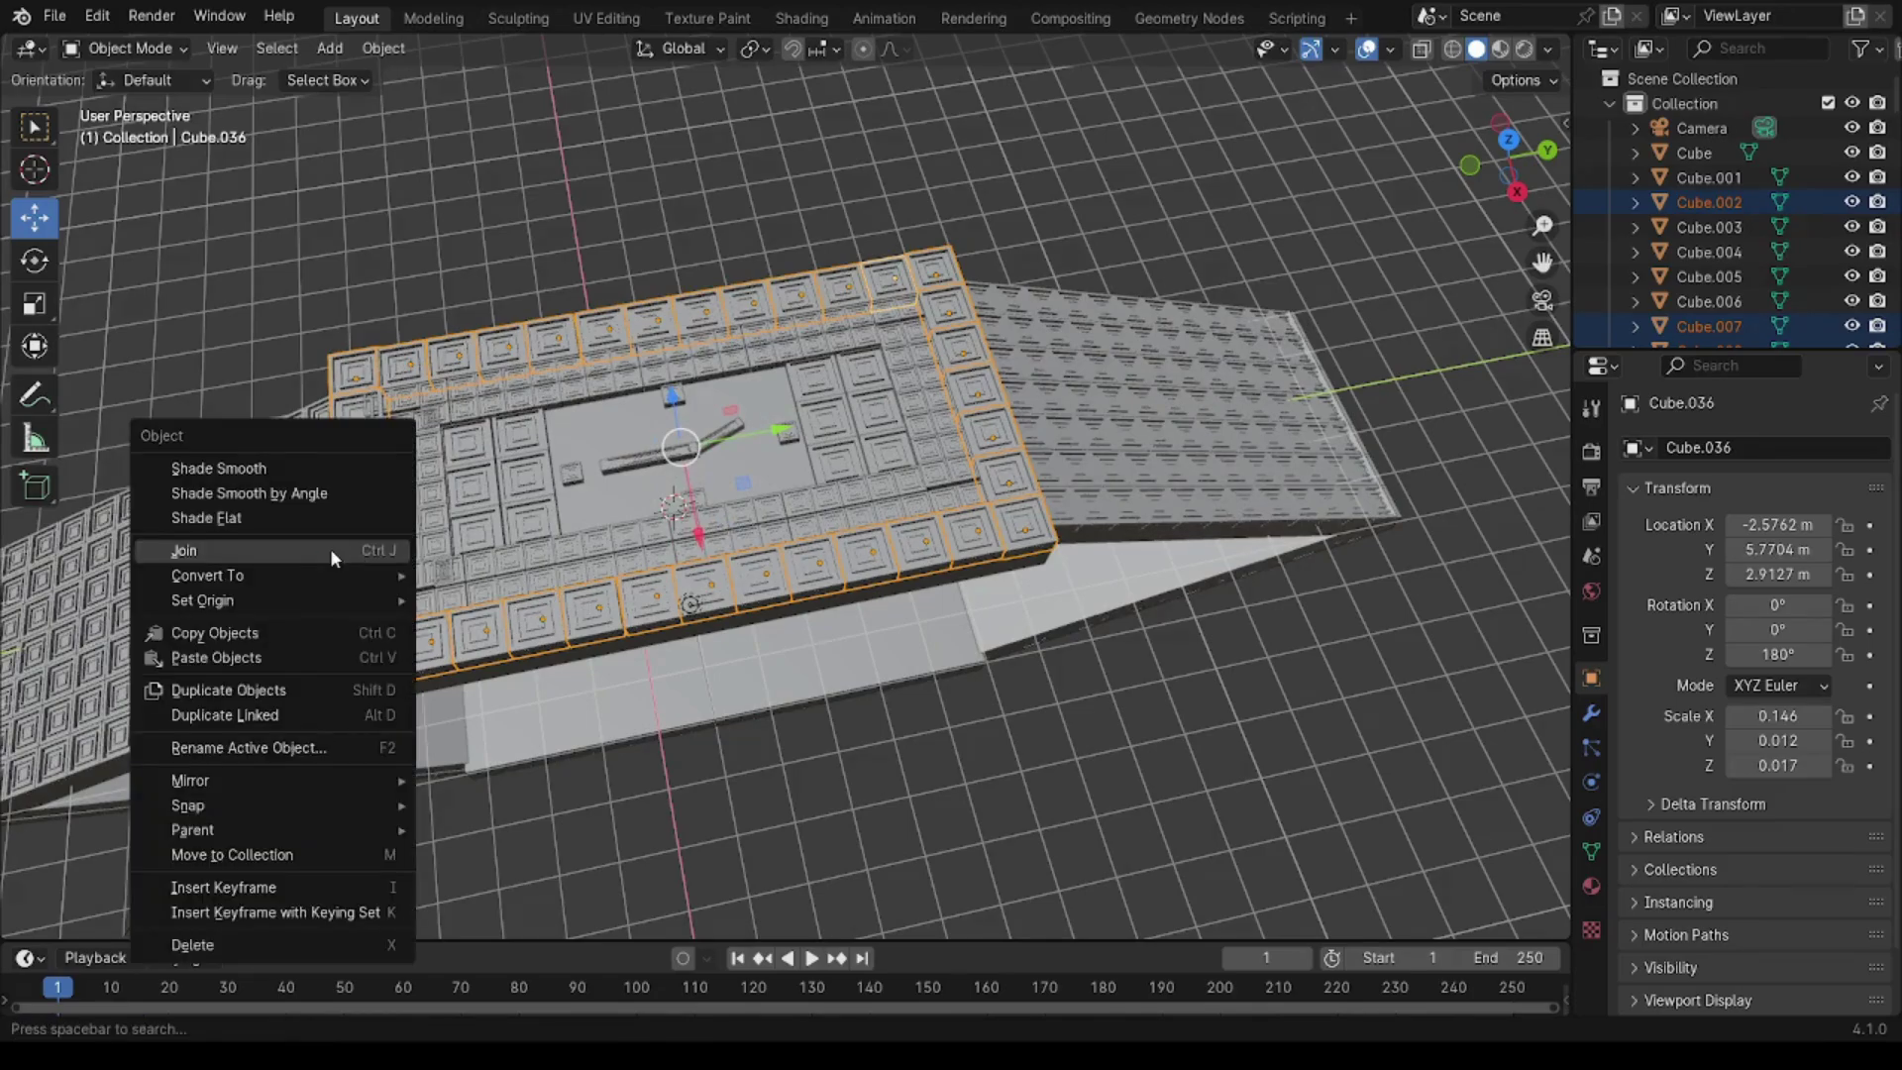
left_click(330, 552)
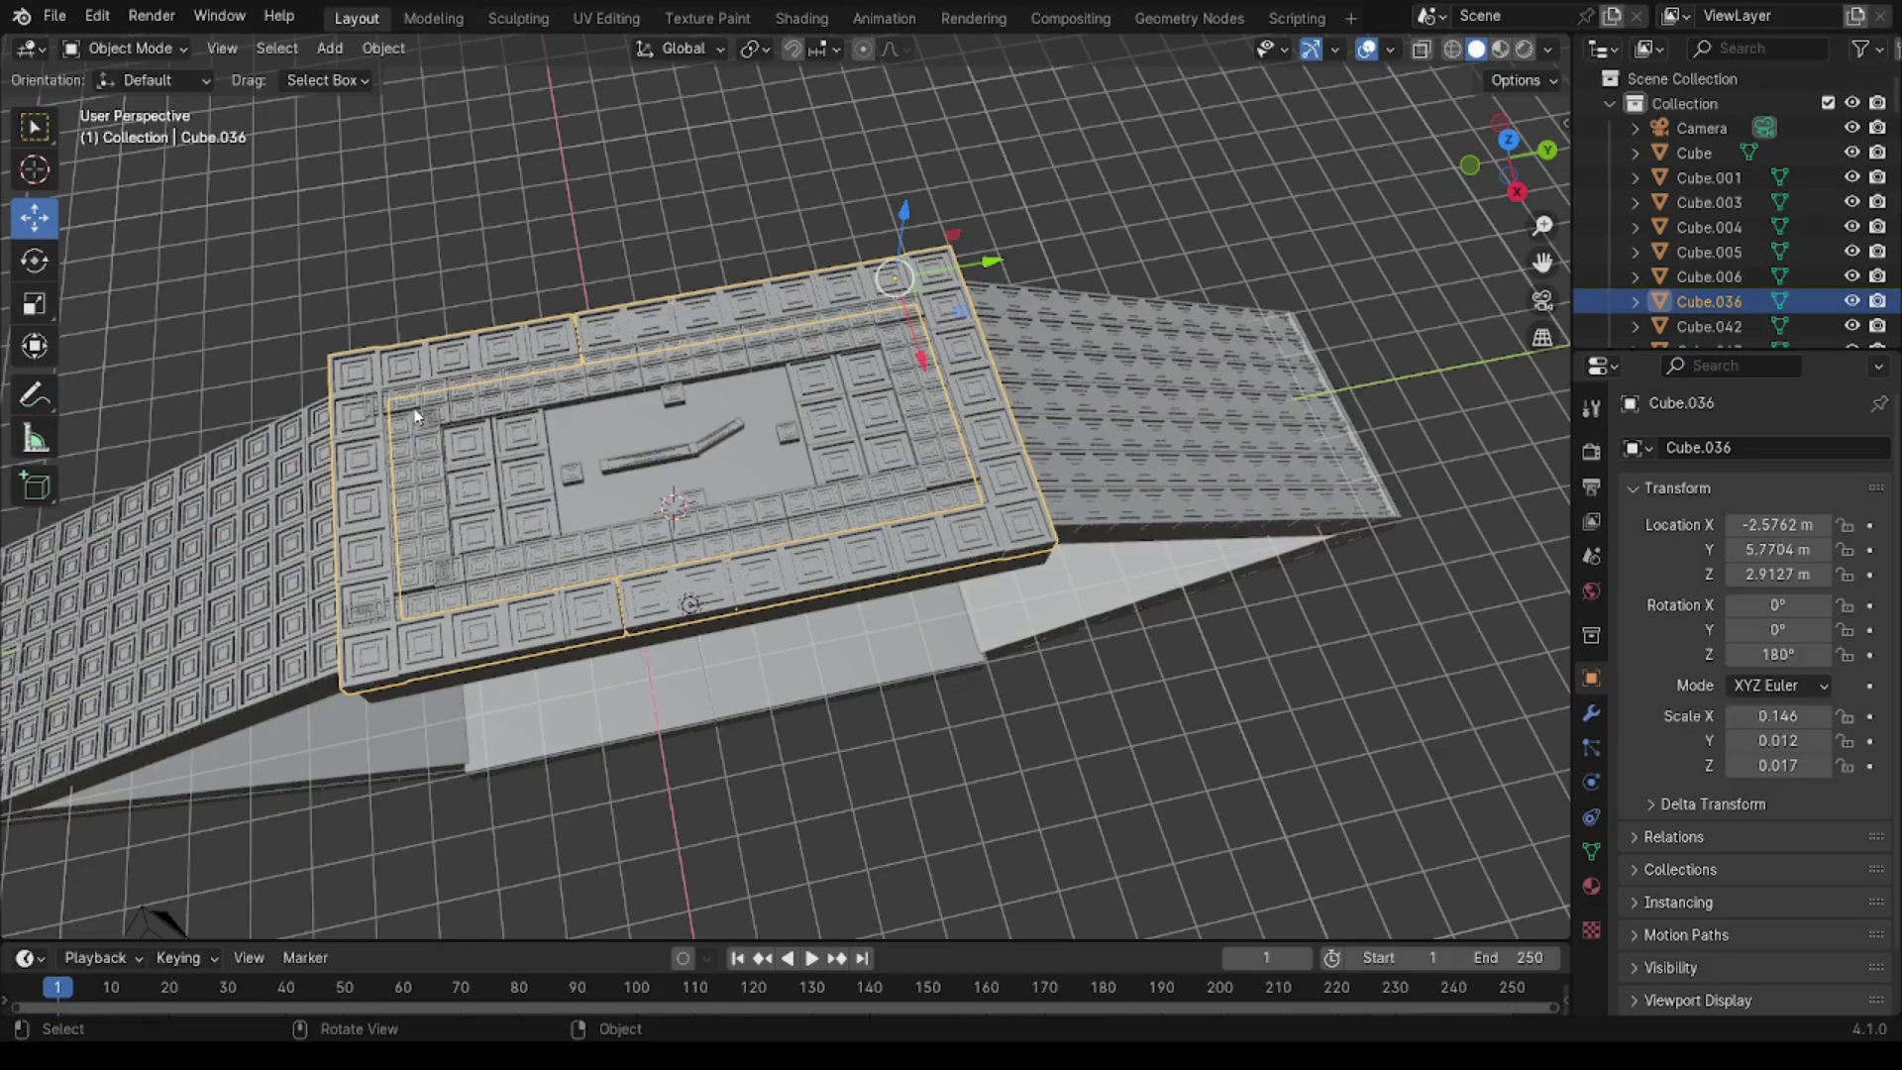
Step: Begin selecting tiles of the inner tile ring
left_click(420, 610)
left_click(424, 595)
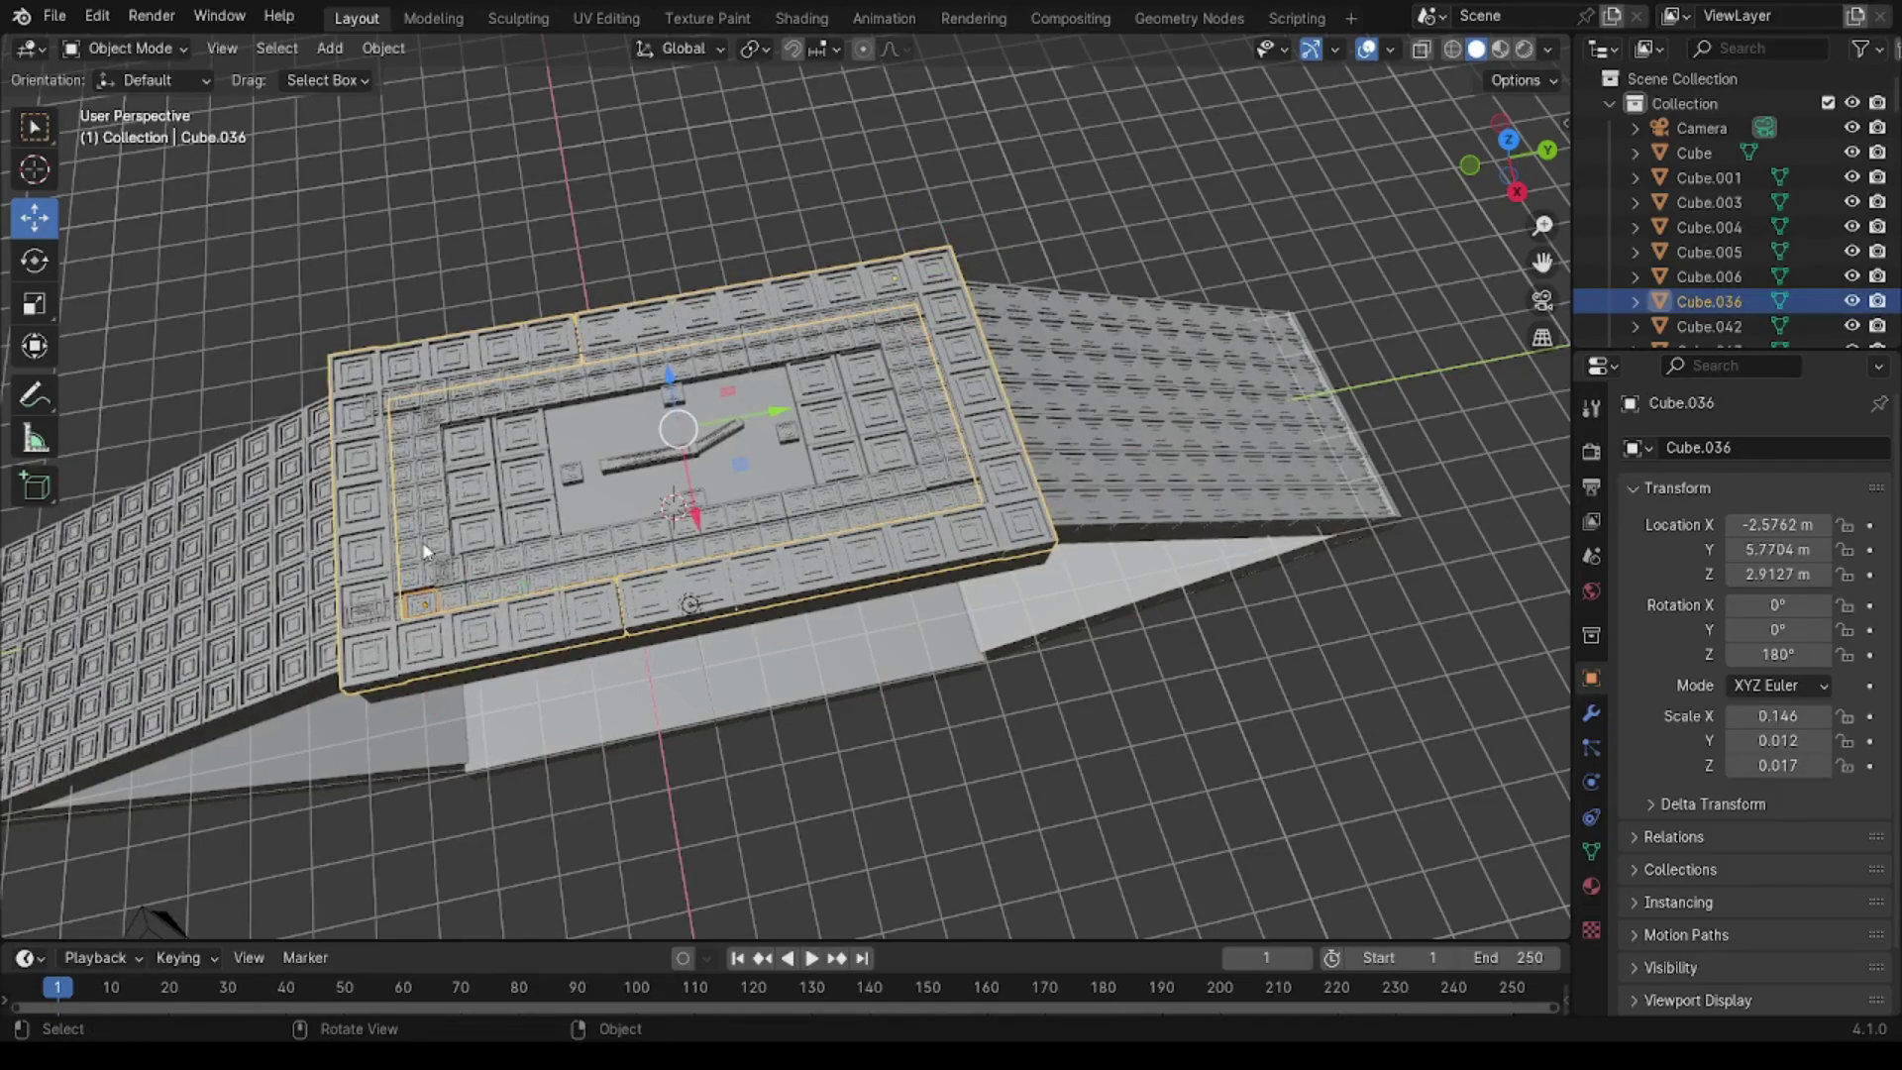
left_click(314, 668)
Step: Select the inner-ring tiles along the front, right and left sides
scroll(314, 669, "up", 2)
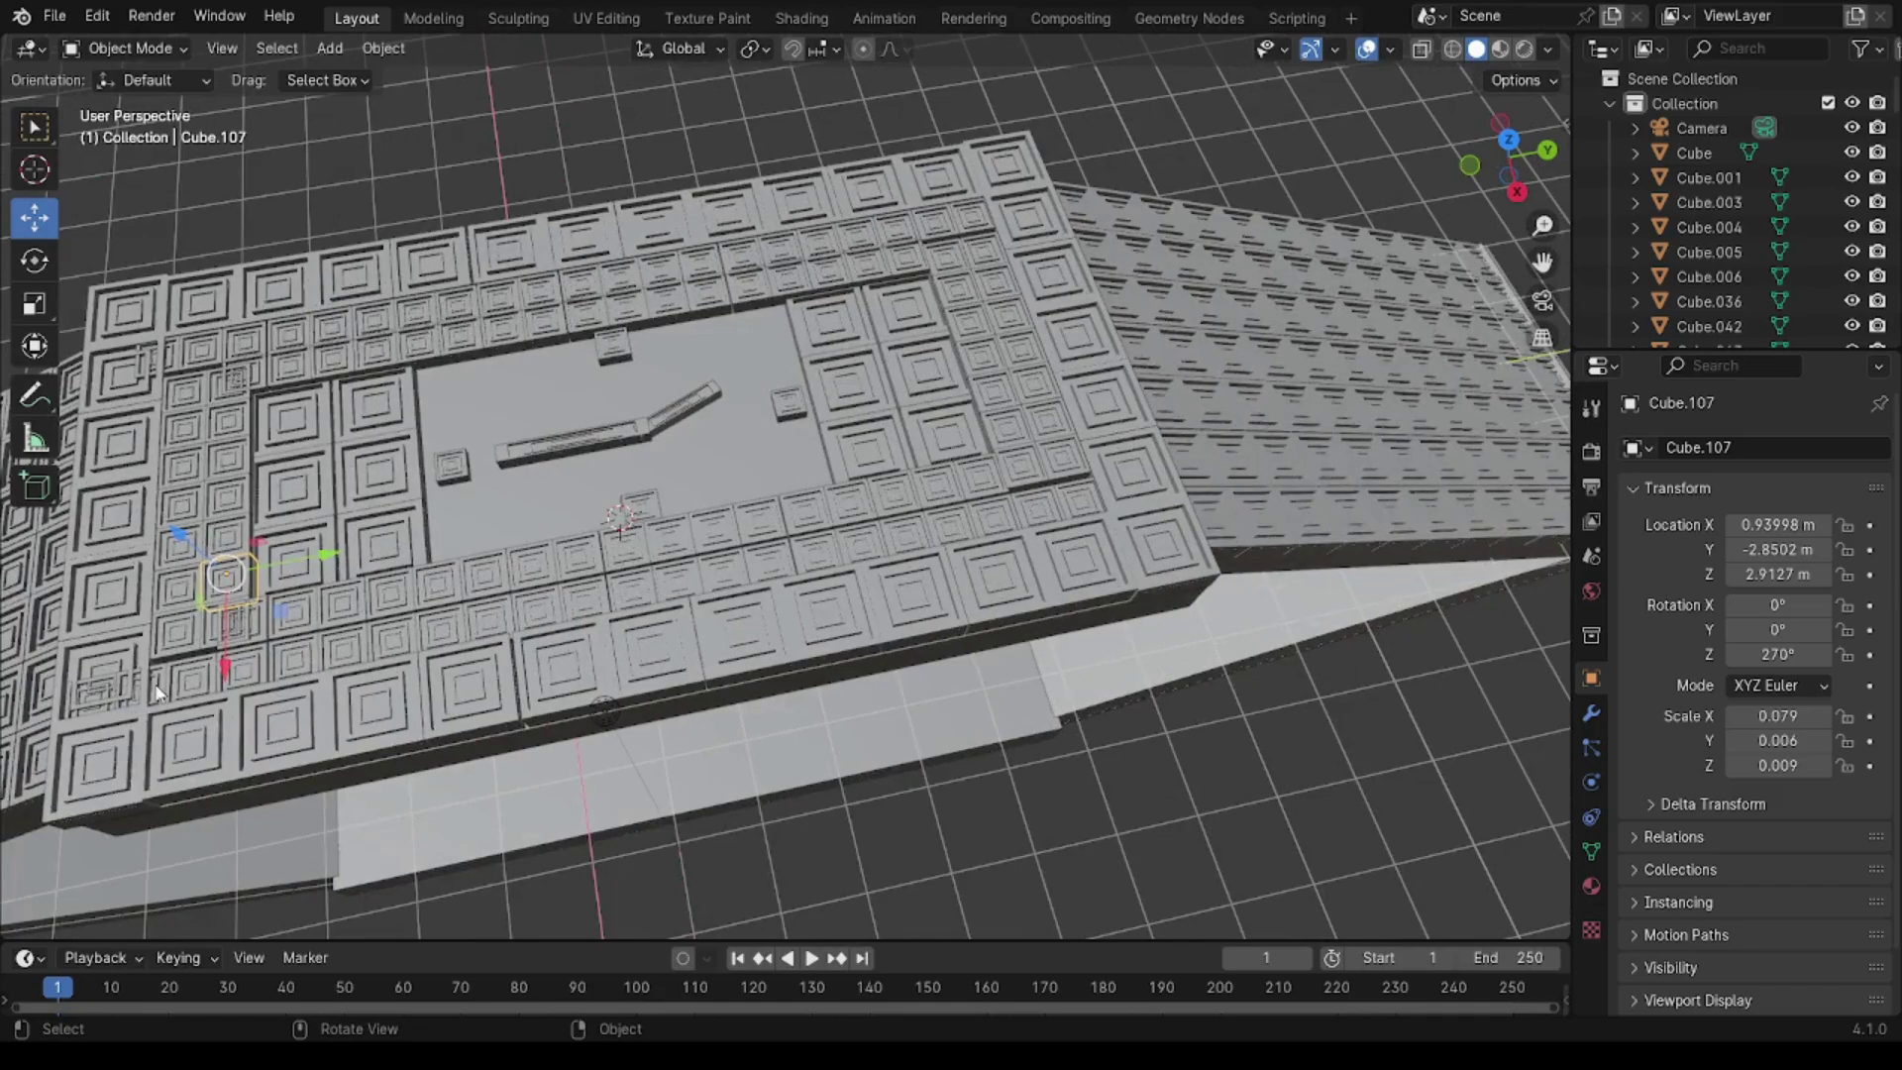
left_click(198, 691)
left_click(298, 659, "shift")
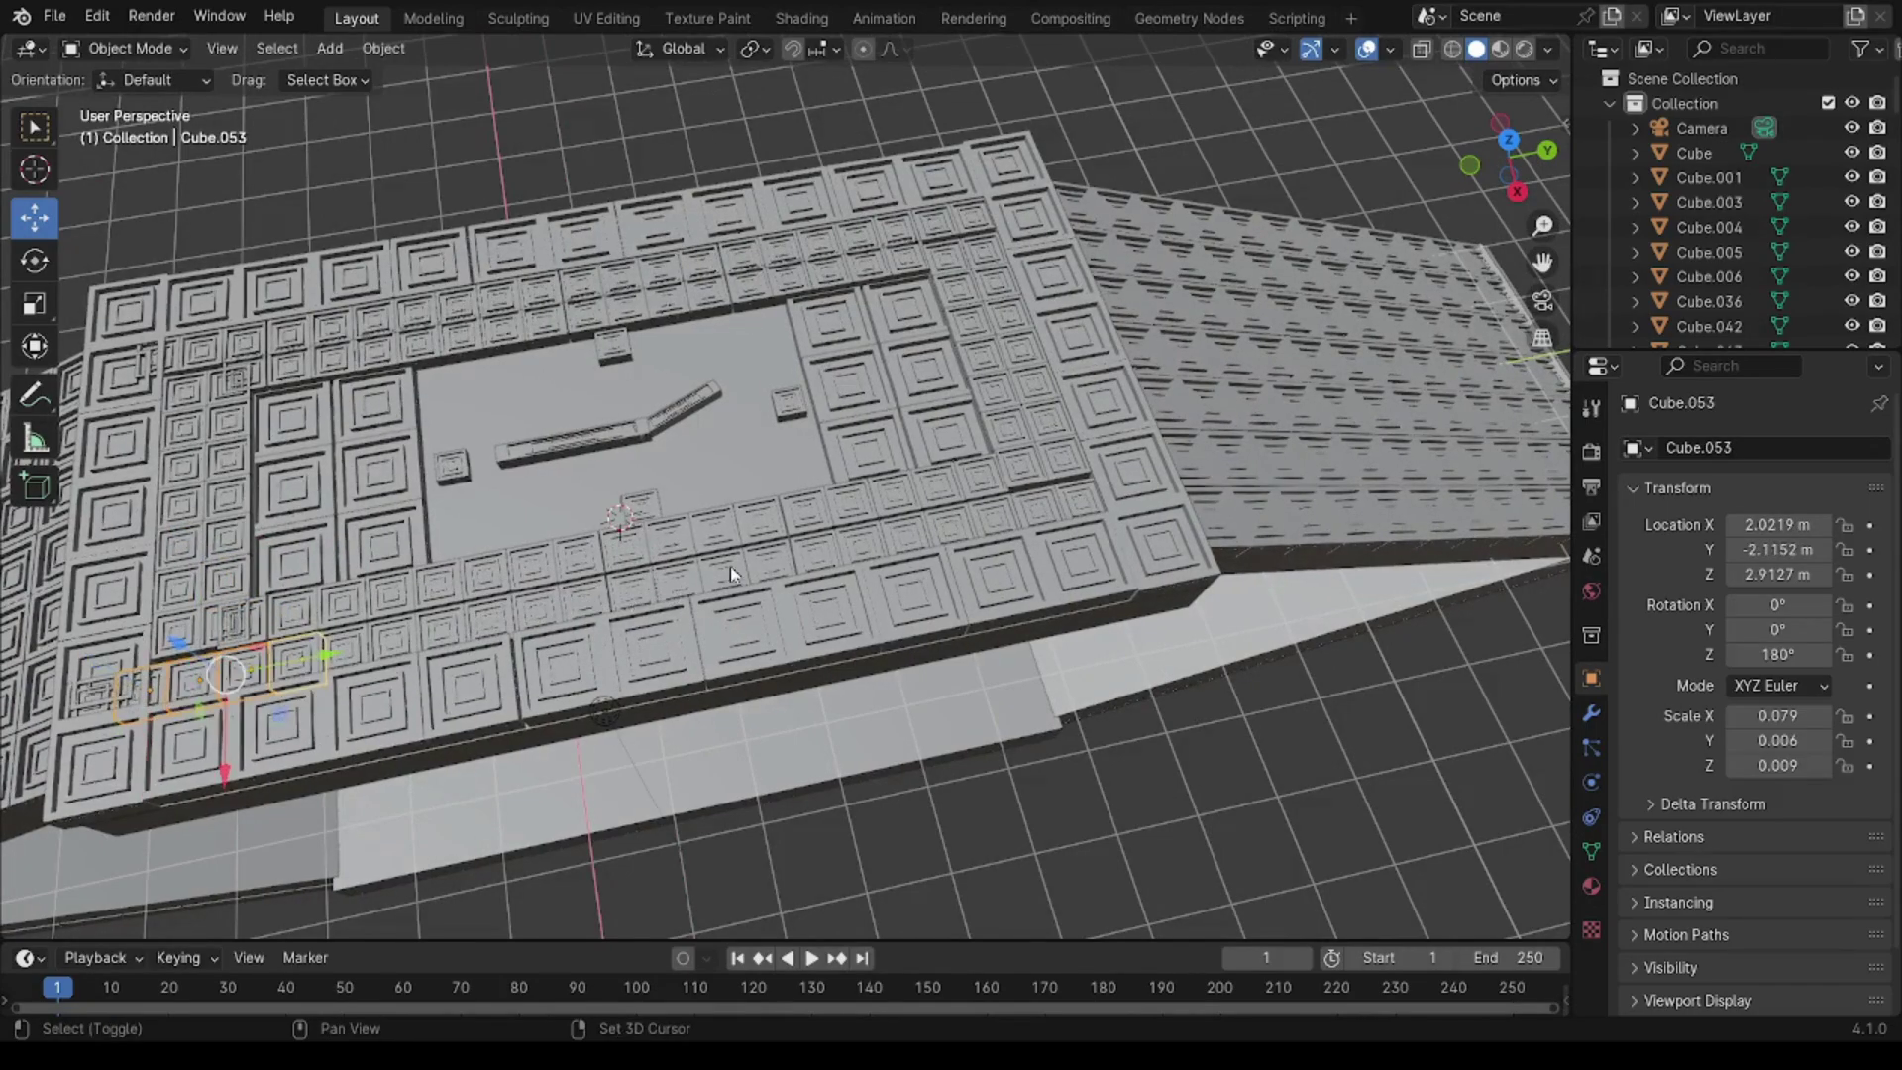
left_click(989, 521, "shift")
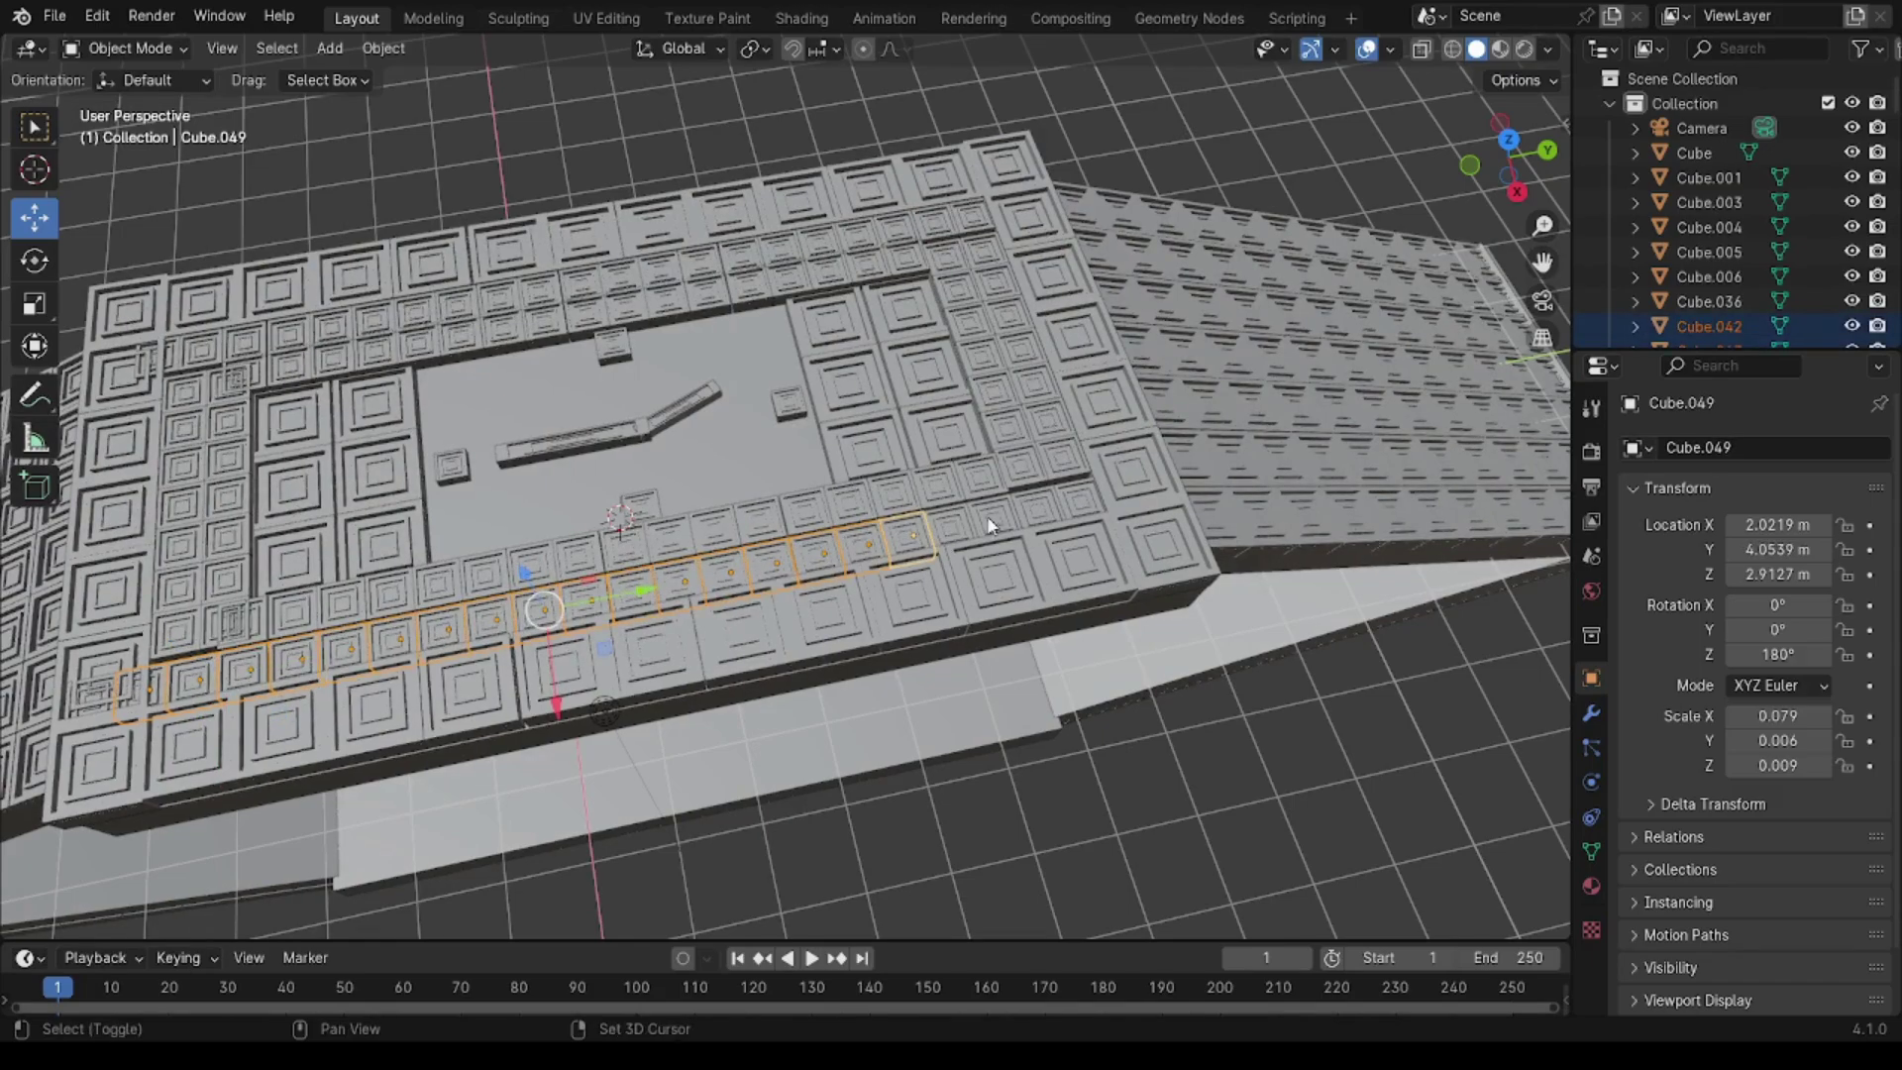
left_click(988, 525, "shift")
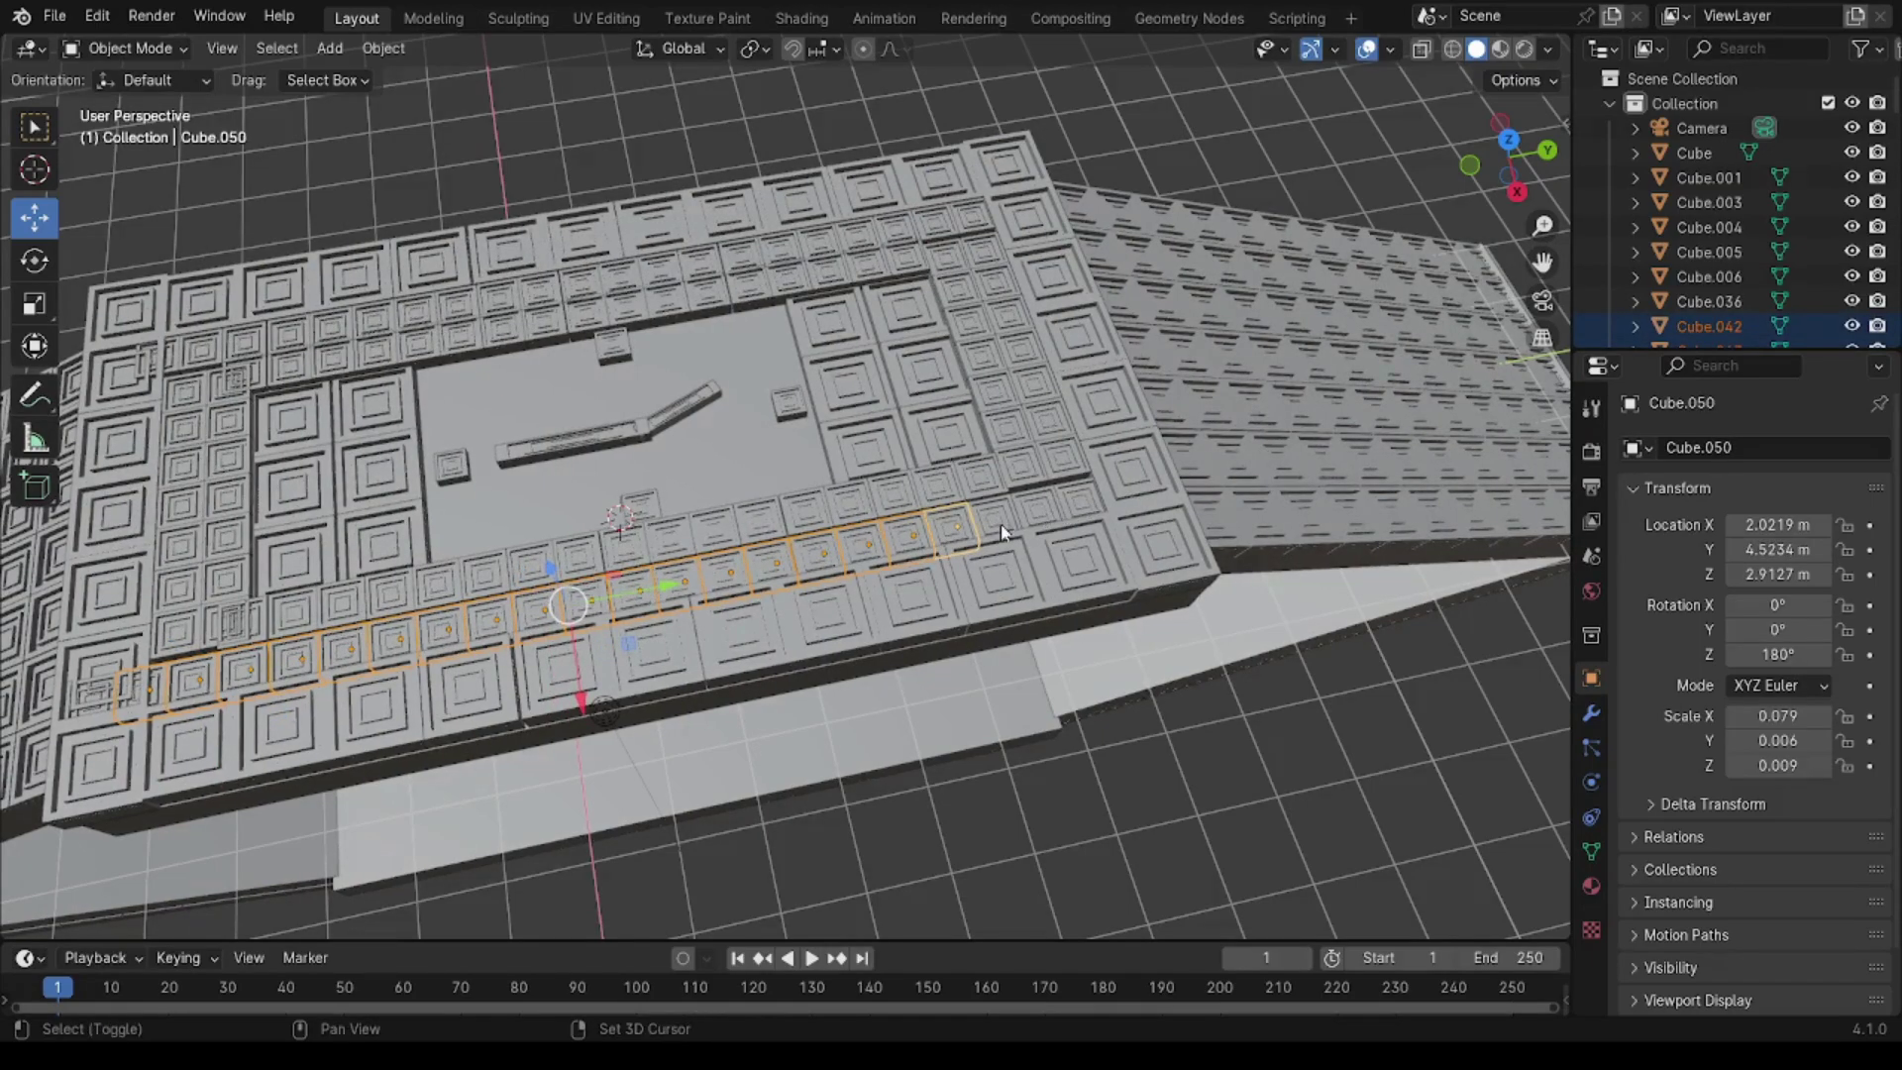
left_click(999, 525, "shift")
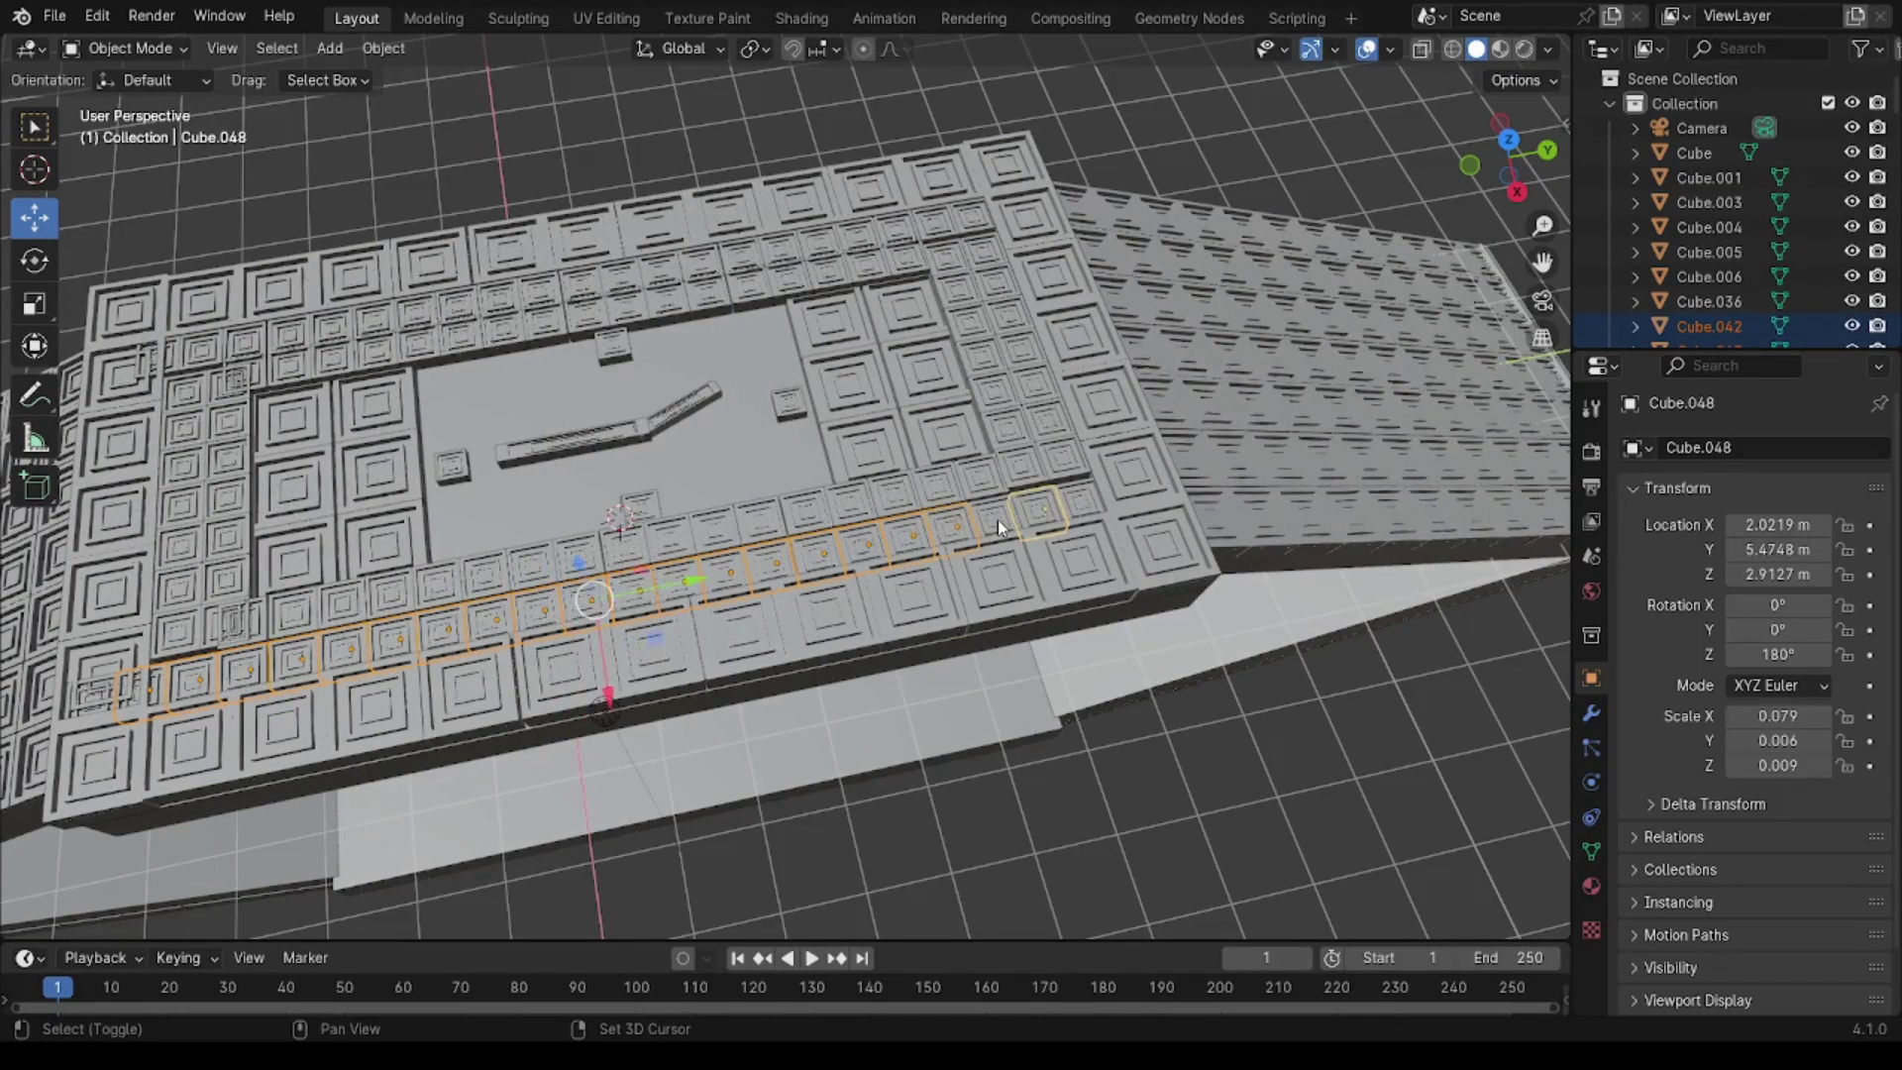
left_click(1060, 451, "shift")
left_click(966, 241, "shift")
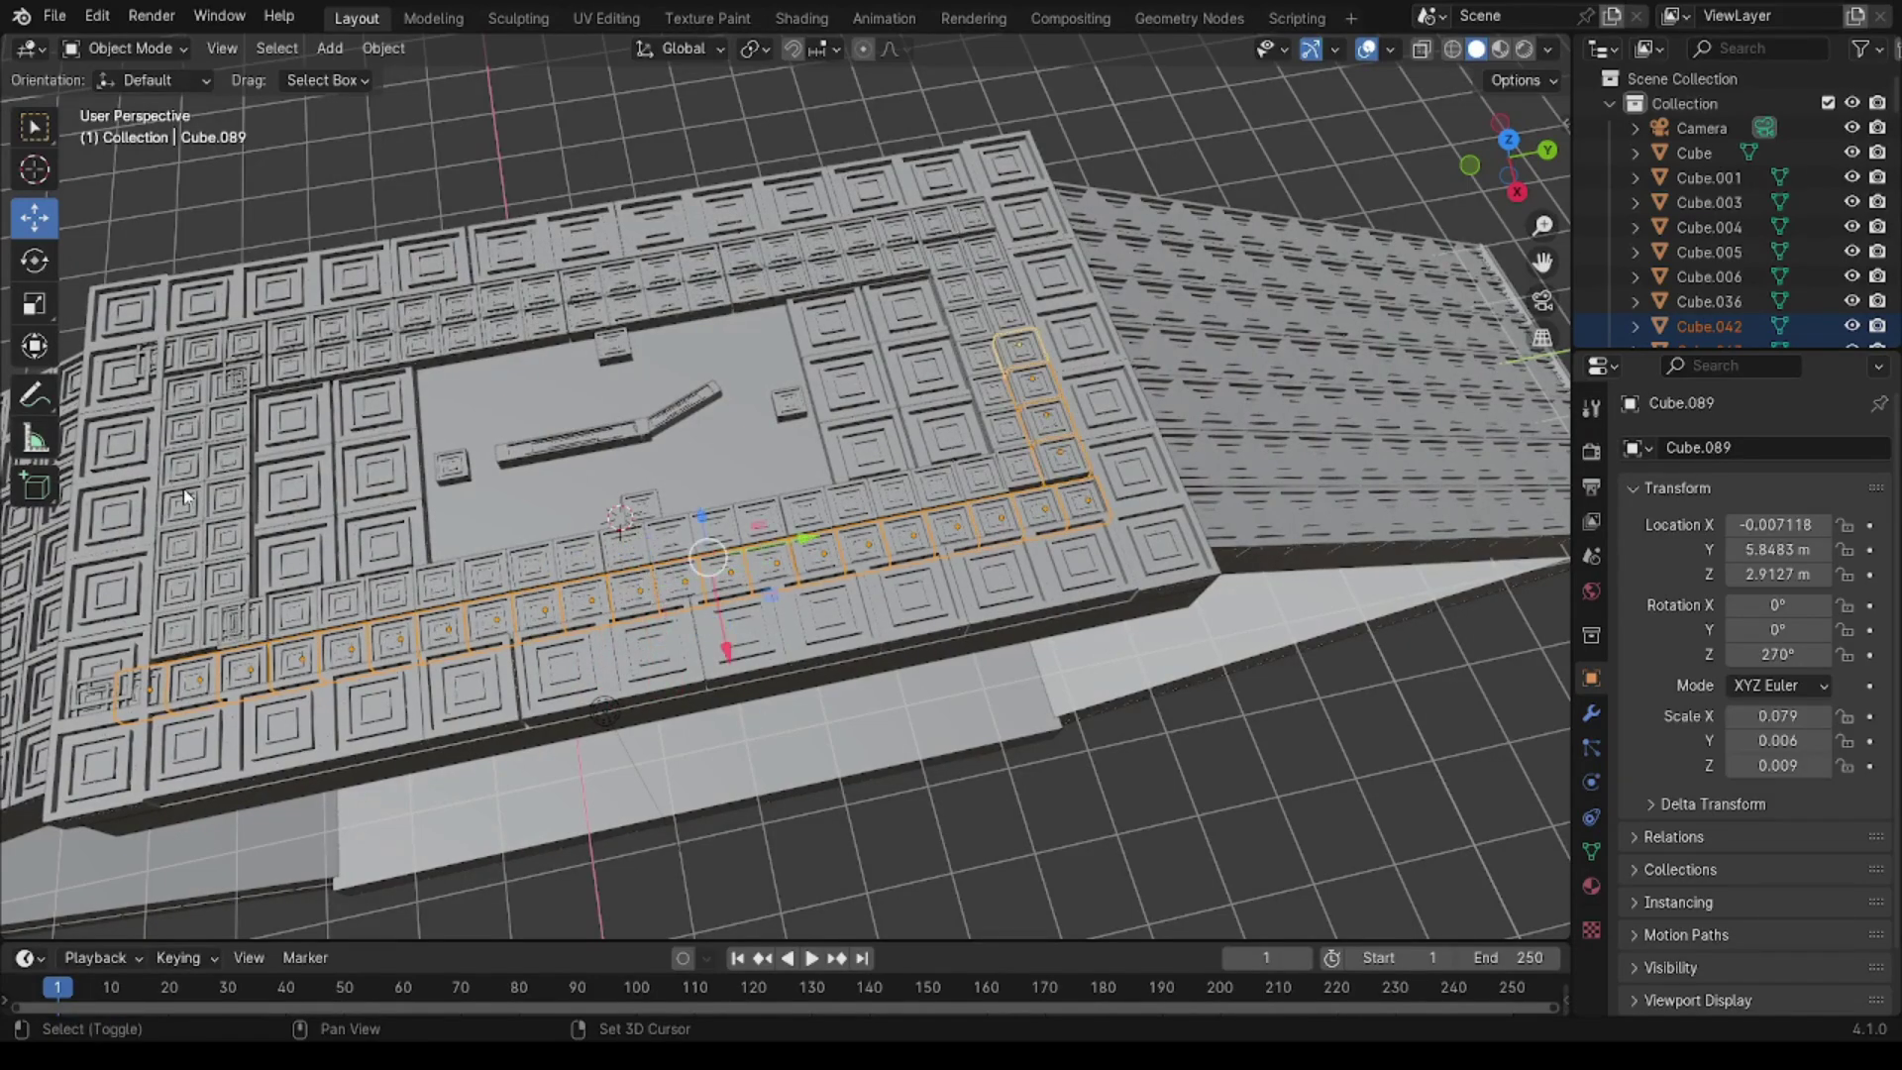
left_click(234, 357, "shift")
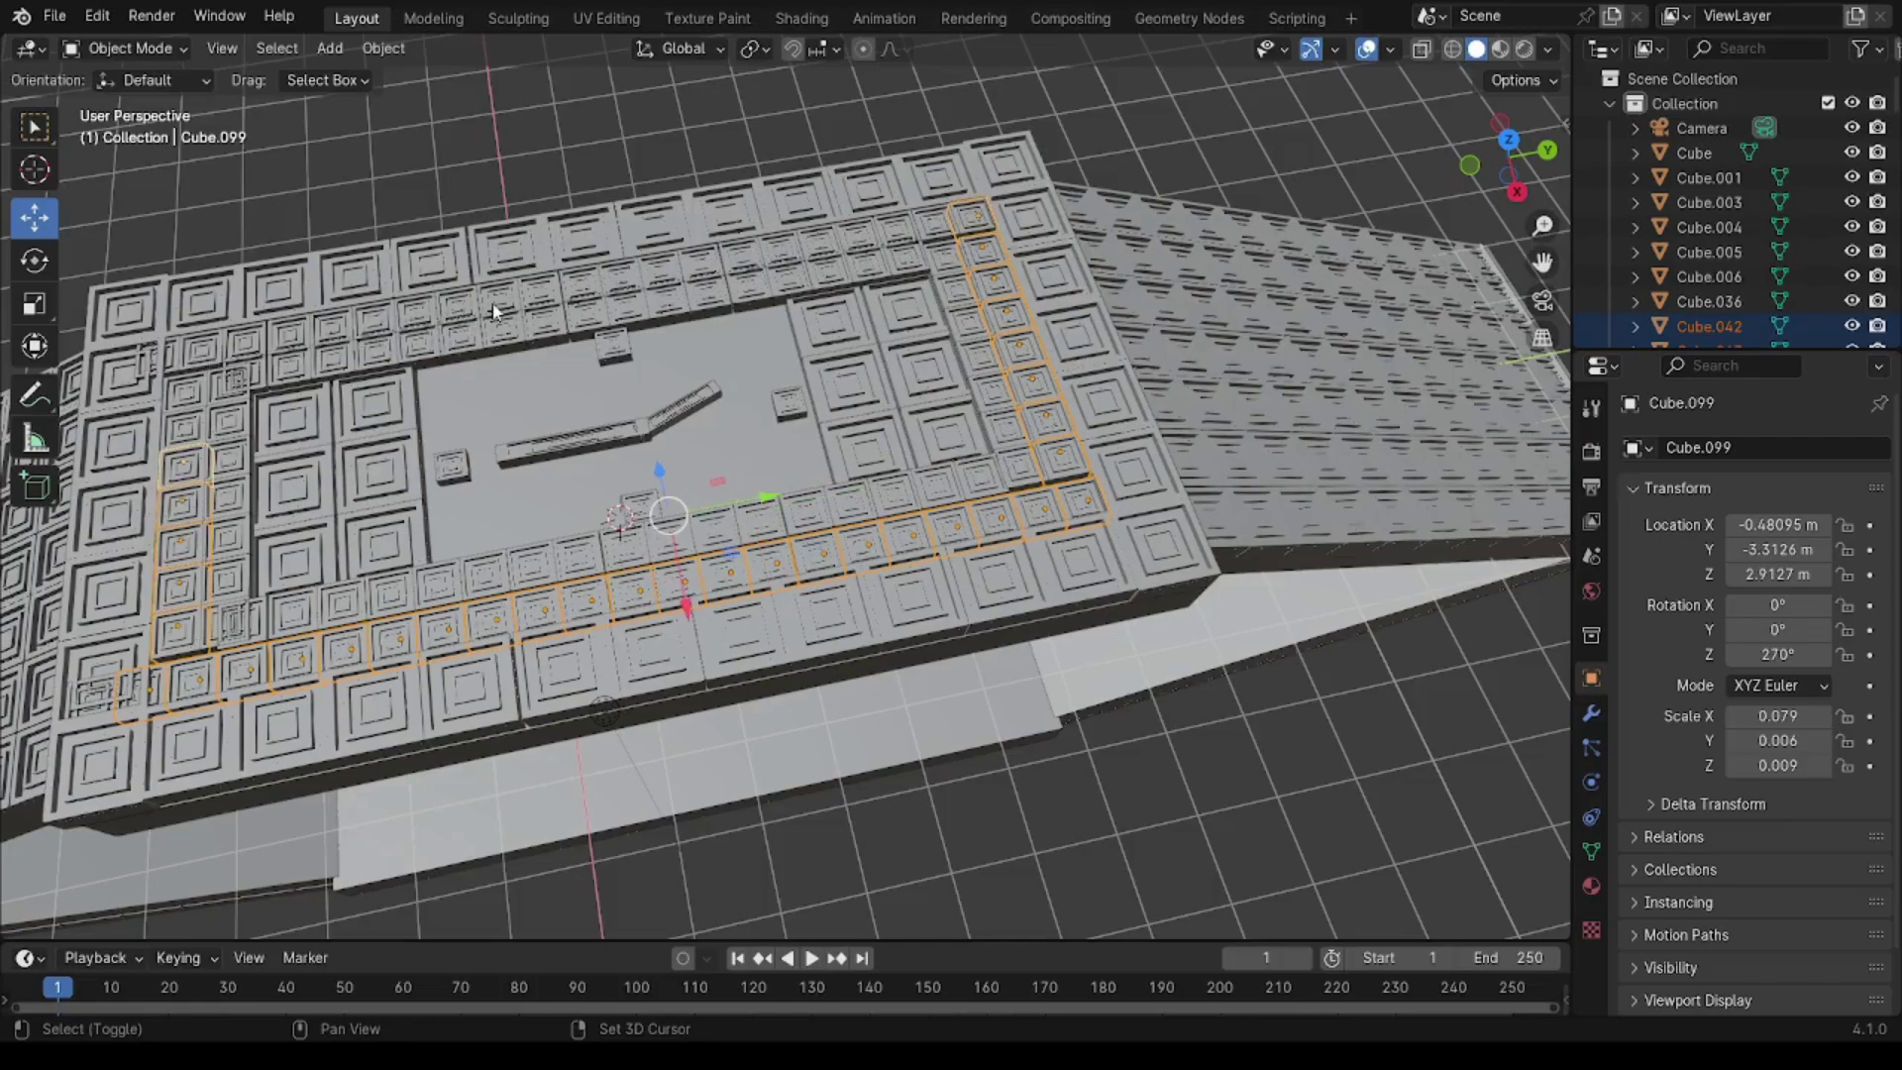
Step: Add the back-row inner tiles and join the whole ring into Cube.064
left_click(580, 298, "shift")
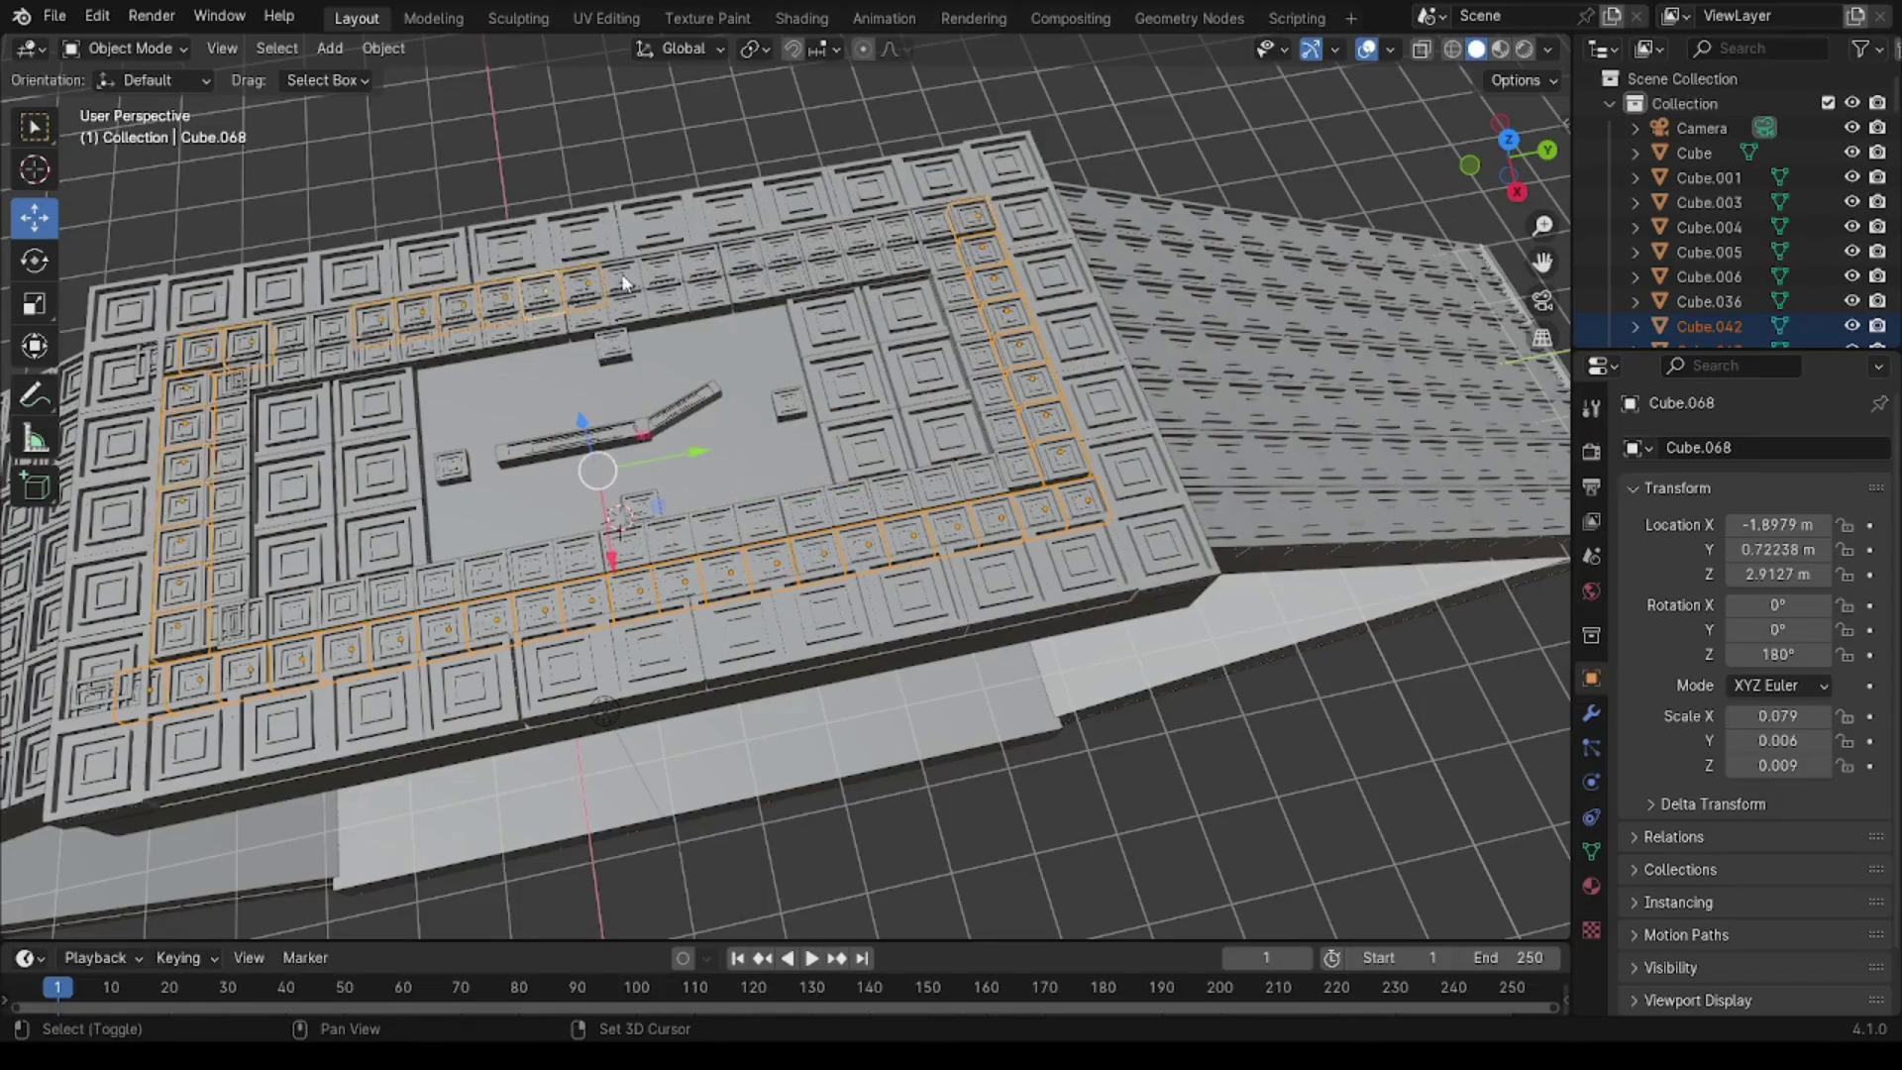
left_click(626, 284, "shift")
left_click(694, 266, "shift")
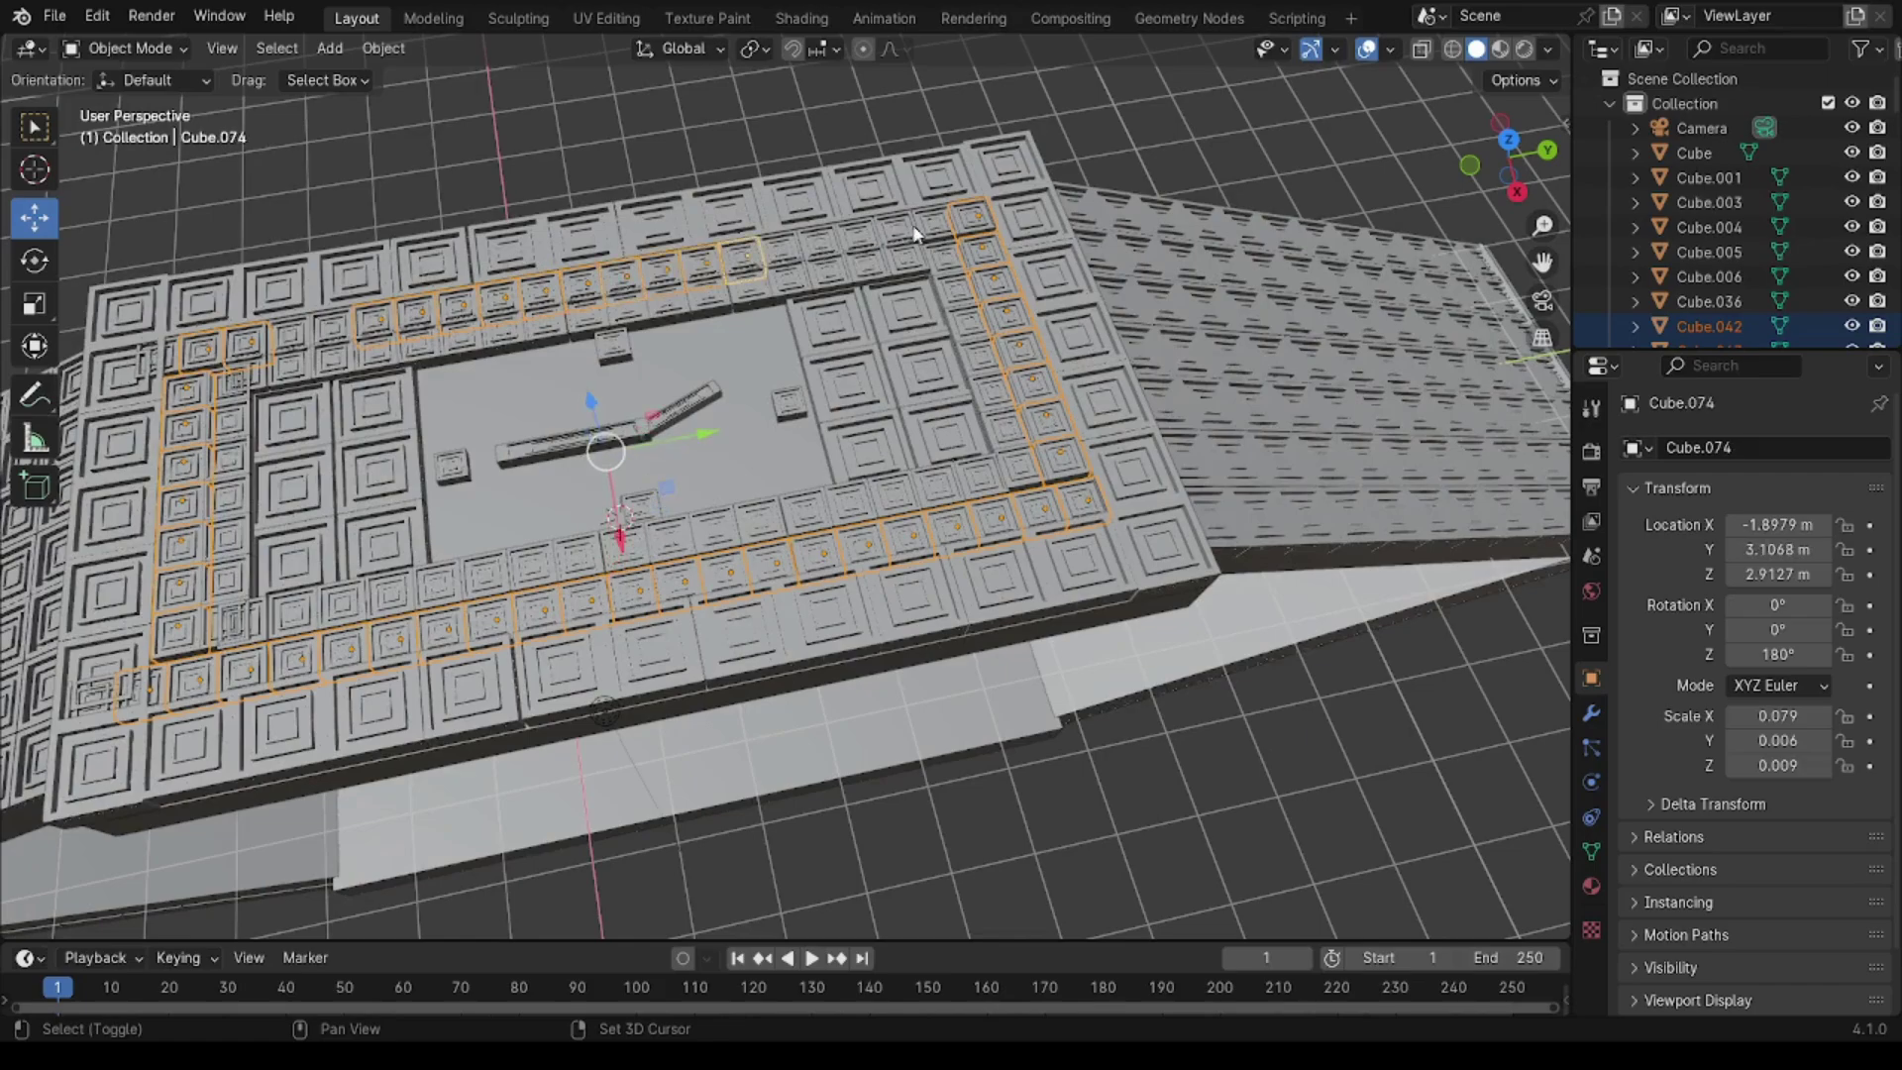
left_click(803, 249, "shift")
left_click(892, 235, "shift")
left_click(338, 337, "shift")
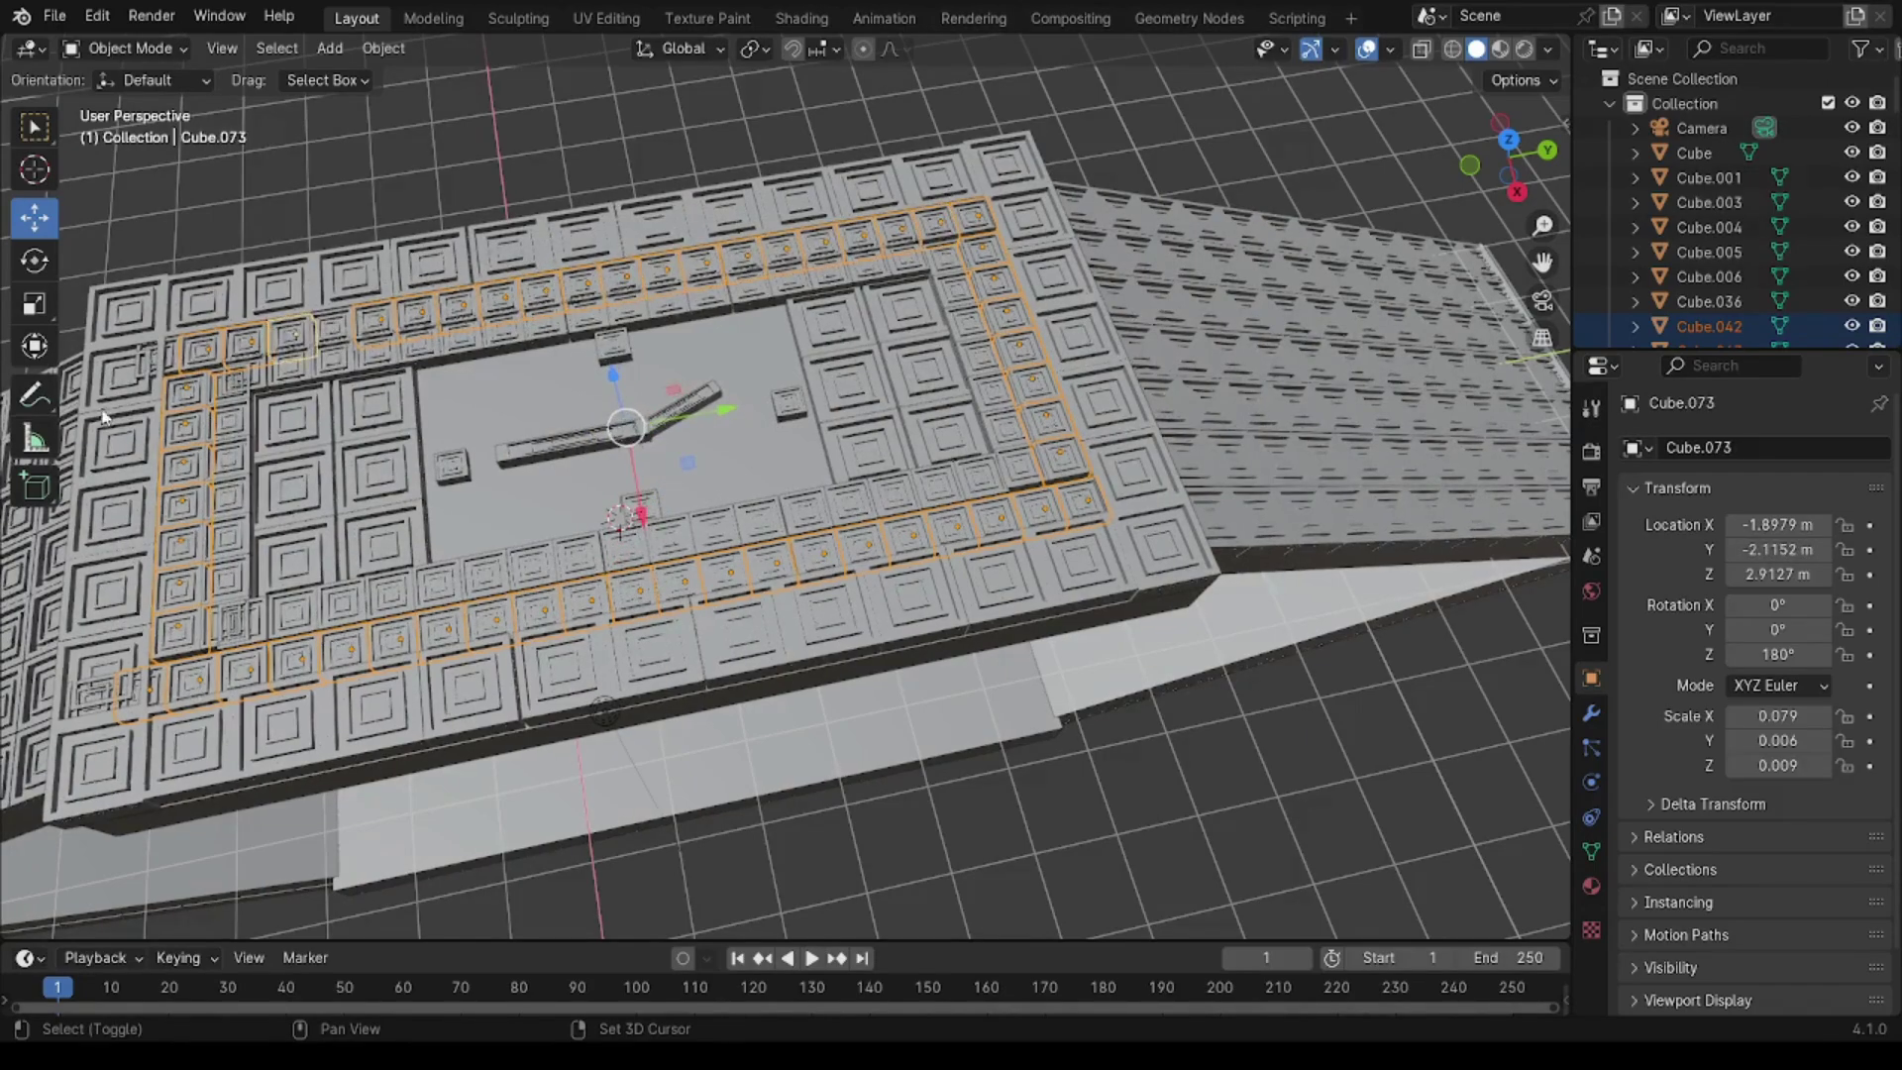
left_click(261, 460, "shift")
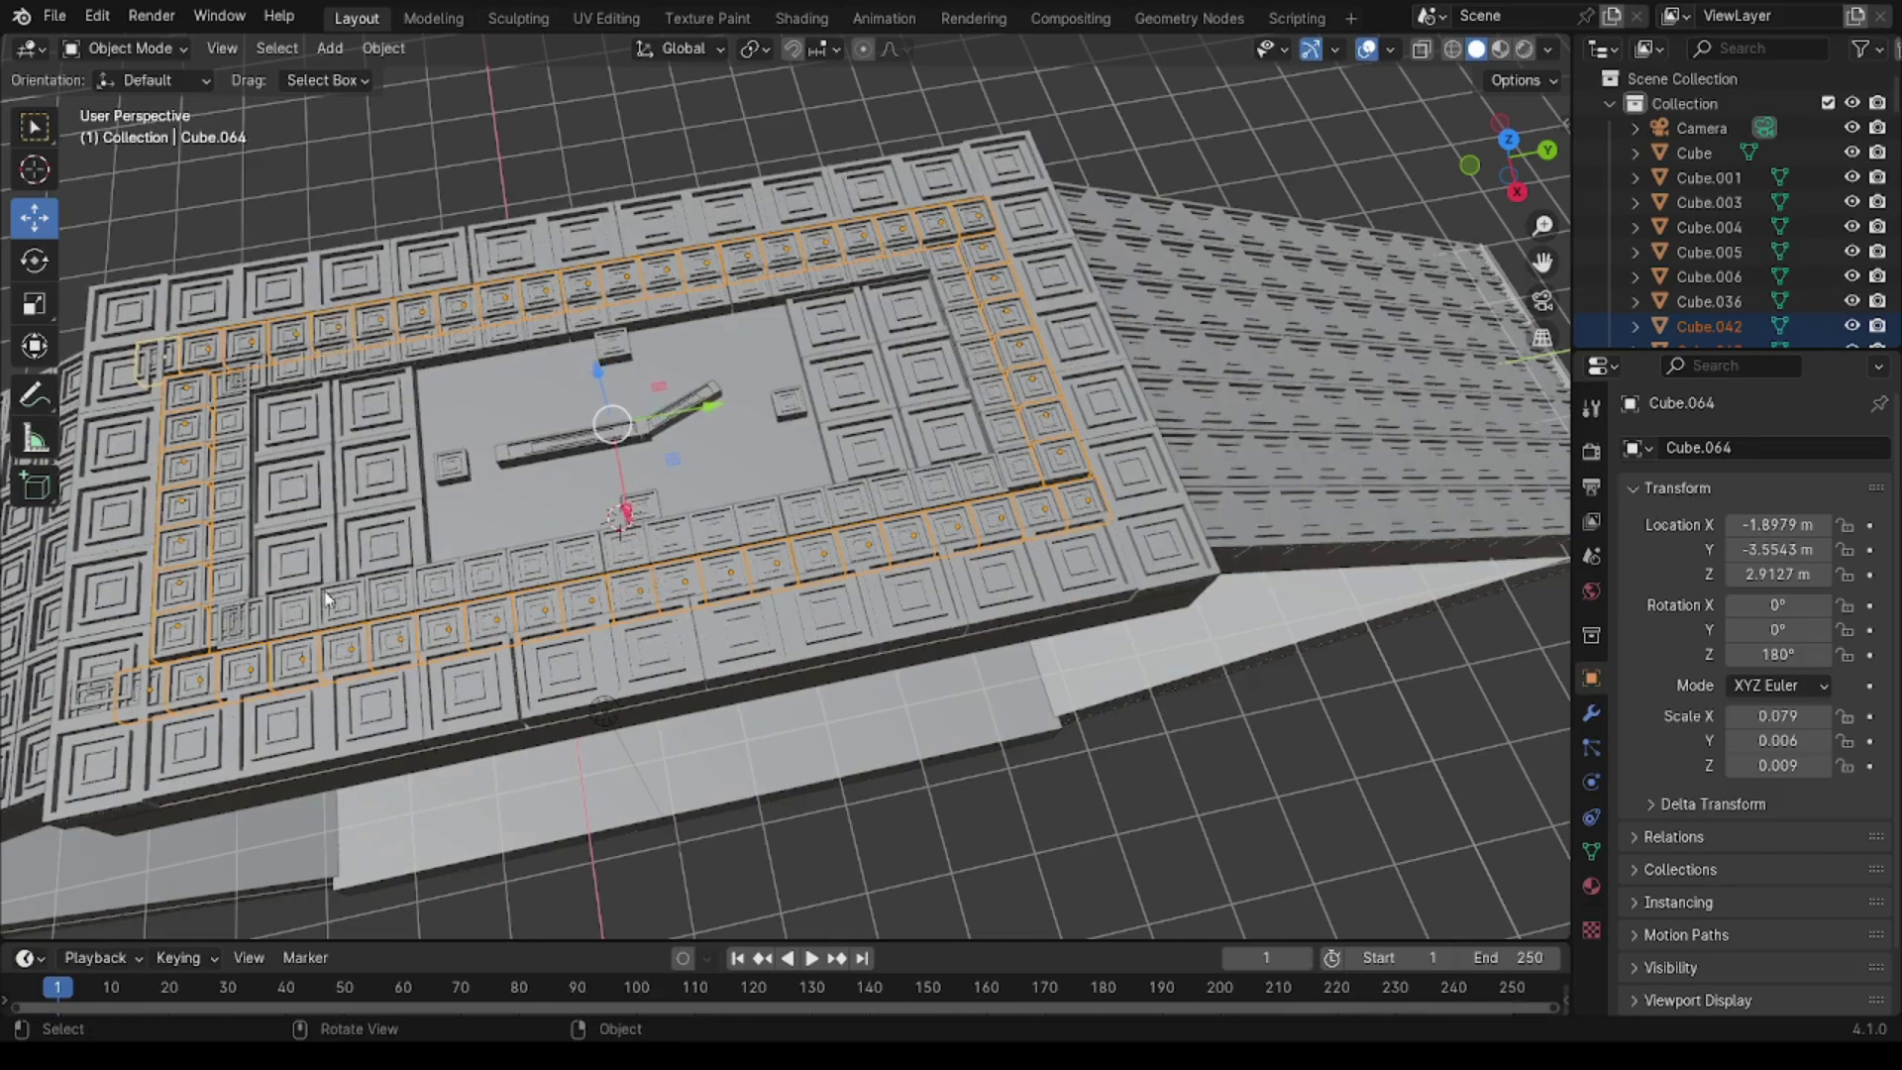
right_click(966, 389)
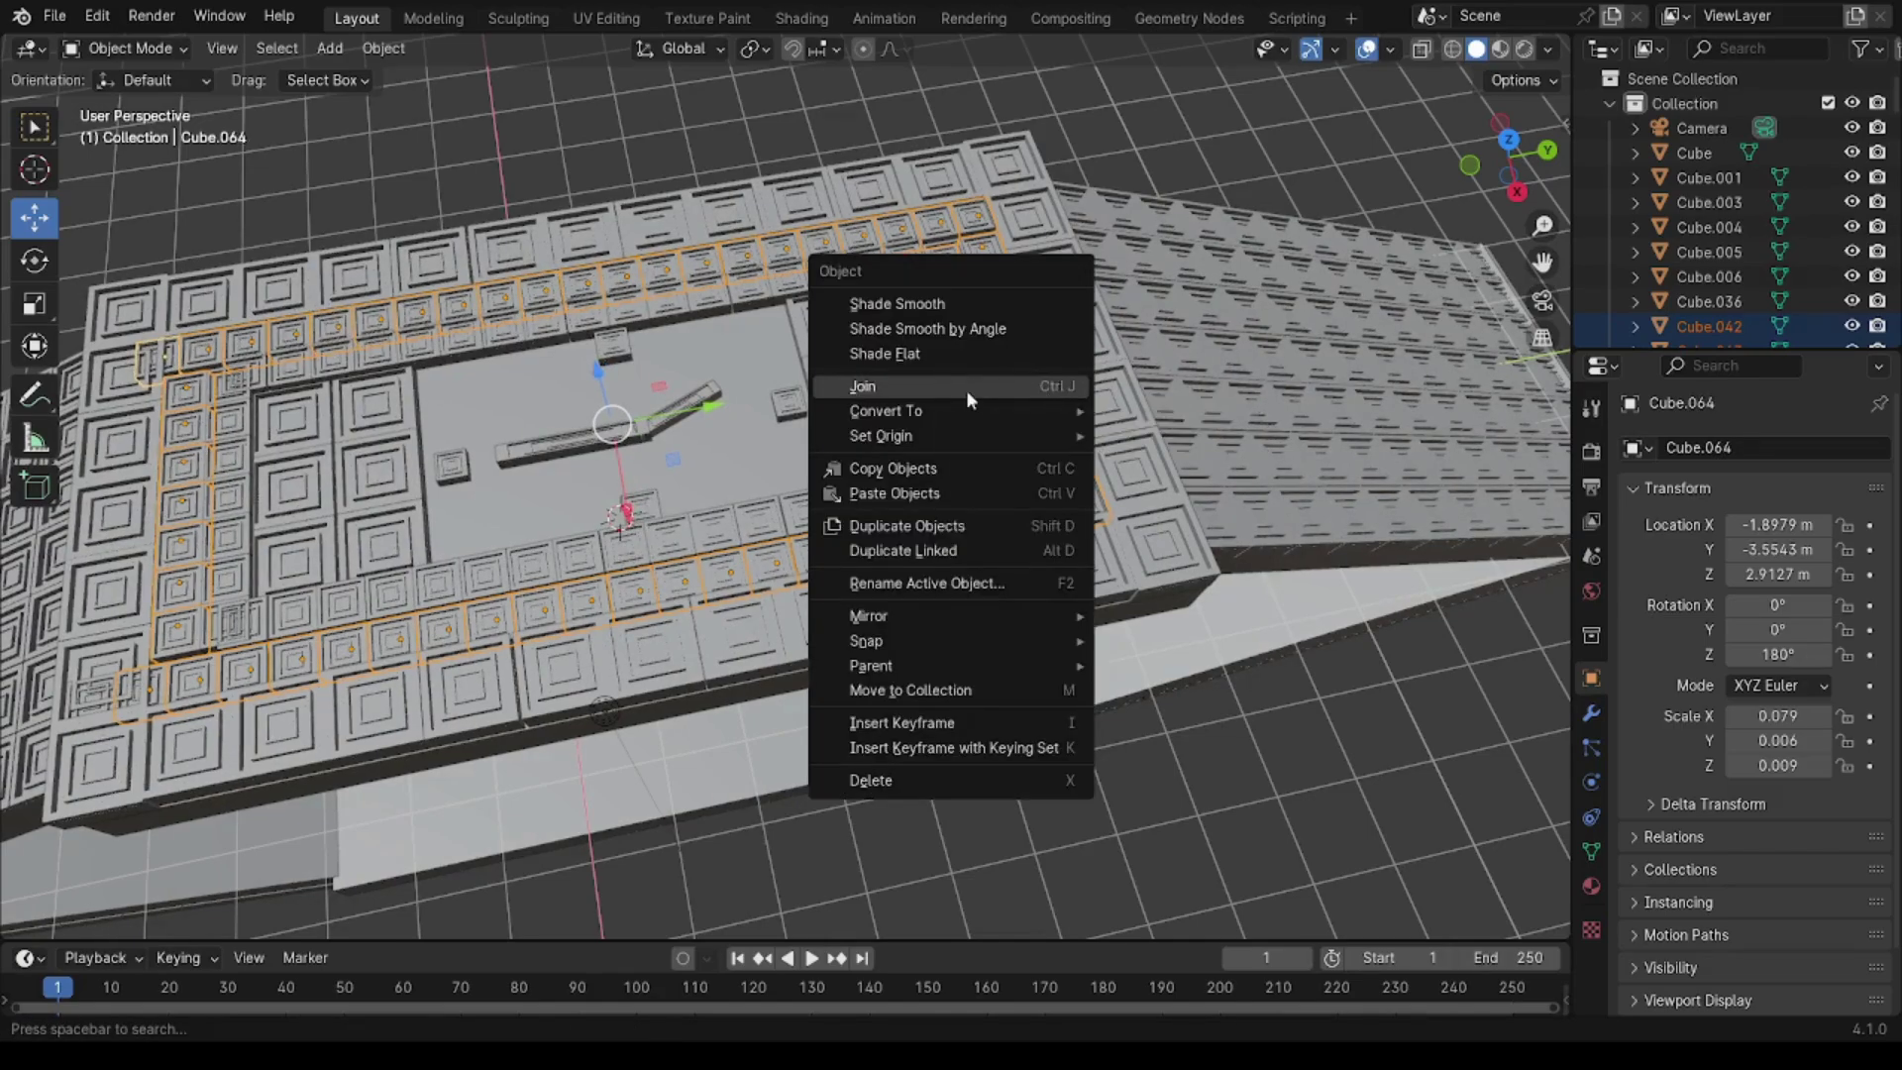
left_click(977, 395)
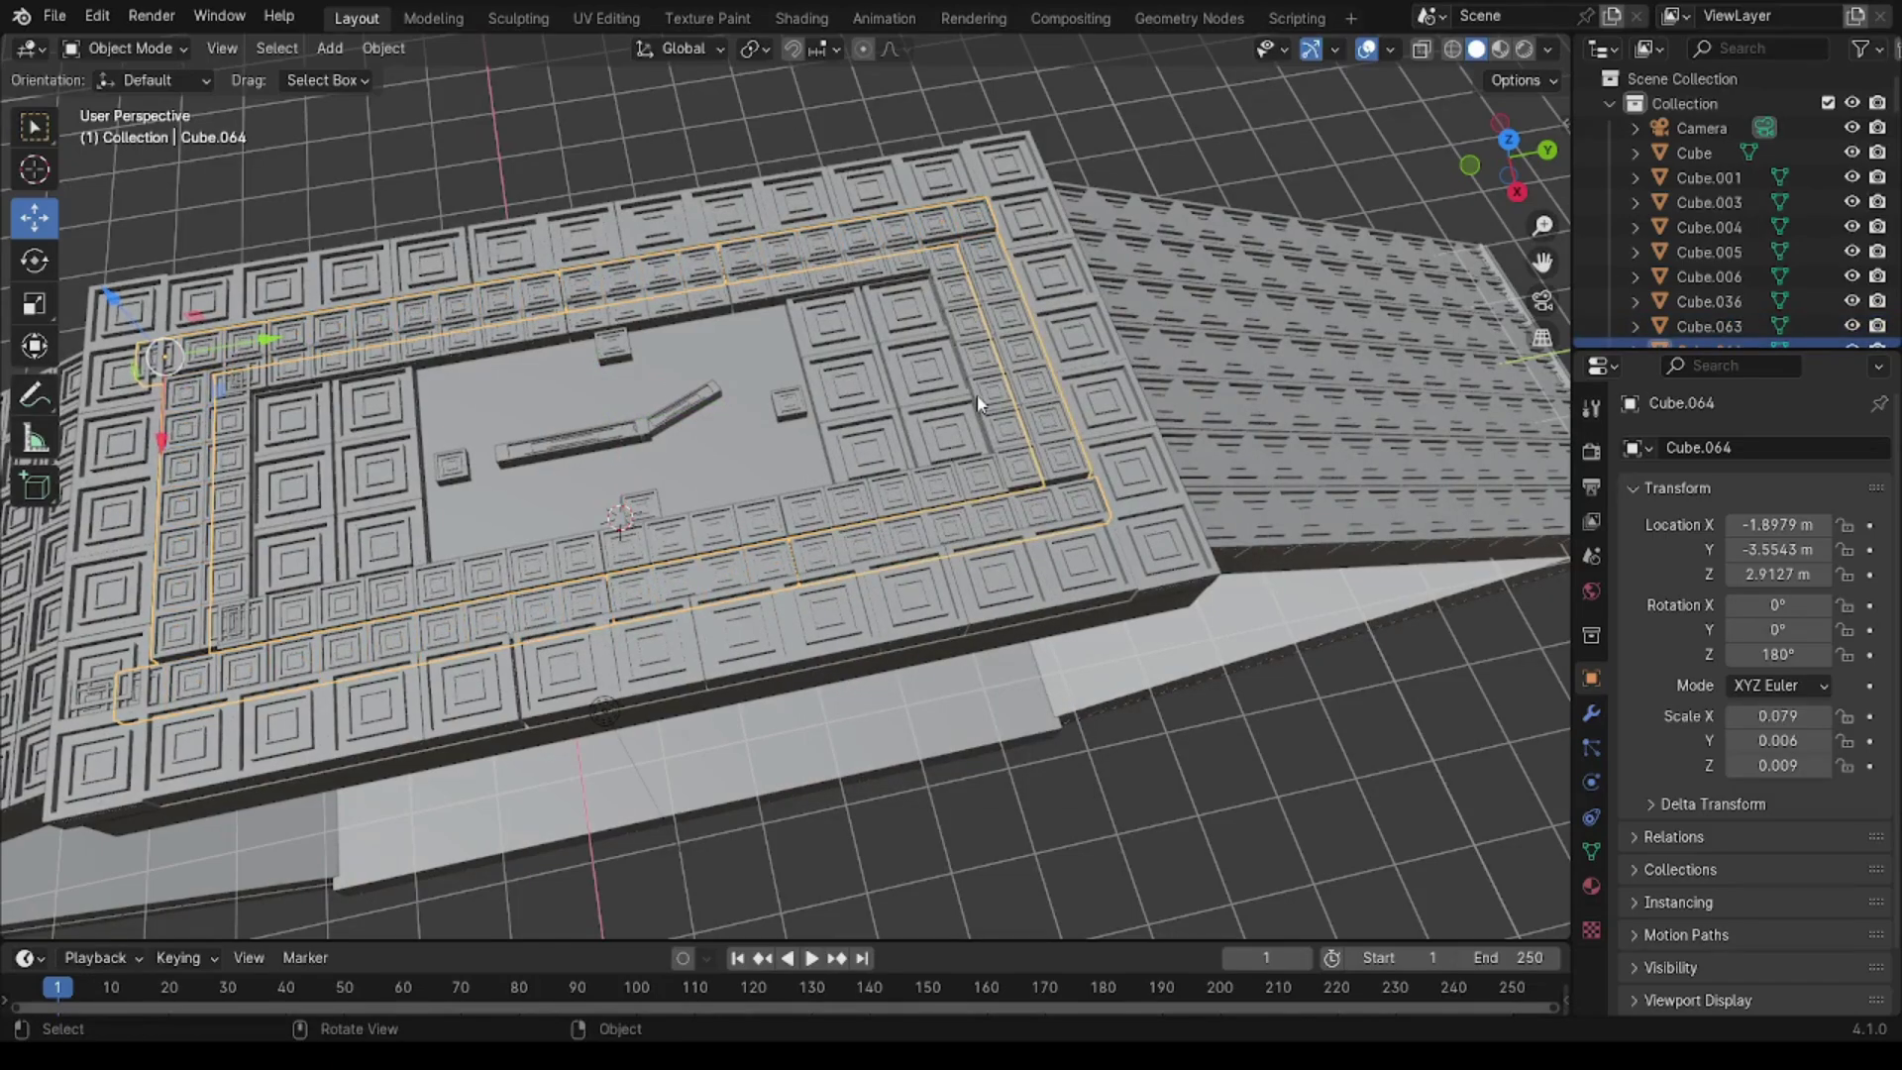
Step: Join the small inner-ring panel cubes into one object
left_click(236, 622)
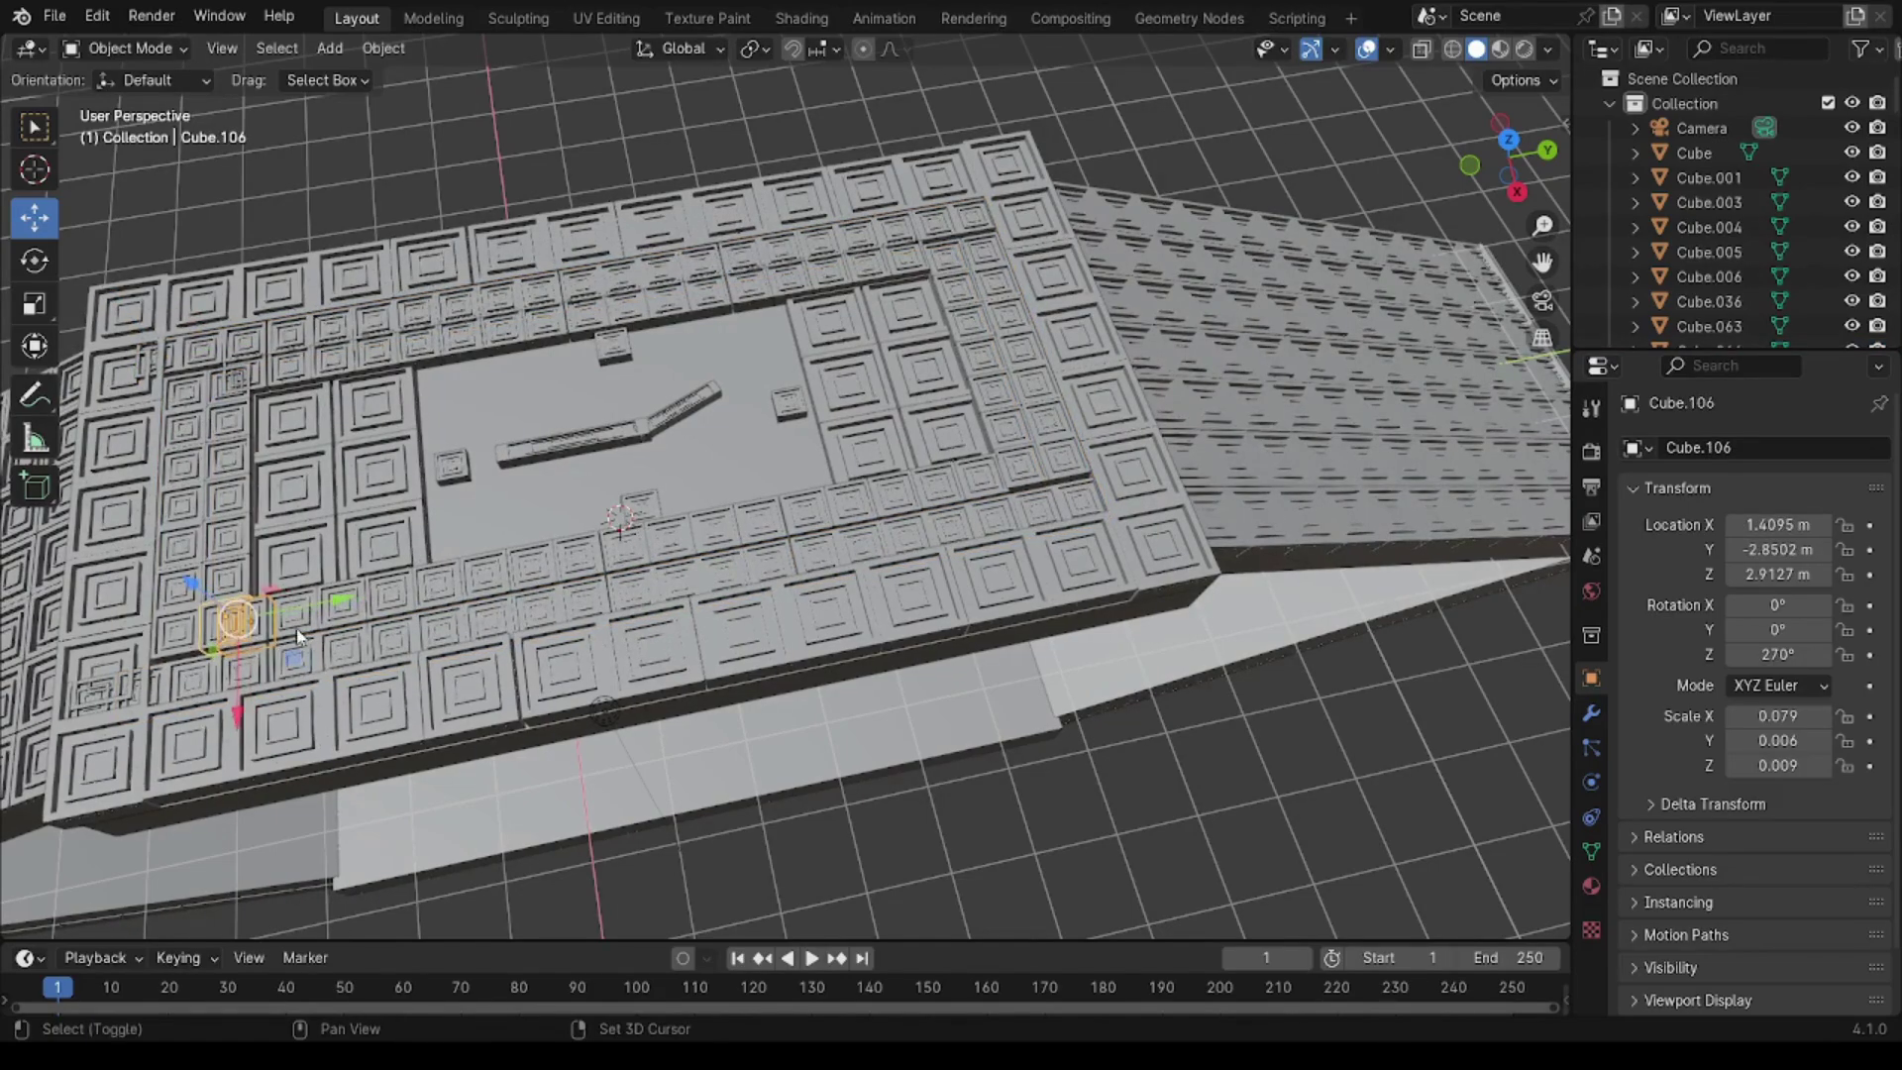
left_click(679, 548, "shift")
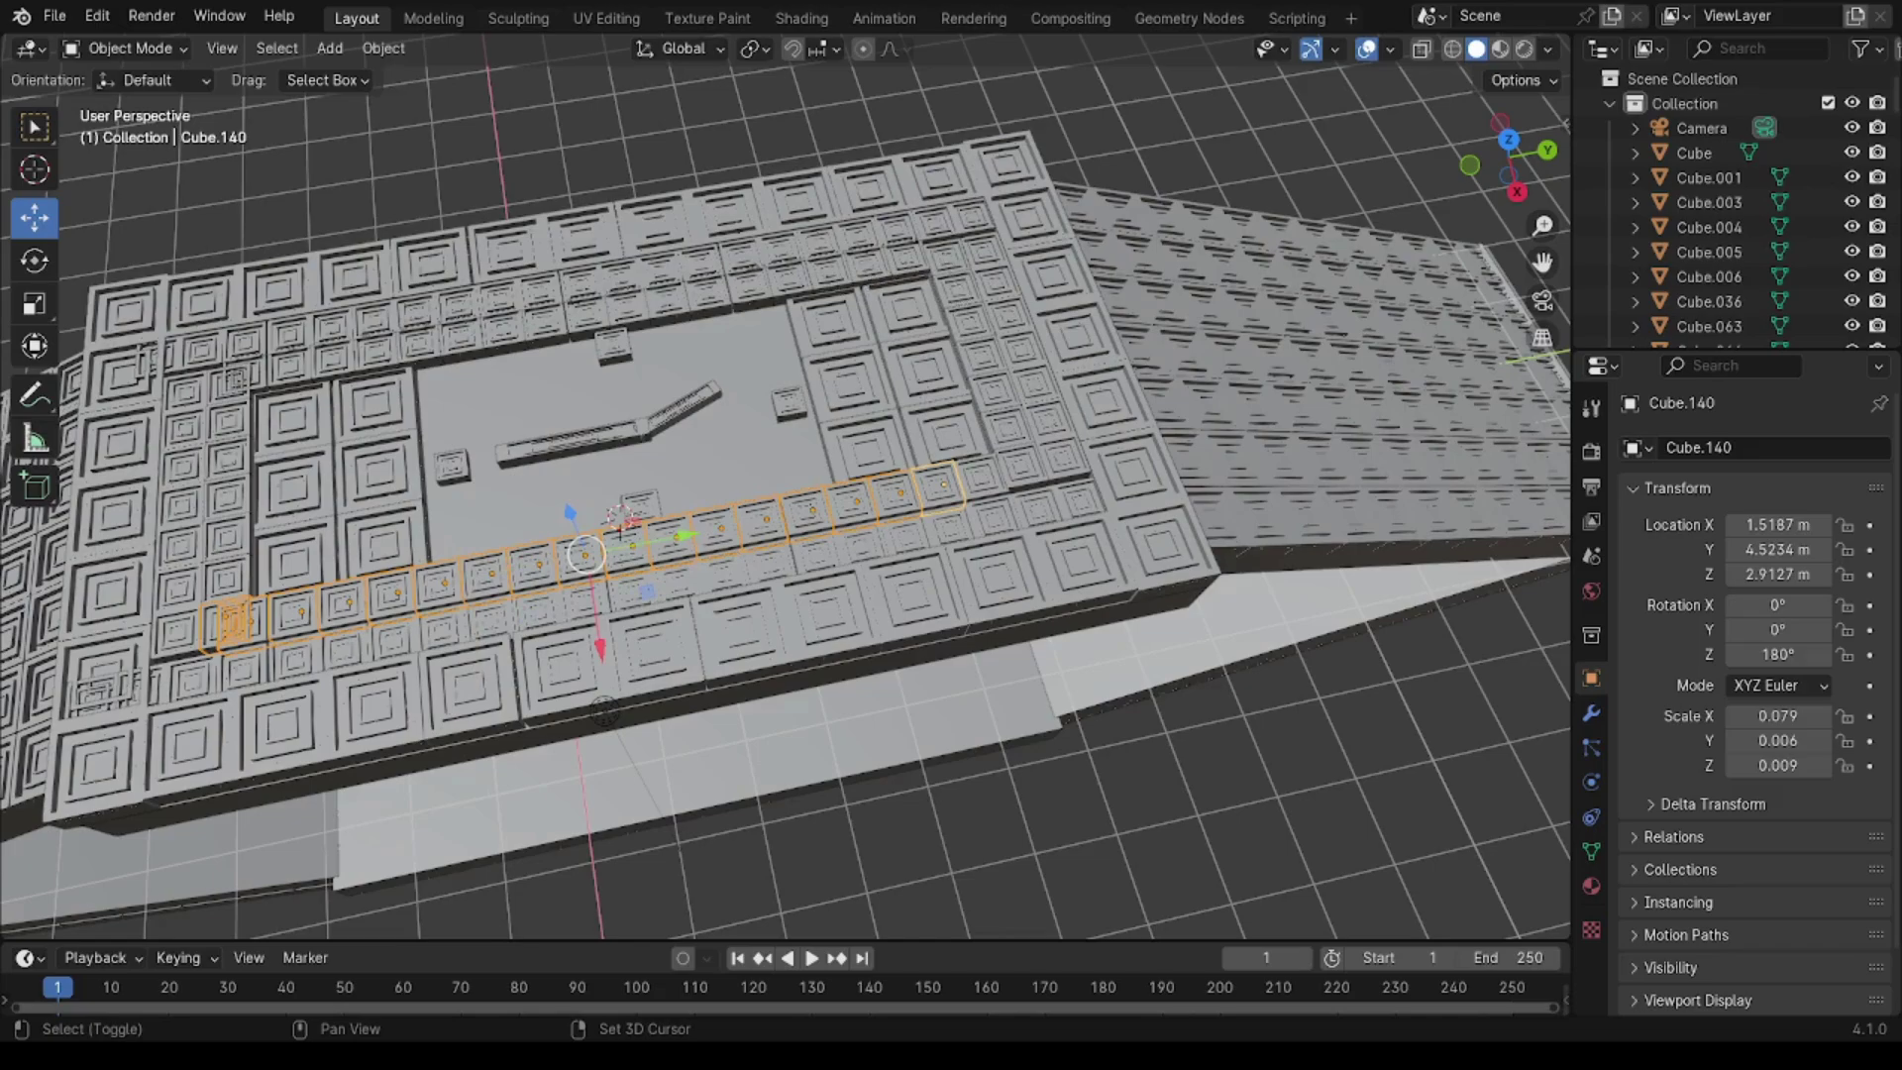
left_click(705, 300, "shift")
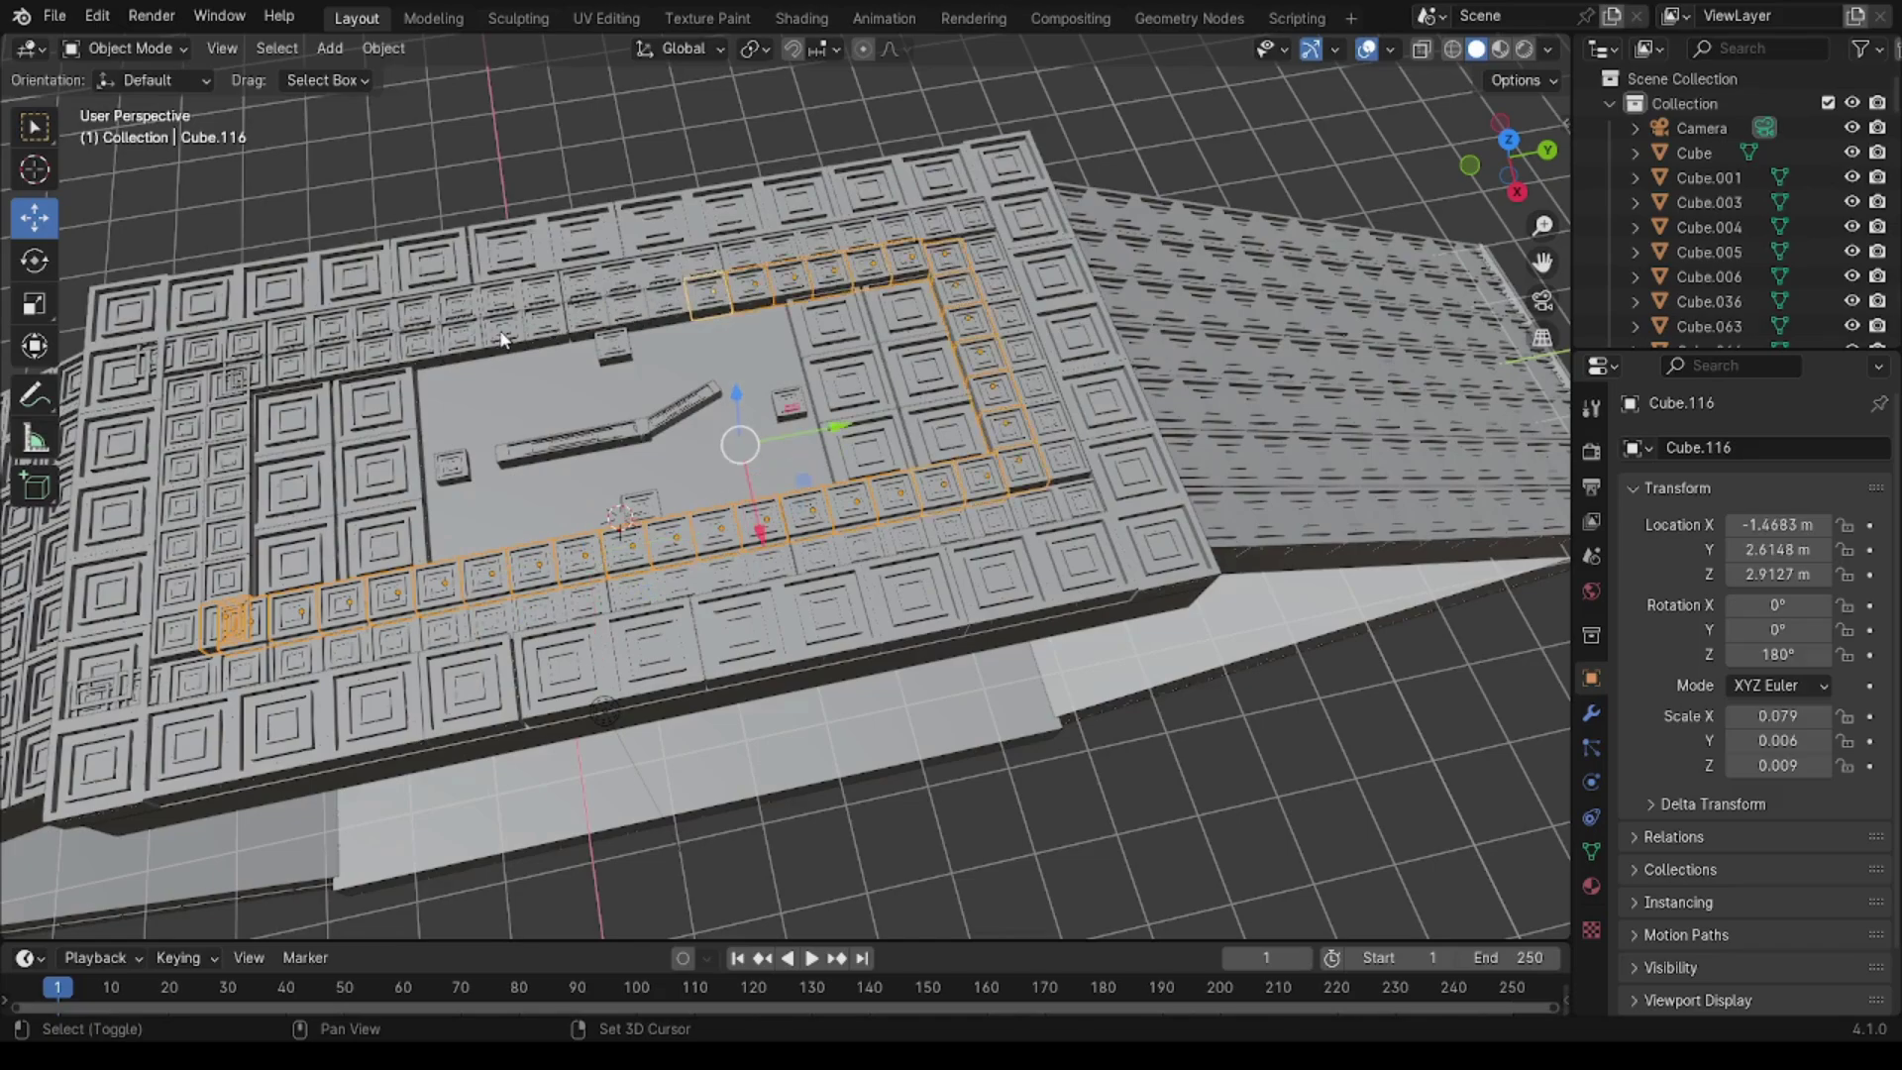
left_click(424, 351, "shift")
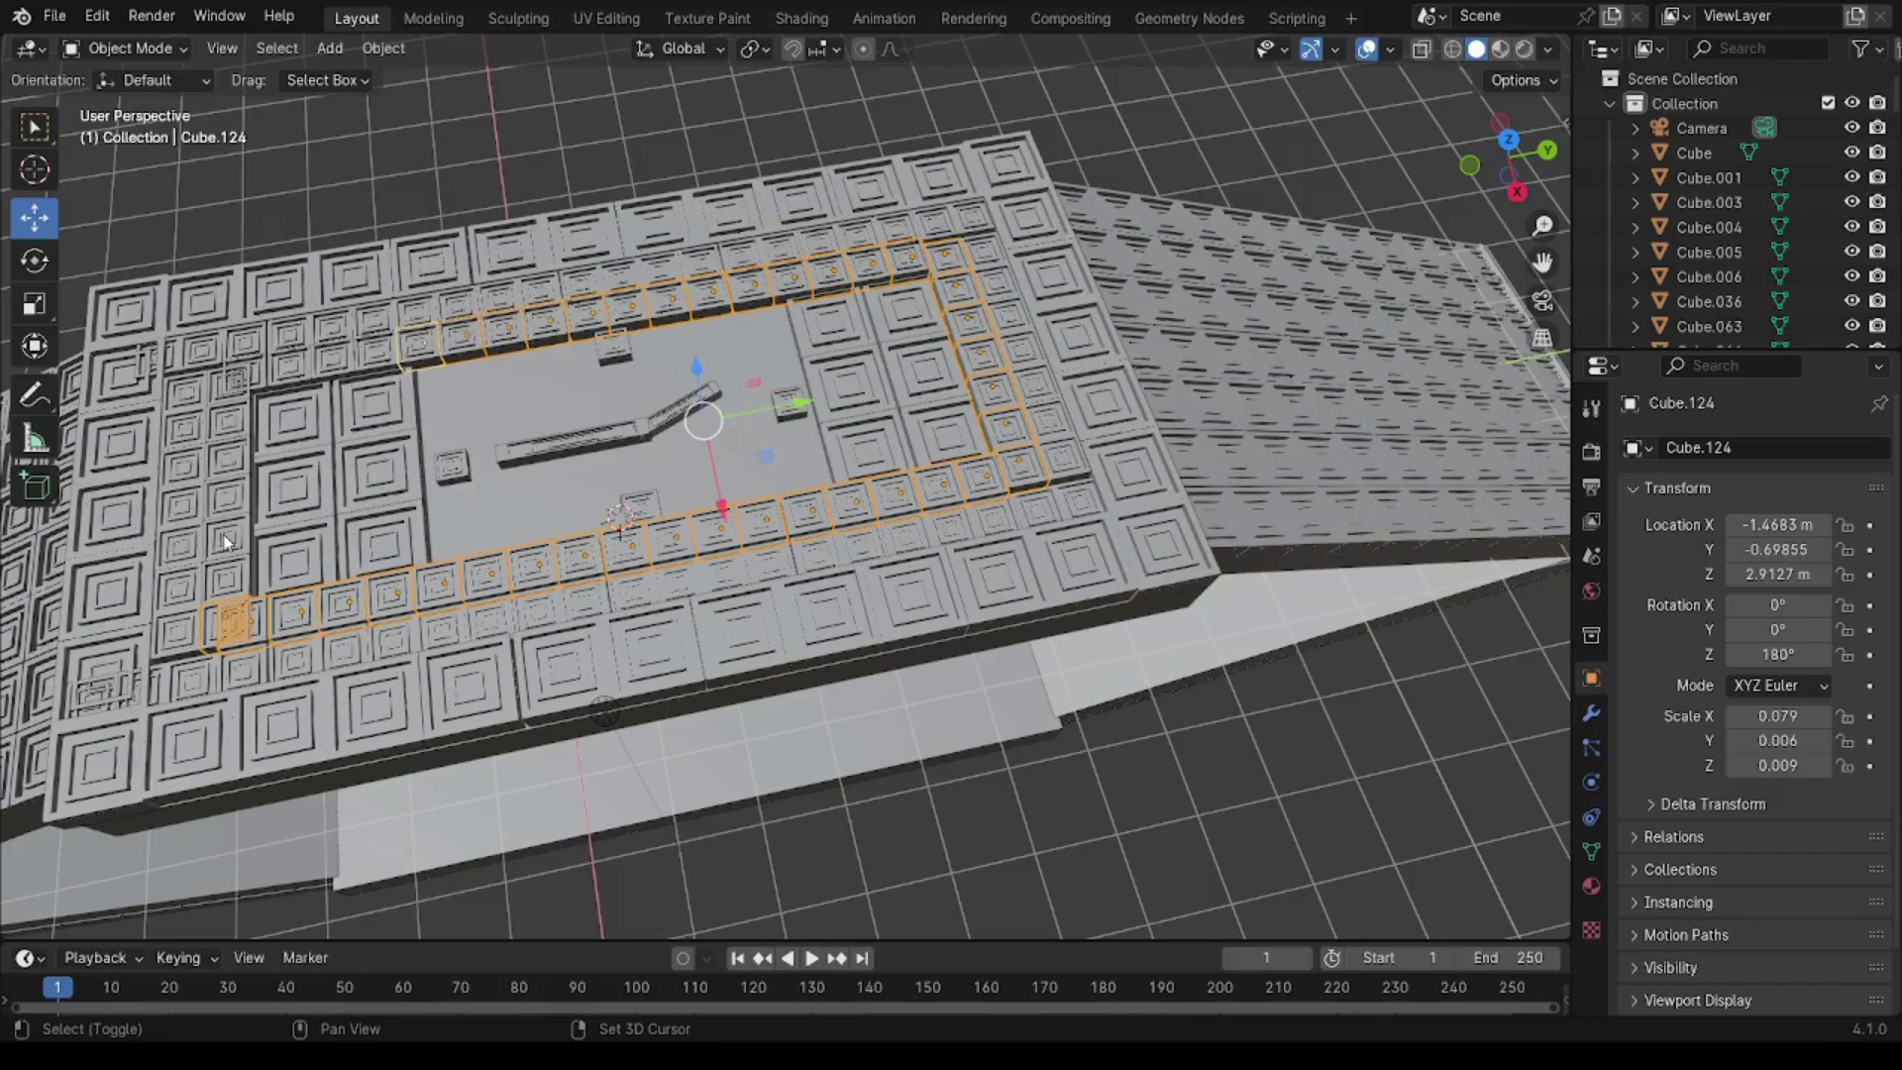
left_click(227, 455, "shift")
left_click(220, 394, "shift")
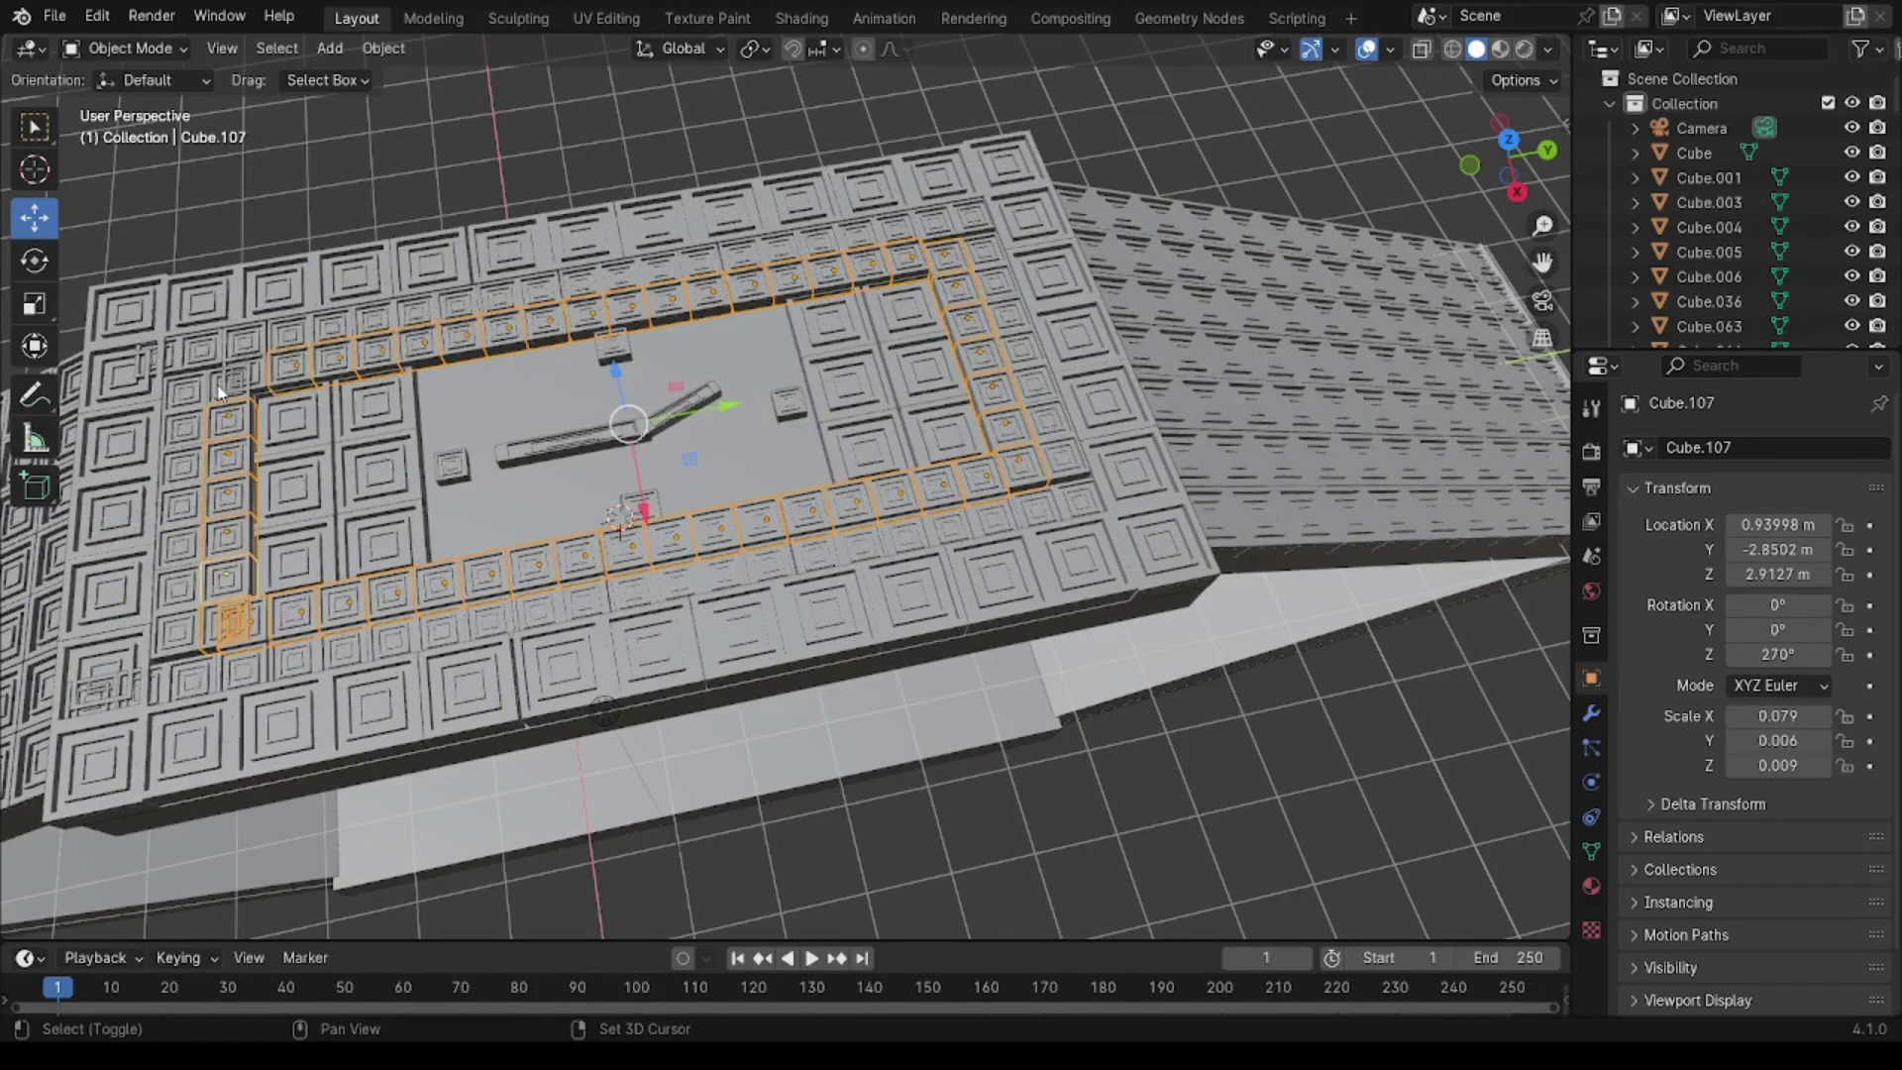
left_click(223, 397, "shift")
right_click(234, 488)
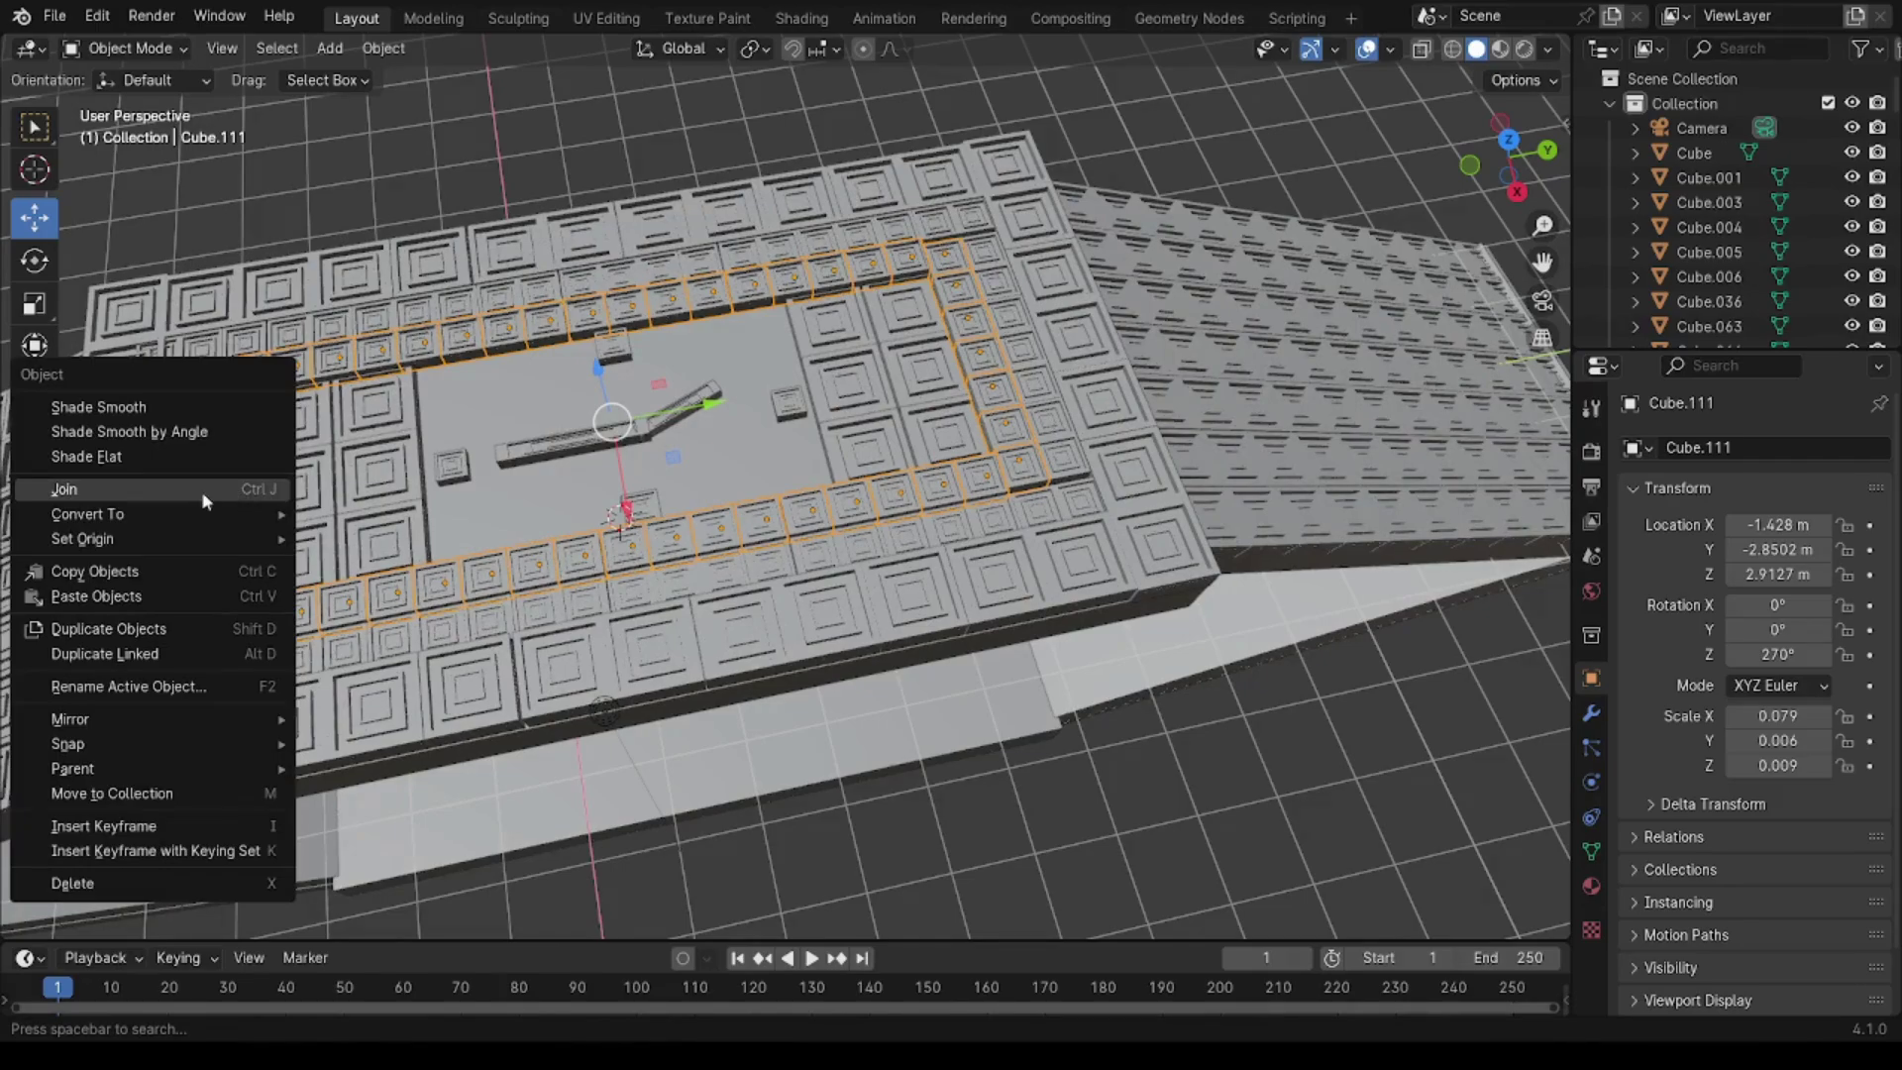
left_click(204, 495)
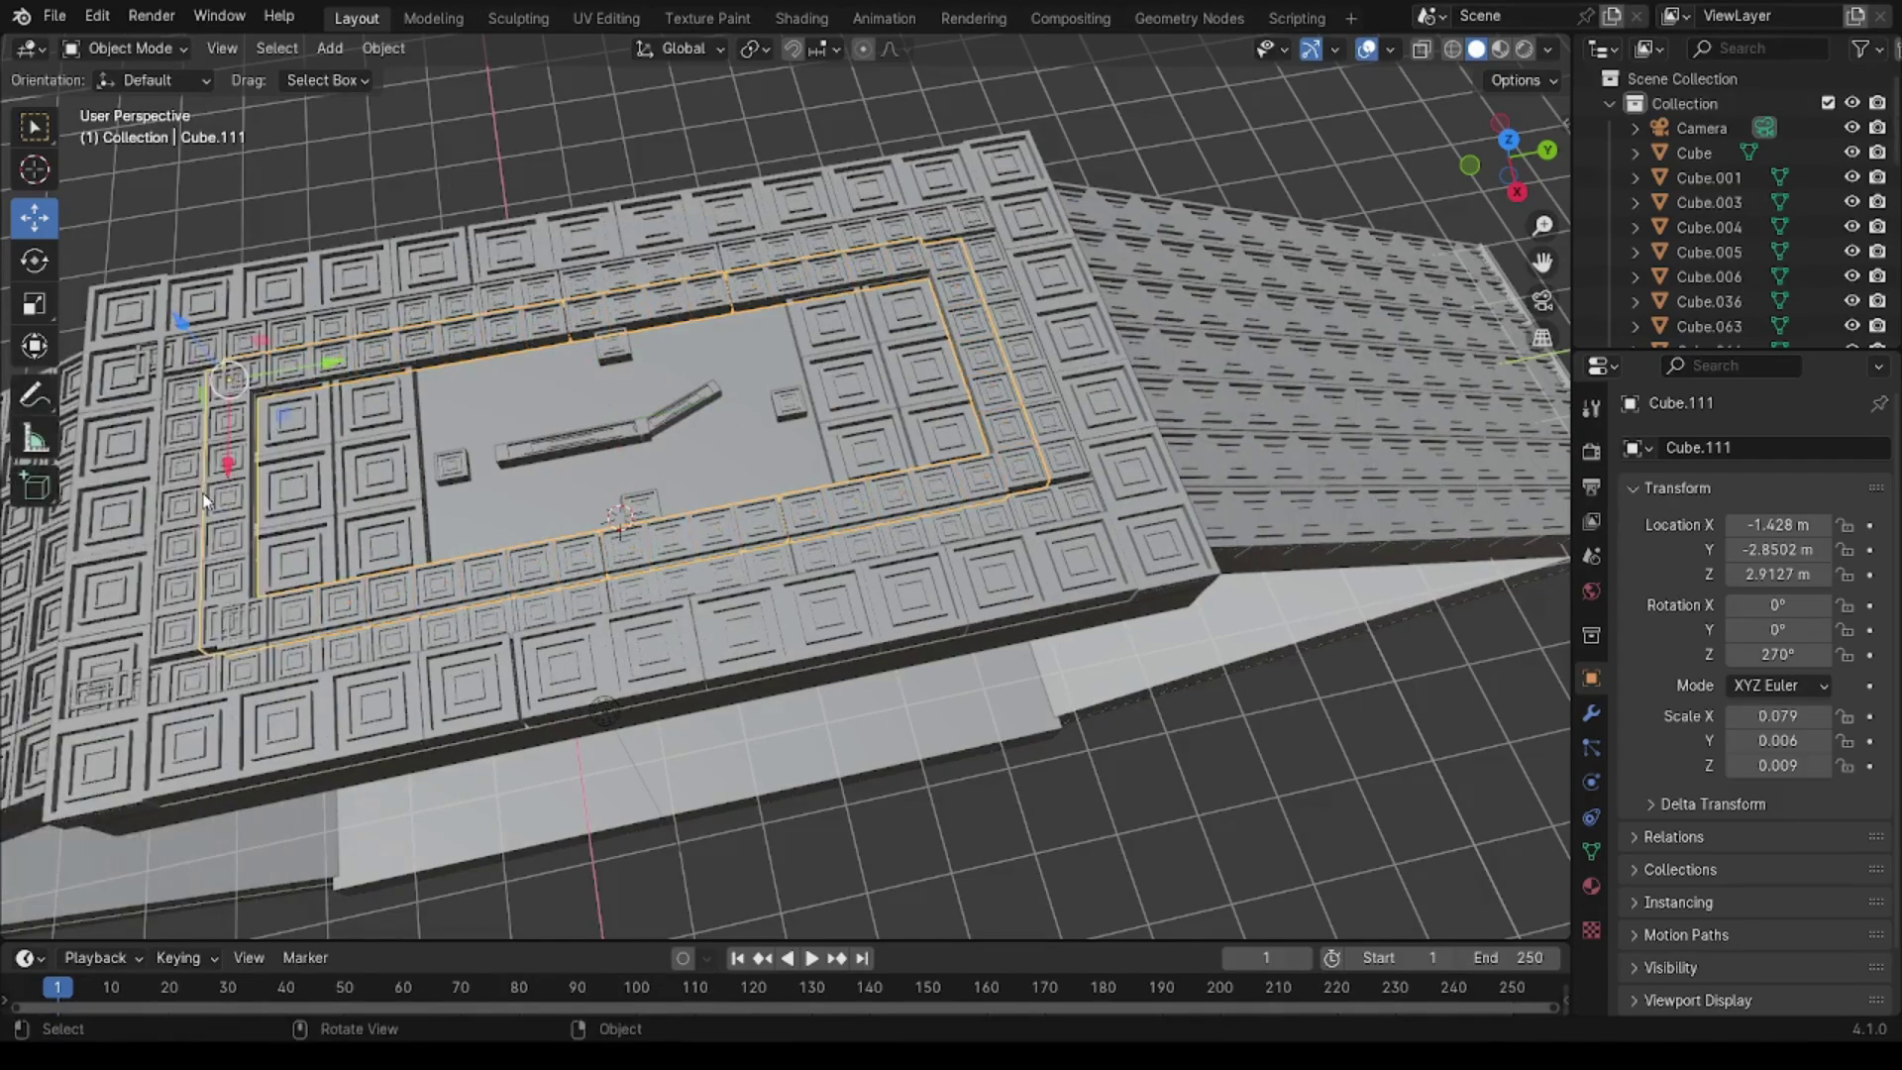
Step: Join the left and right panel columns into one object
left_click(286, 505)
left_click(293, 428)
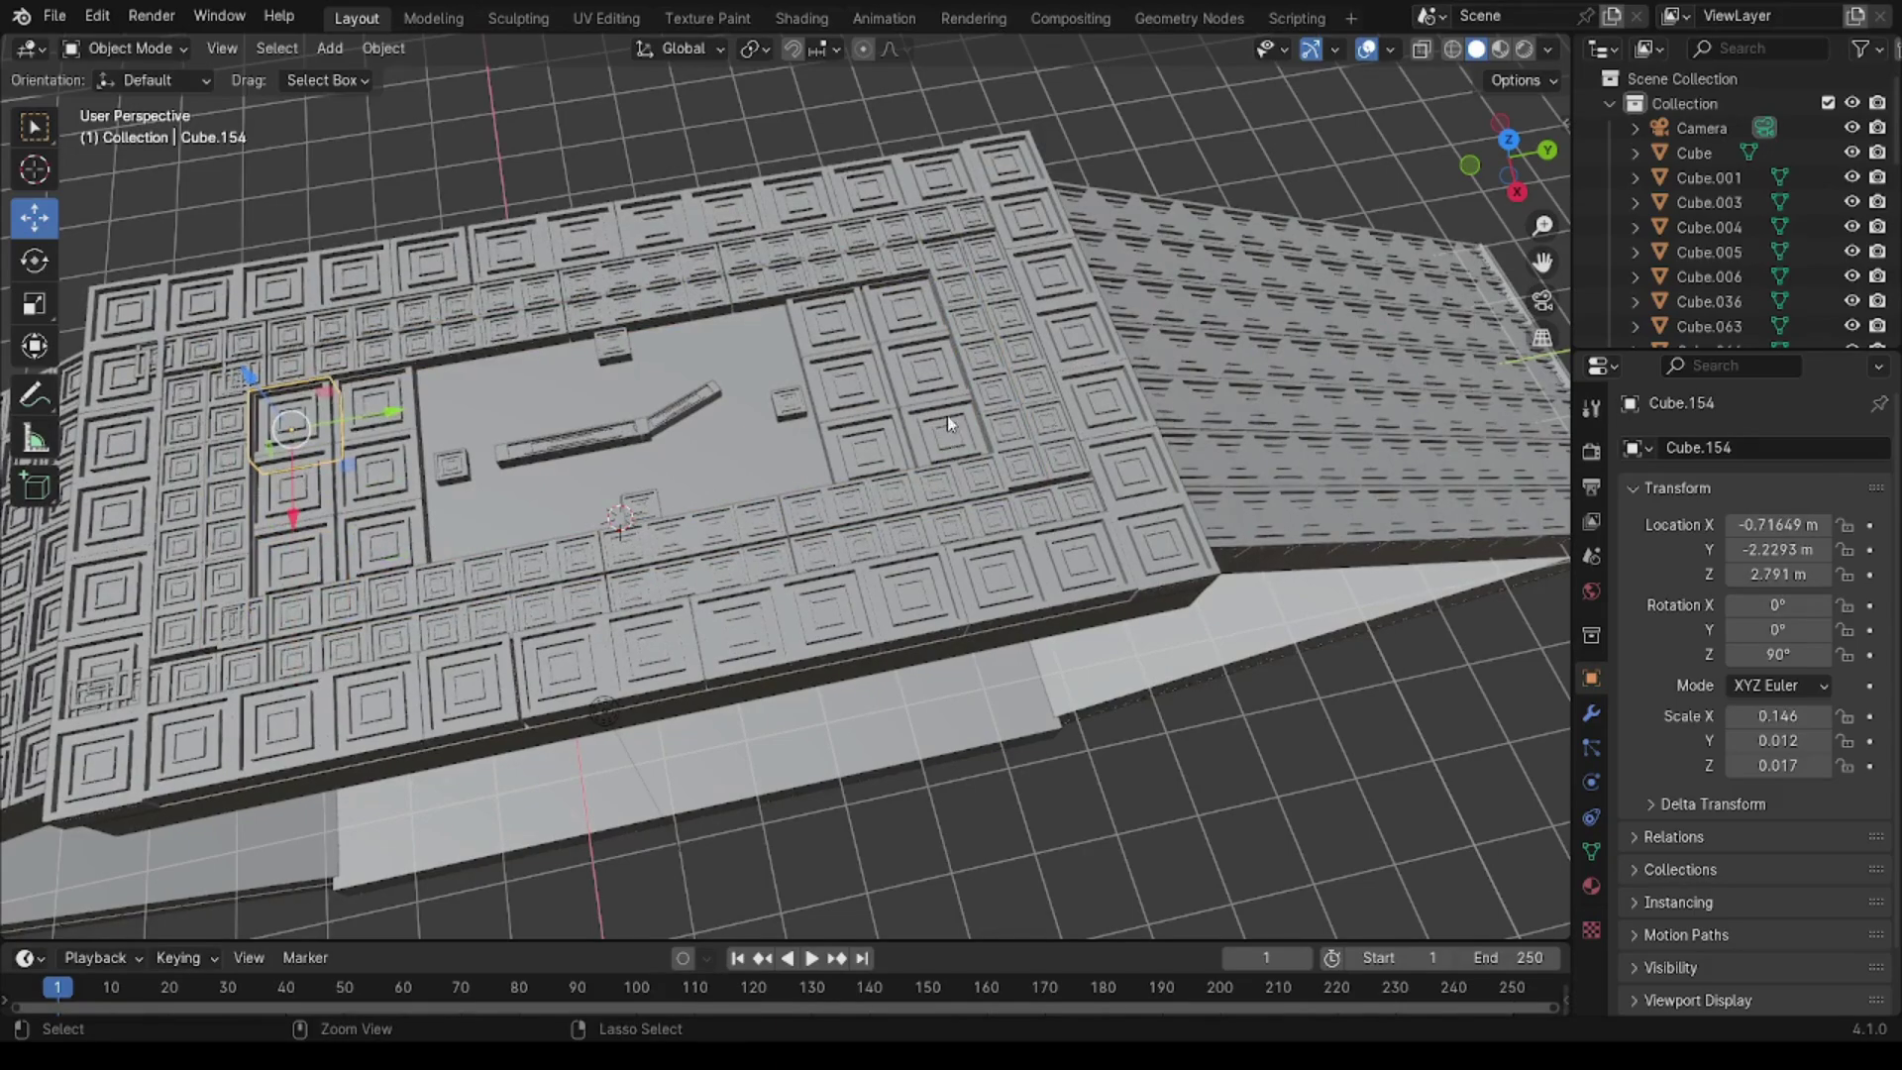
left_click(918, 320)
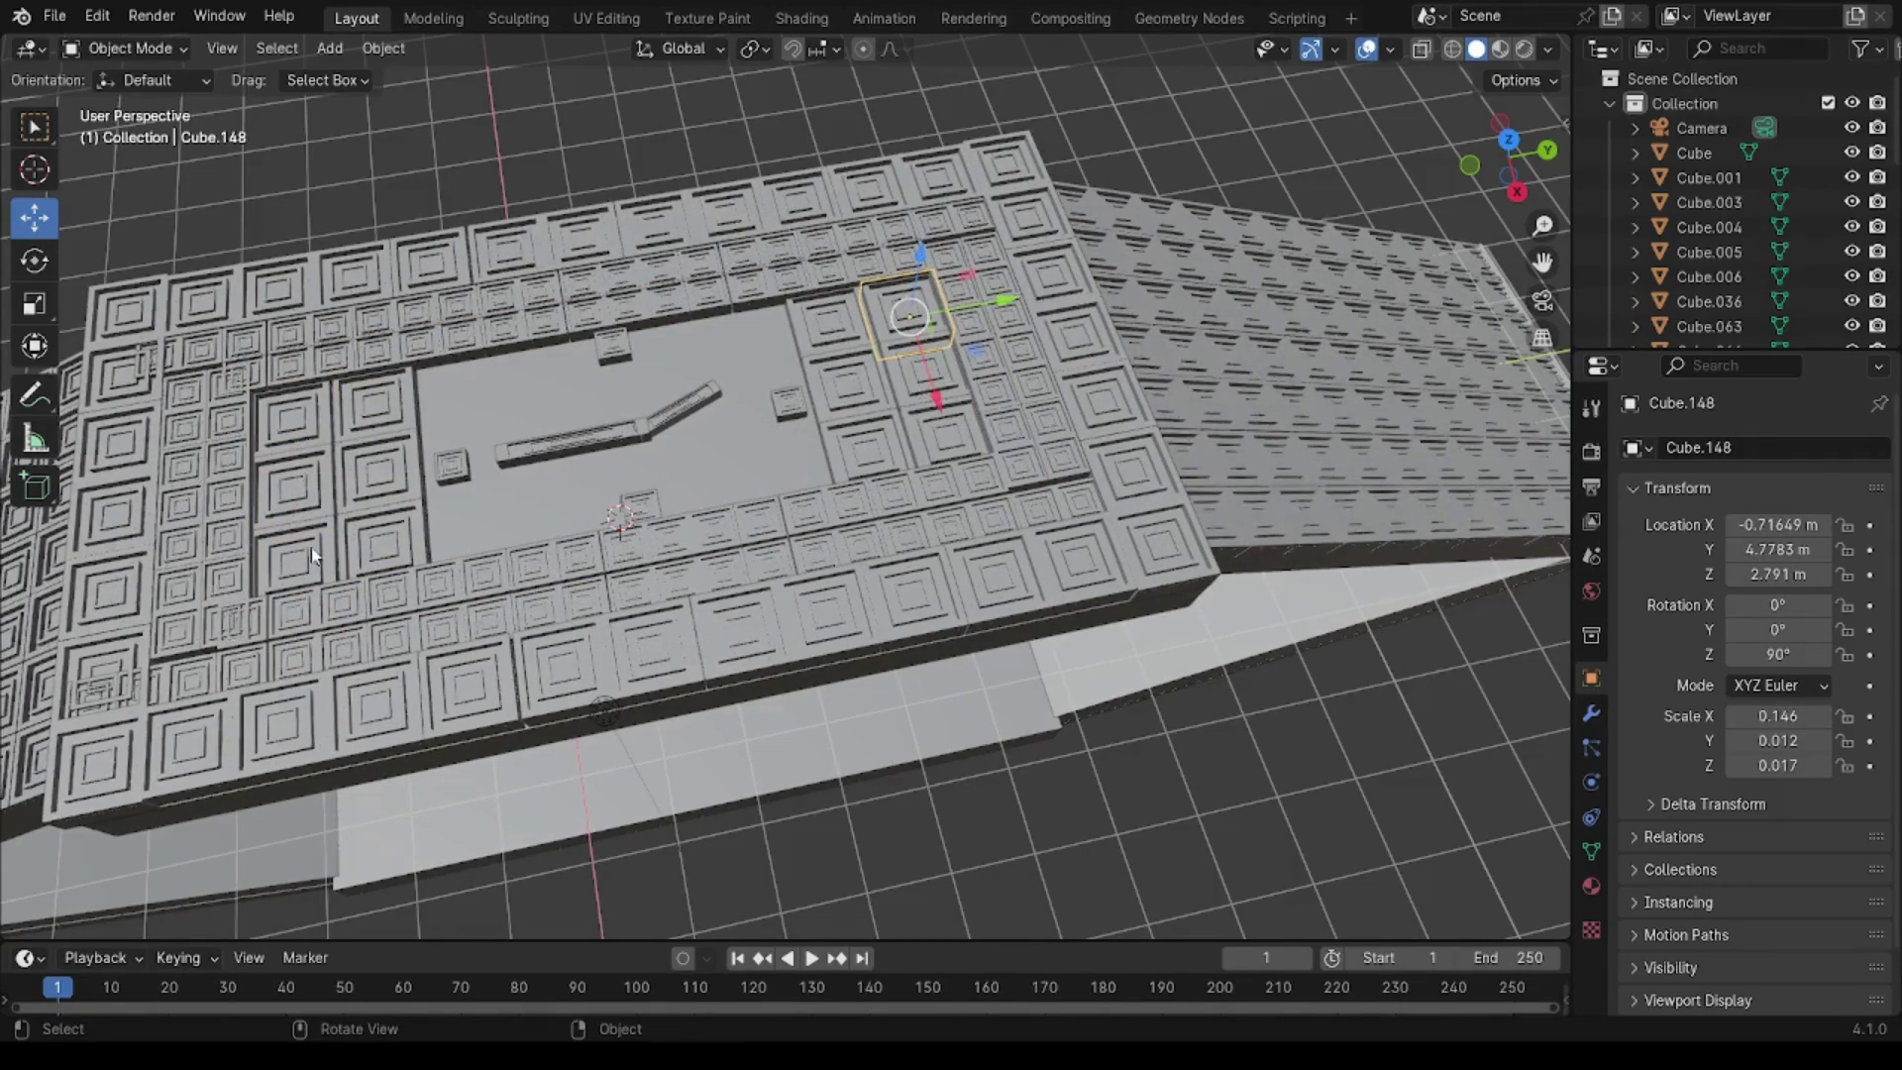
left_click(294, 424, "shift")
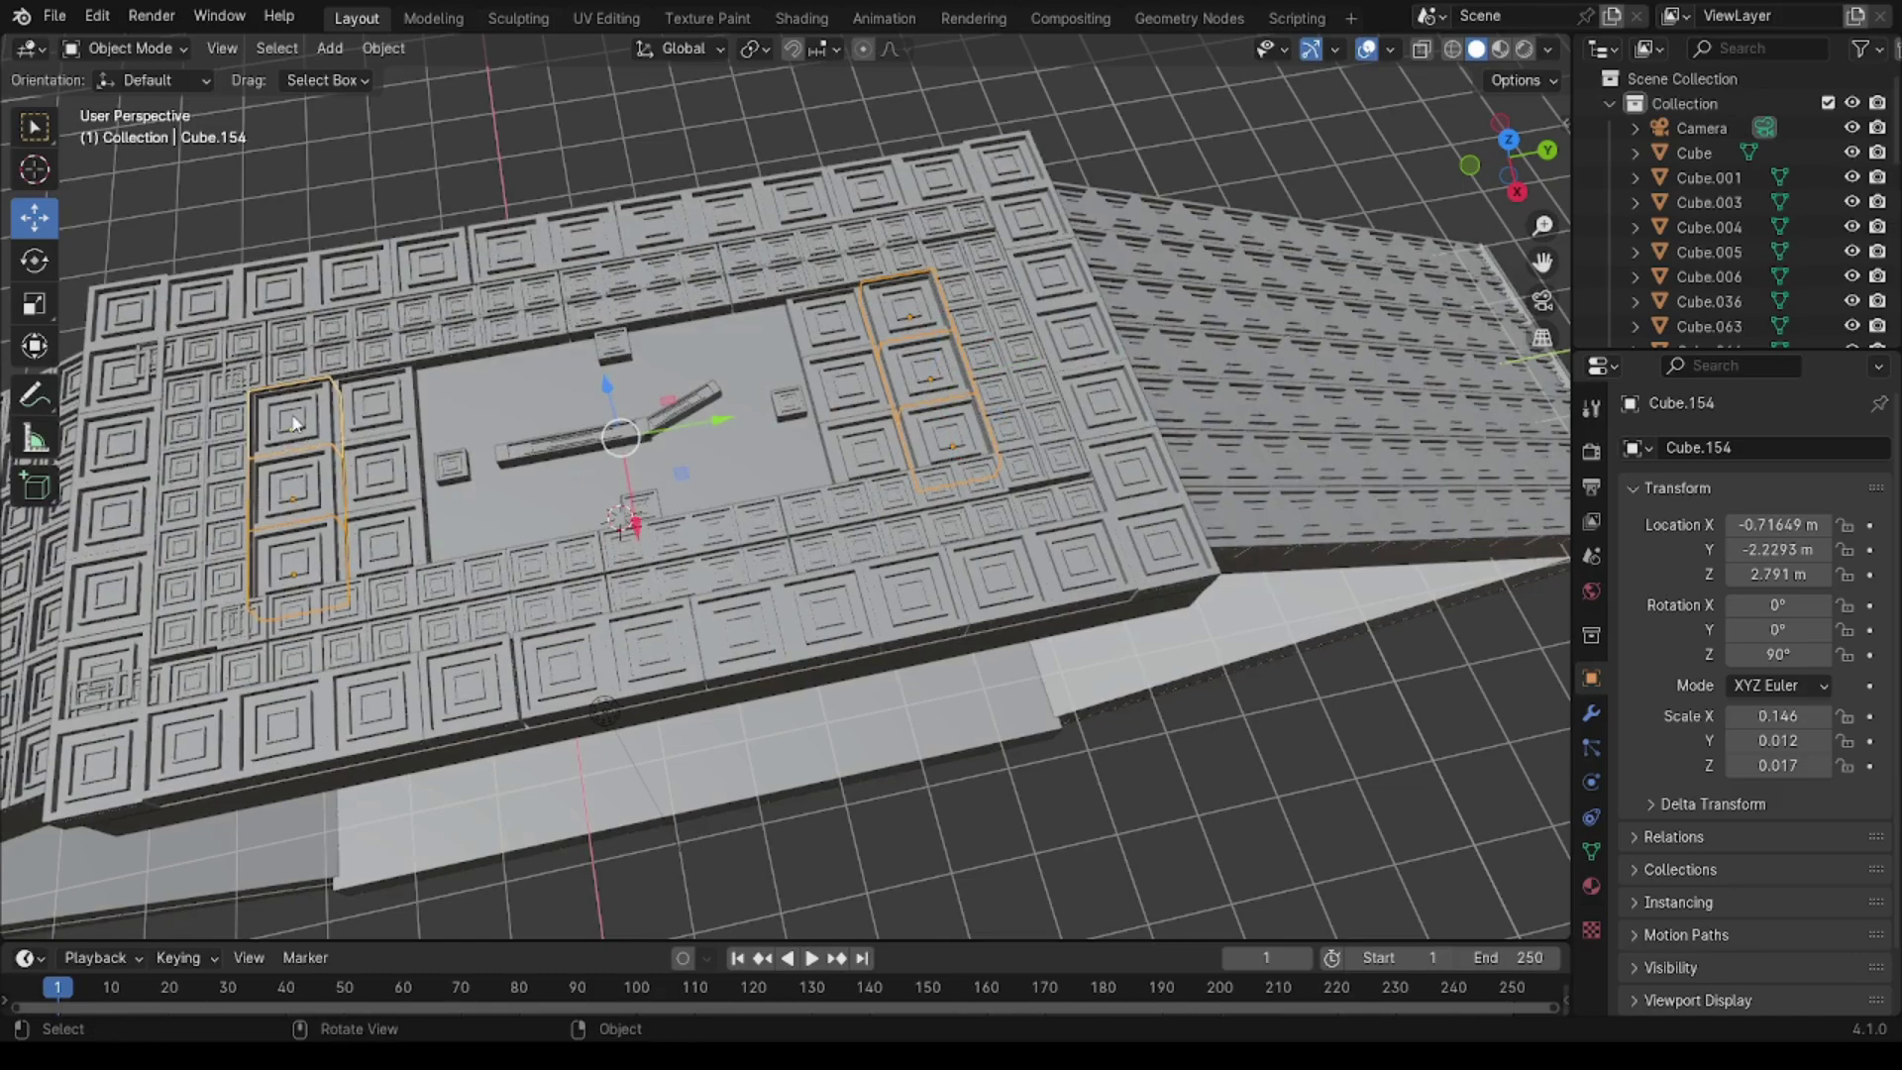
right_click(310, 428)
left_click(271, 420)
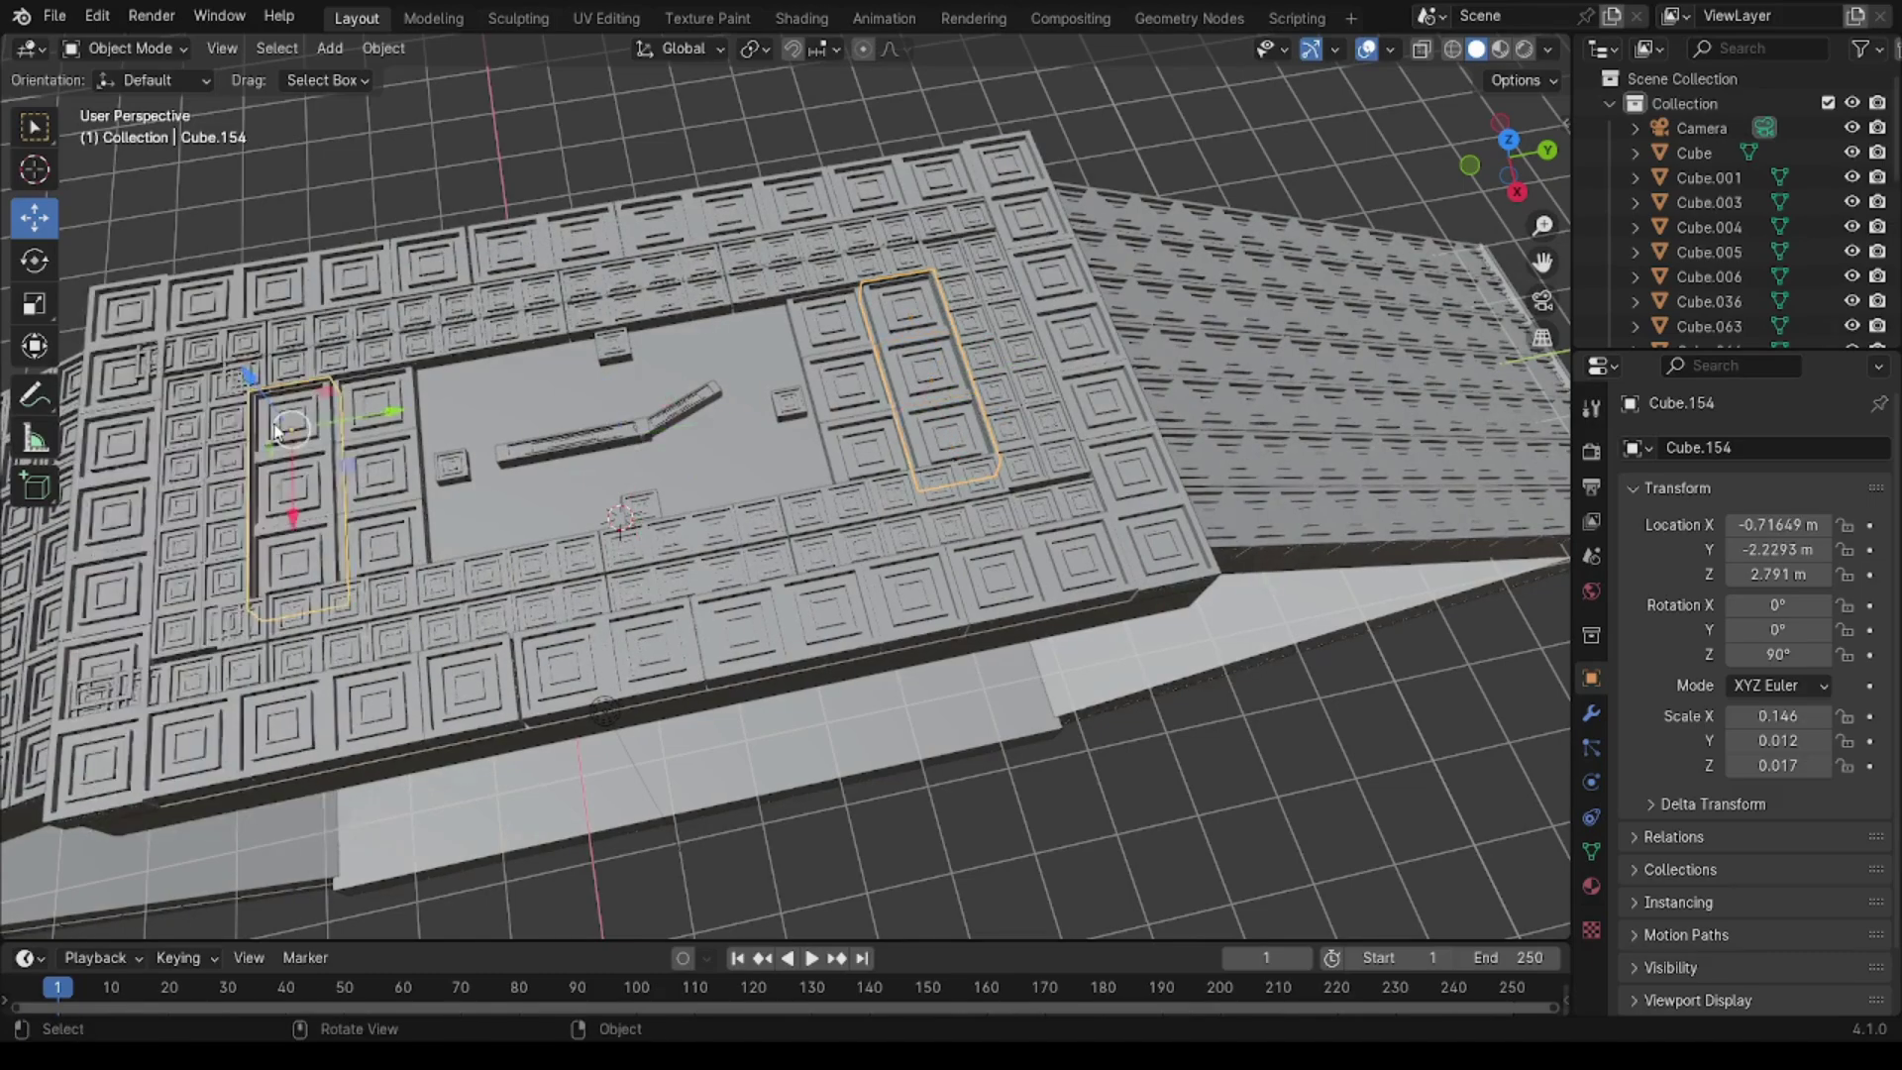
left_click(379, 414)
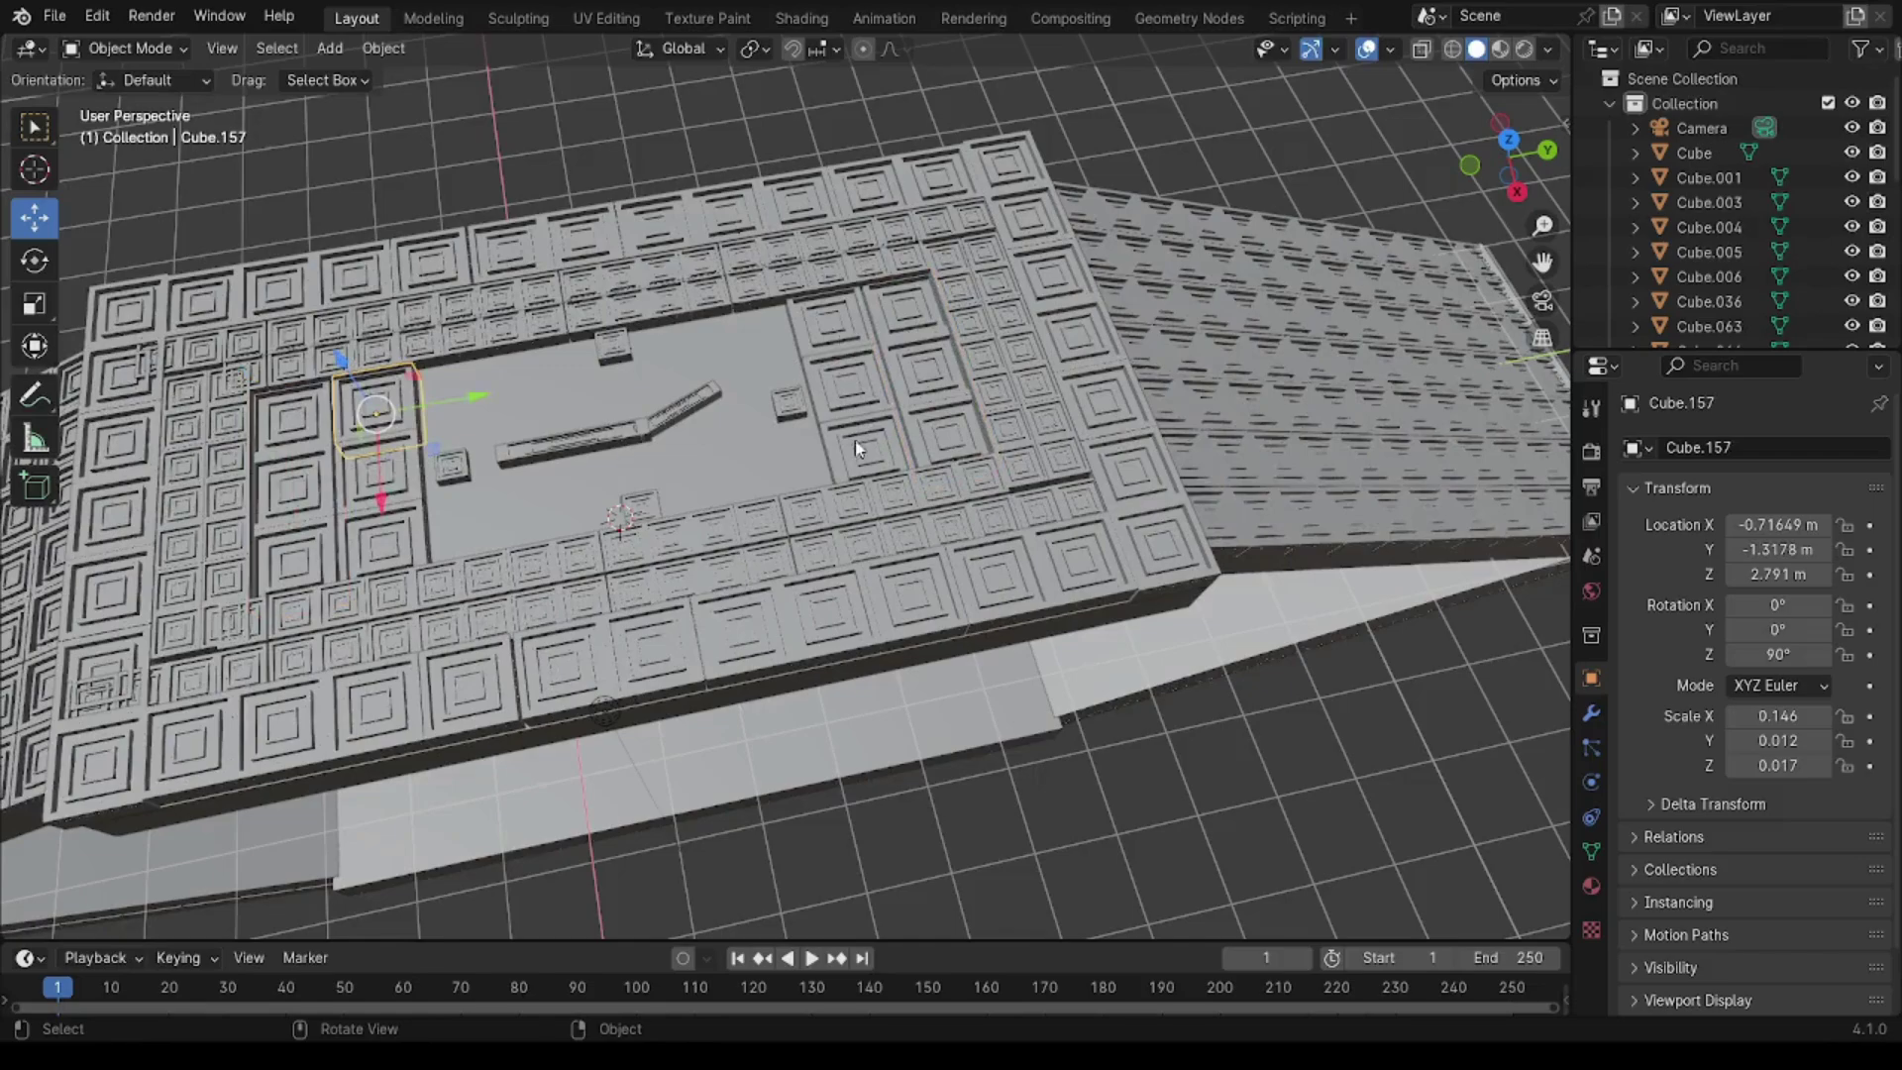
left_click(828, 385, "shift")
right_click(277, 406)
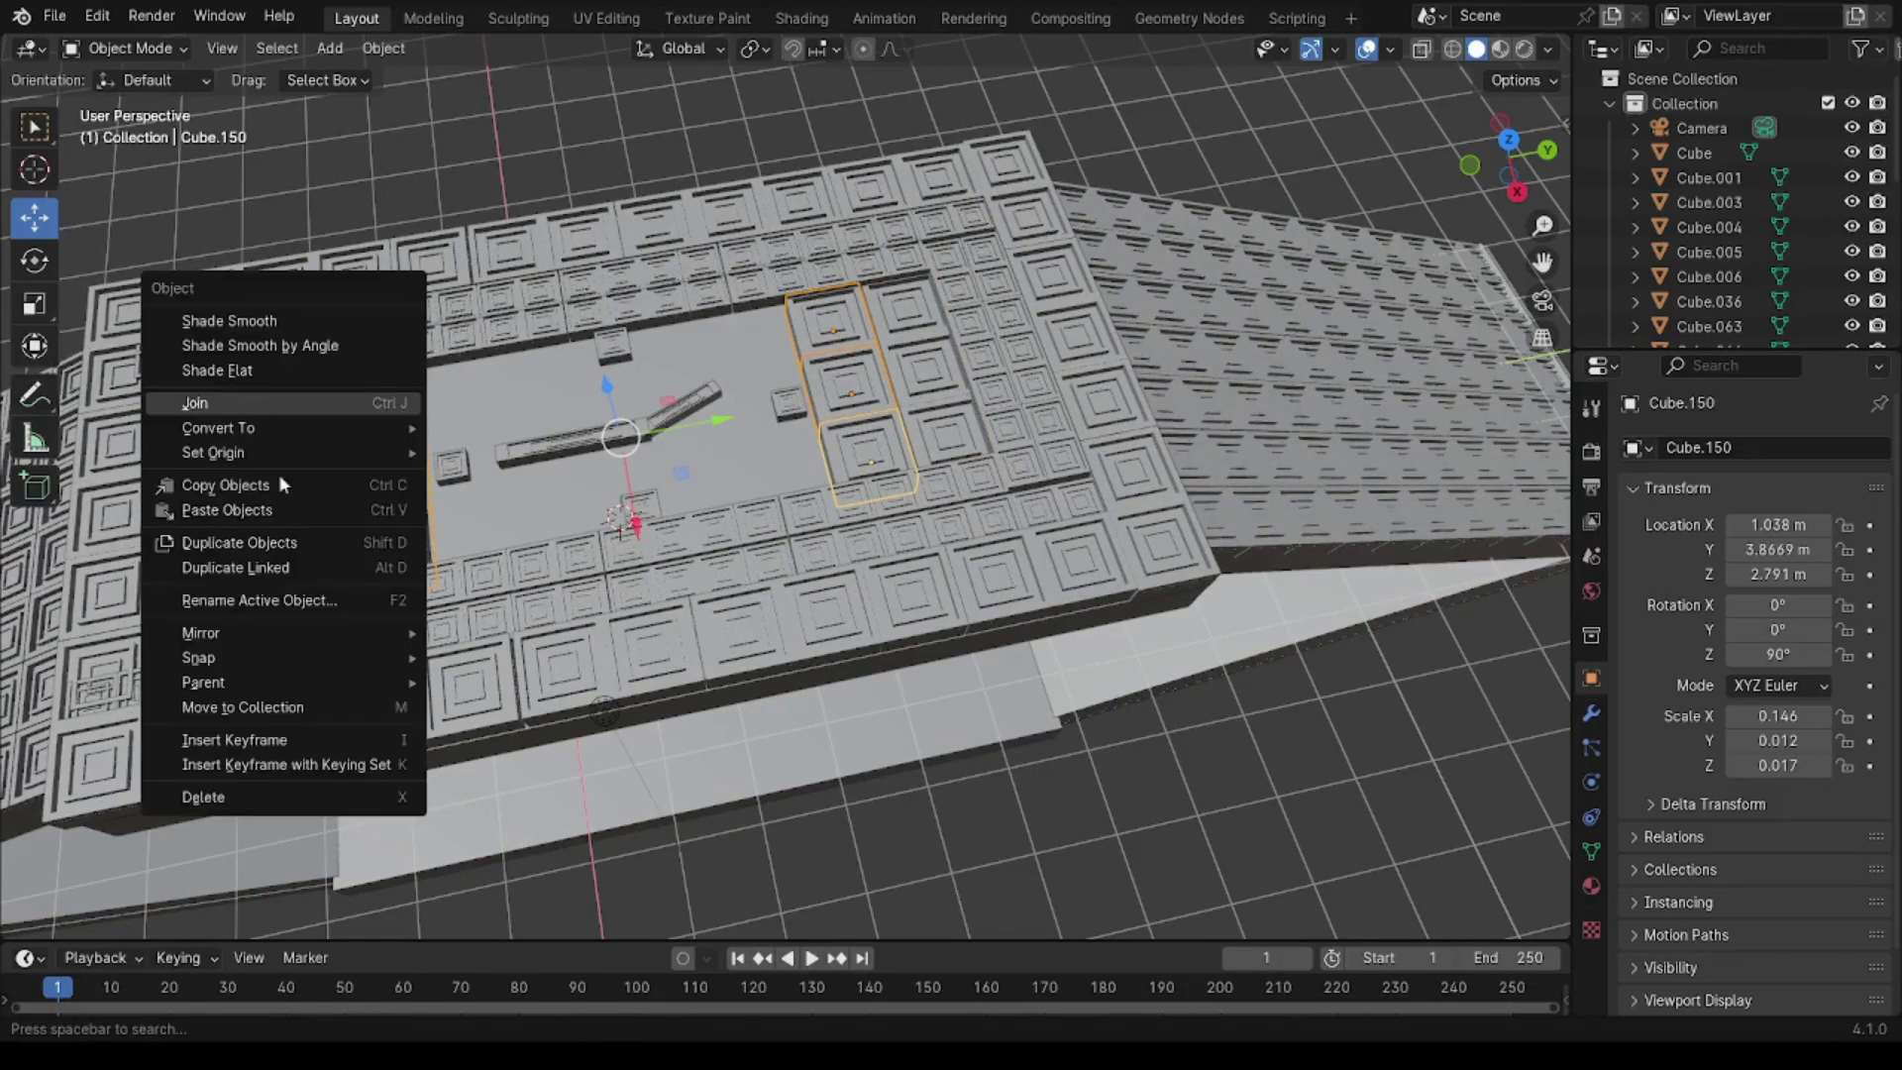
left_click(235, 402)
Step: Join the straight and angled centre bars into Cube.163 and frame the whole model
left_click(683, 419)
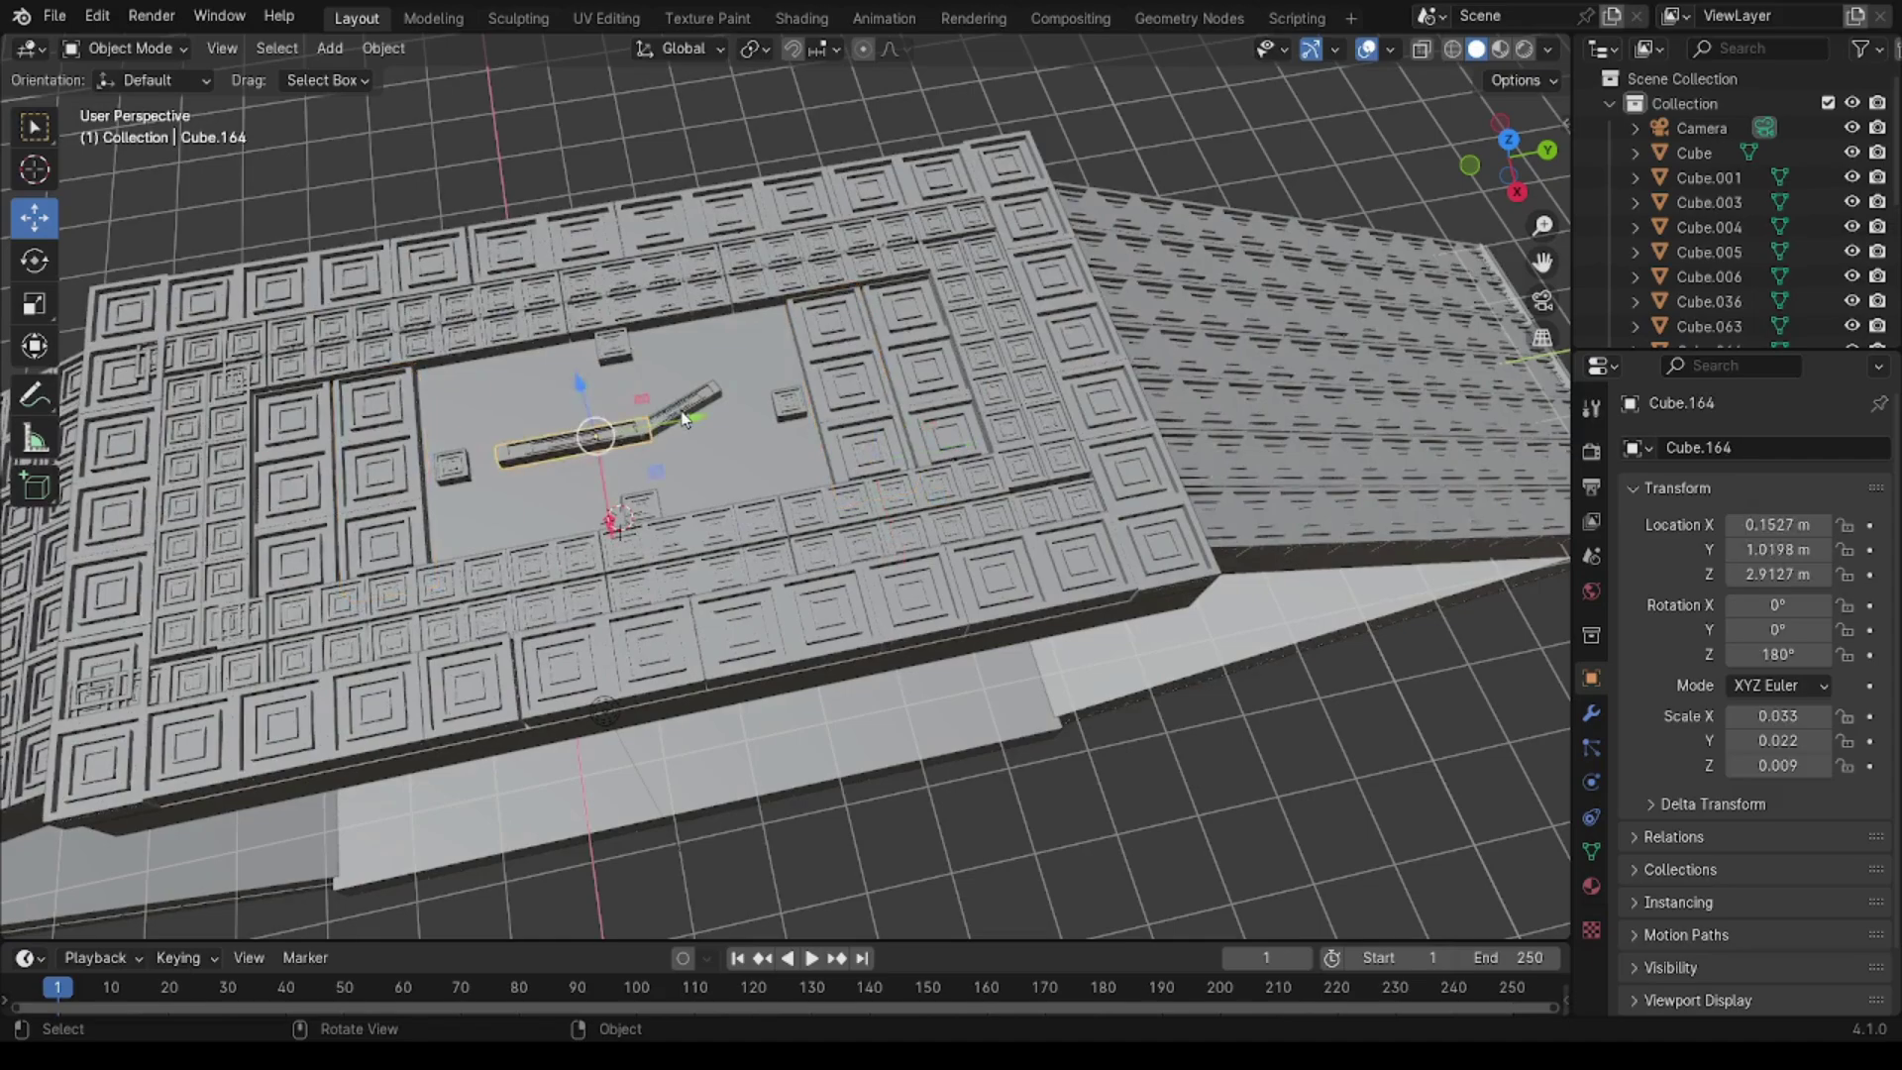
right_click(579, 446)
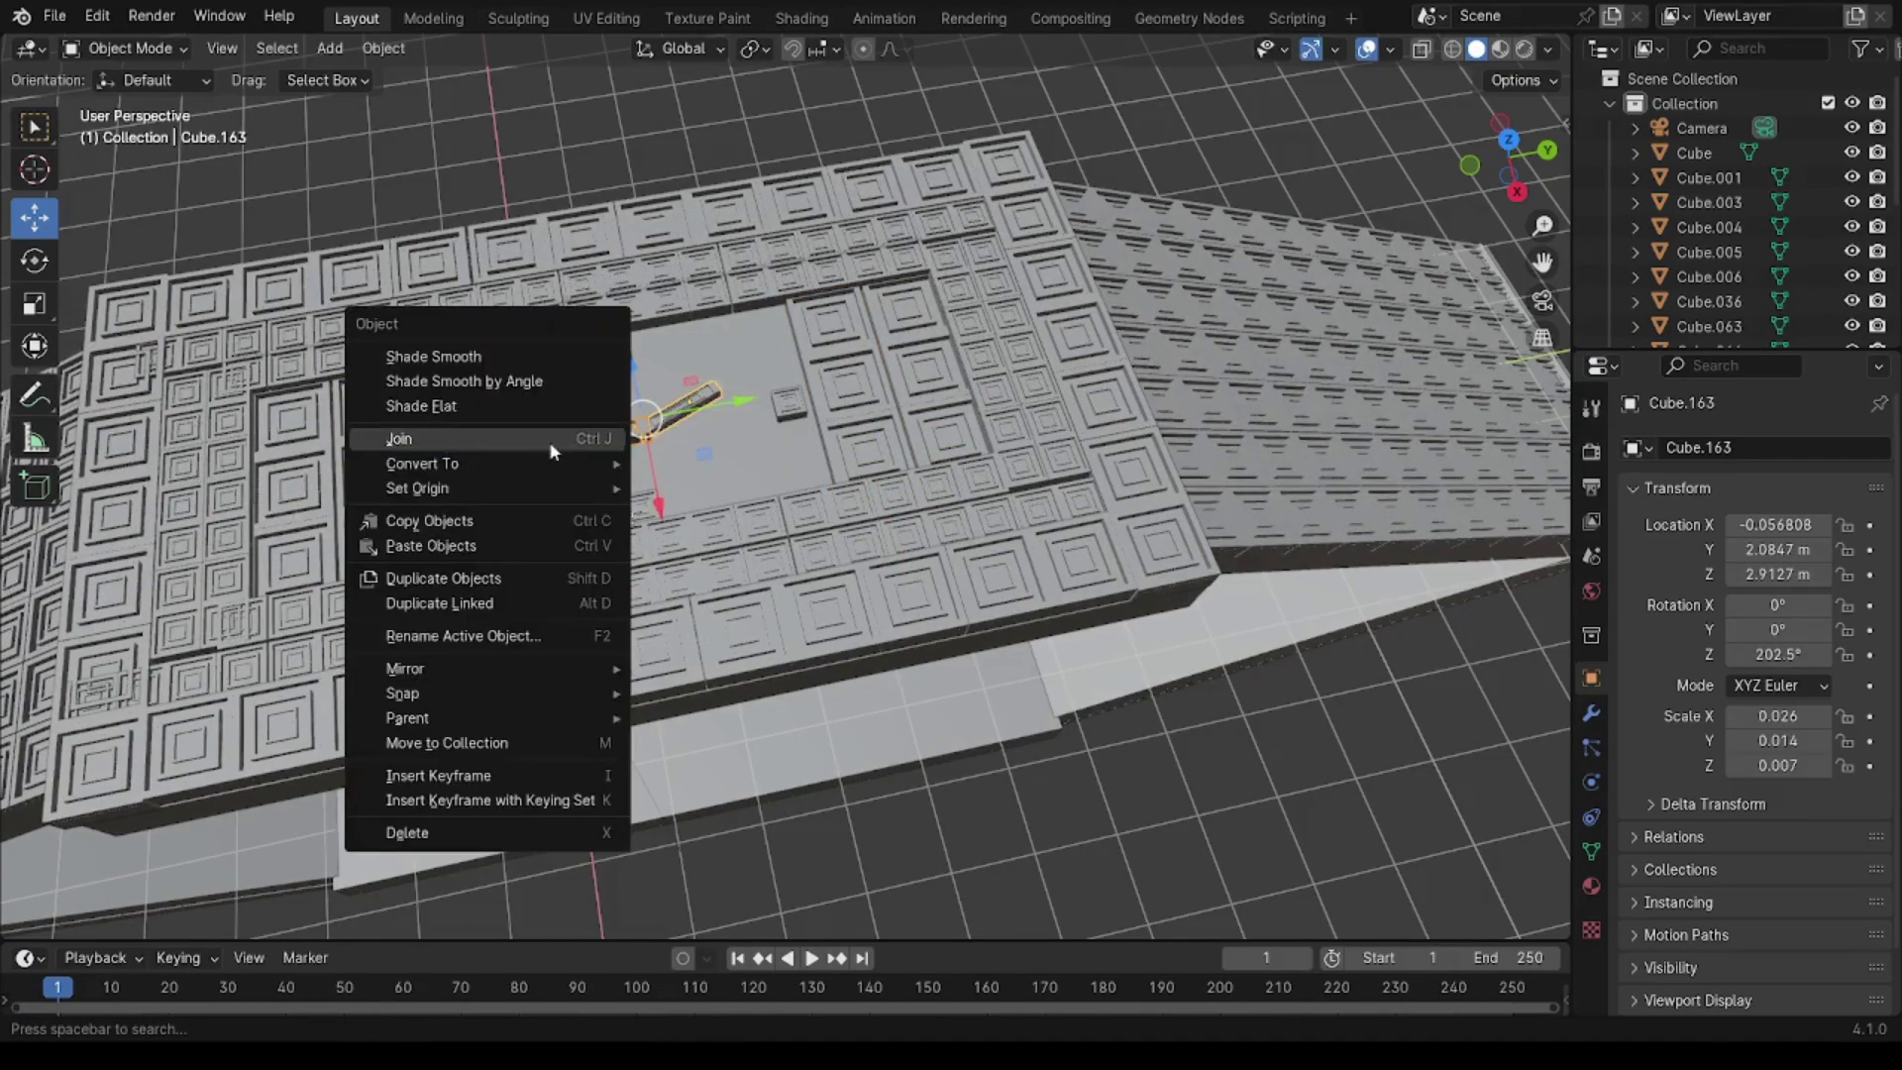
left_click(547, 442)
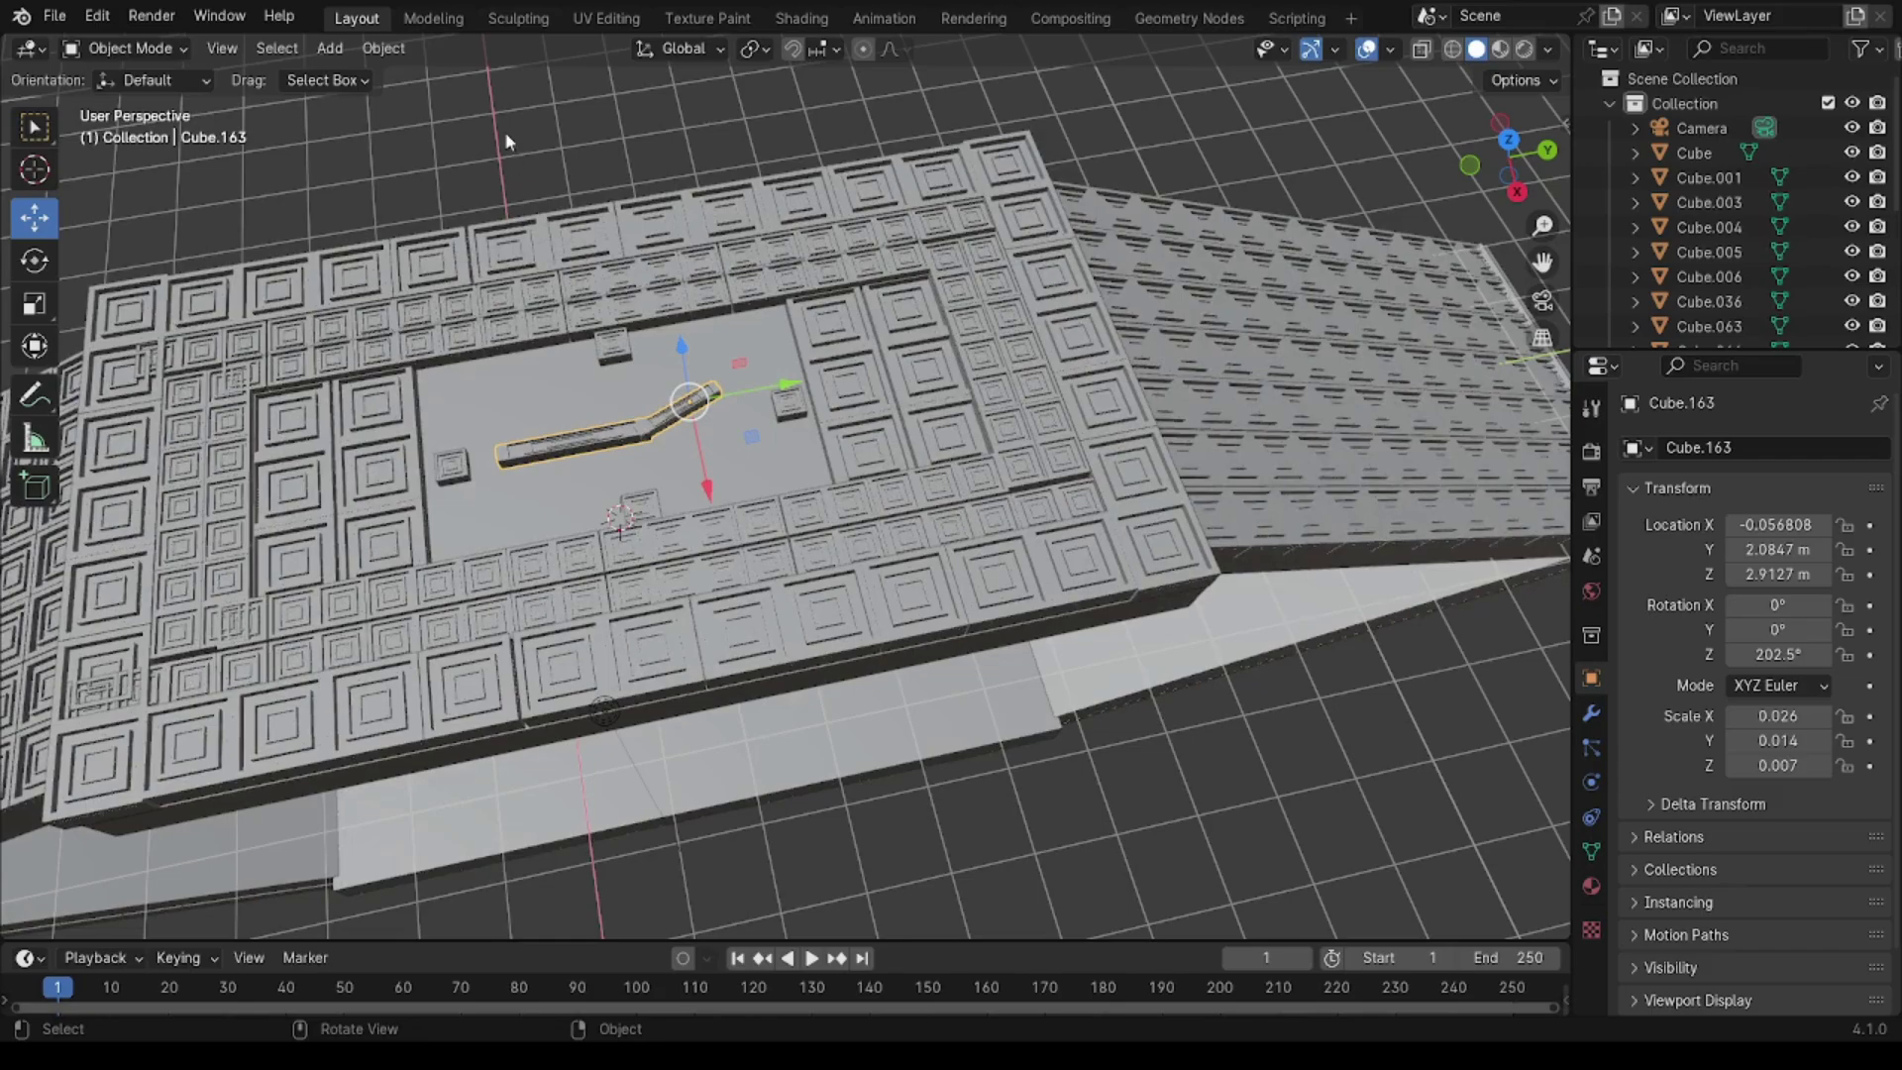
key("Home")
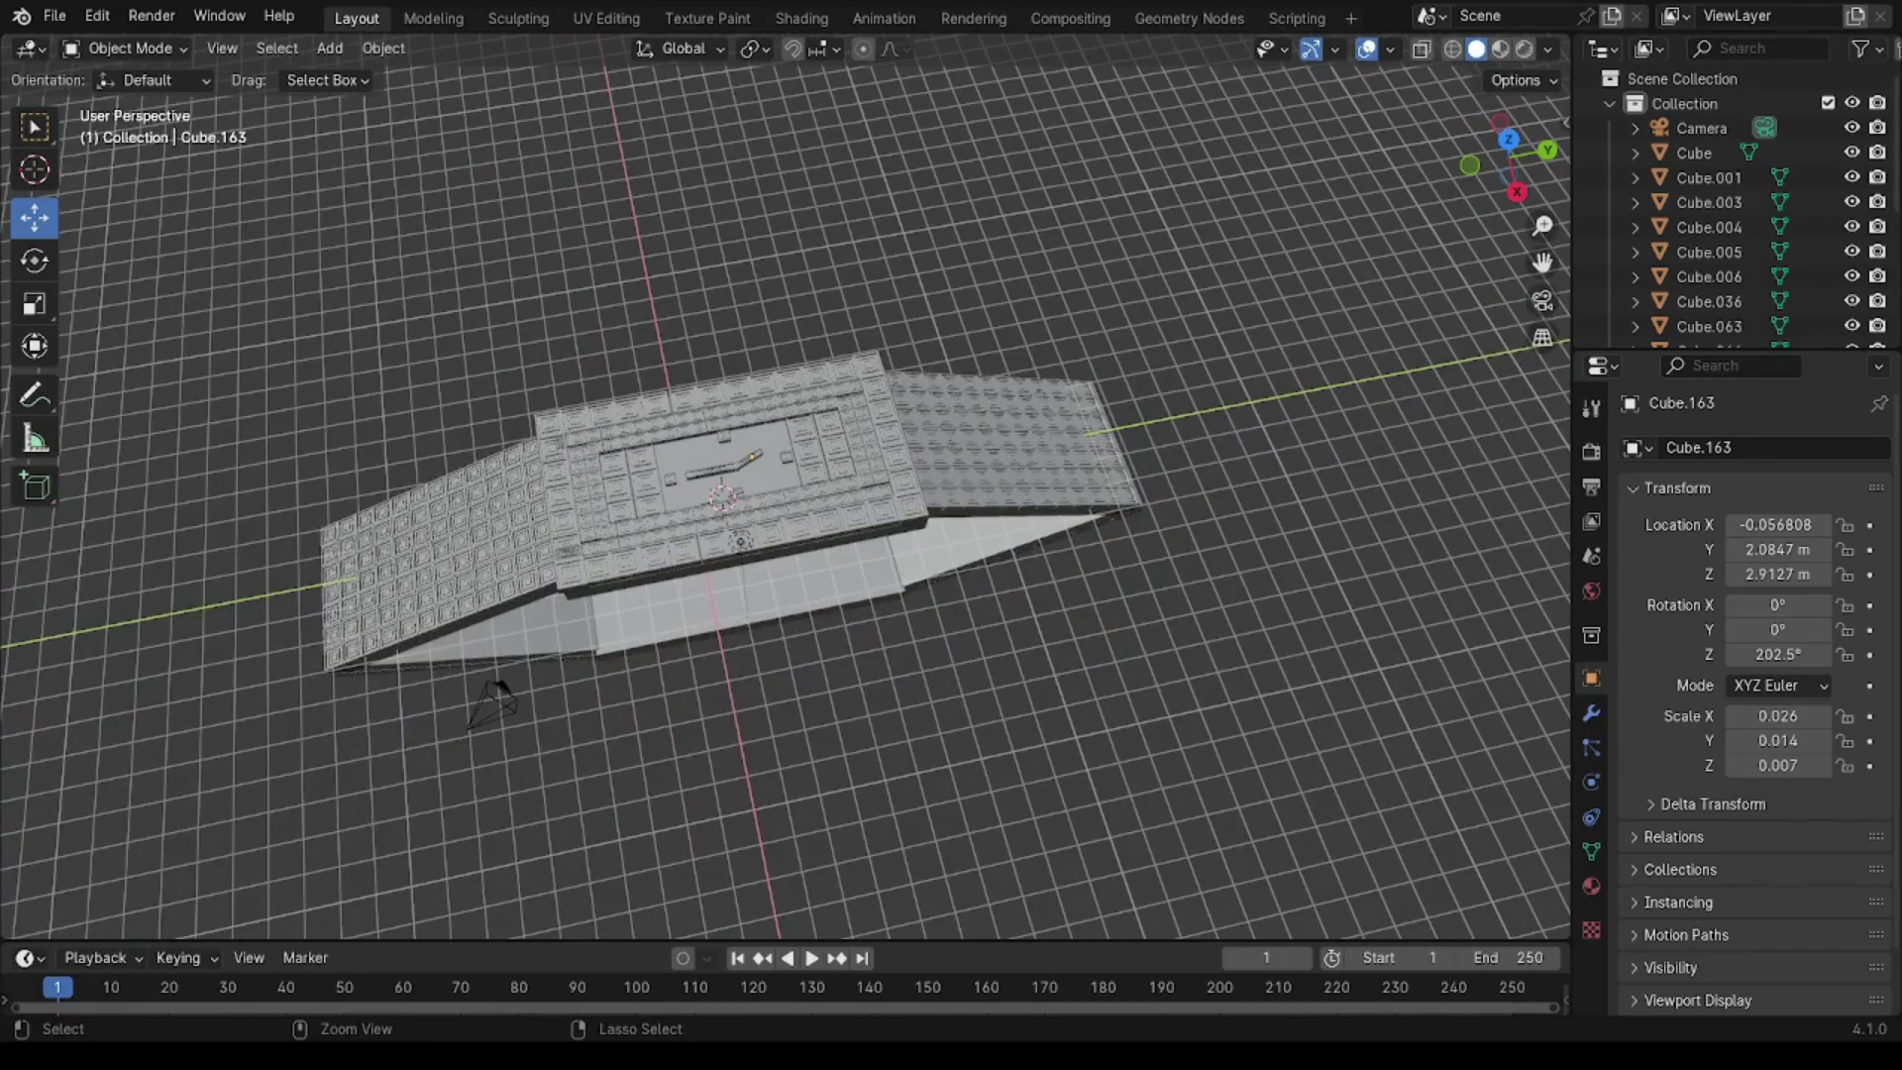
Step: Add a cube, scale it to about 11.46, and flatten it on Z to 0.32
left_click(330, 48)
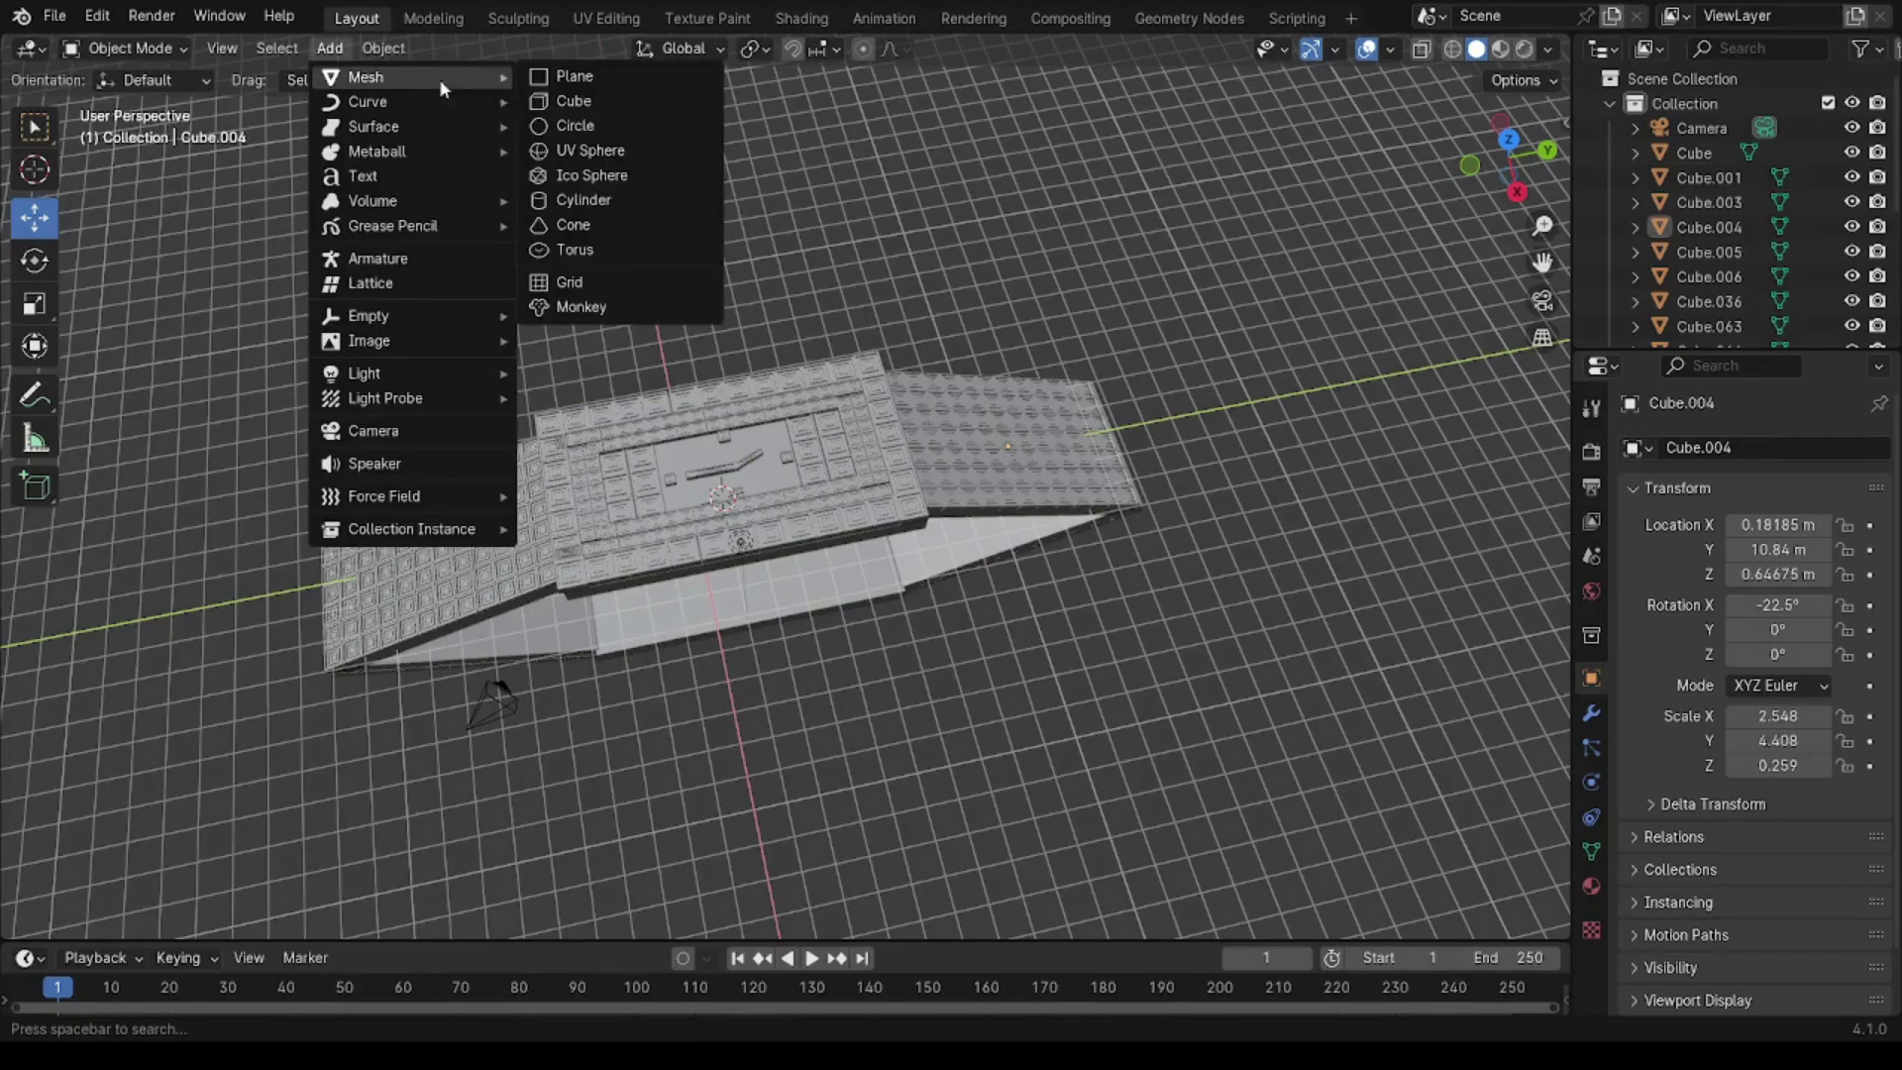
left_click(566, 103)
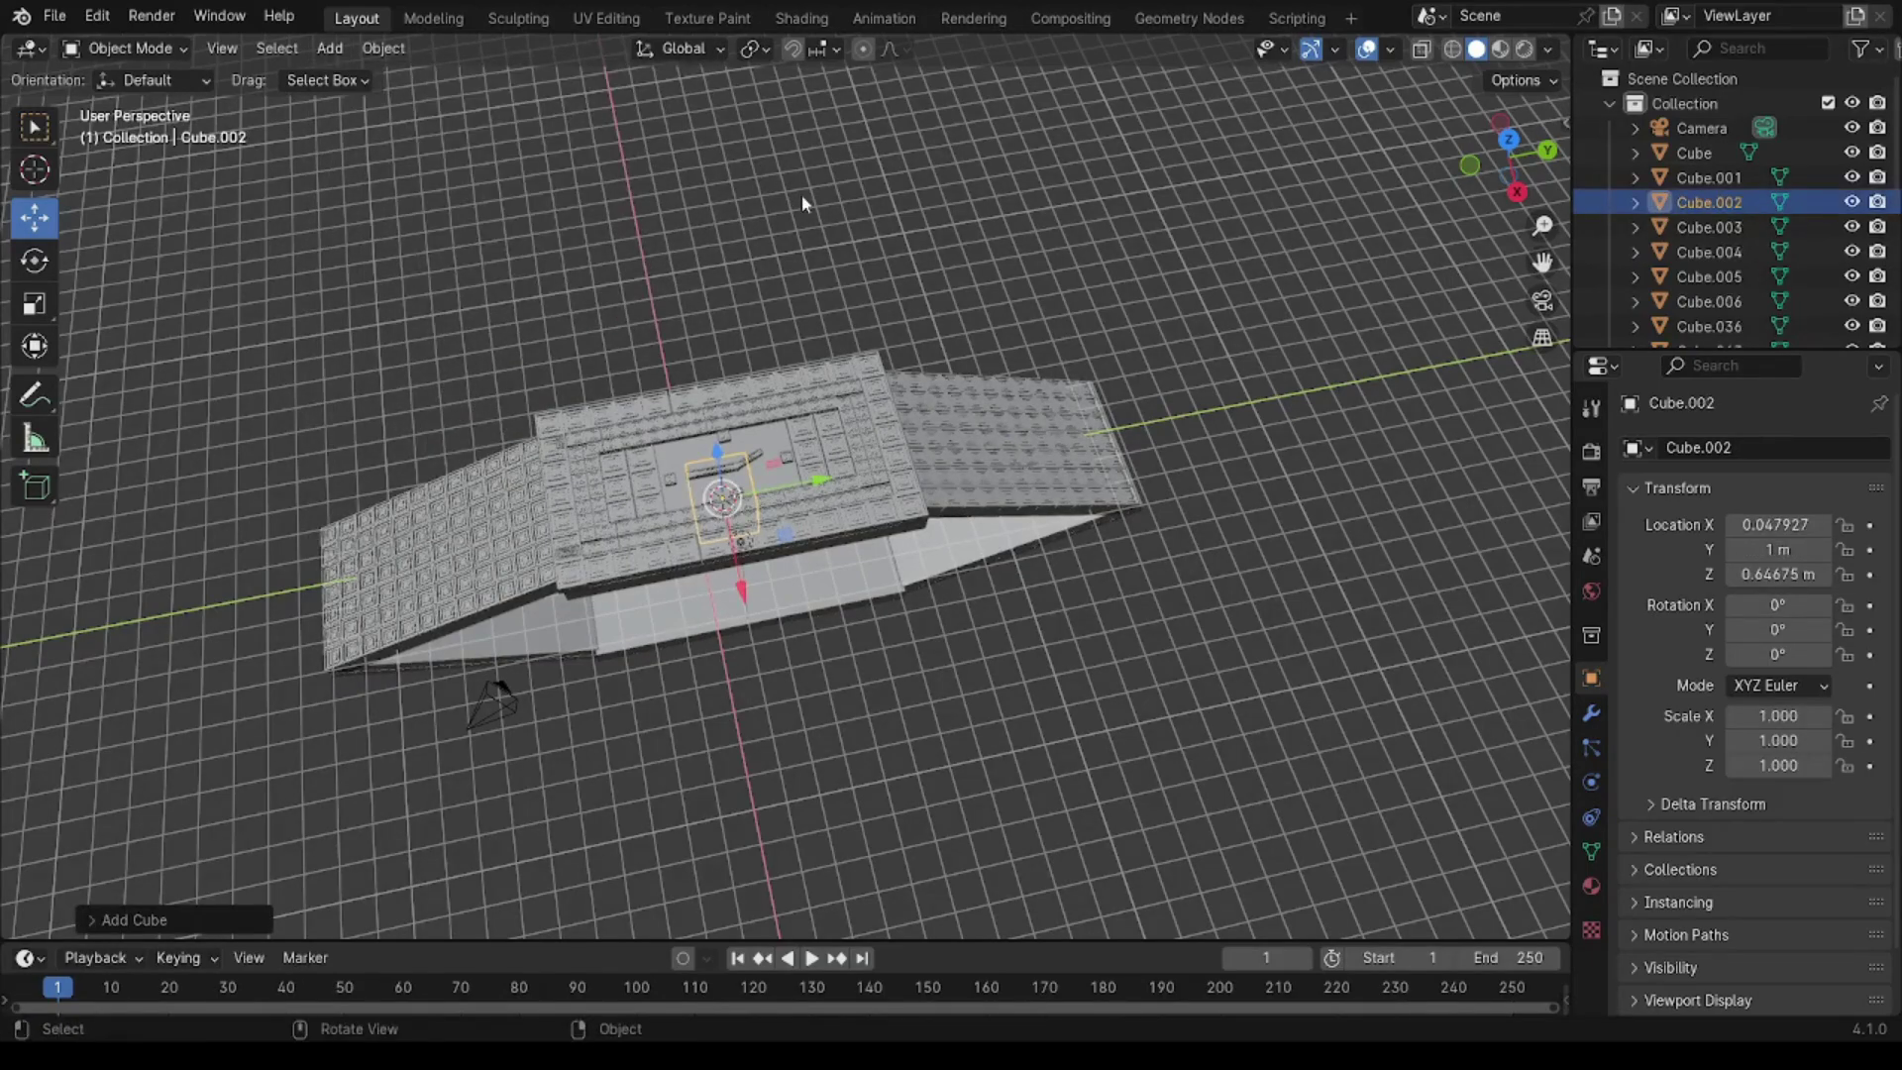
key("s")
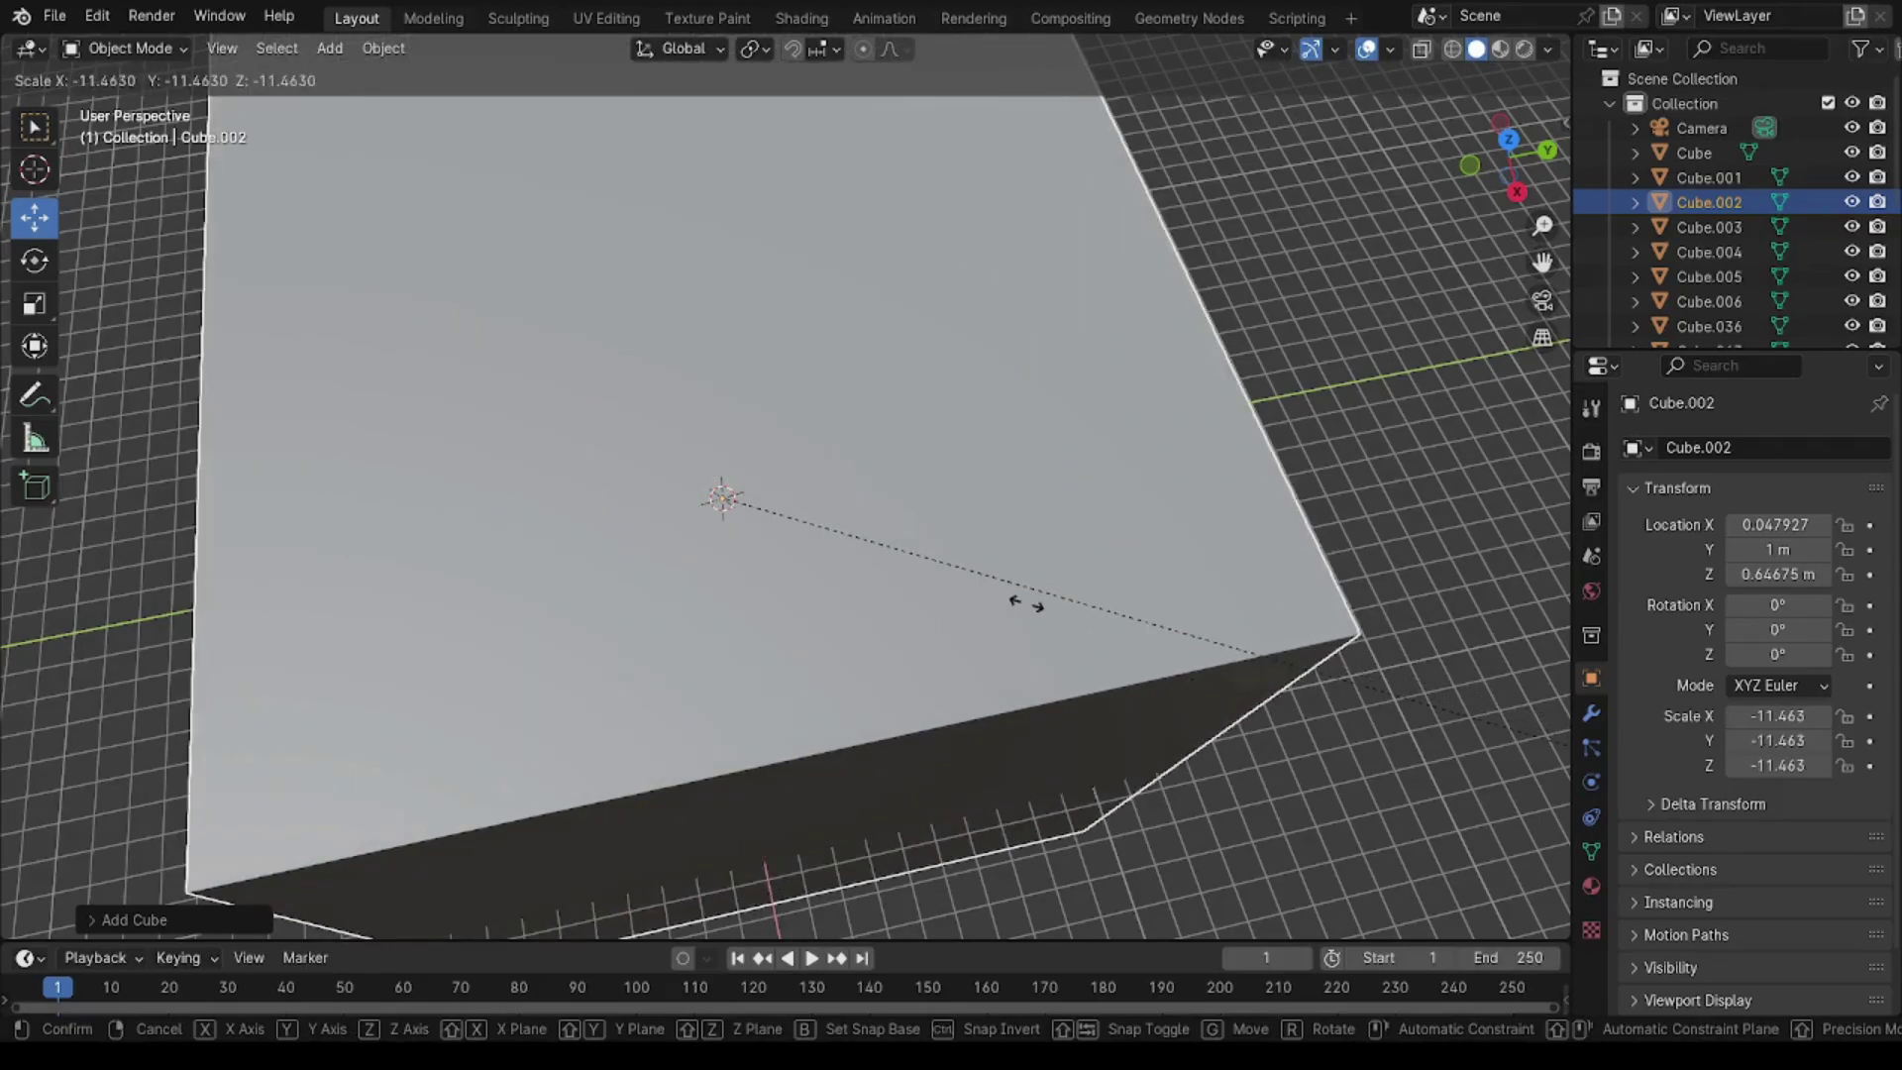
left_click(1029, 613)
key("s")
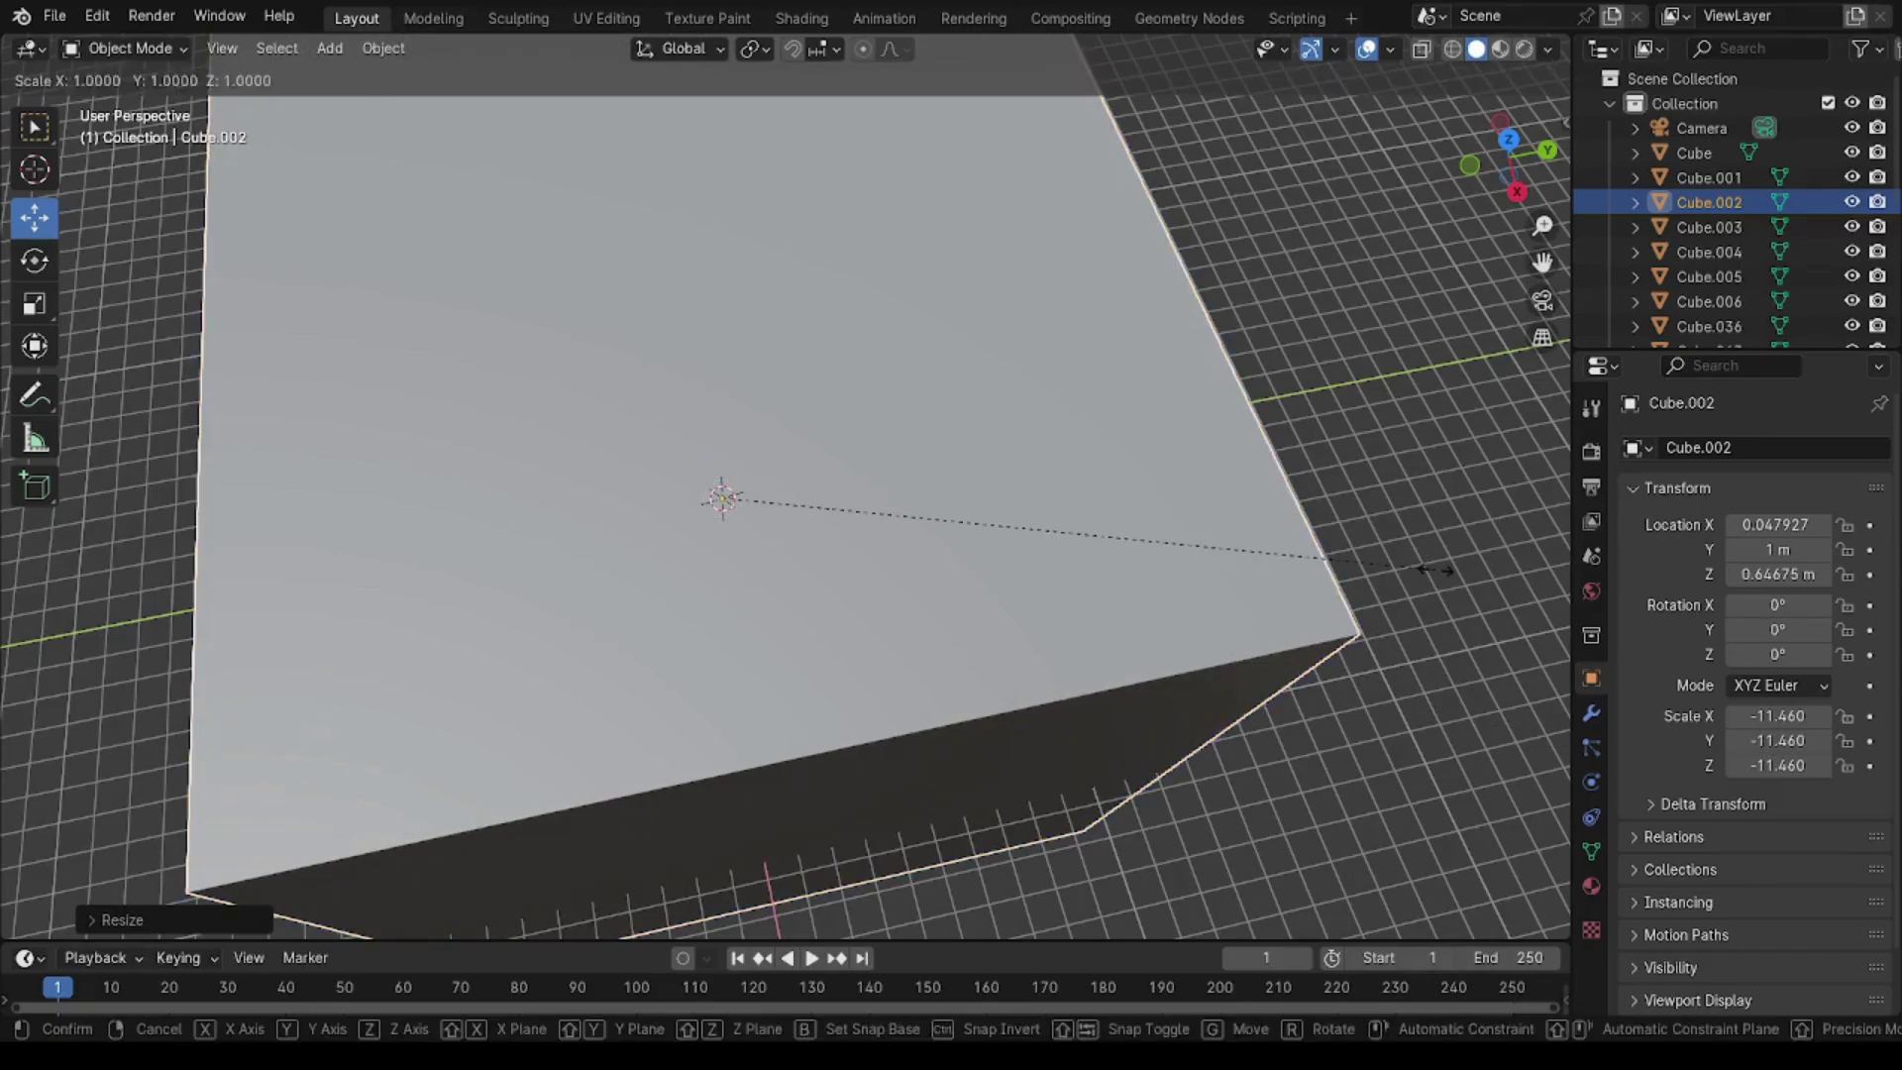
key("z")
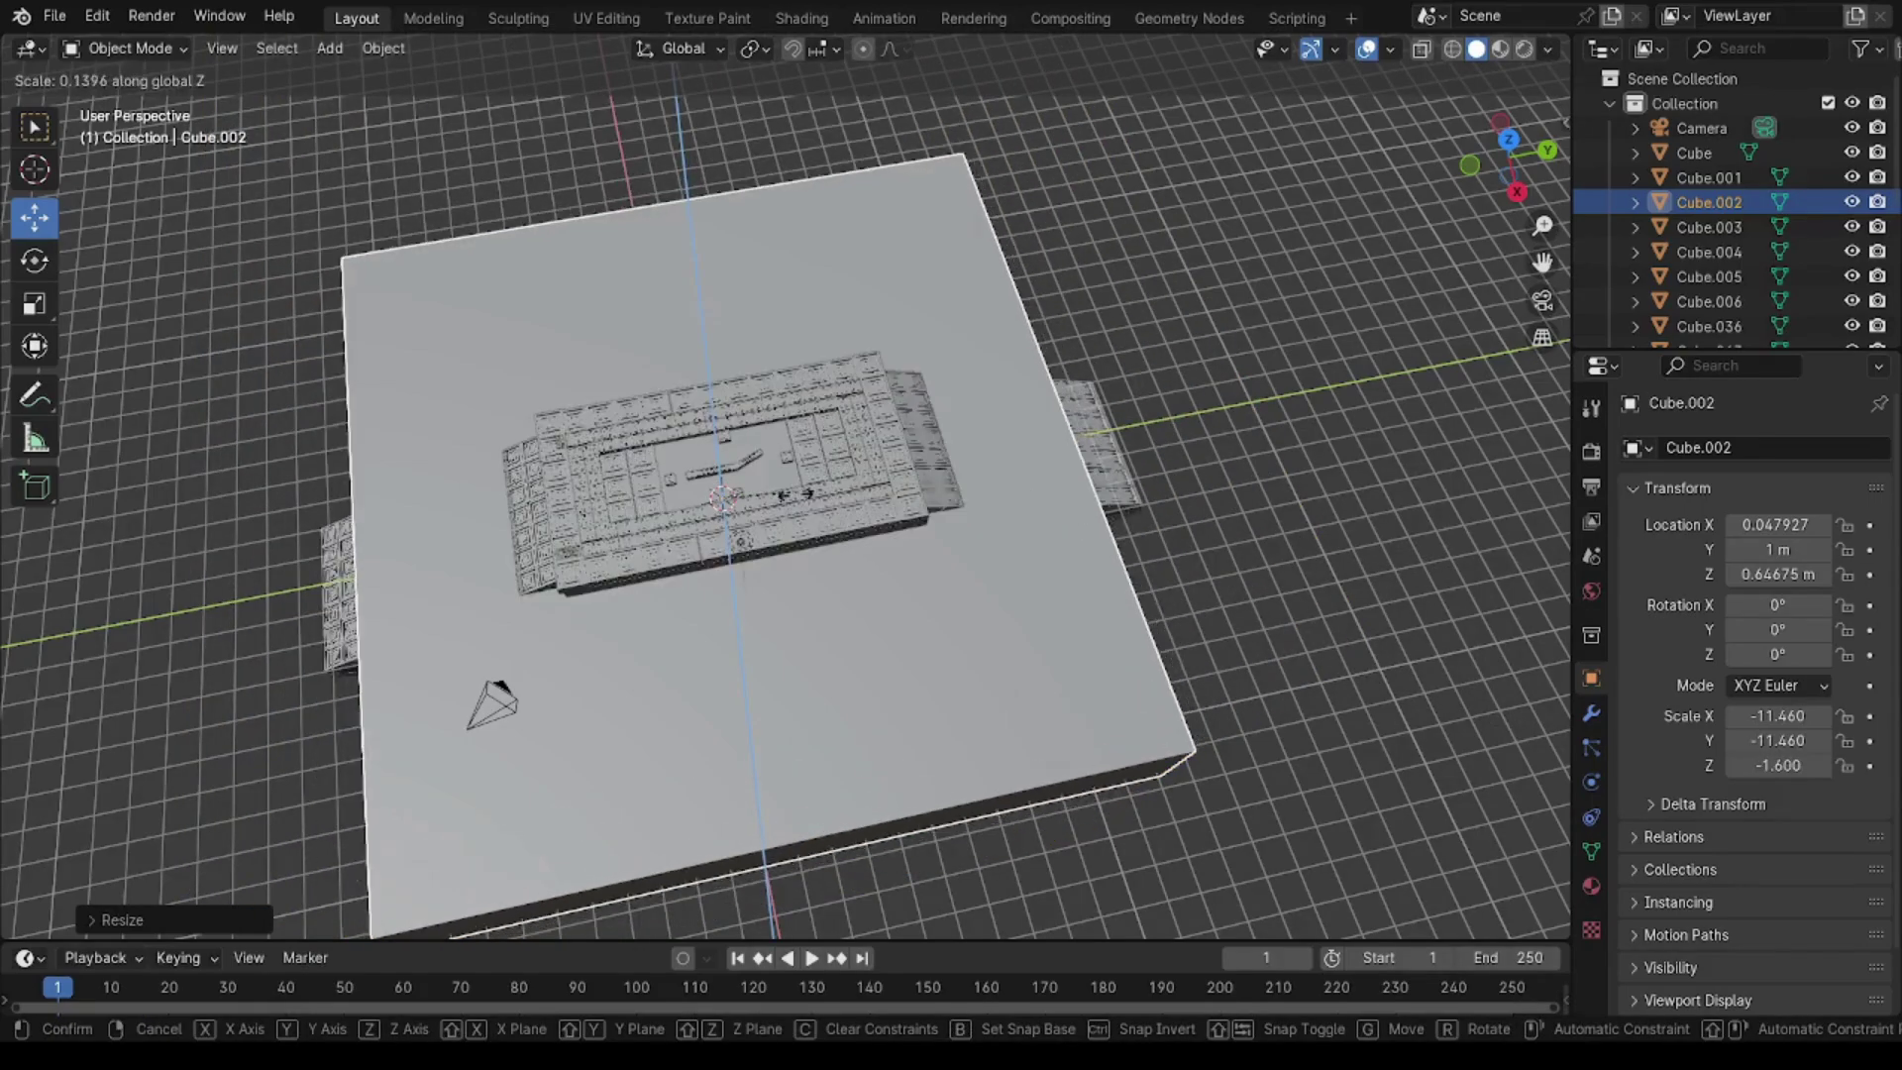
left_click(741, 511)
middle_click_drag(1283, 684, 1207, 551)
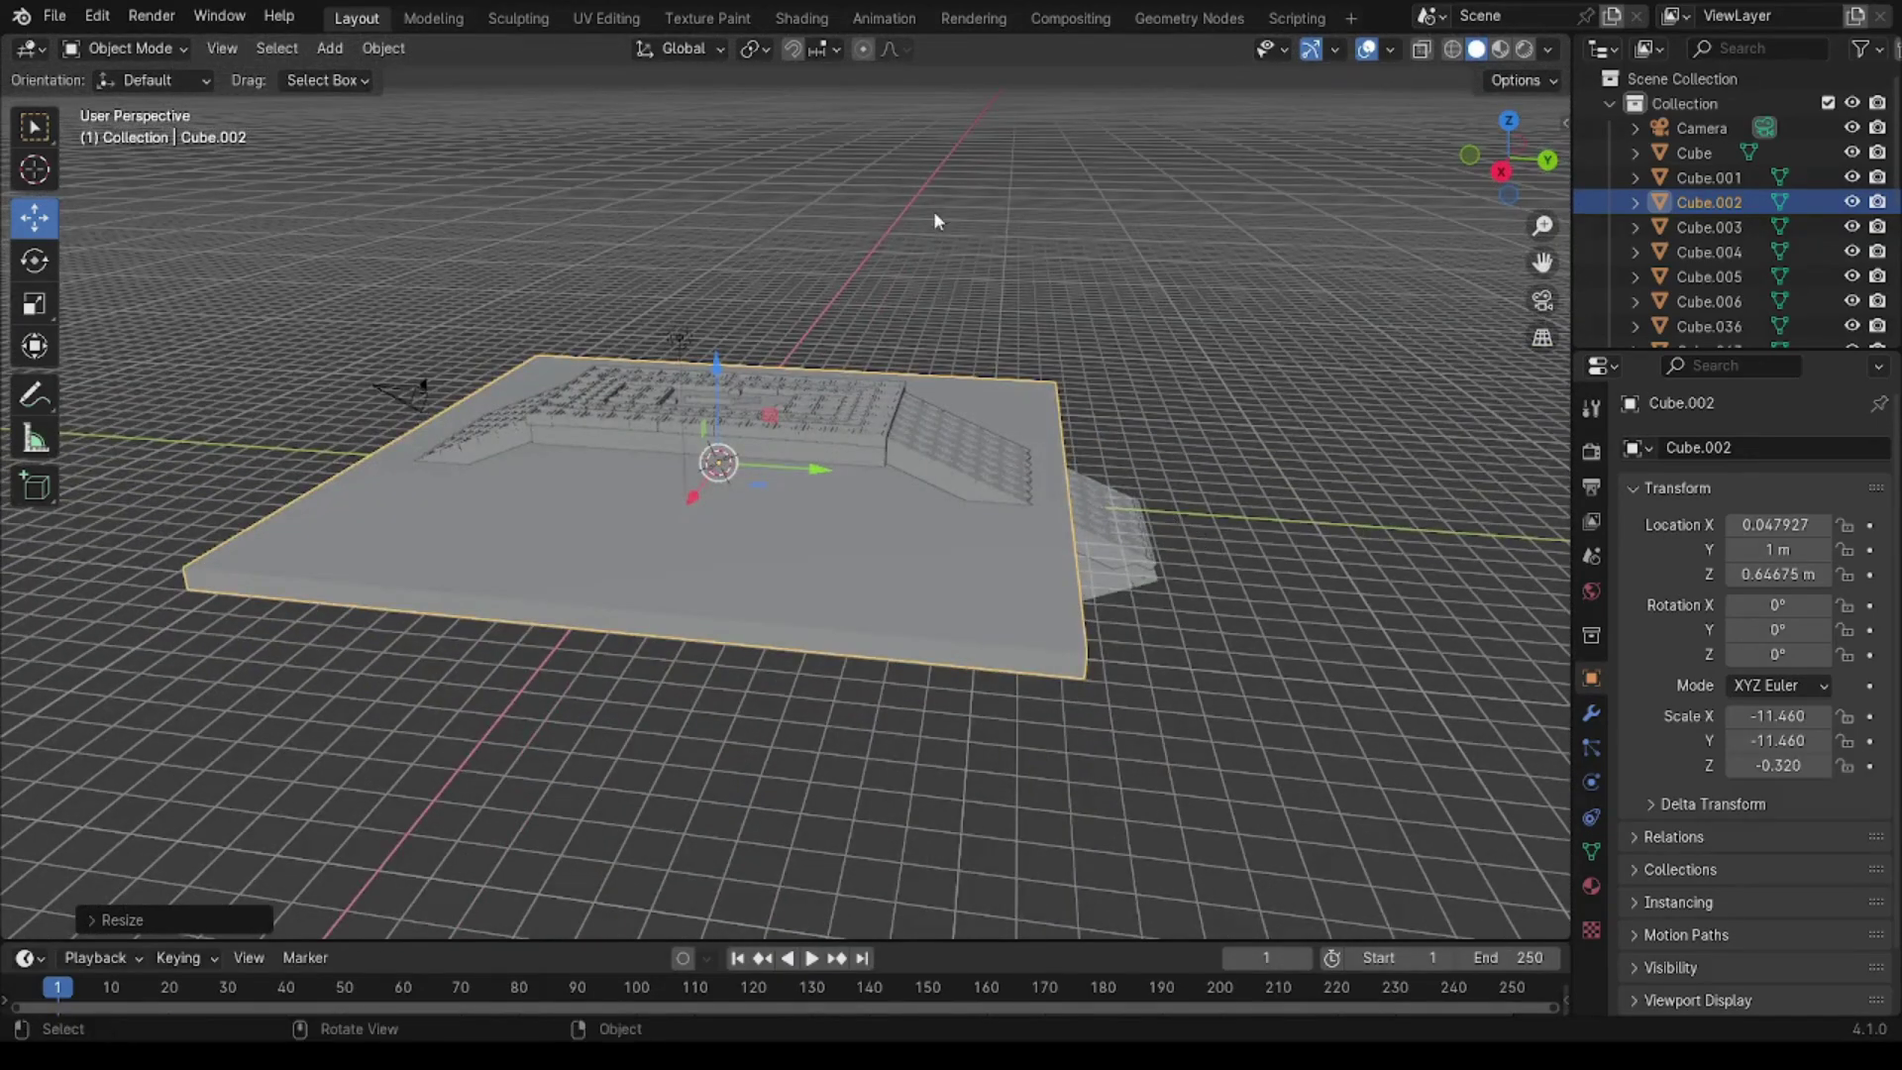
Step: Lower the slab beneath the model and begin stretching it along Y toward about 21
mouse_move(720, 369)
left_mouse_down()
mouse_move(714, 572)
mouse_move(719, 552)
left_mouse_up()
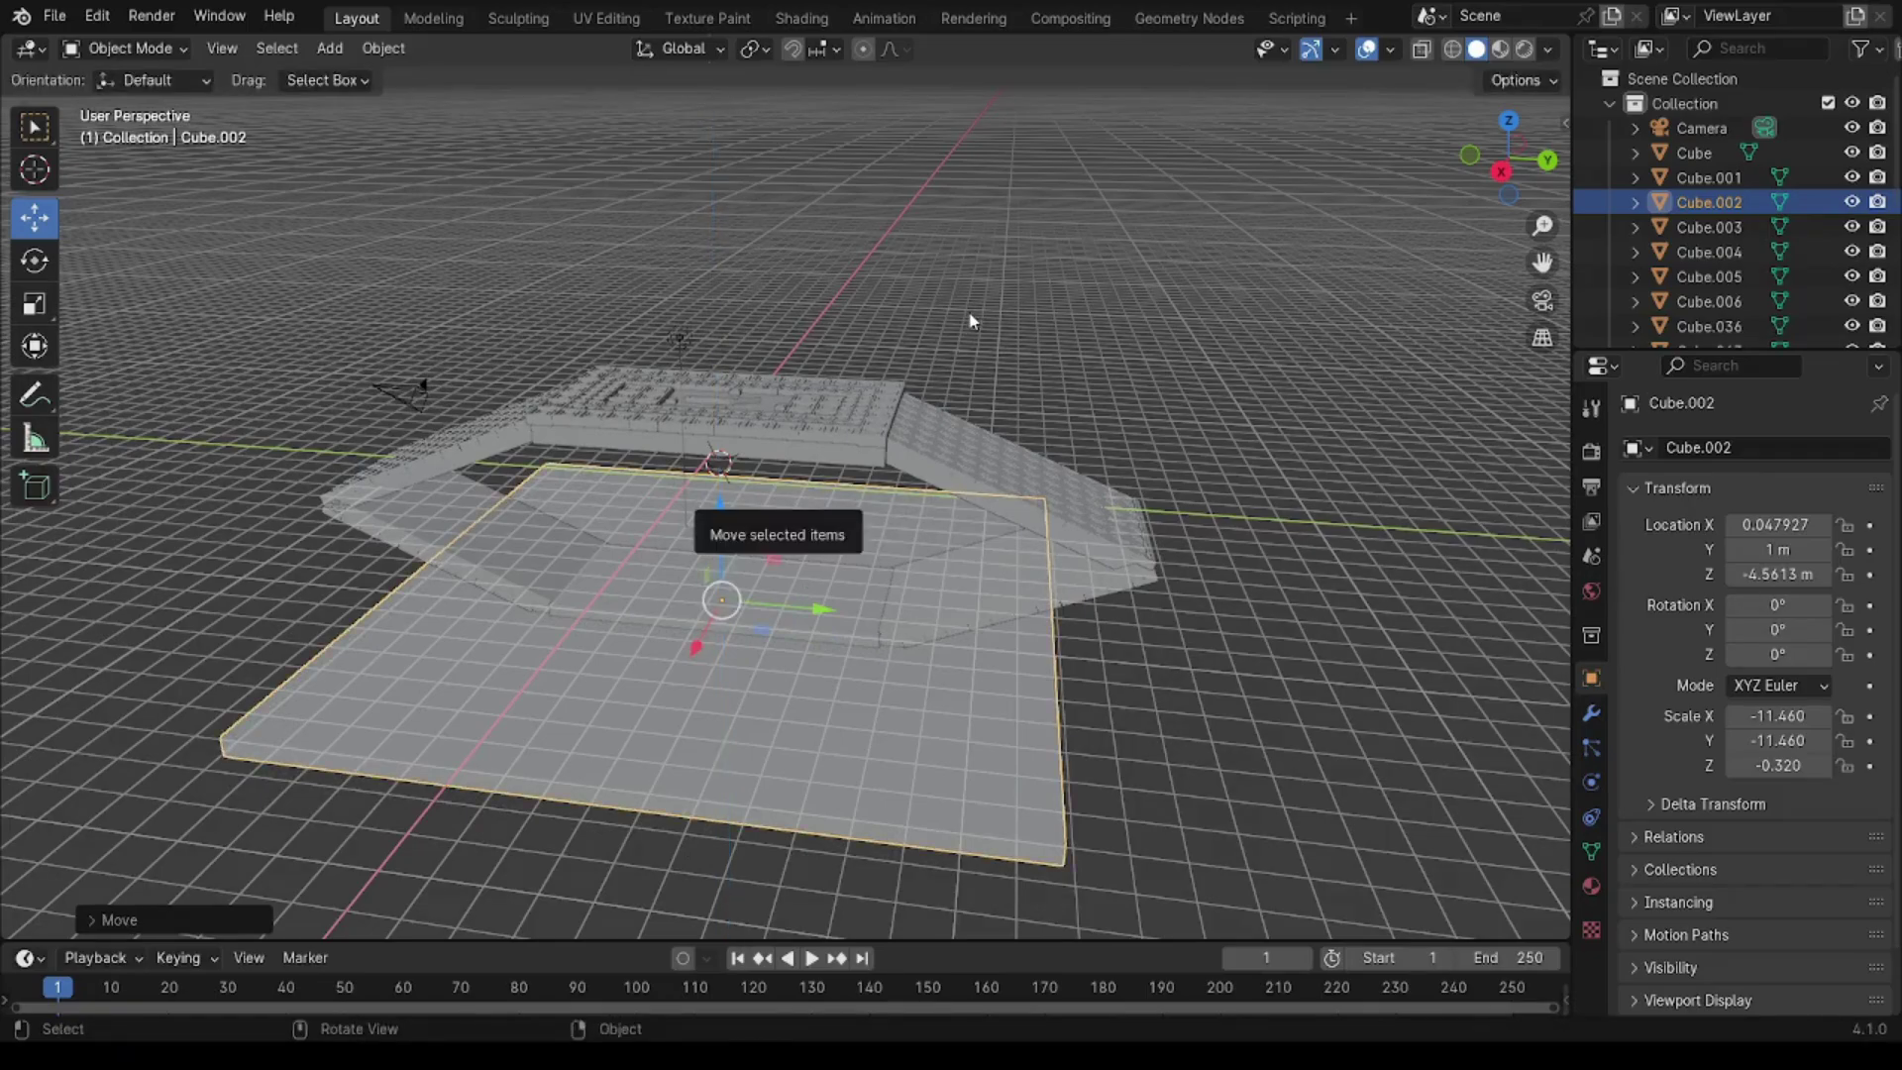
mouse_move(969, 309)
middle_mouse_down()
mouse_move(997, 488)
mouse_move(972, 484)
mouse_move(1008, 472)
middle_mouse_up()
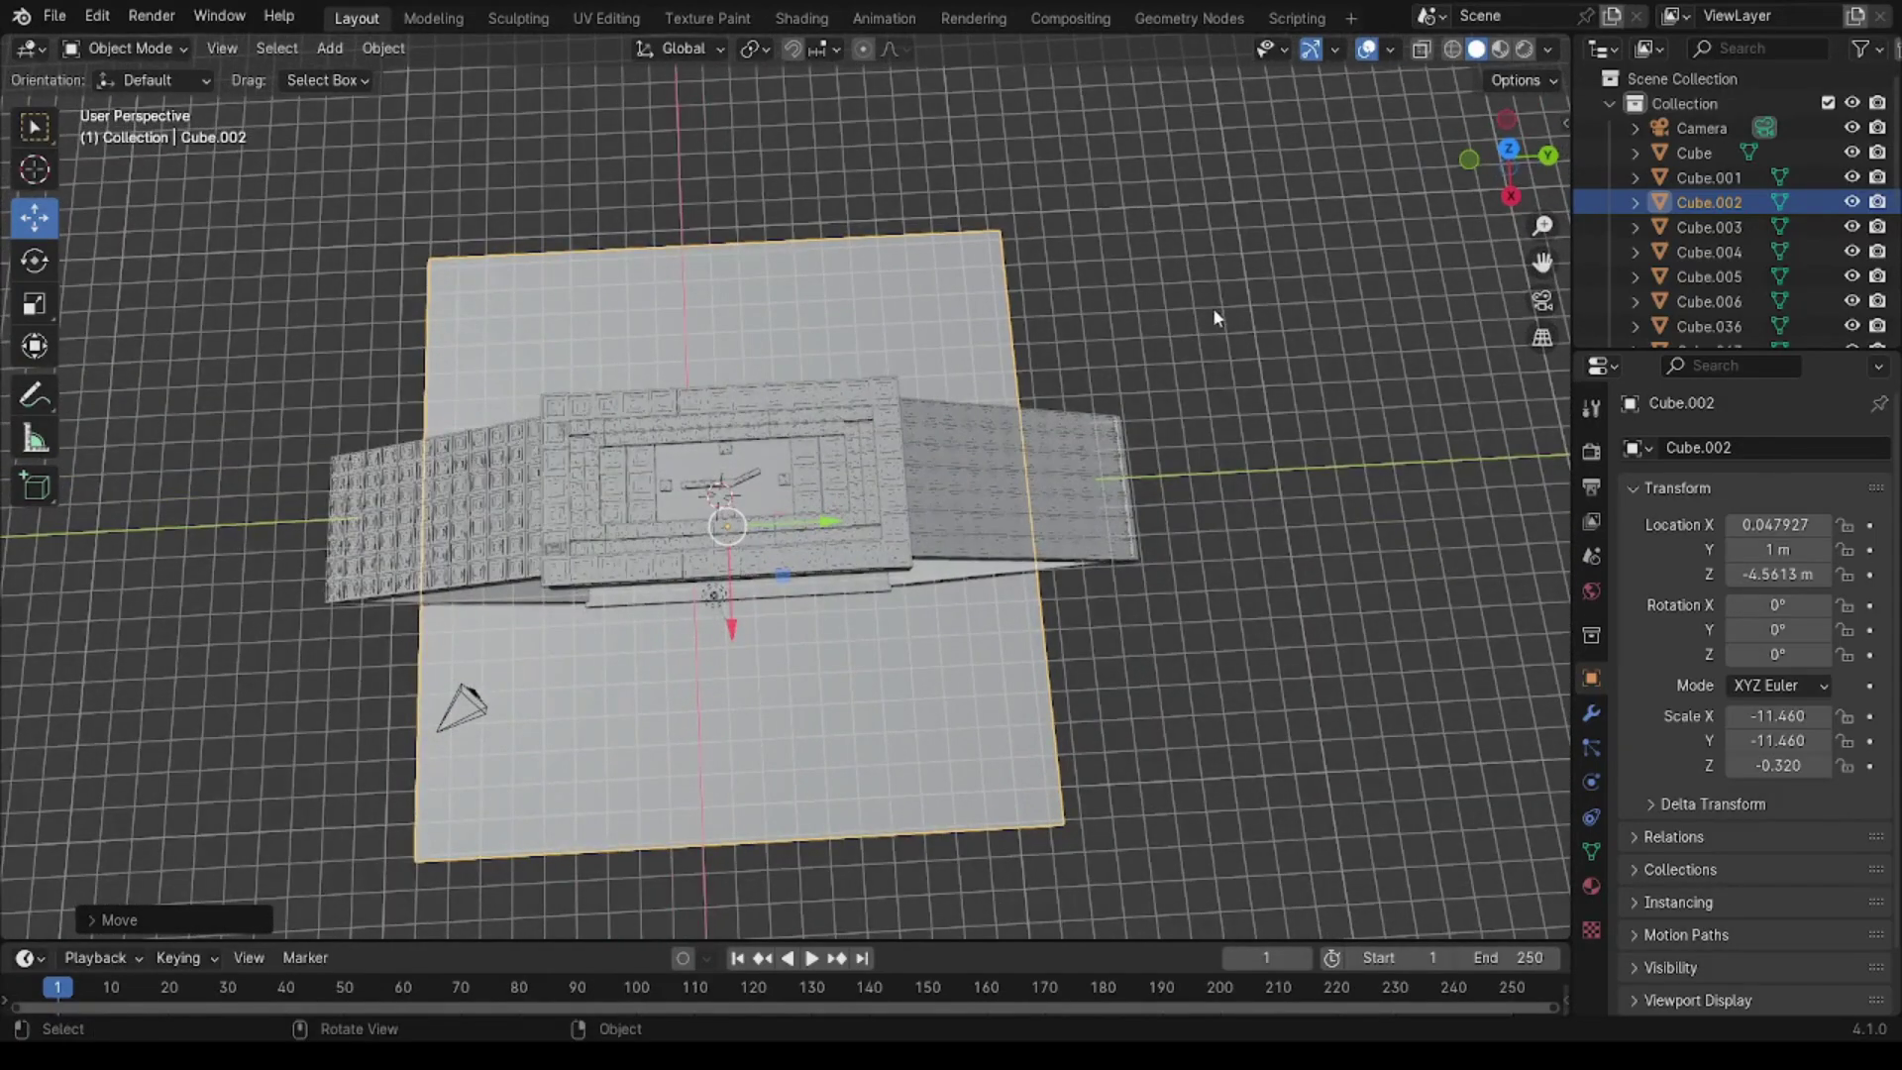
middle_click_drag(1212, 307, 1218, 362)
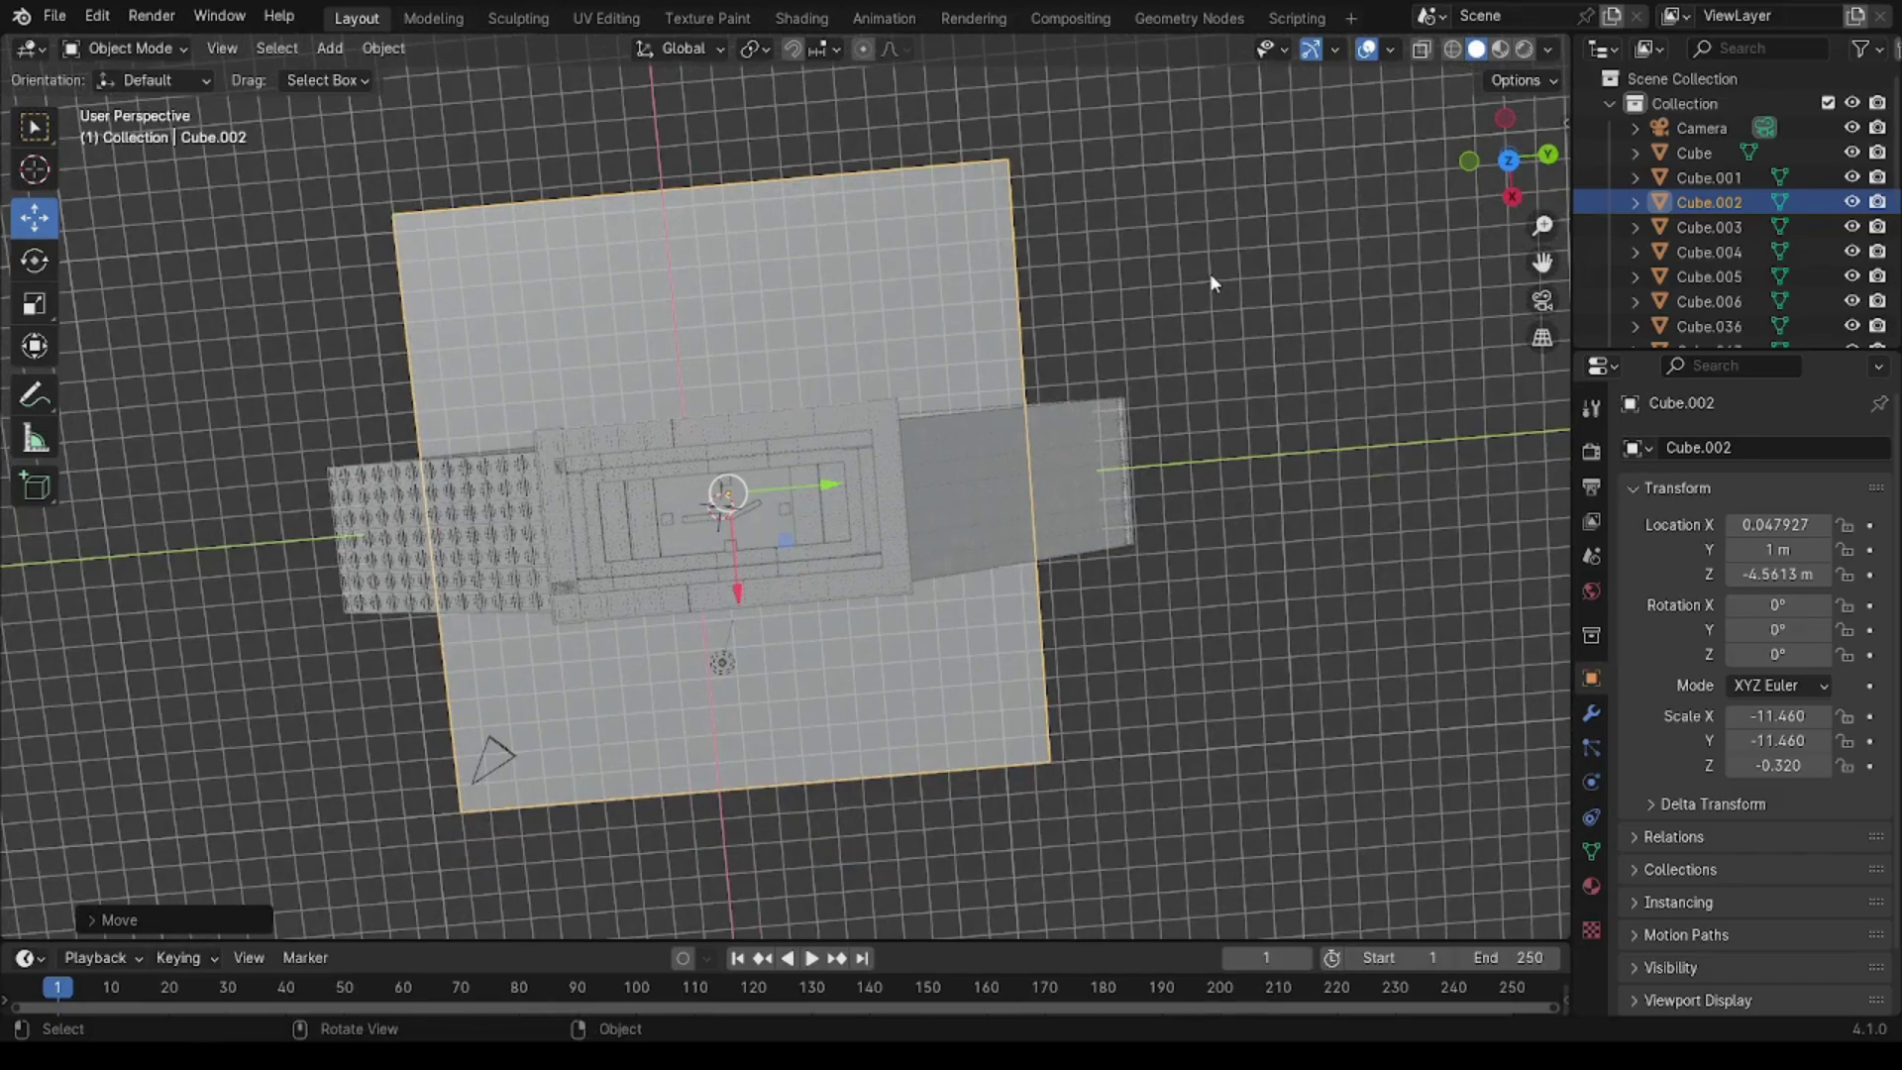
mouse_move(1212, 183)
middle_mouse_down()
mouse_move(1244, 255)
mouse_move(1226, 324)
middle_mouse_up()
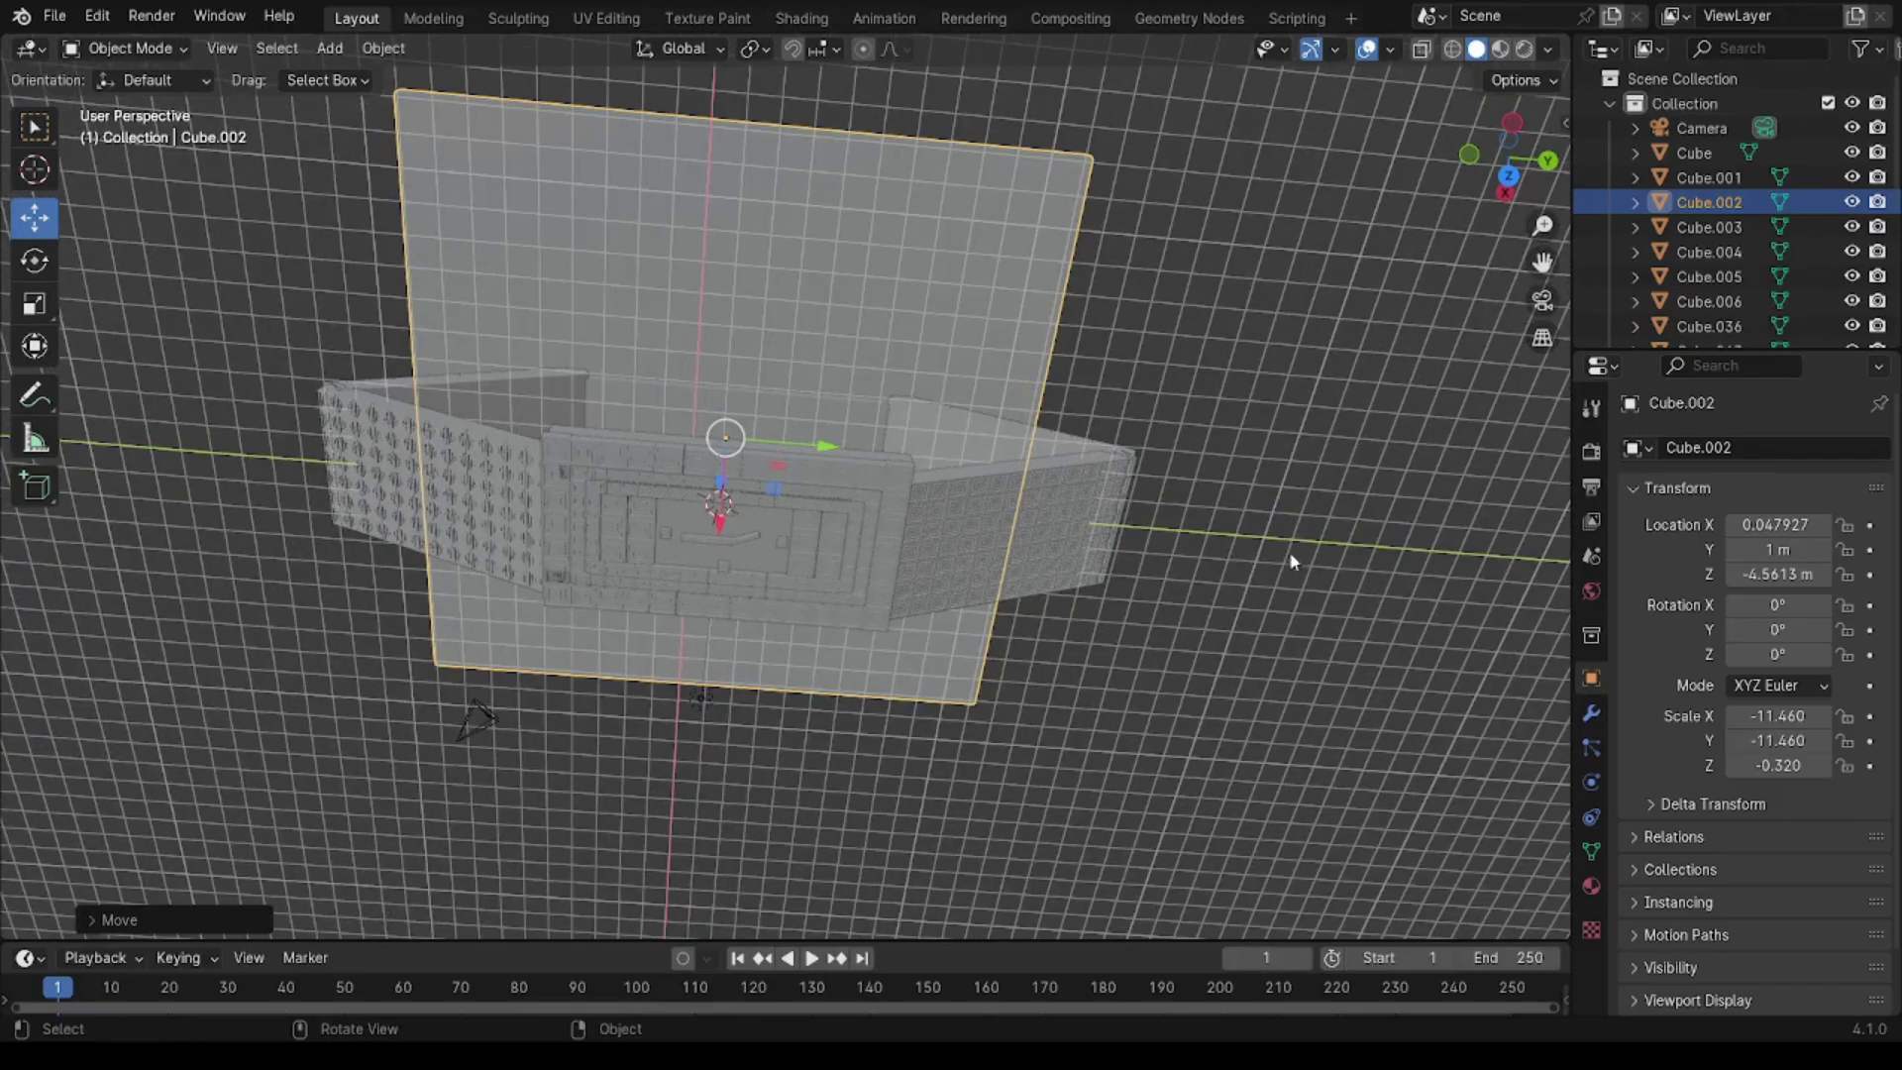
middle_click_drag(1290, 561, 1302, 436)
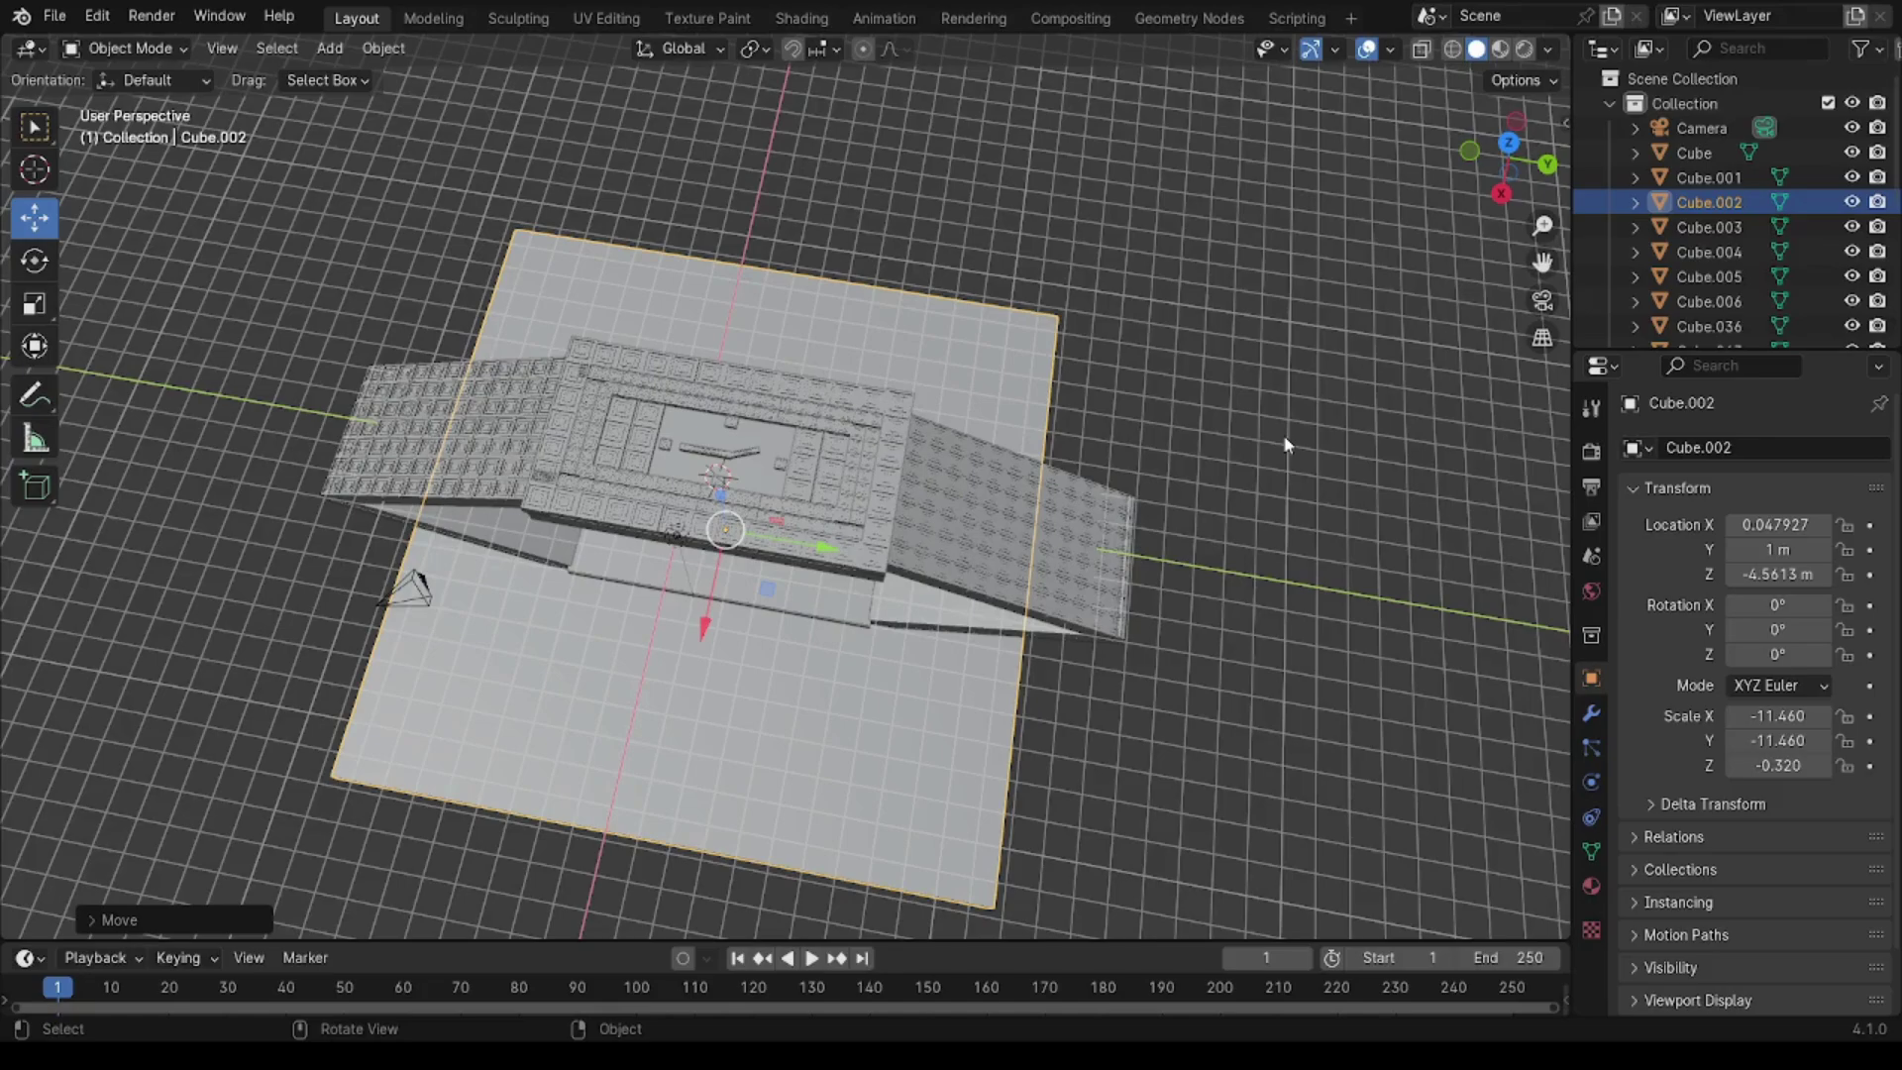
key("s")
key("y")
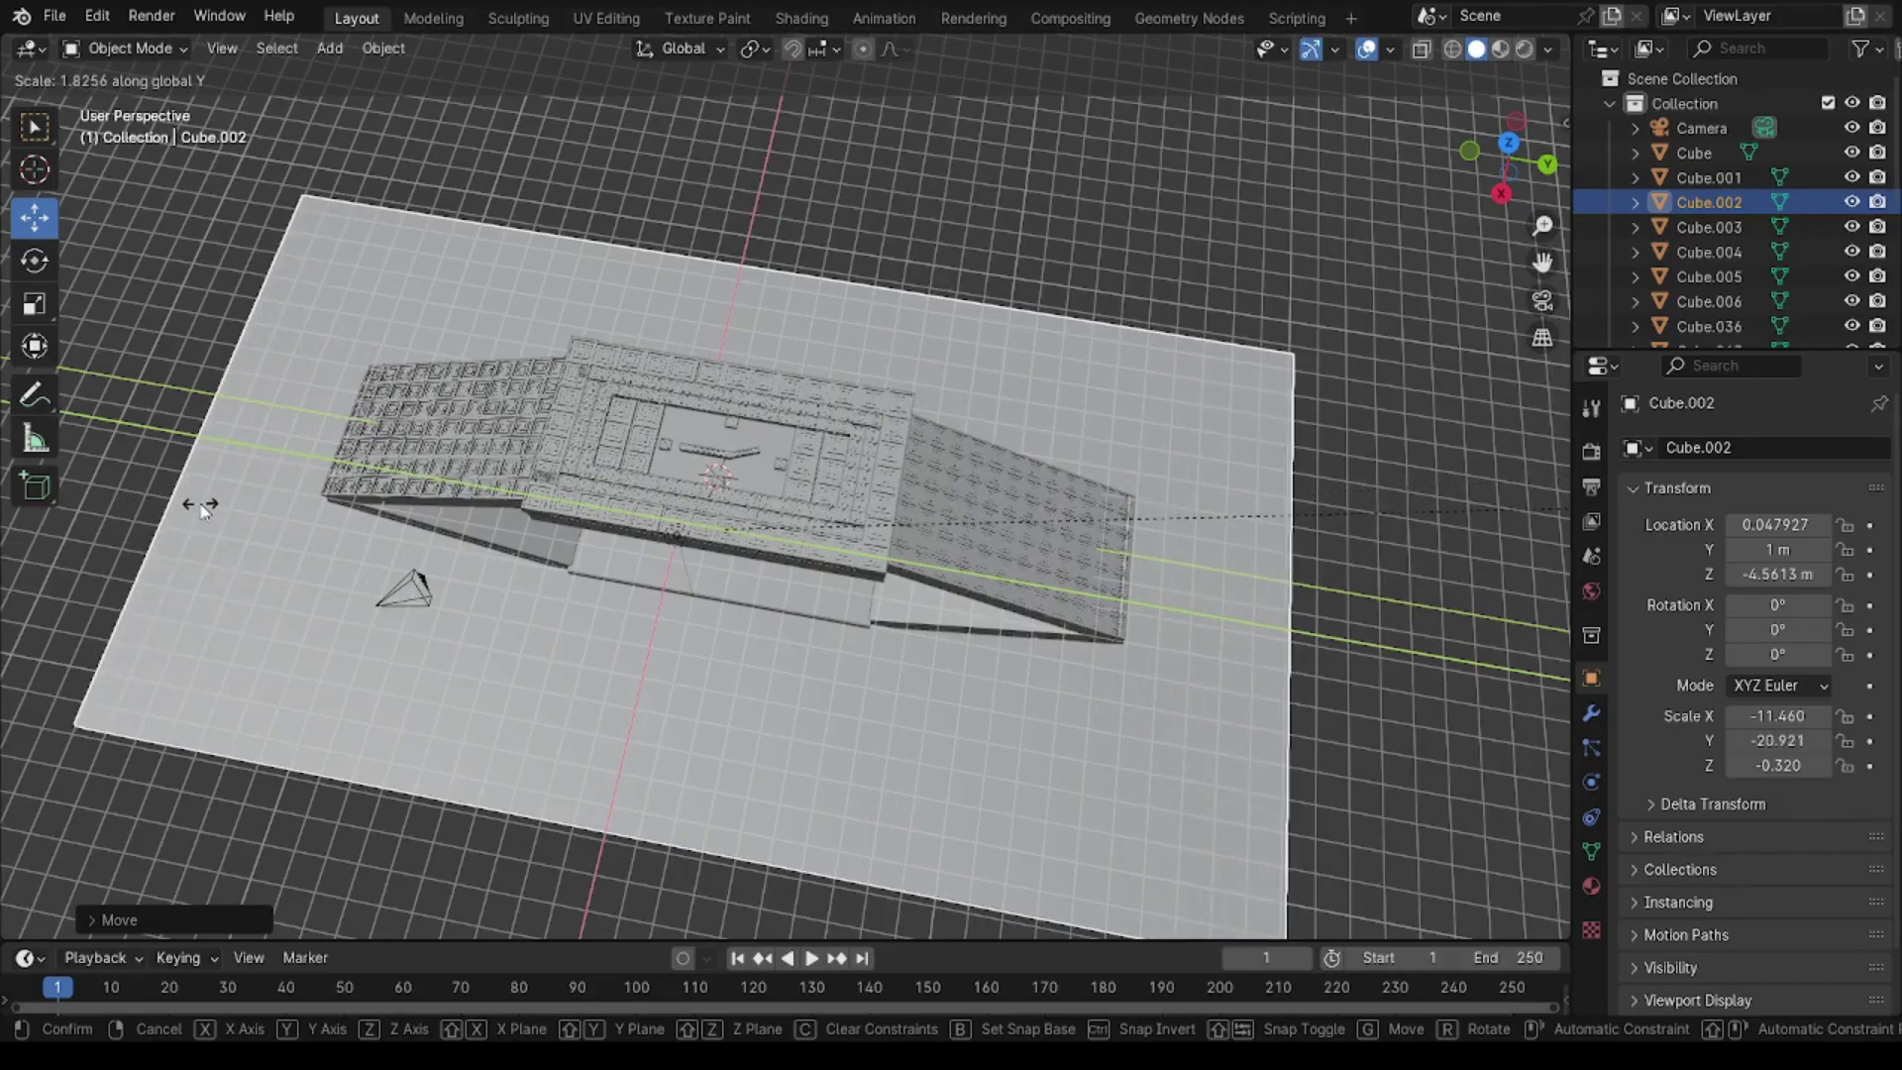
Step: Confirm the slab Cube.002's Y stretch at -21.081 as a long floor under the model
left_click(198, 508)
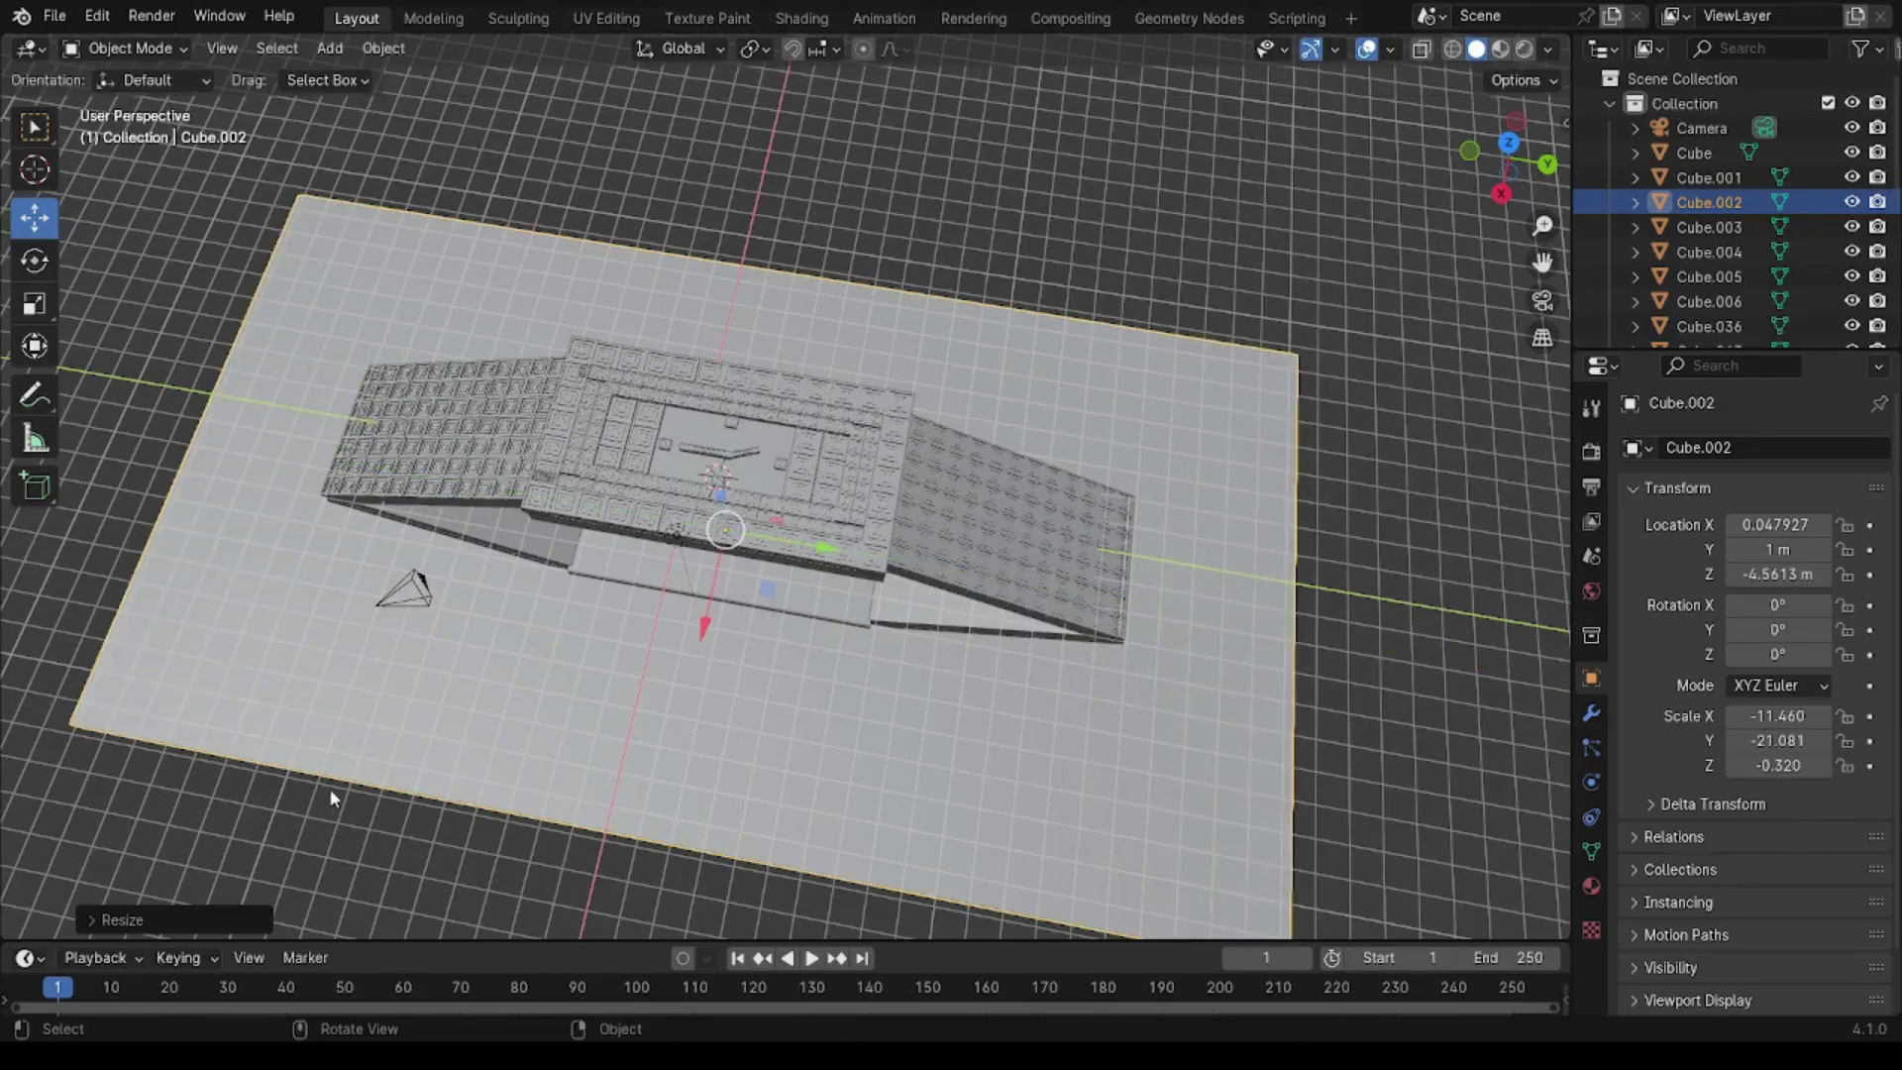
mouse_move(359, 829)
middle_mouse_down()
mouse_move(386, 838)
mouse_move(370, 825)
mouse_move(466, 761)
middle_mouse_up()
middle_click_drag(481, 612, 451, 624, "shift")
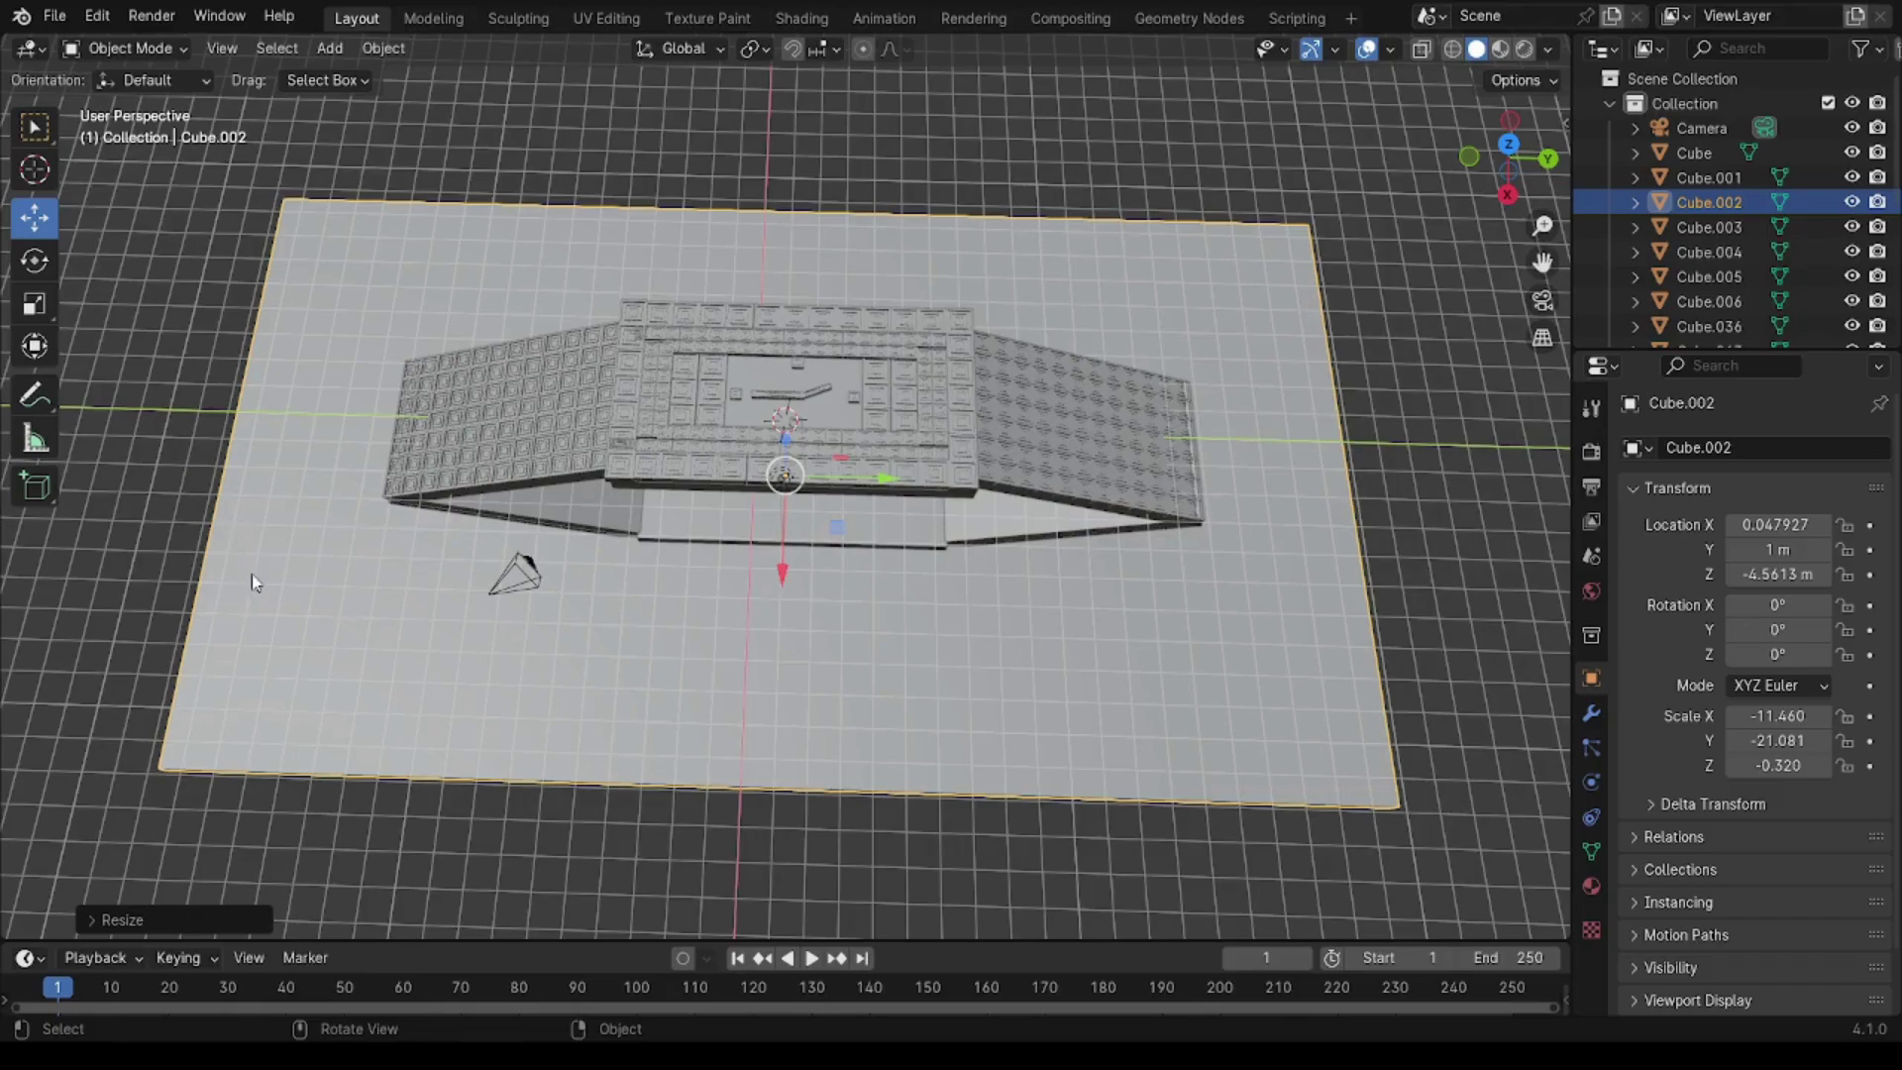
Step: Duplicate the ground plane, tilt the copy 30 degrees about Y into an upright wall, and start moving it
key("ctrl+c")
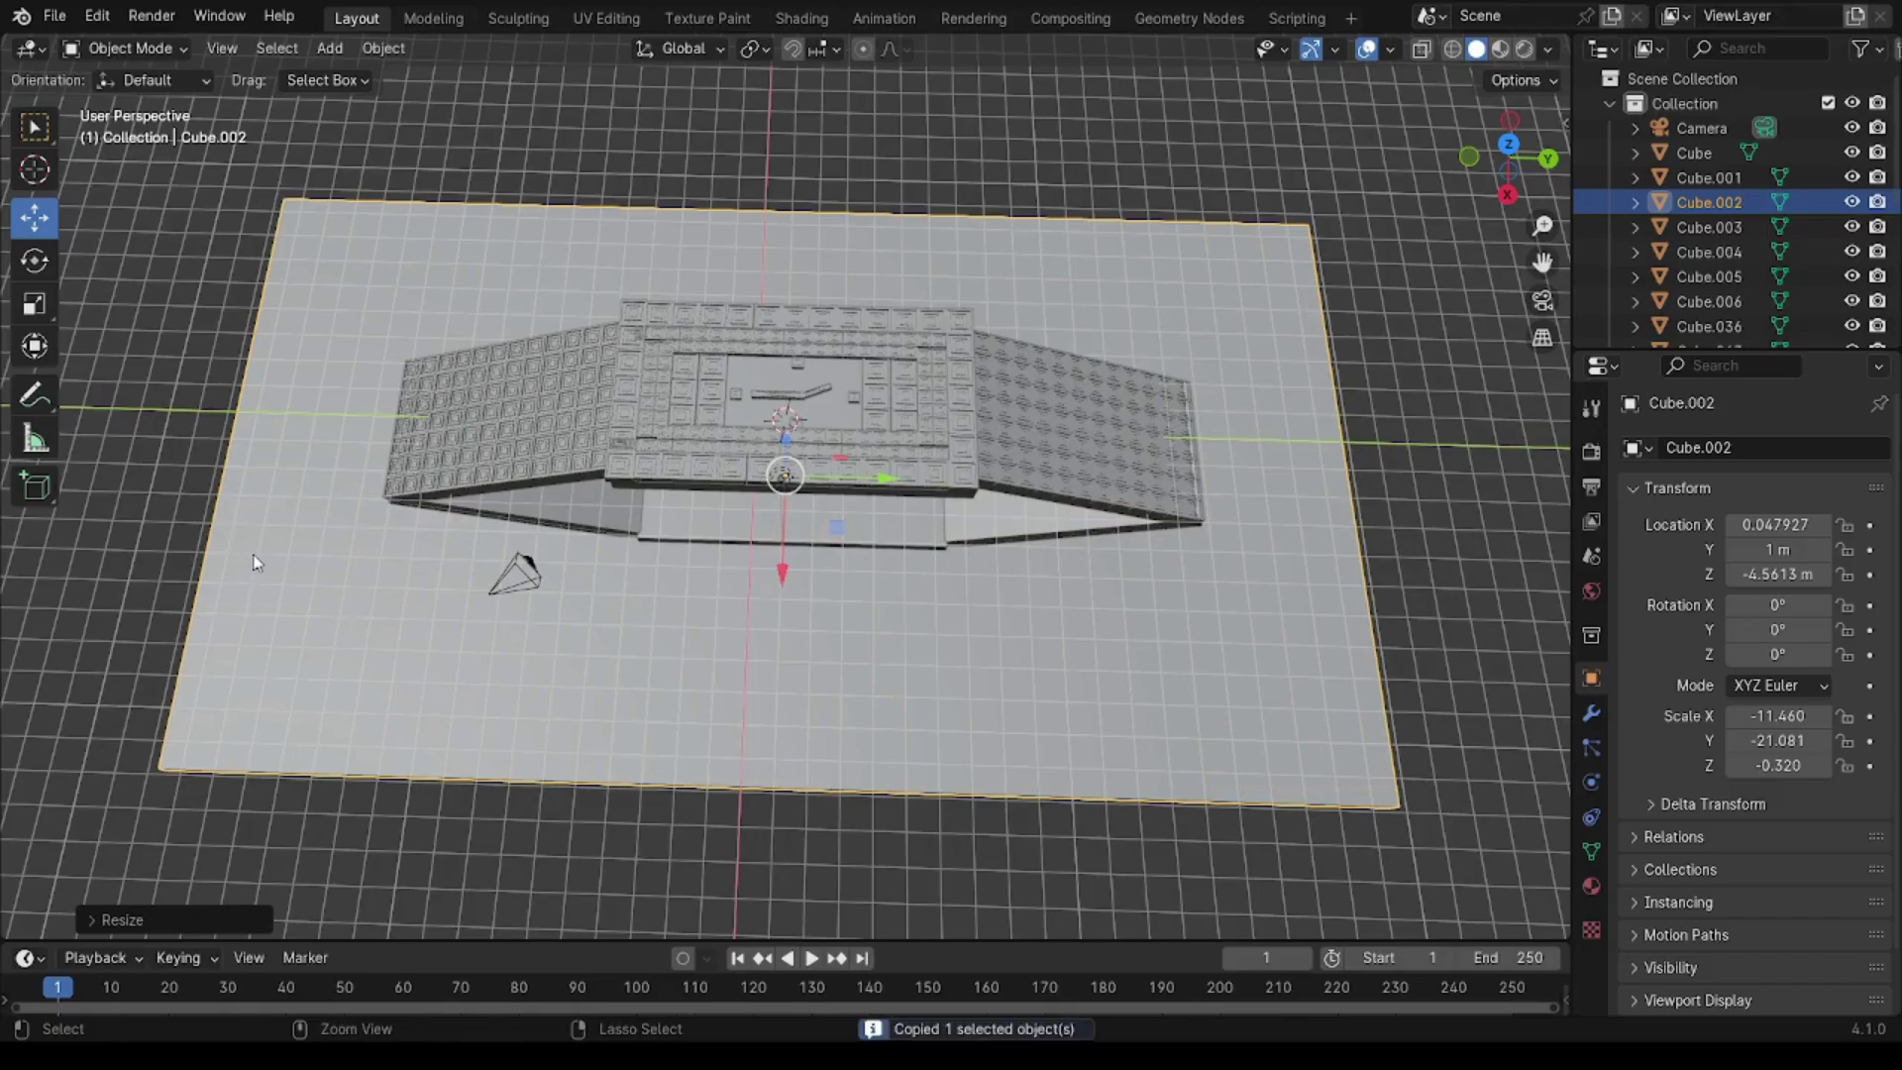
key("ctrl+v")
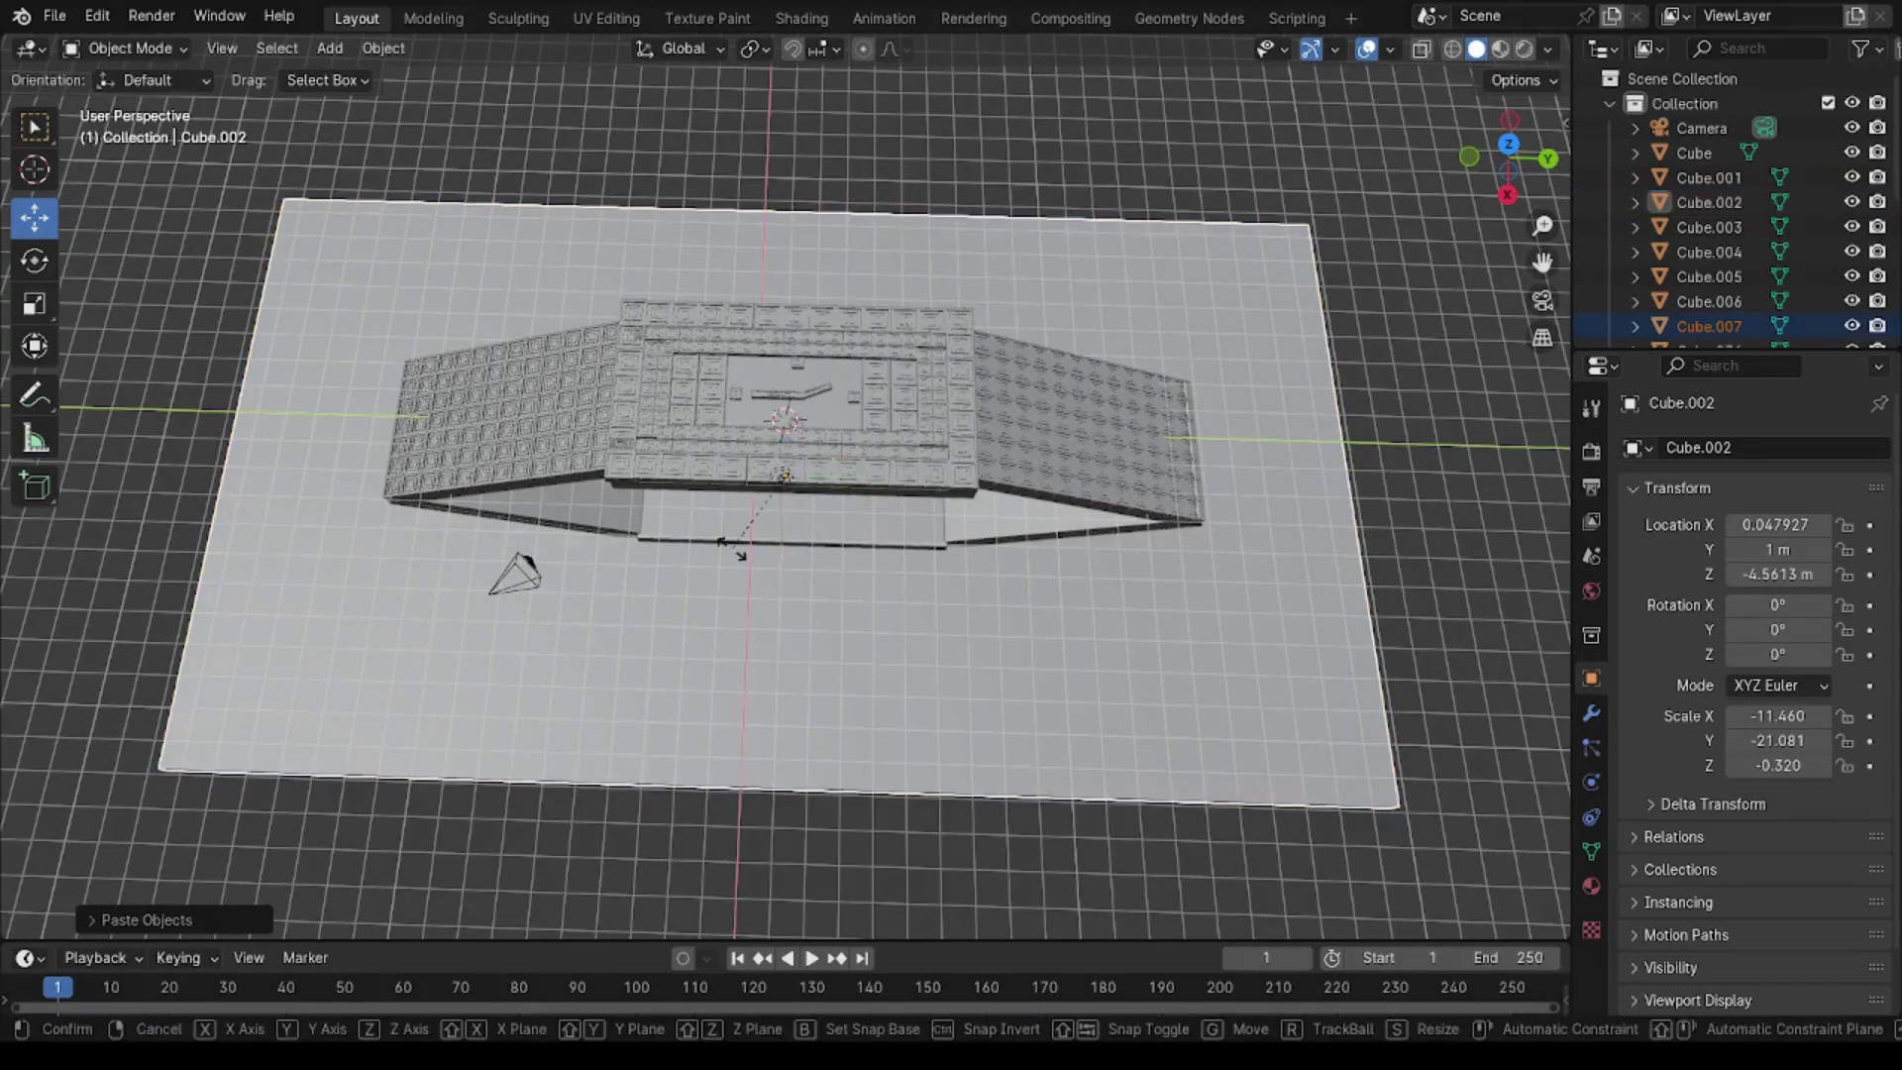
type("ry")
type("1")
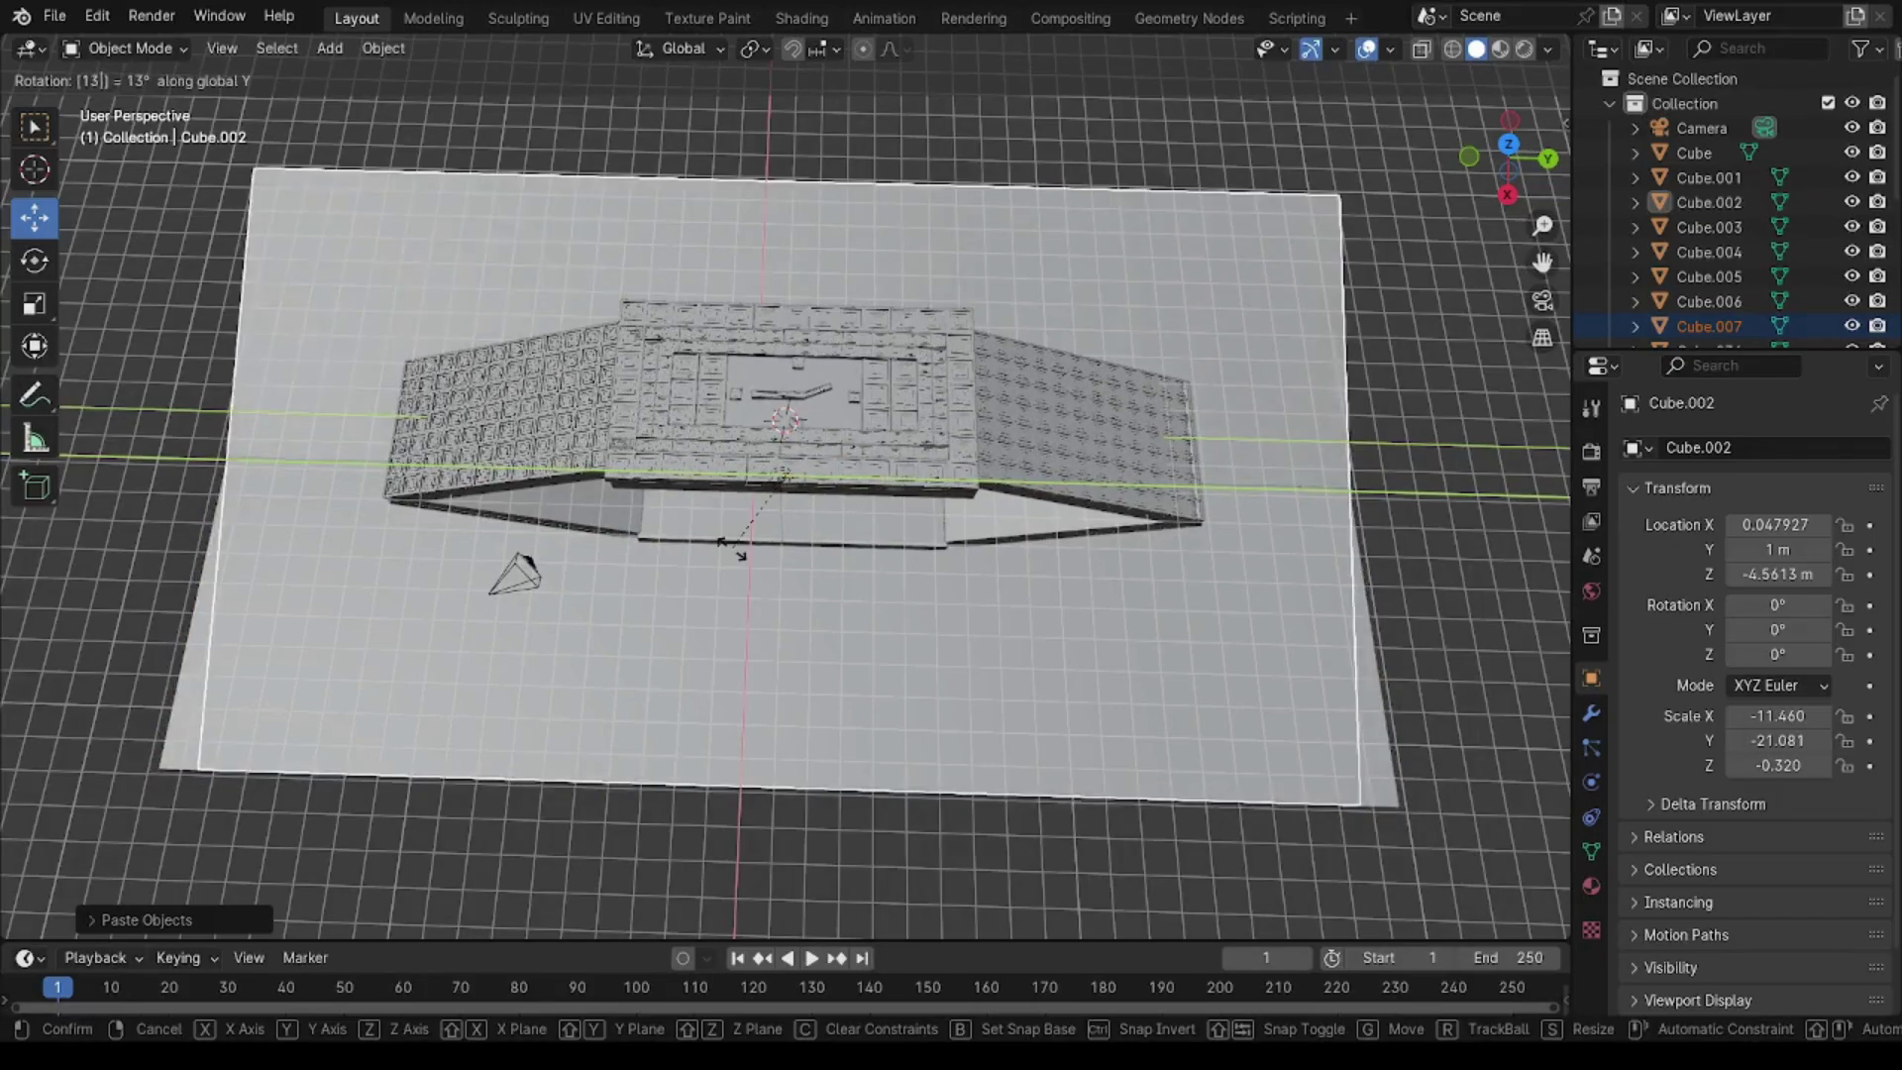
type("35")
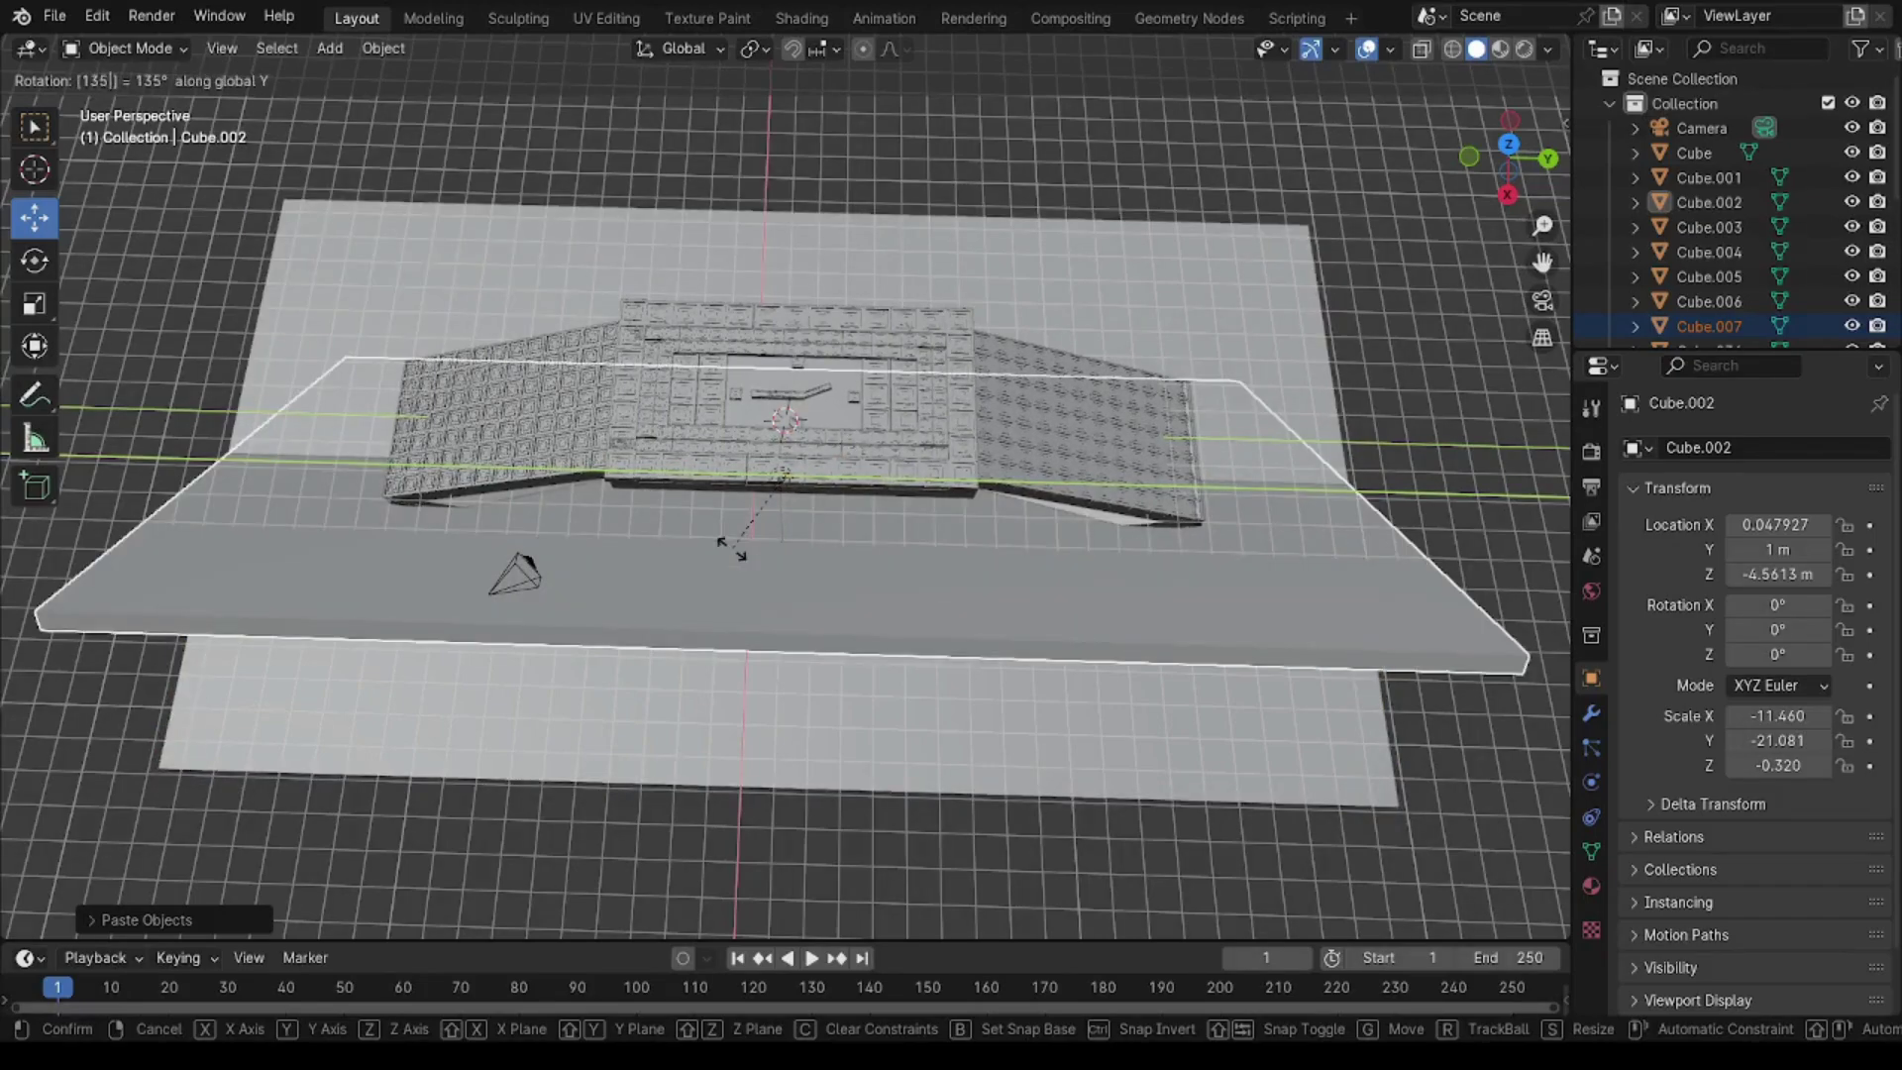
key("Return")
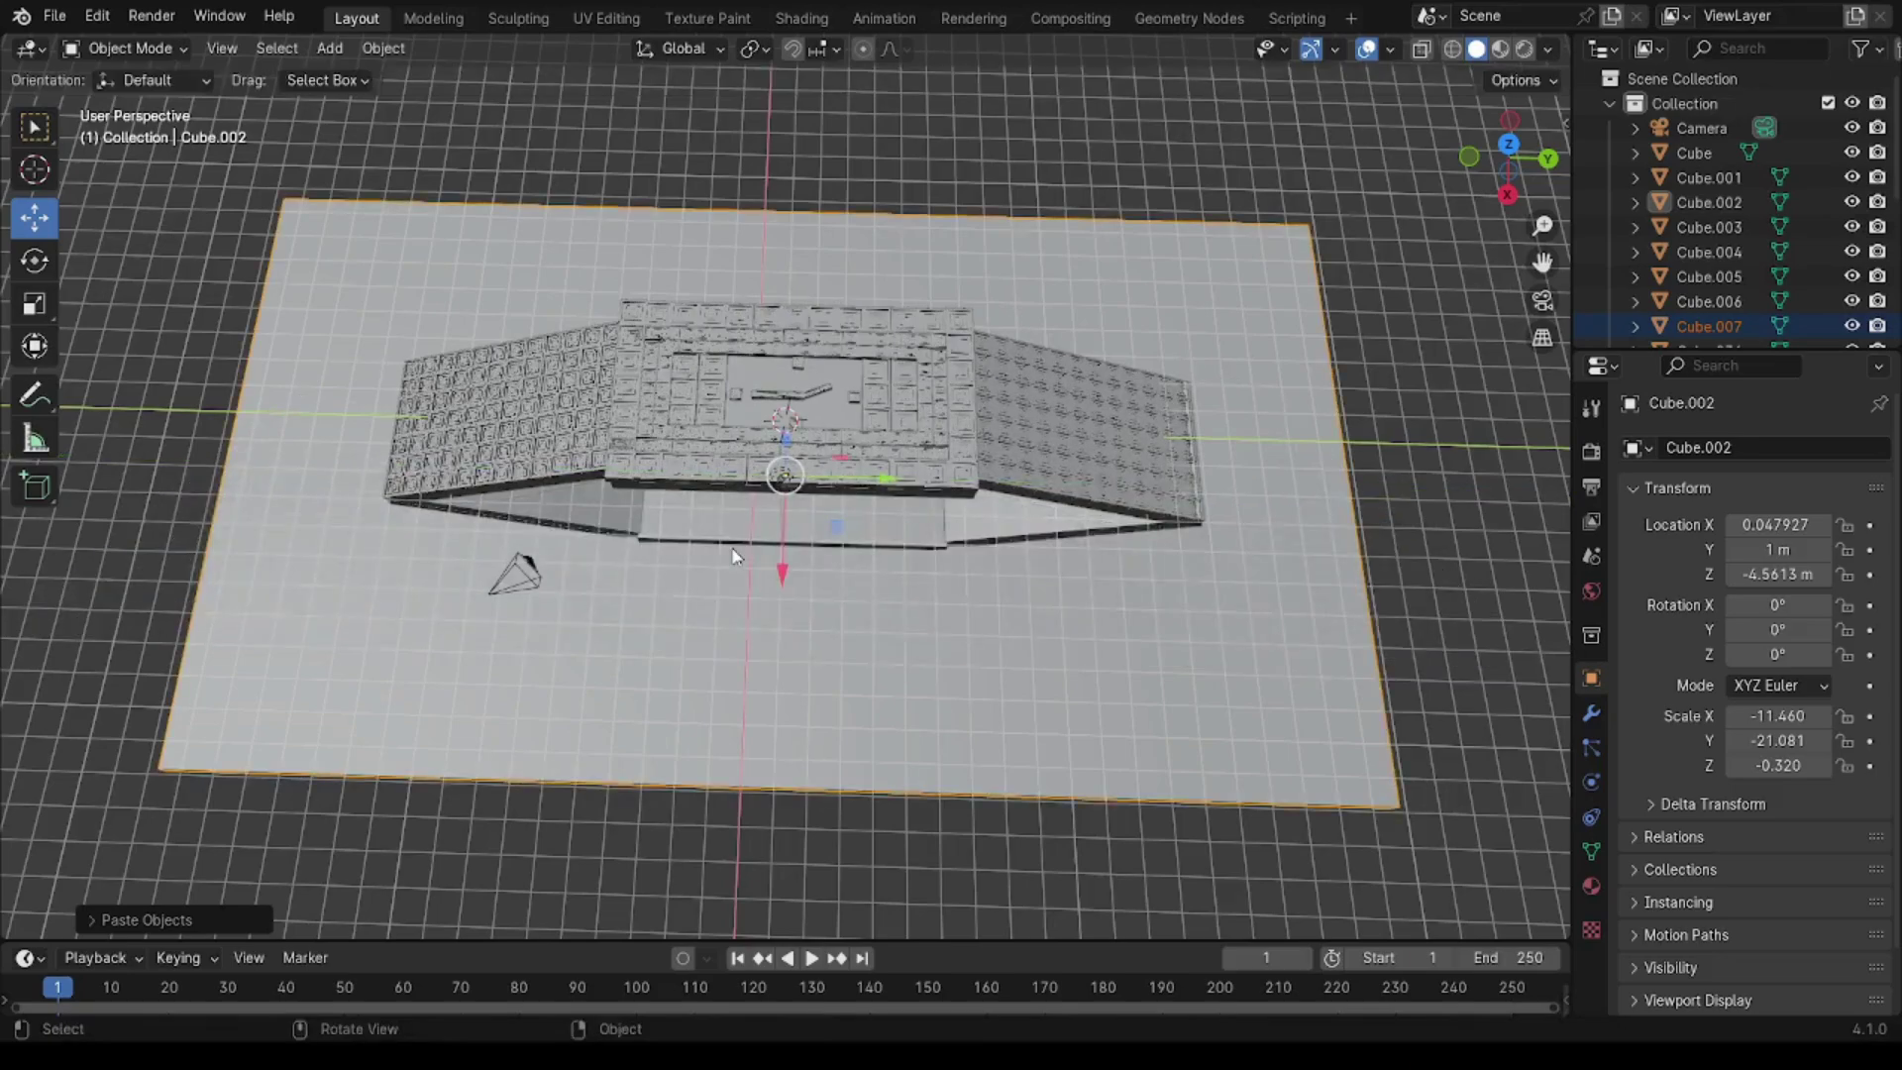
type("ry")
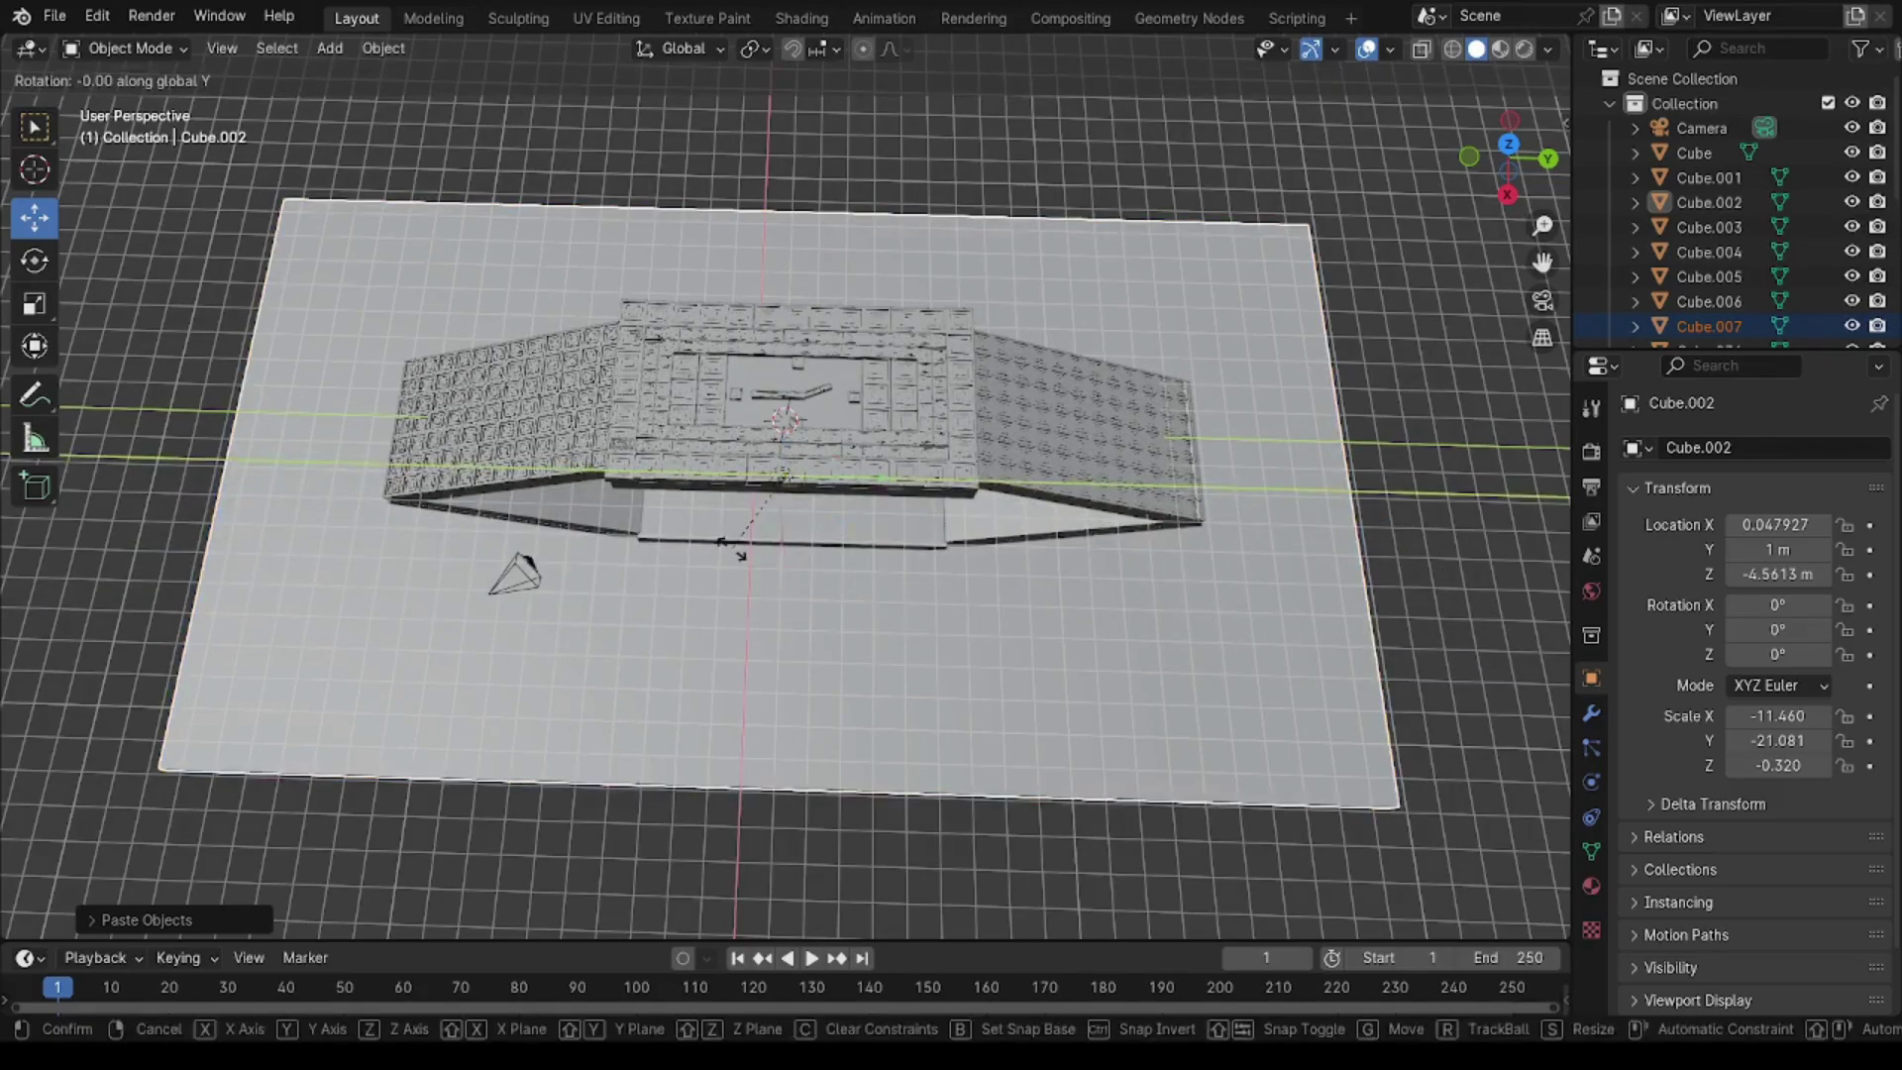
type("45")
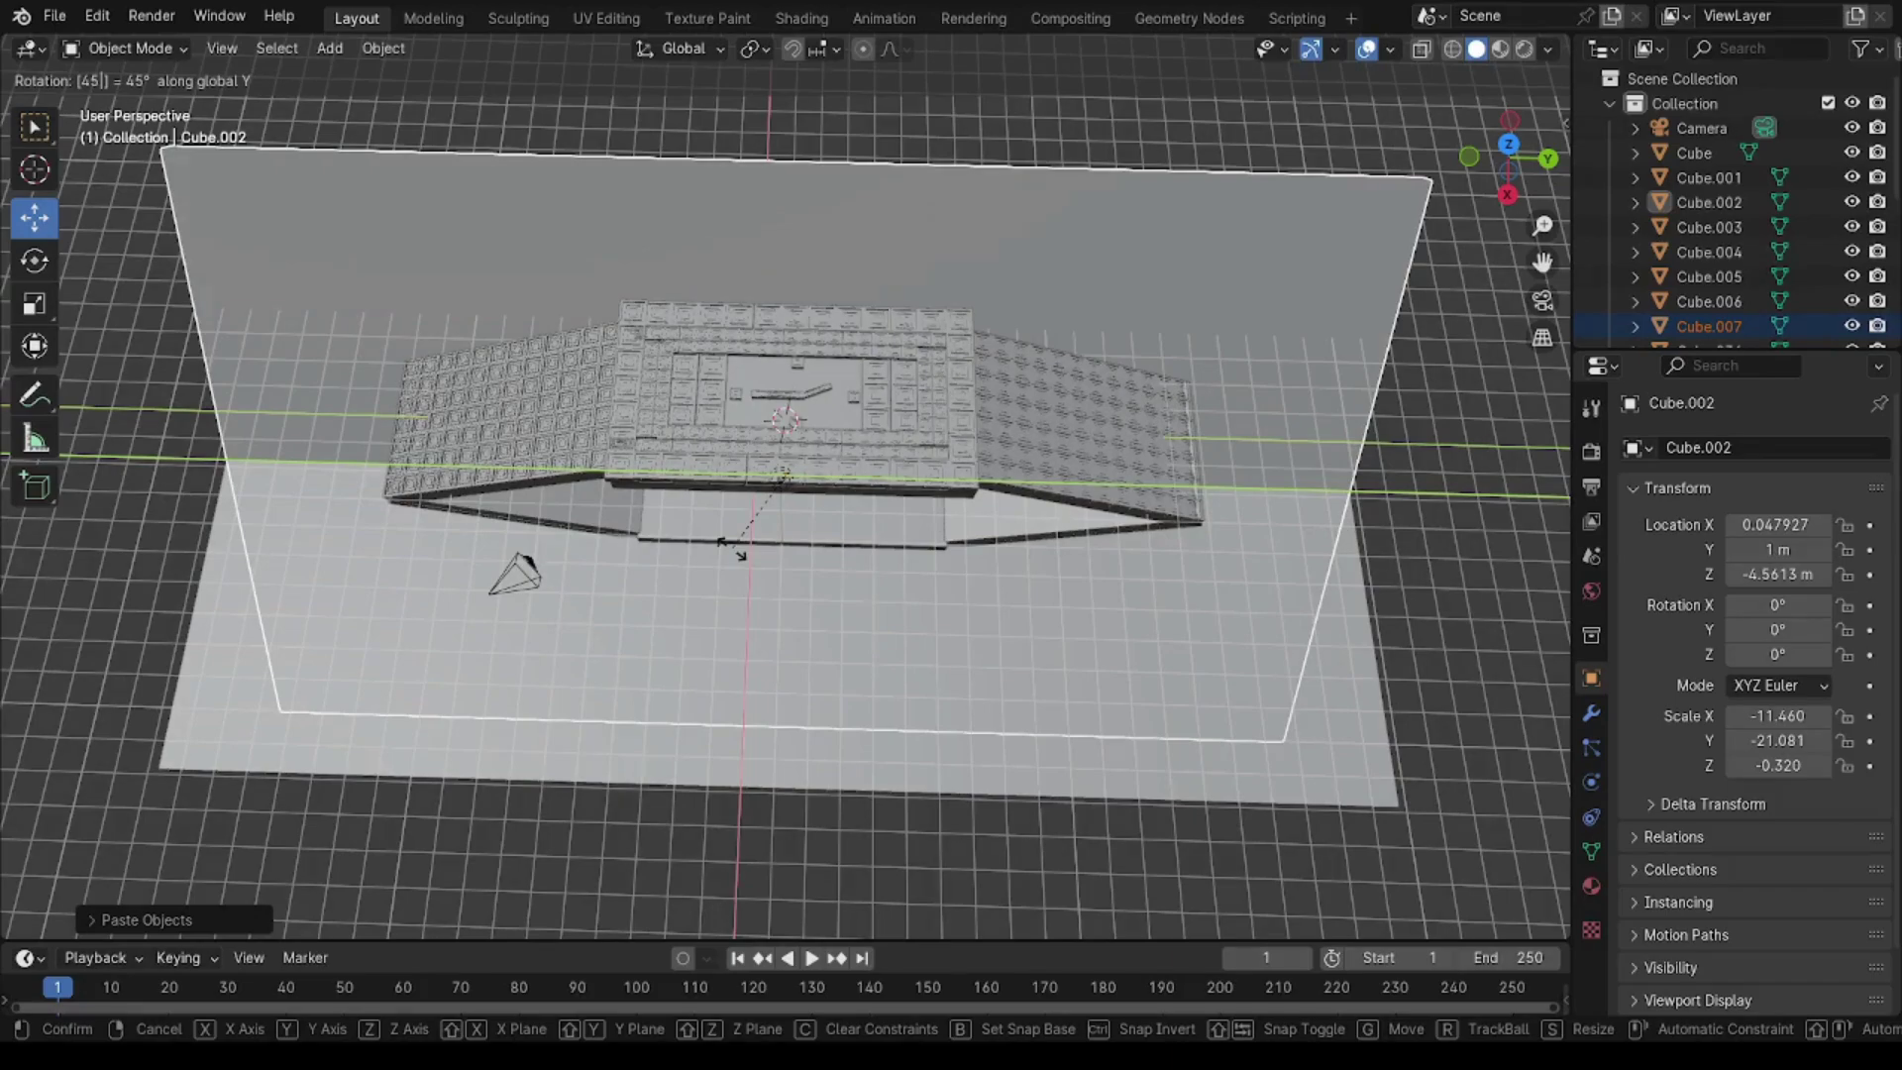
key("Escape")
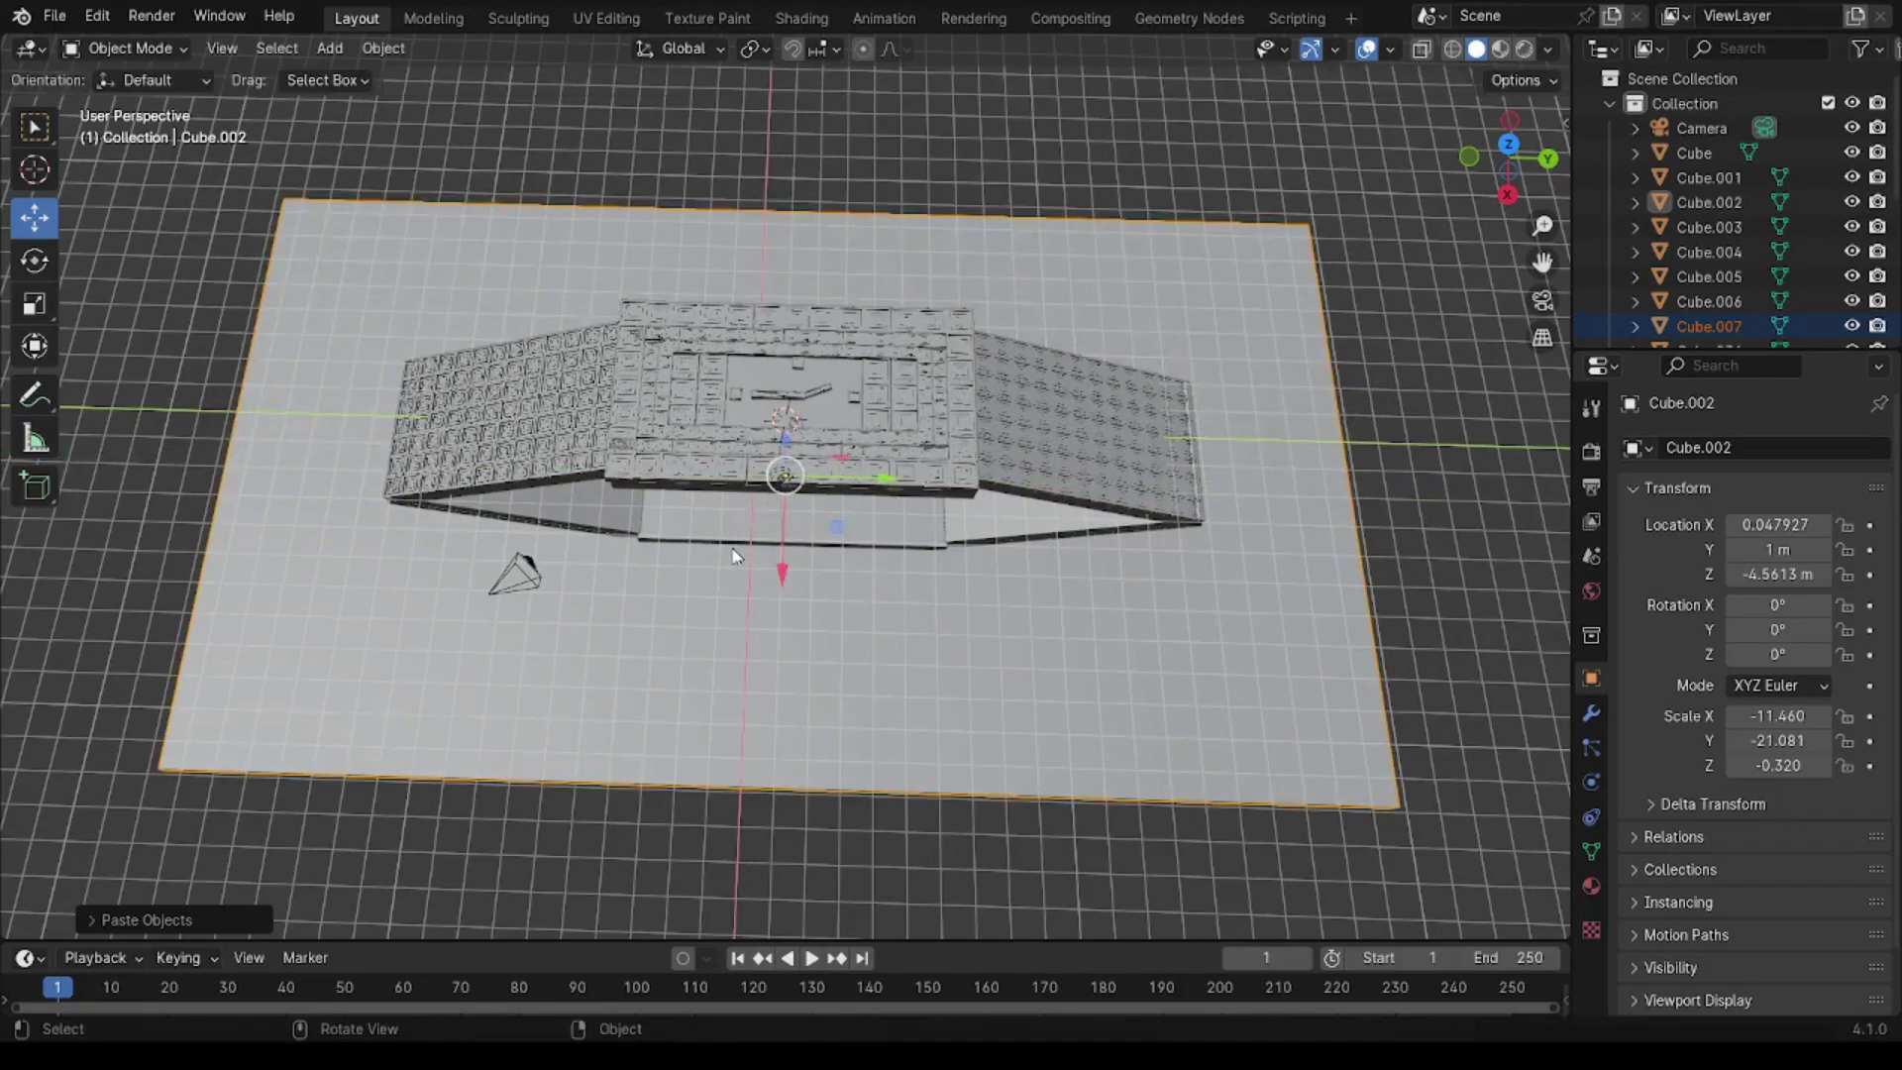
type("ry")
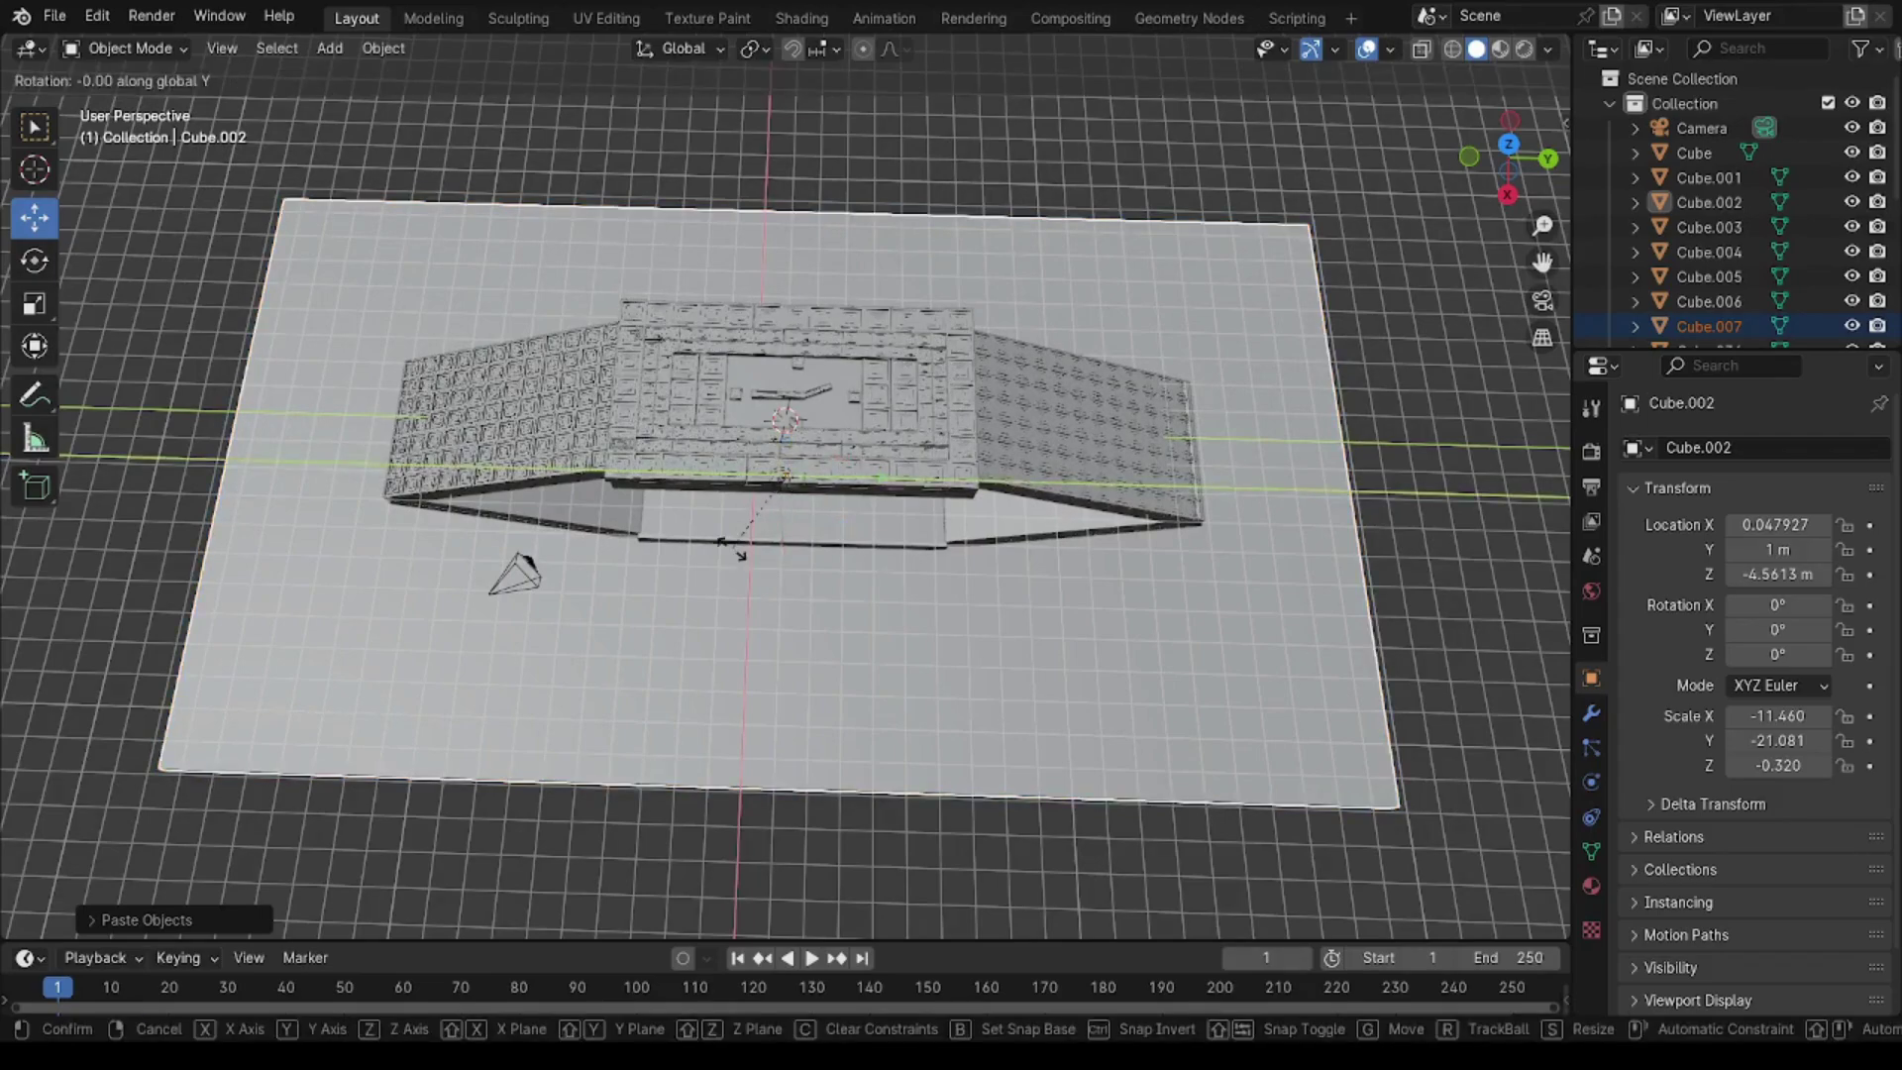
type("30")
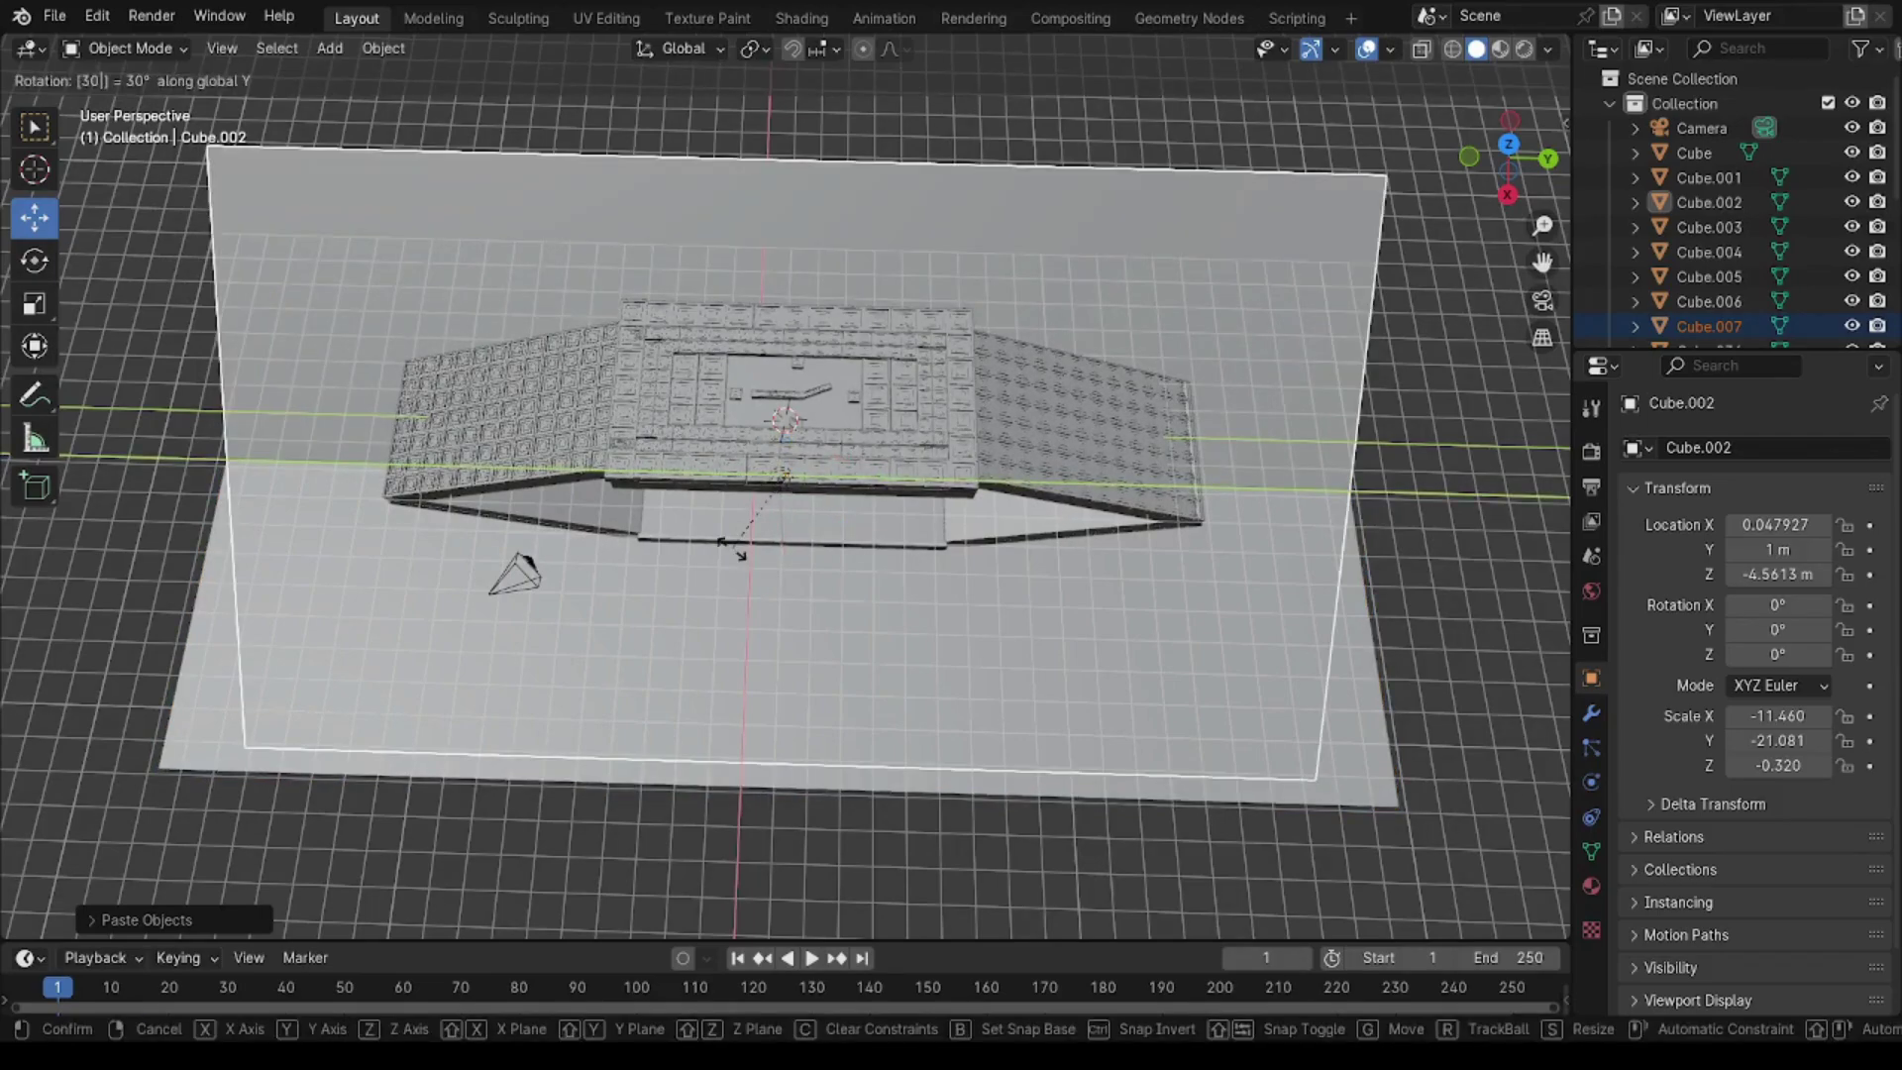
key("Return")
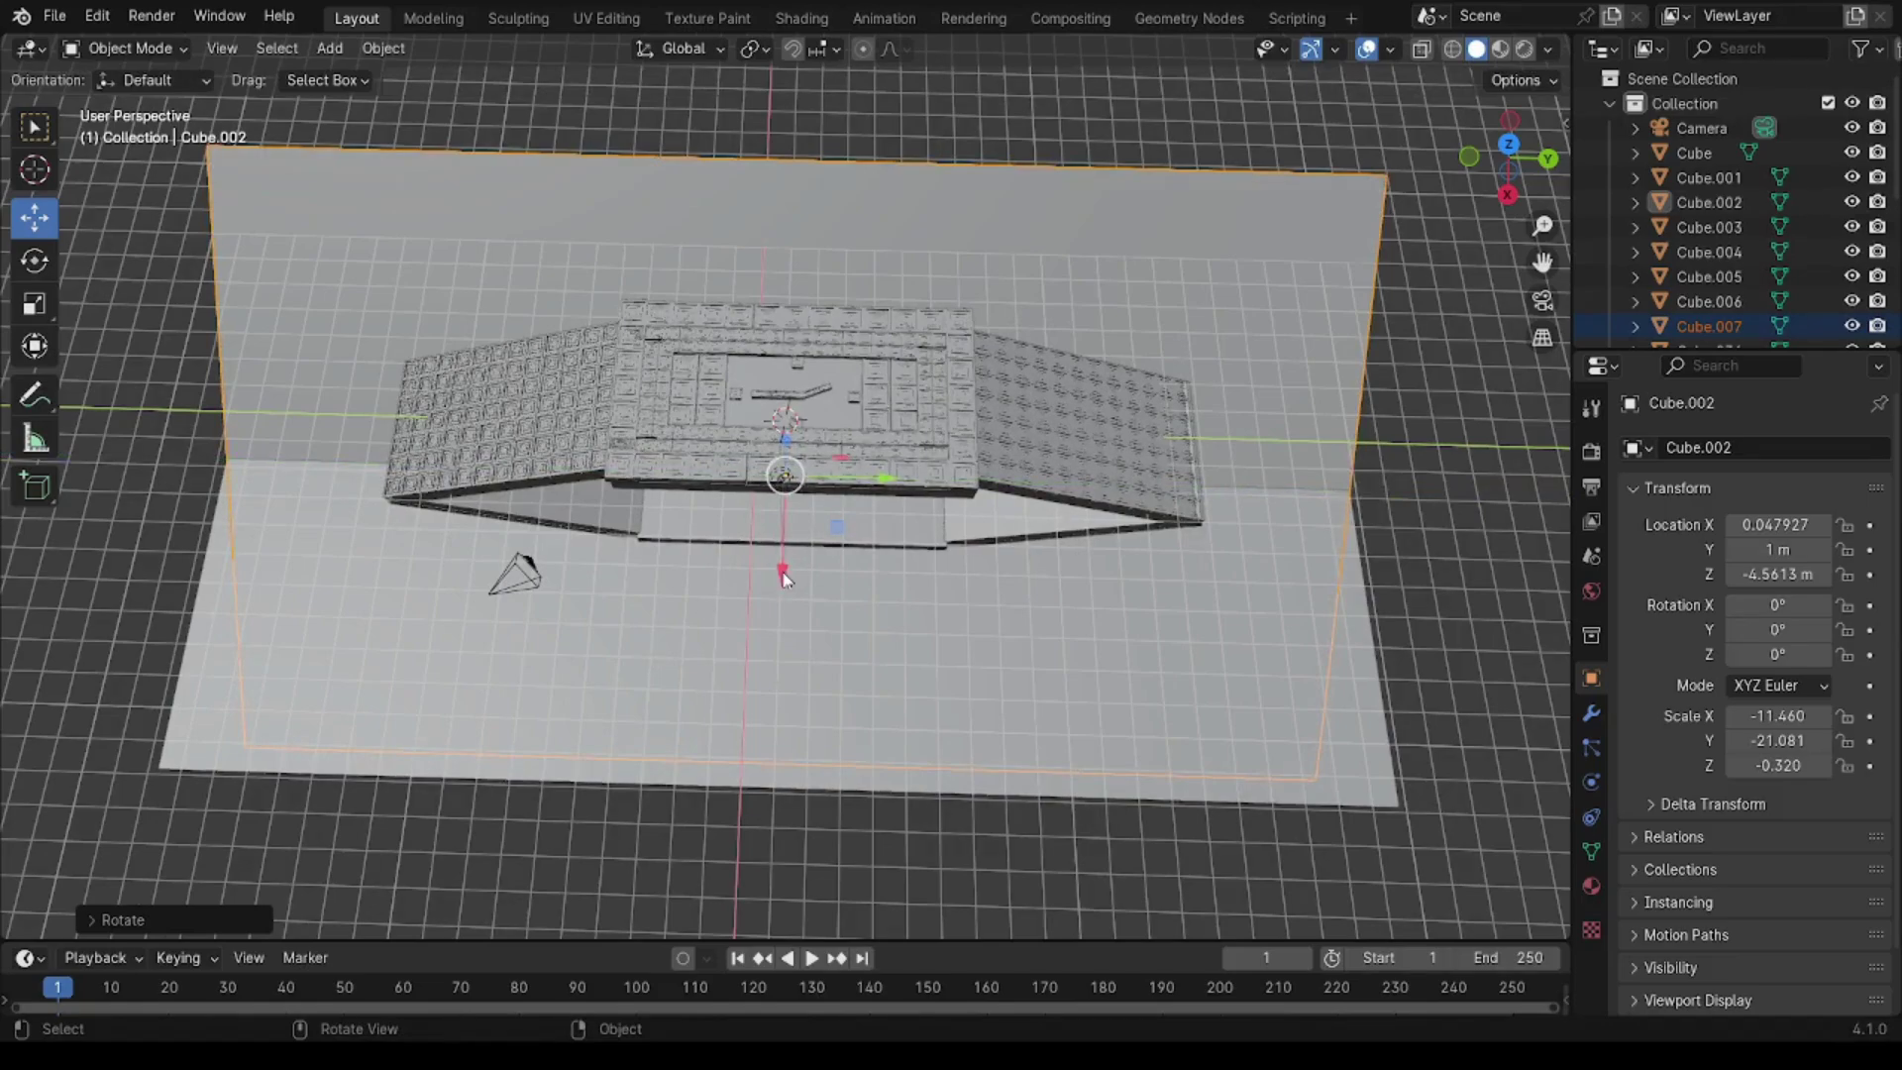
key("g")
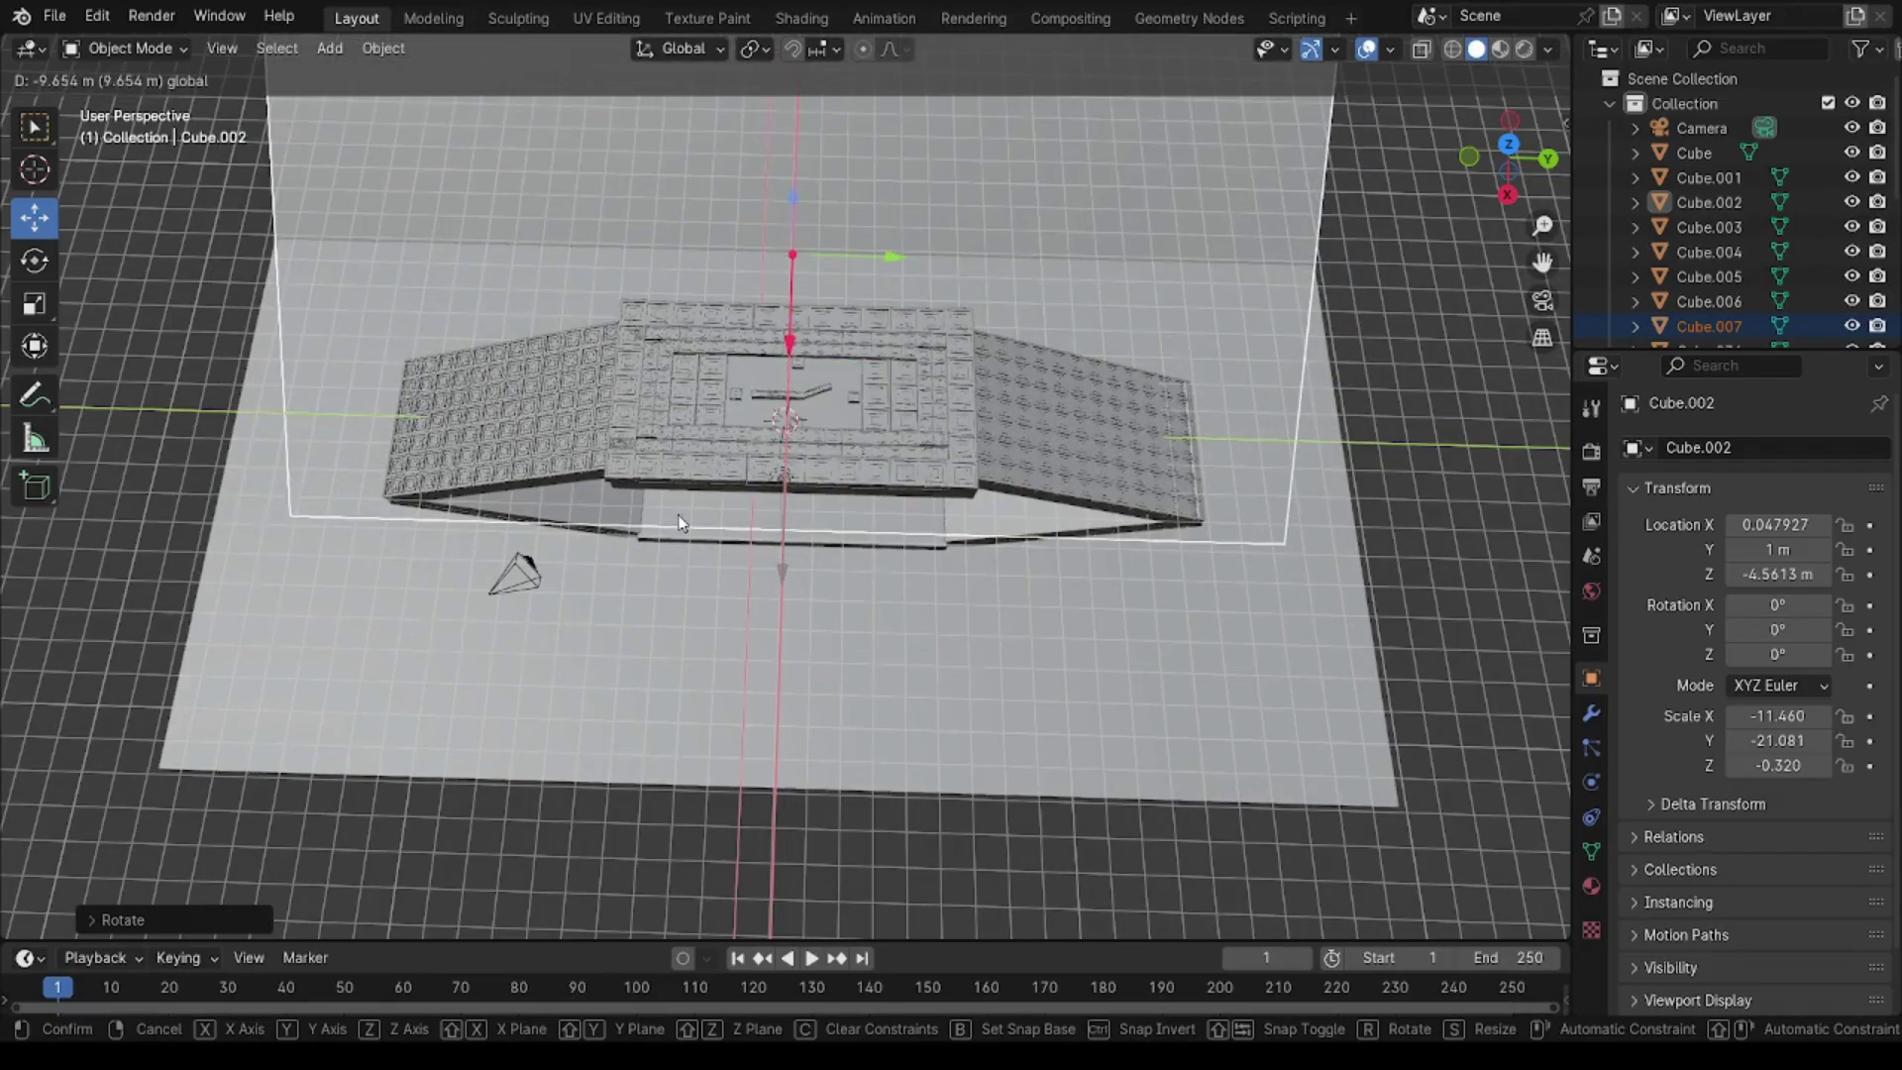
Step: Drop the wall behind the slab and shrink it along X
left_click(794, 250)
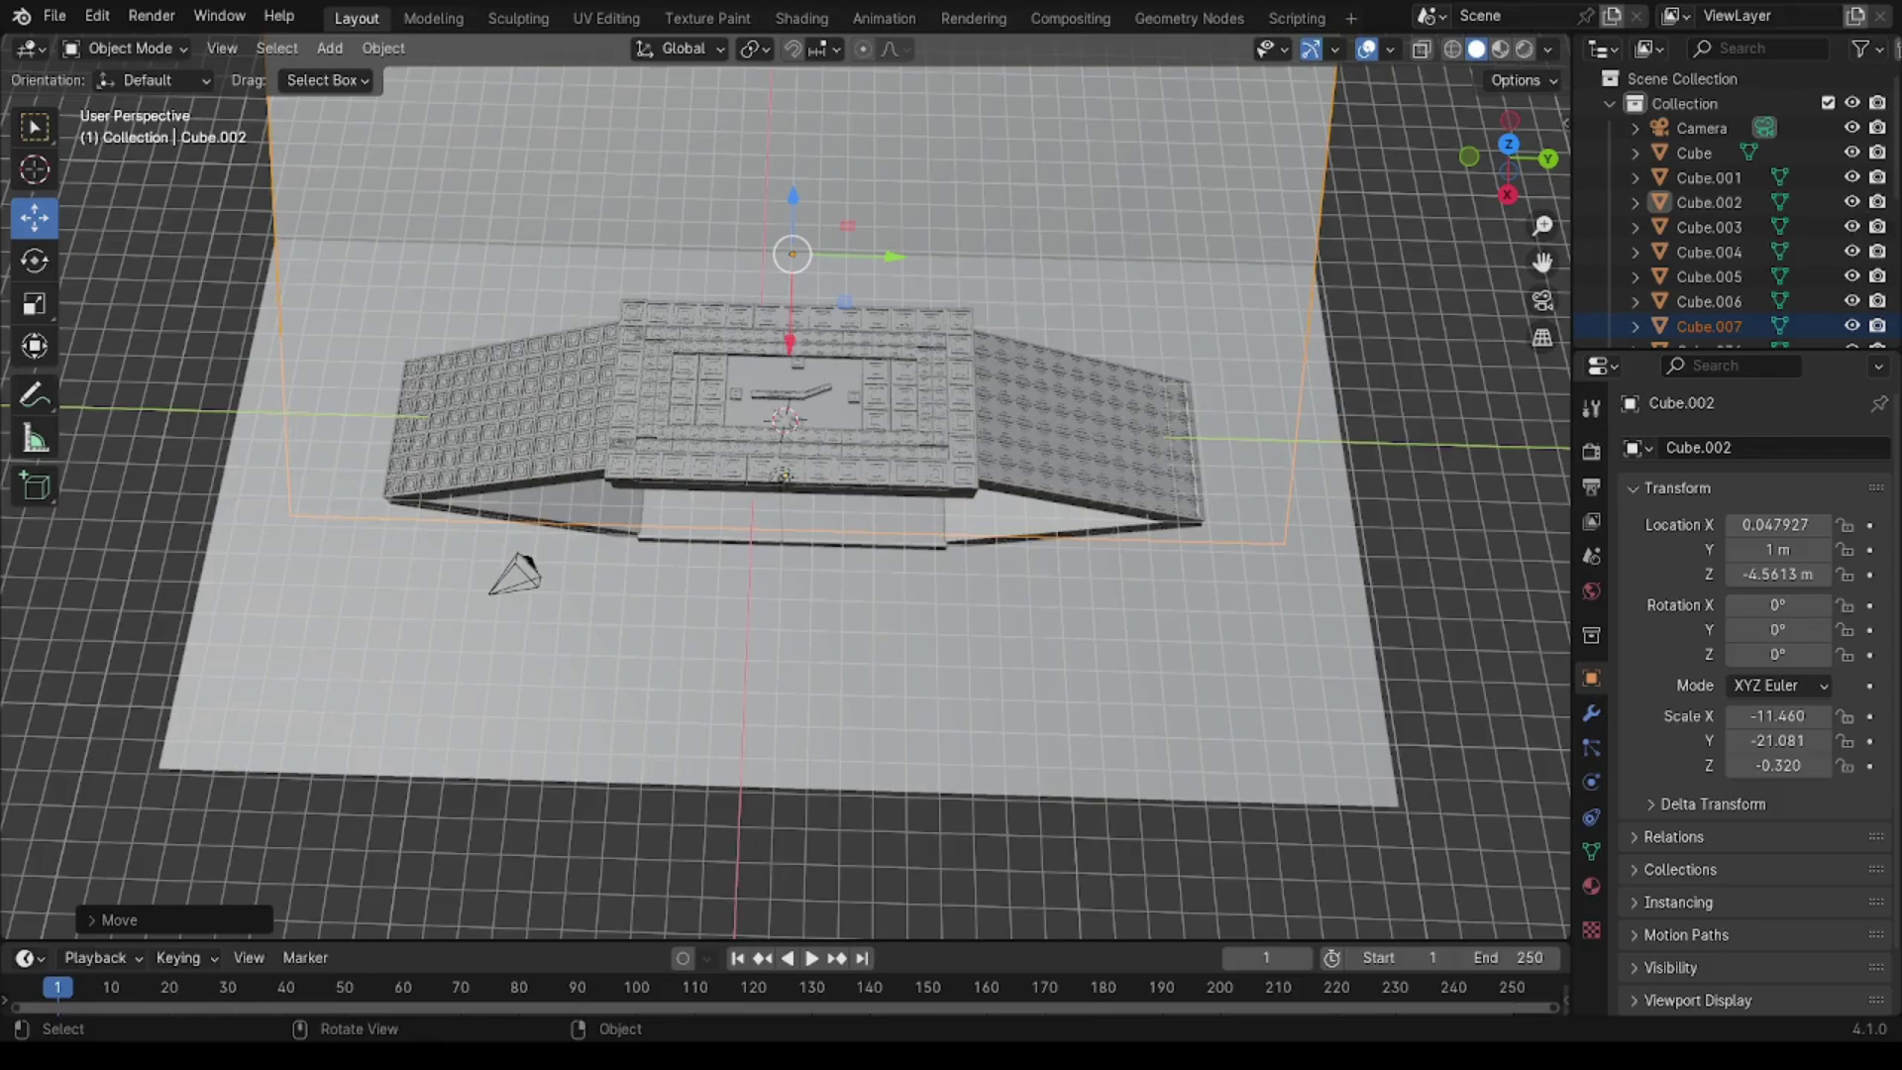
key("s")
key("z")
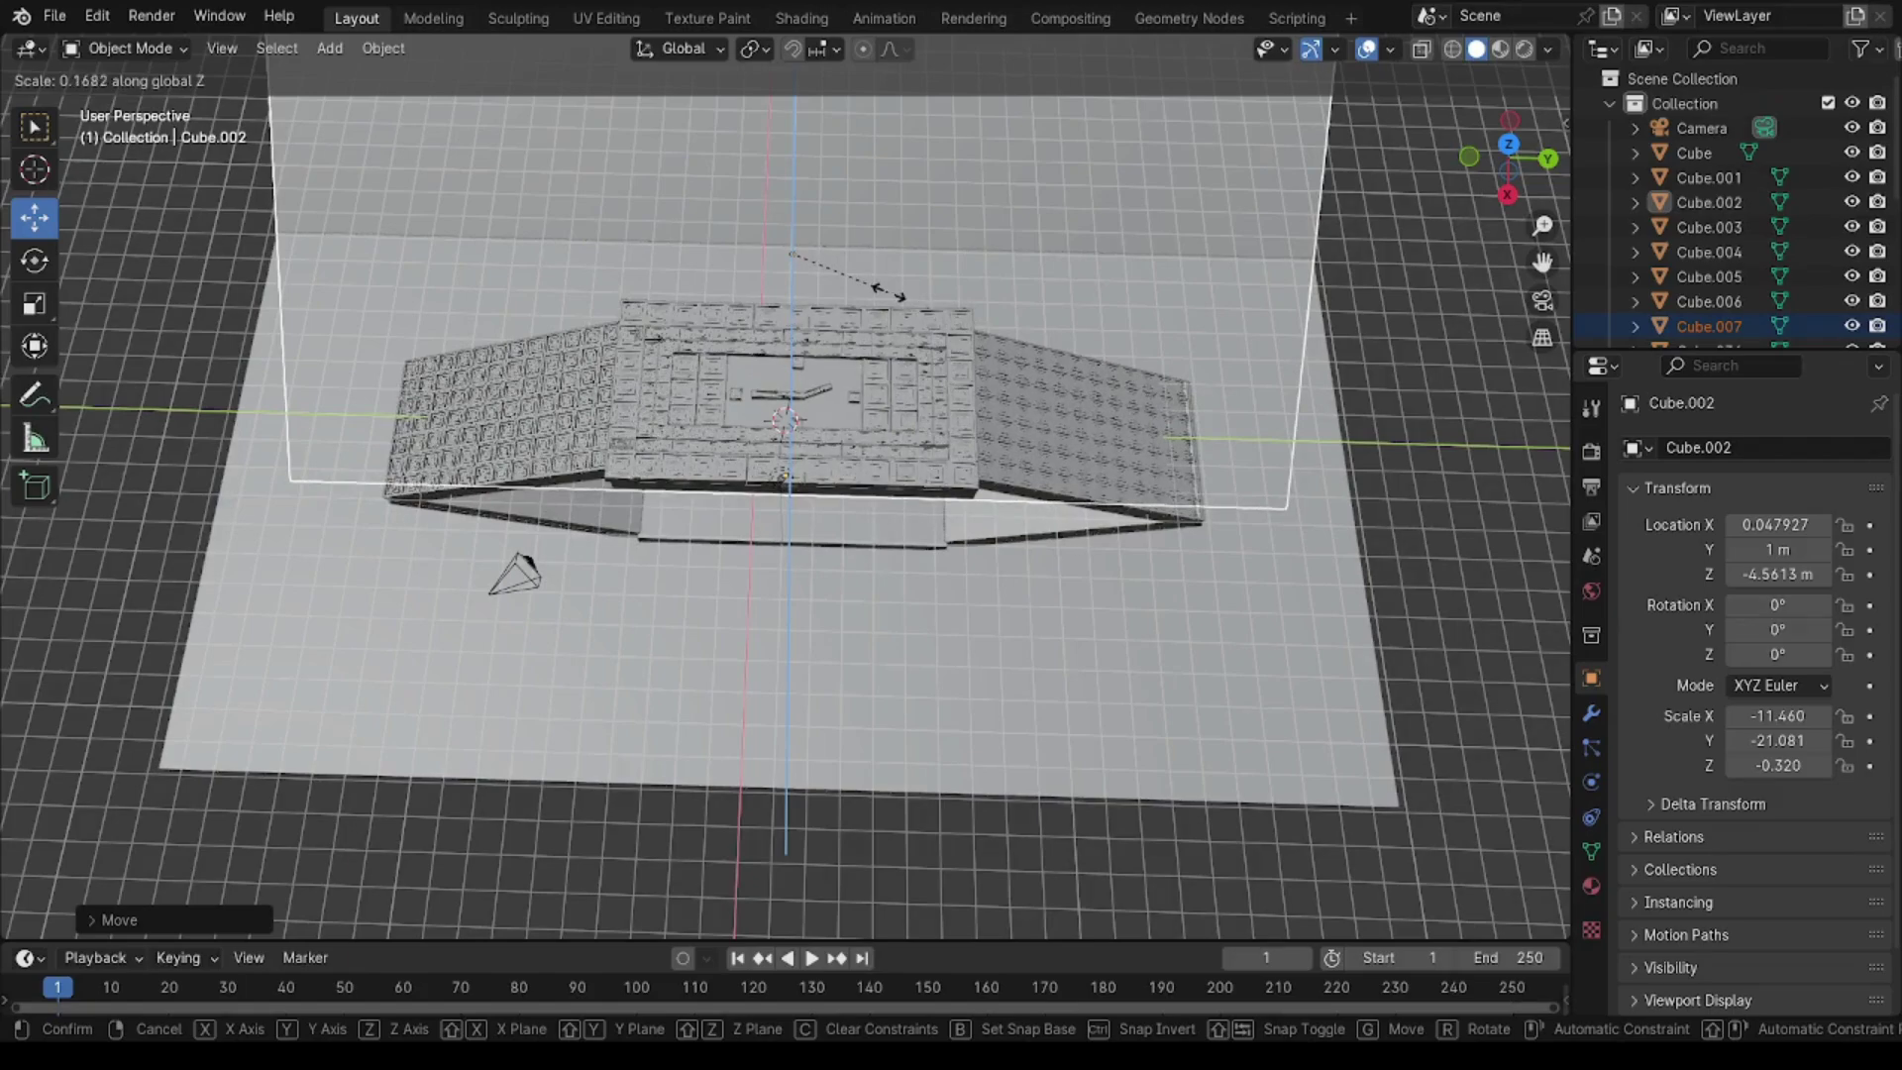
right_click(1454, 317)
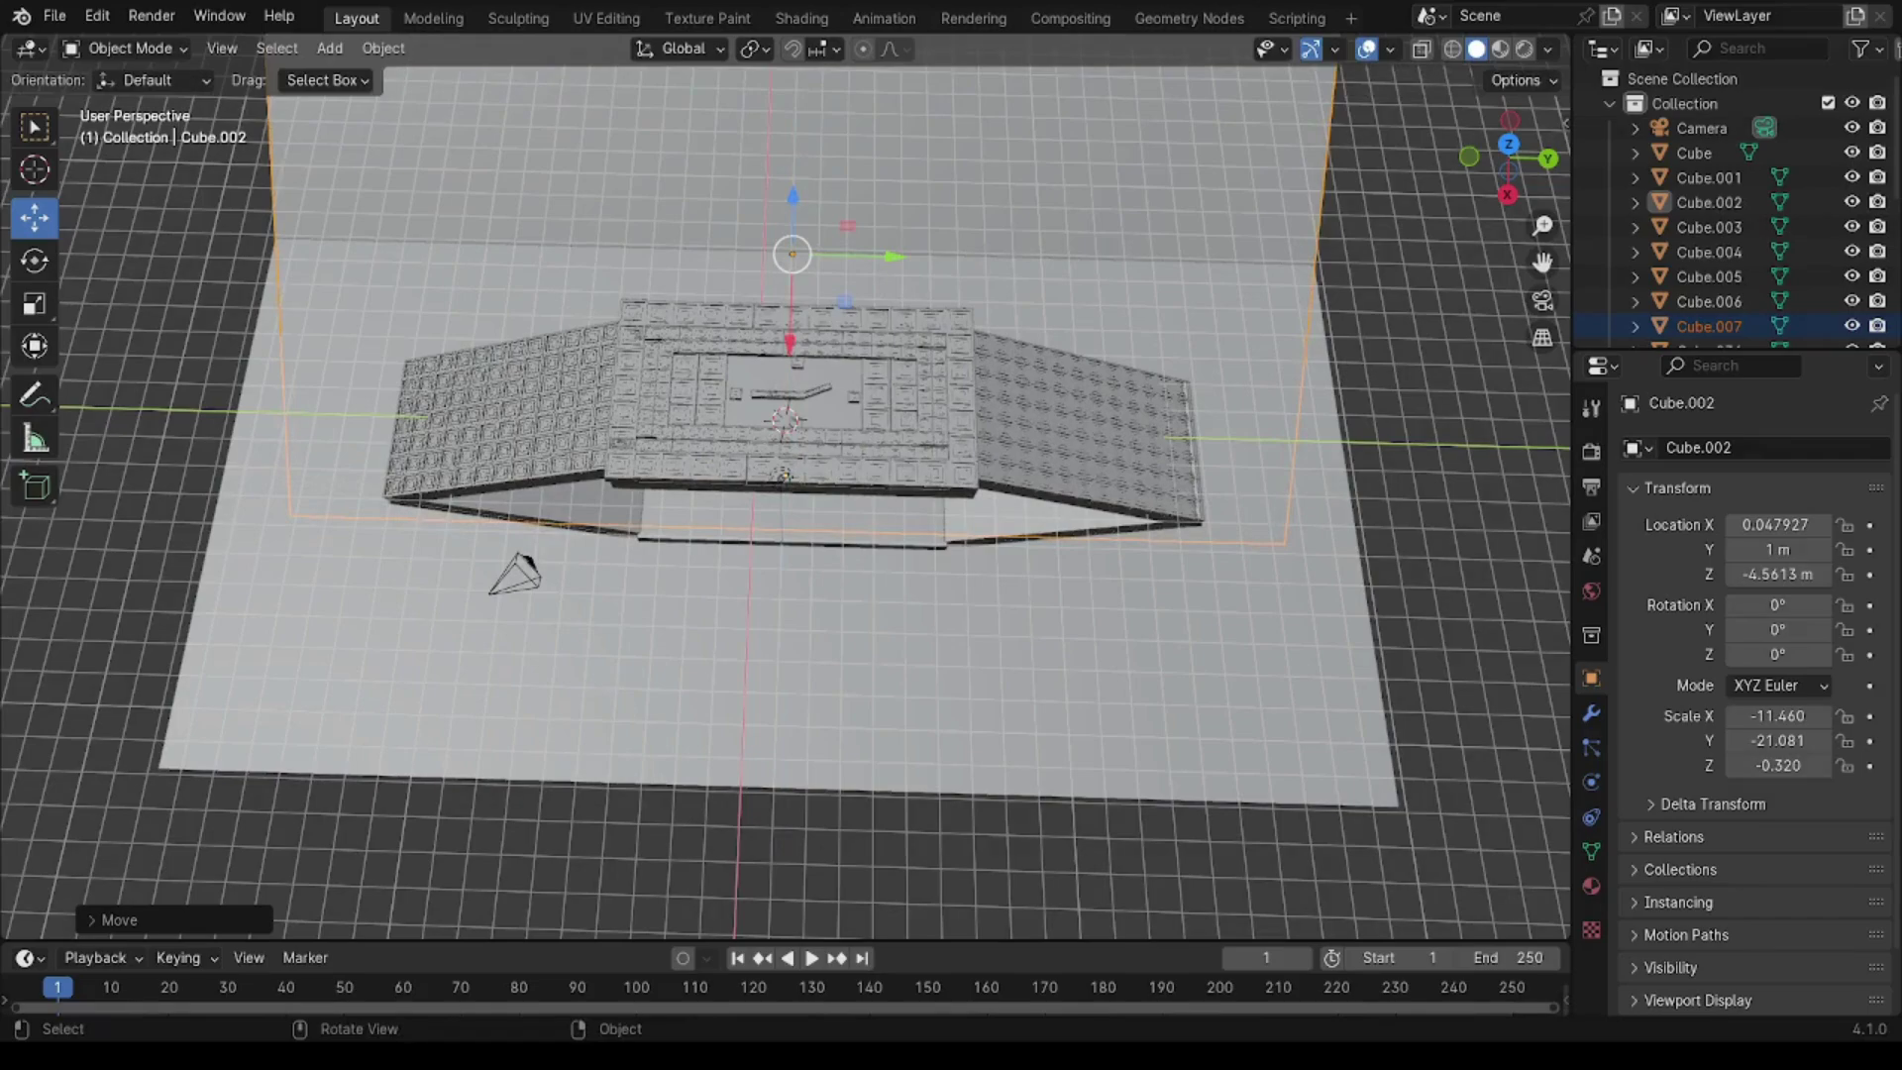
key("s")
key("y")
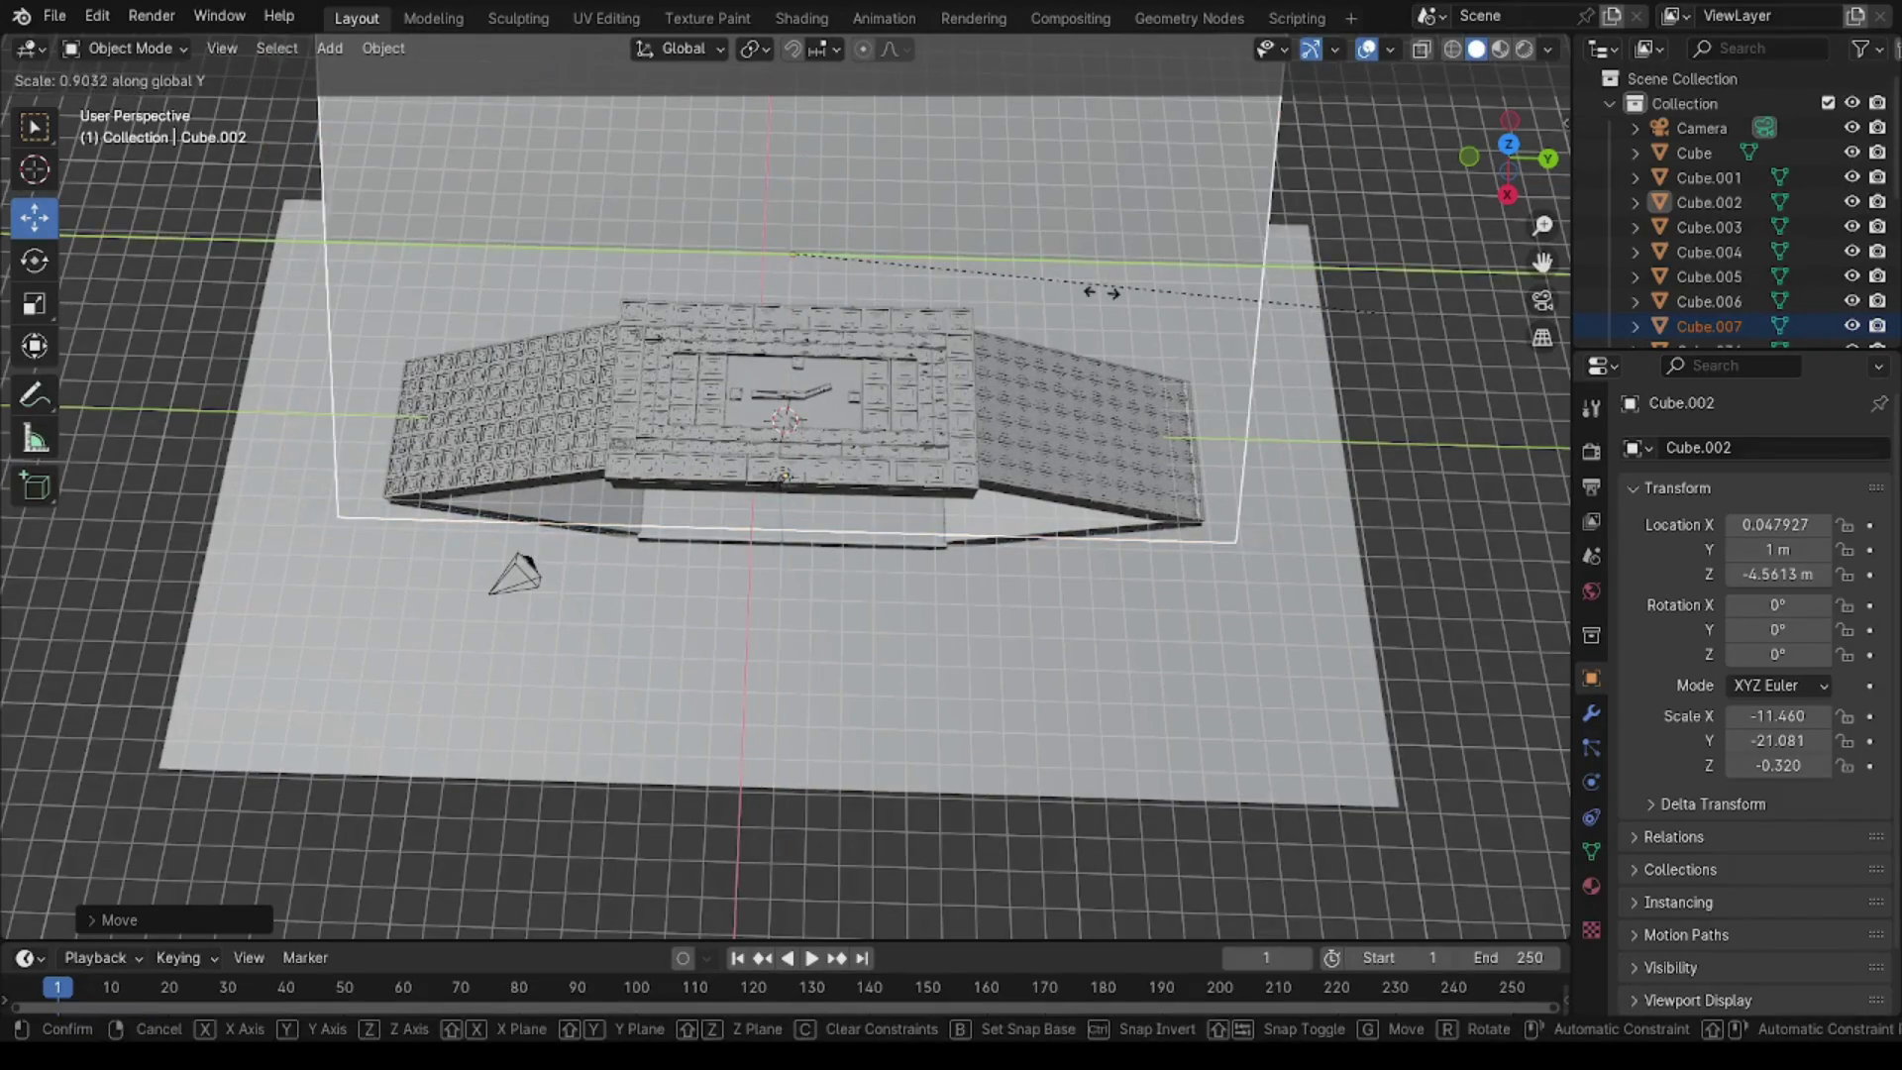
right_click(1379, 343)
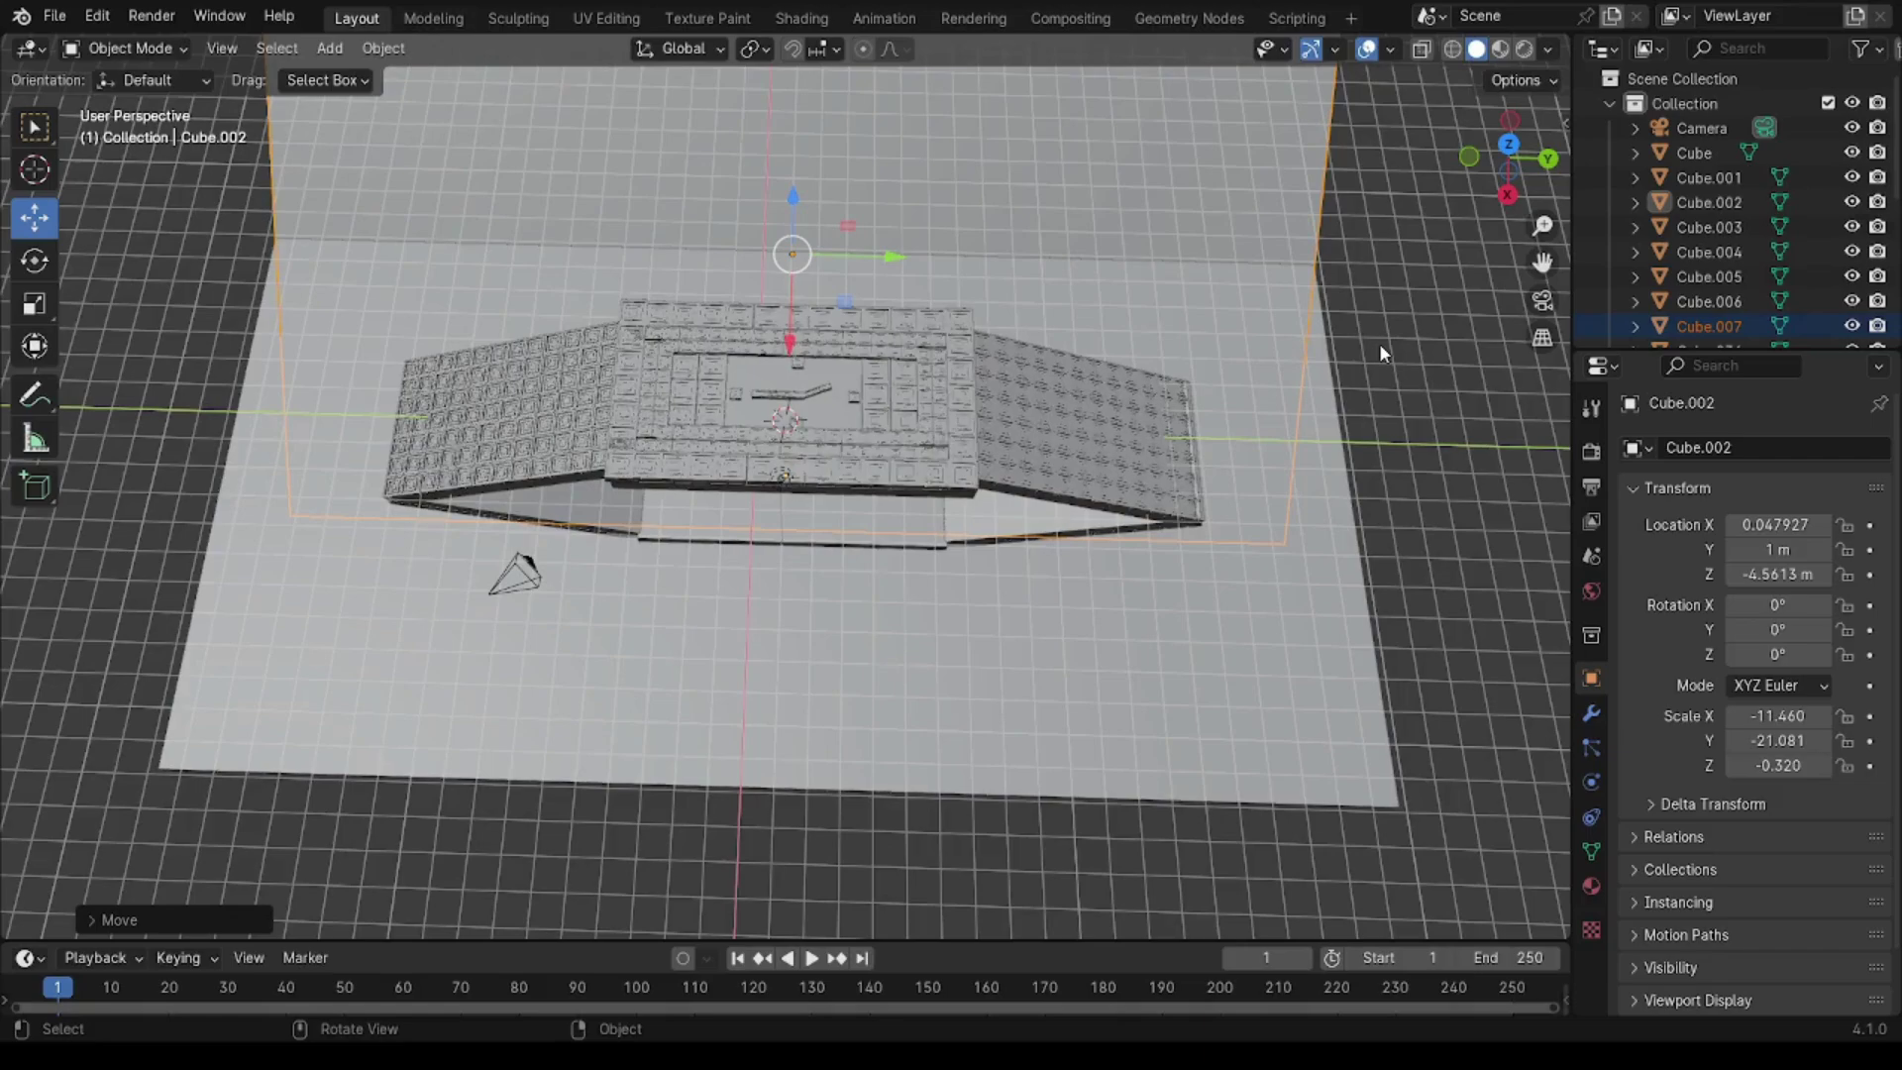
key("s")
key("x")
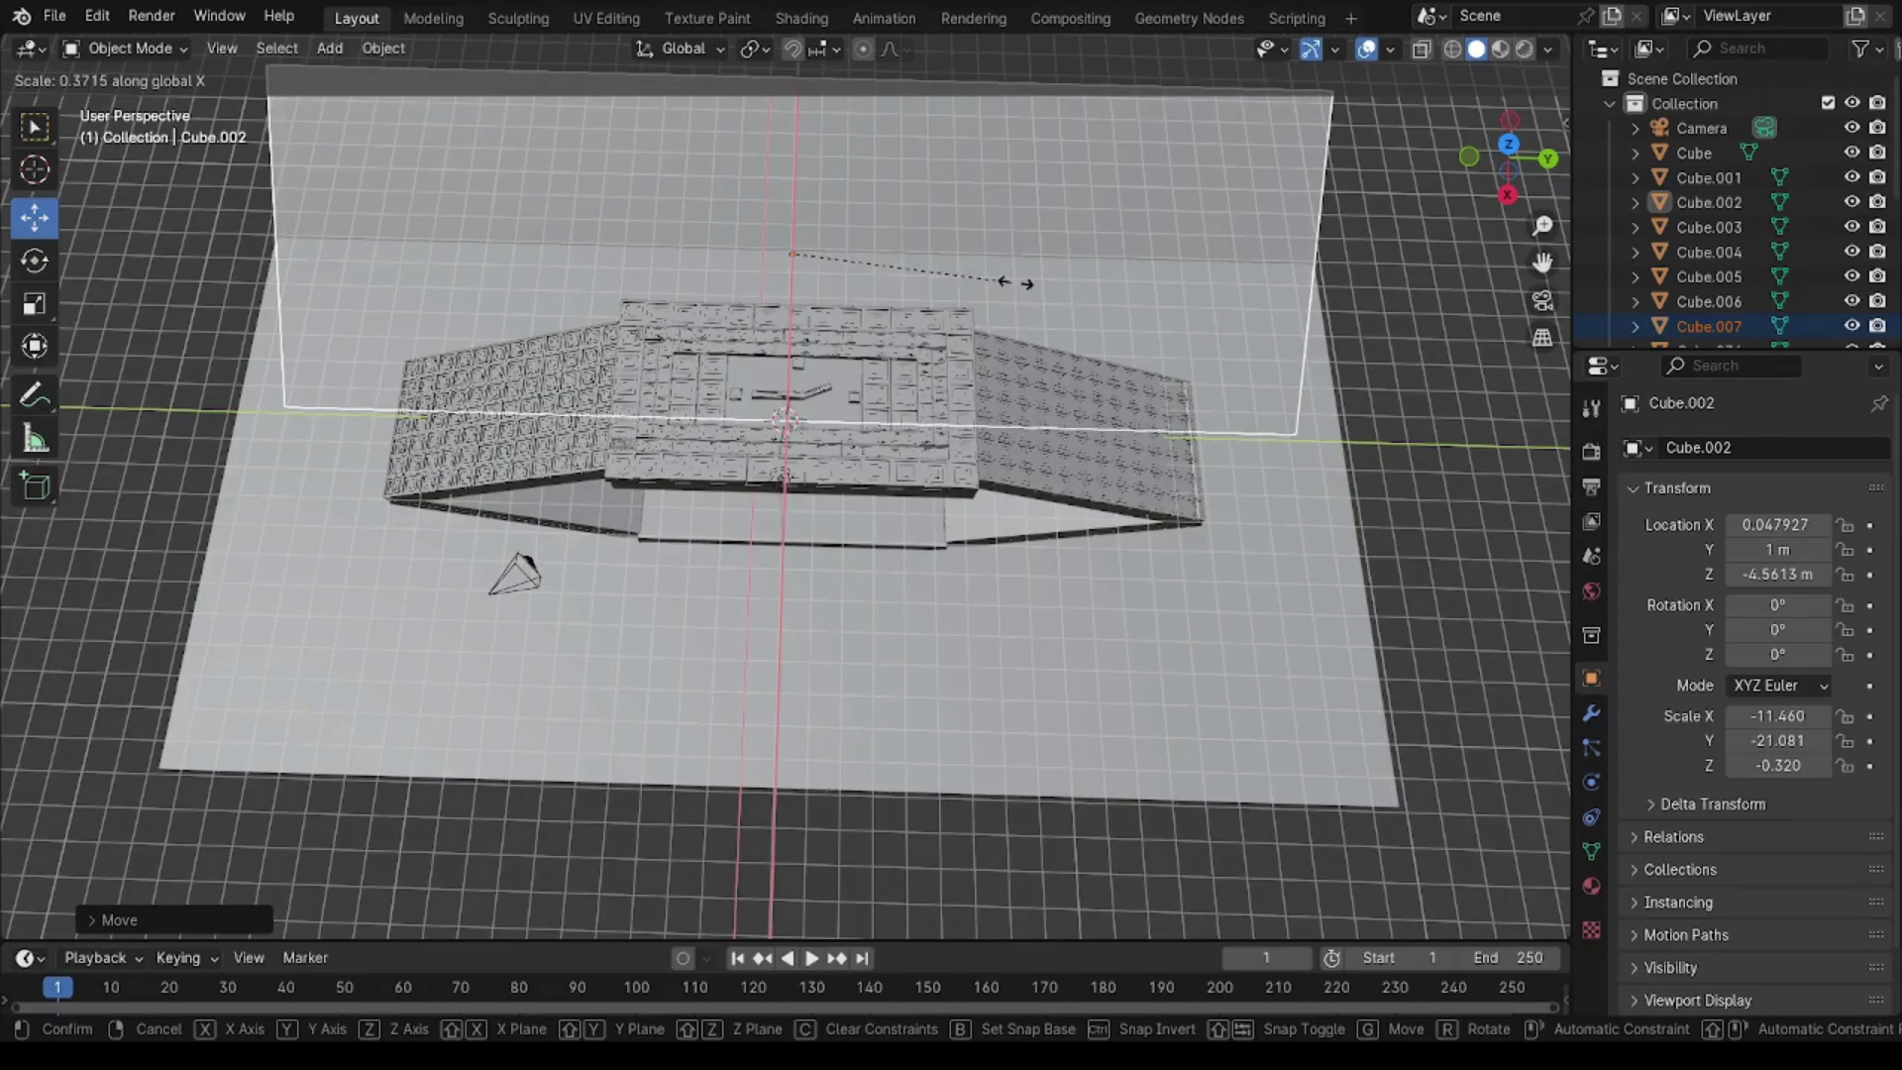
left_click(1058, 284)
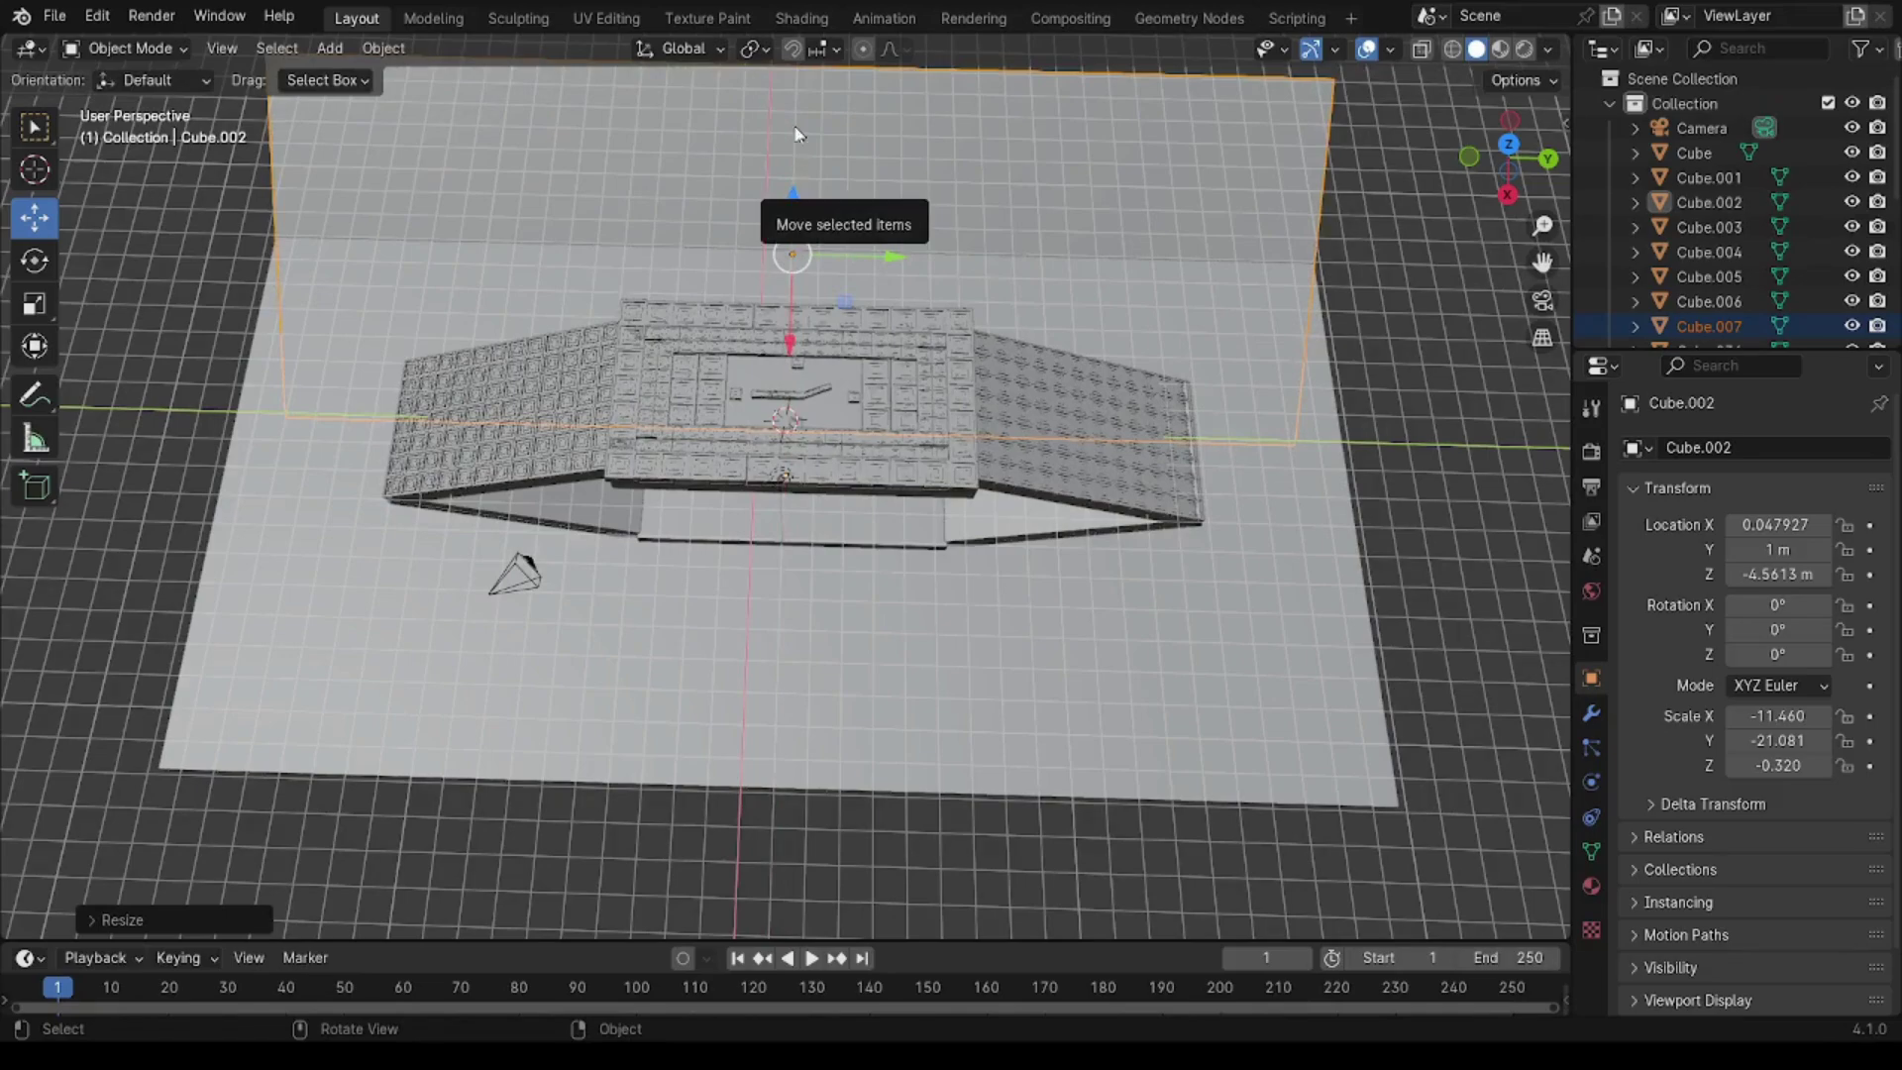
Step: Raise the wall along Z and narrow it along Y to about 0.88
mouse_move(793, 201)
left_mouse_down()
mouse_move(796, 901)
mouse_move(796, 849)
mouse_move(1132, 935)
left_mouse_up()
left_click(1130, 930)
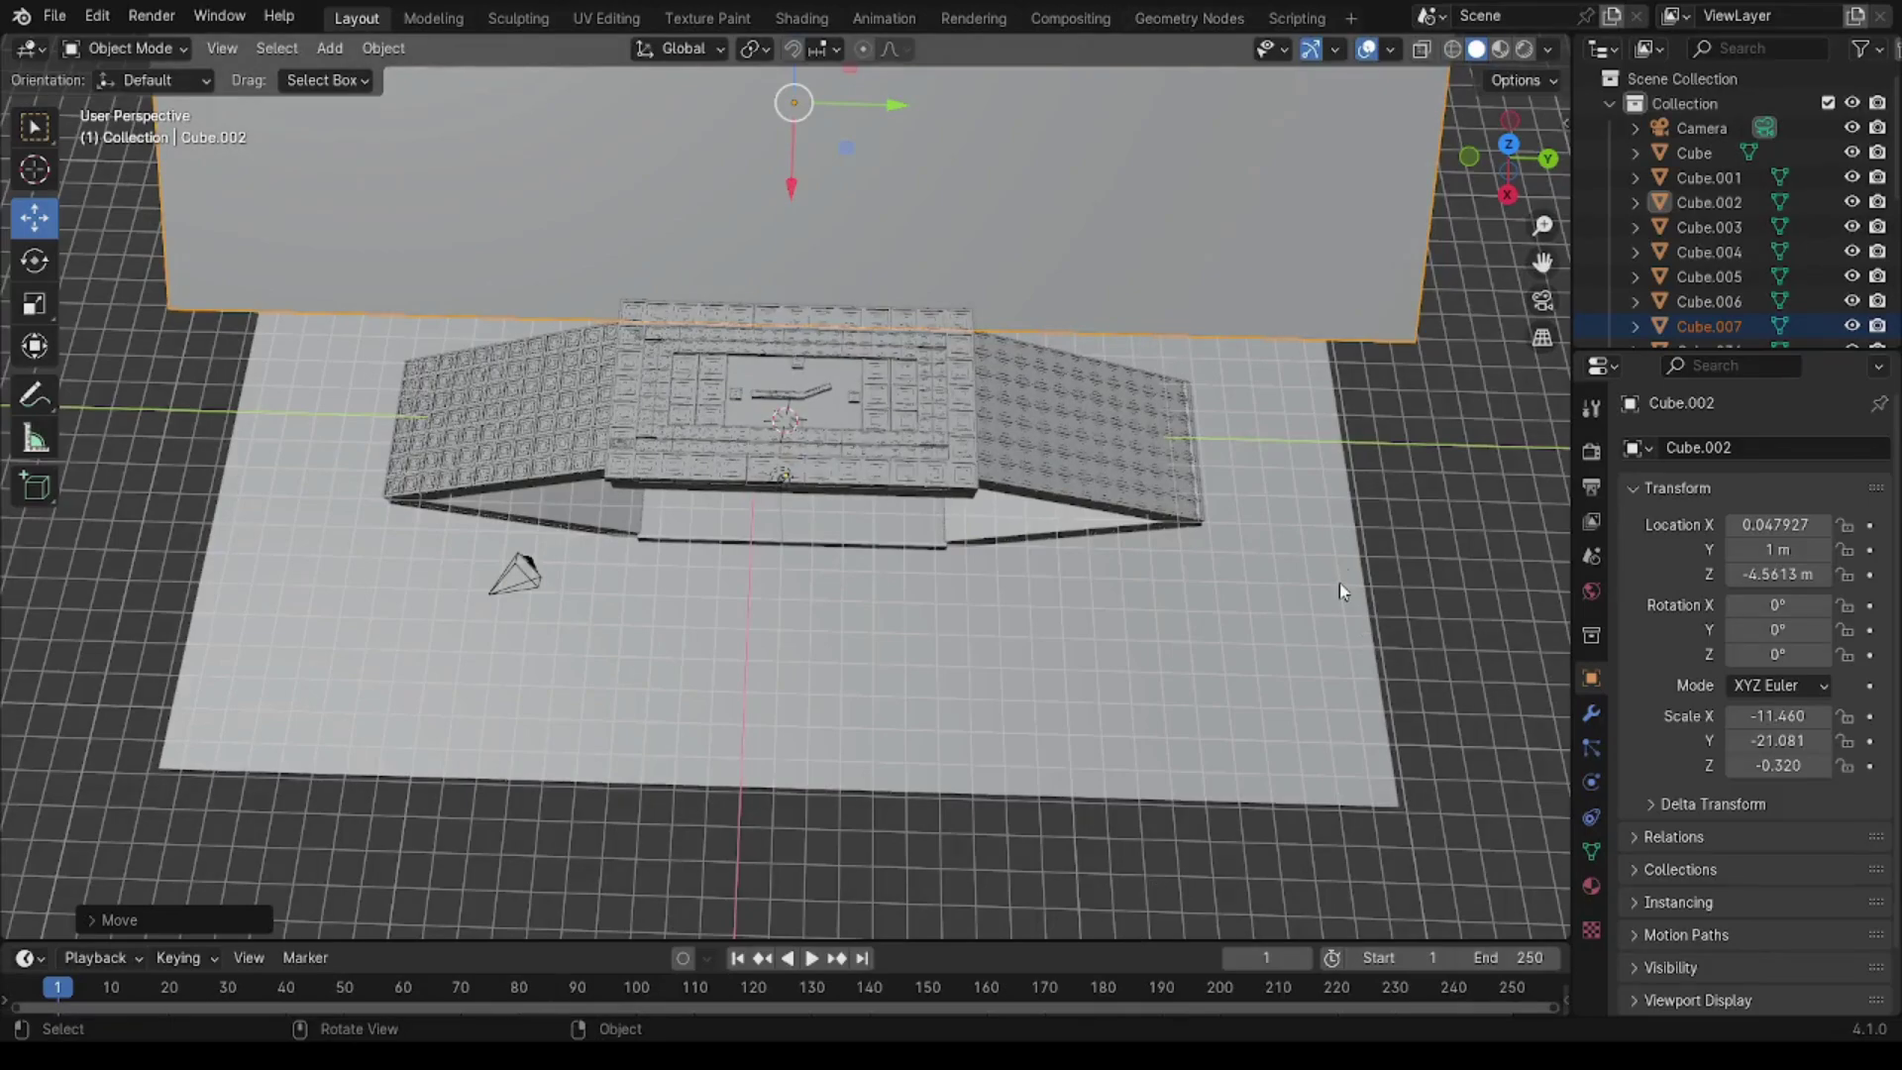
scroll(1339, 583, "down", 1)
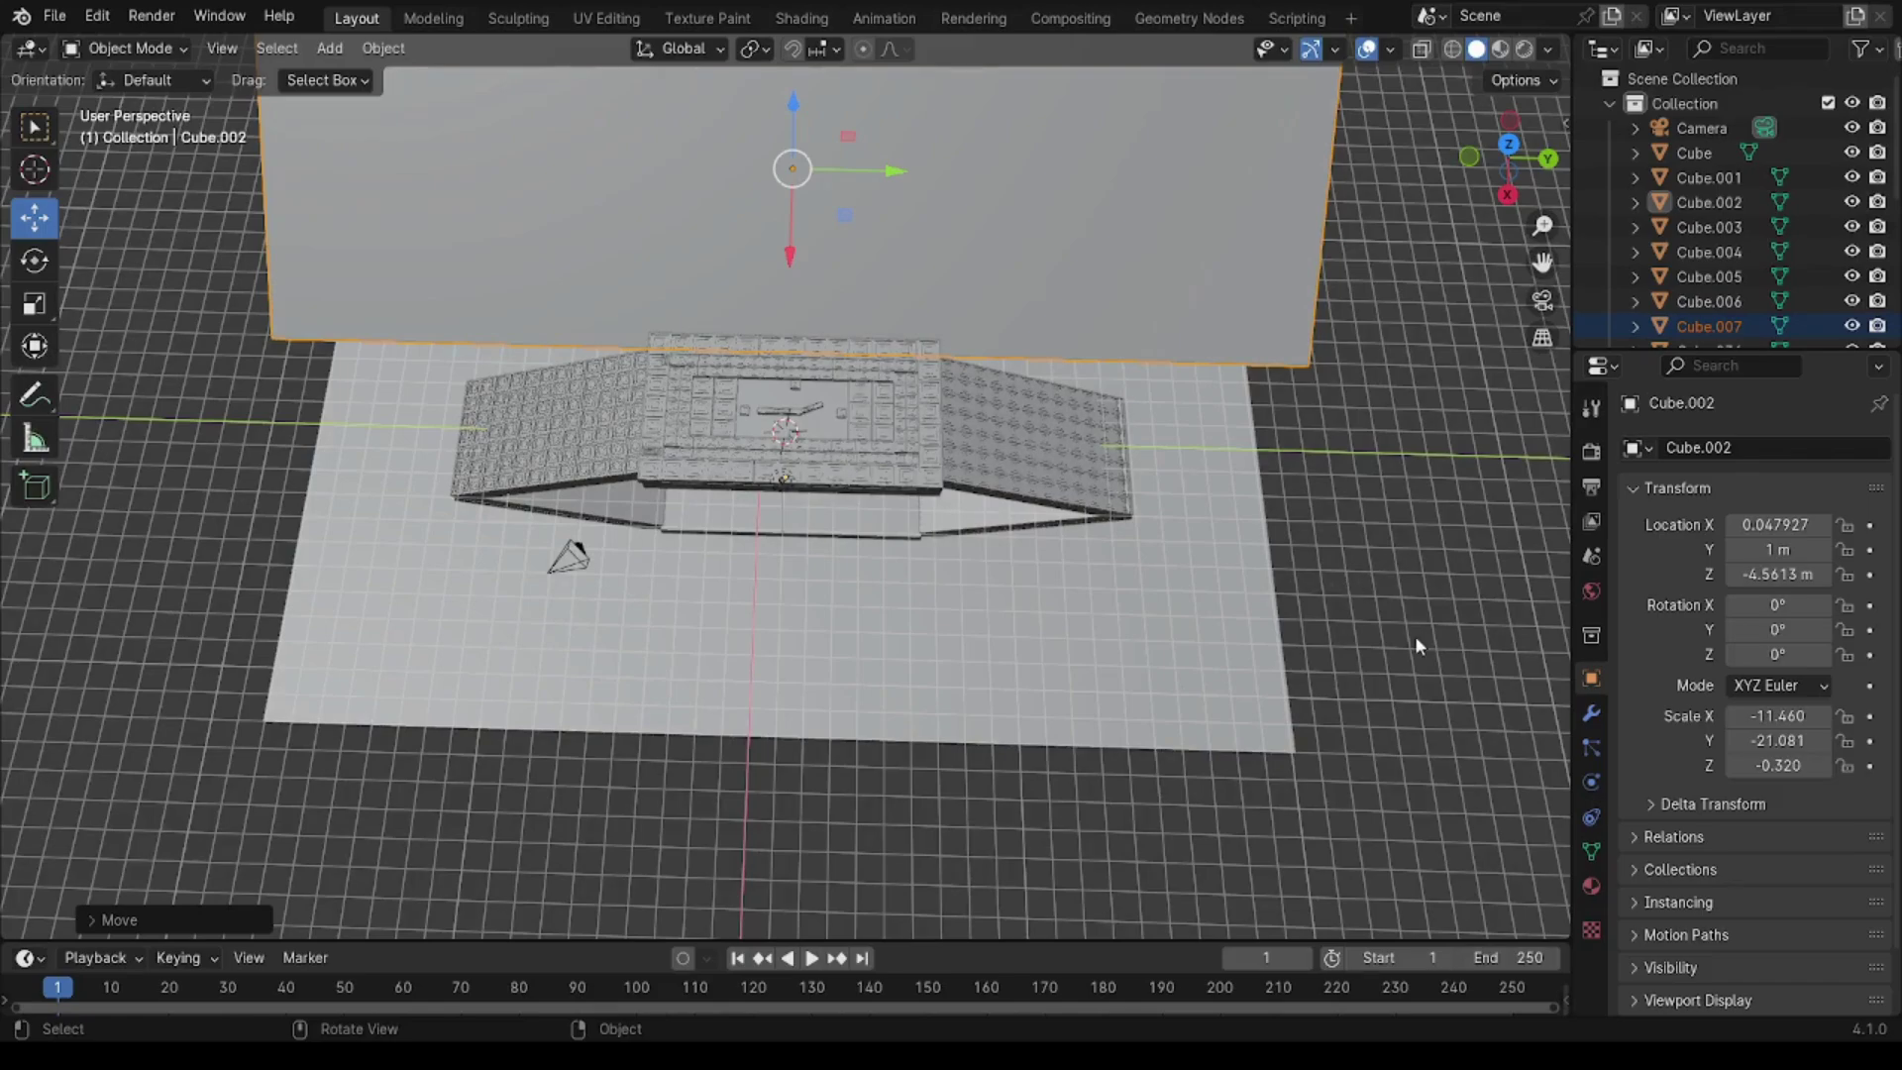
key("s")
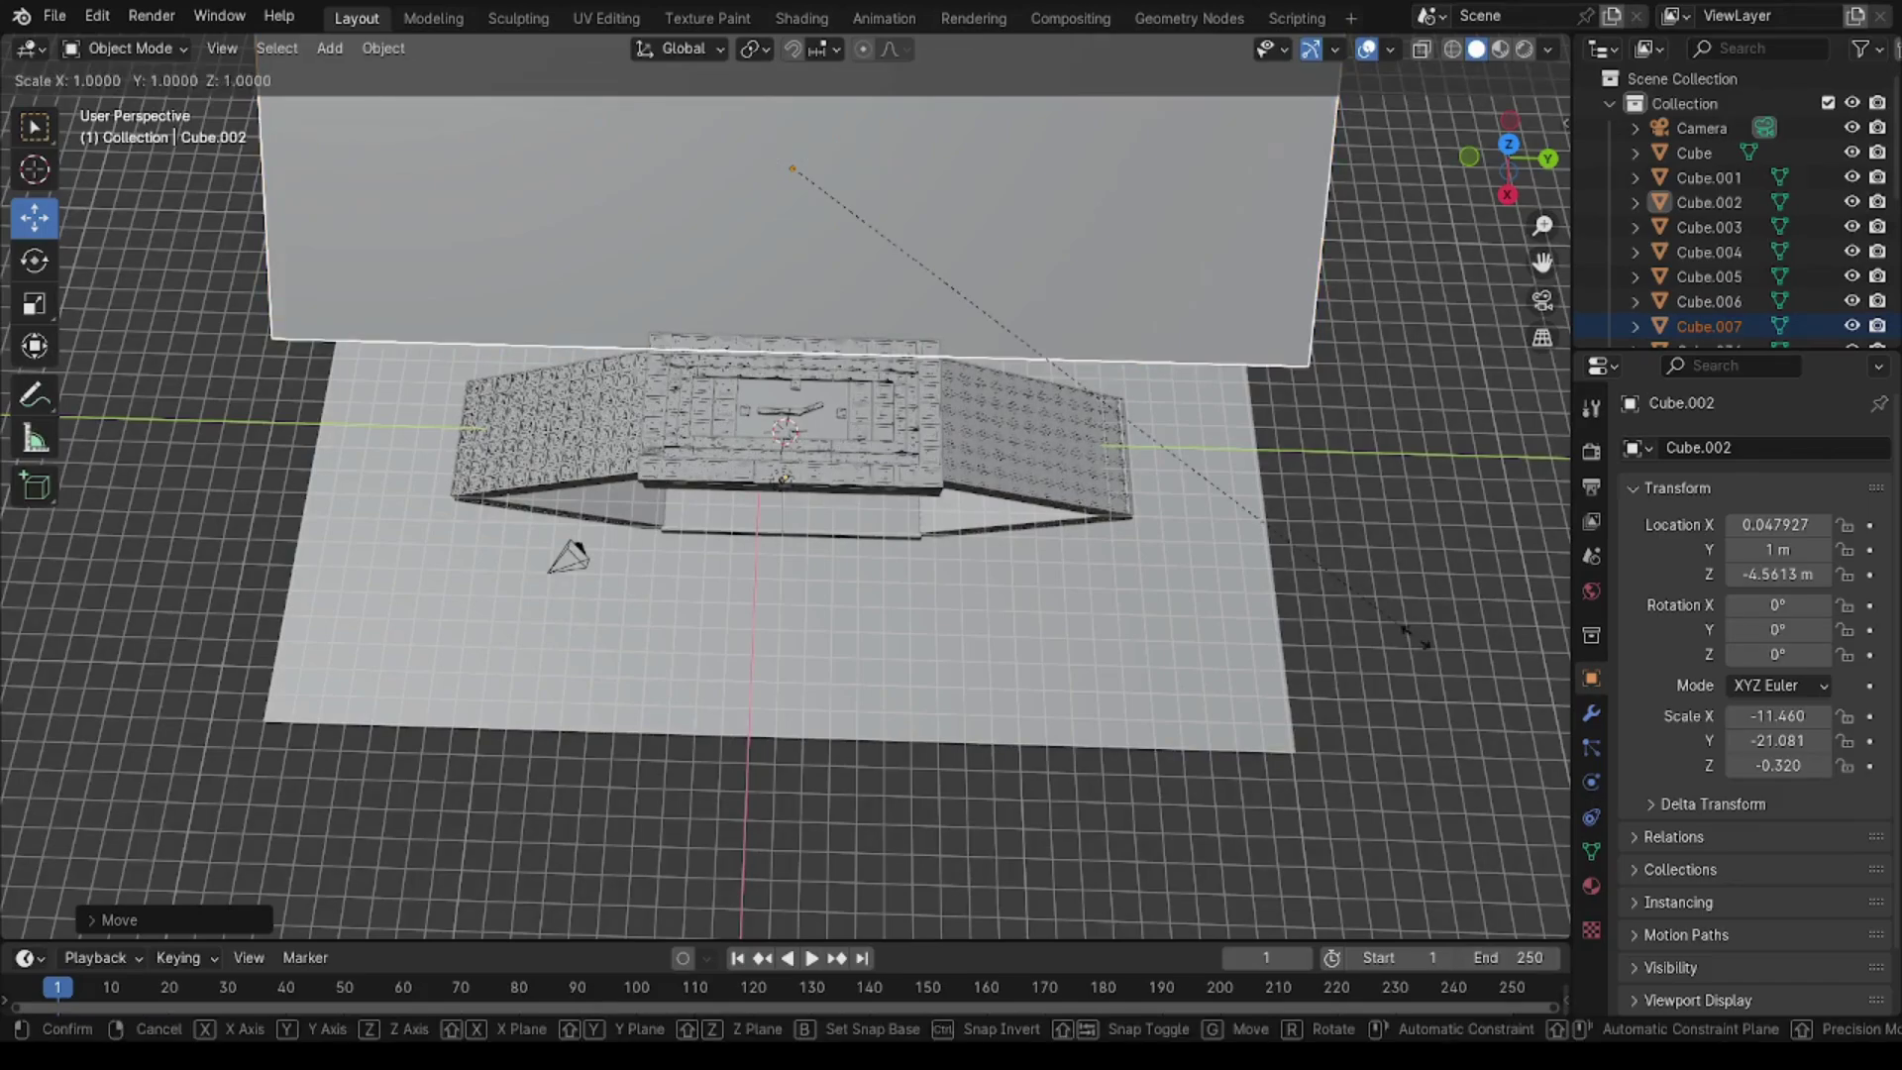
key("y")
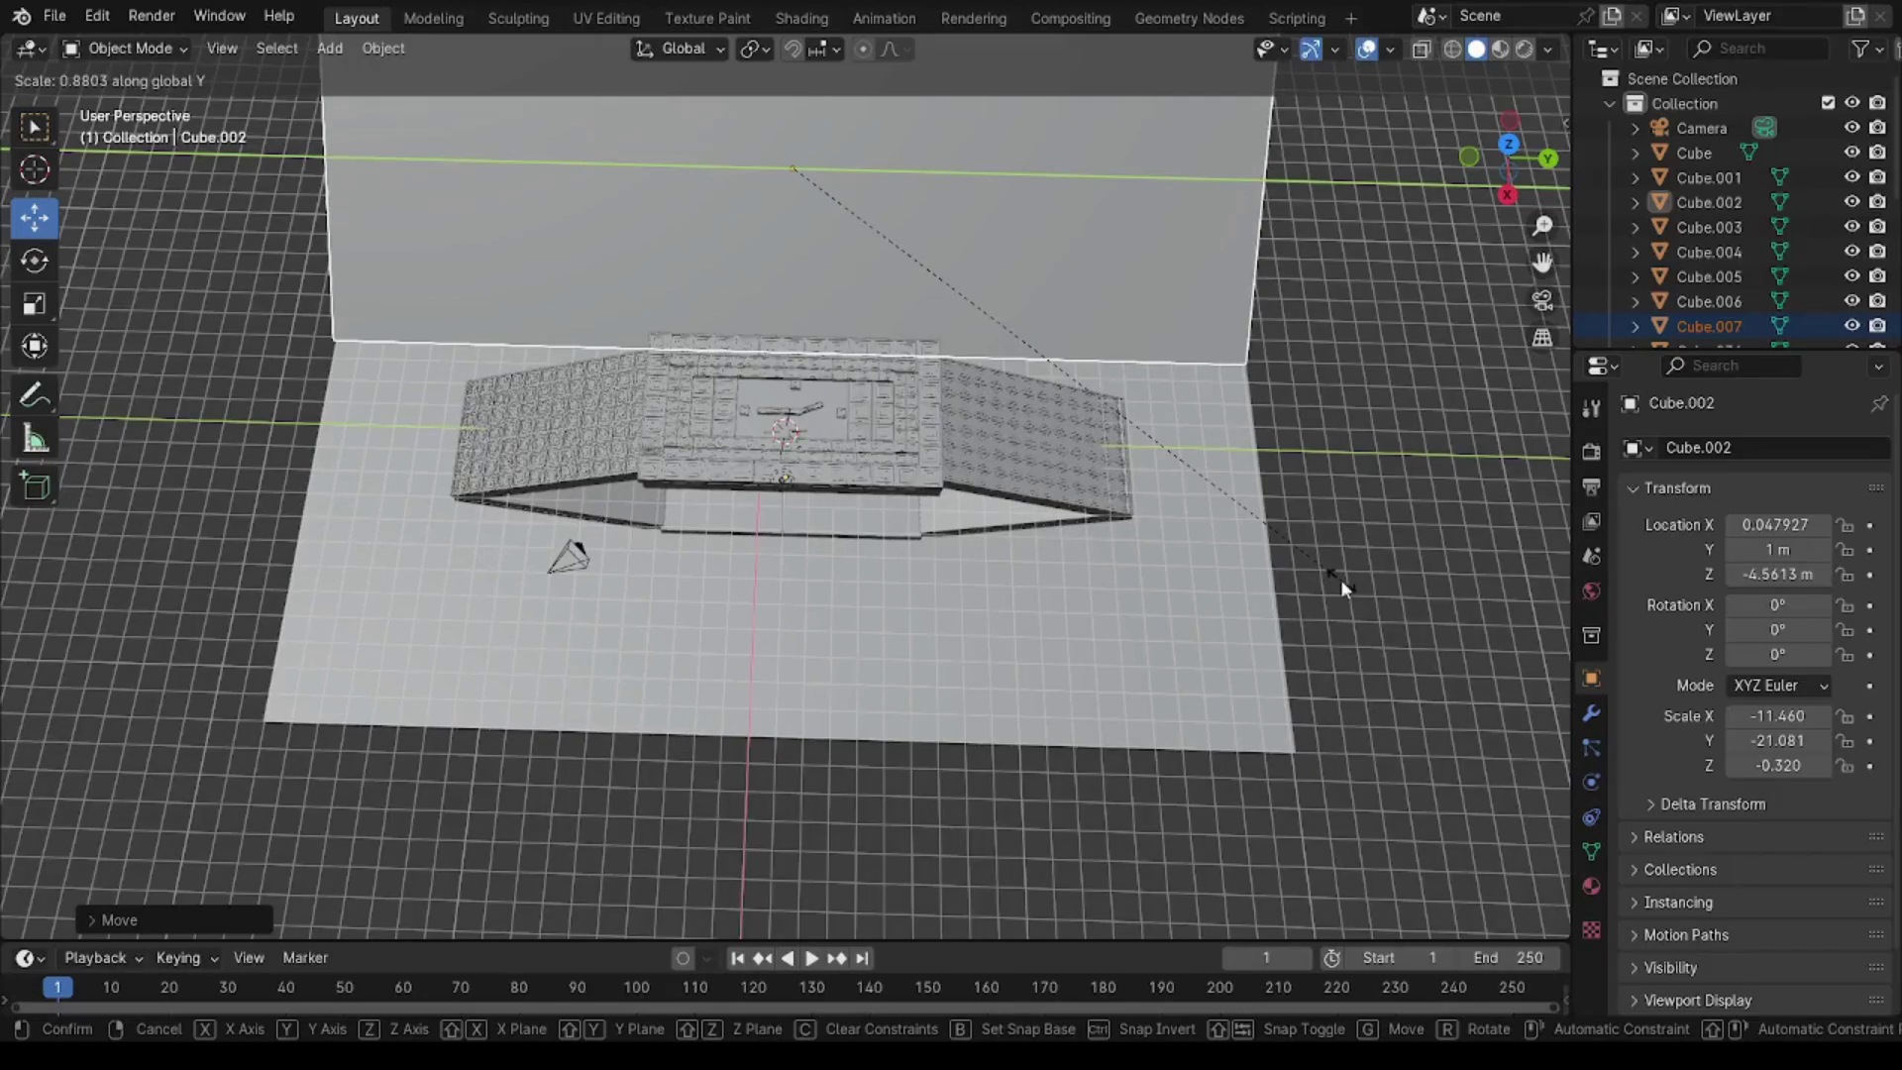
left_click(1341, 580)
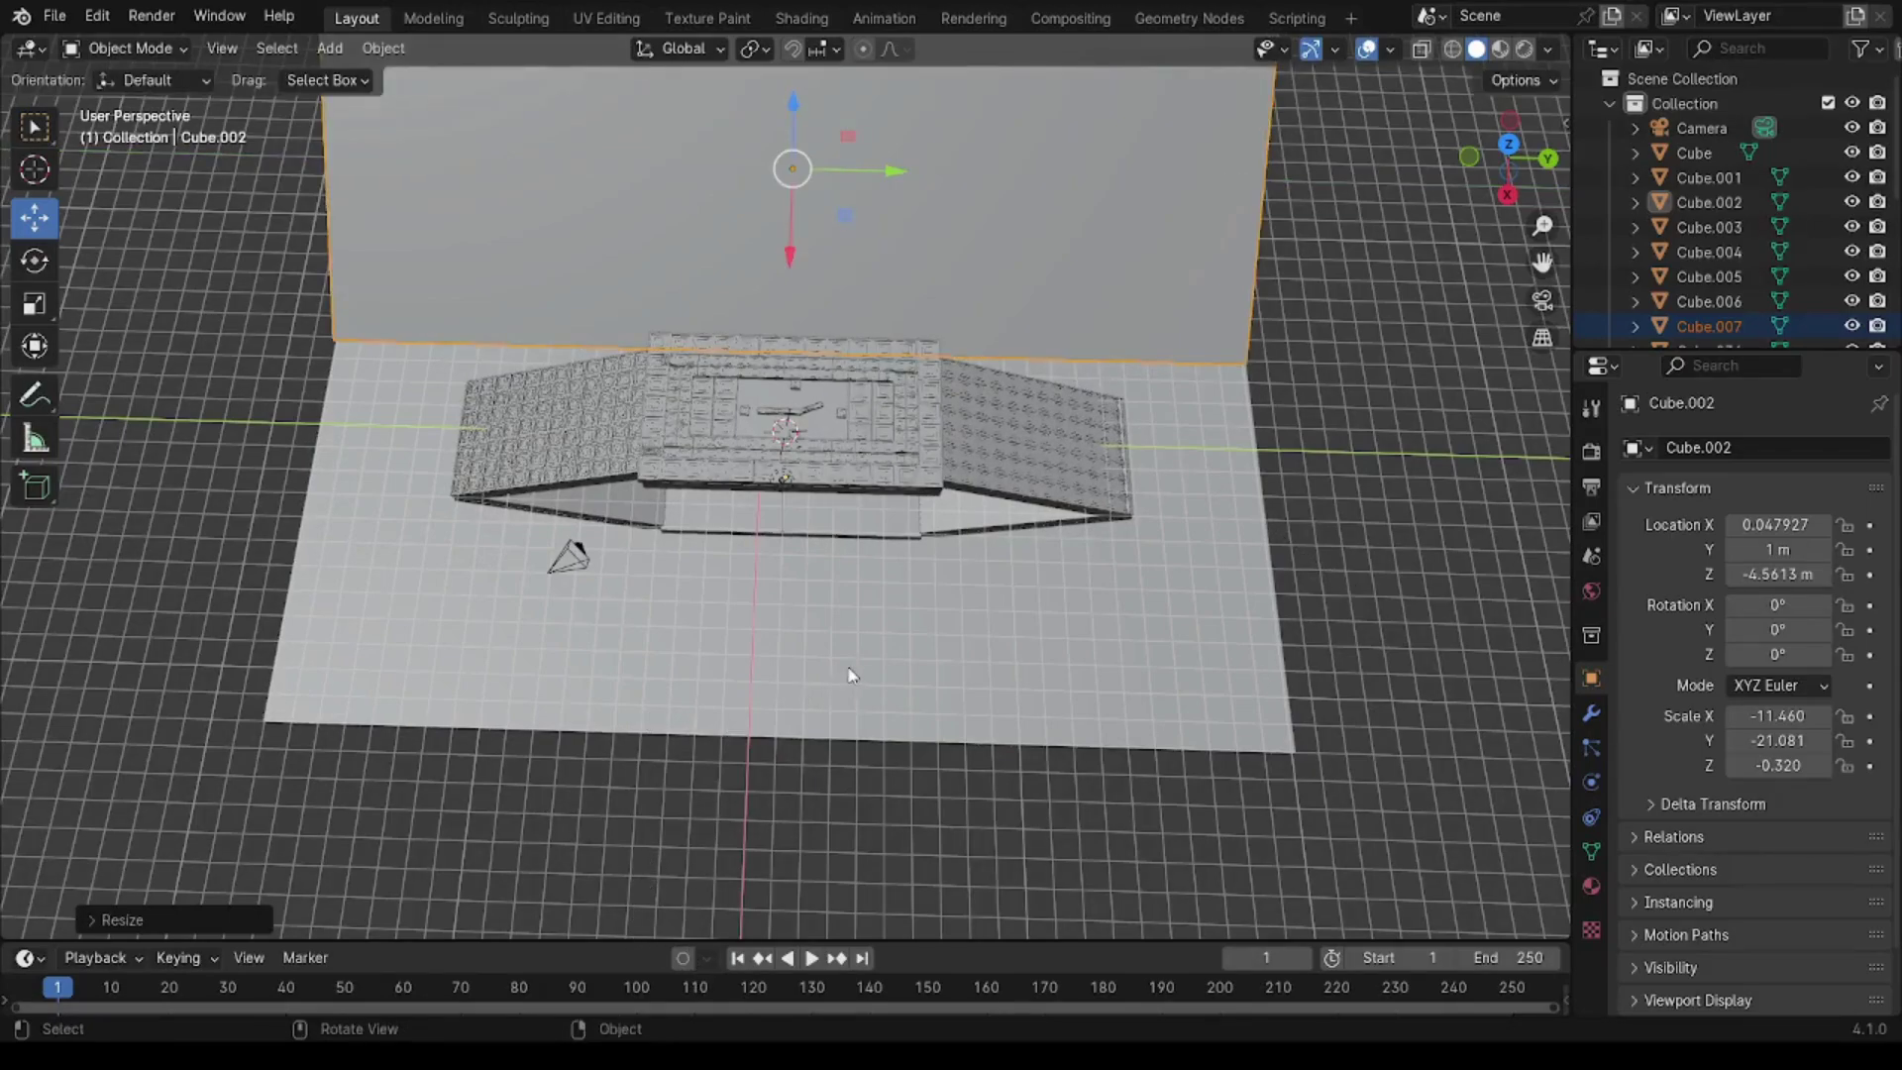
Step: Select the floor, then the backdrop wall, and slide the wall along X
left_click(773, 572)
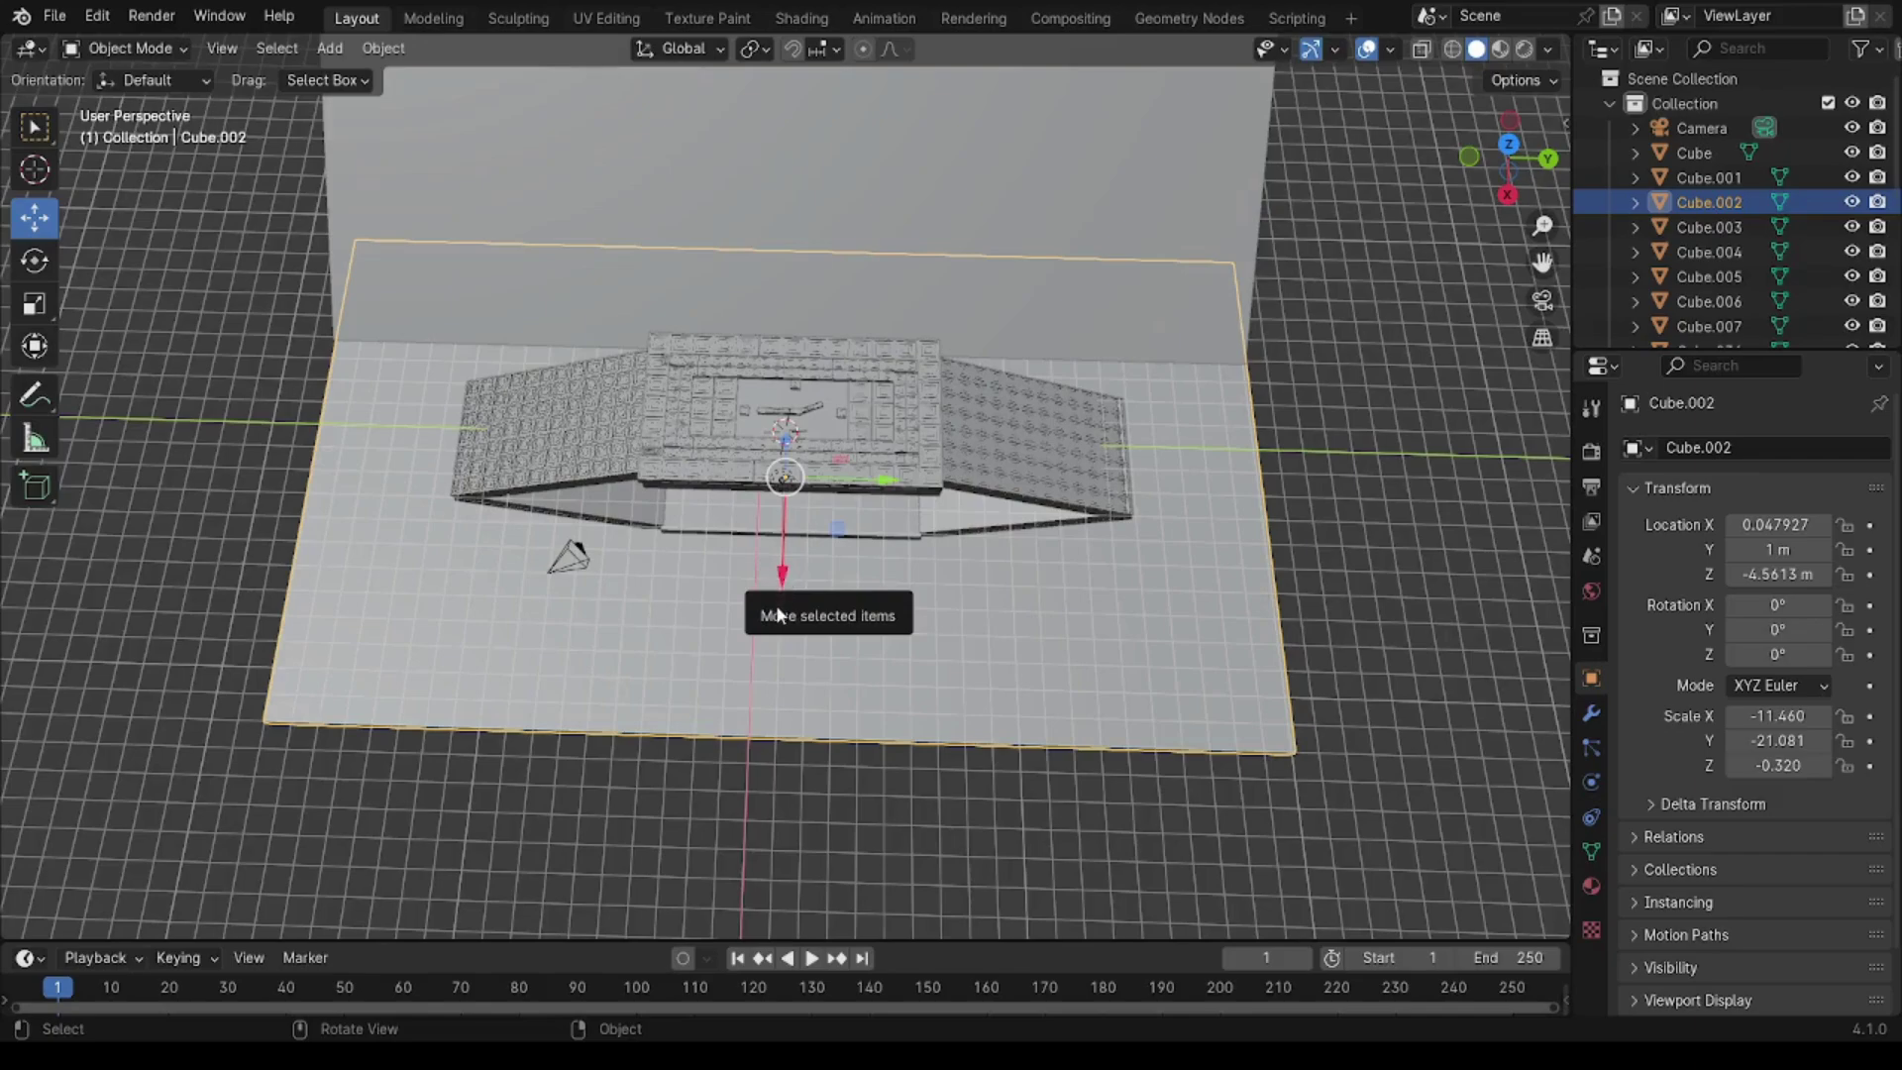
left_click_drag(778, 615, 774, 669)
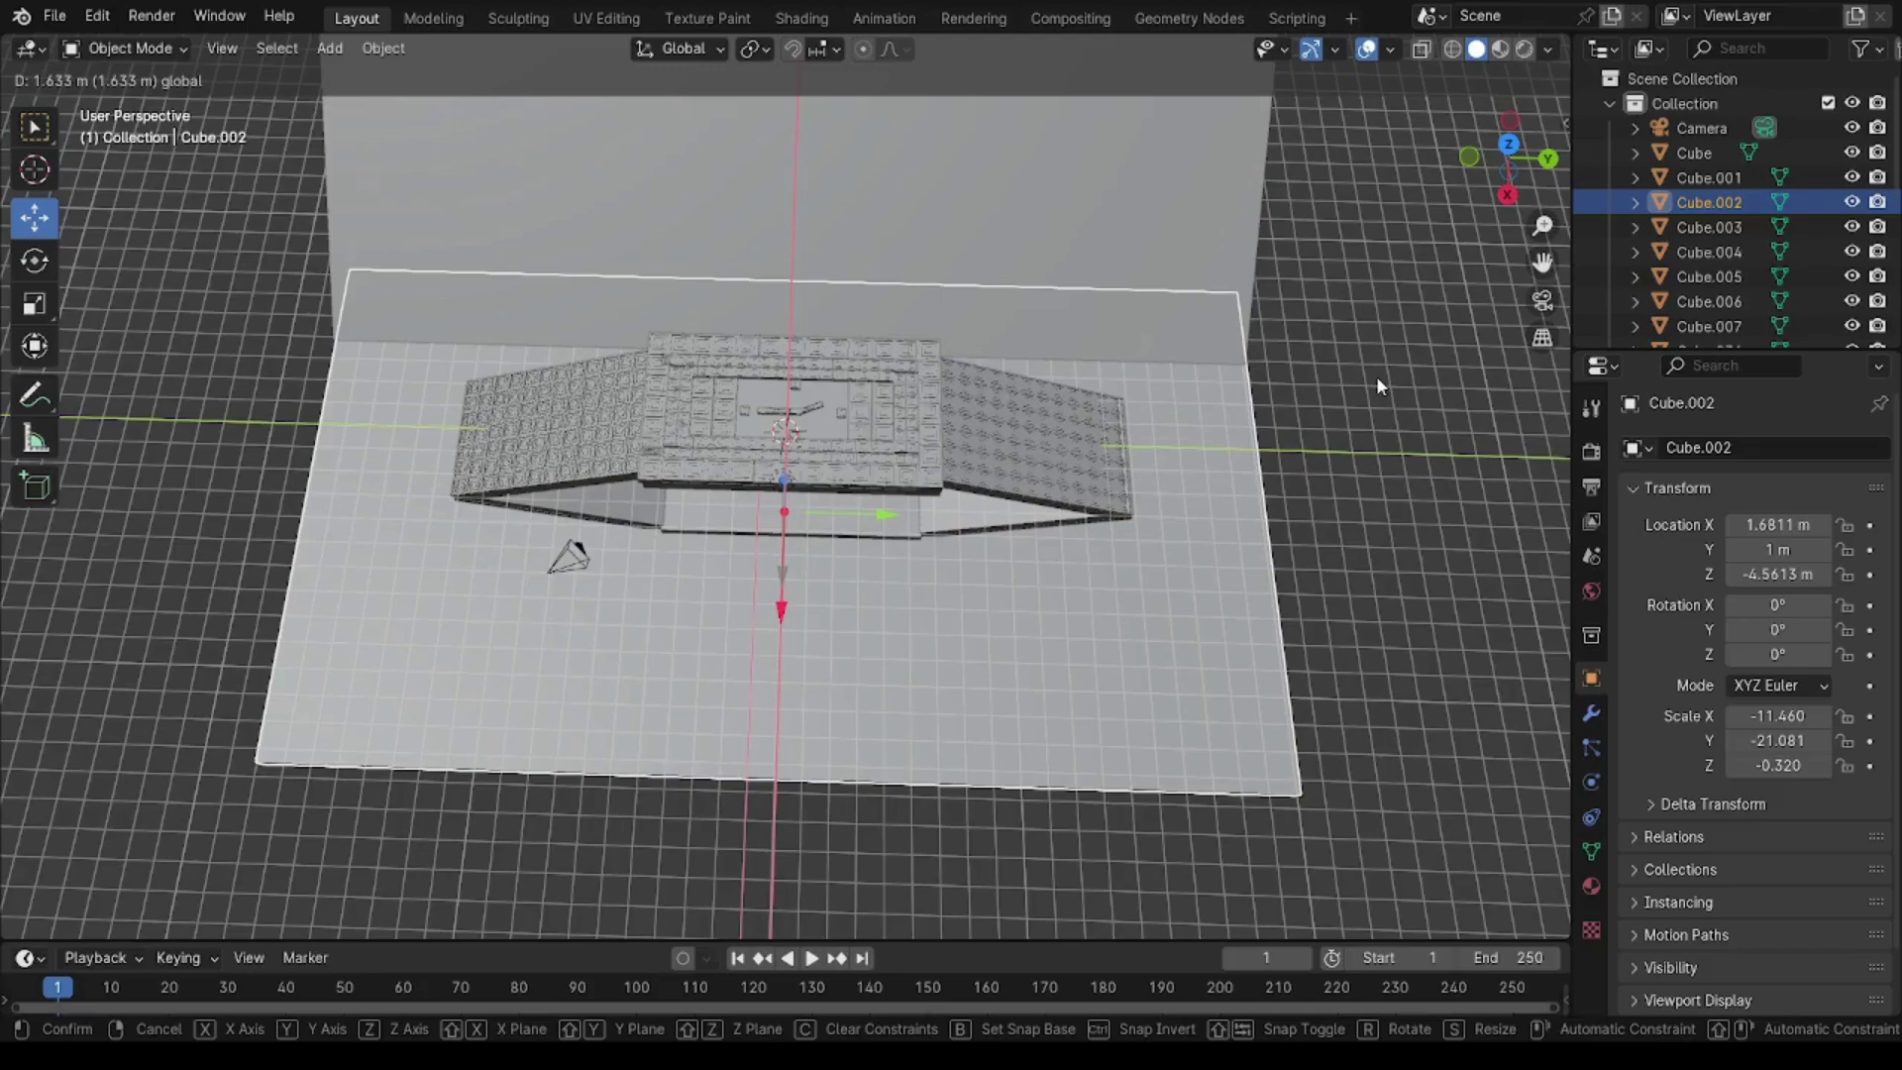
key("Escape")
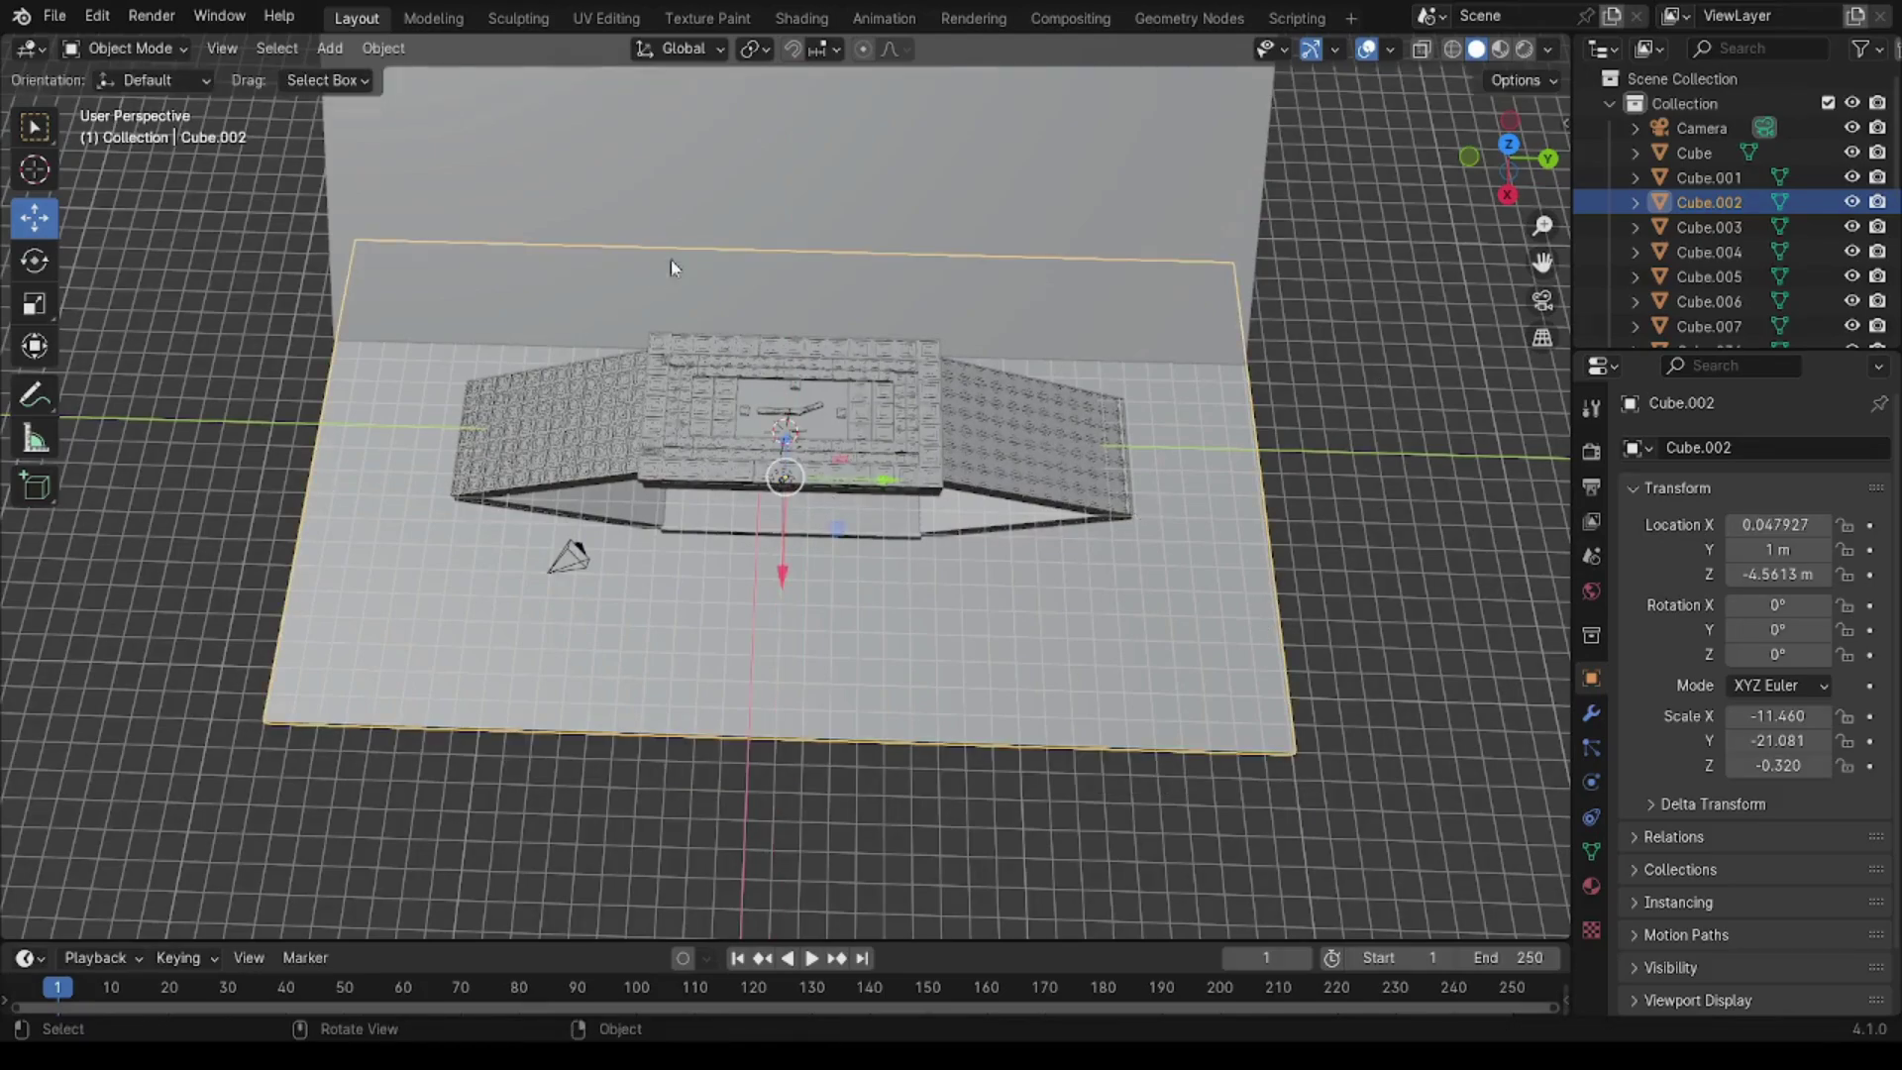
left_click(838, 277)
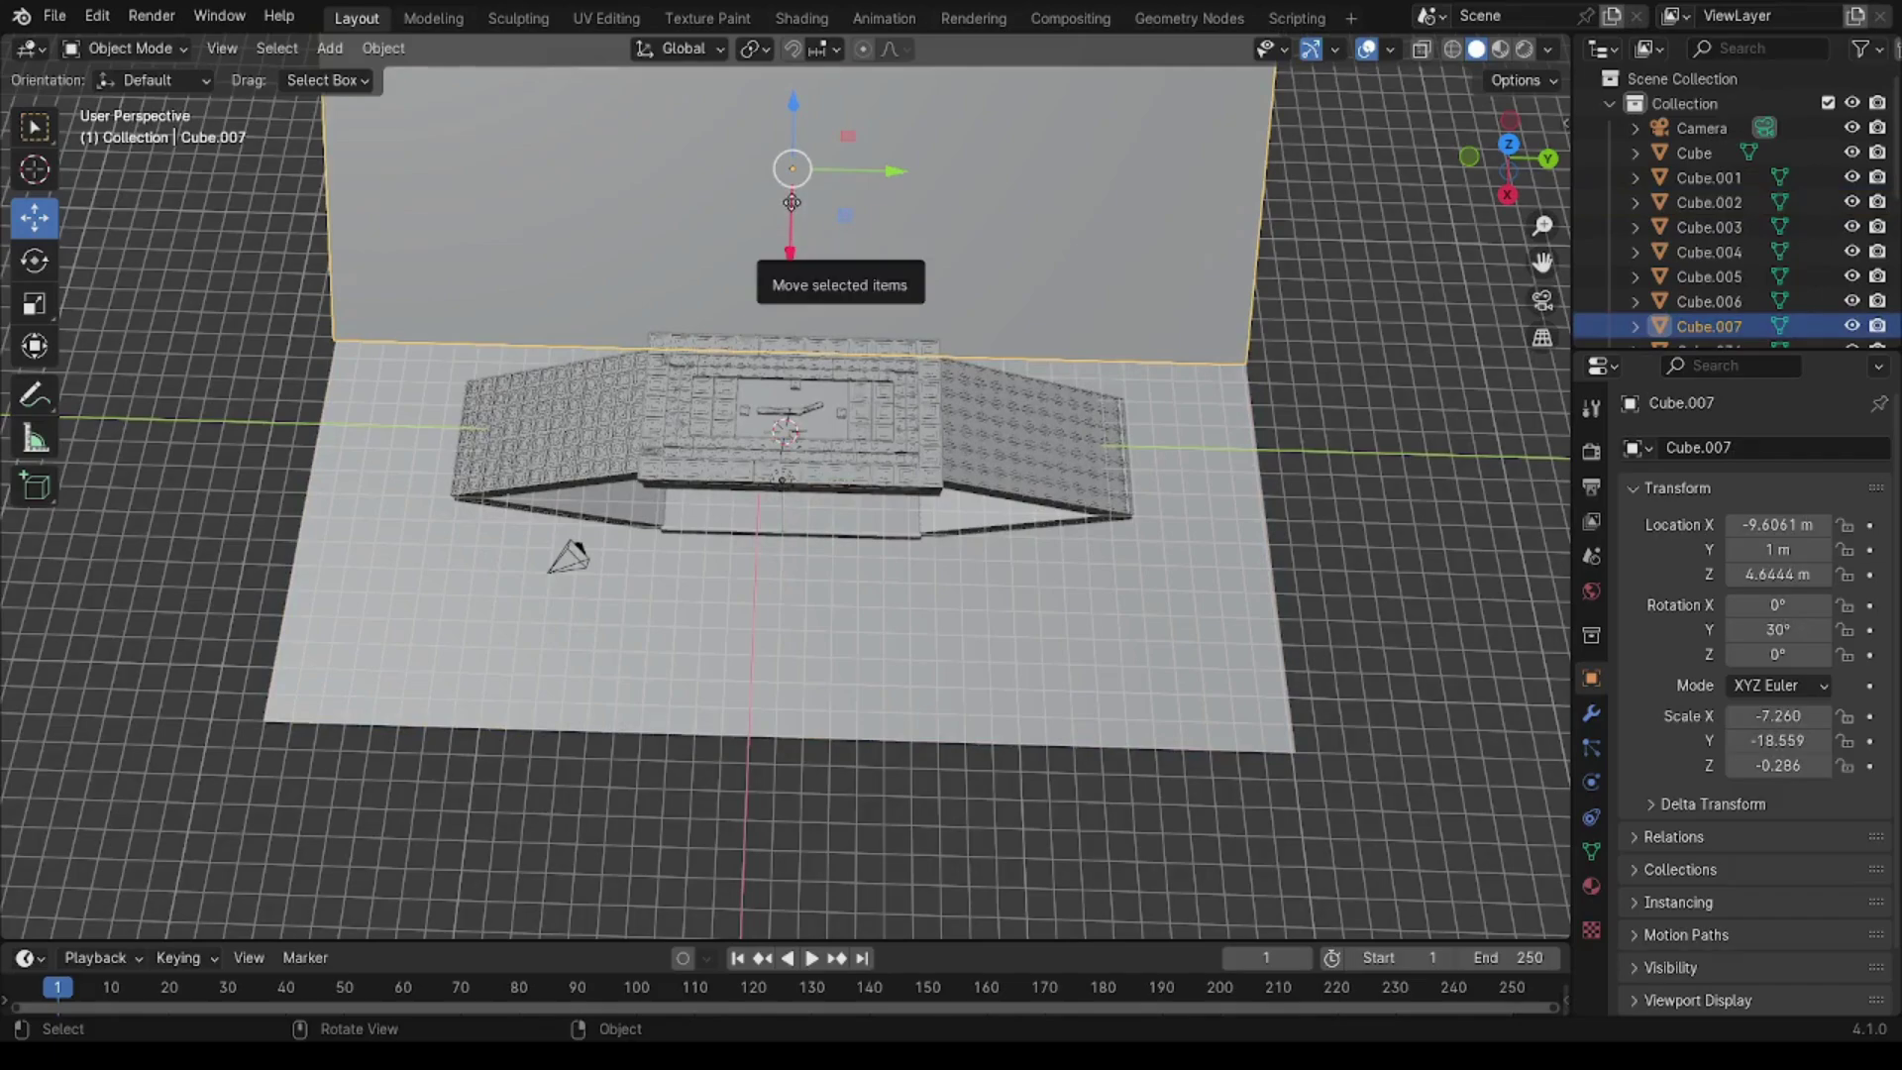
left_click_drag(792, 224, 792, 175)
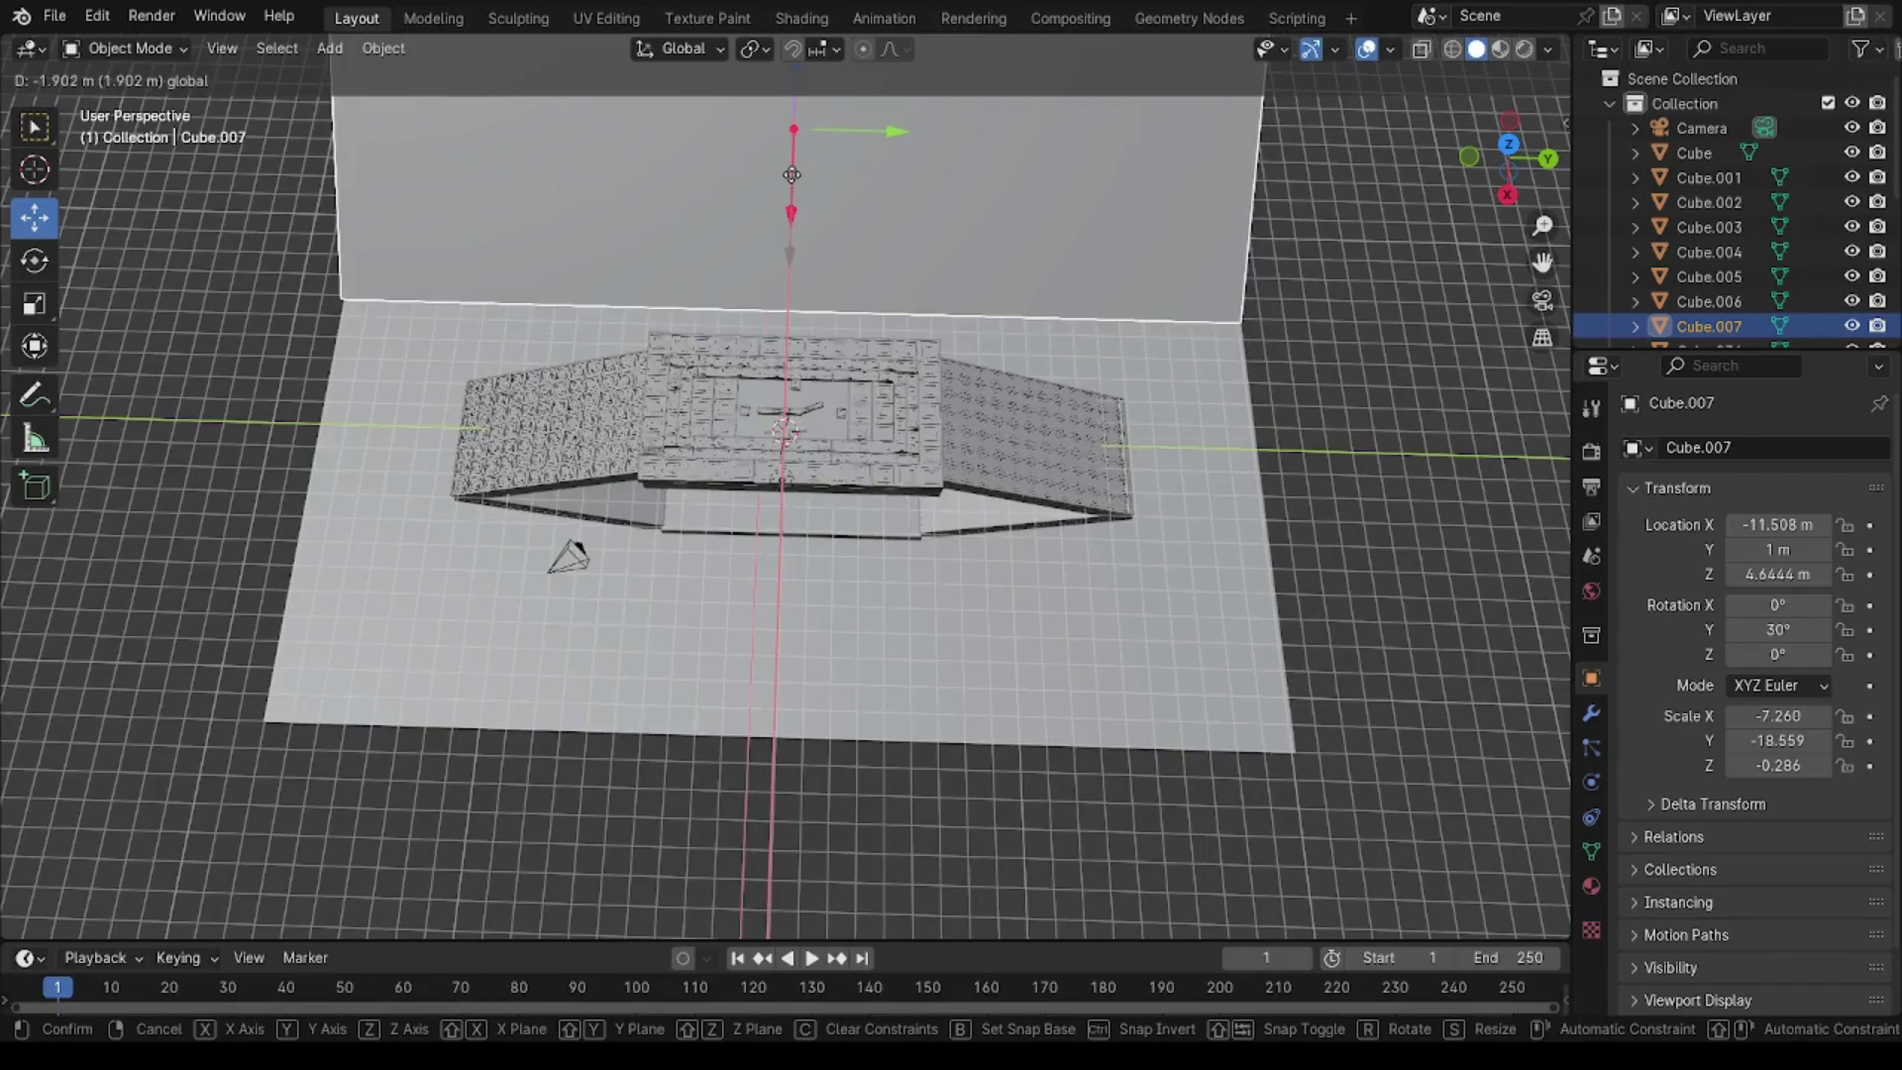
left_click_drag(1374, 310, 1374, 310)
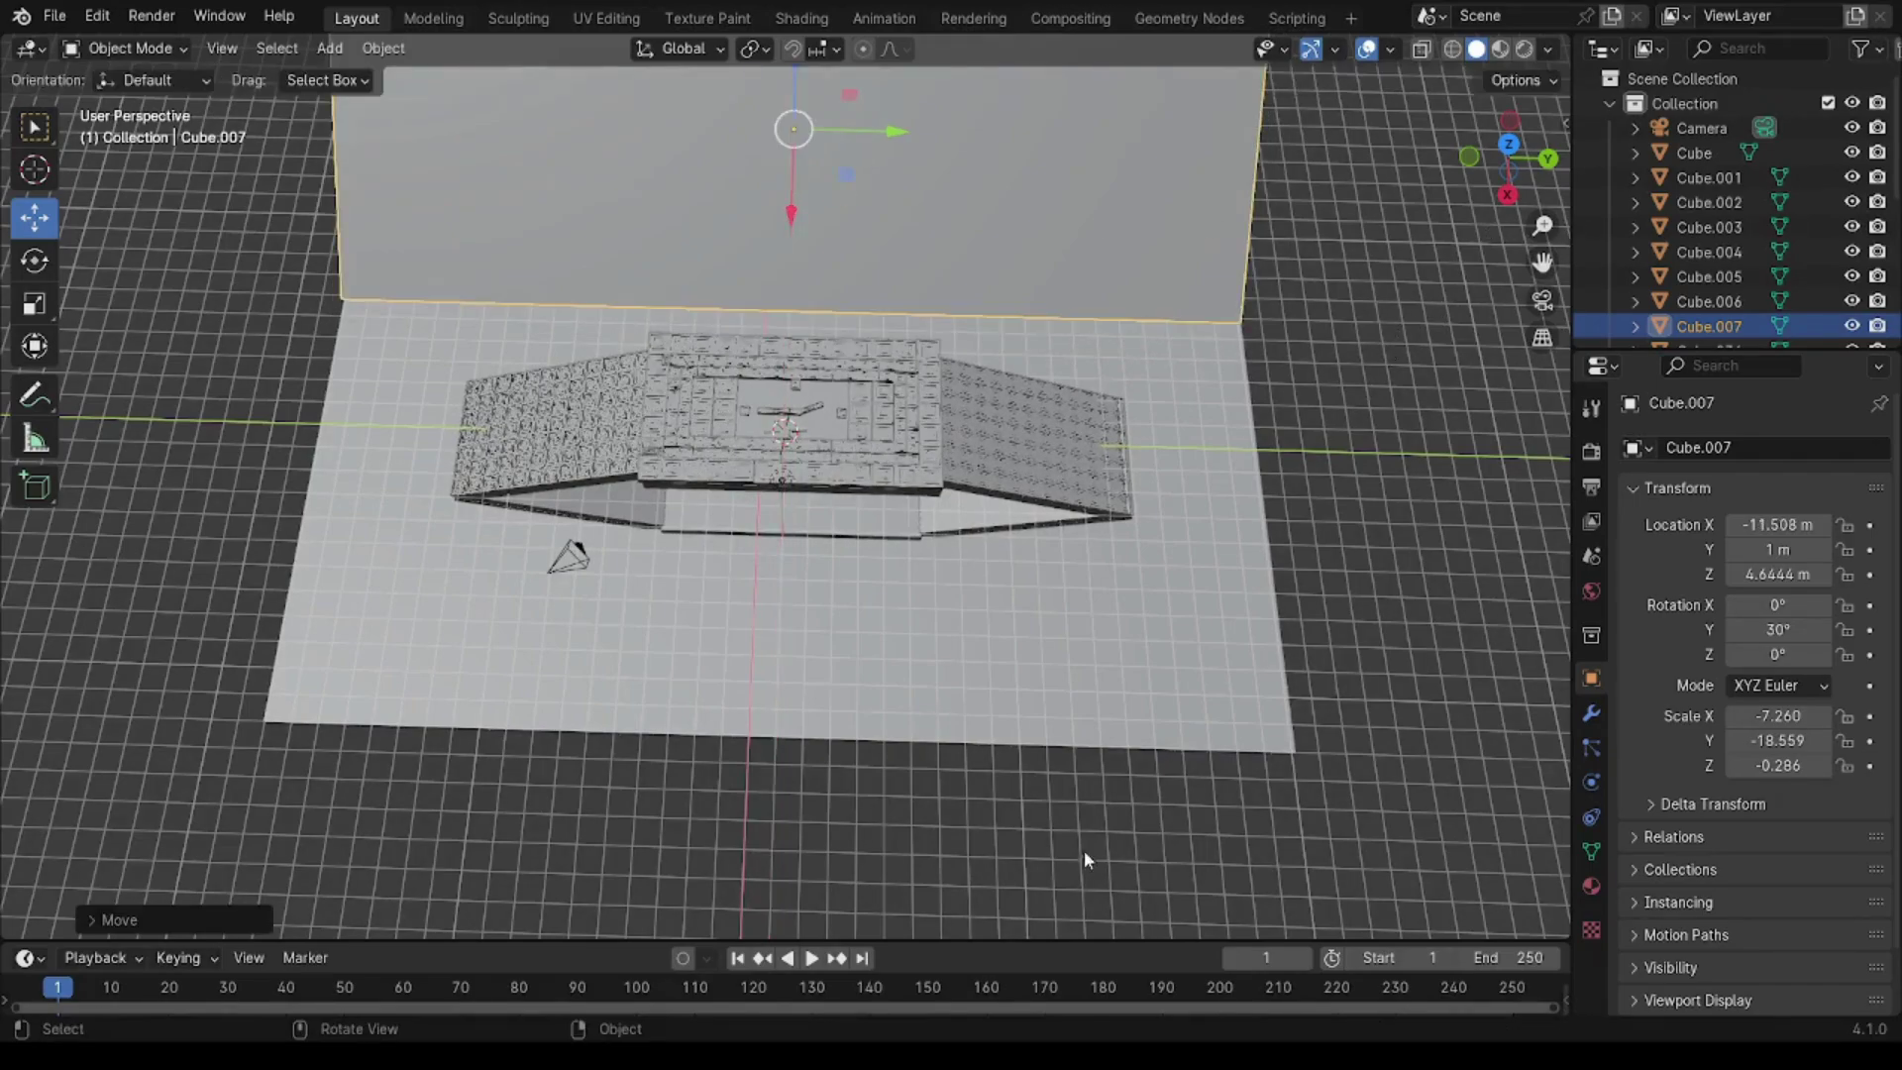
Step: Lower the backdrop wall Cube.007 until its Z location reads 3.5783 m
left_click(1412, 593)
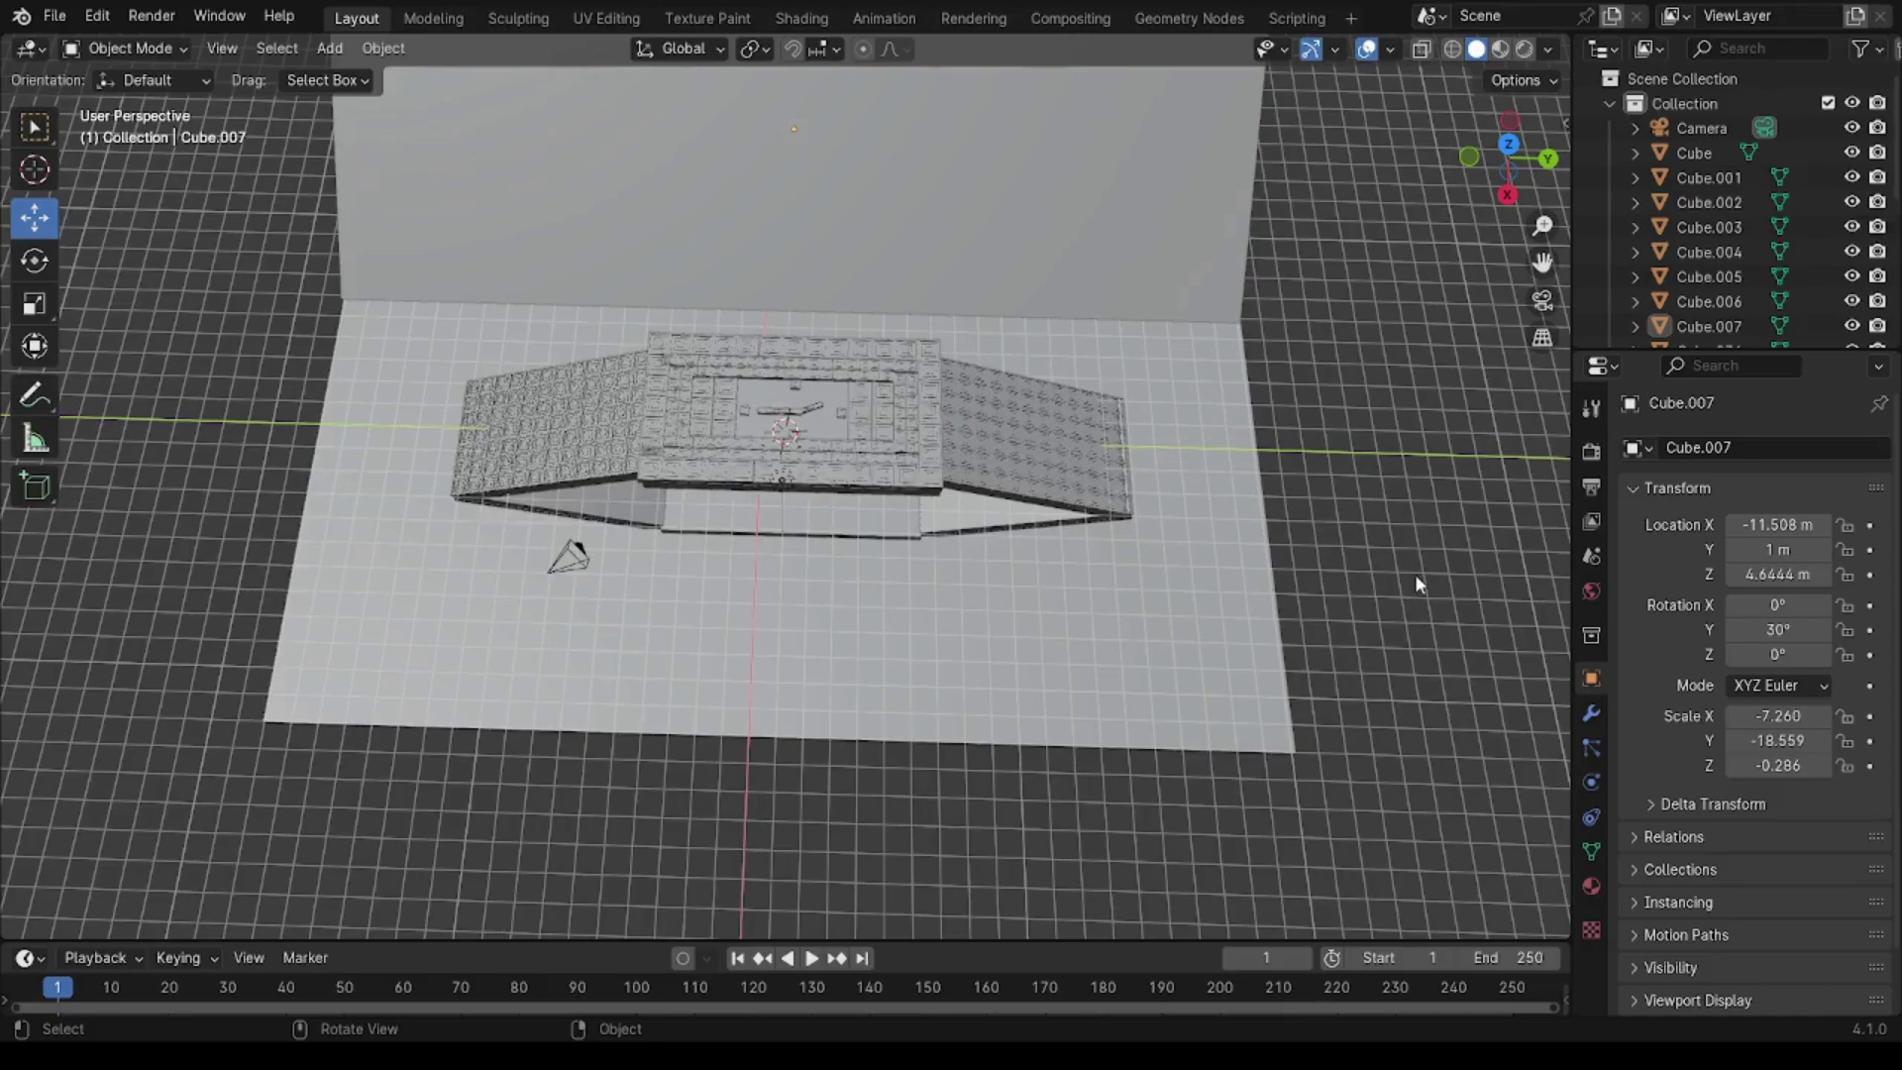
middle_click_drag(1415, 573, 1415, 561)
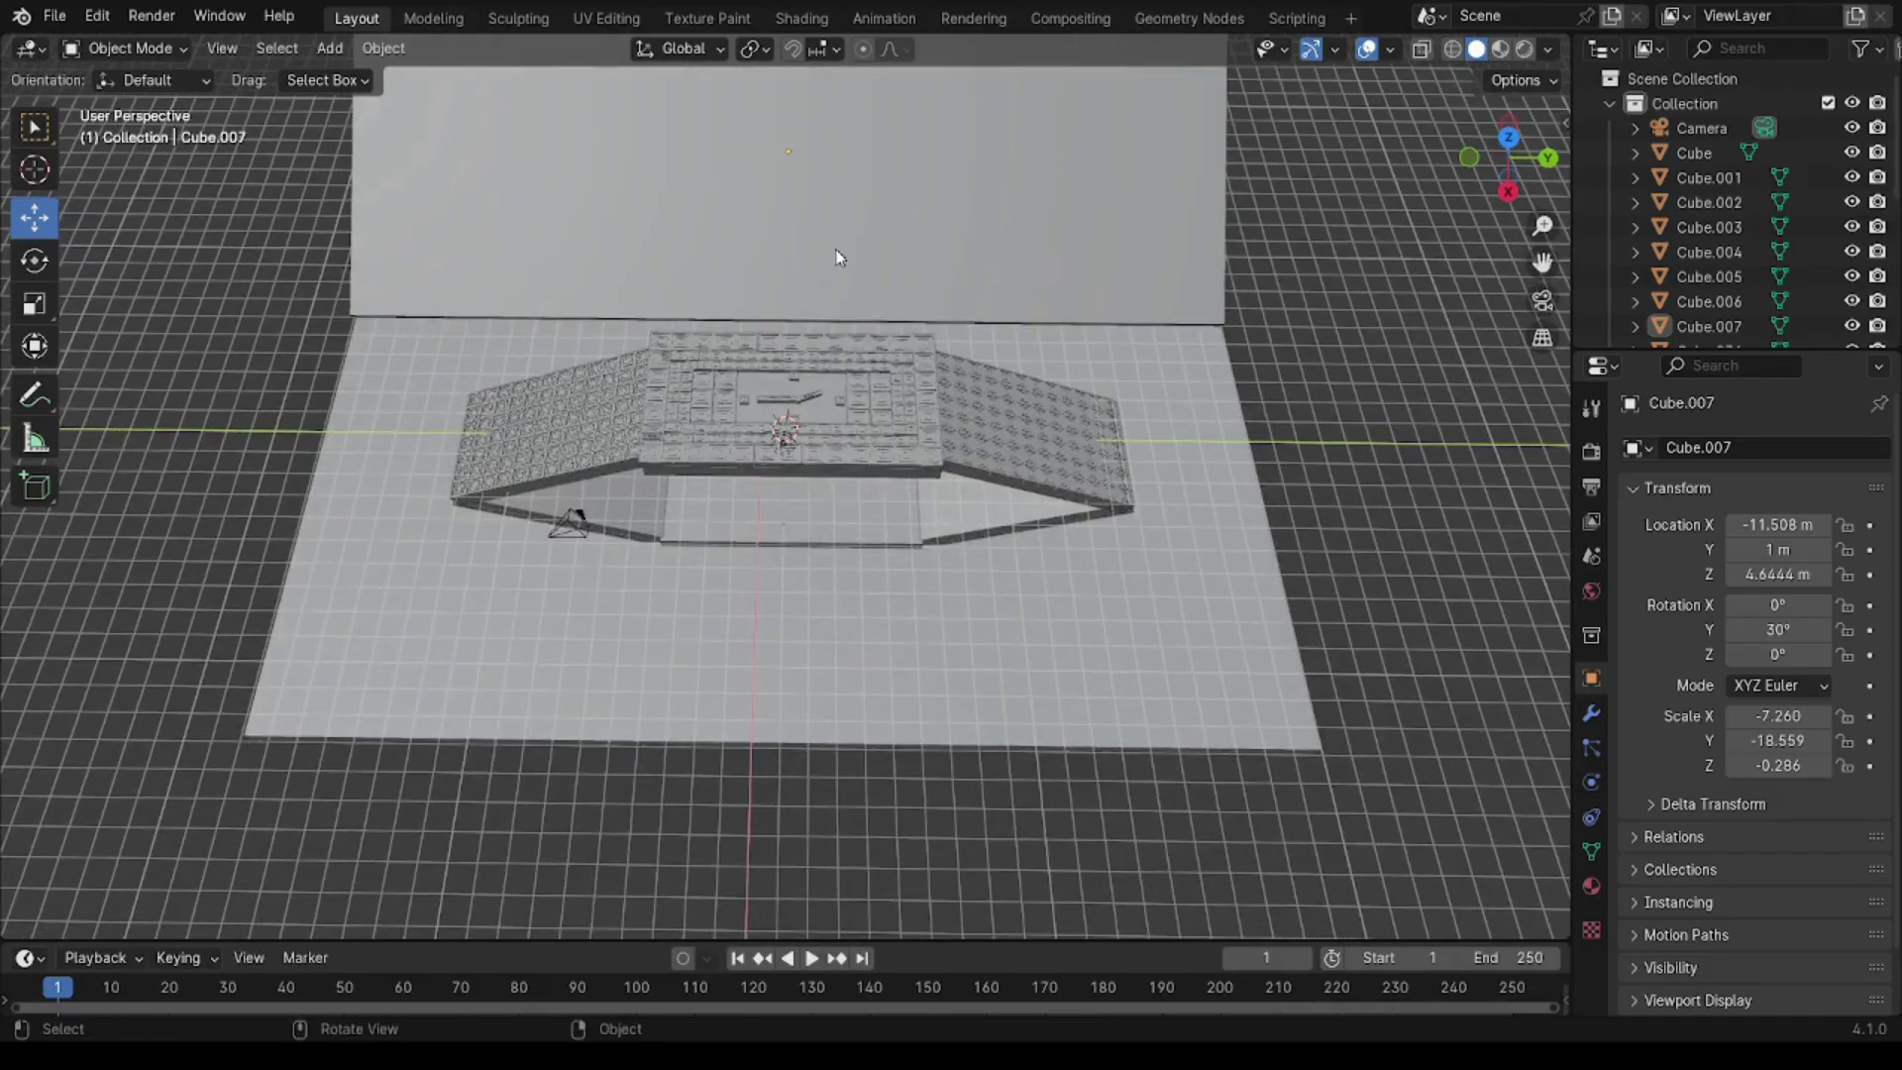
left_click(823, 254)
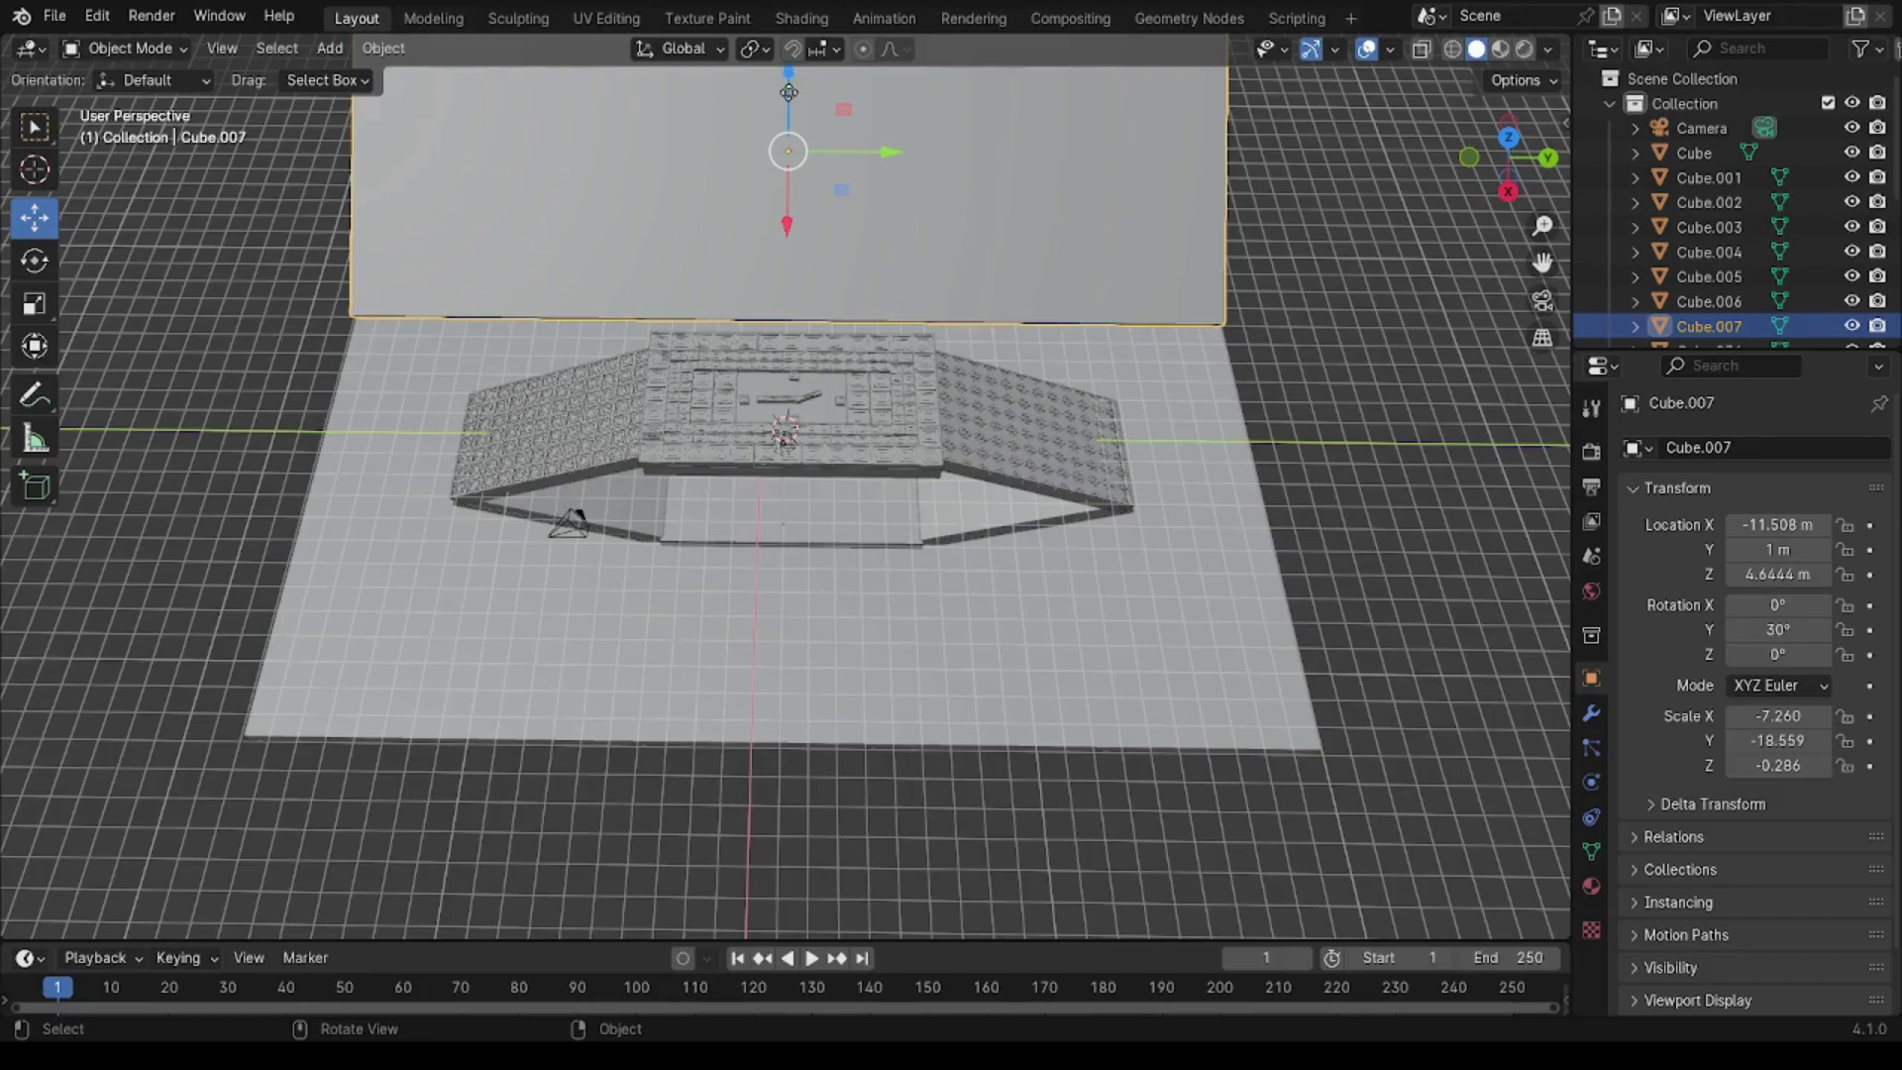
left_click_drag(791, 80, 1266, 218)
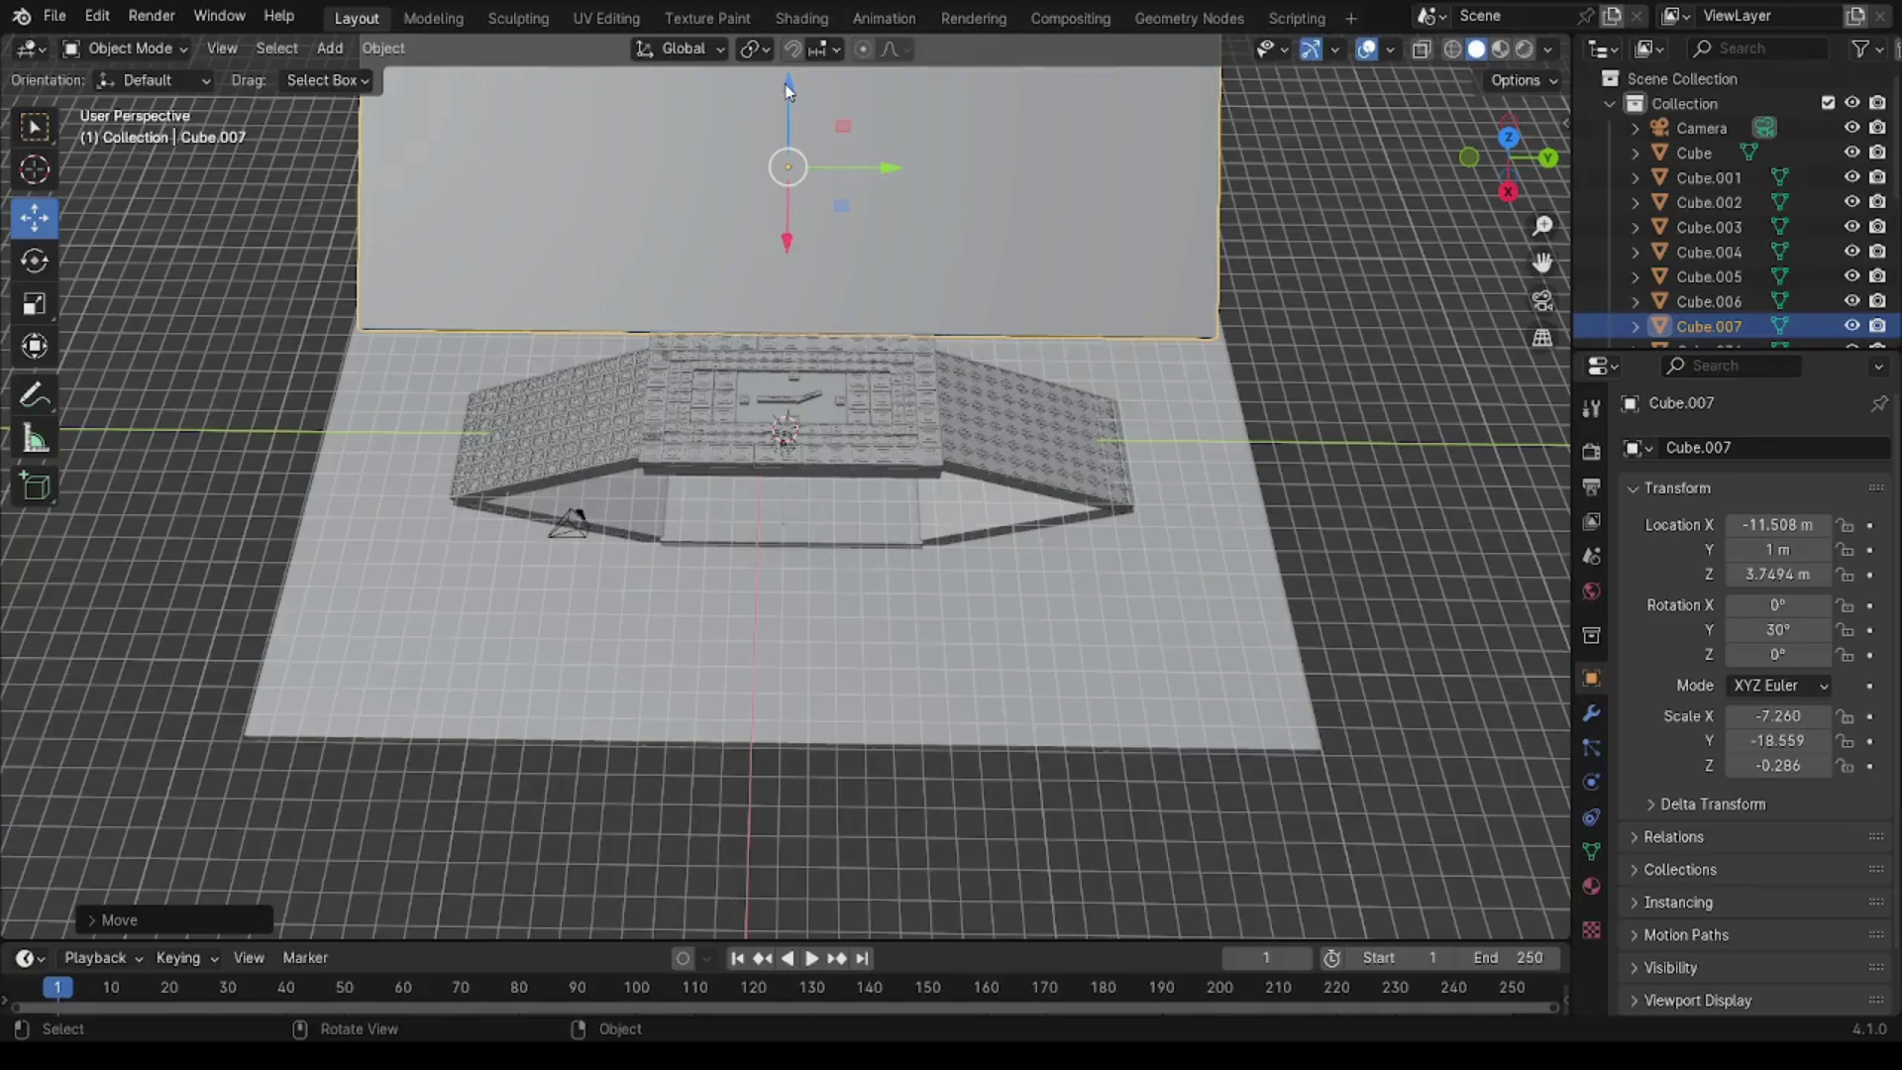
left_click_drag(789, 103, 790, 139)
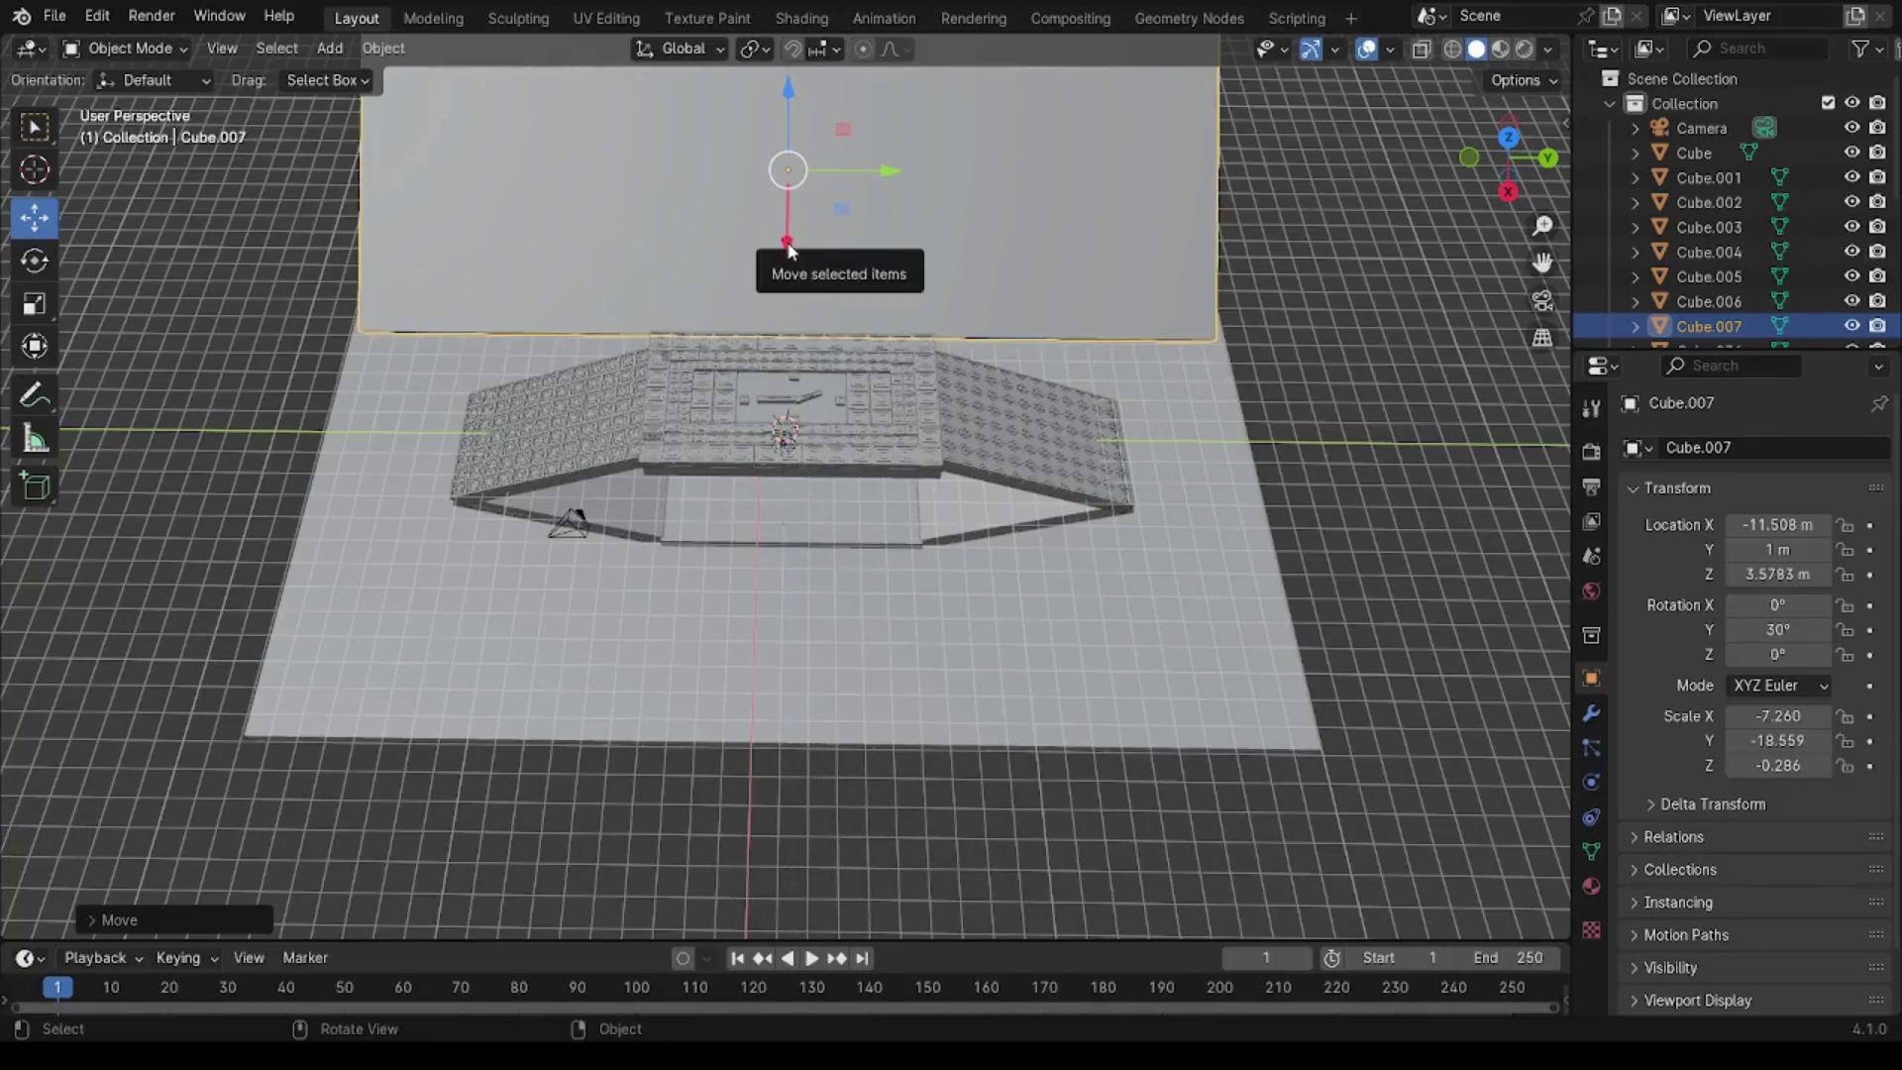
Step: Scale Cube.007 along Y to -17.539, then switch to the Shading workspace
left_click(1418, 426)
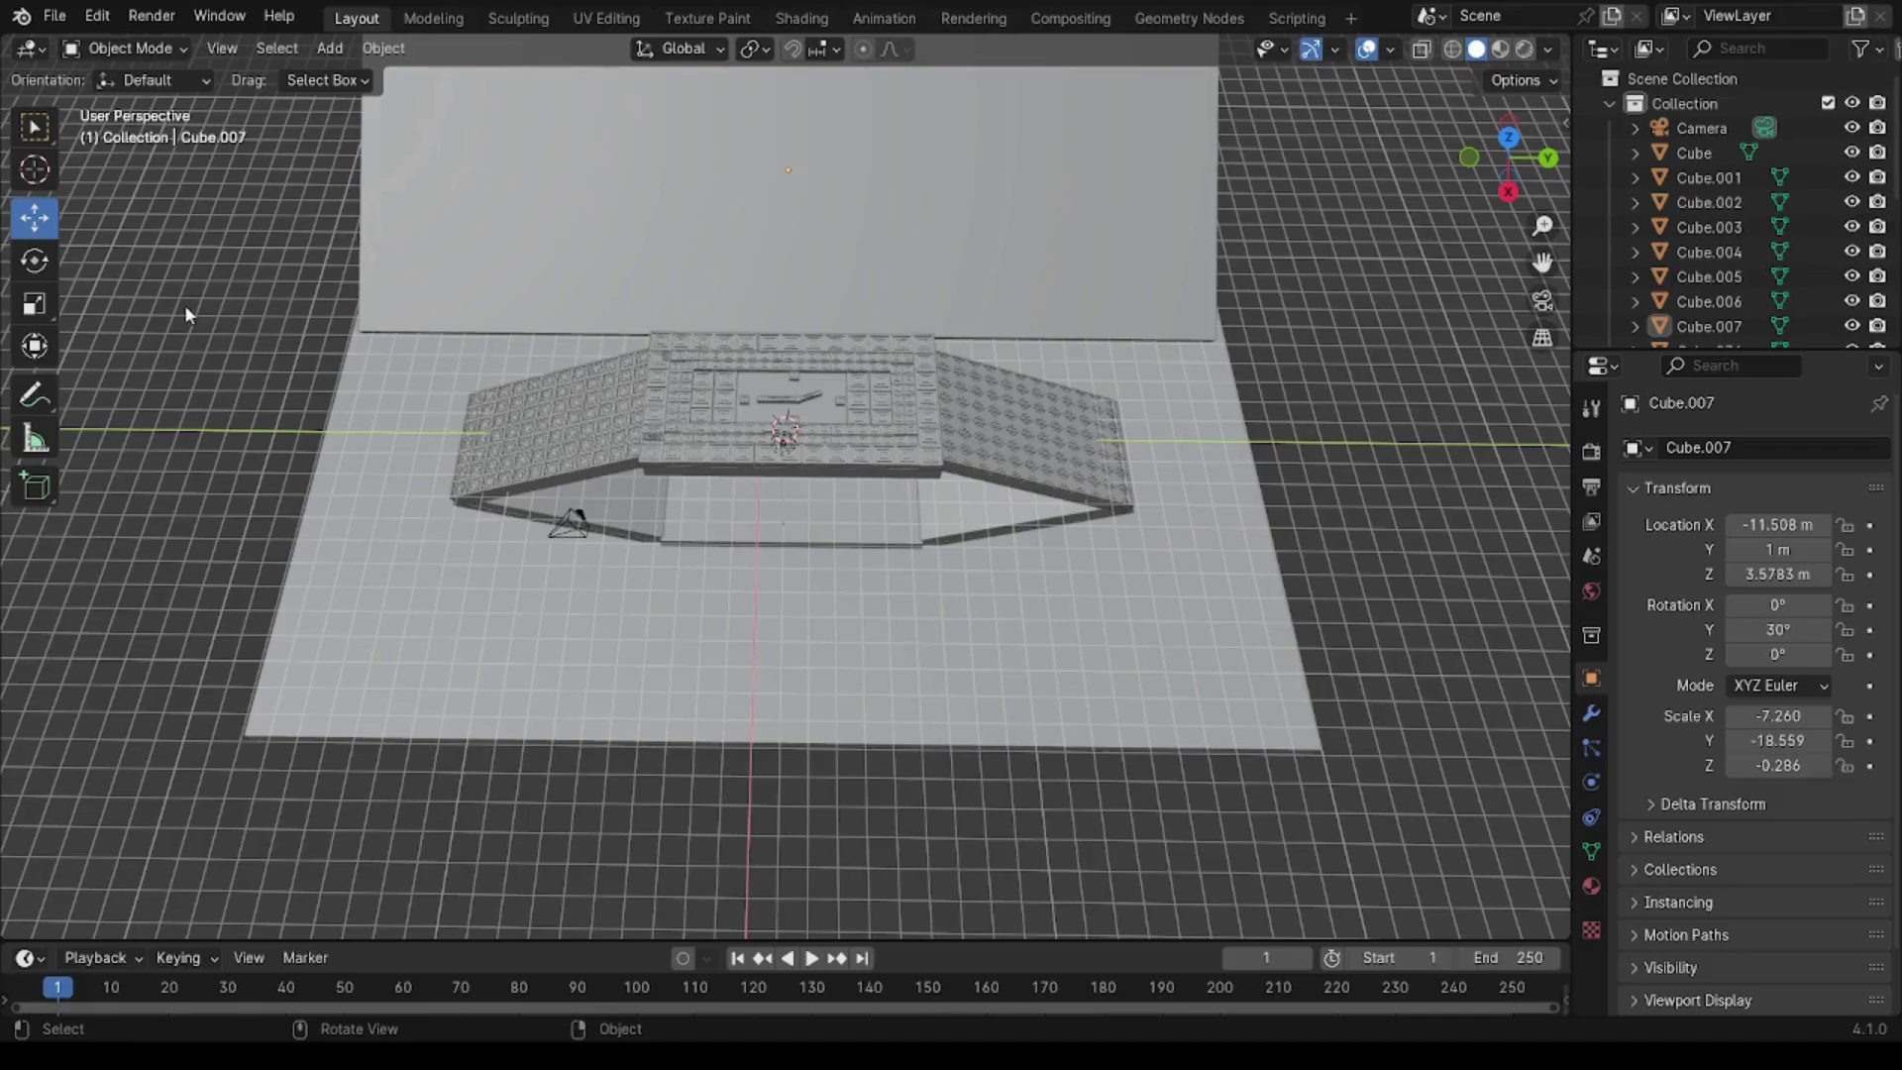
left_click(803, 20)
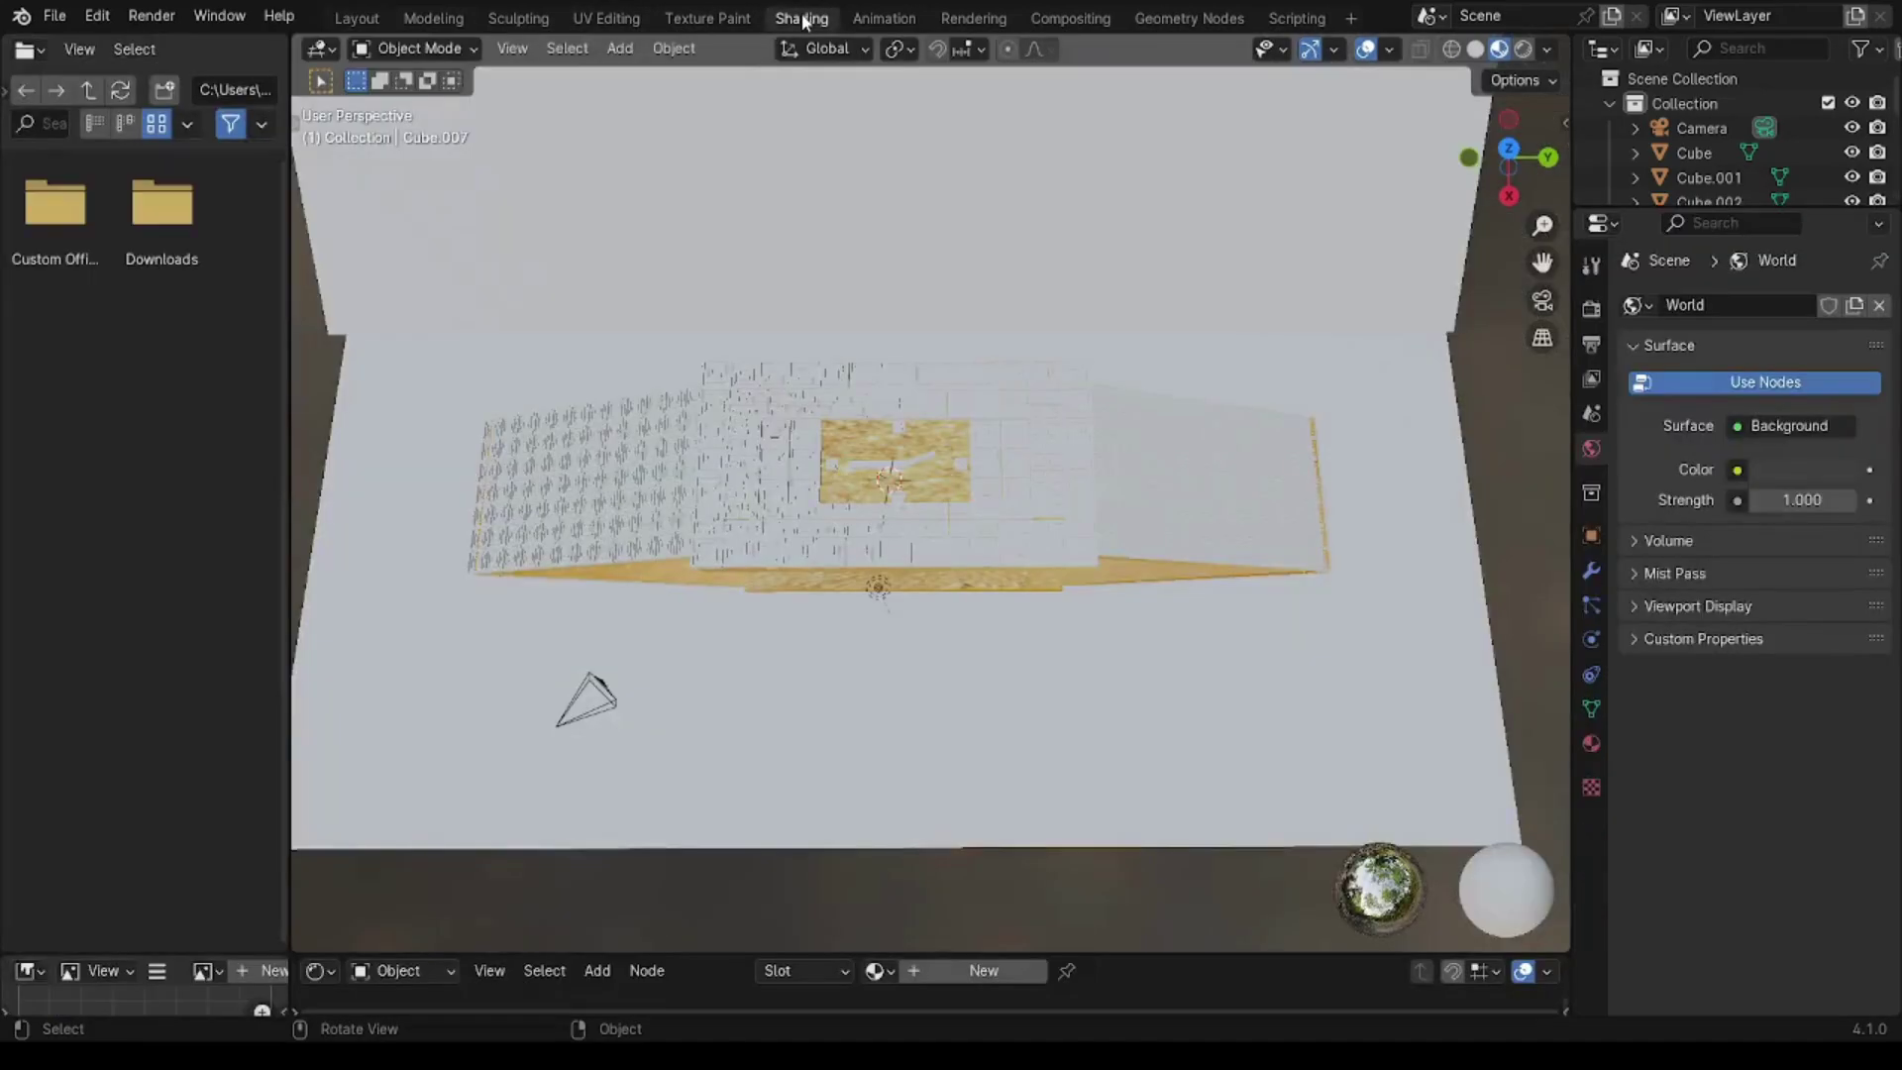
left_click(355, 20)
left_click(1173, 297)
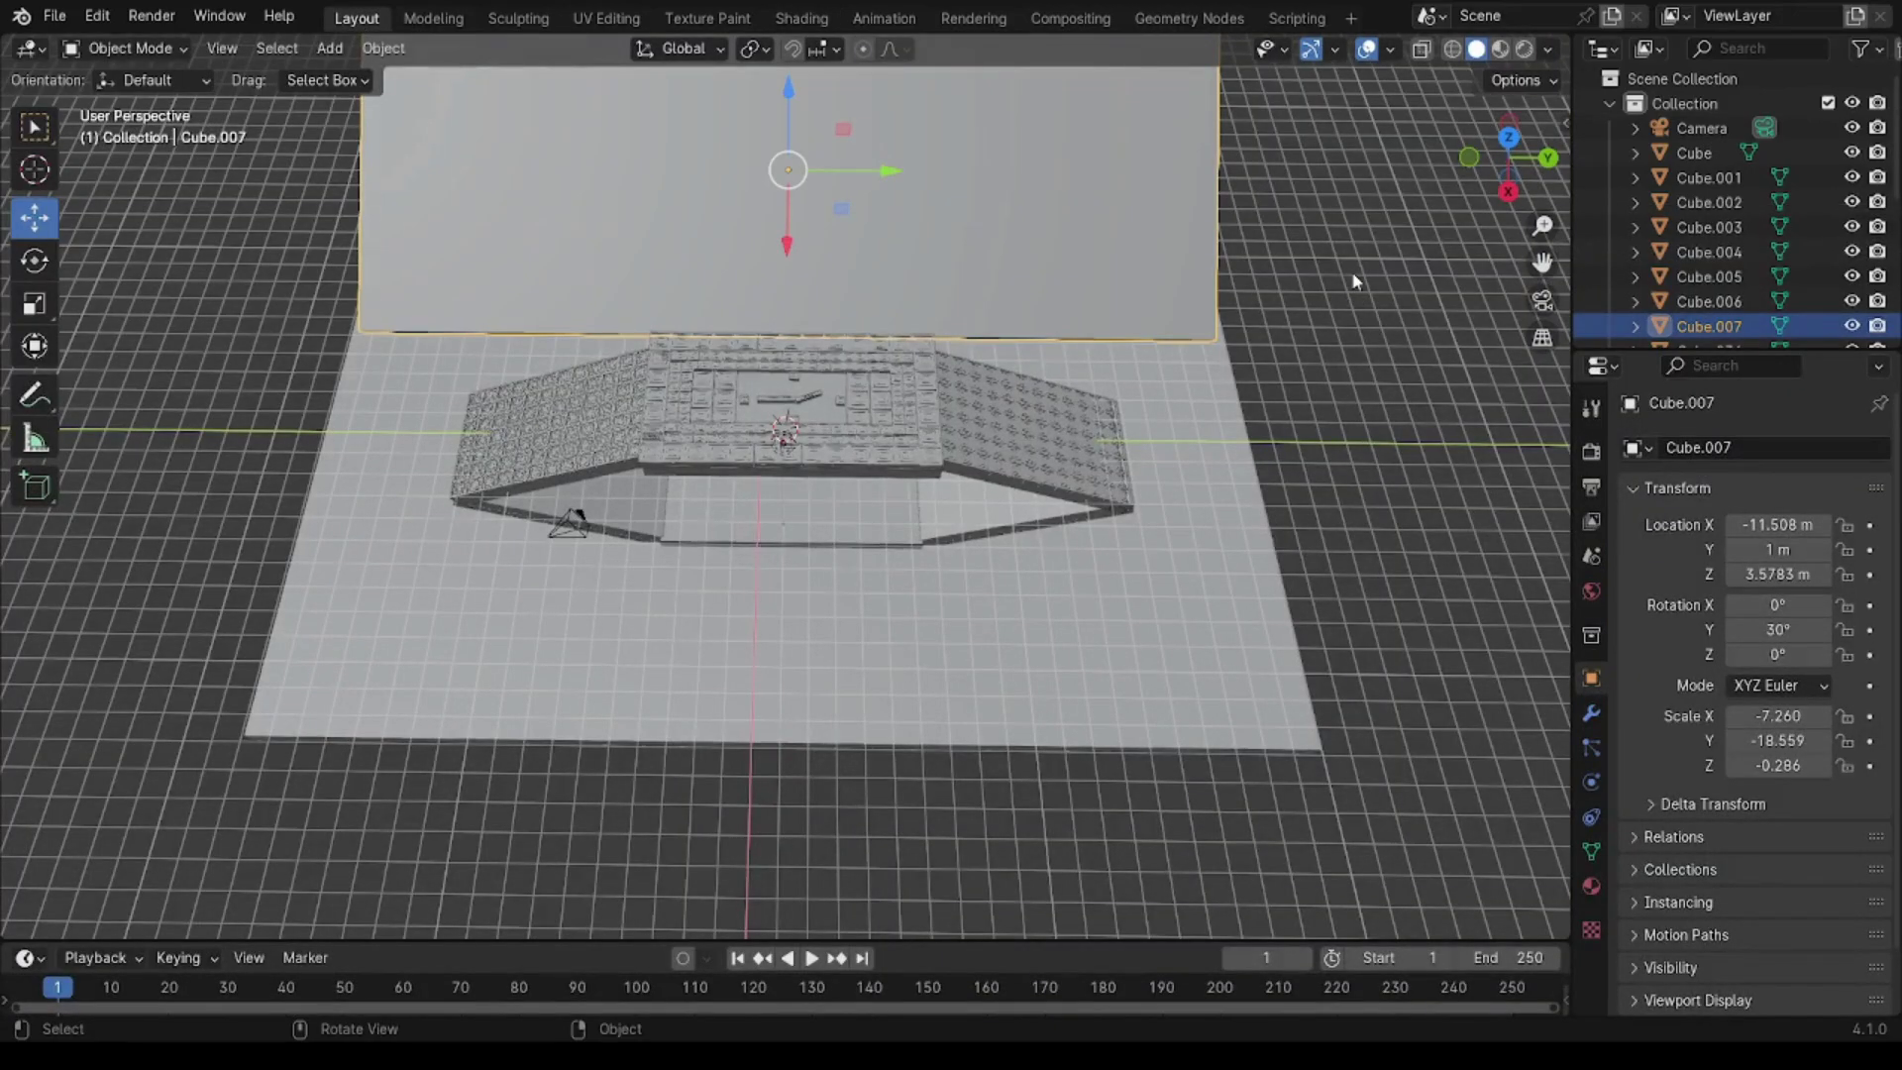
key("s")
key("y")
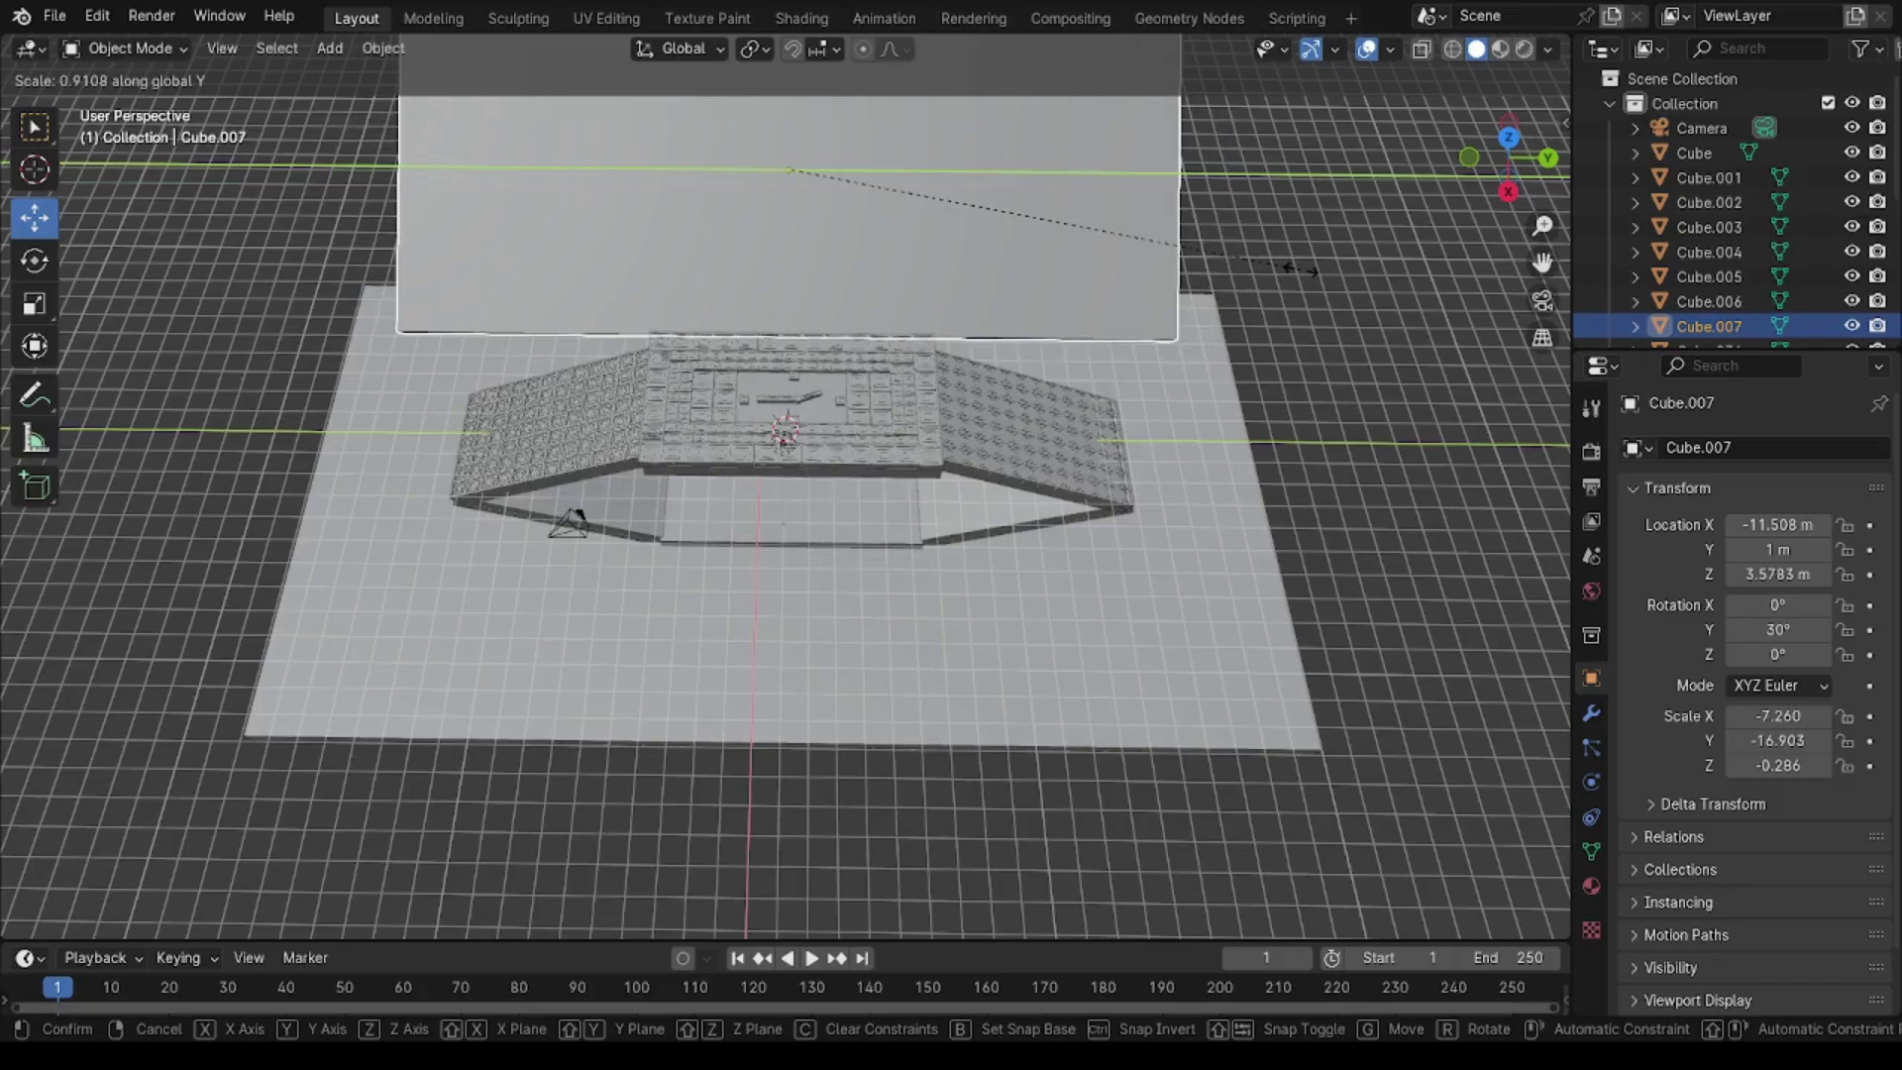
left_click(1320, 269)
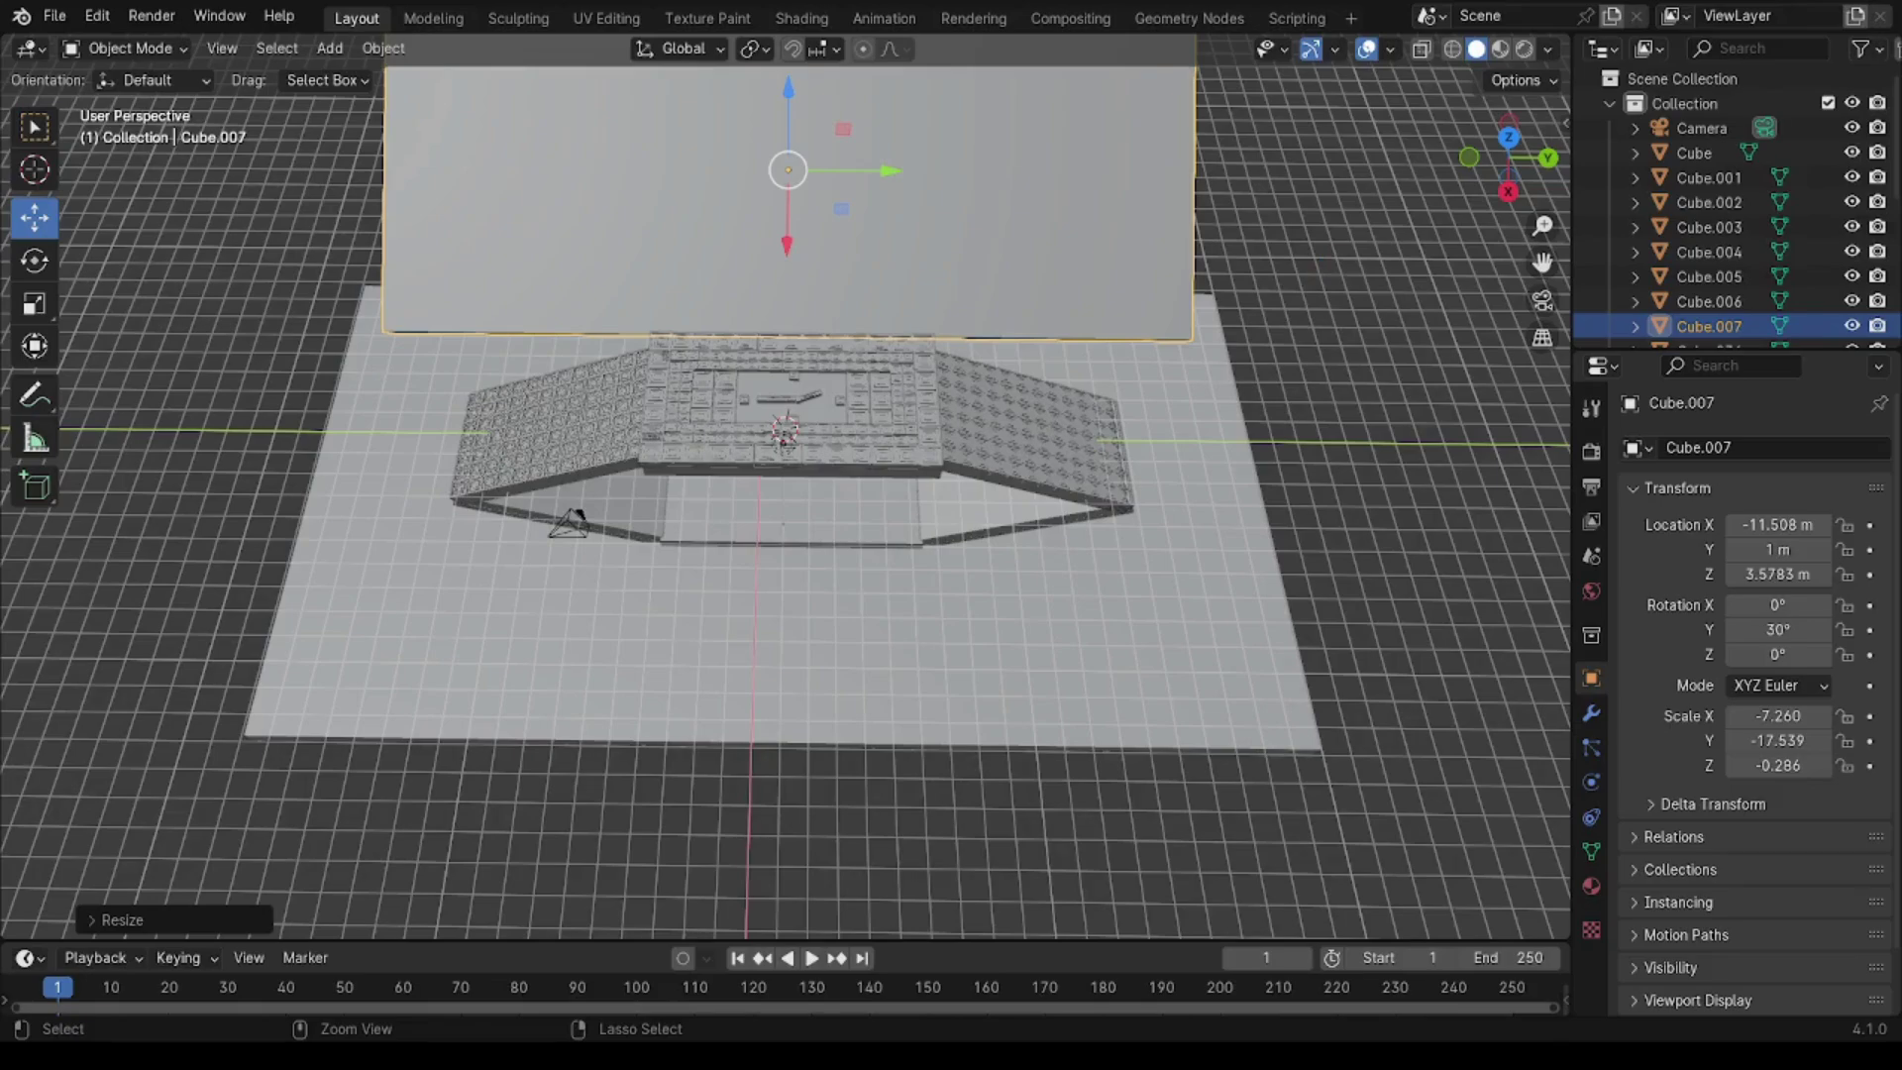
left_click(802, 19)
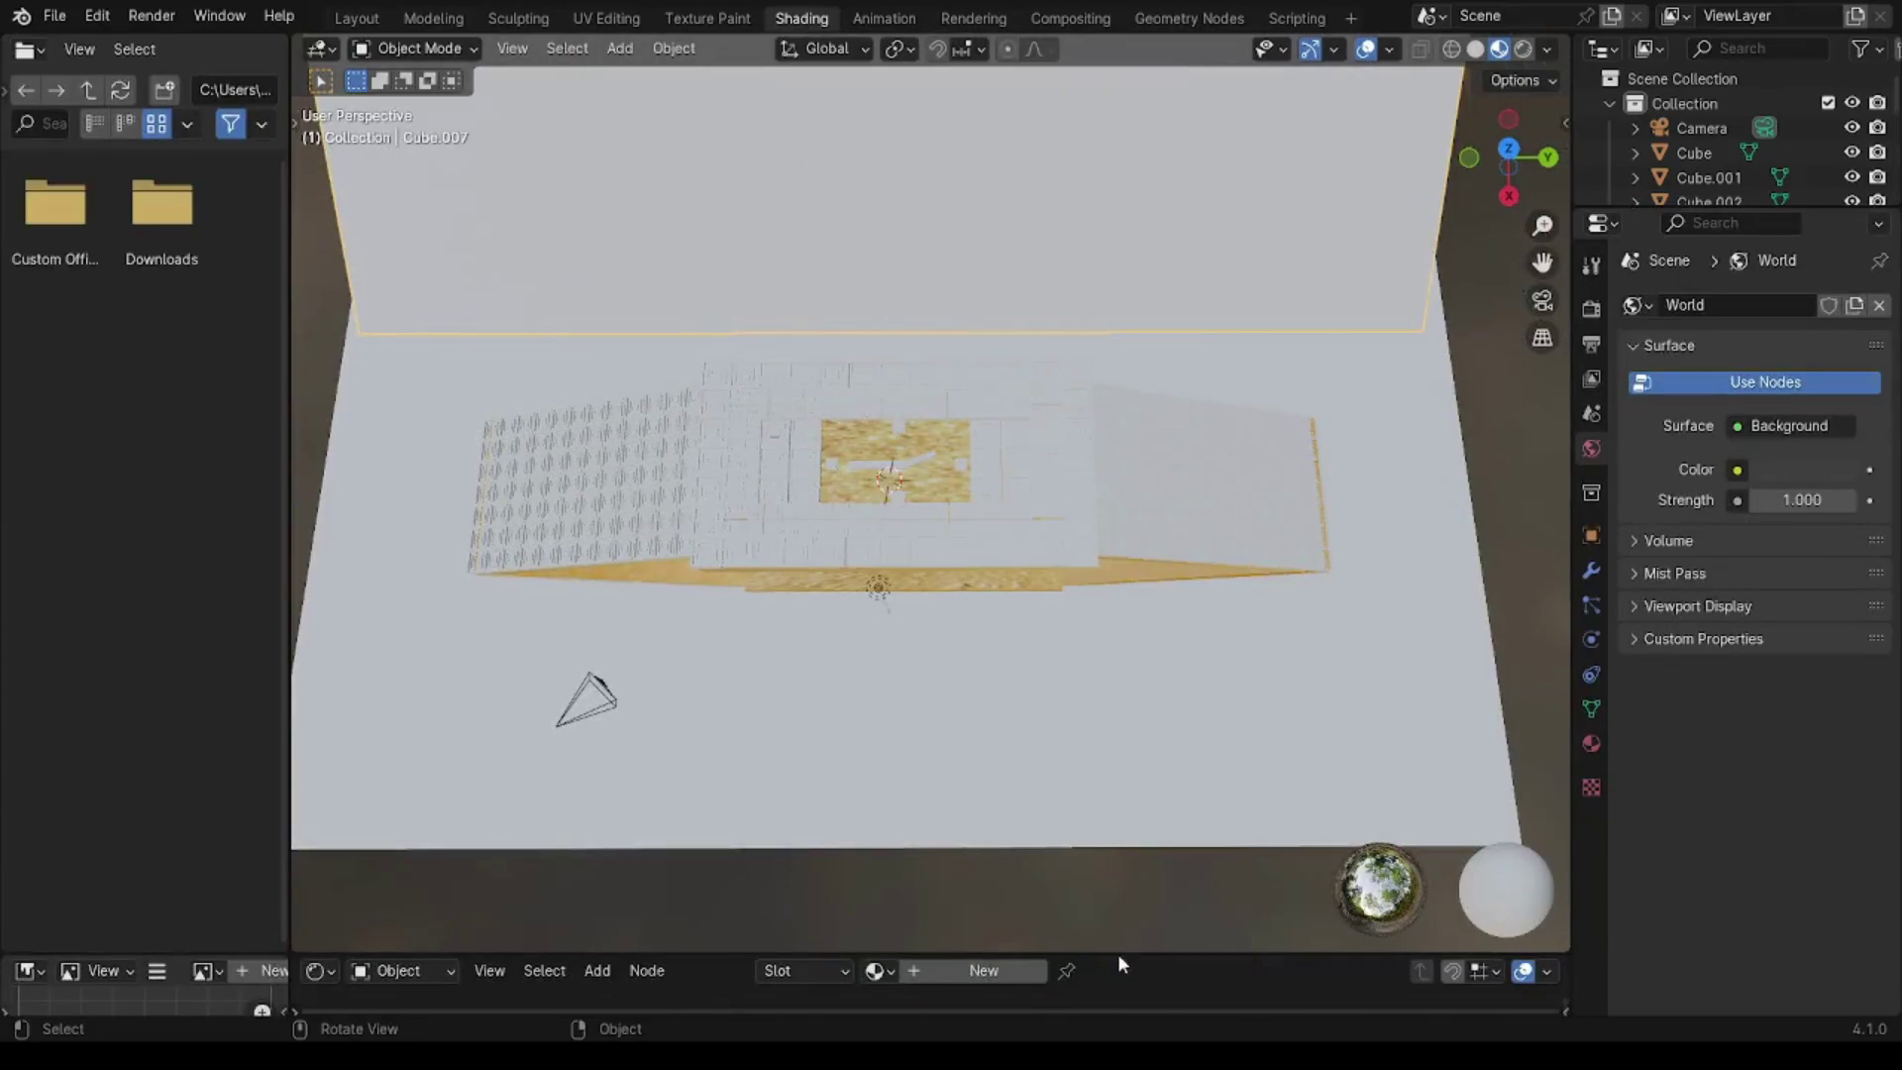
Step: Create a new material for ground plane Cube.002 and add an Image Texture node
left_click_drag(1119, 957, 1094, 748)
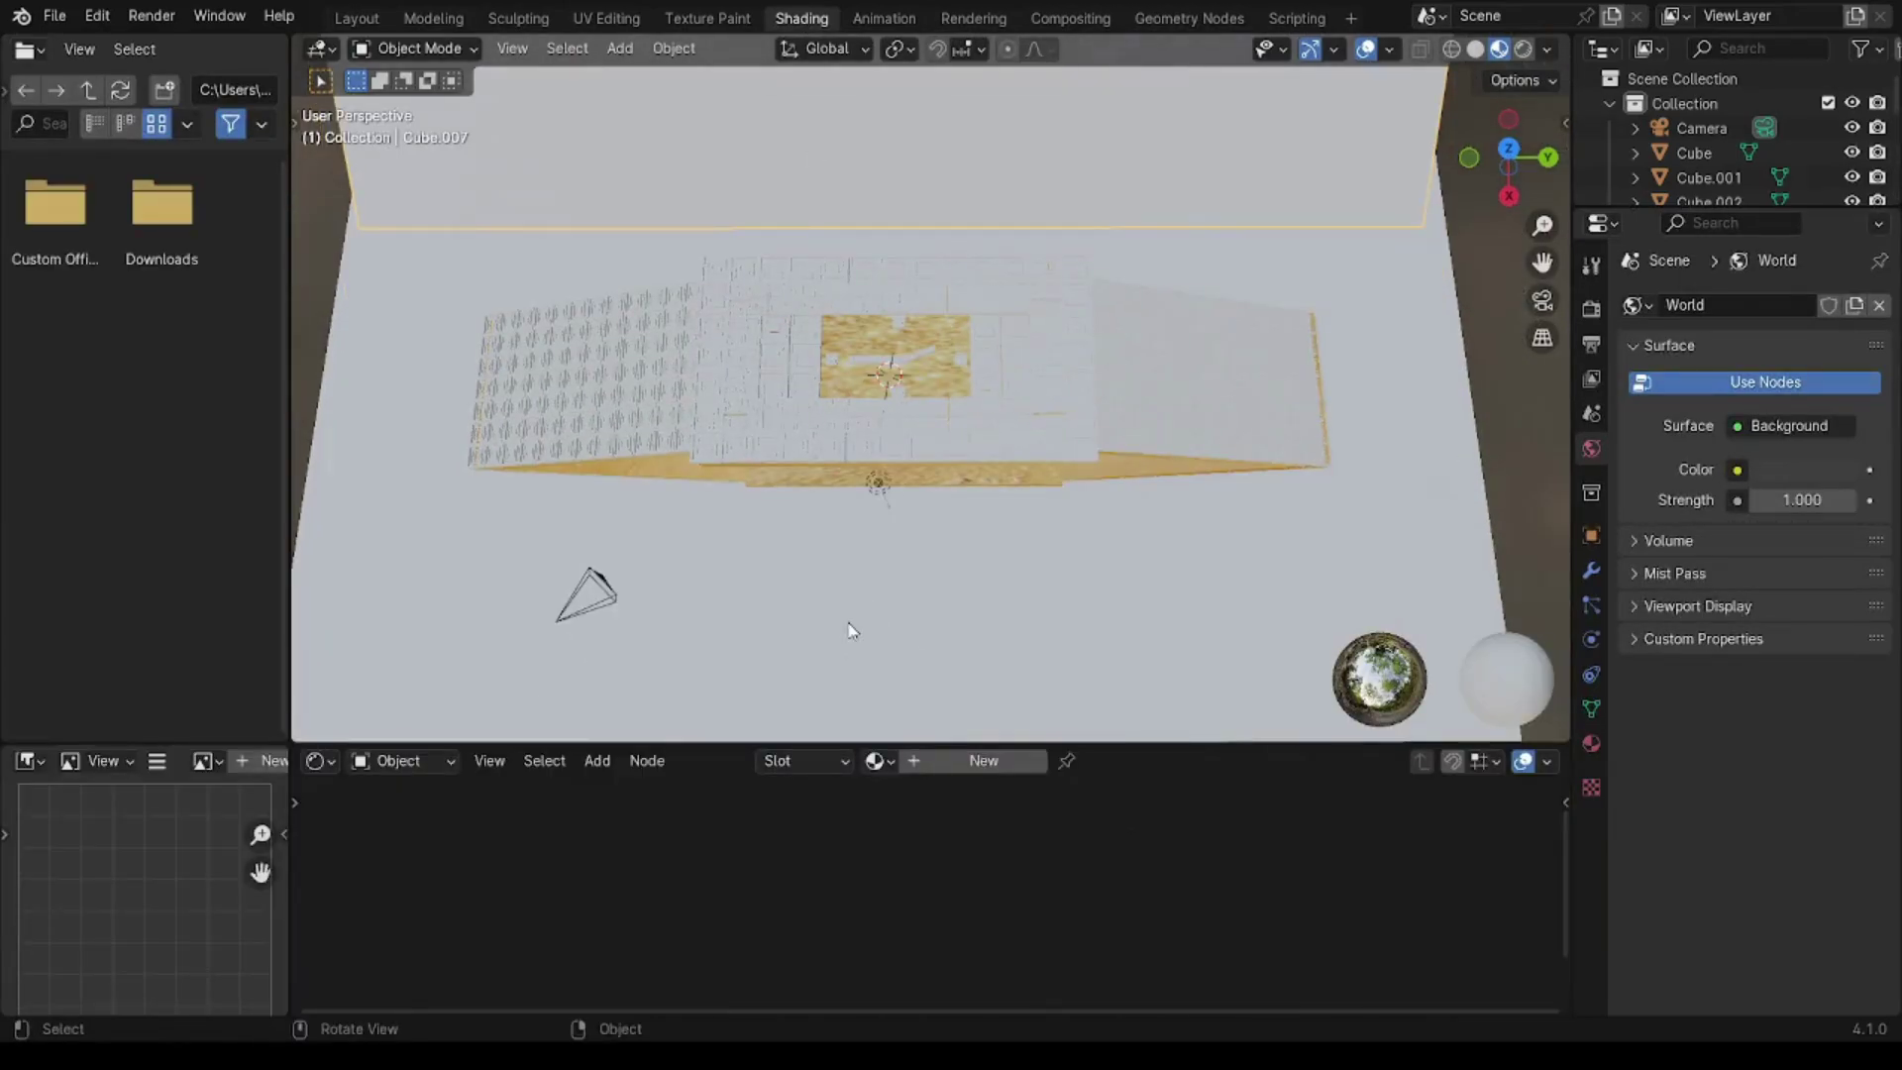
left_click(852, 630)
left_click(910, 761)
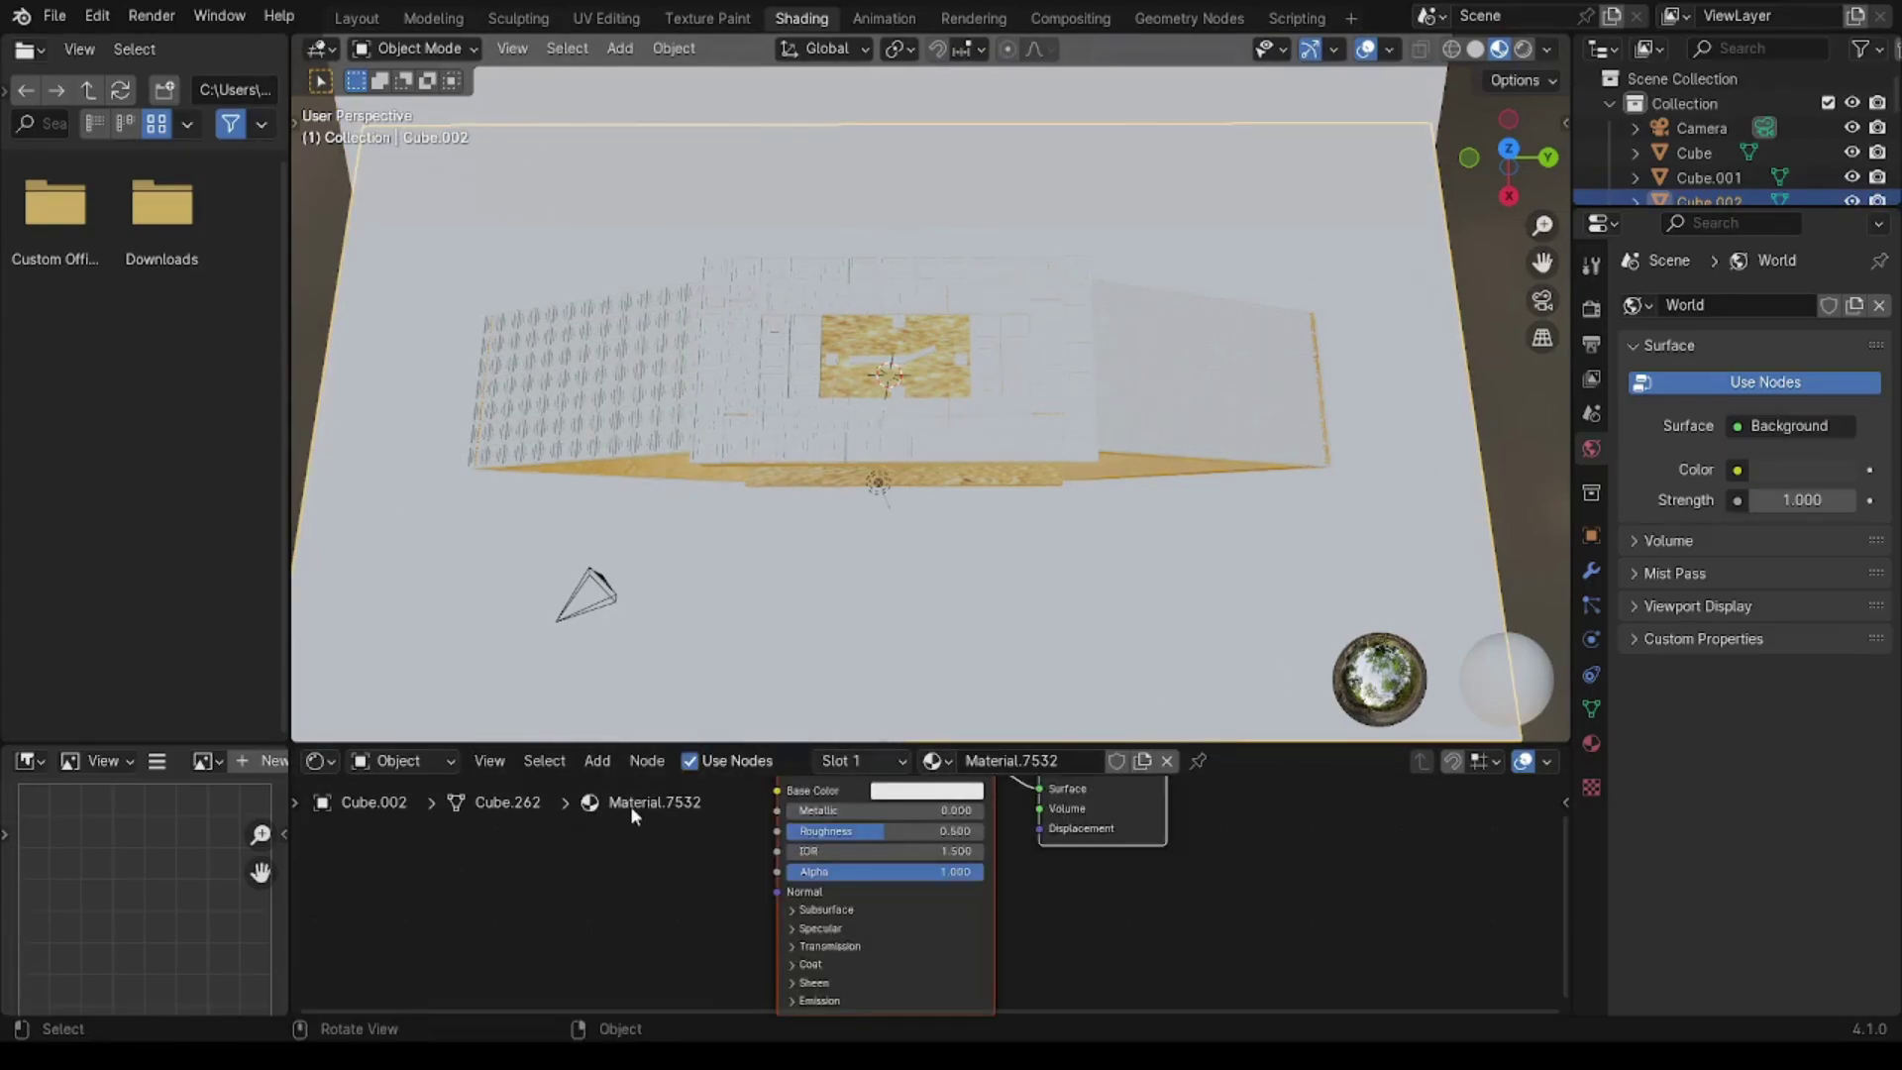
left_click(594, 769)
left_click(798, 741)
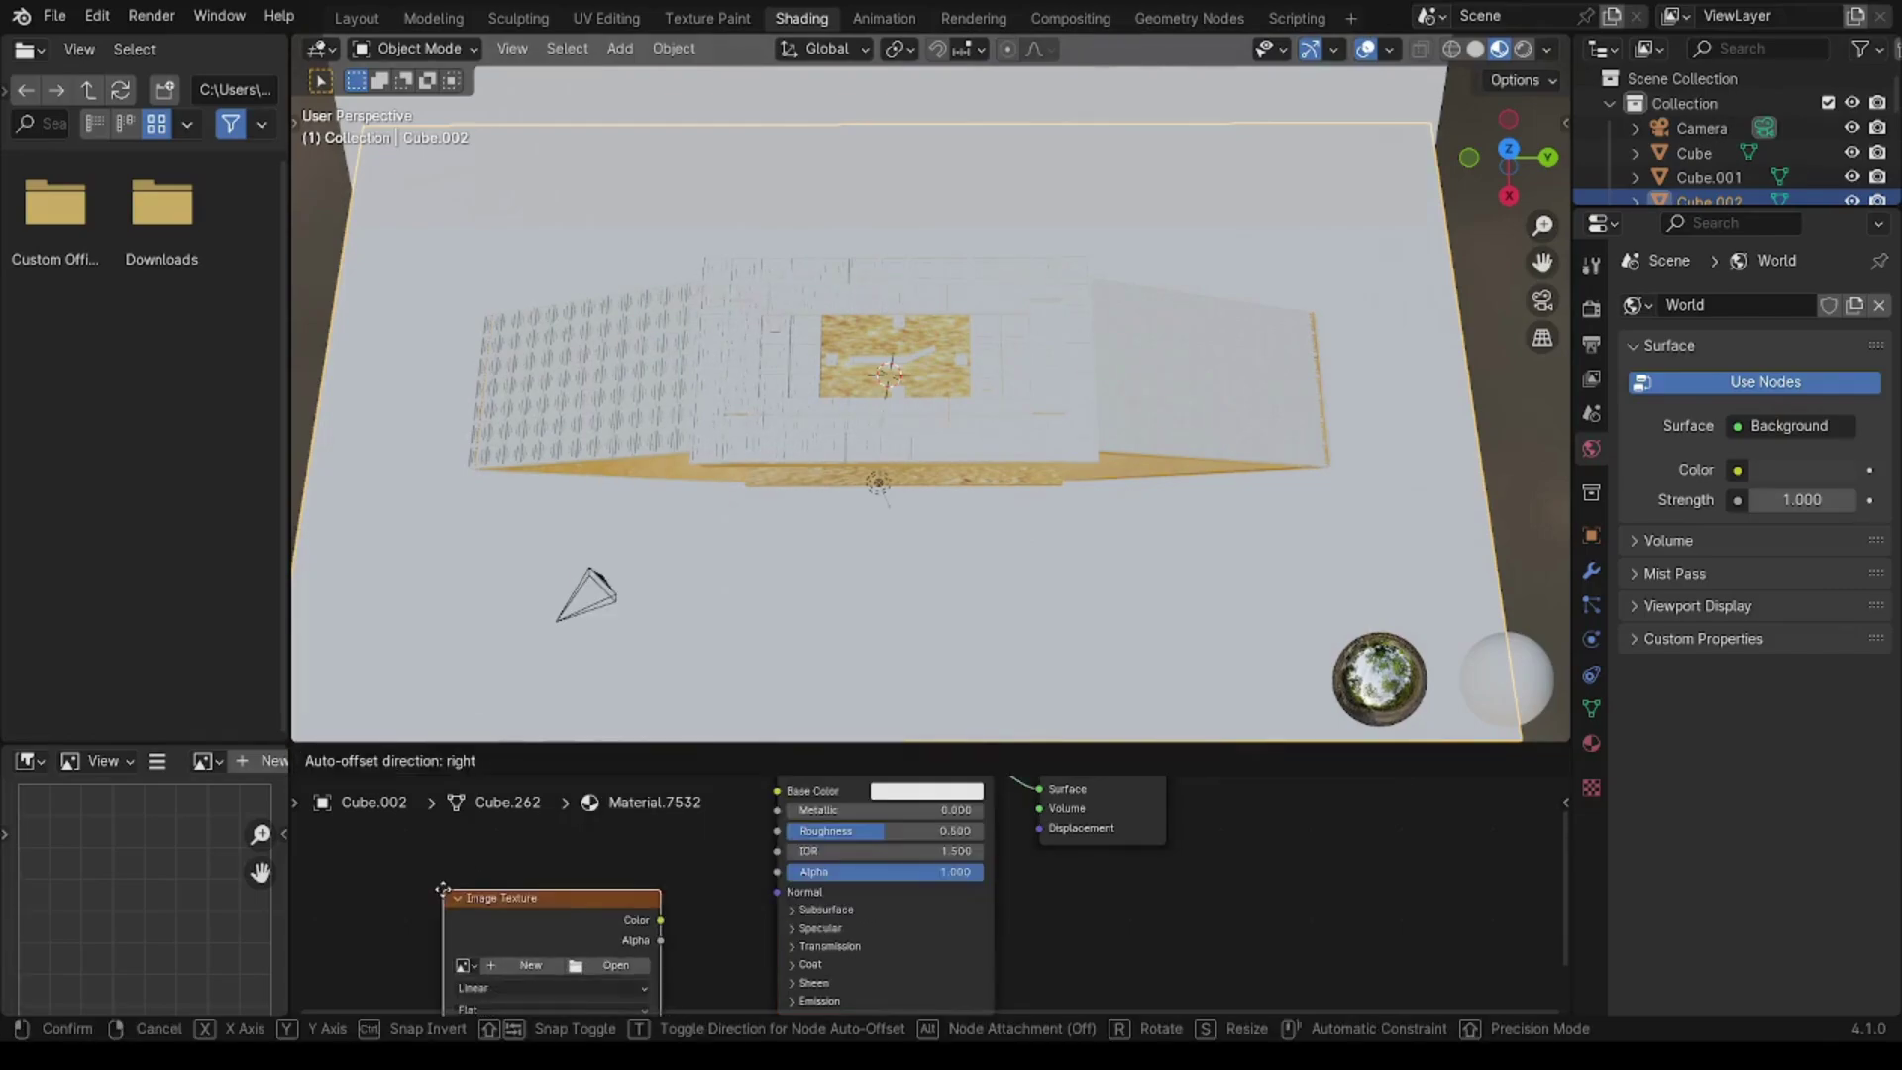
left_click(429, 869)
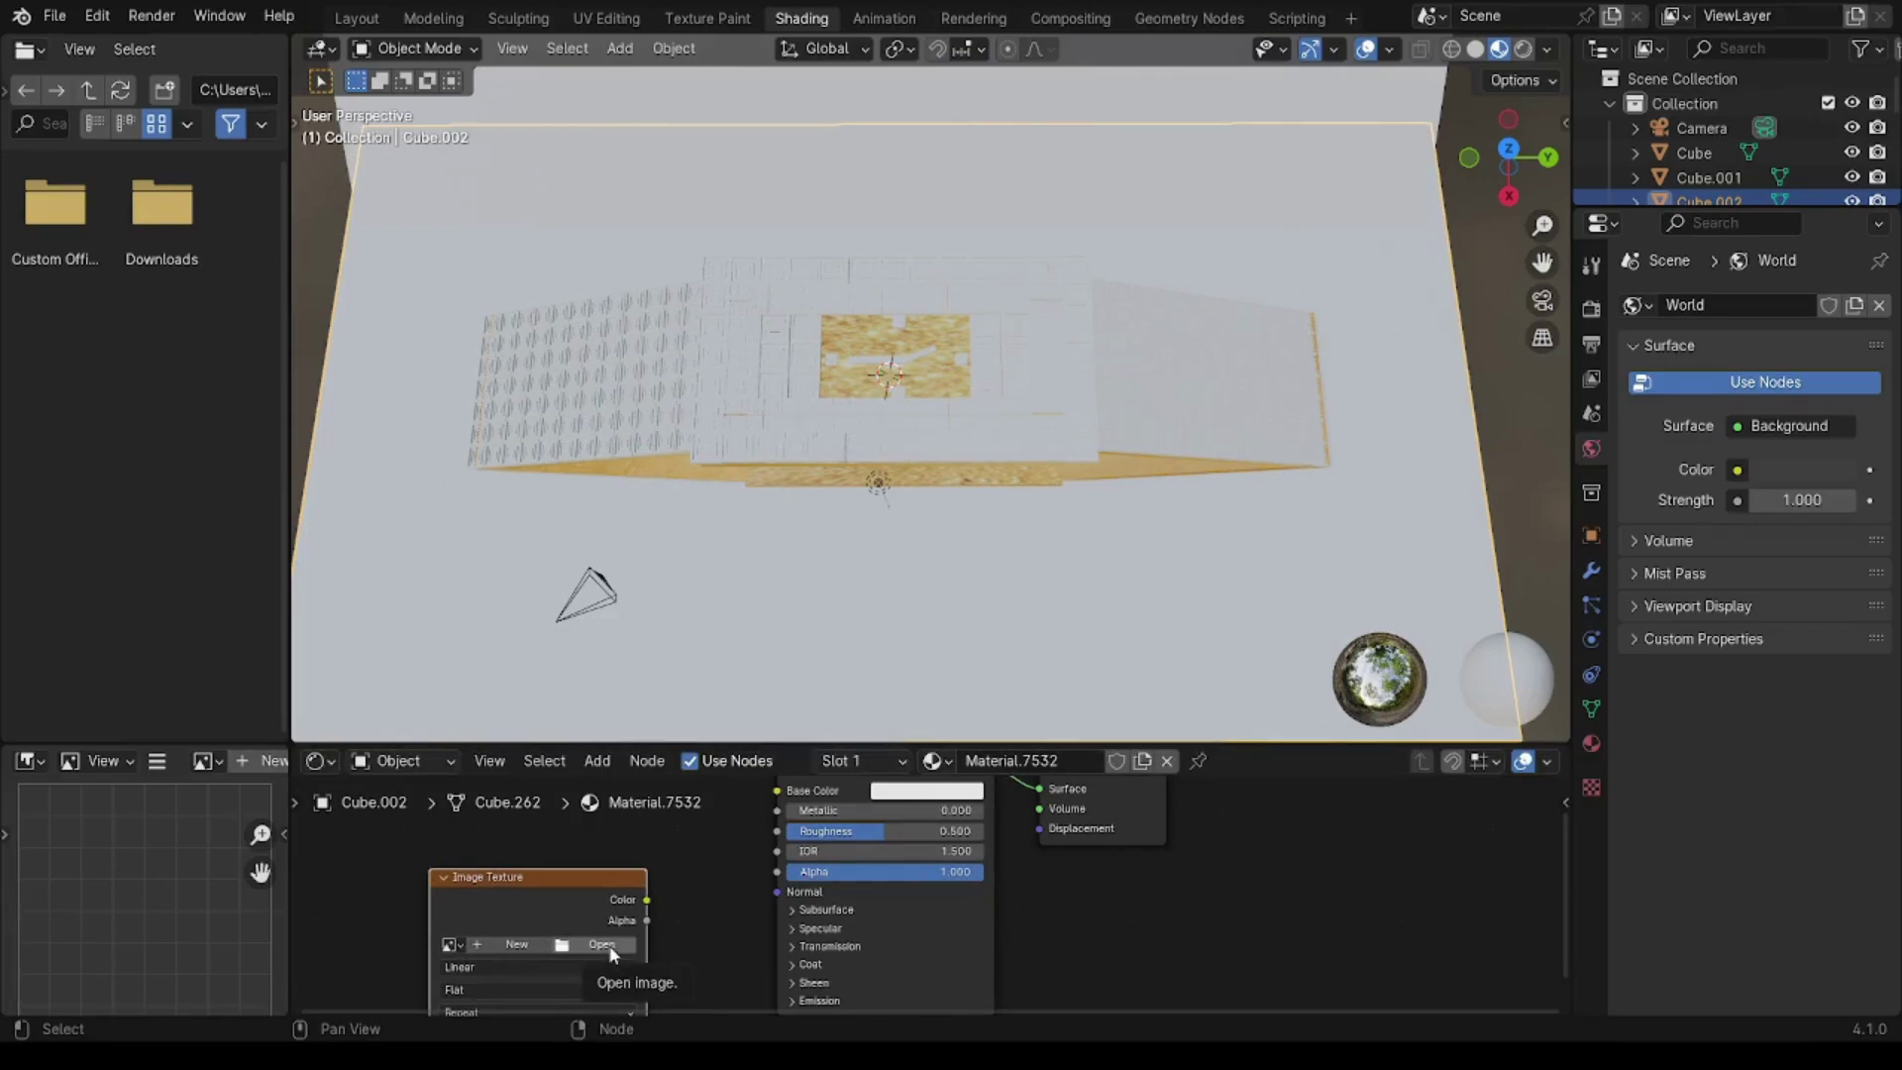
Step: Load the red velvet fabric image and link its Color to Base Color
left_click(604, 945)
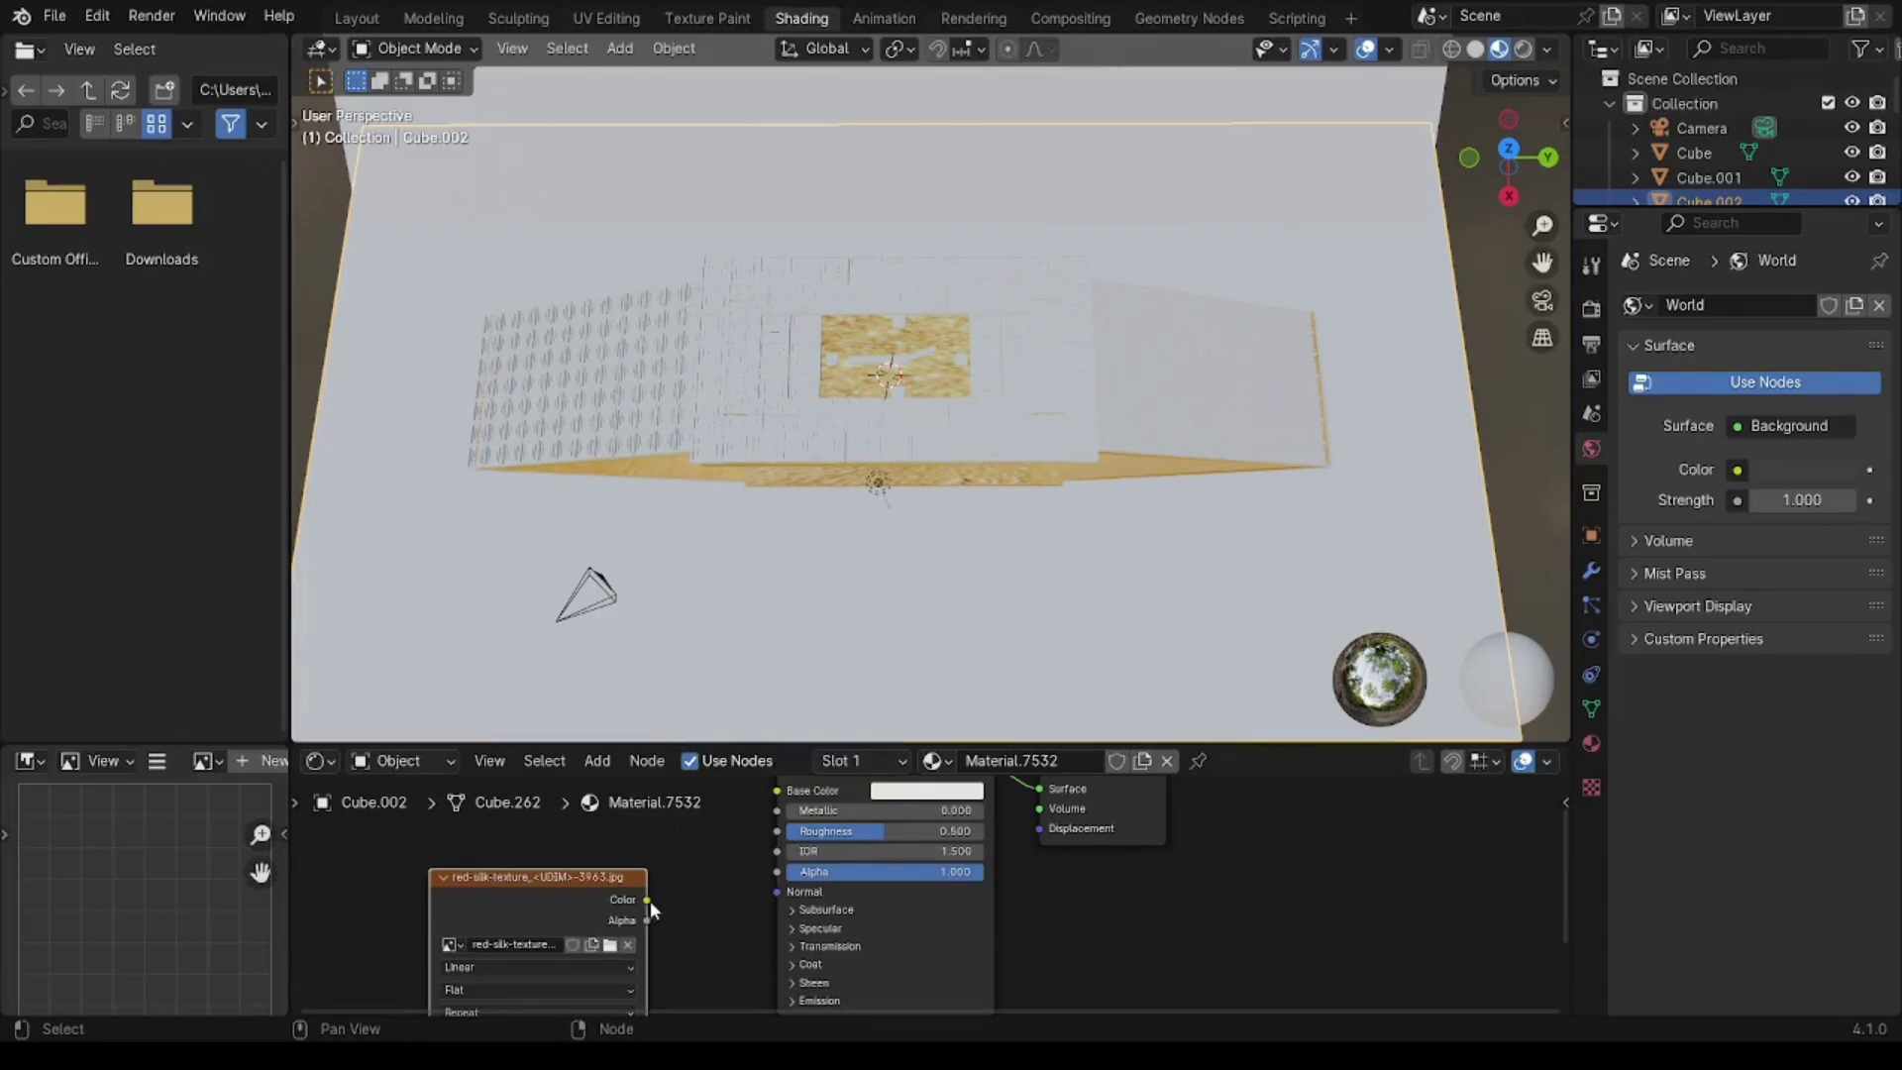
left_click_drag(647, 900, 776, 791)
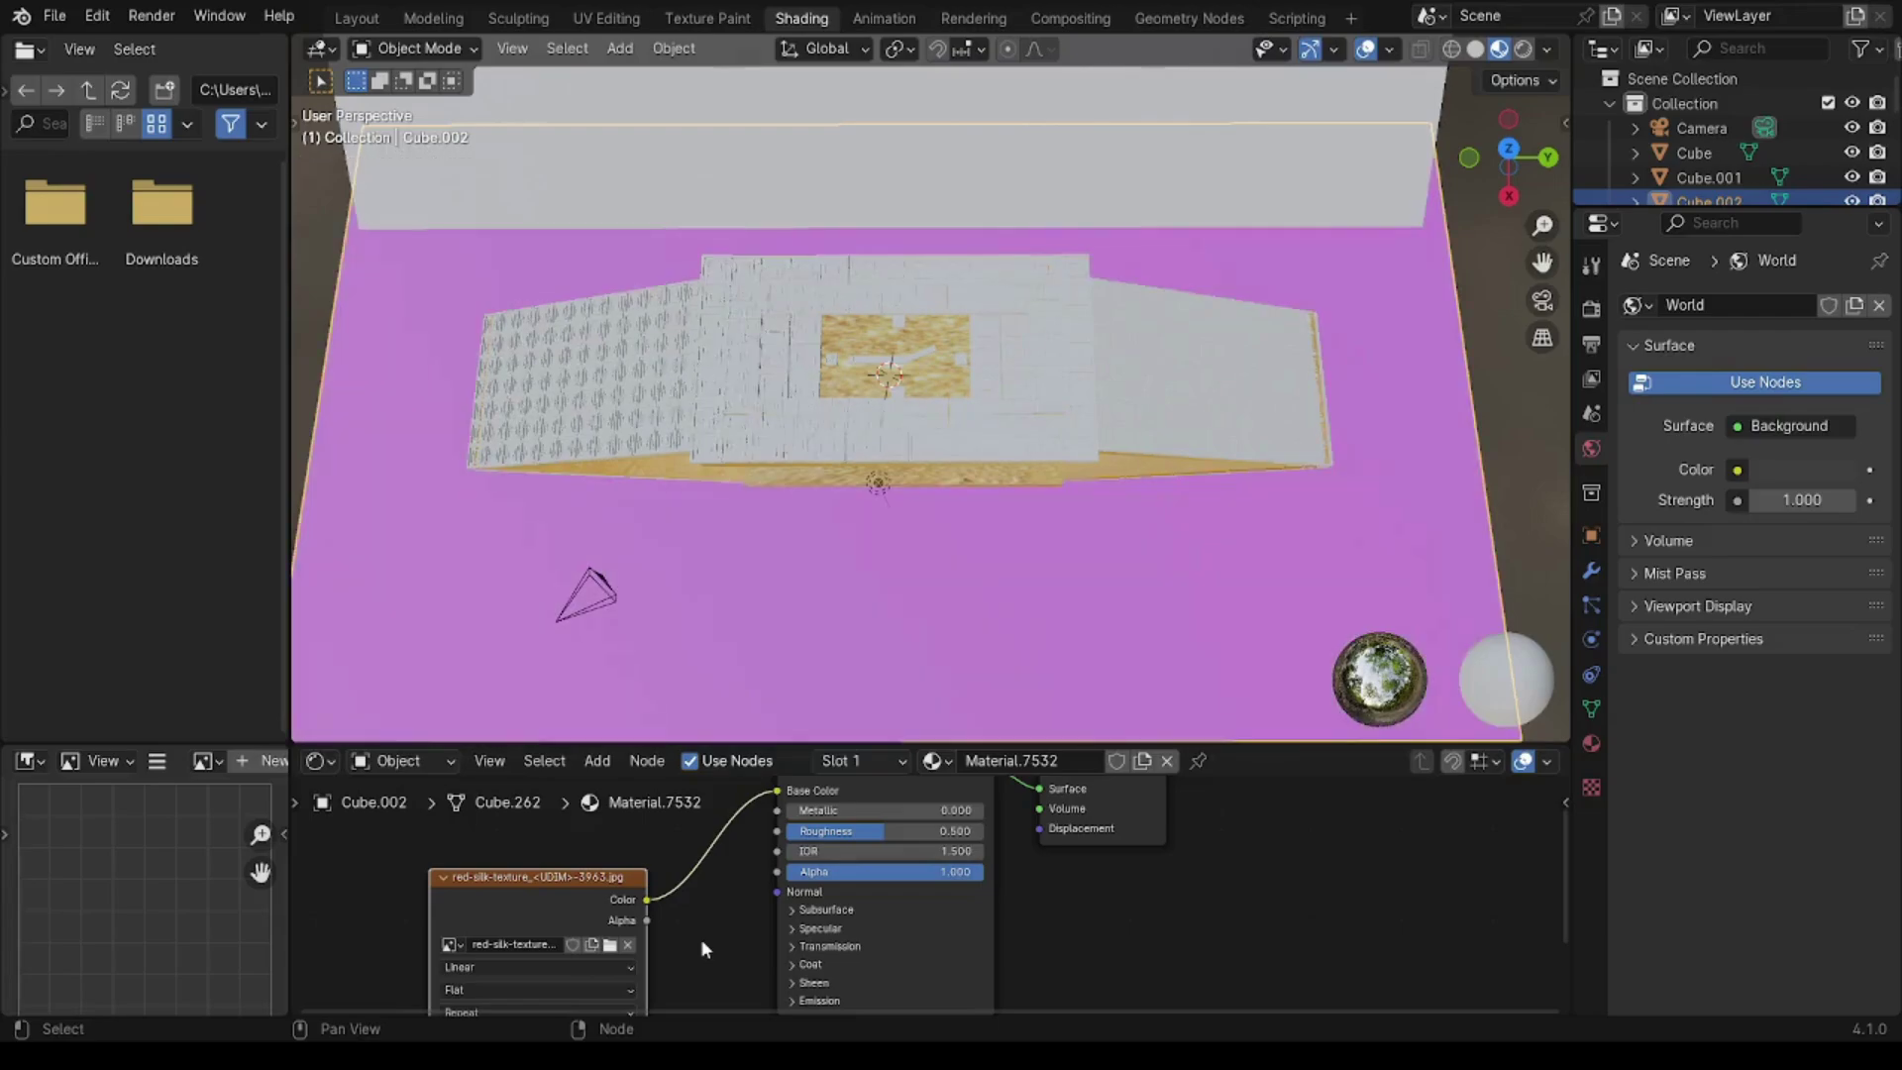
left_click(628, 945)
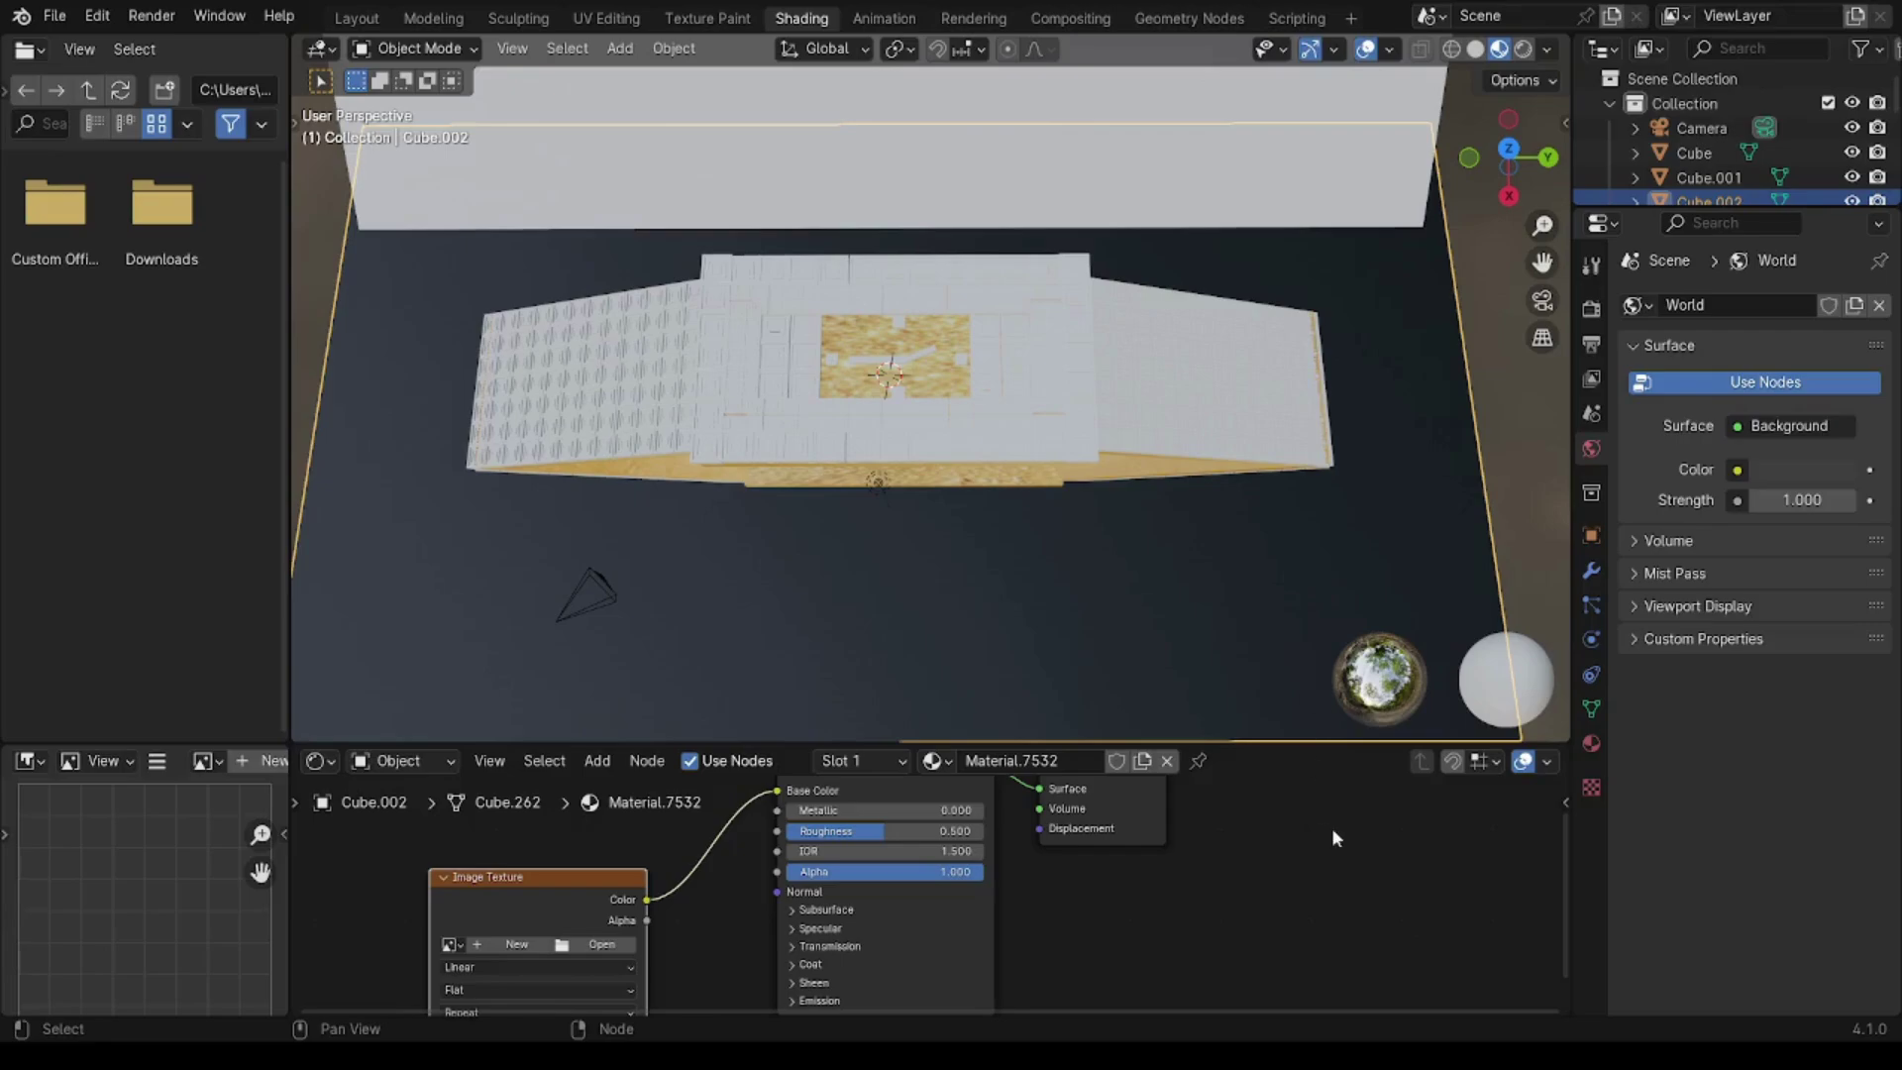
key("ctrl+z")
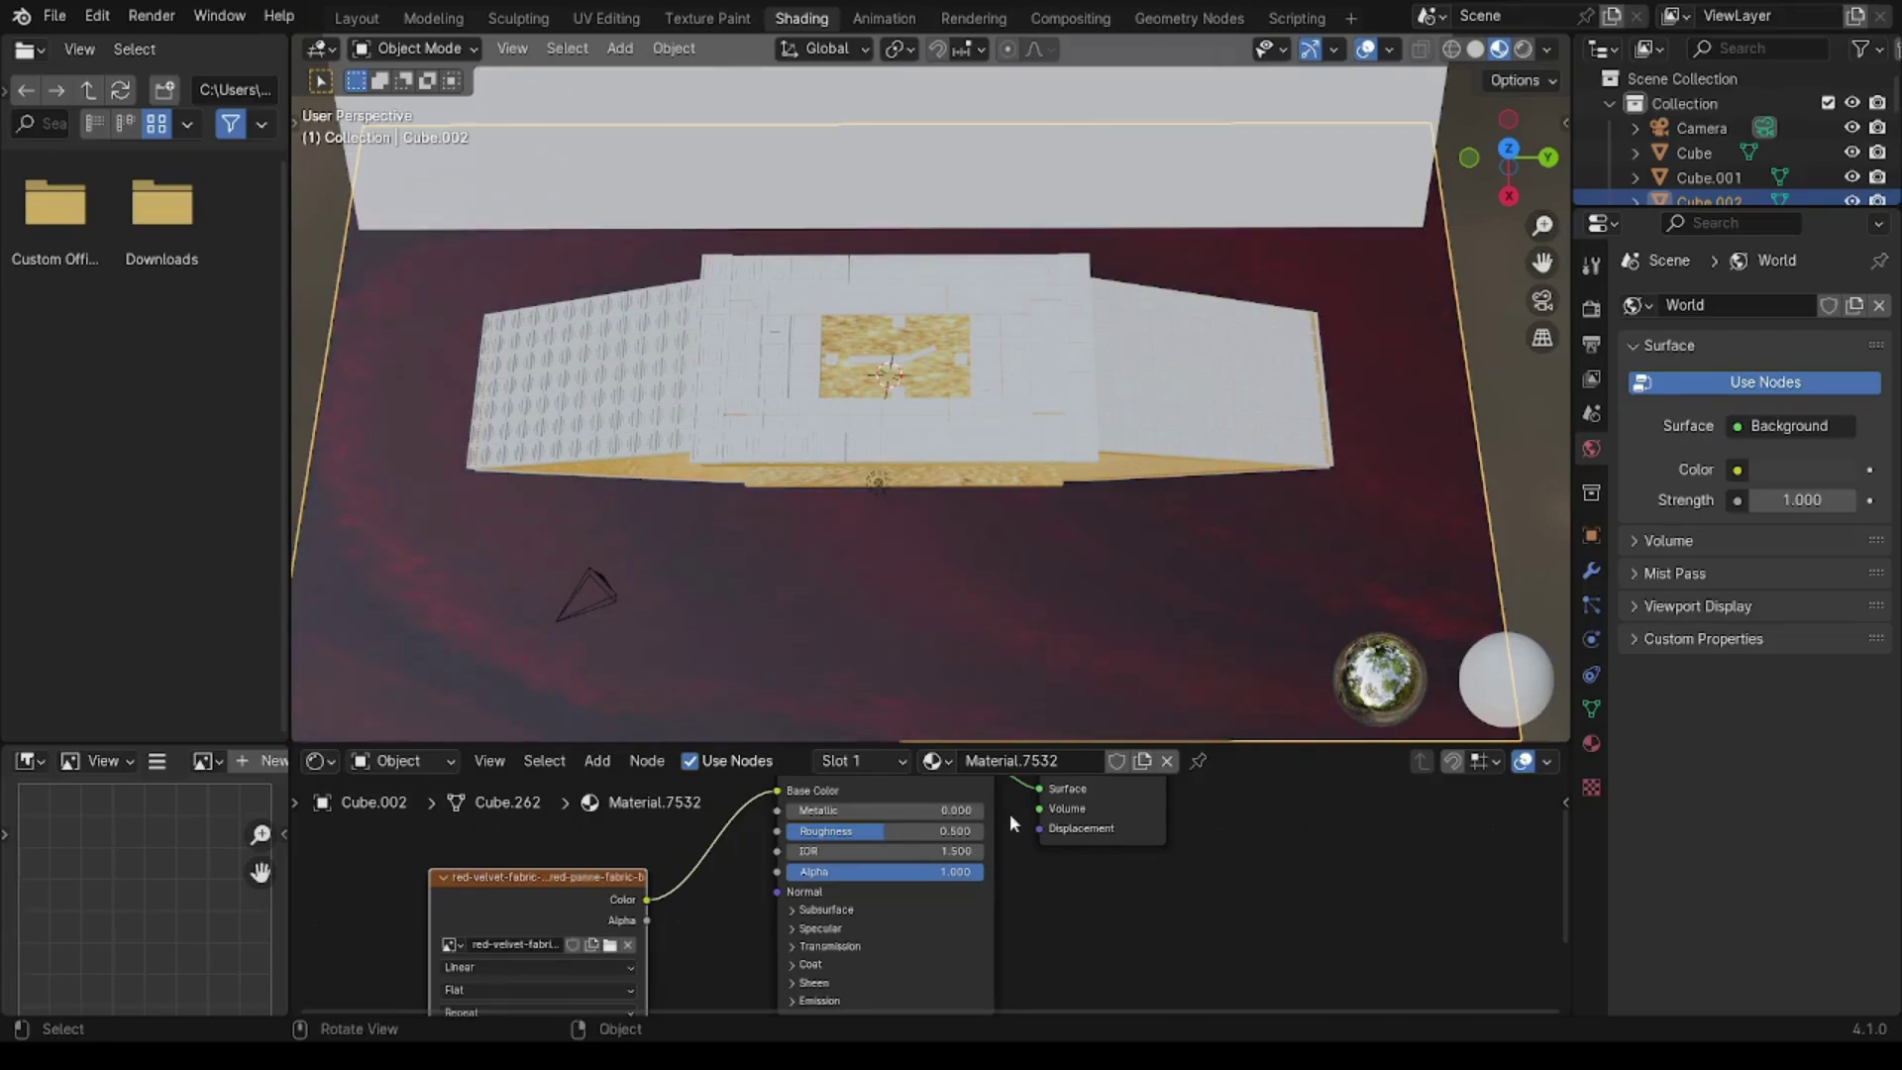
key("ctrl+z")
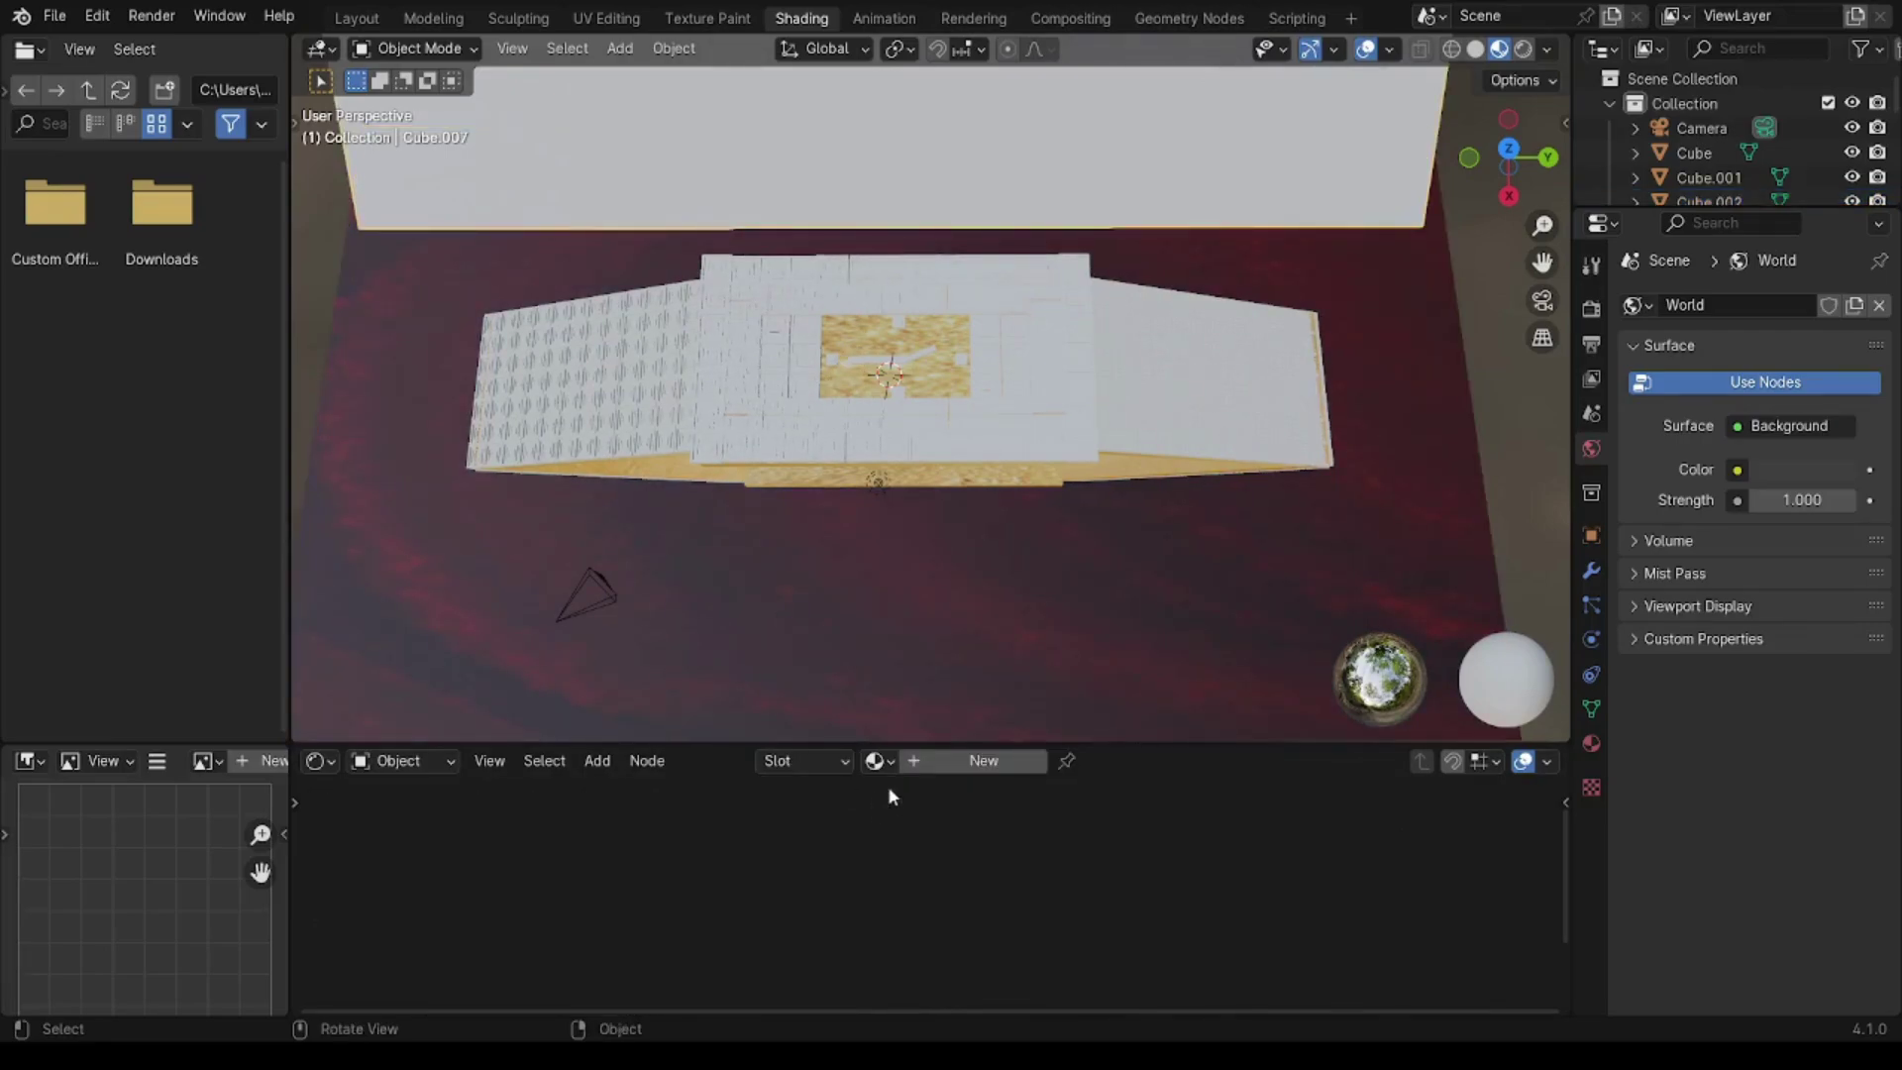
Step: Add a new material to Cube.007 with the red velvet image texture feeding Base Color
key("ctrl+z")
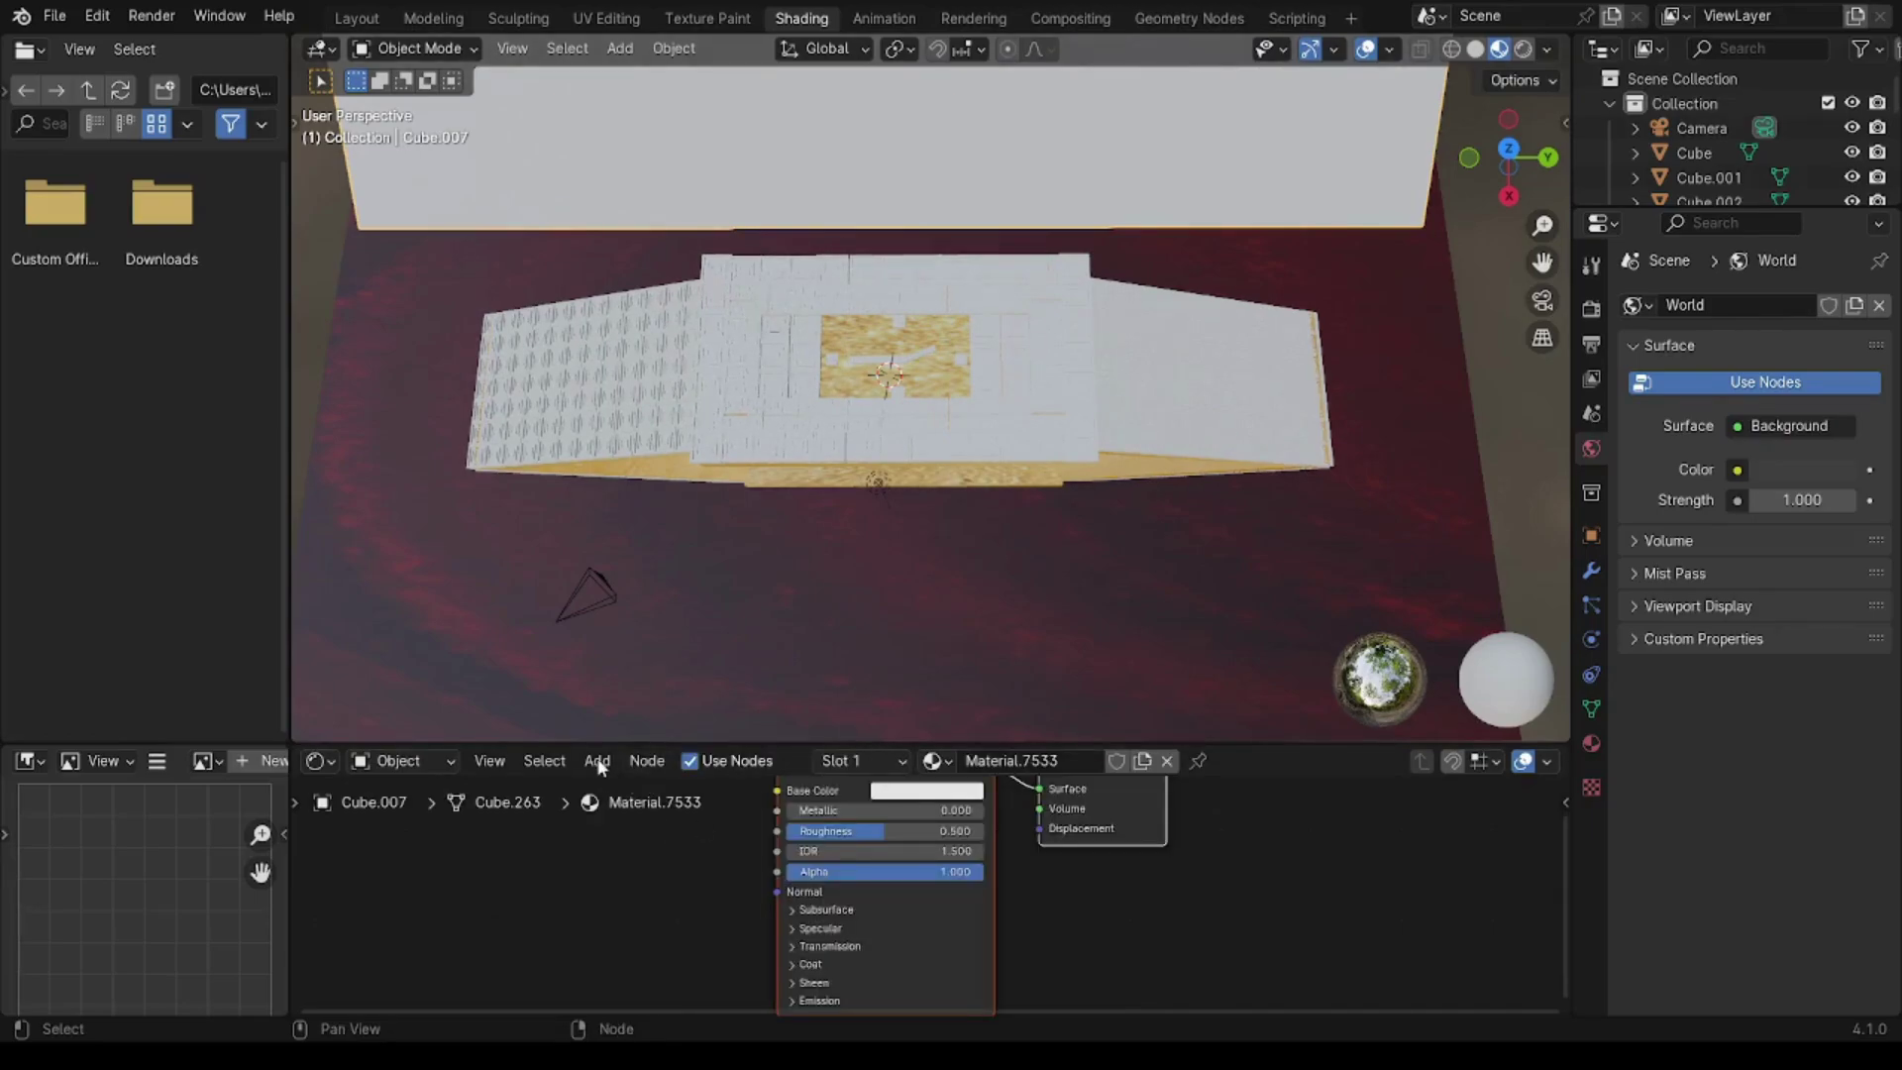
left_click(597, 761)
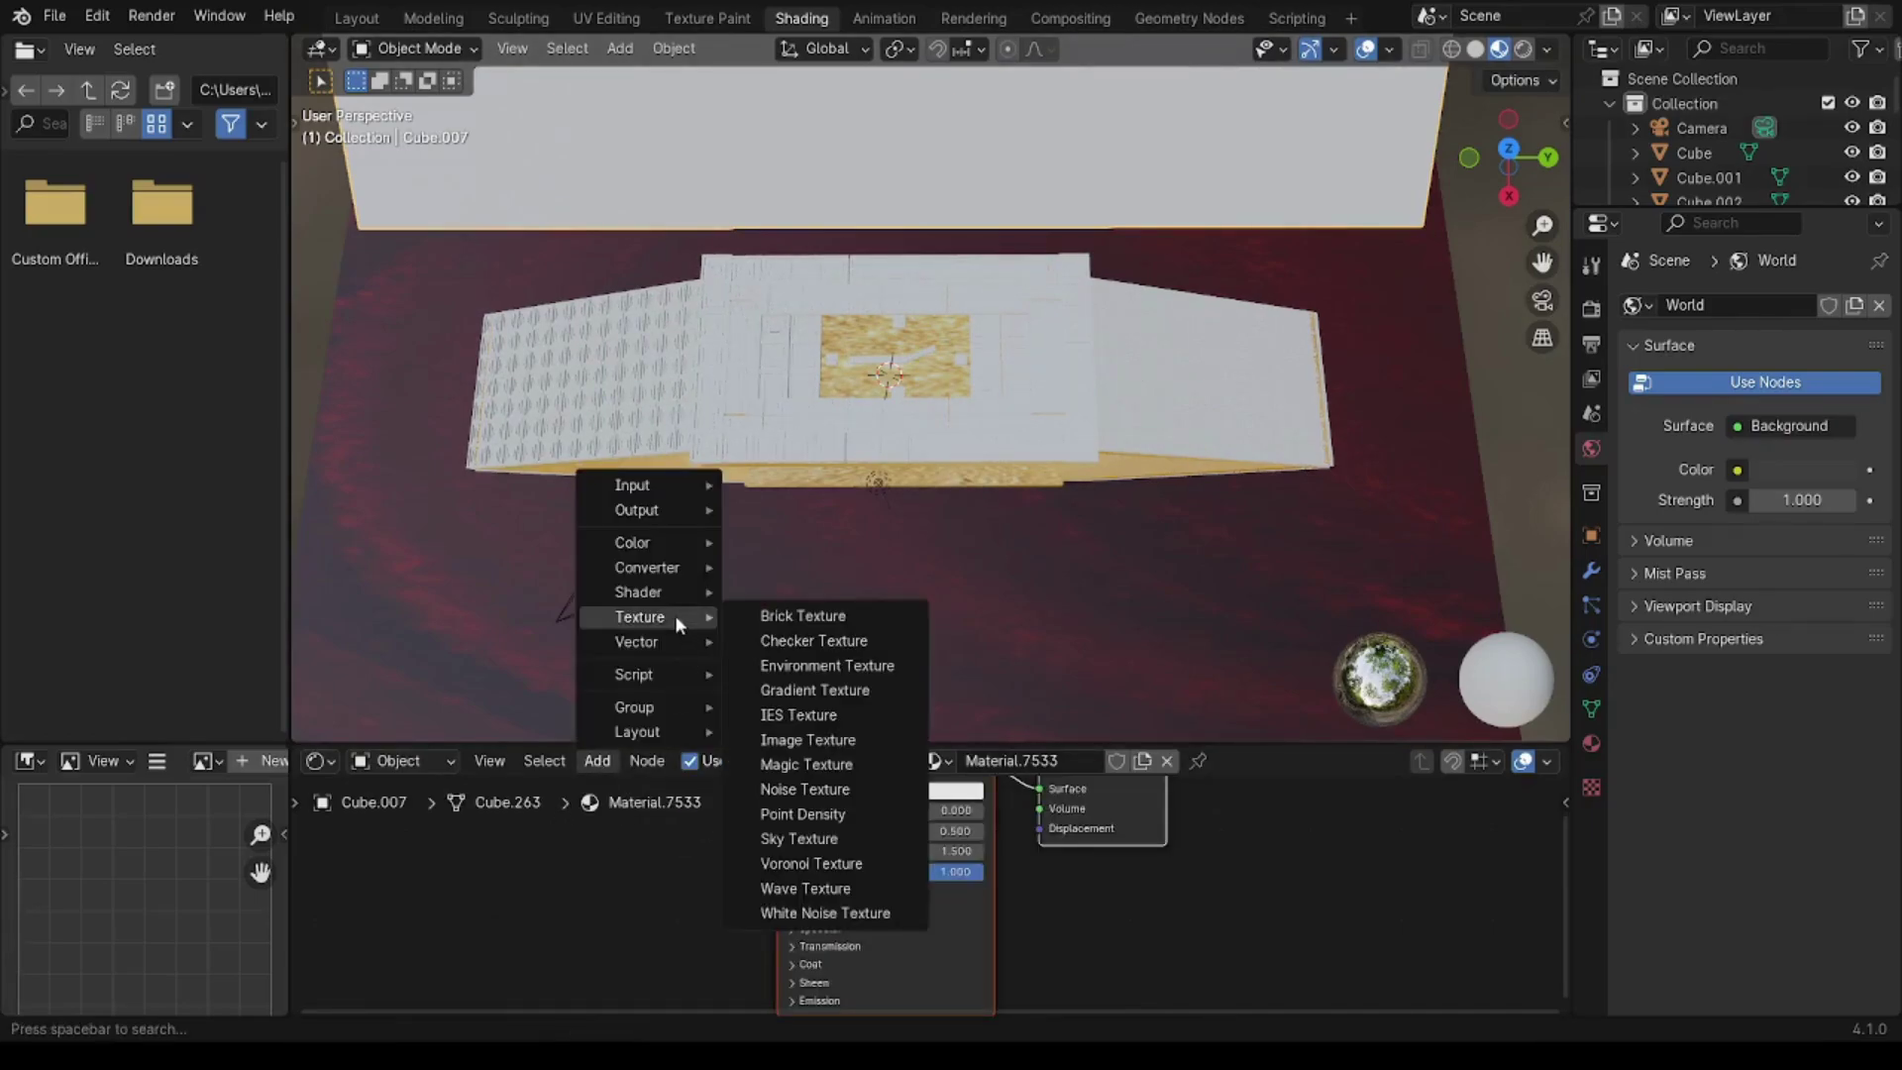
left_click(808, 731)
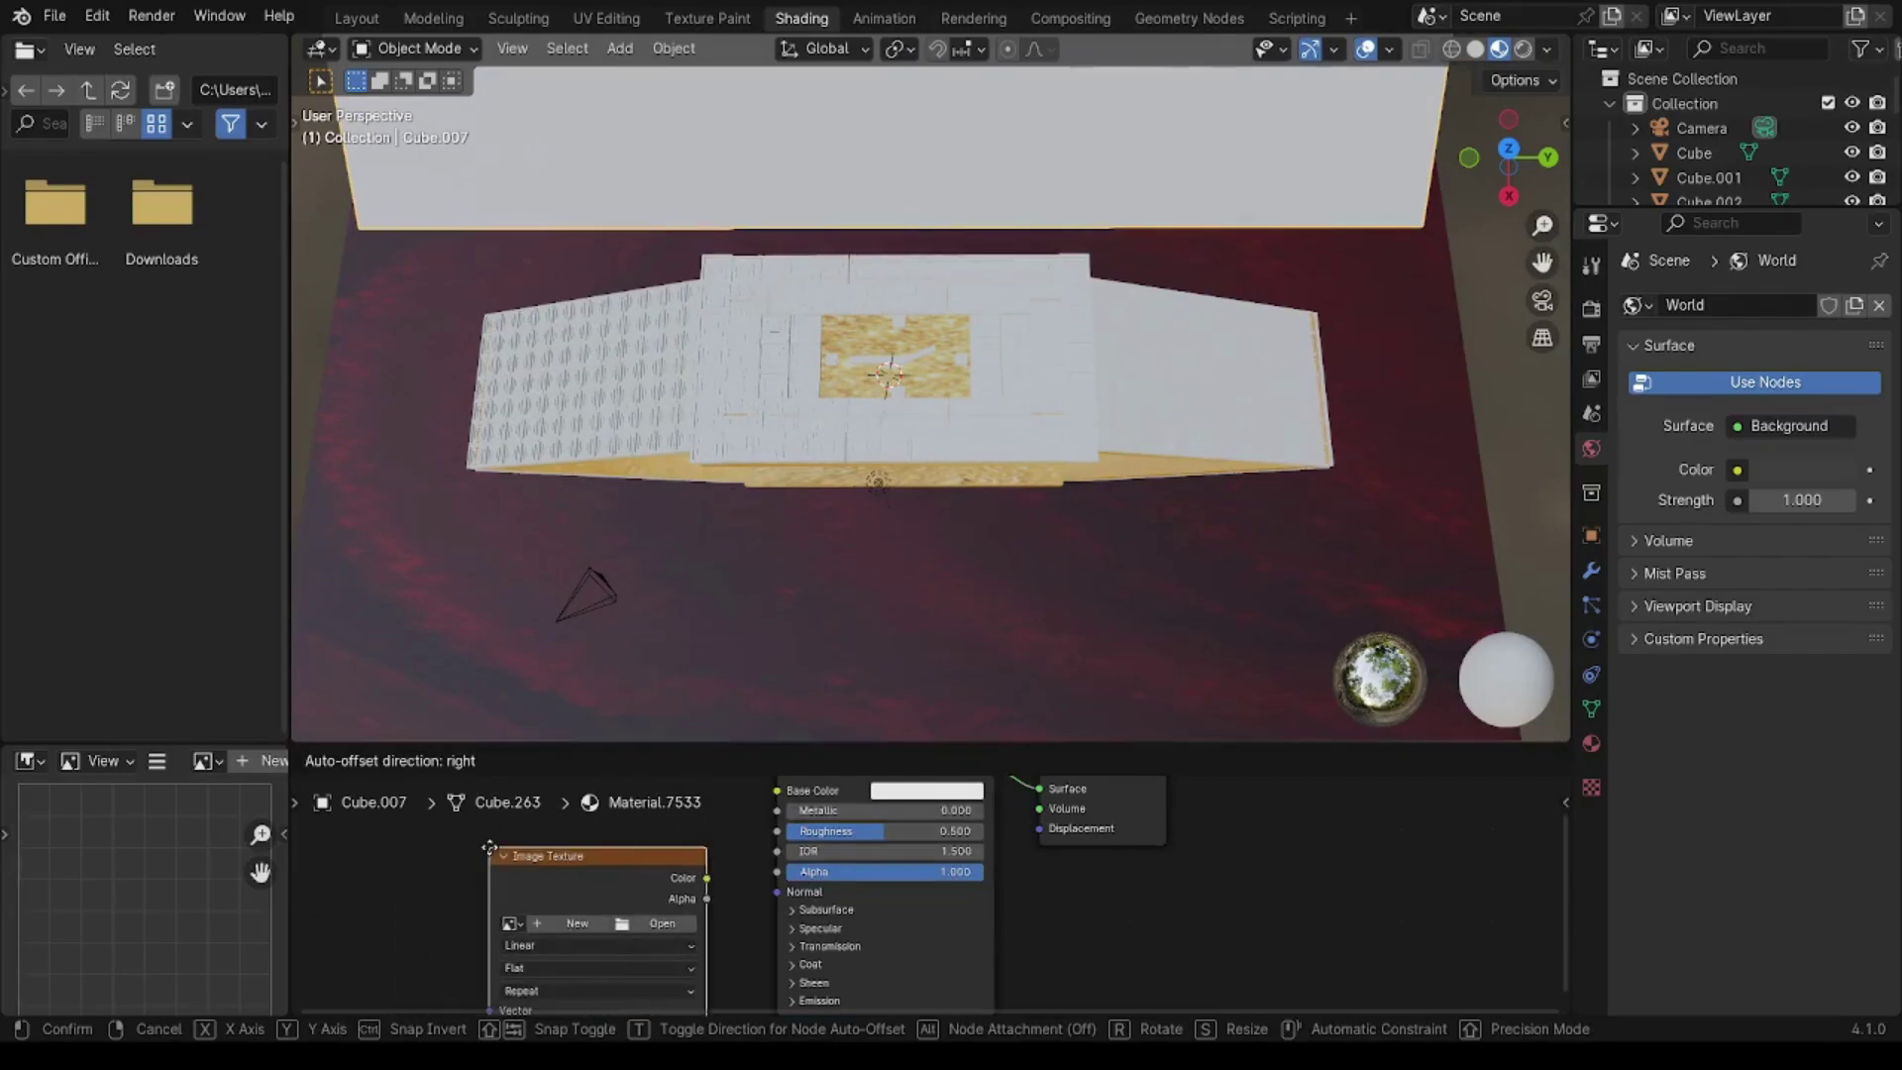
left_click(646, 921)
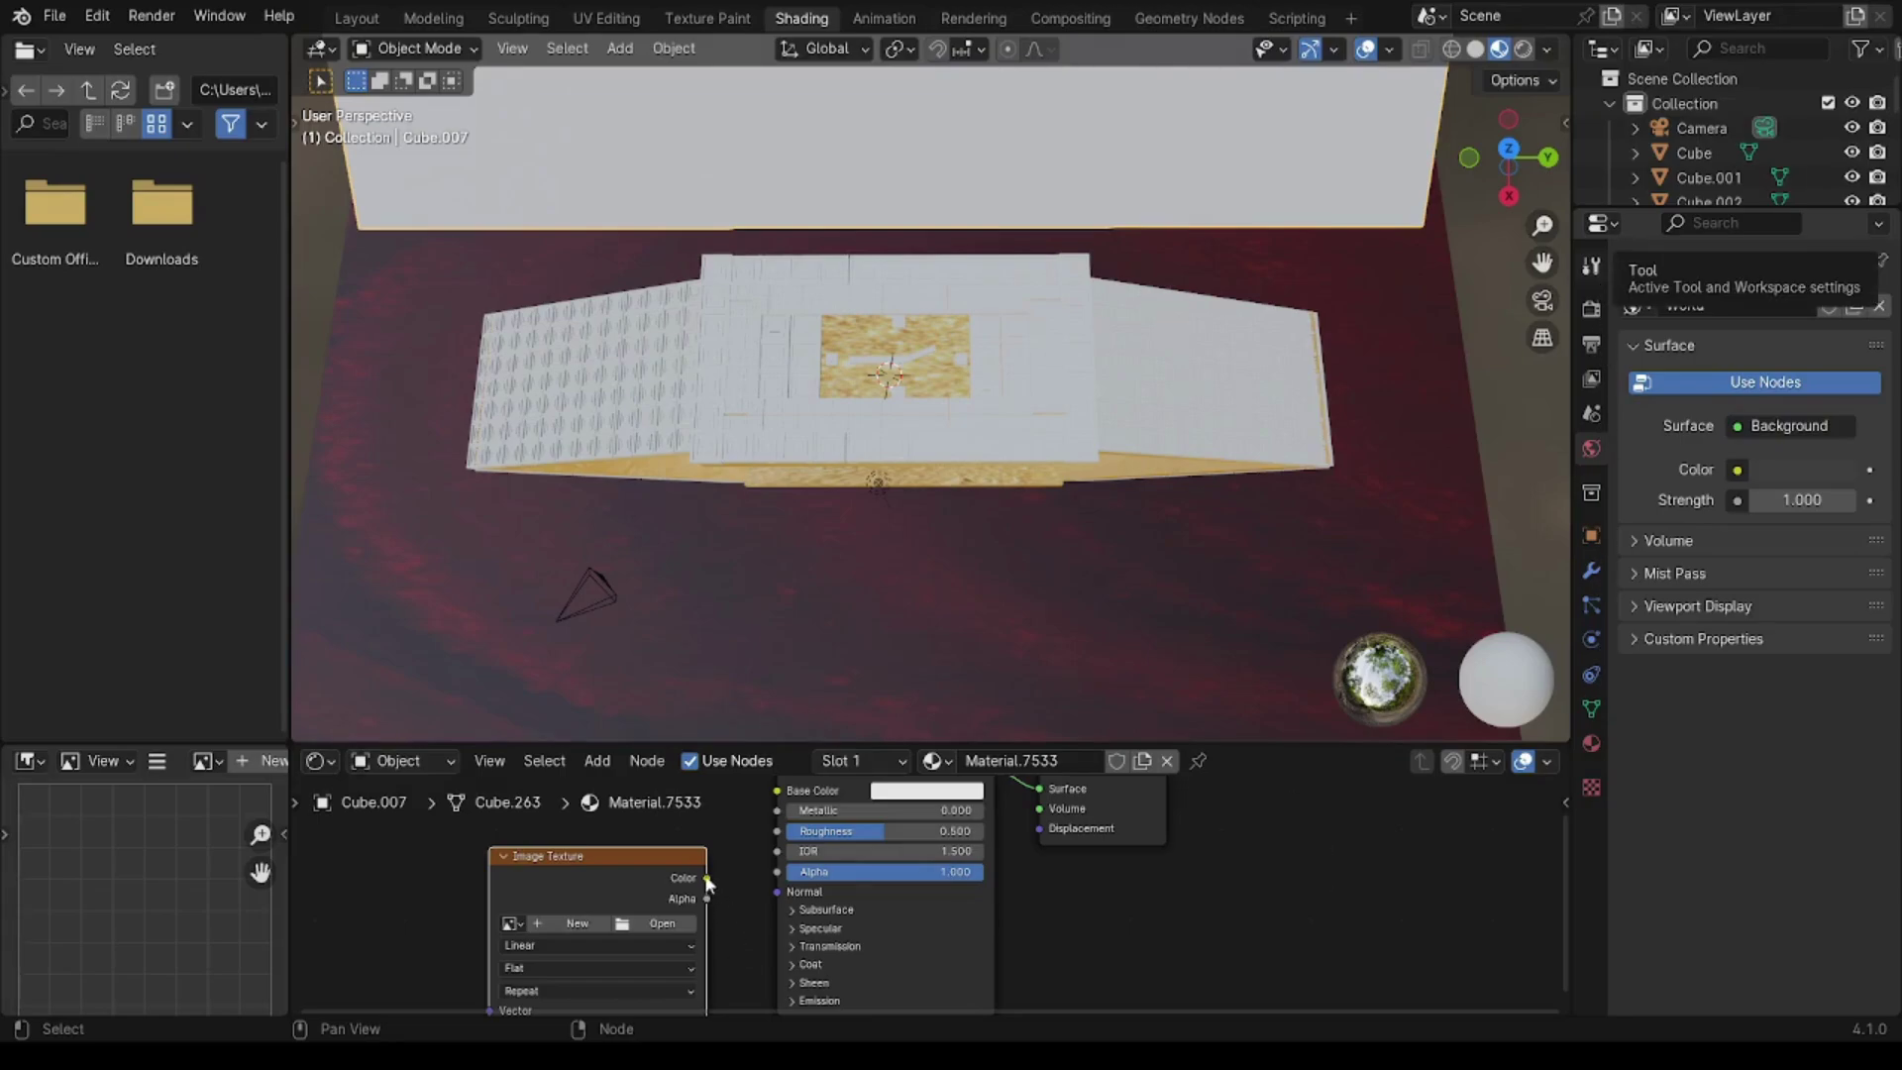
left_click_drag(707, 879, 777, 791)
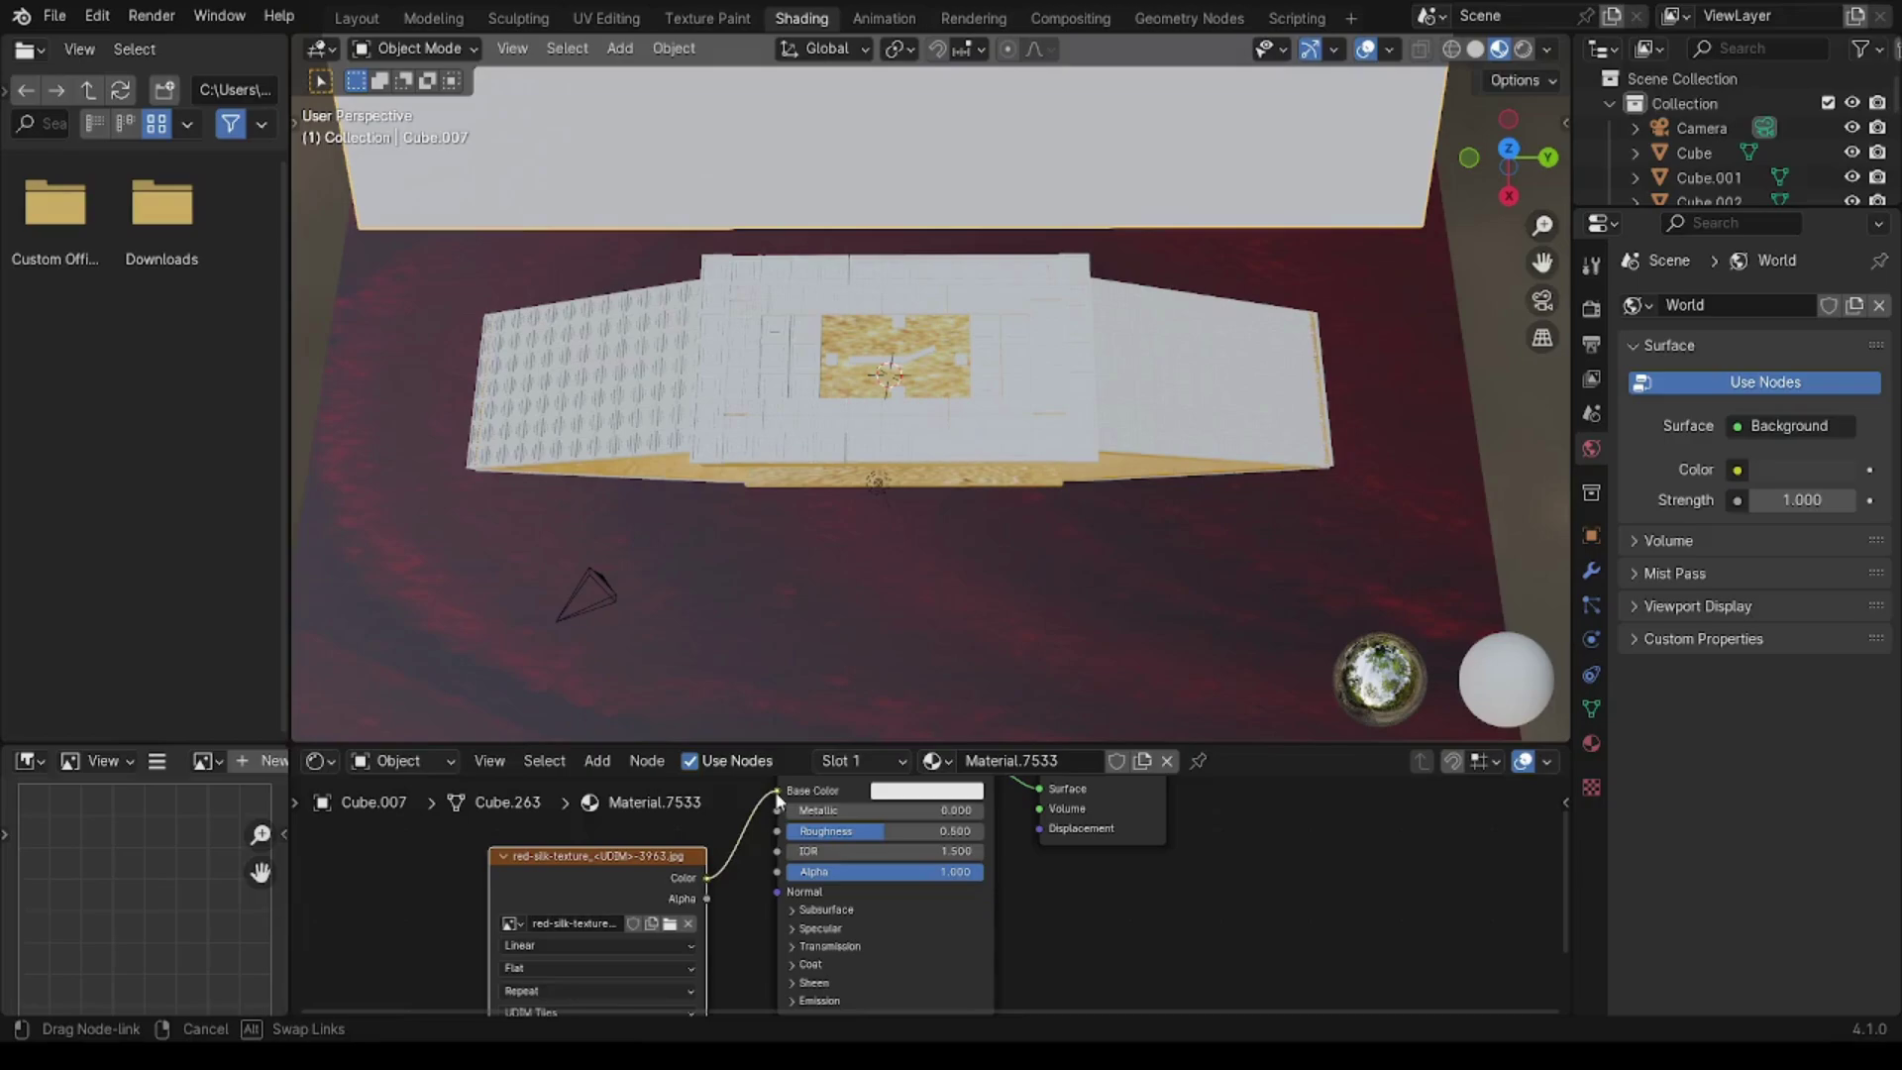
left_click(688, 924)
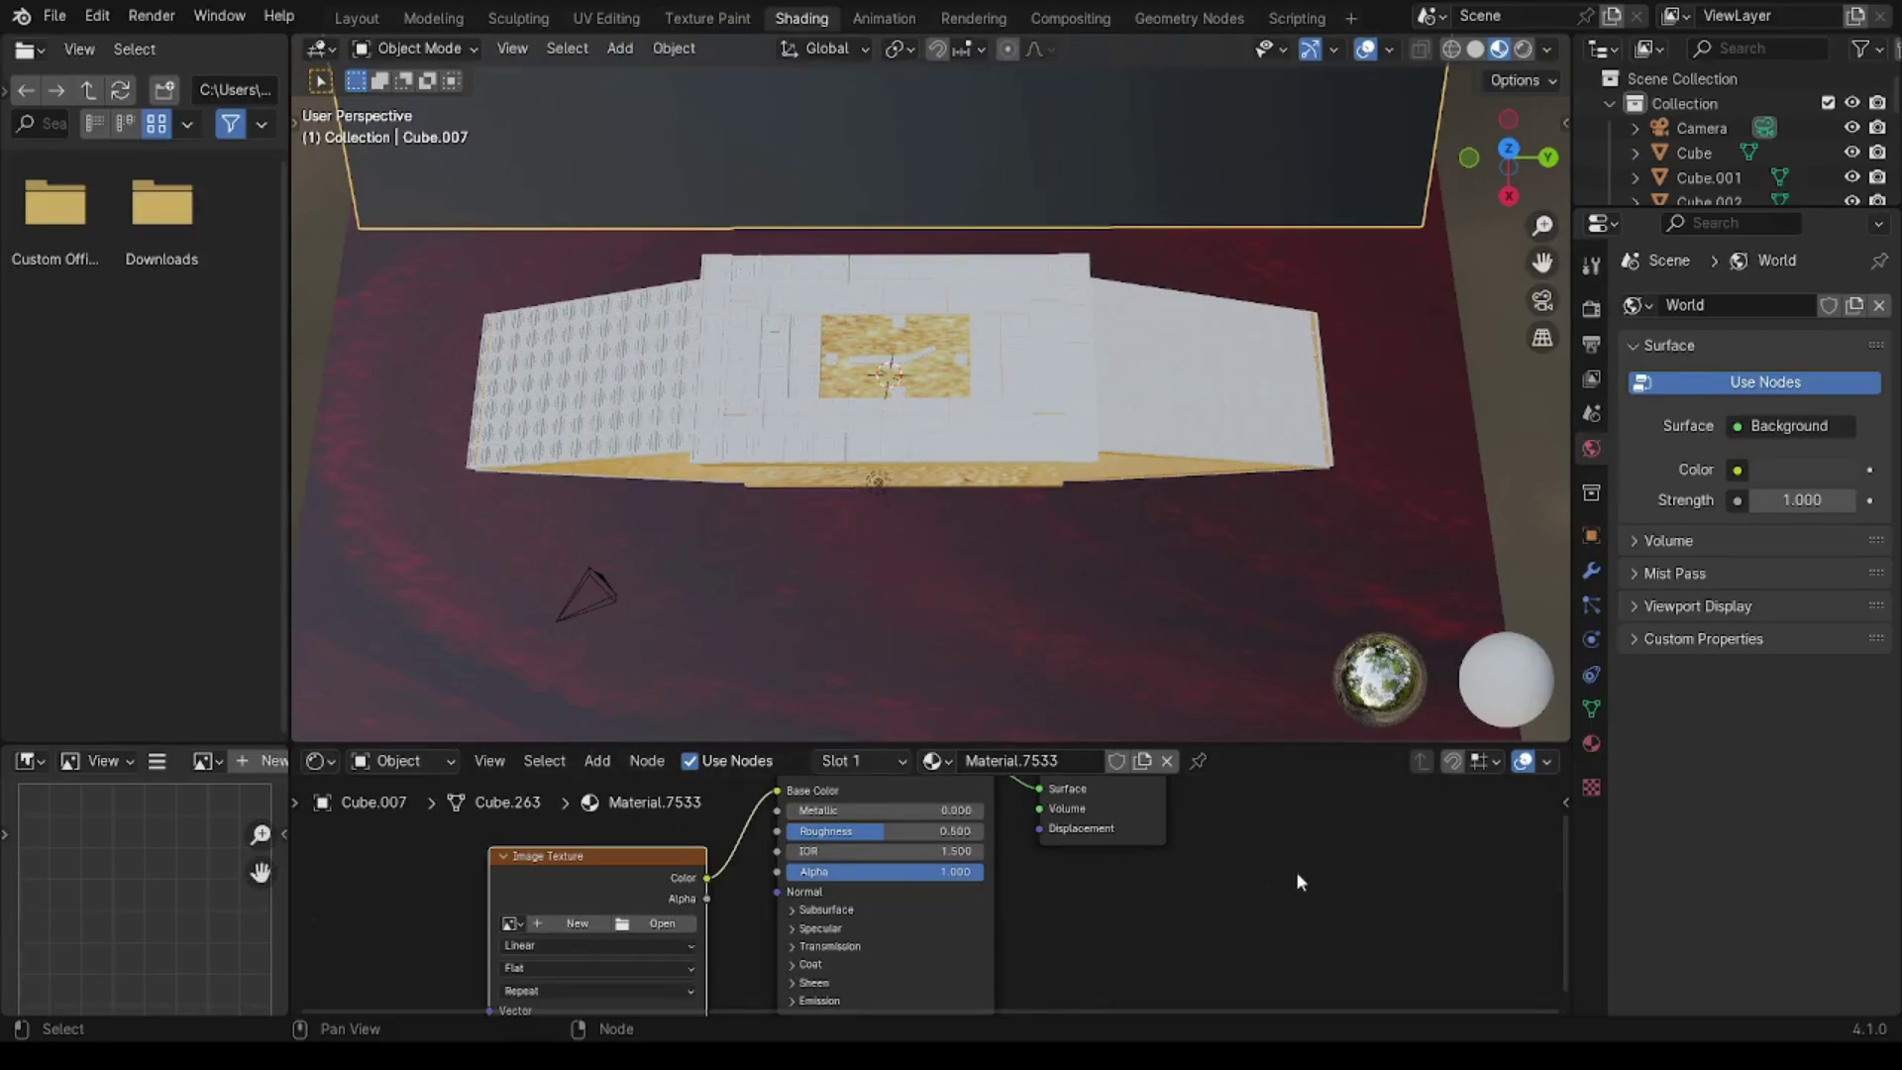
key("ctrl+z")
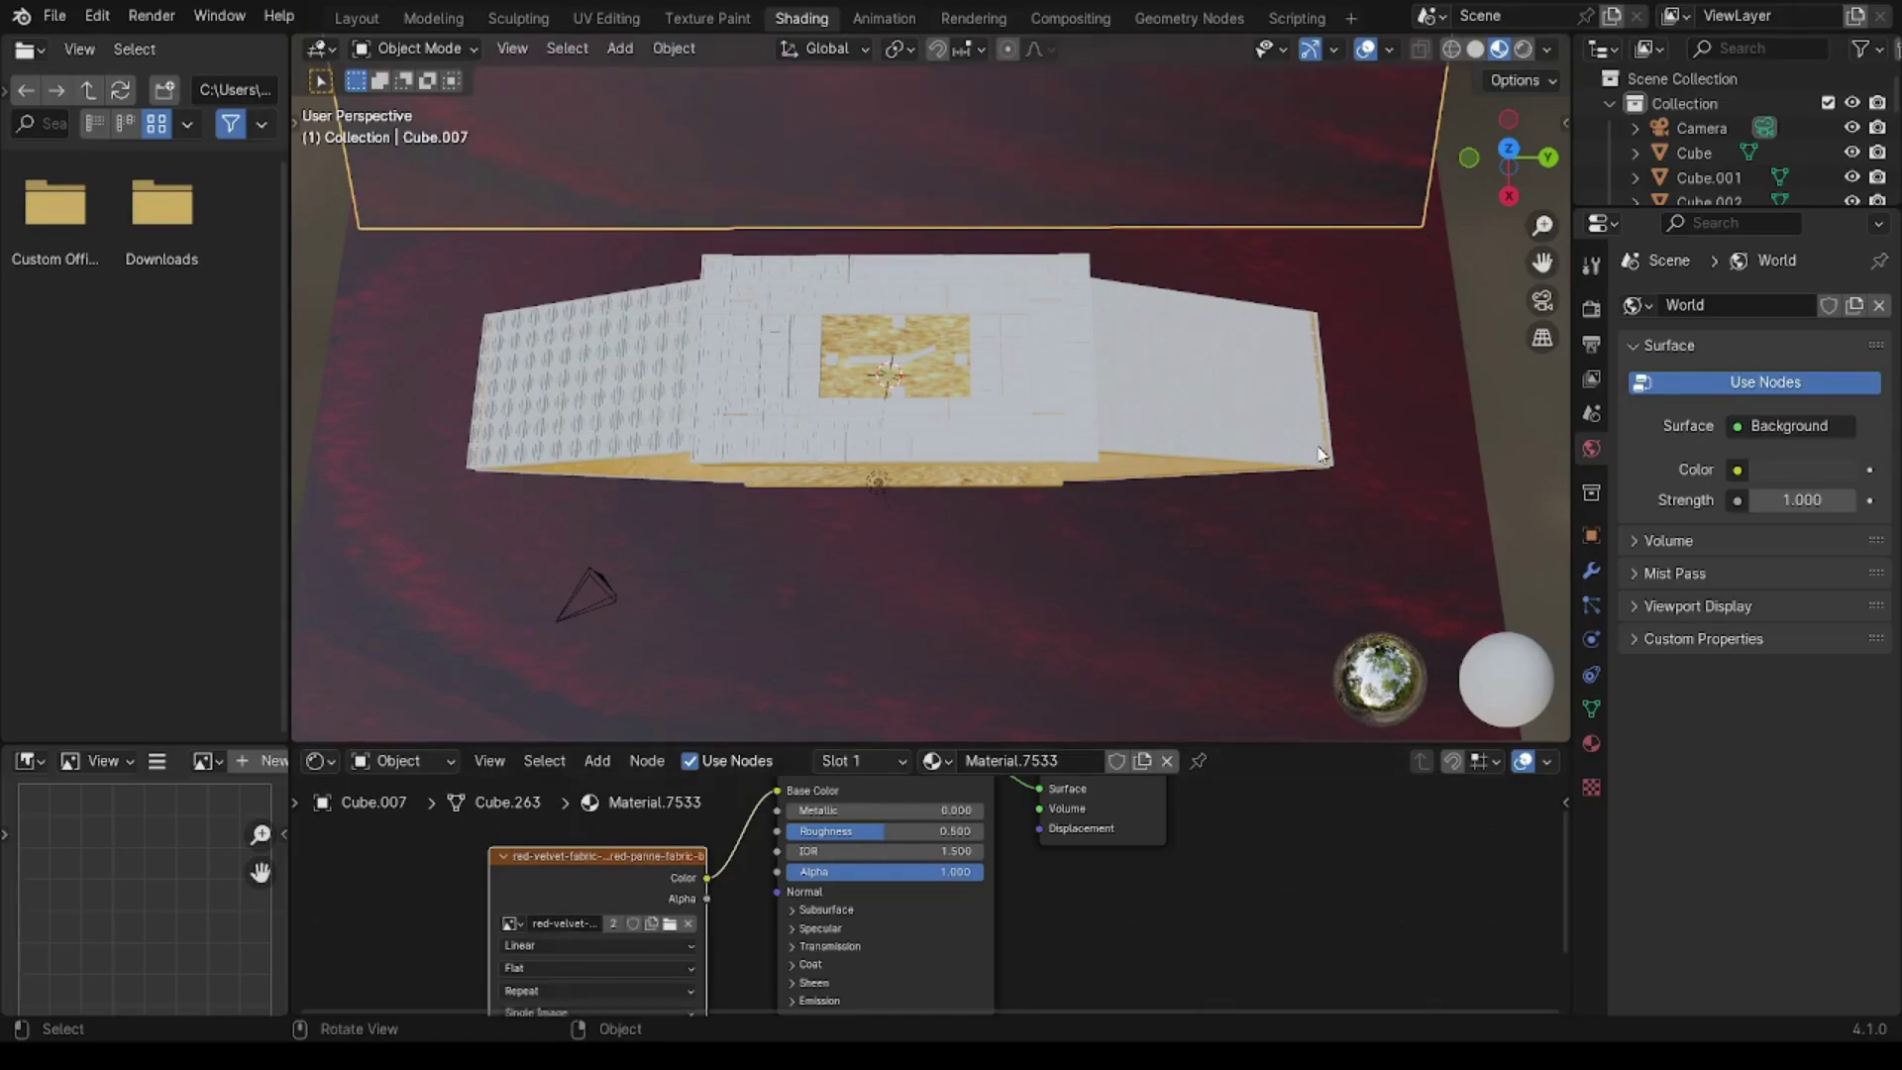
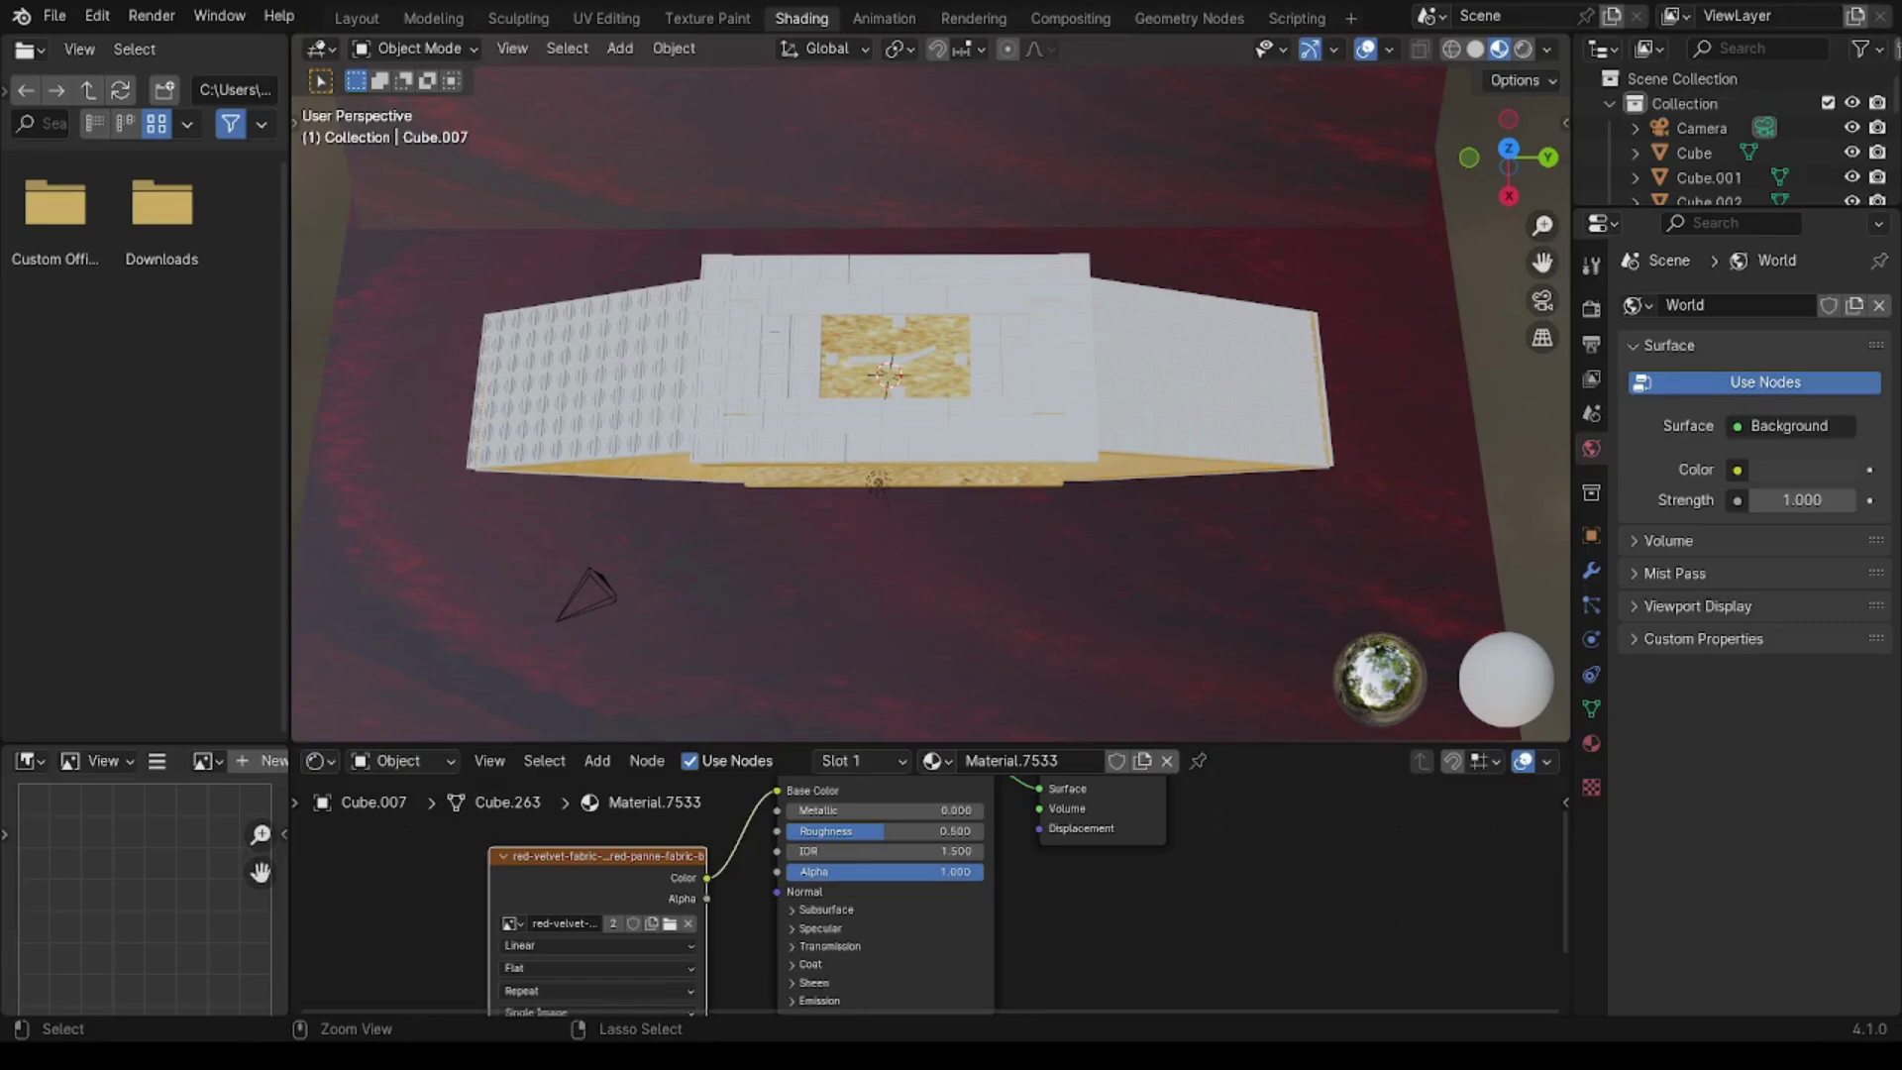
Step: Save the project, then in Layout scale the floor plane up and lower it slightly
key("ctrl+s")
left_click(358, 20)
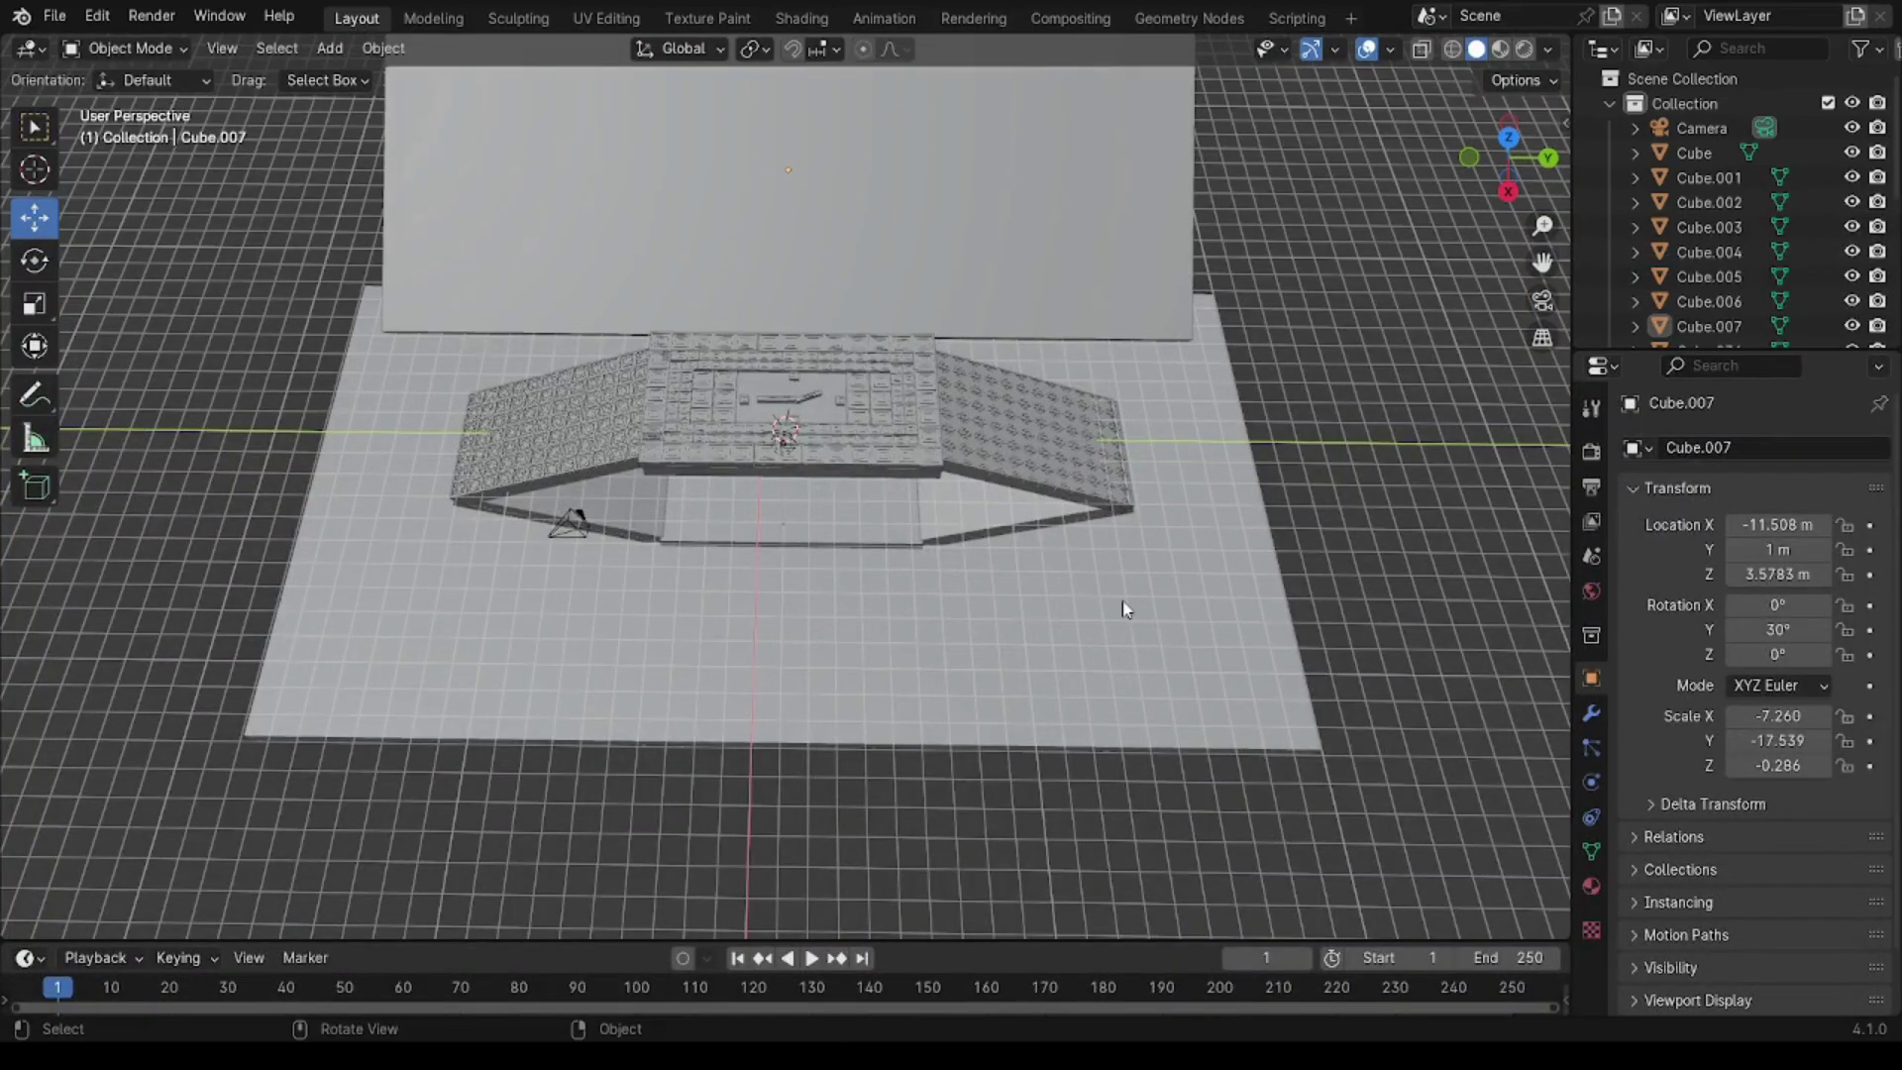
left_click(1120, 609)
key("s")
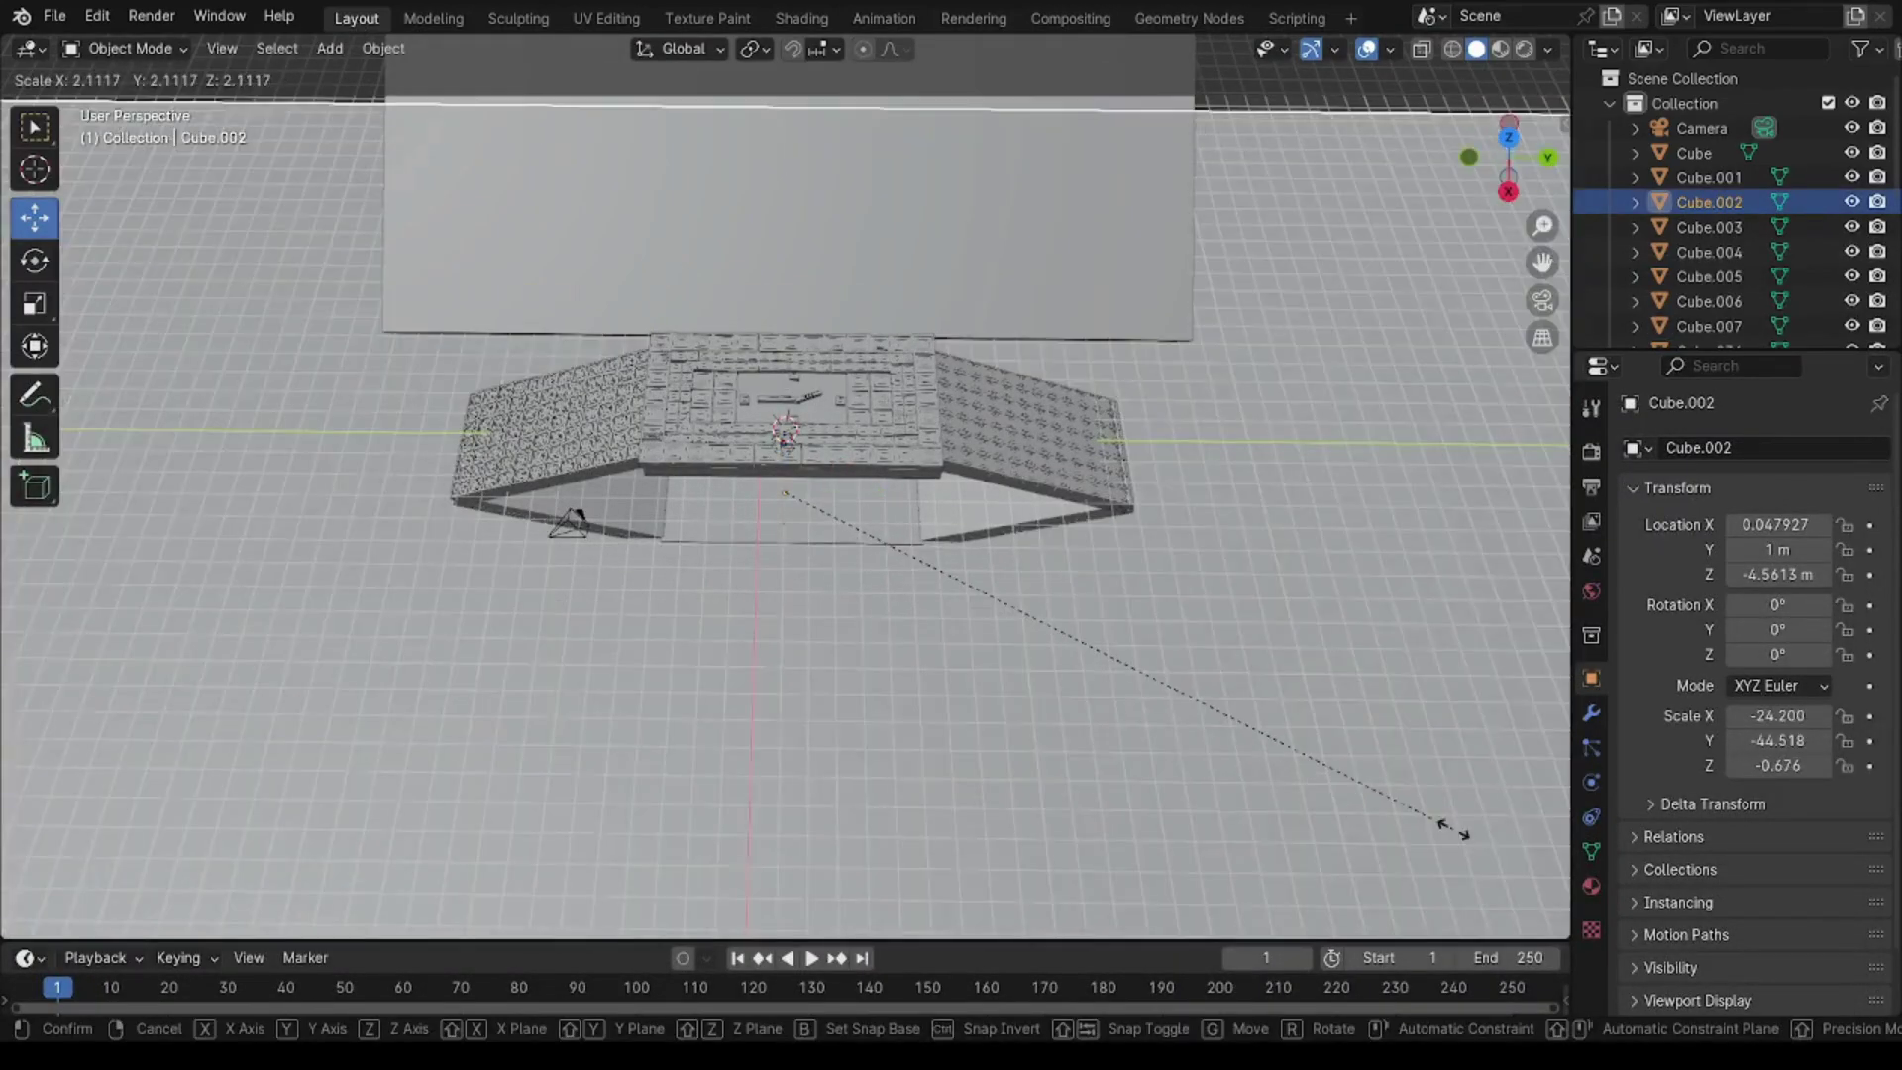
left_click(1464, 828)
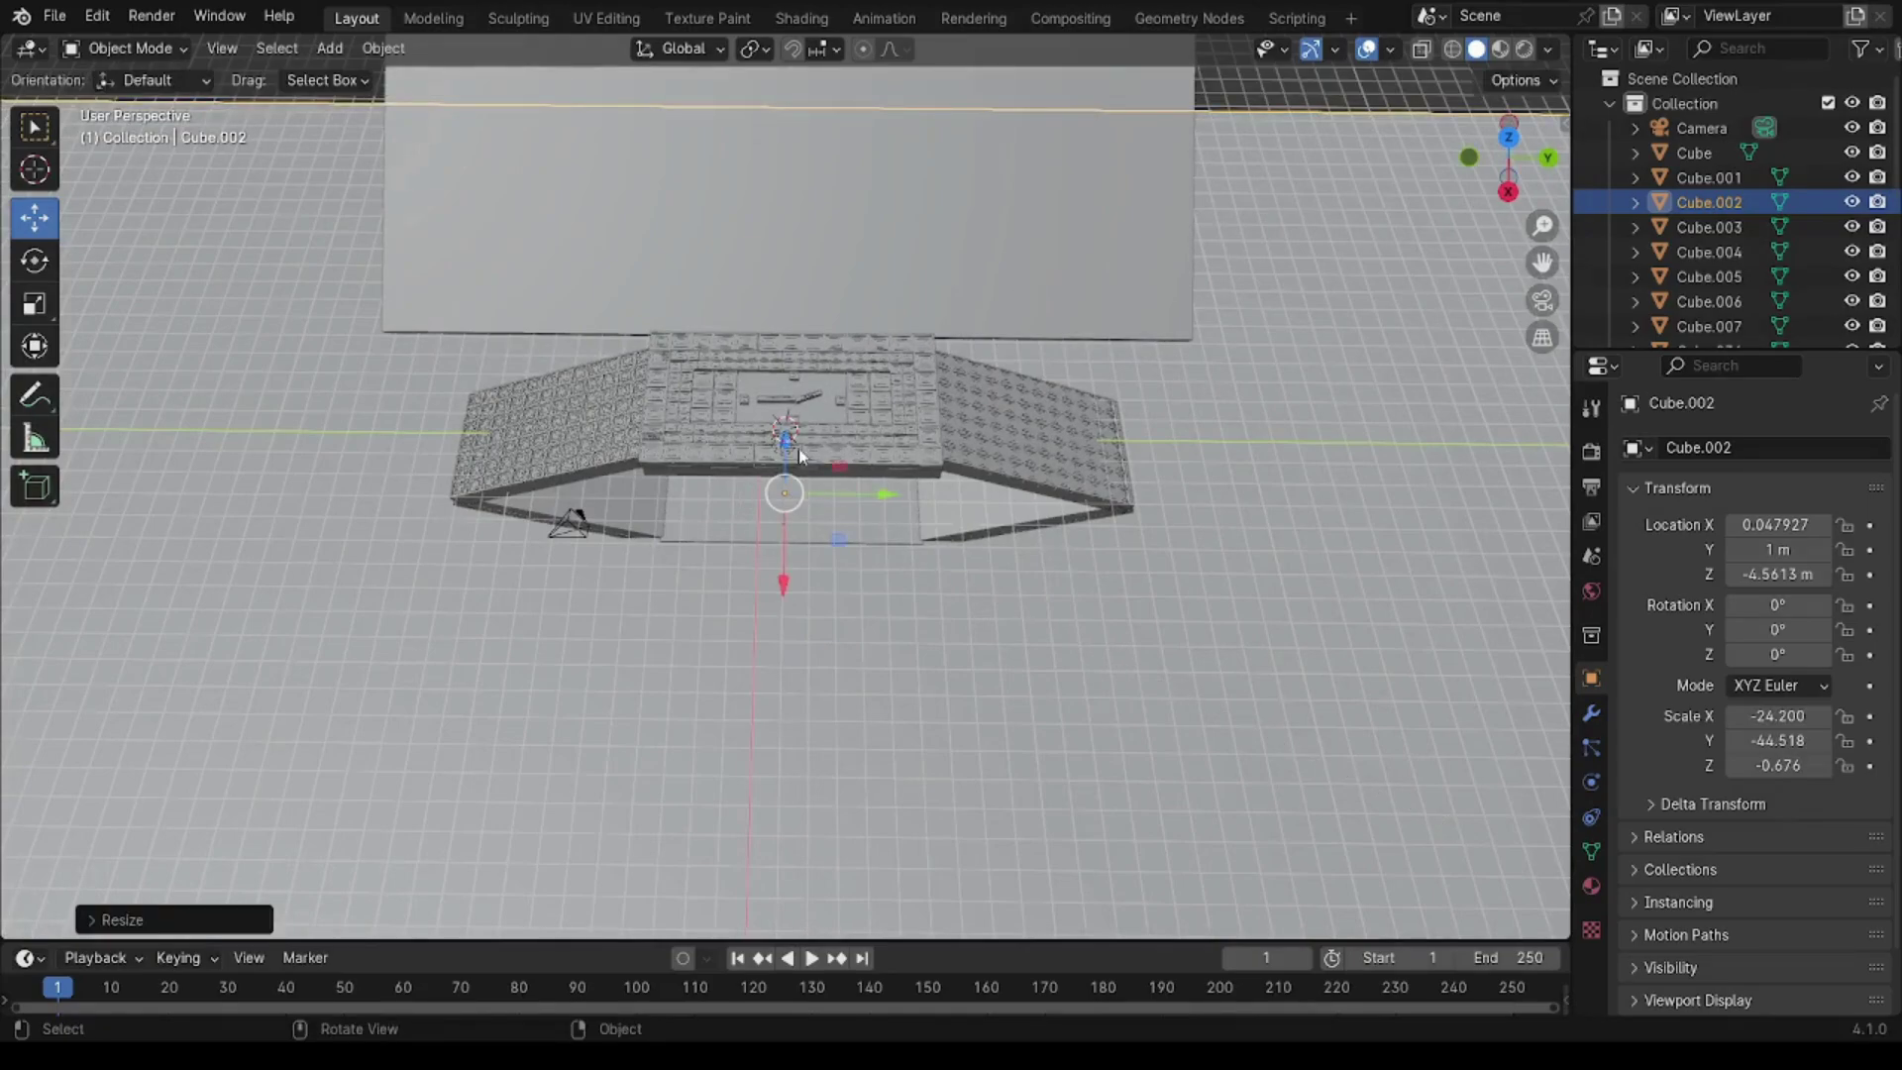
left_click_drag(785, 443, 847, 321)
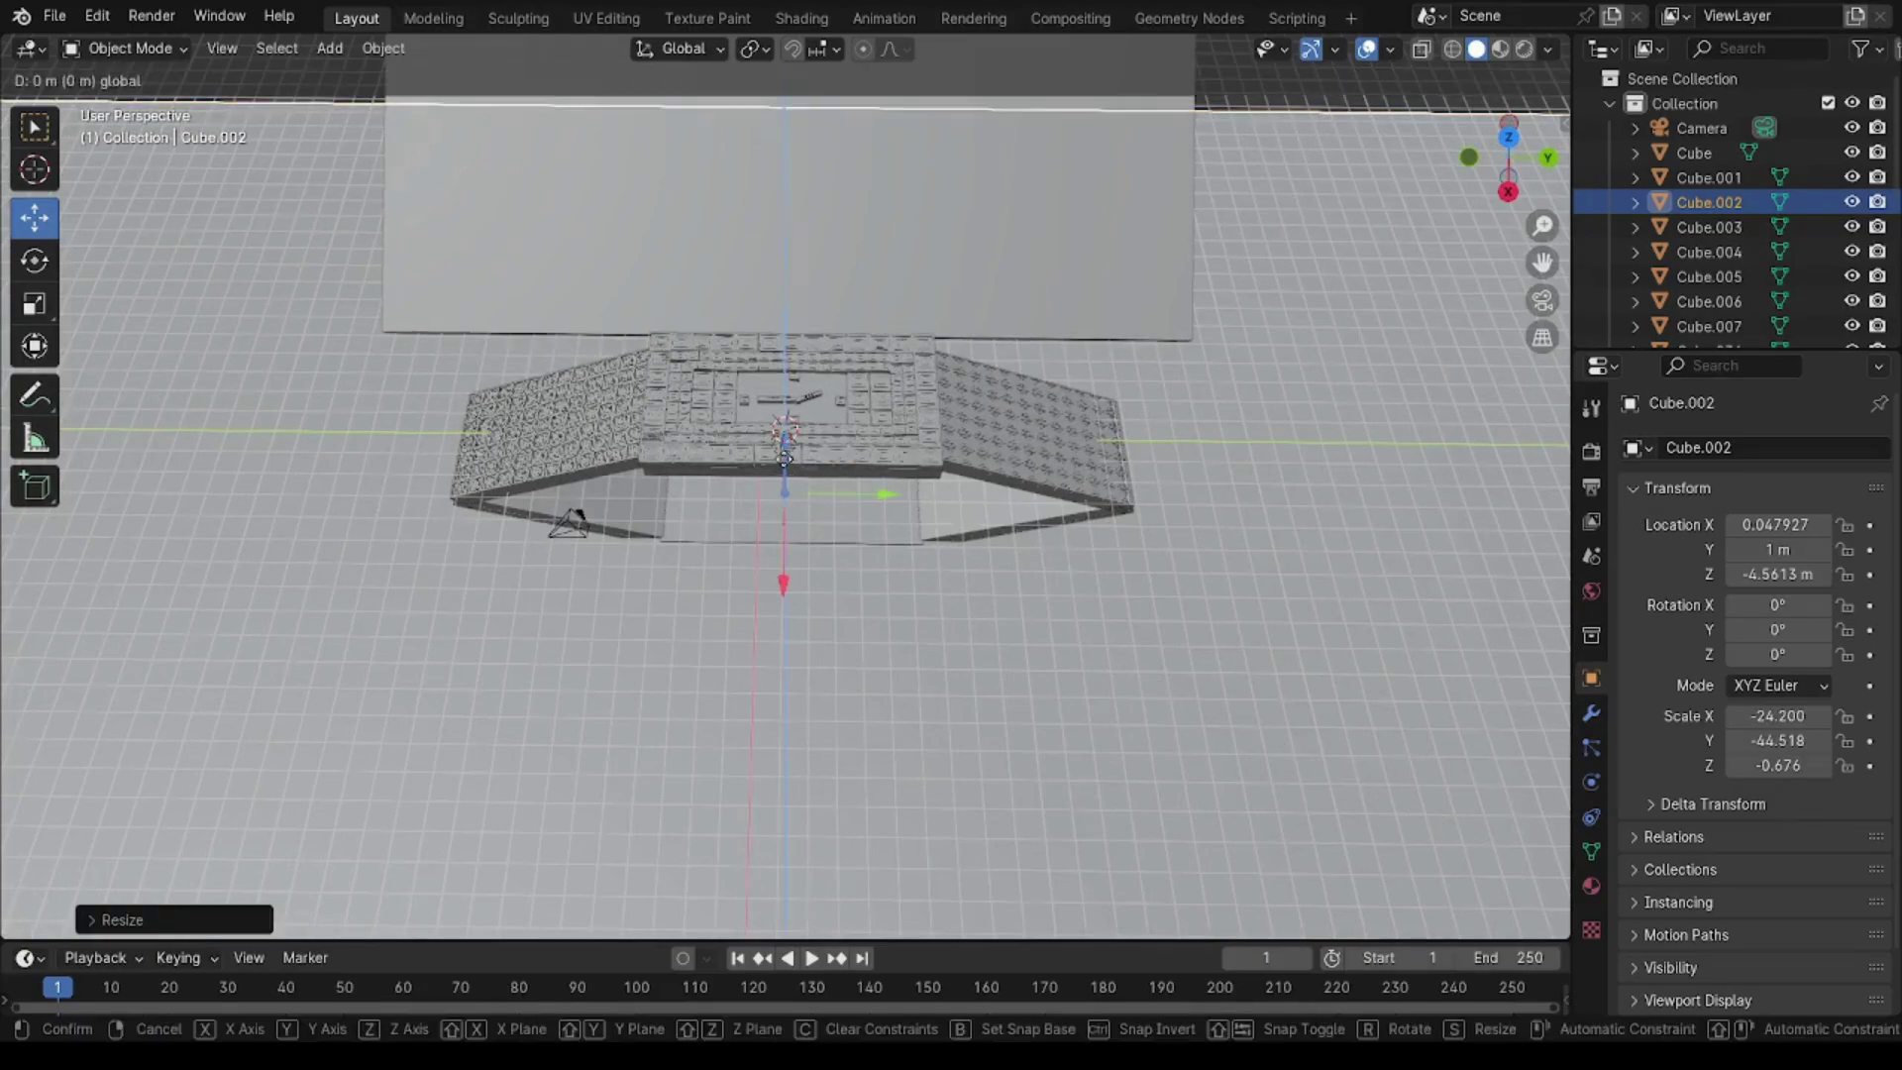
left_click(847, 321)
Step: Enlarge the backdrop wall and push it back to X −24.525 m
left_click(923, 170)
key("s")
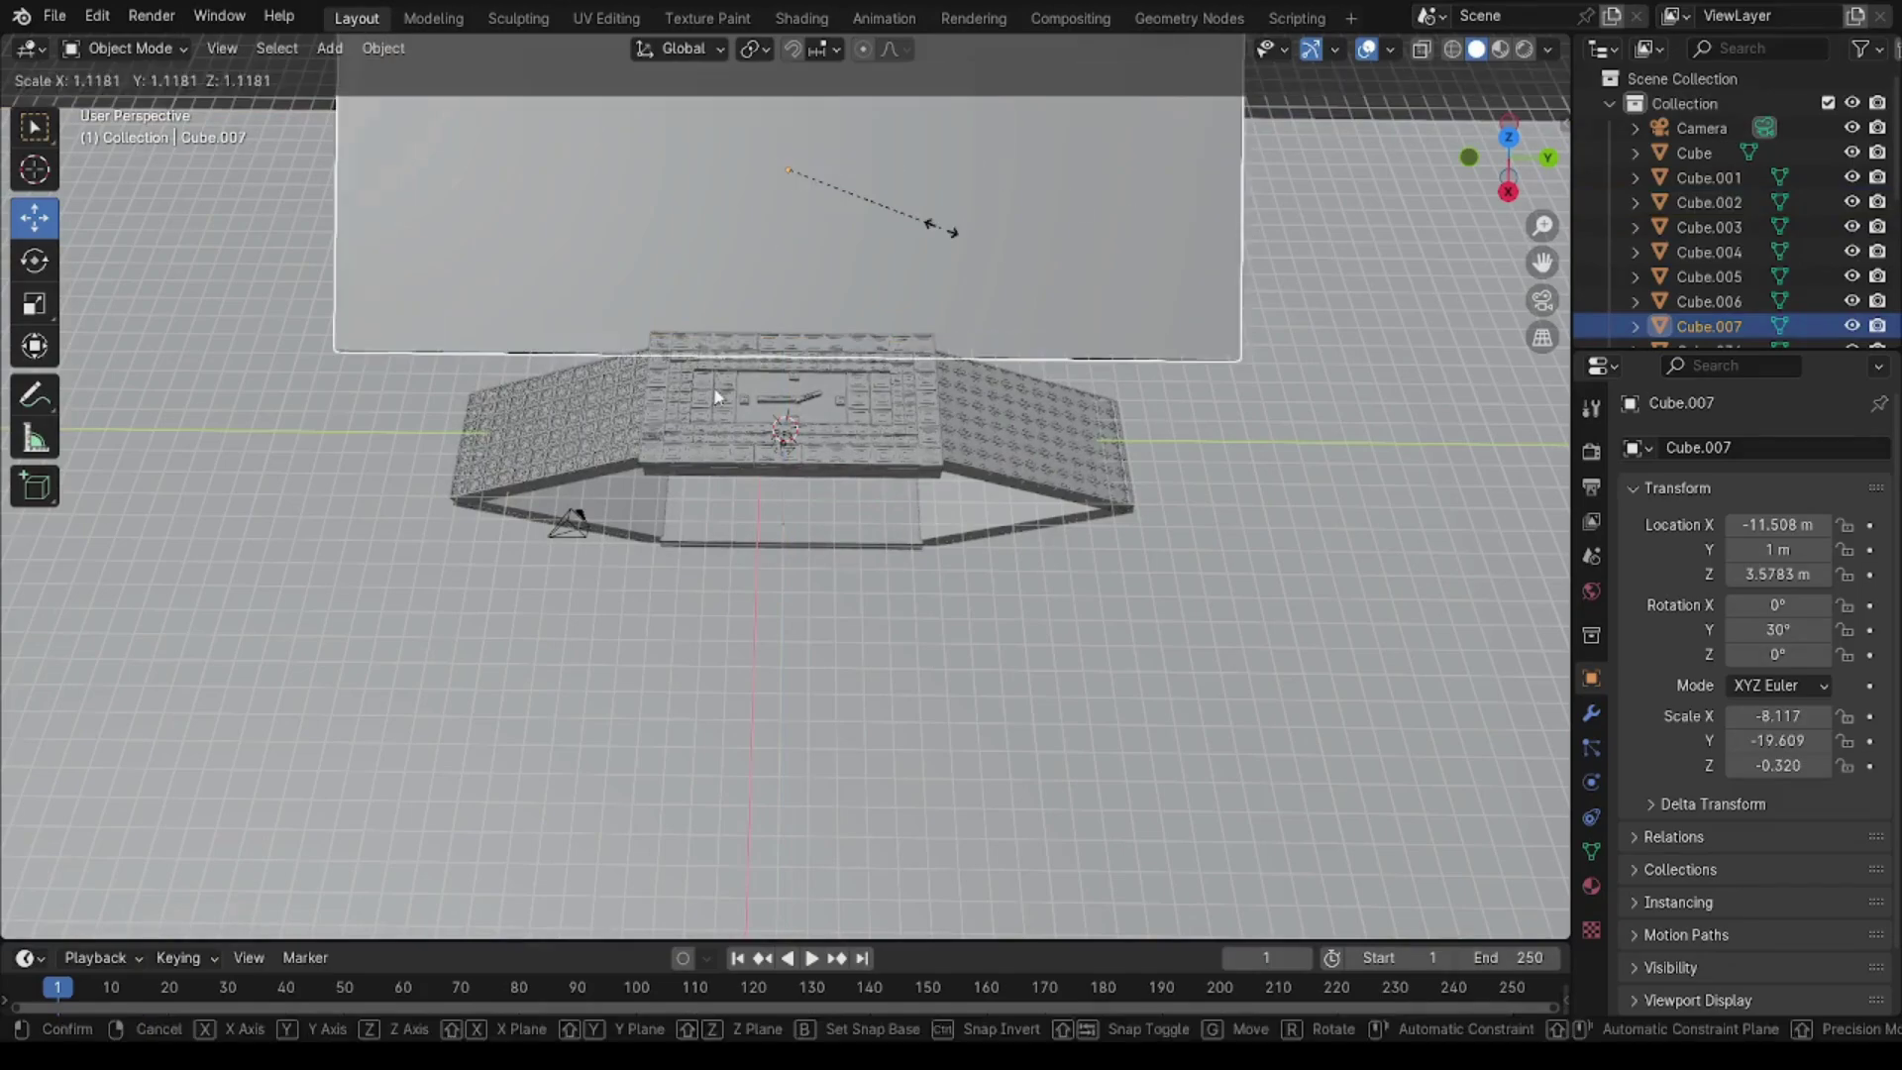
left_click(716, 396)
scroll(713, 401, "down", 3)
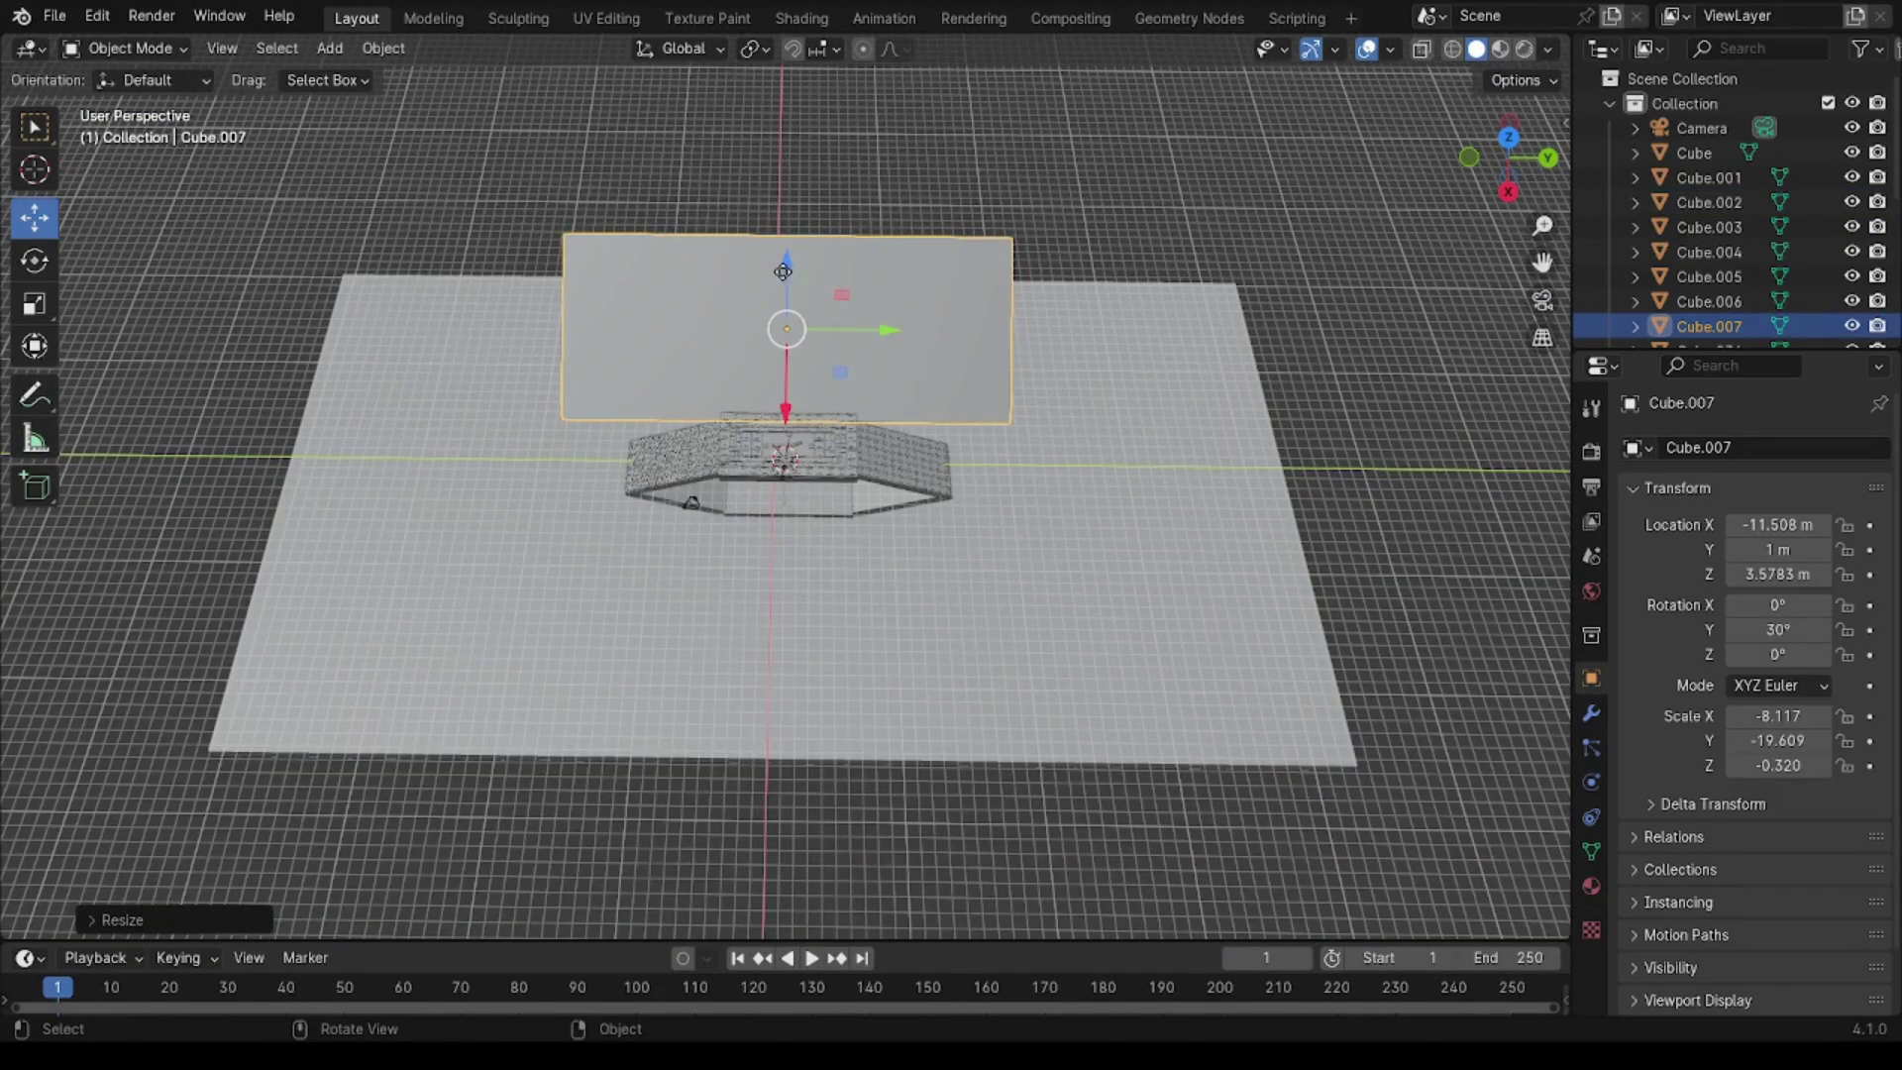
left_click_drag(783, 272, 790, 174)
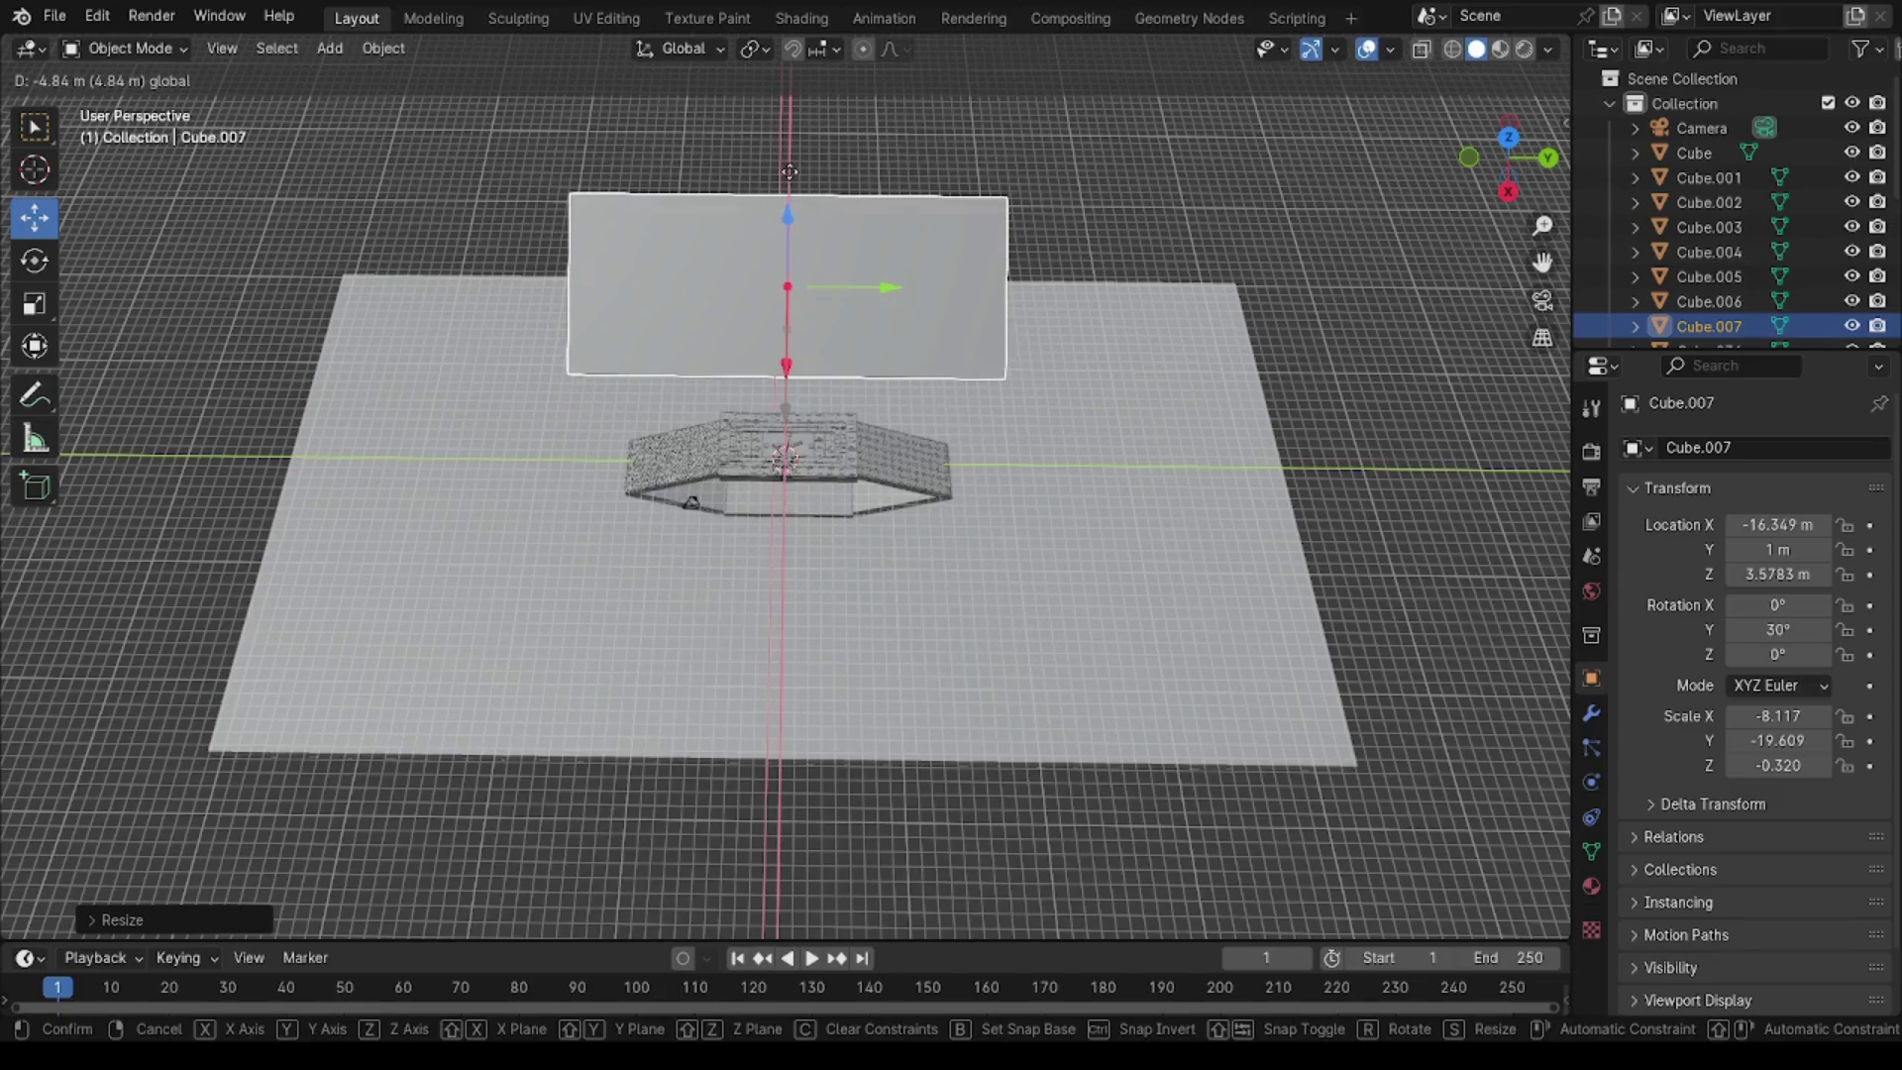
left_click_drag(790, 172, 815, 273)
key("s")
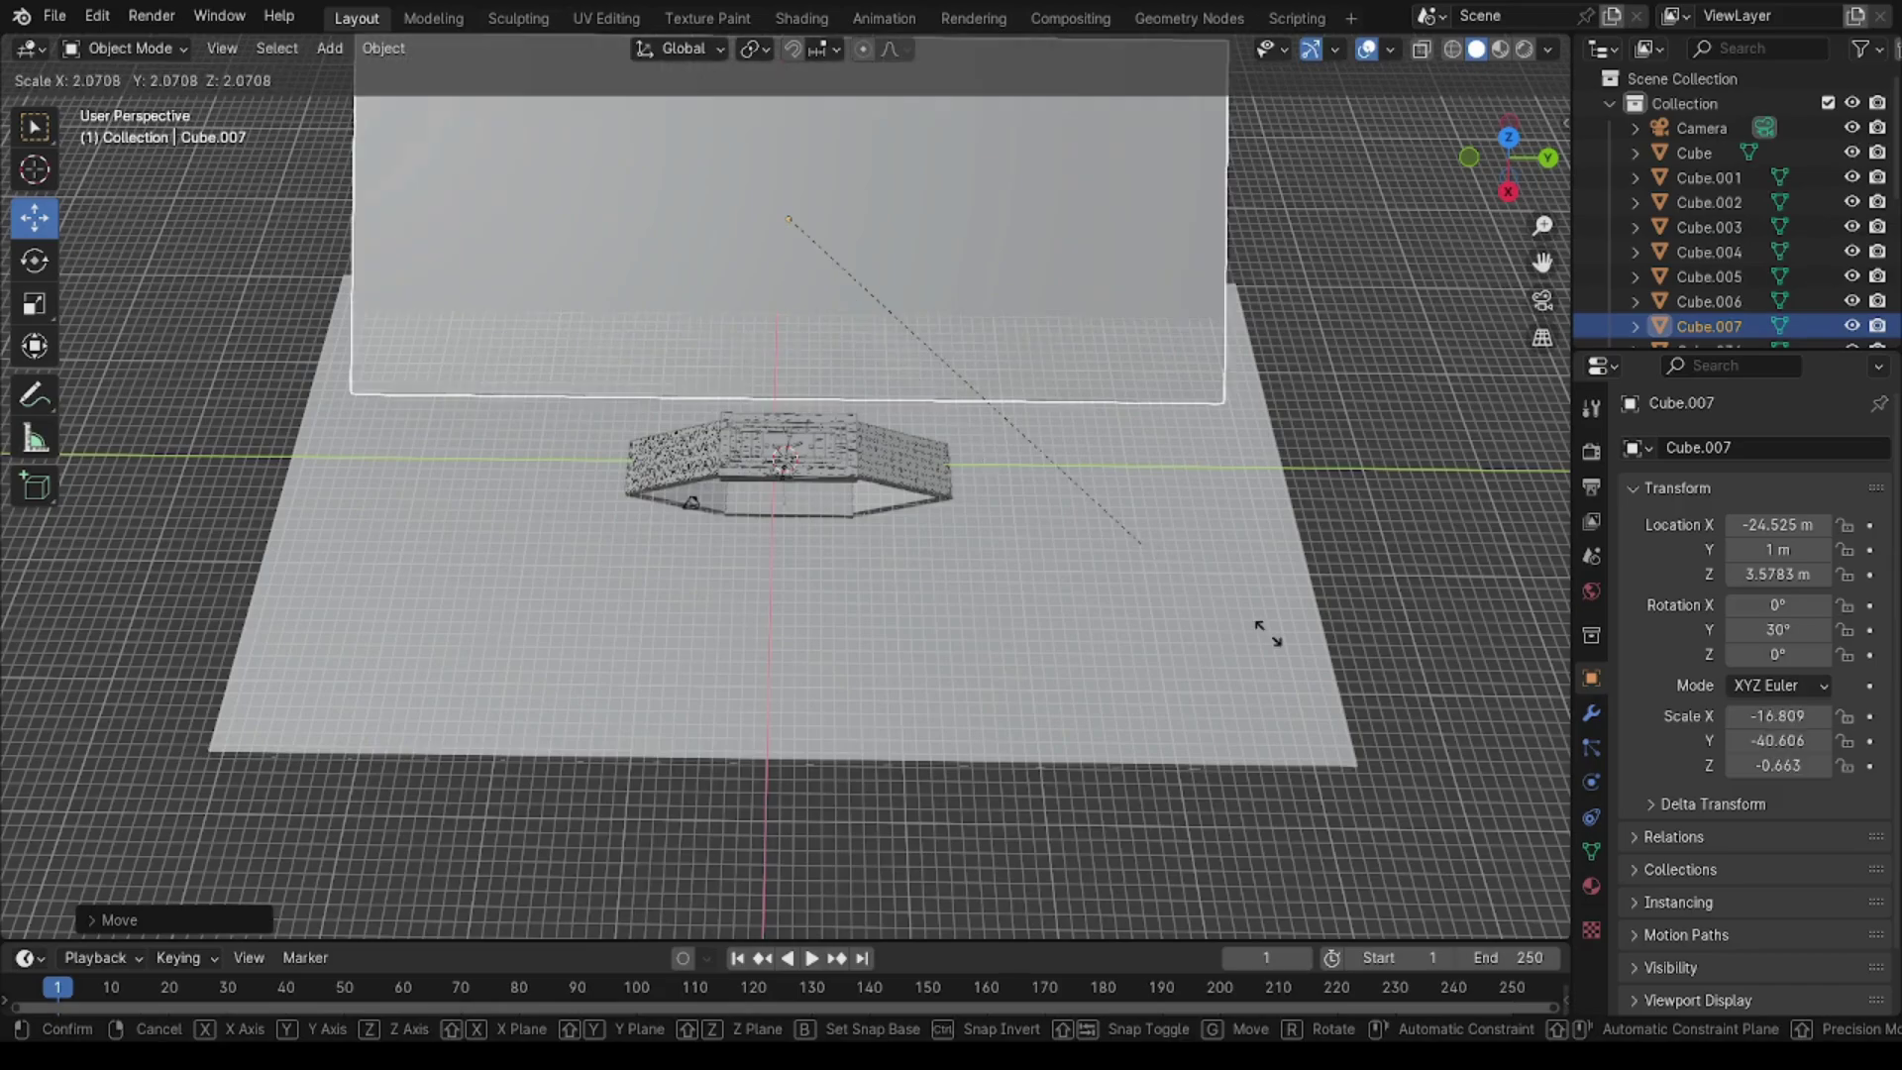
left_click(1172, 582)
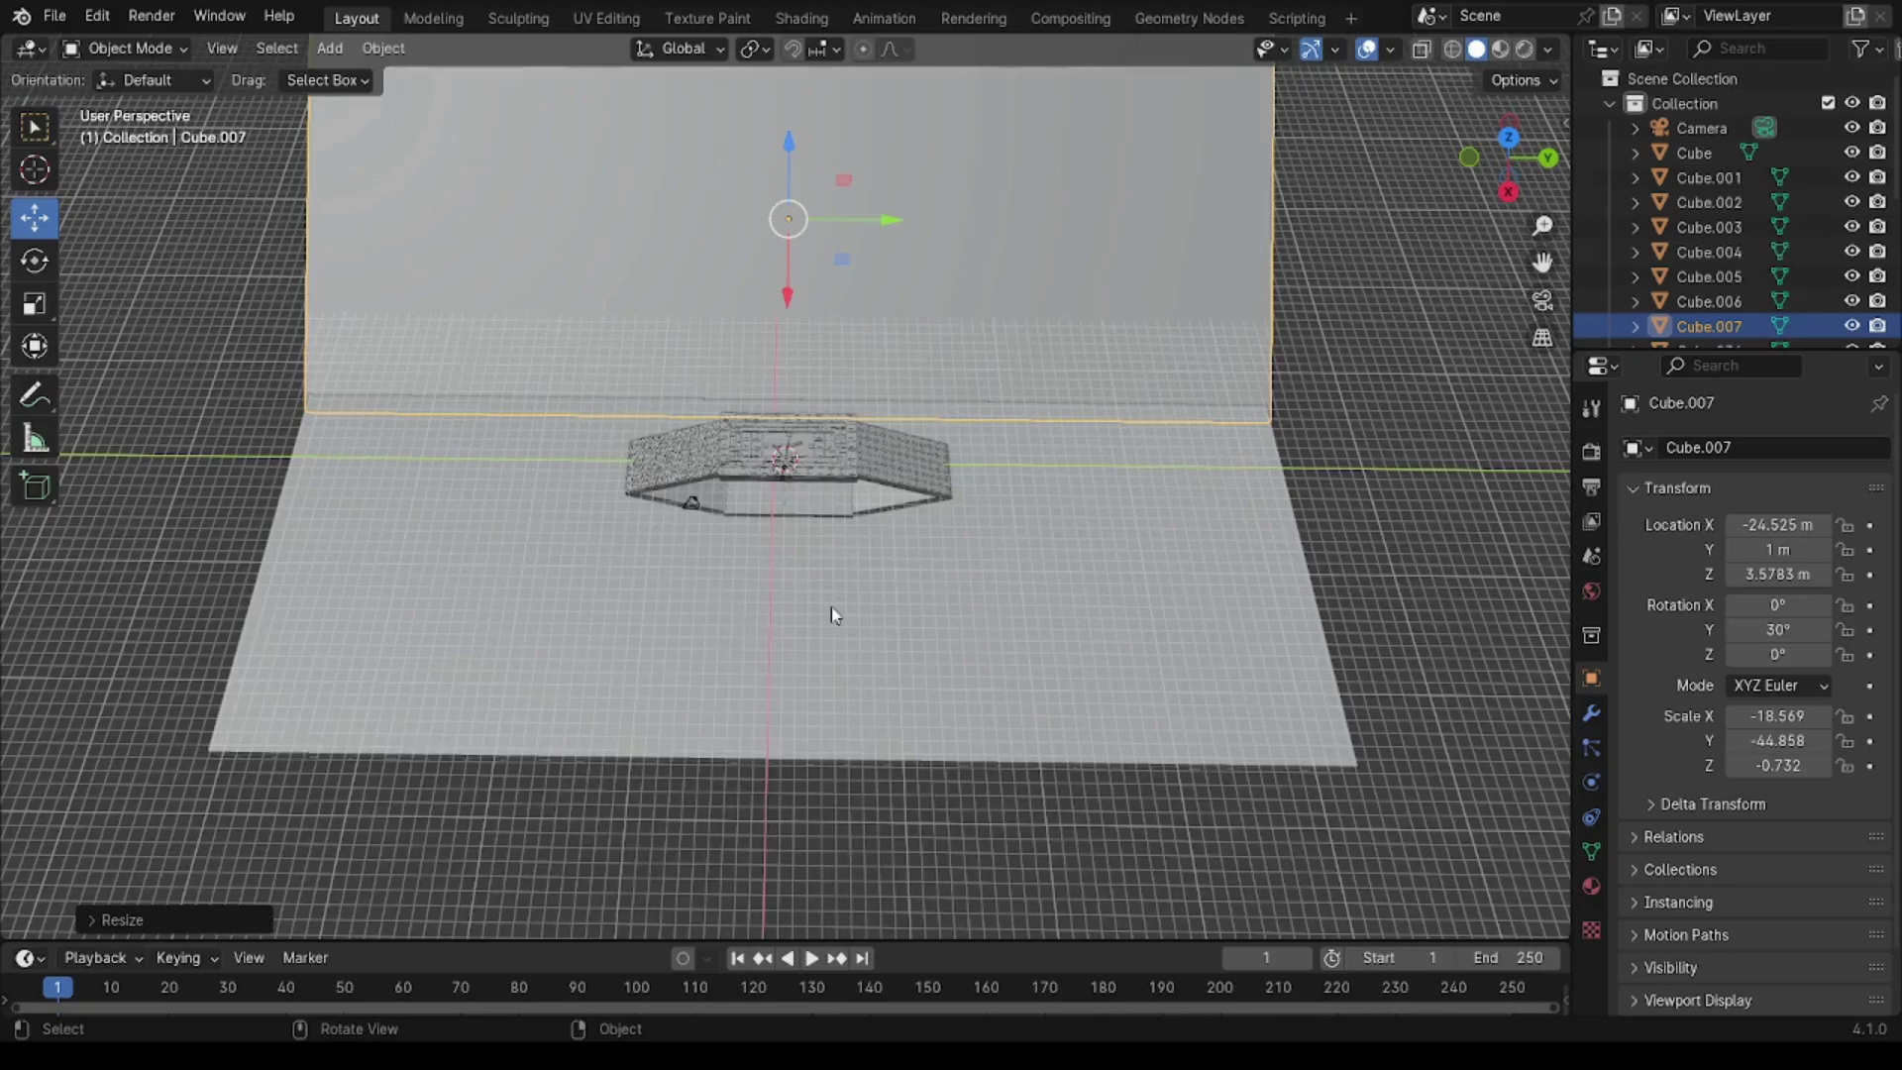
scroll(831, 606, "up", 1)
scroll(831, 606, "up", 2)
scroll(830, 606, "up", 3)
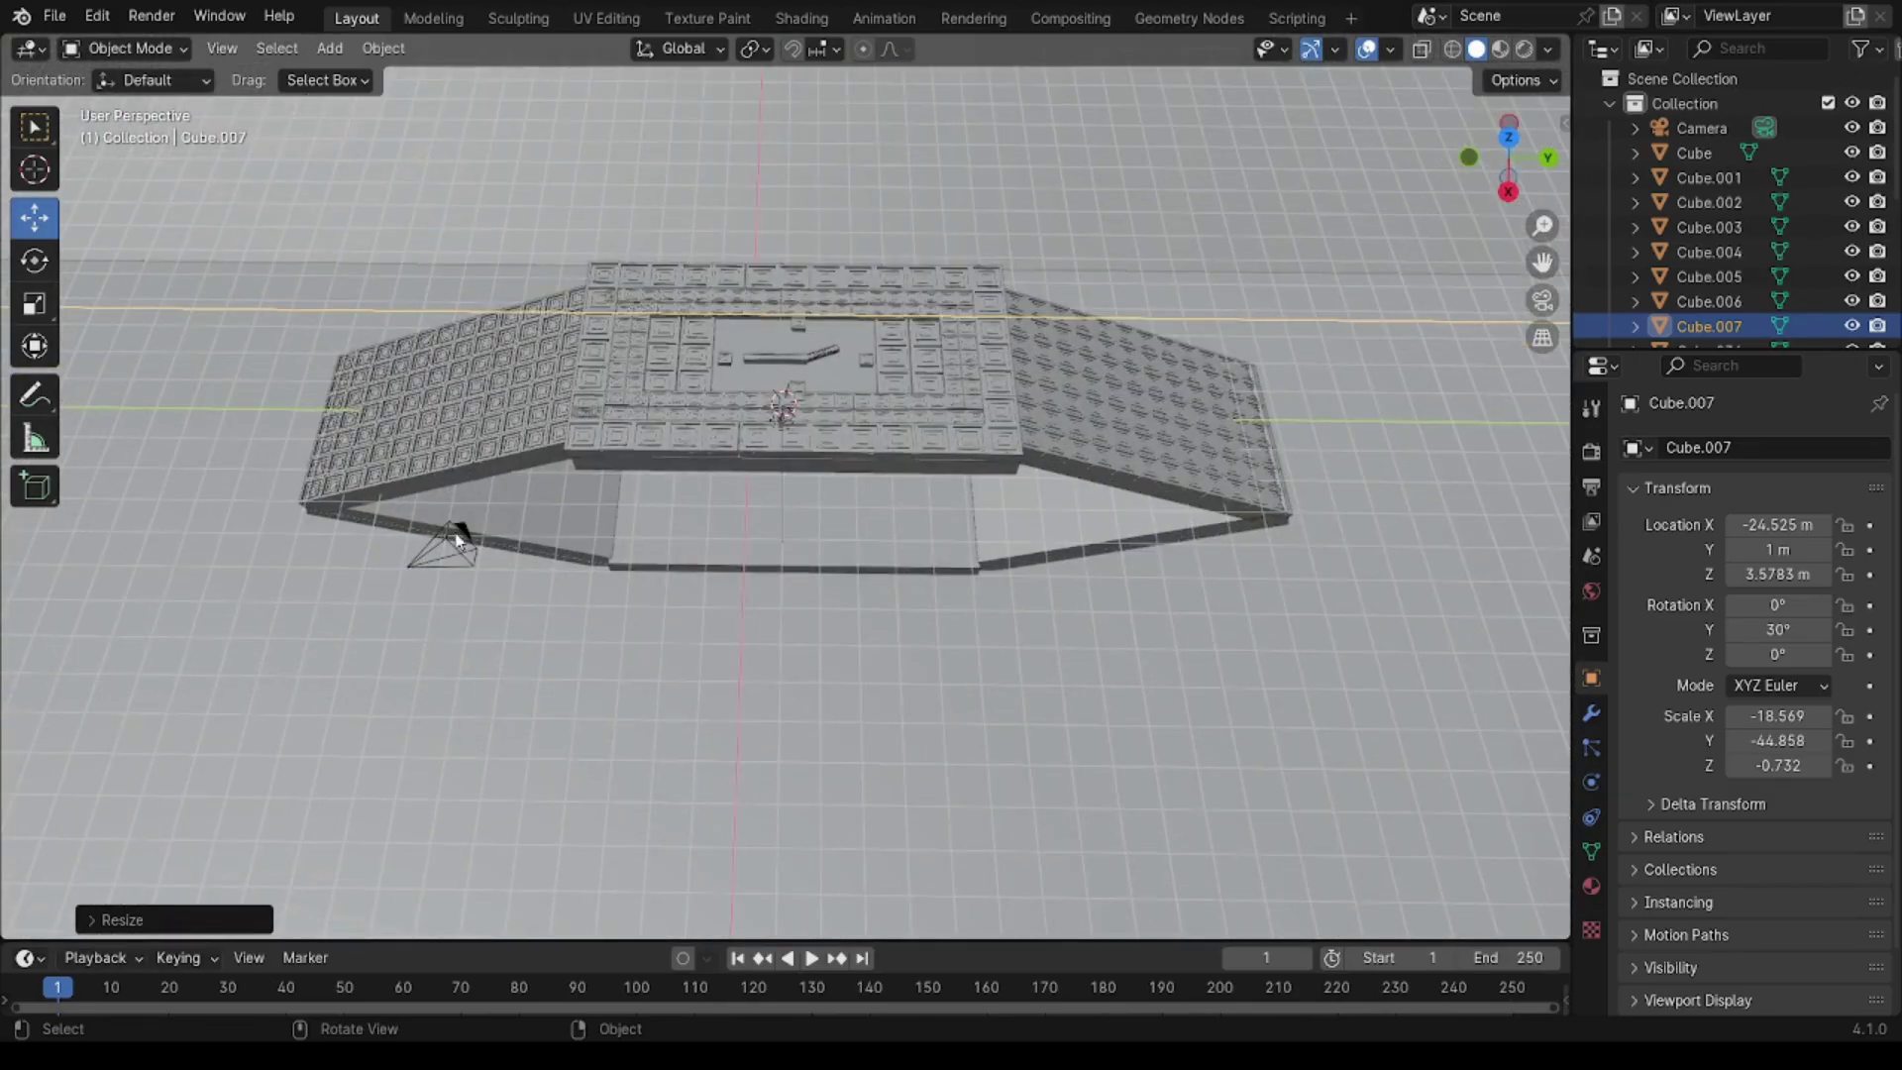
Step: Nudge the light to a slightly new position
left_click(784, 421)
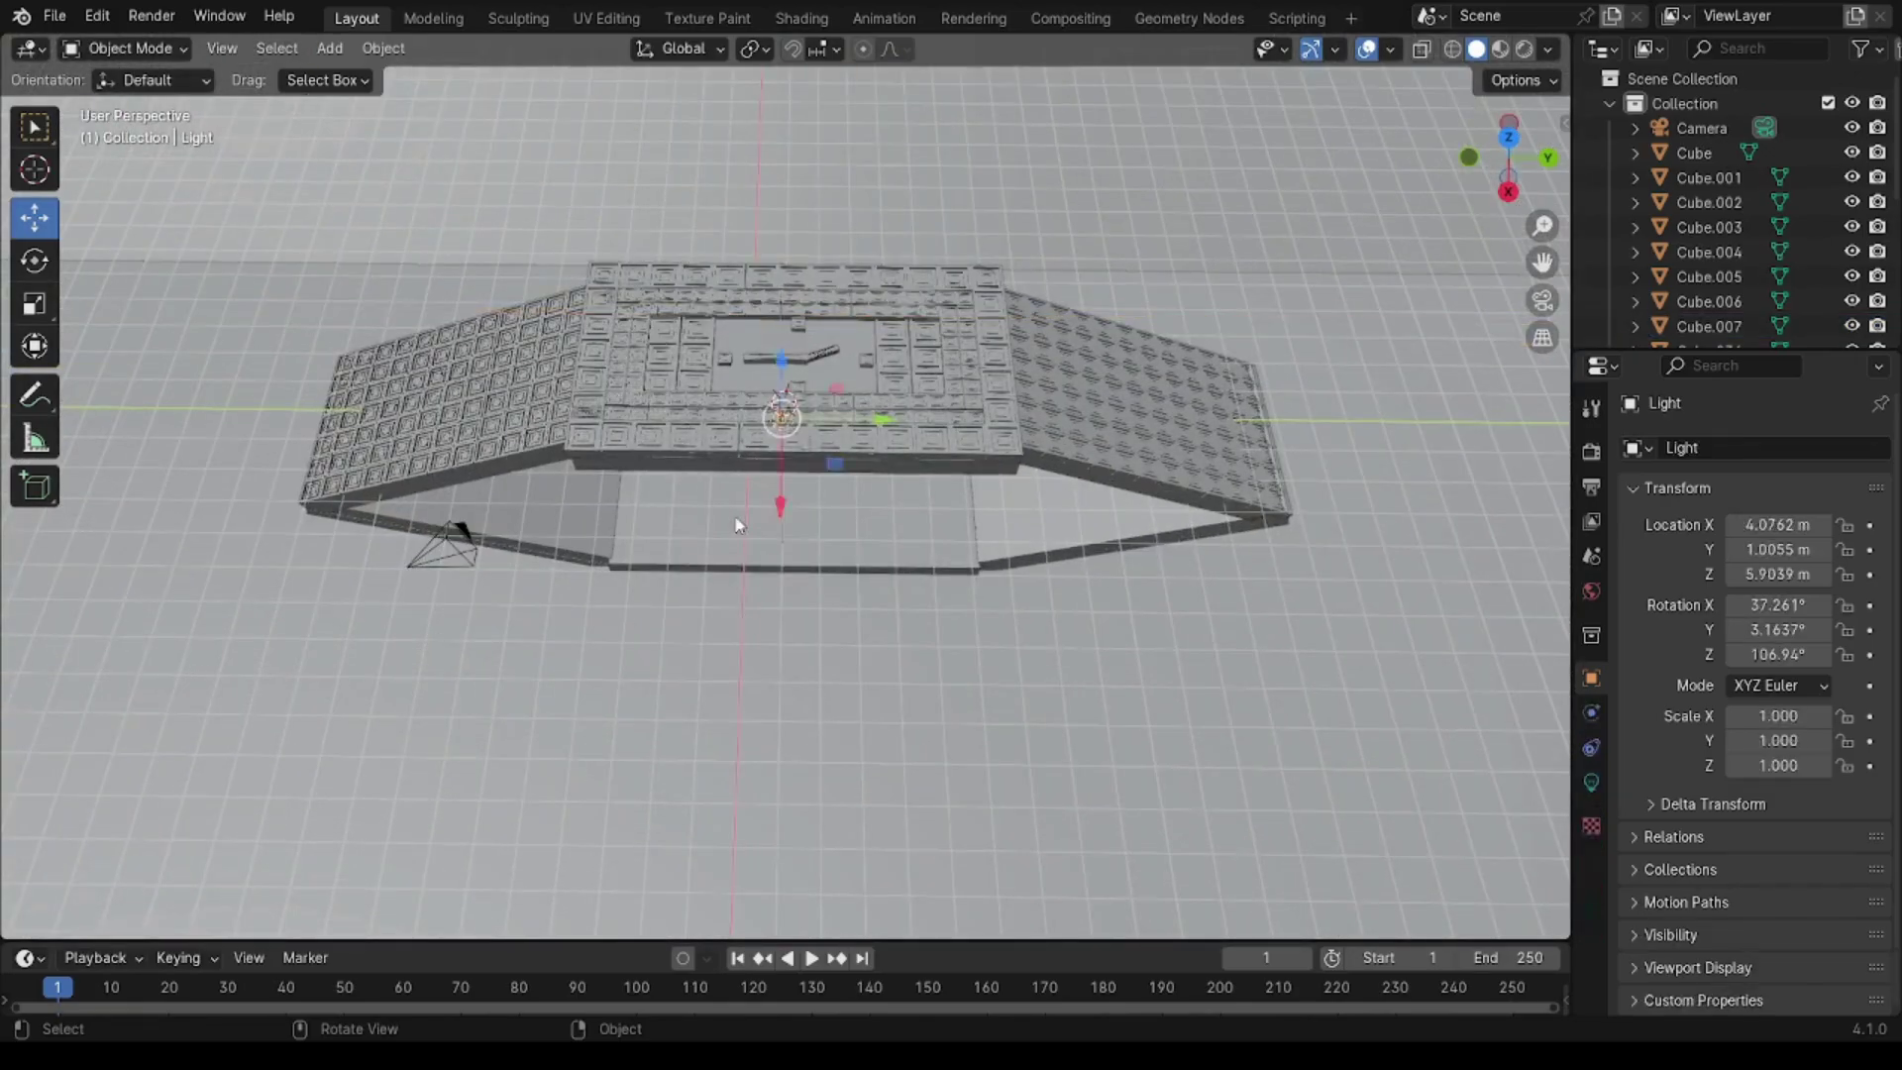
key("g")
left_click(770, 606)
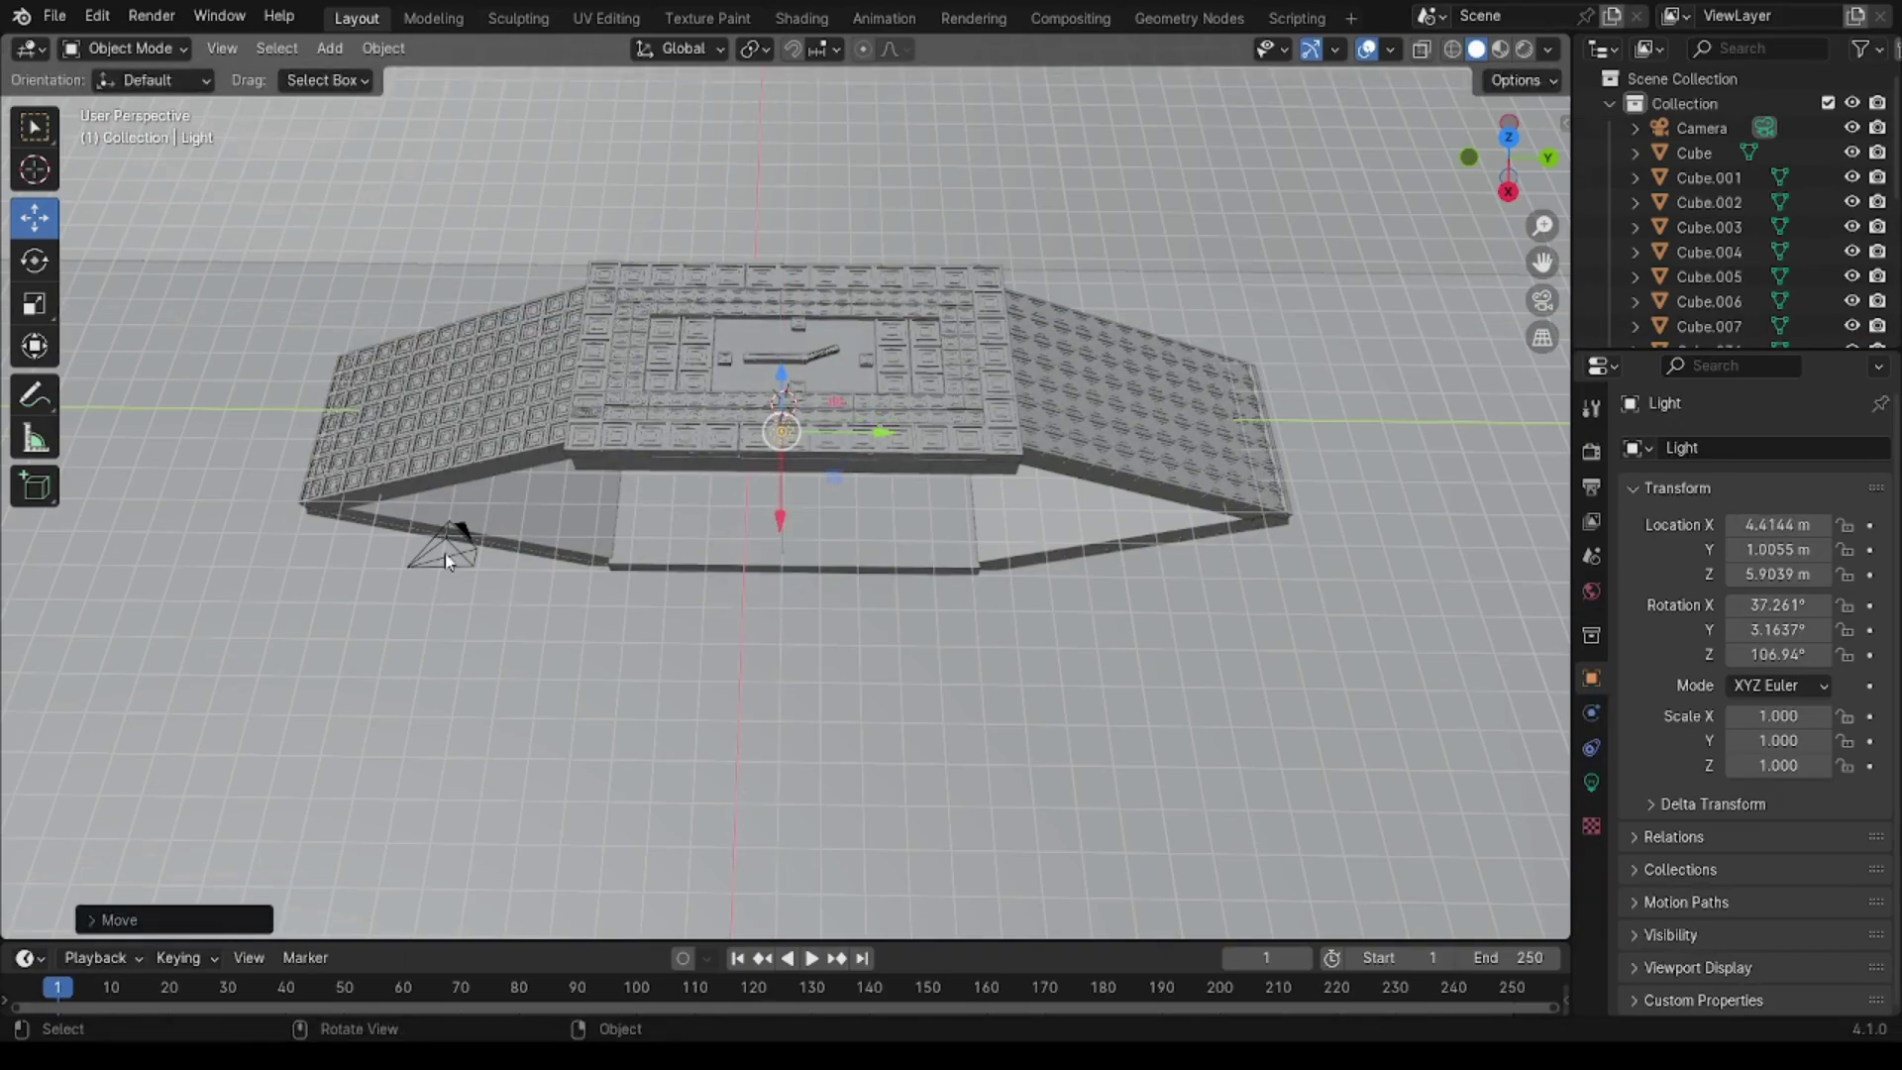
Step: Move the camera along Y, then along X to 13.084 m, checking its view
left_click(446, 562)
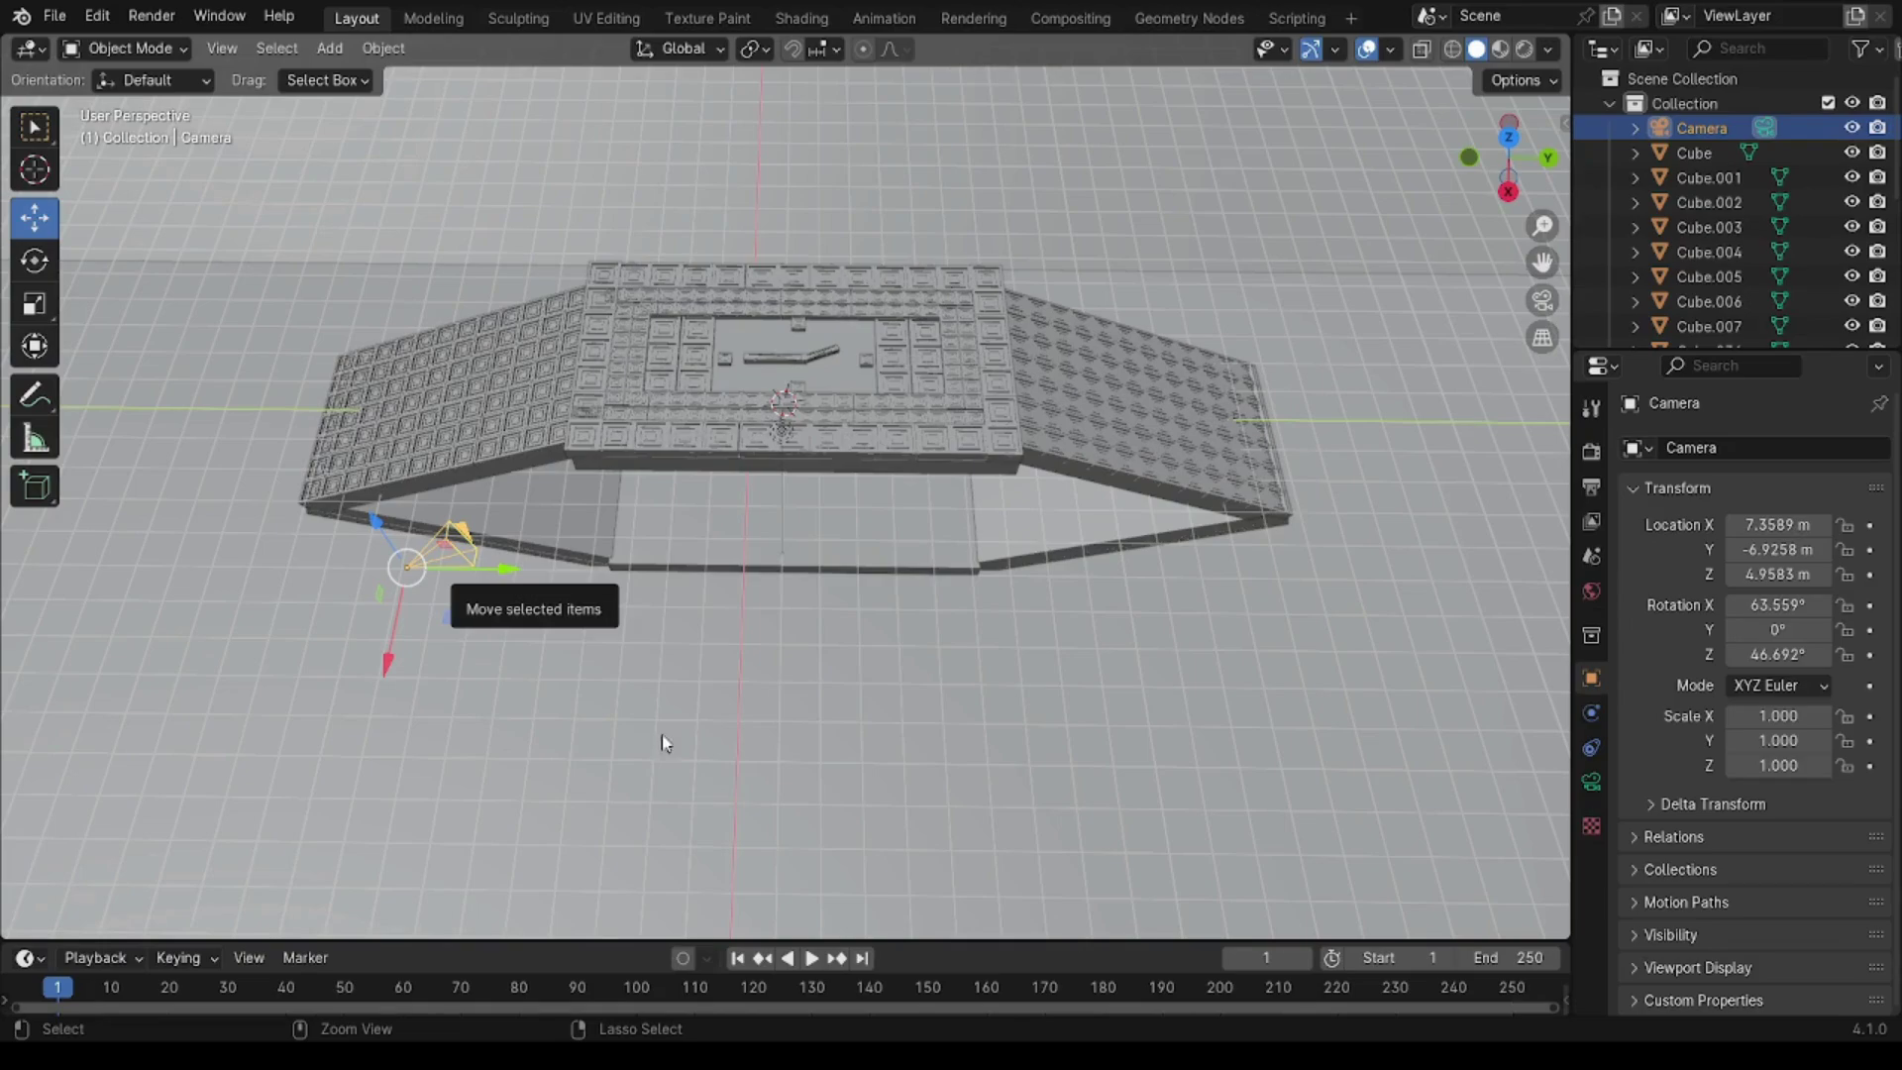
key("KP_0")
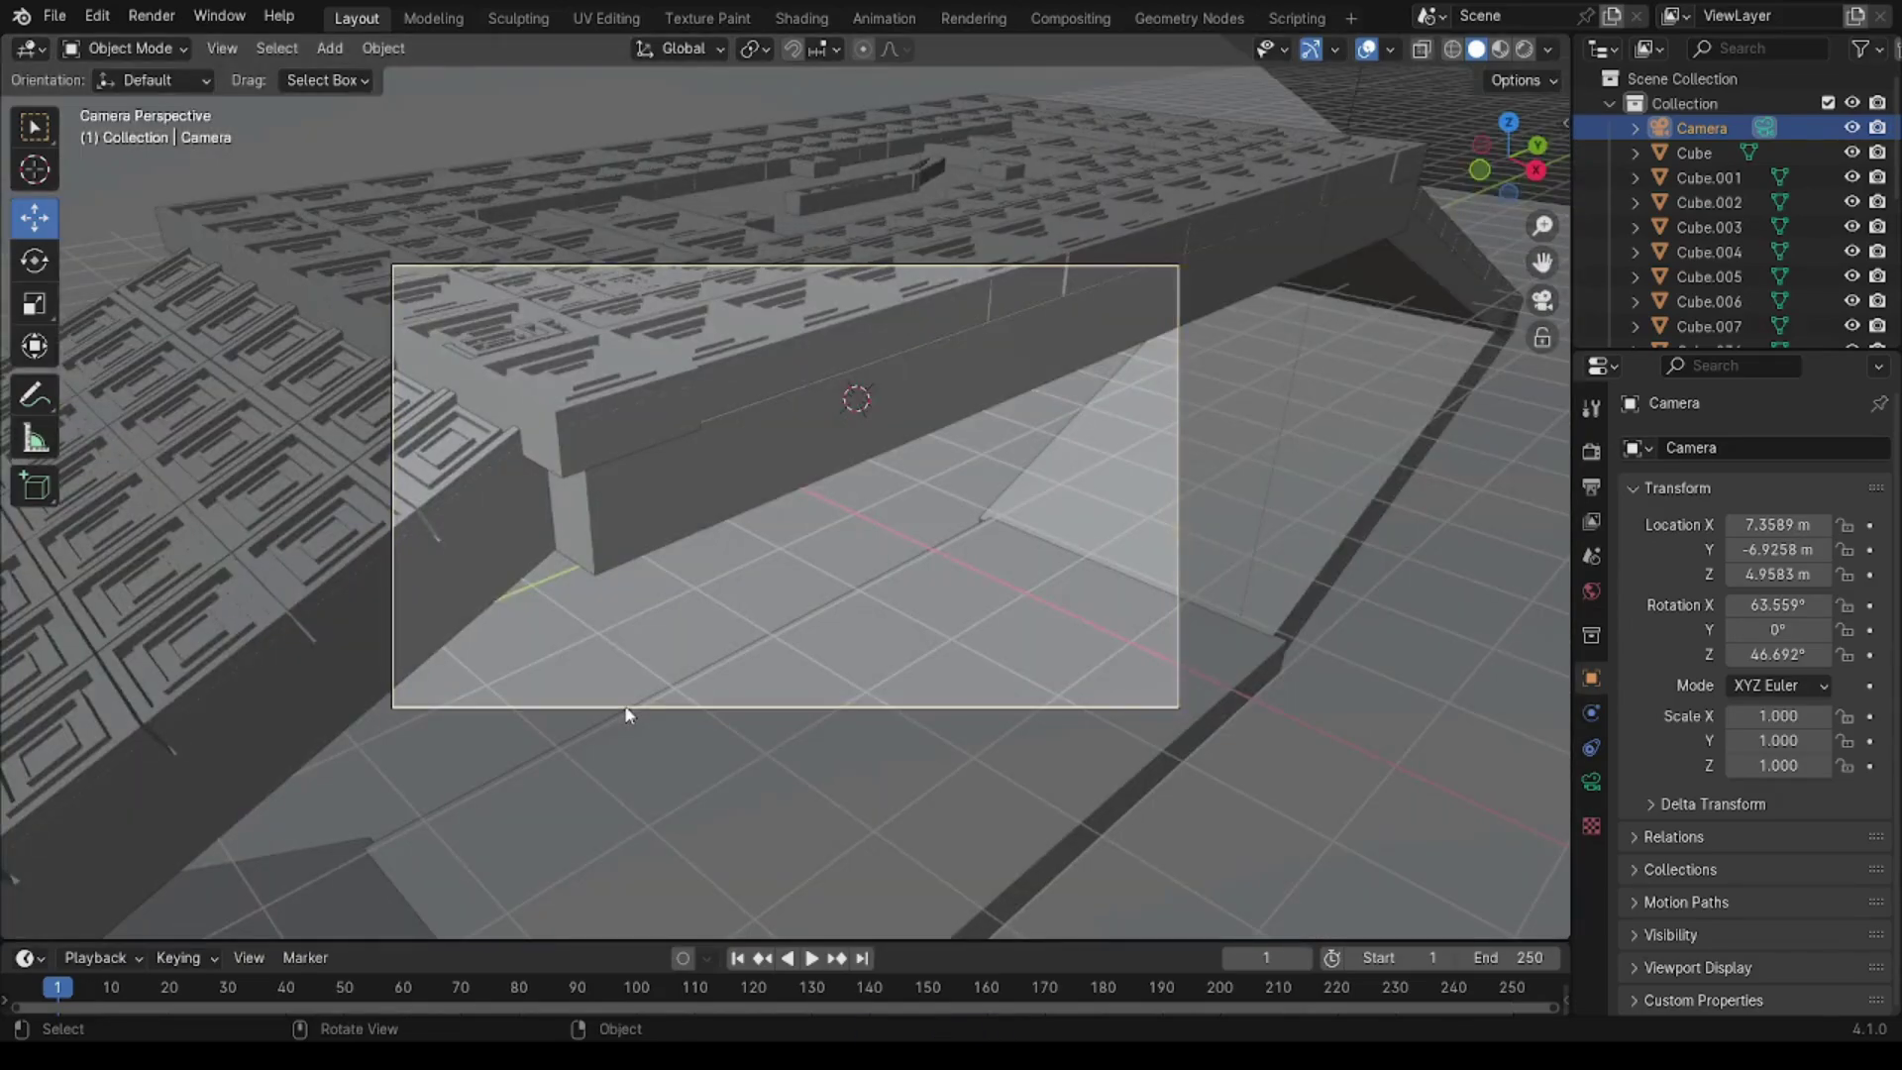
key("KP_0")
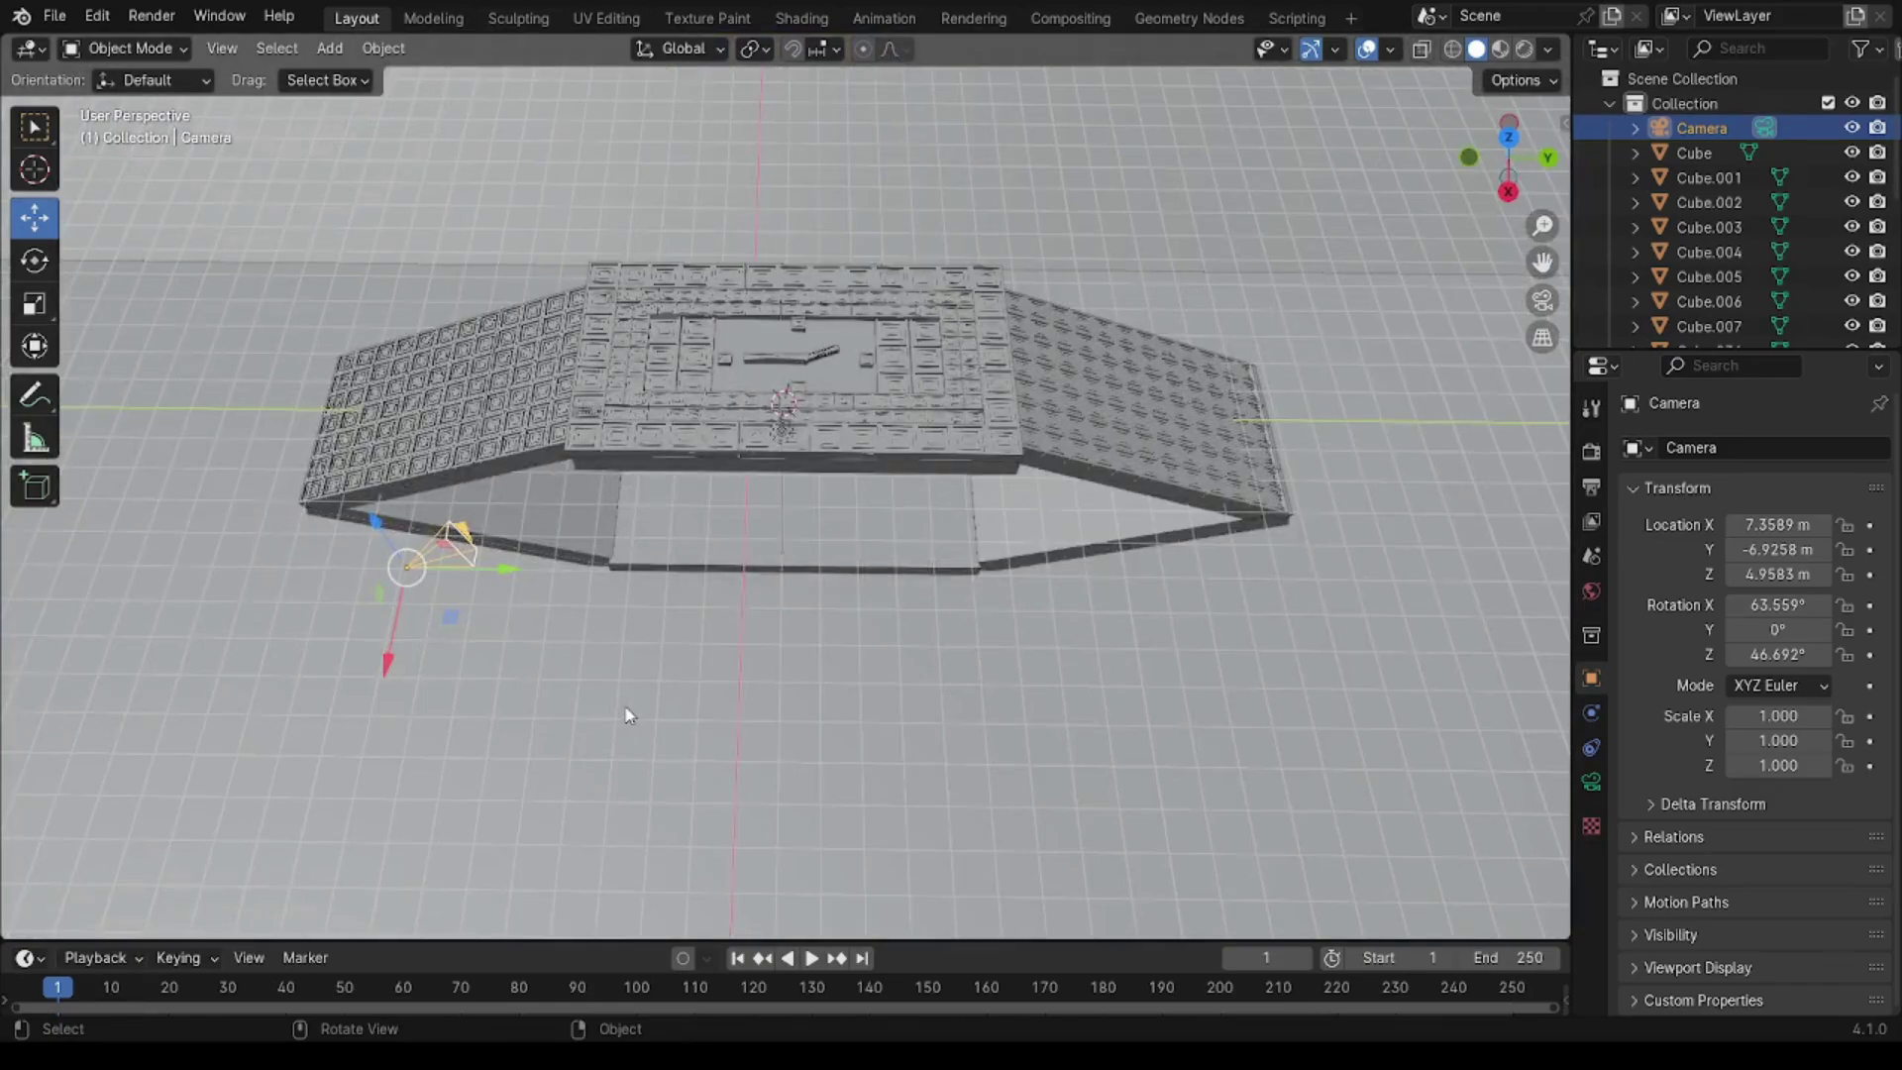
key("g")
key("y")
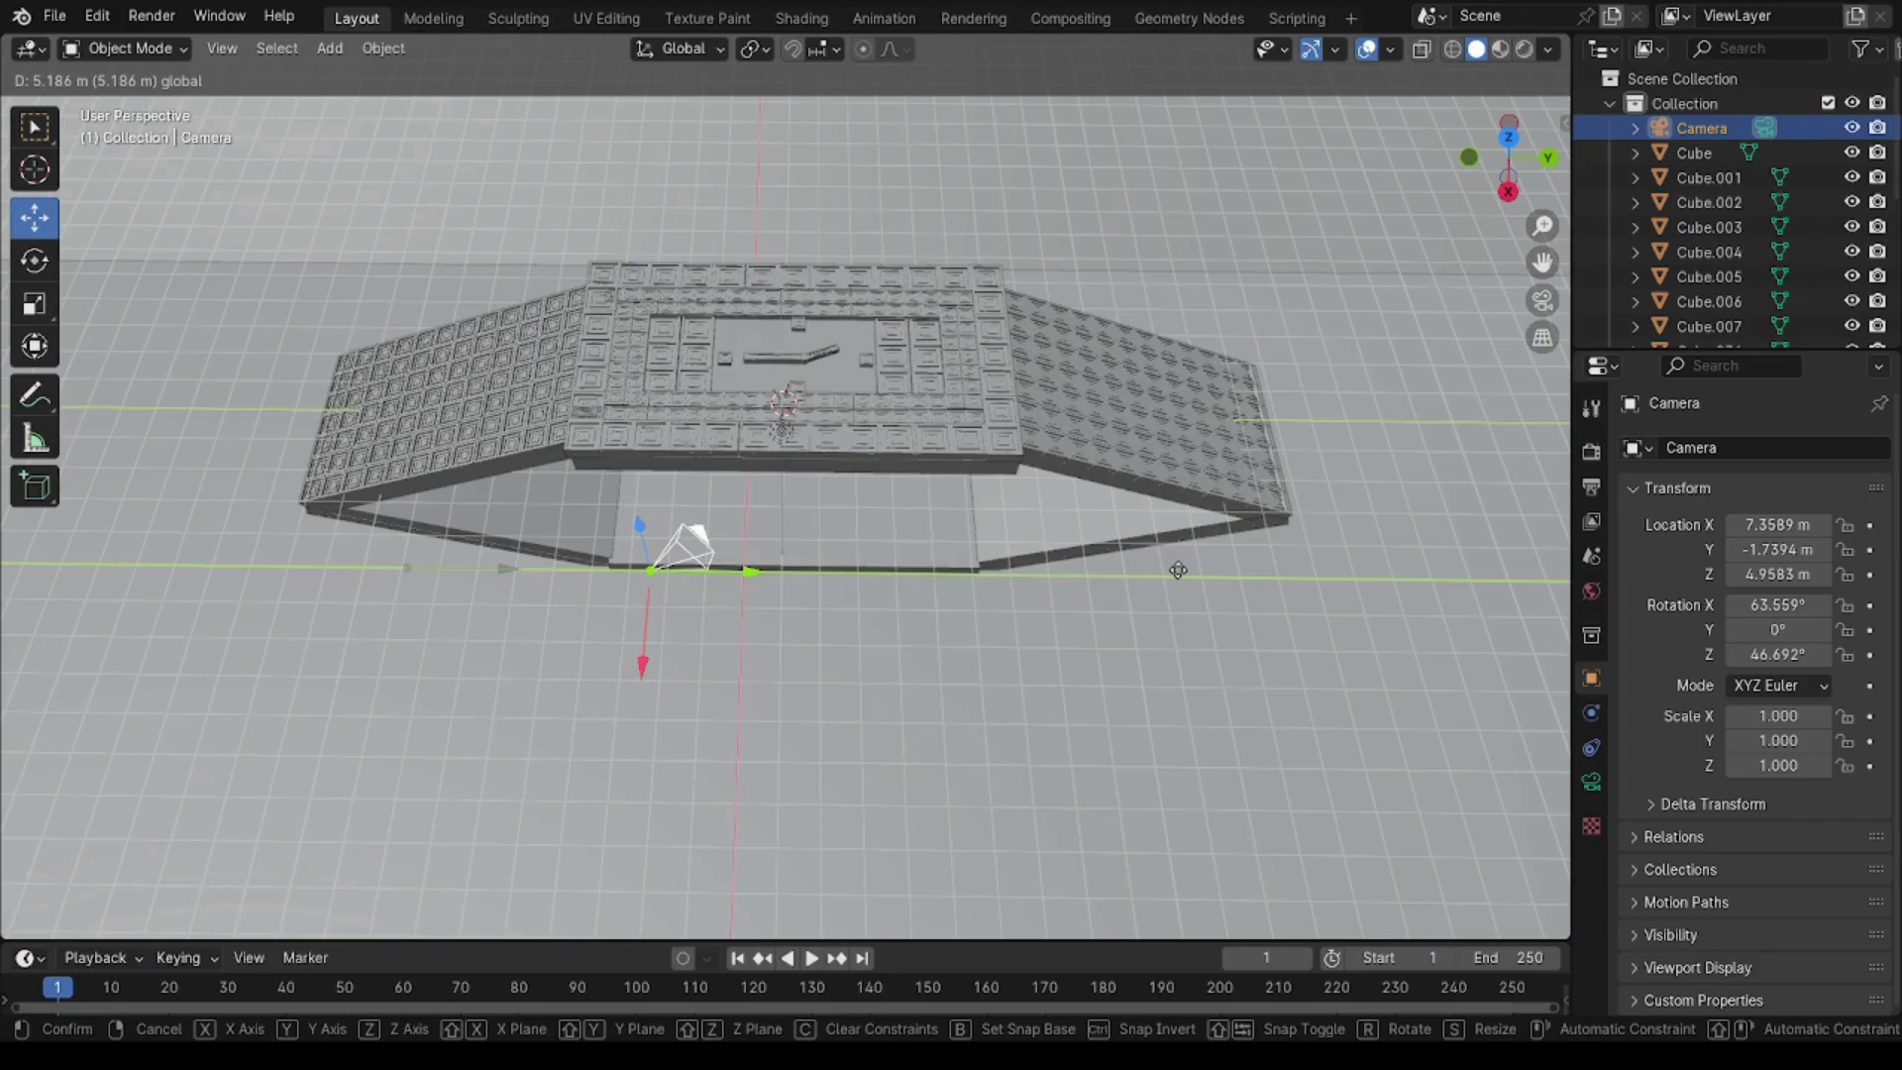
left_click(721, 543)
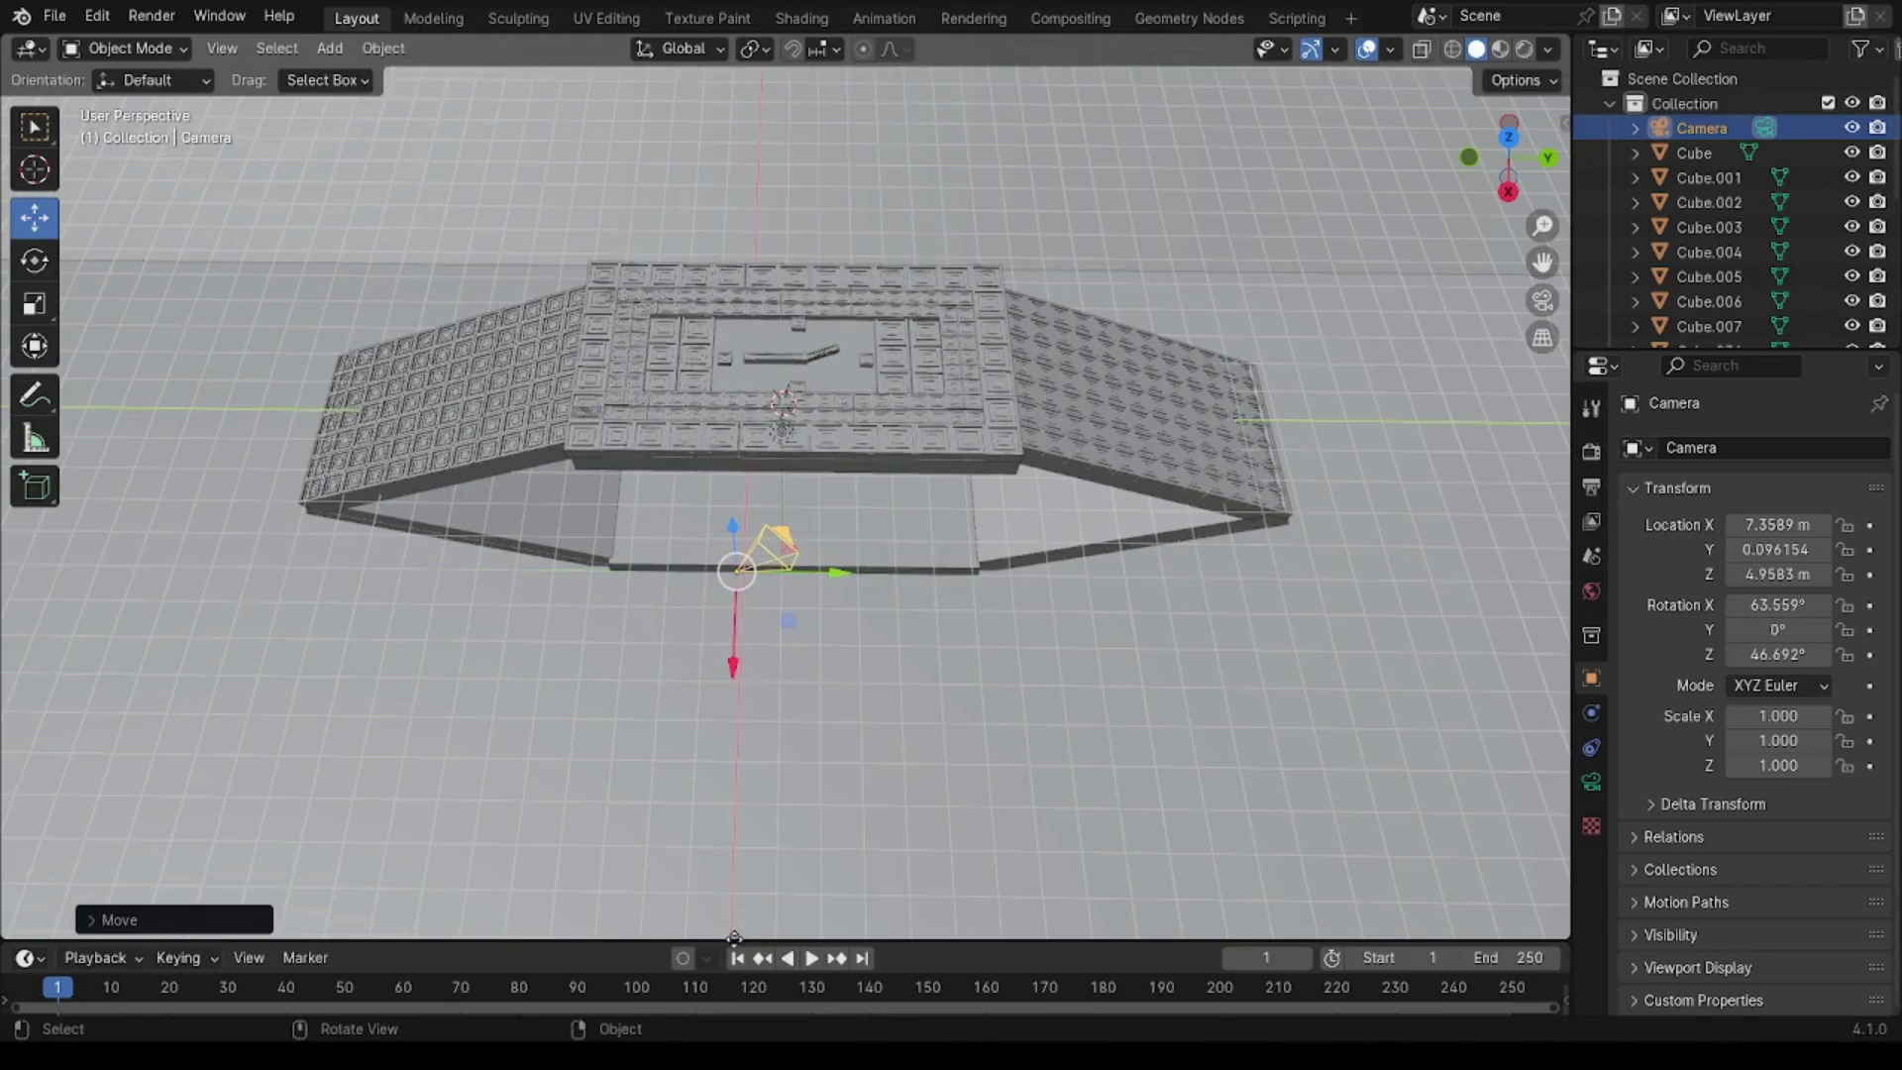
key("g")
key("x")
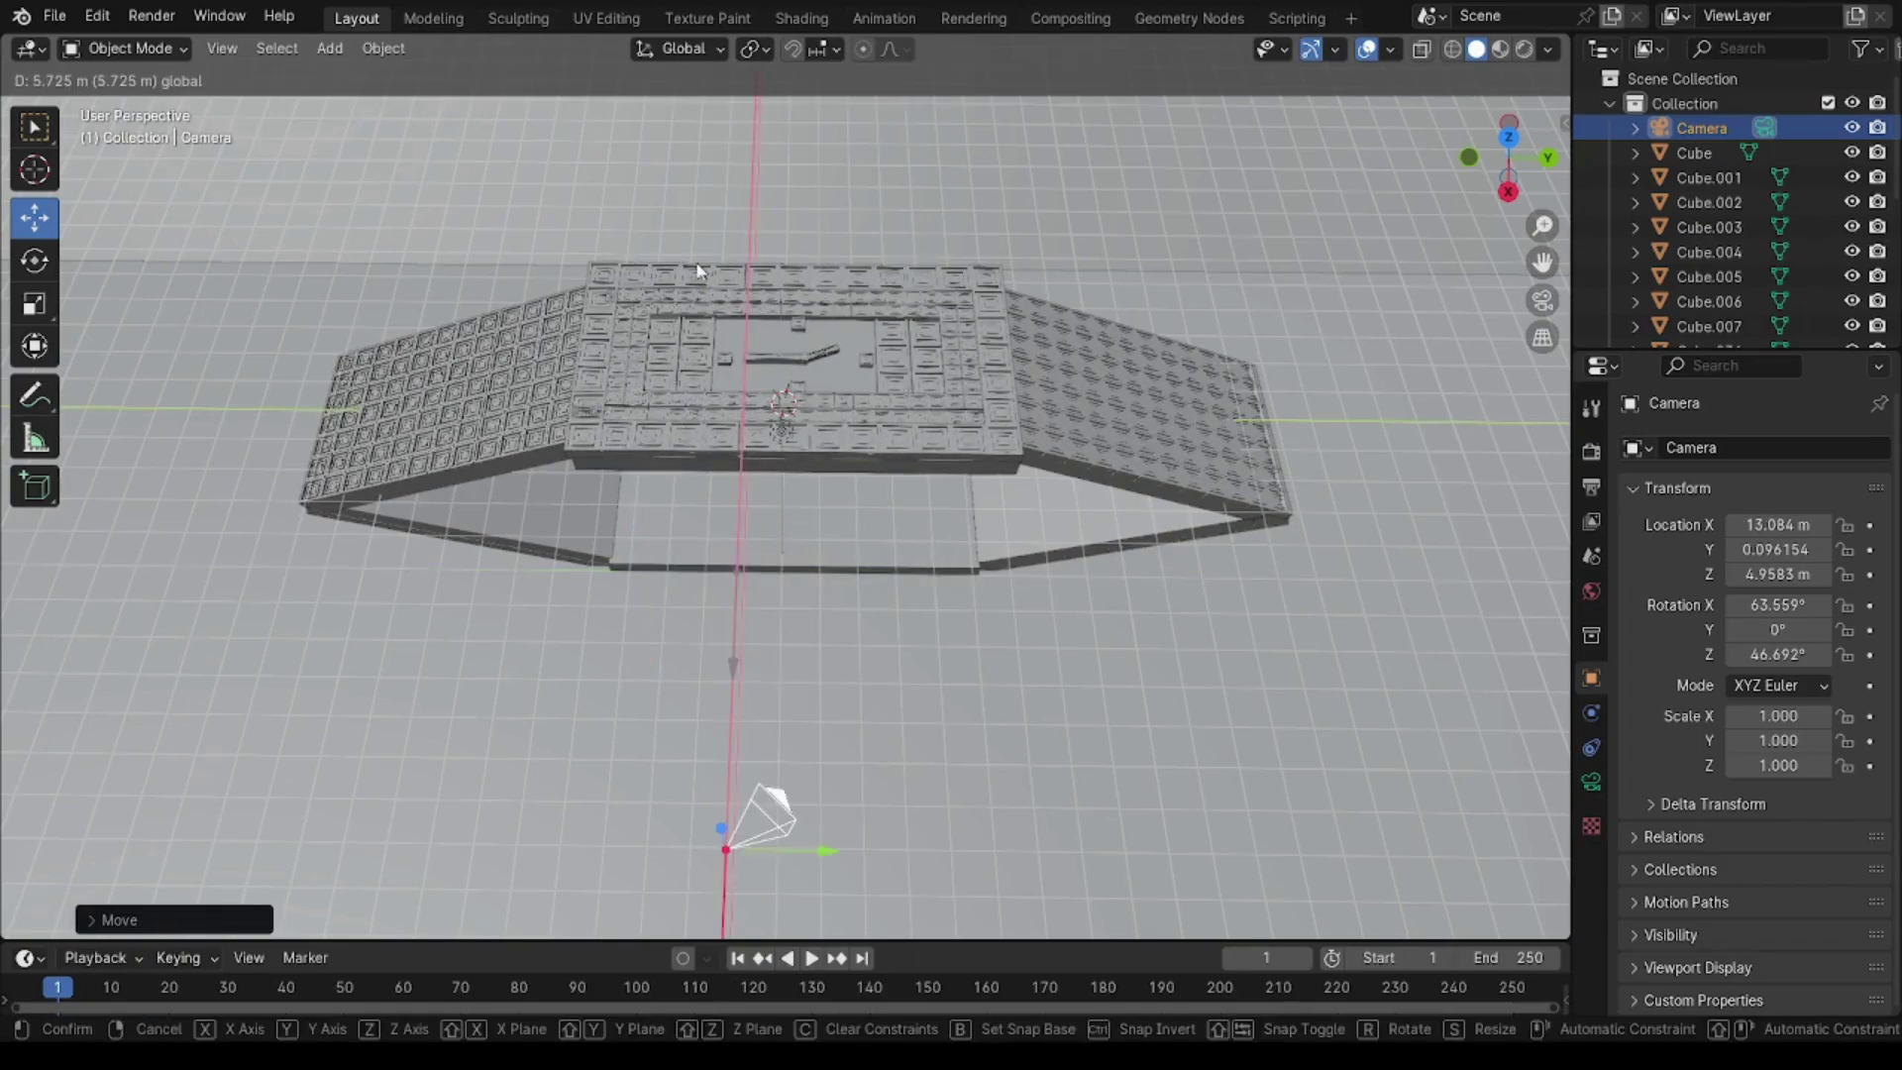
left_click(698, 345)
scroll(757, 684, "down", 2)
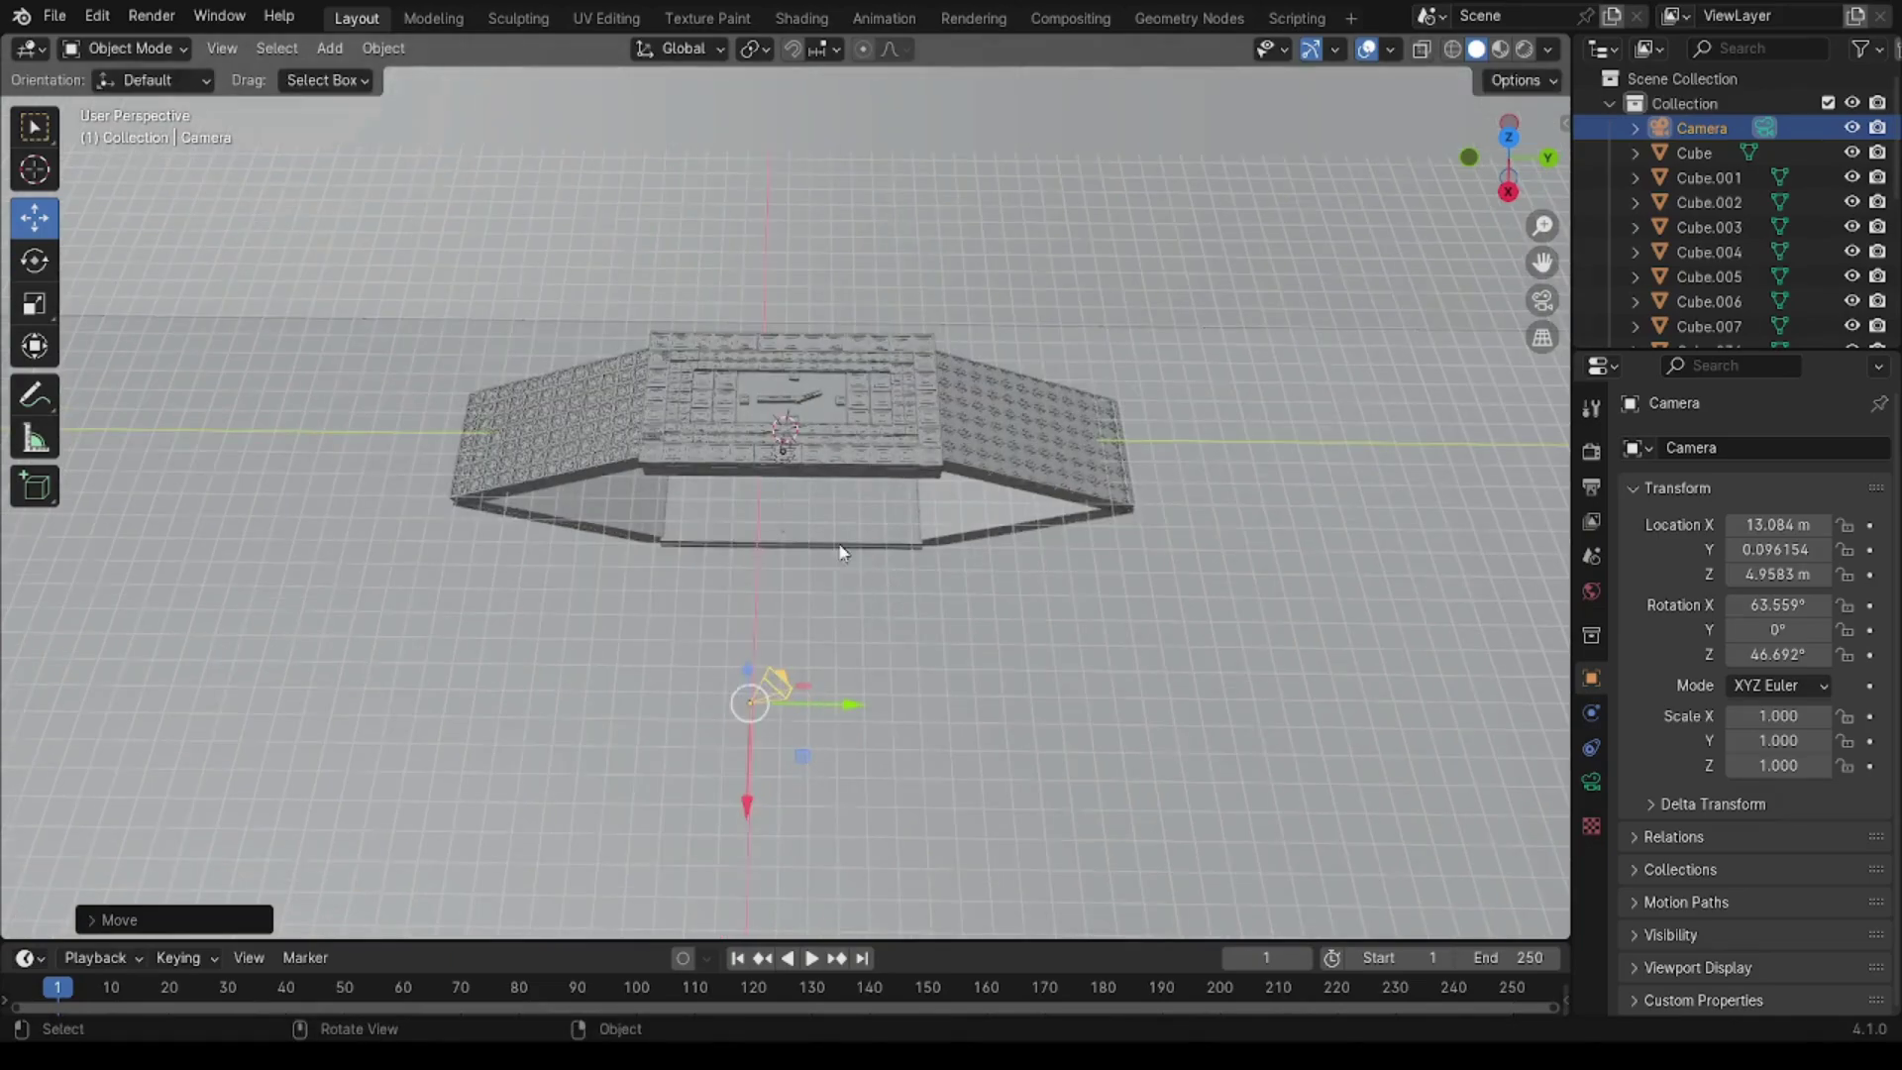
Step: Enlarge the camera to size 19.715 and begin turning it around Z
key("s")
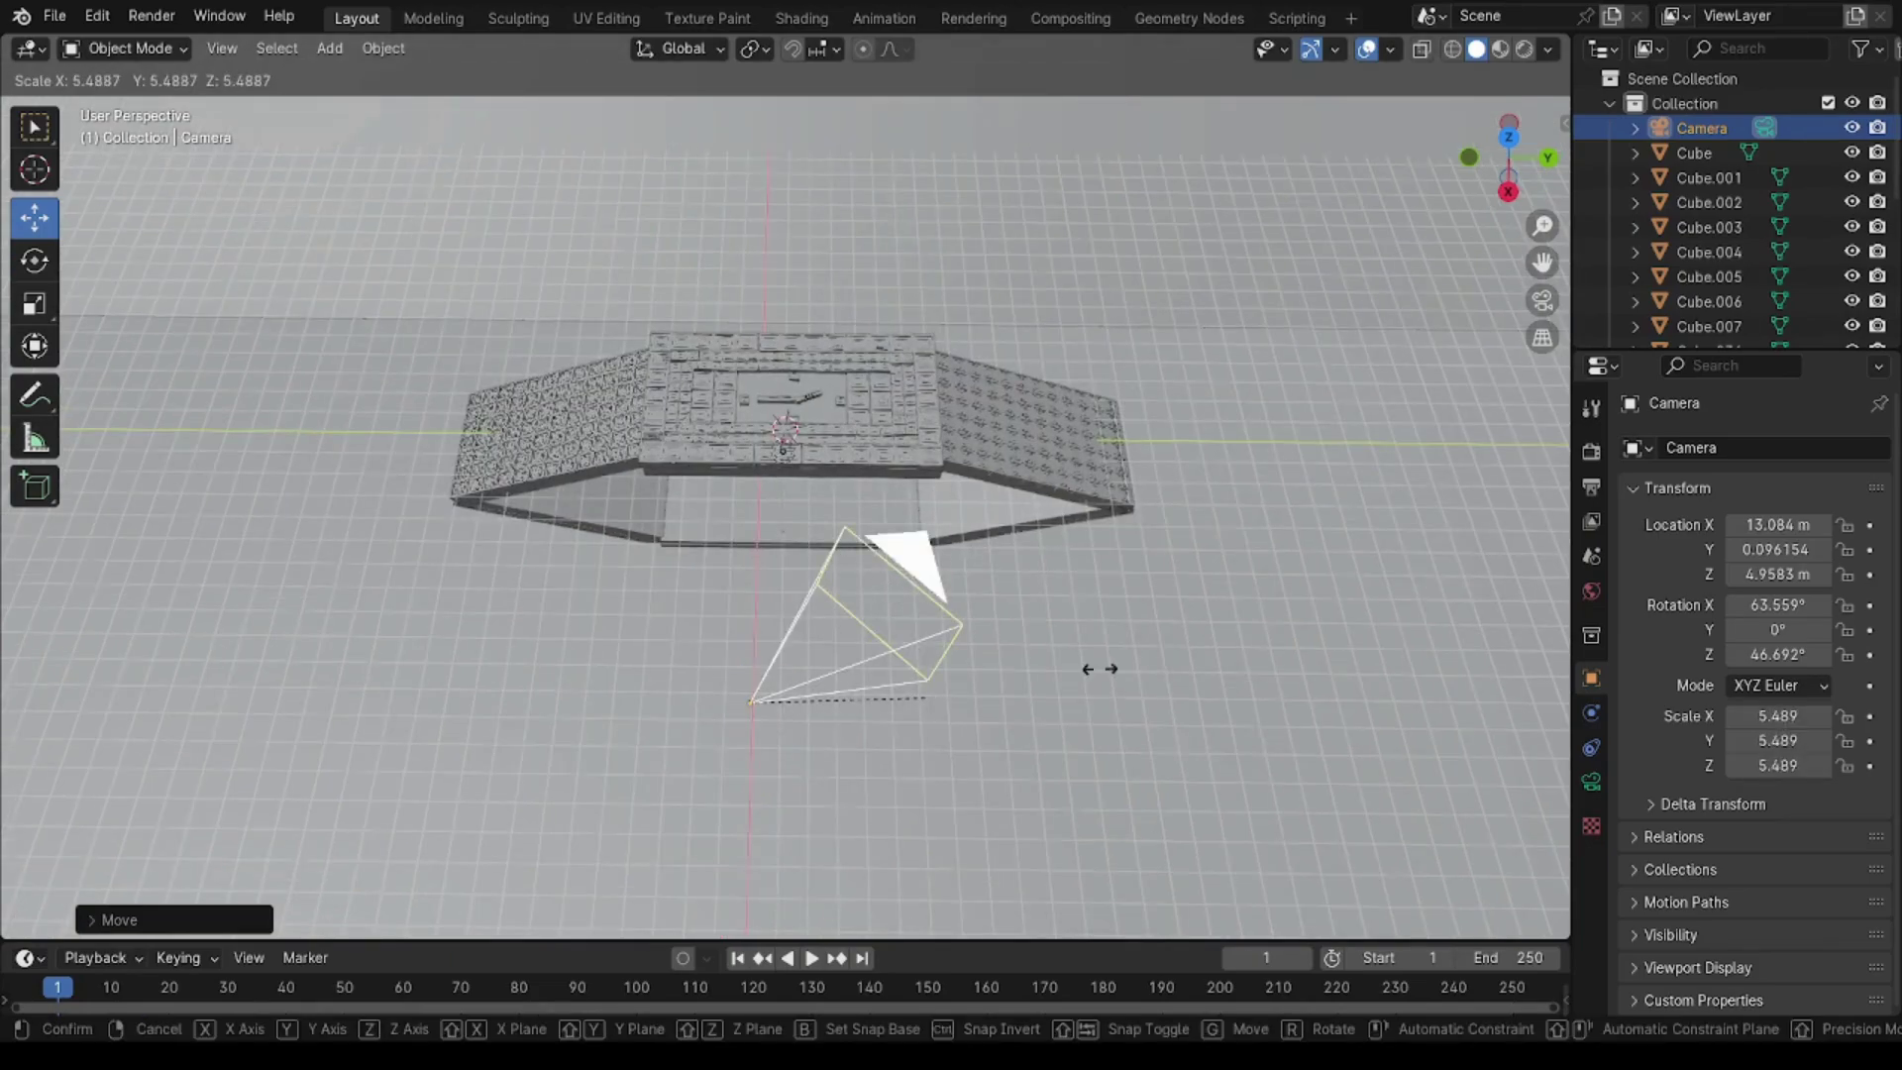
left_click(1348, 616)
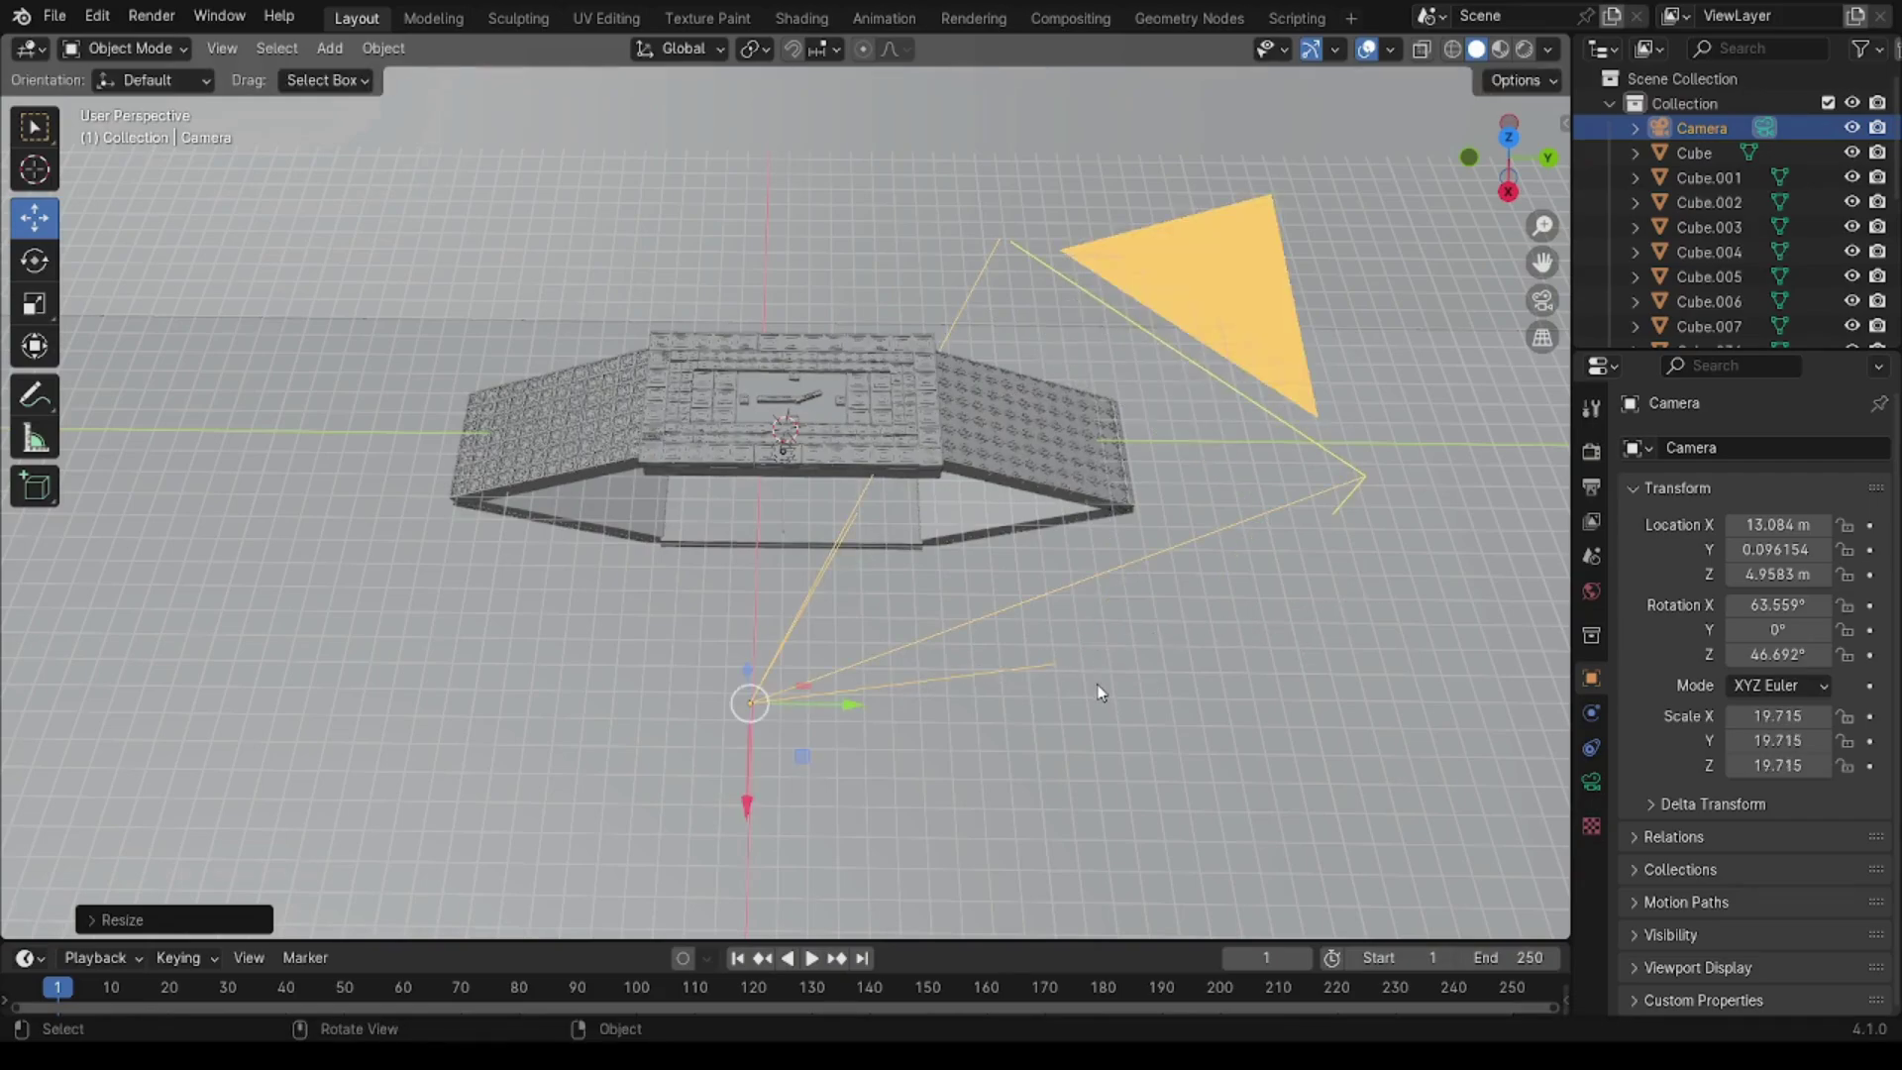
key("r")
key("z")
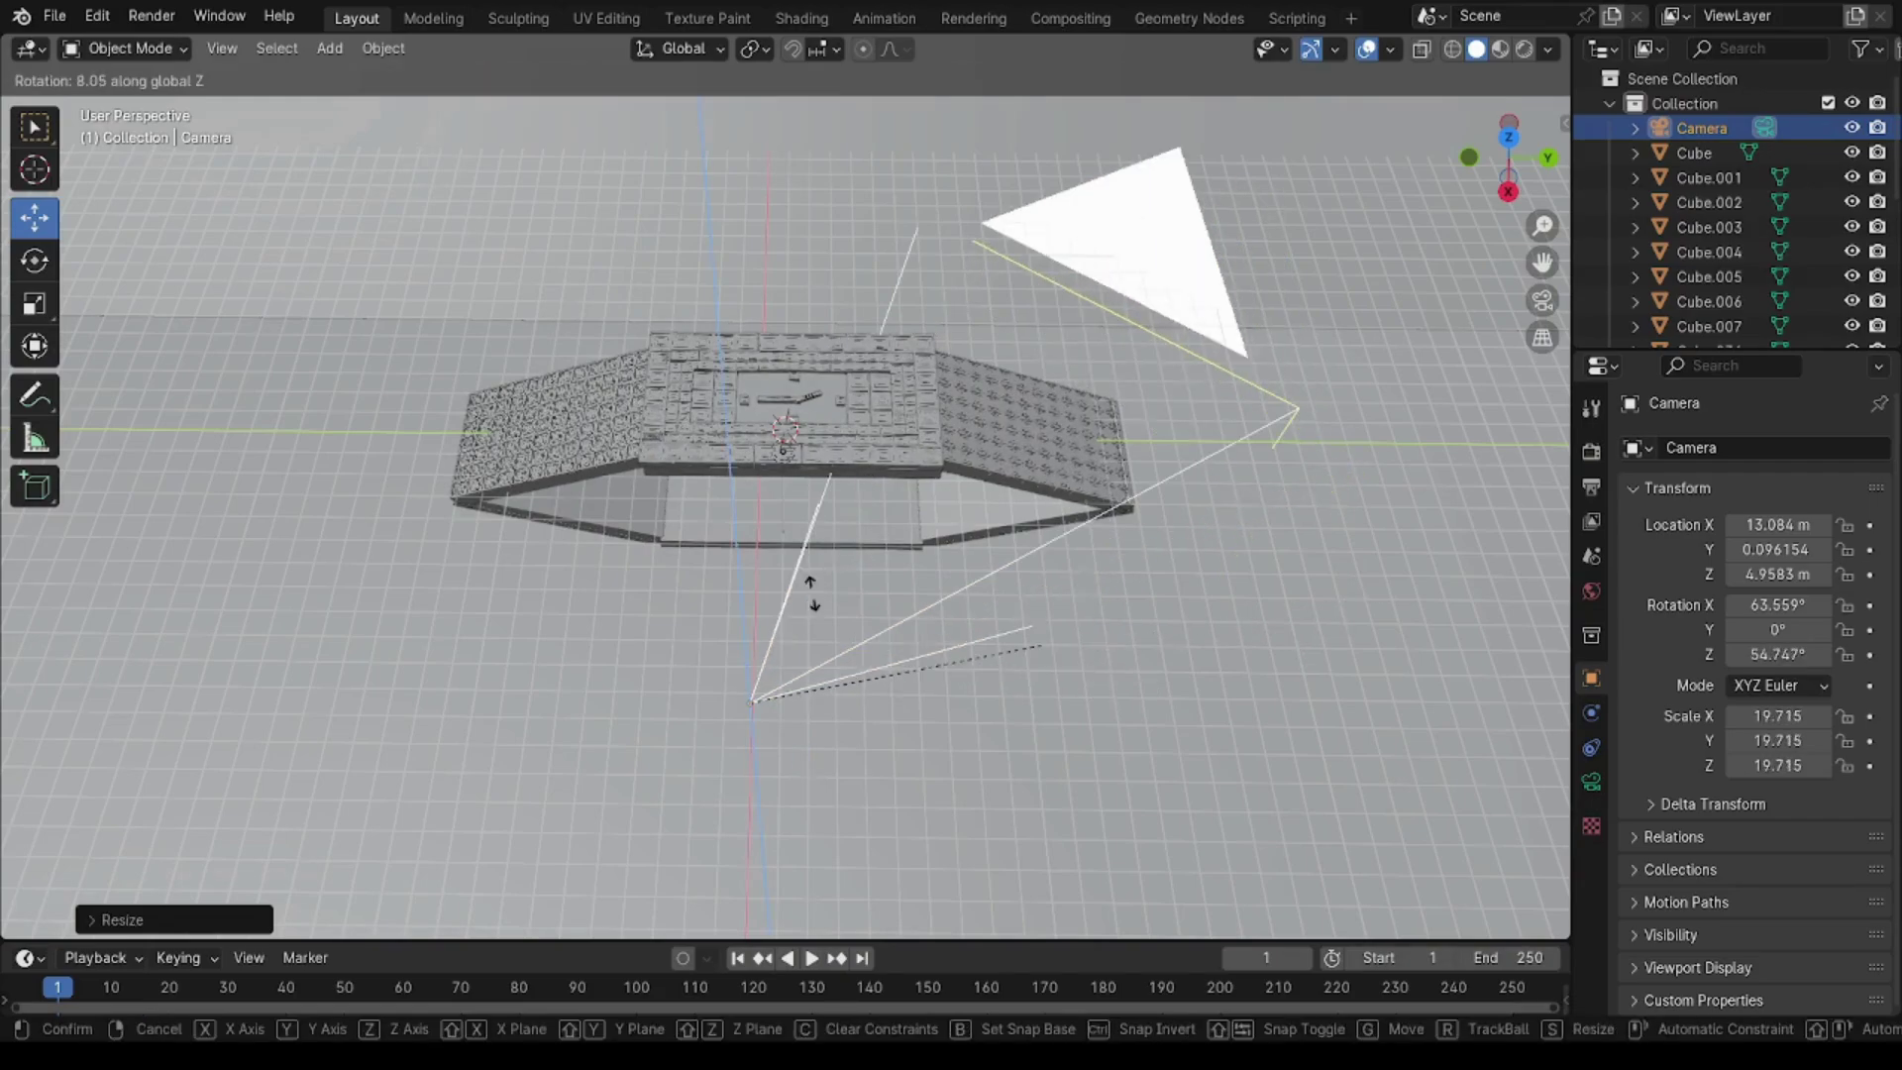
left_click(889, 618)
Step: Refine the camera's Z rotation to 91.103° and view the shot through it
key("r")
key("z")
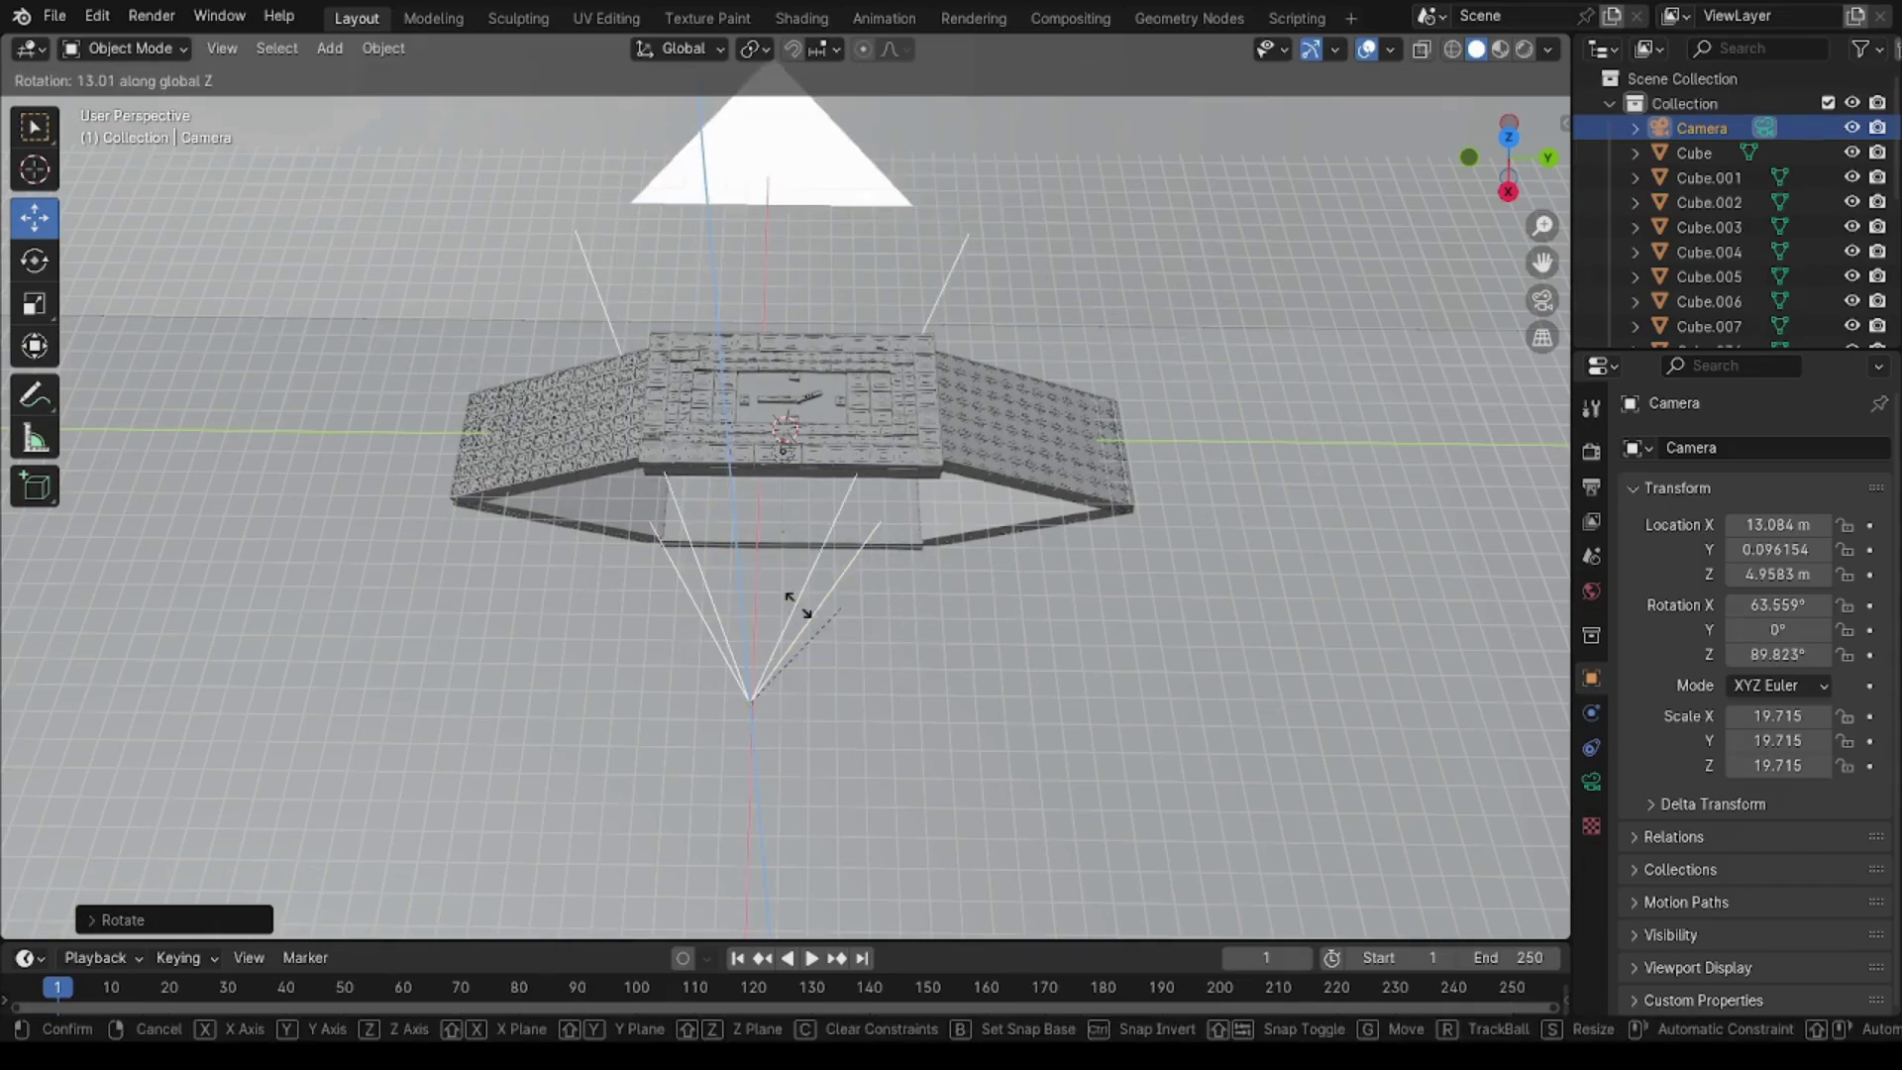
left_click(801, 612)
key("r")
key("z")
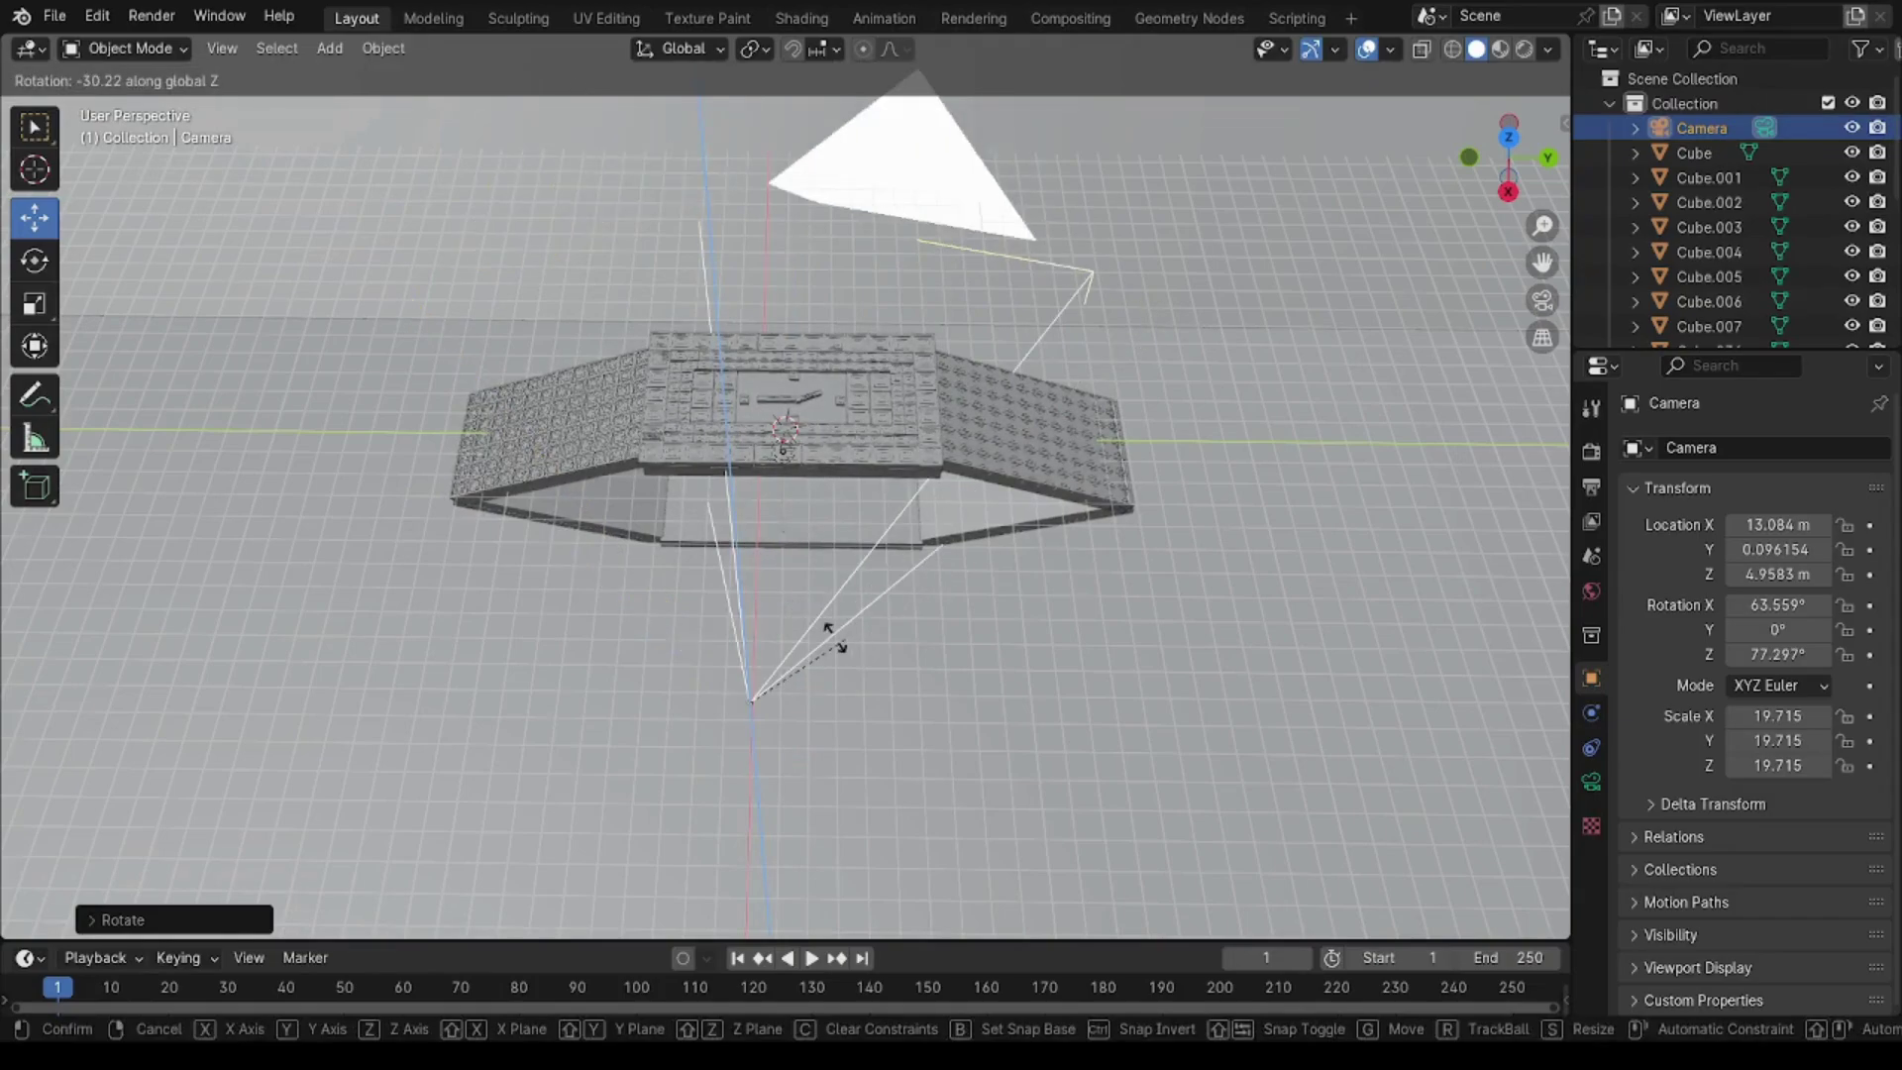
left_click(807, 628)
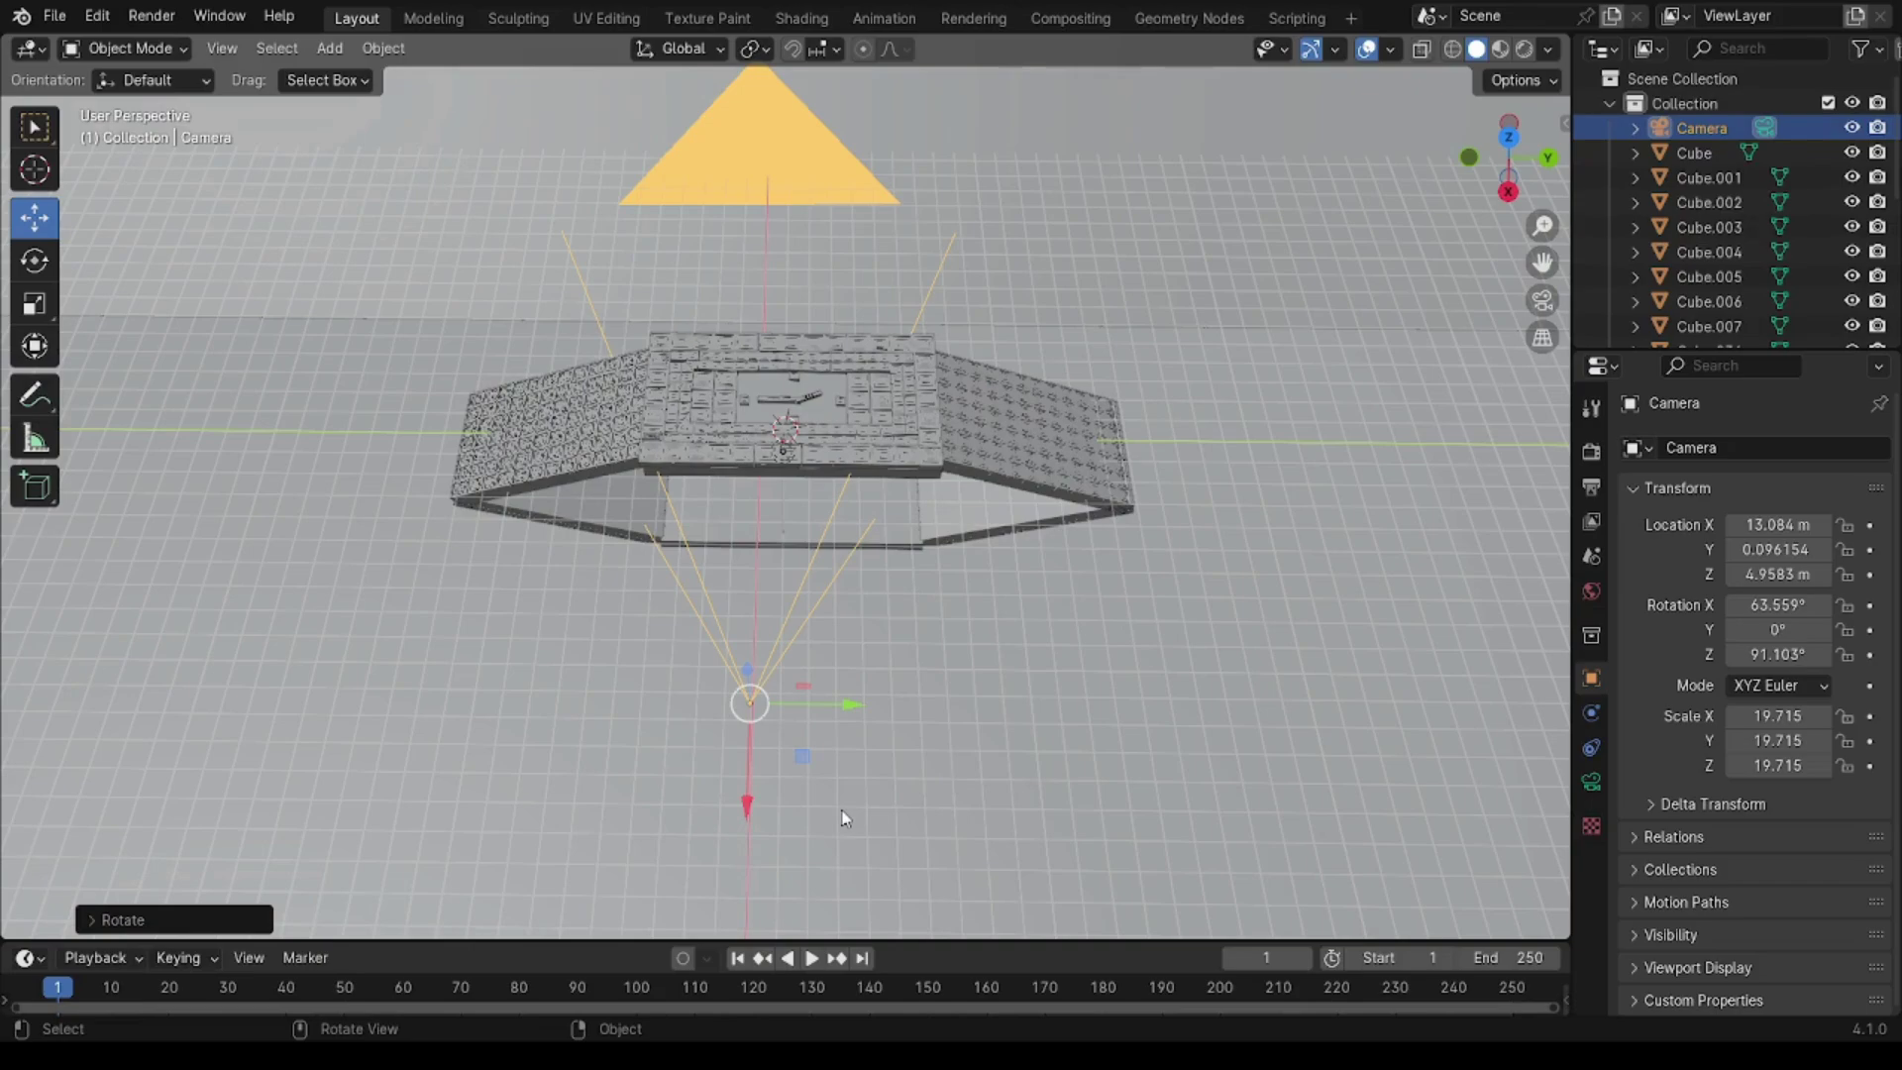
key("KP_0")
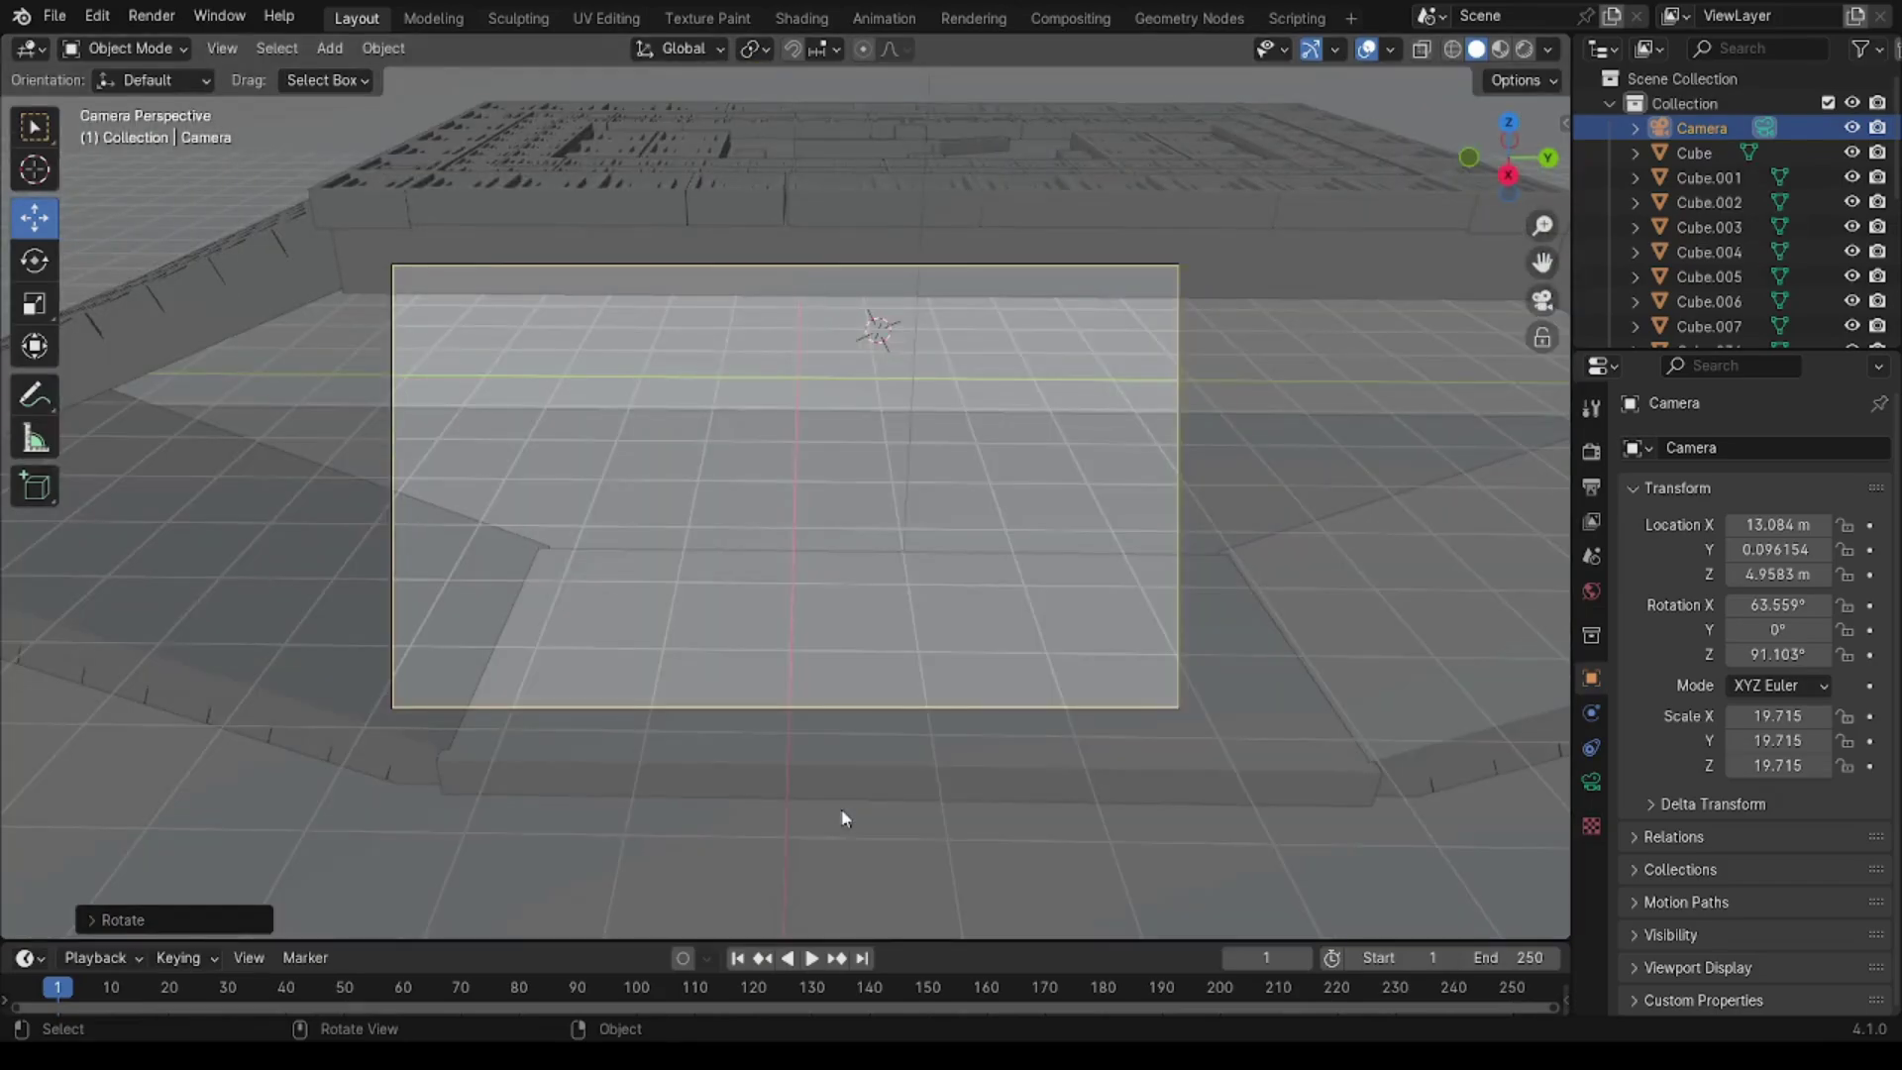
Step: Pull the camera back along X and lift it along Z, then check its view
key("KP_0")
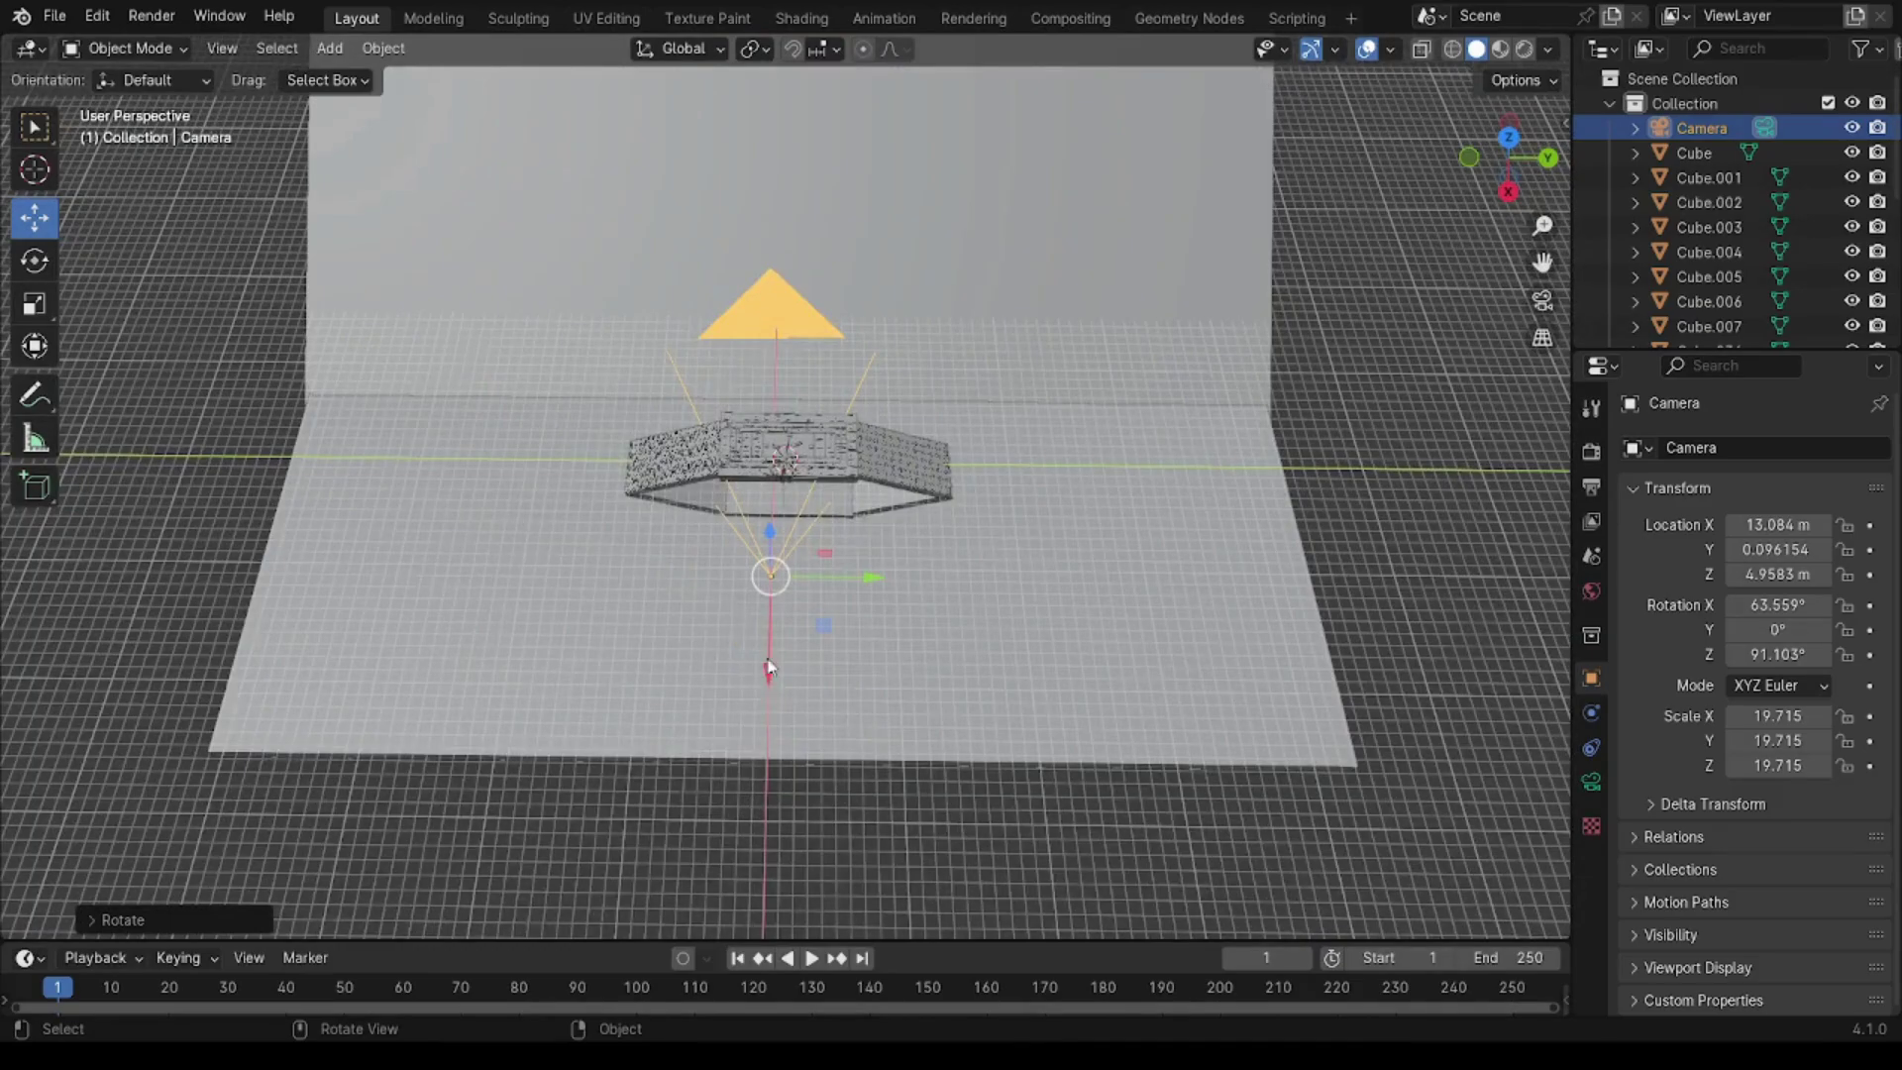
left_click_drag(769, 668, 777, 604)
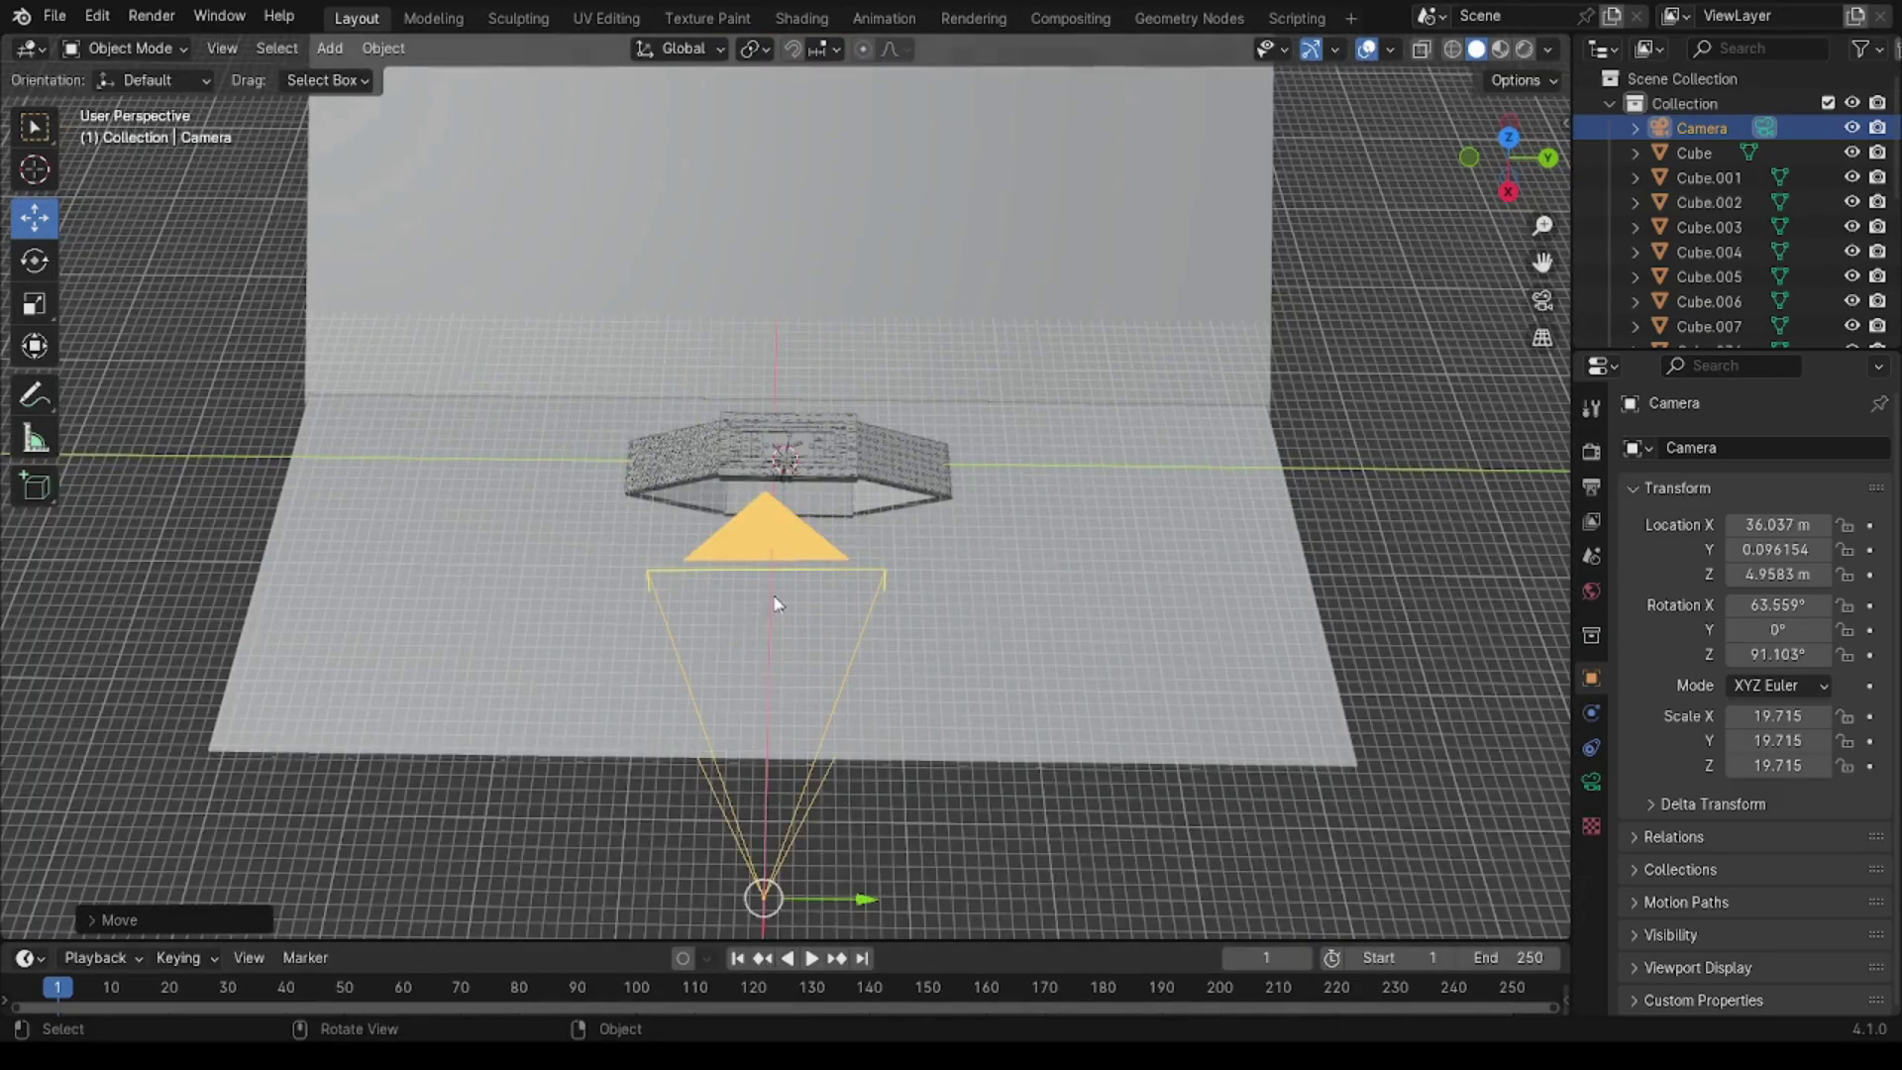
scroll(771, 634, "down", 2)
scroll(777, 594, "down", 2)
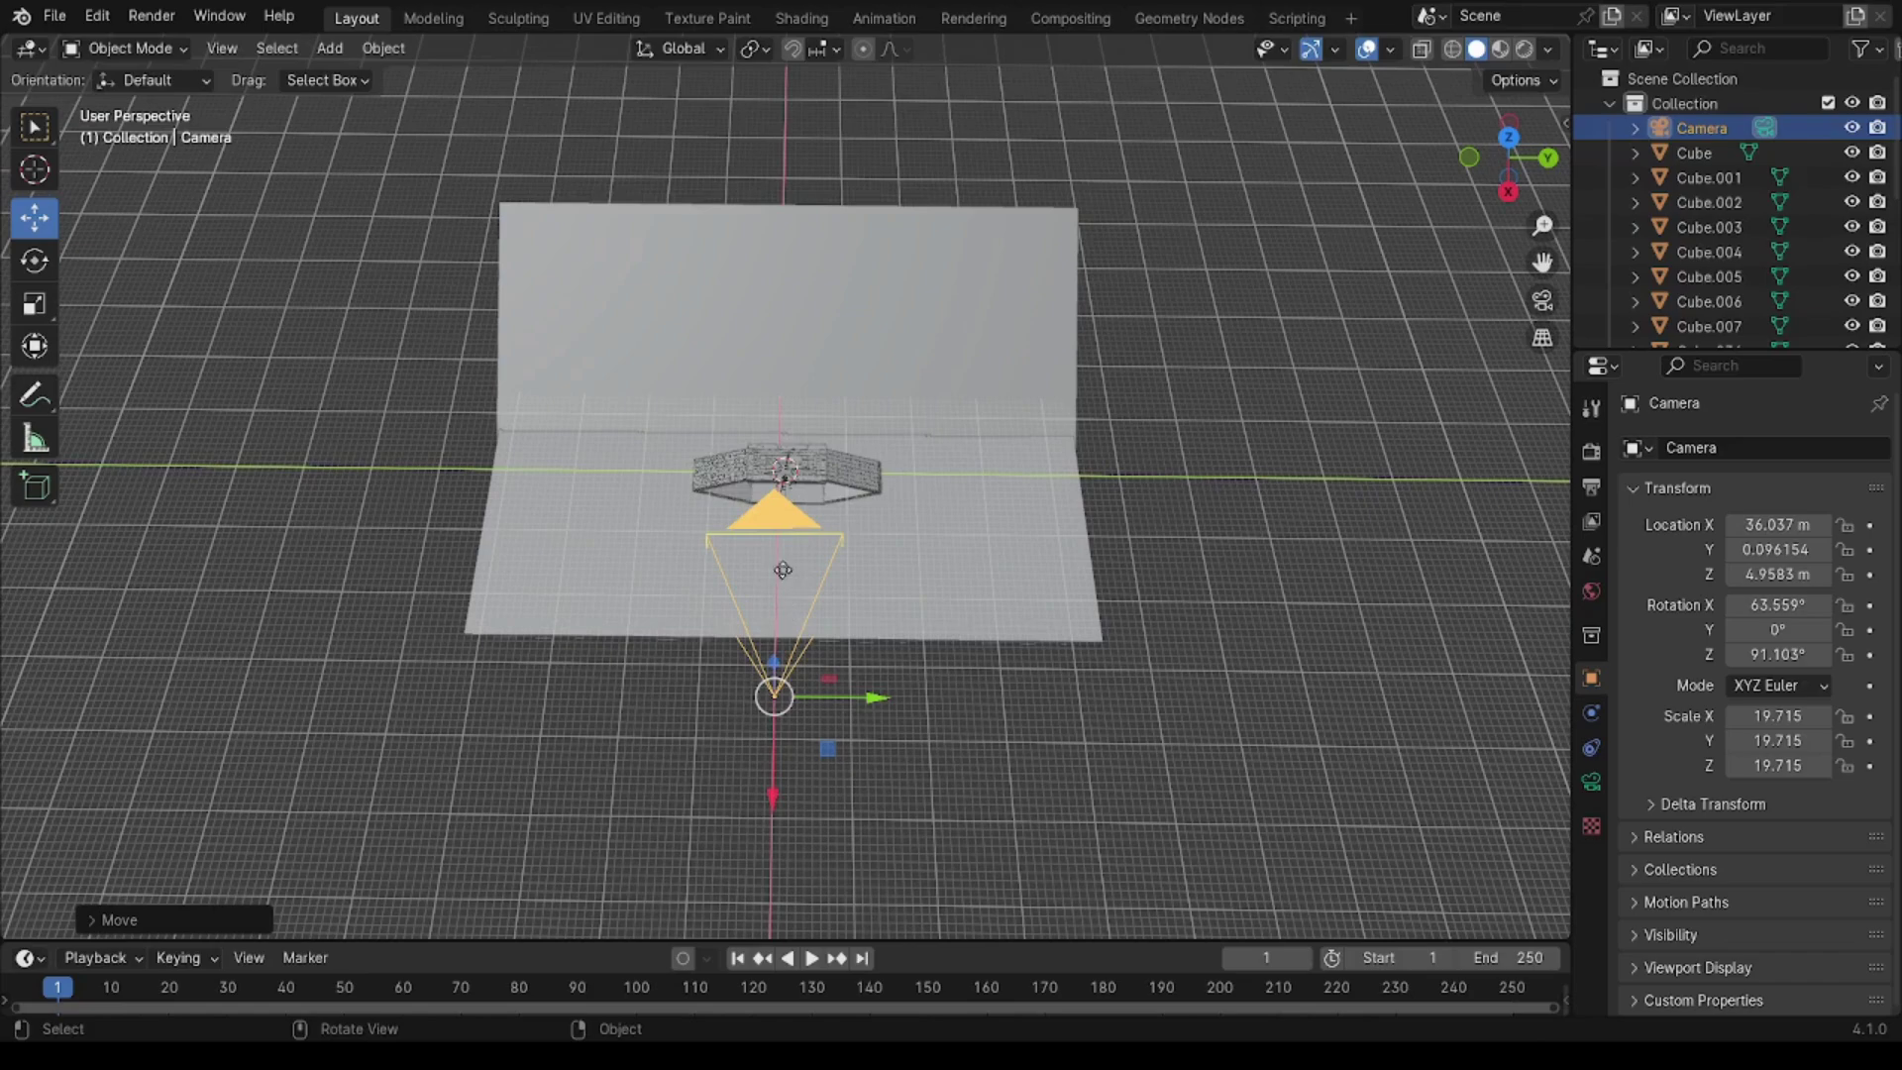
key("g")
key("z")
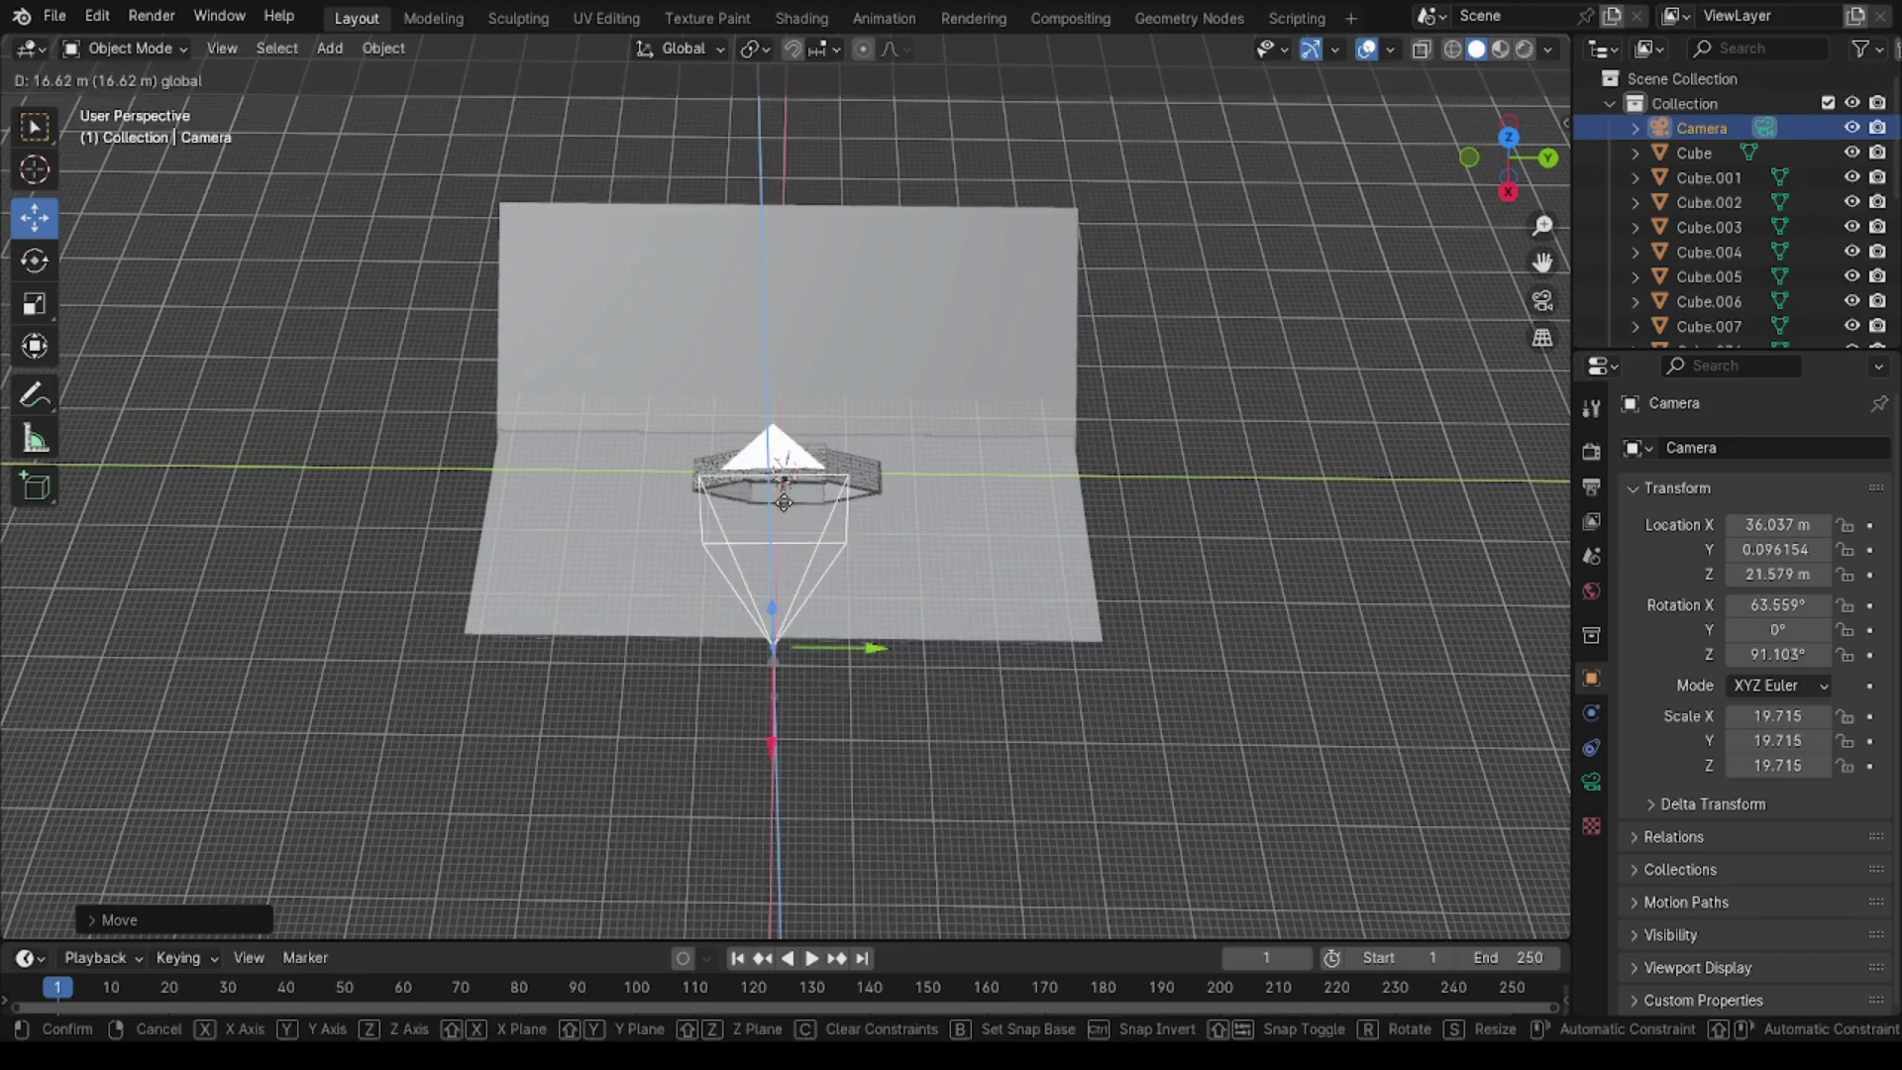
left_click(1059, 595)
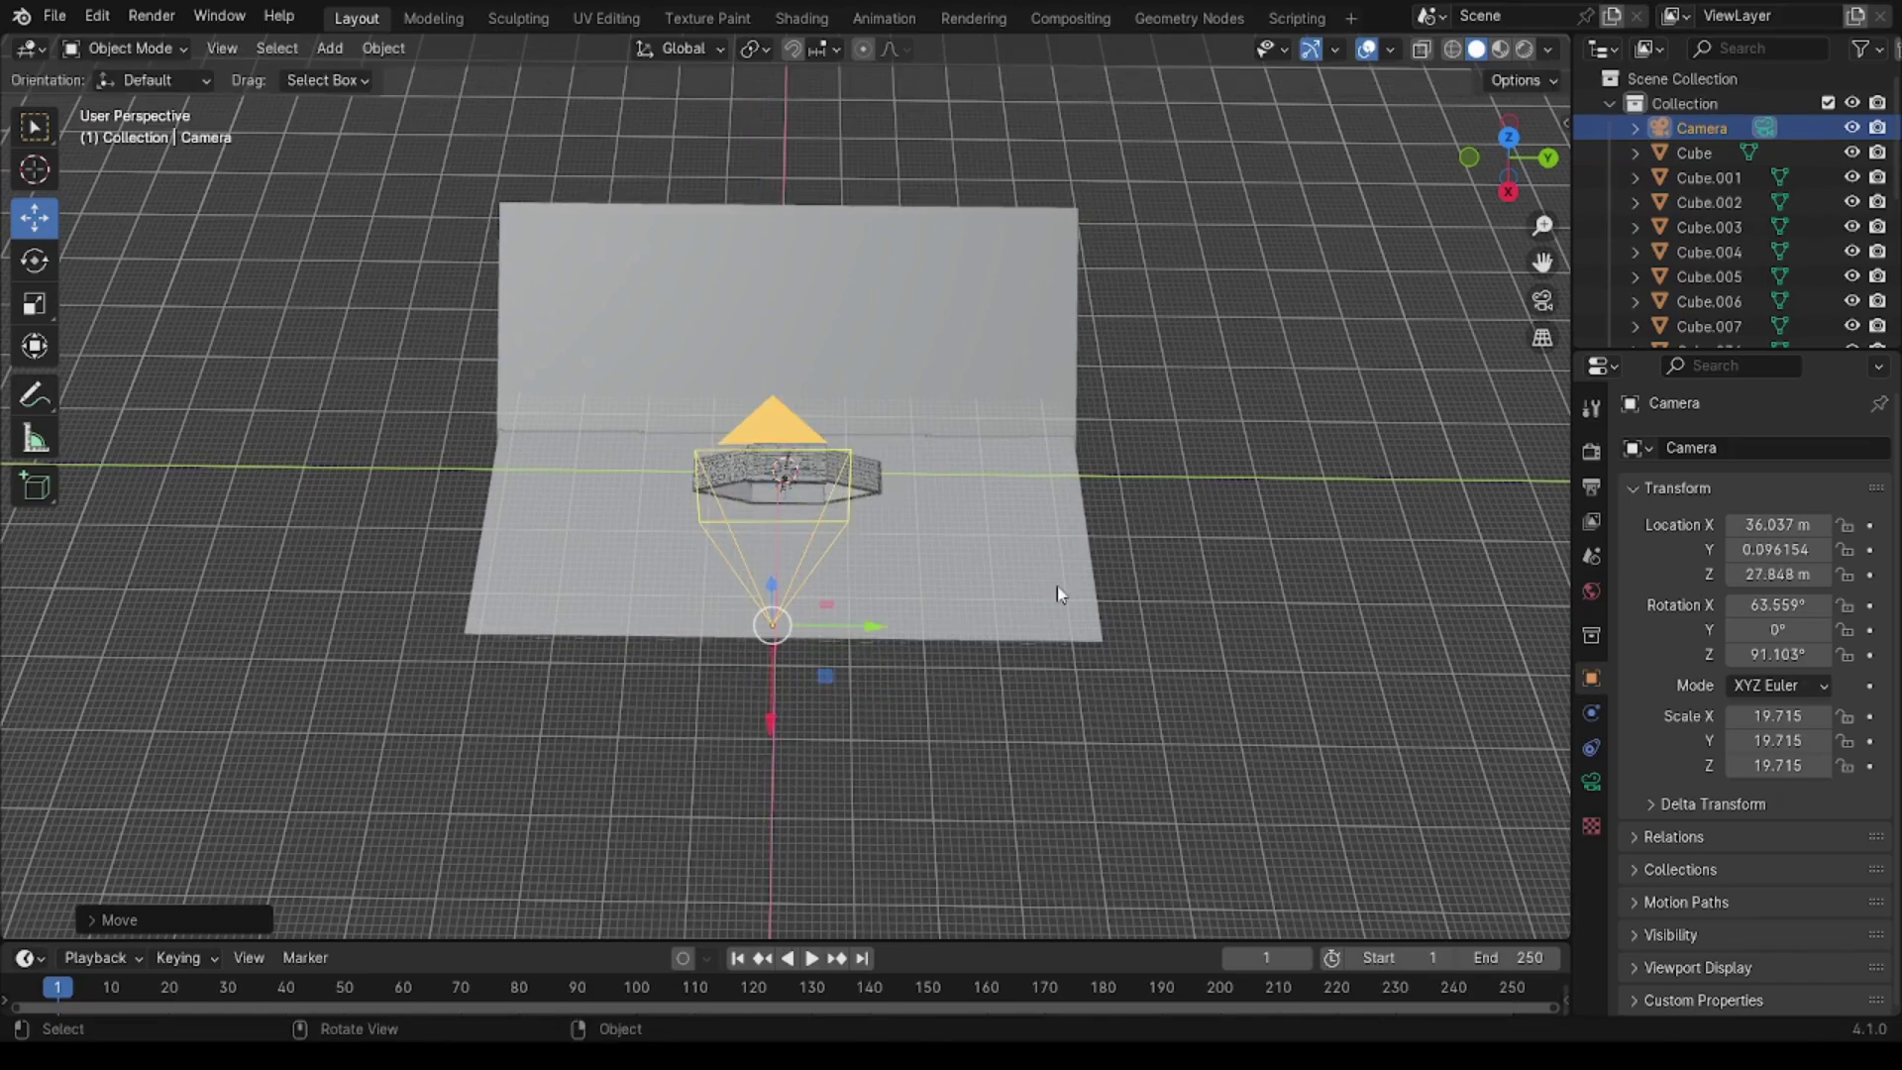
key("KP_0")
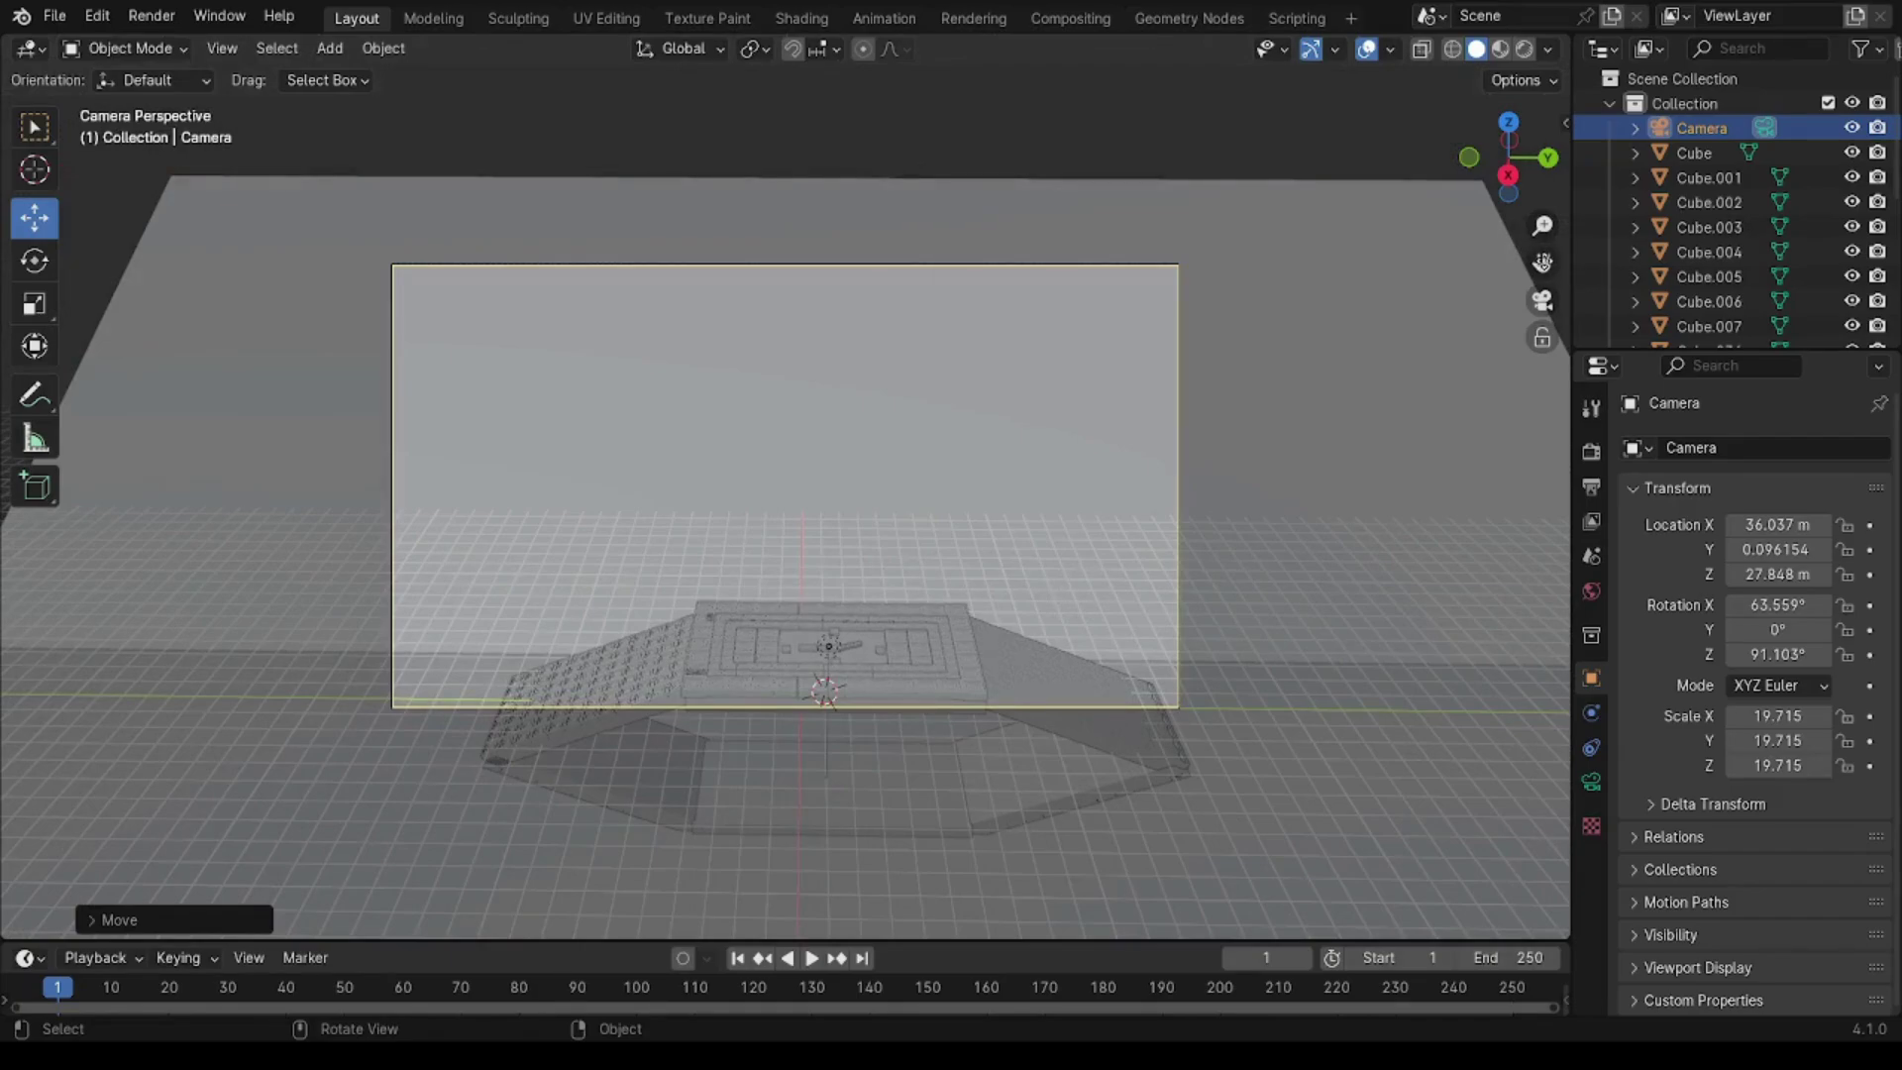
Step: Shift the camera along Y and adjust its height while previewing the shot
left_click(1542, 300)
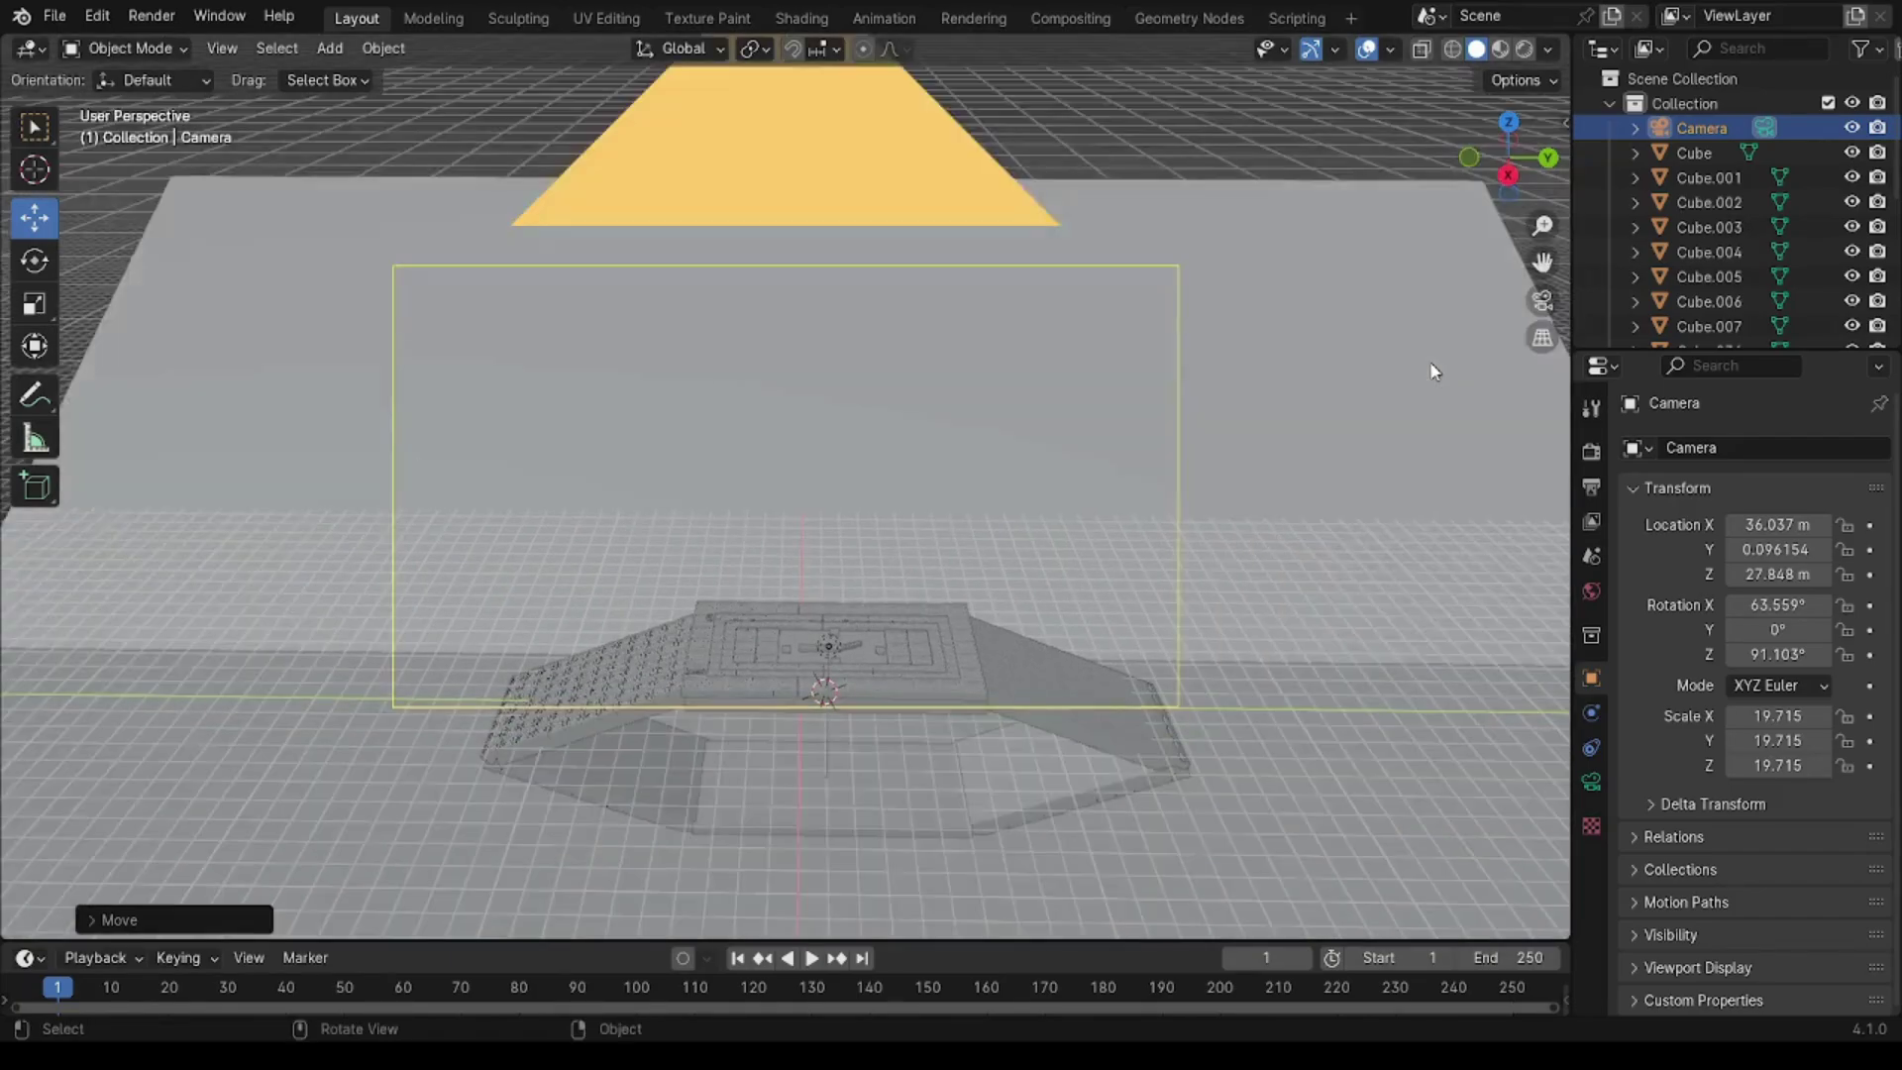
key("g")
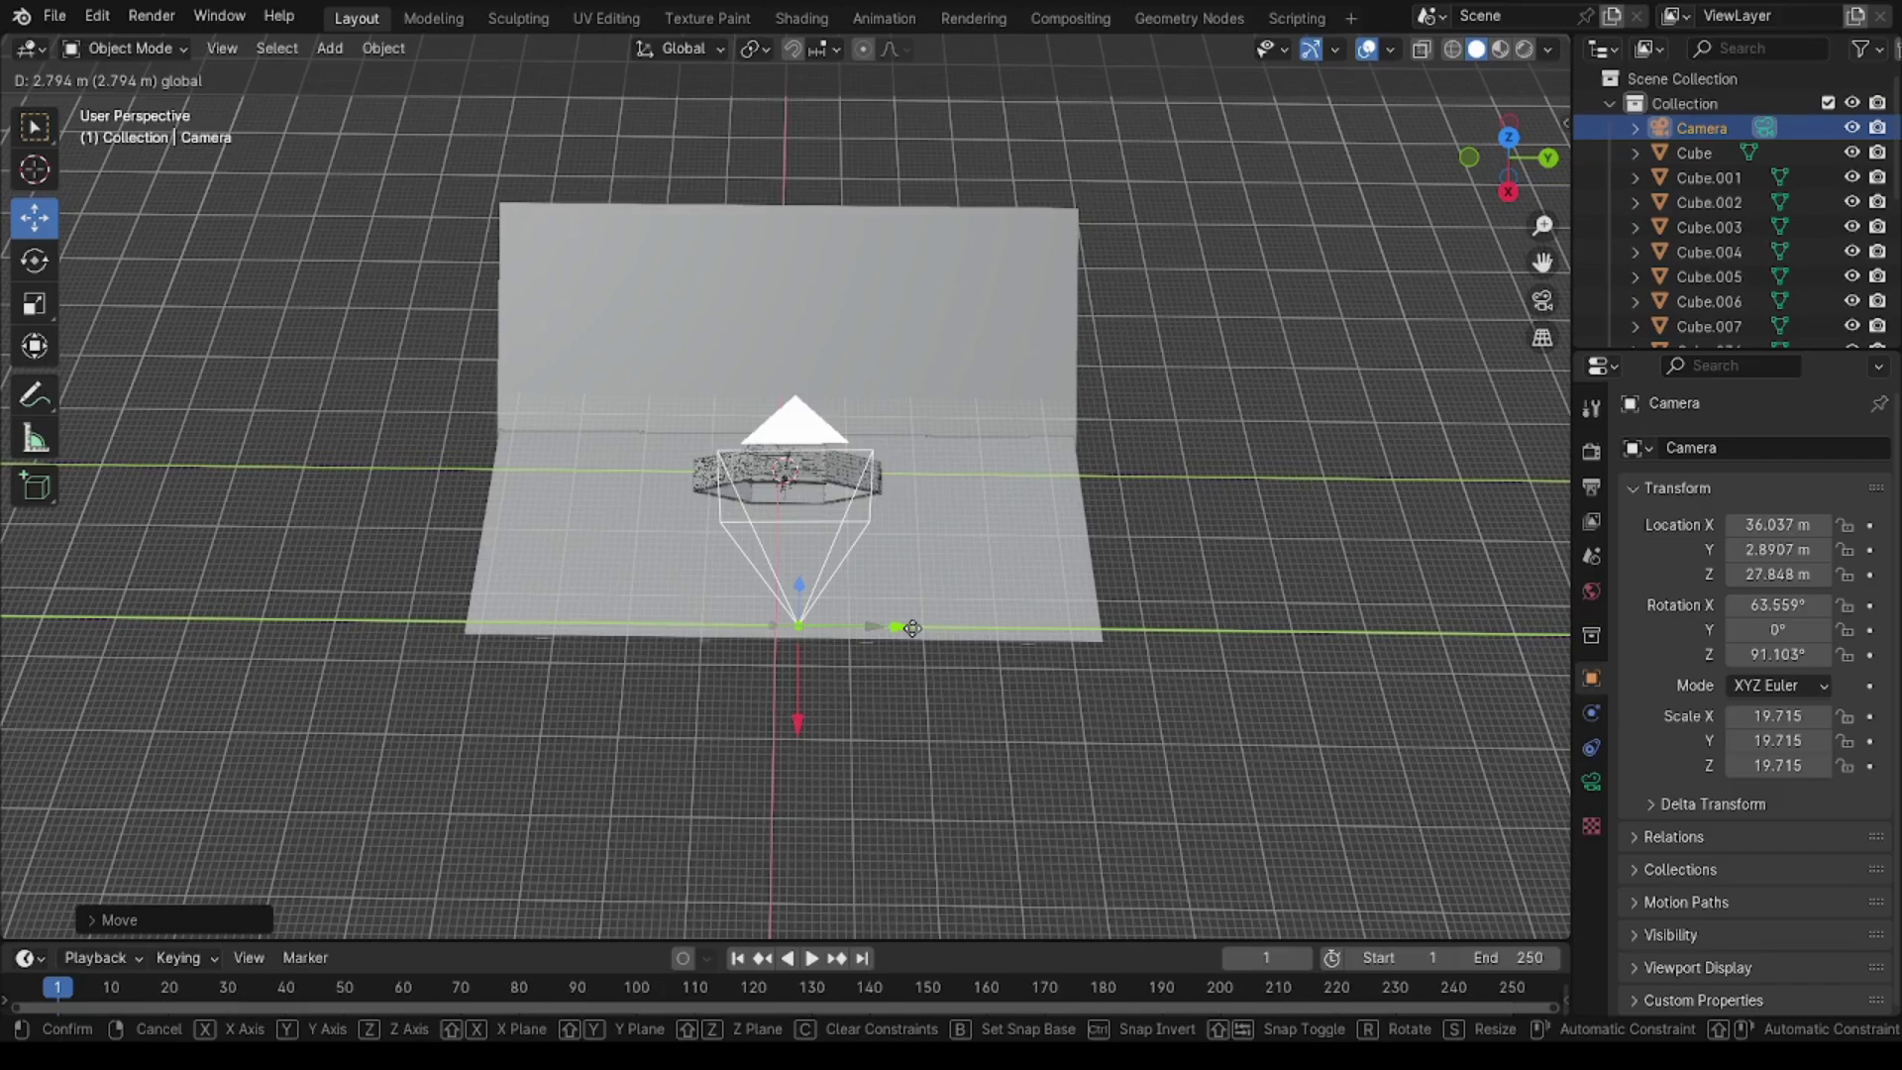
left_click(820, 721)
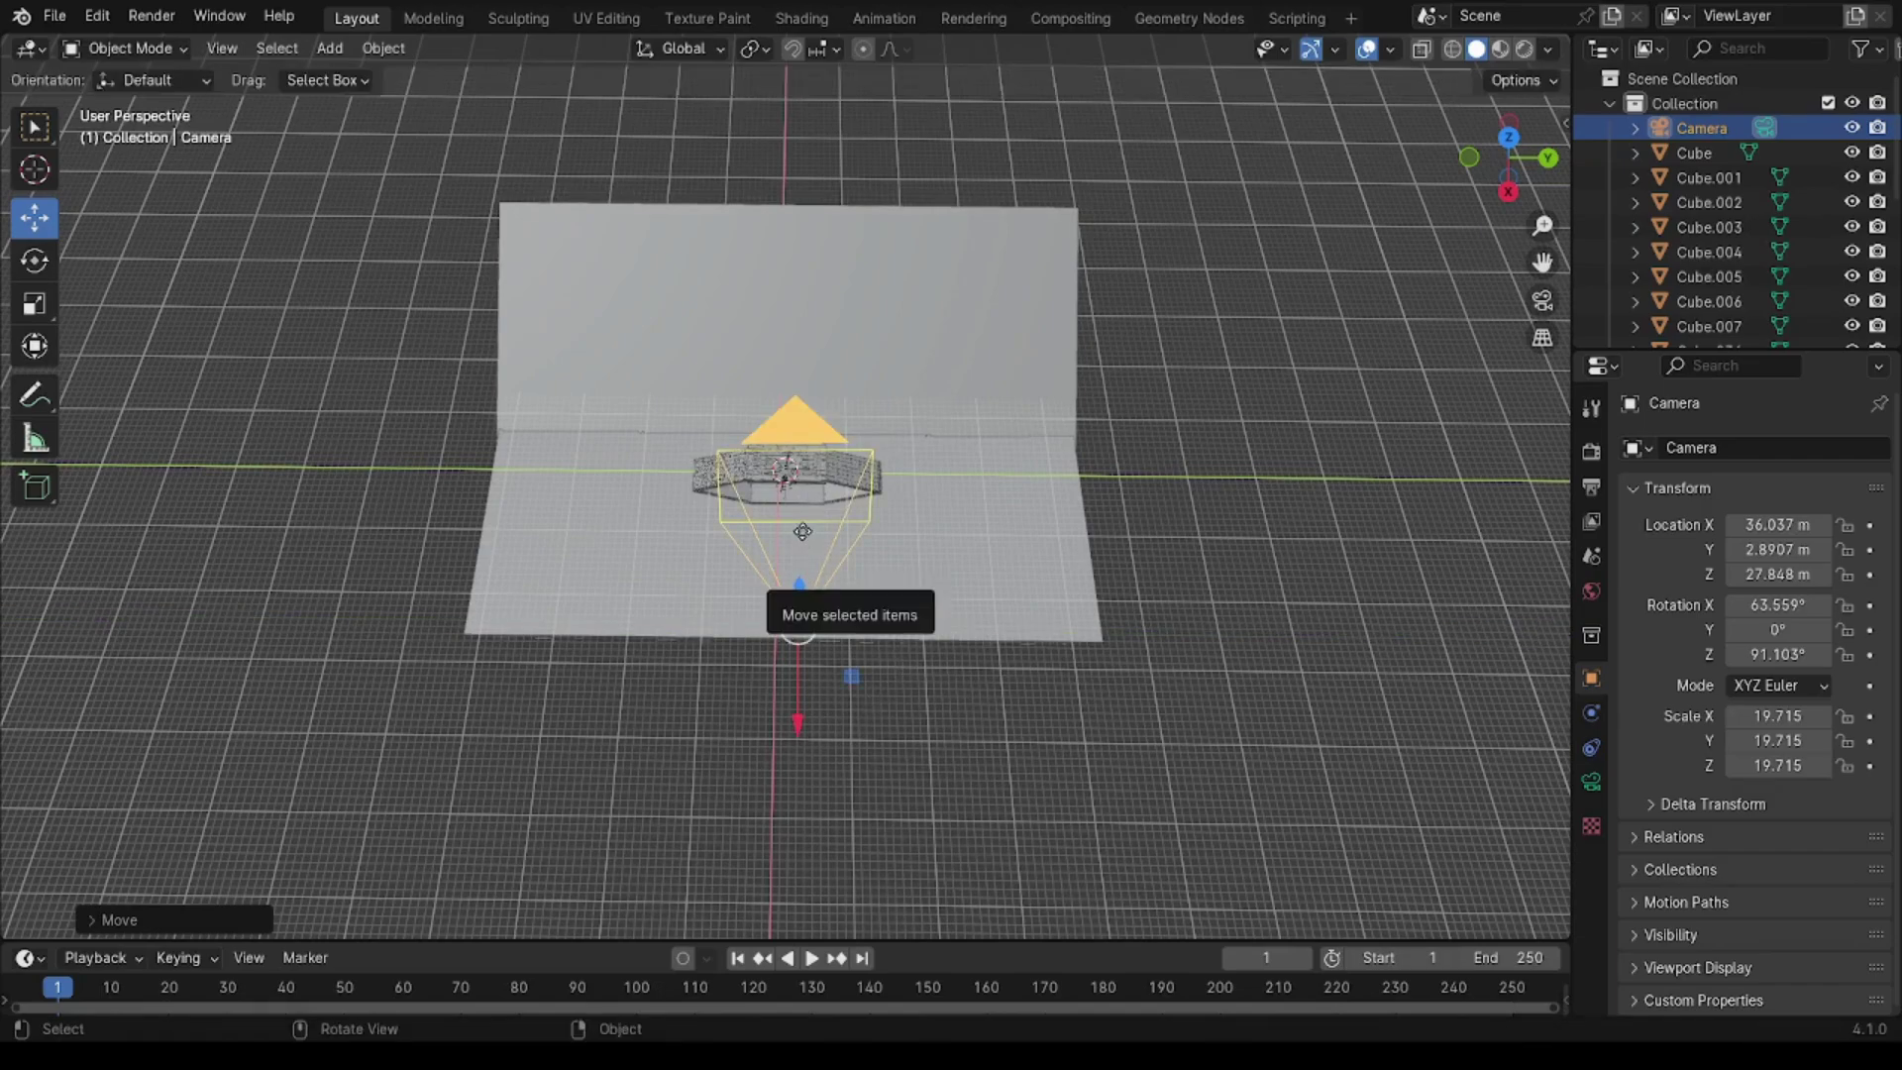
left_click_drag(800, 587, 1198, 613)
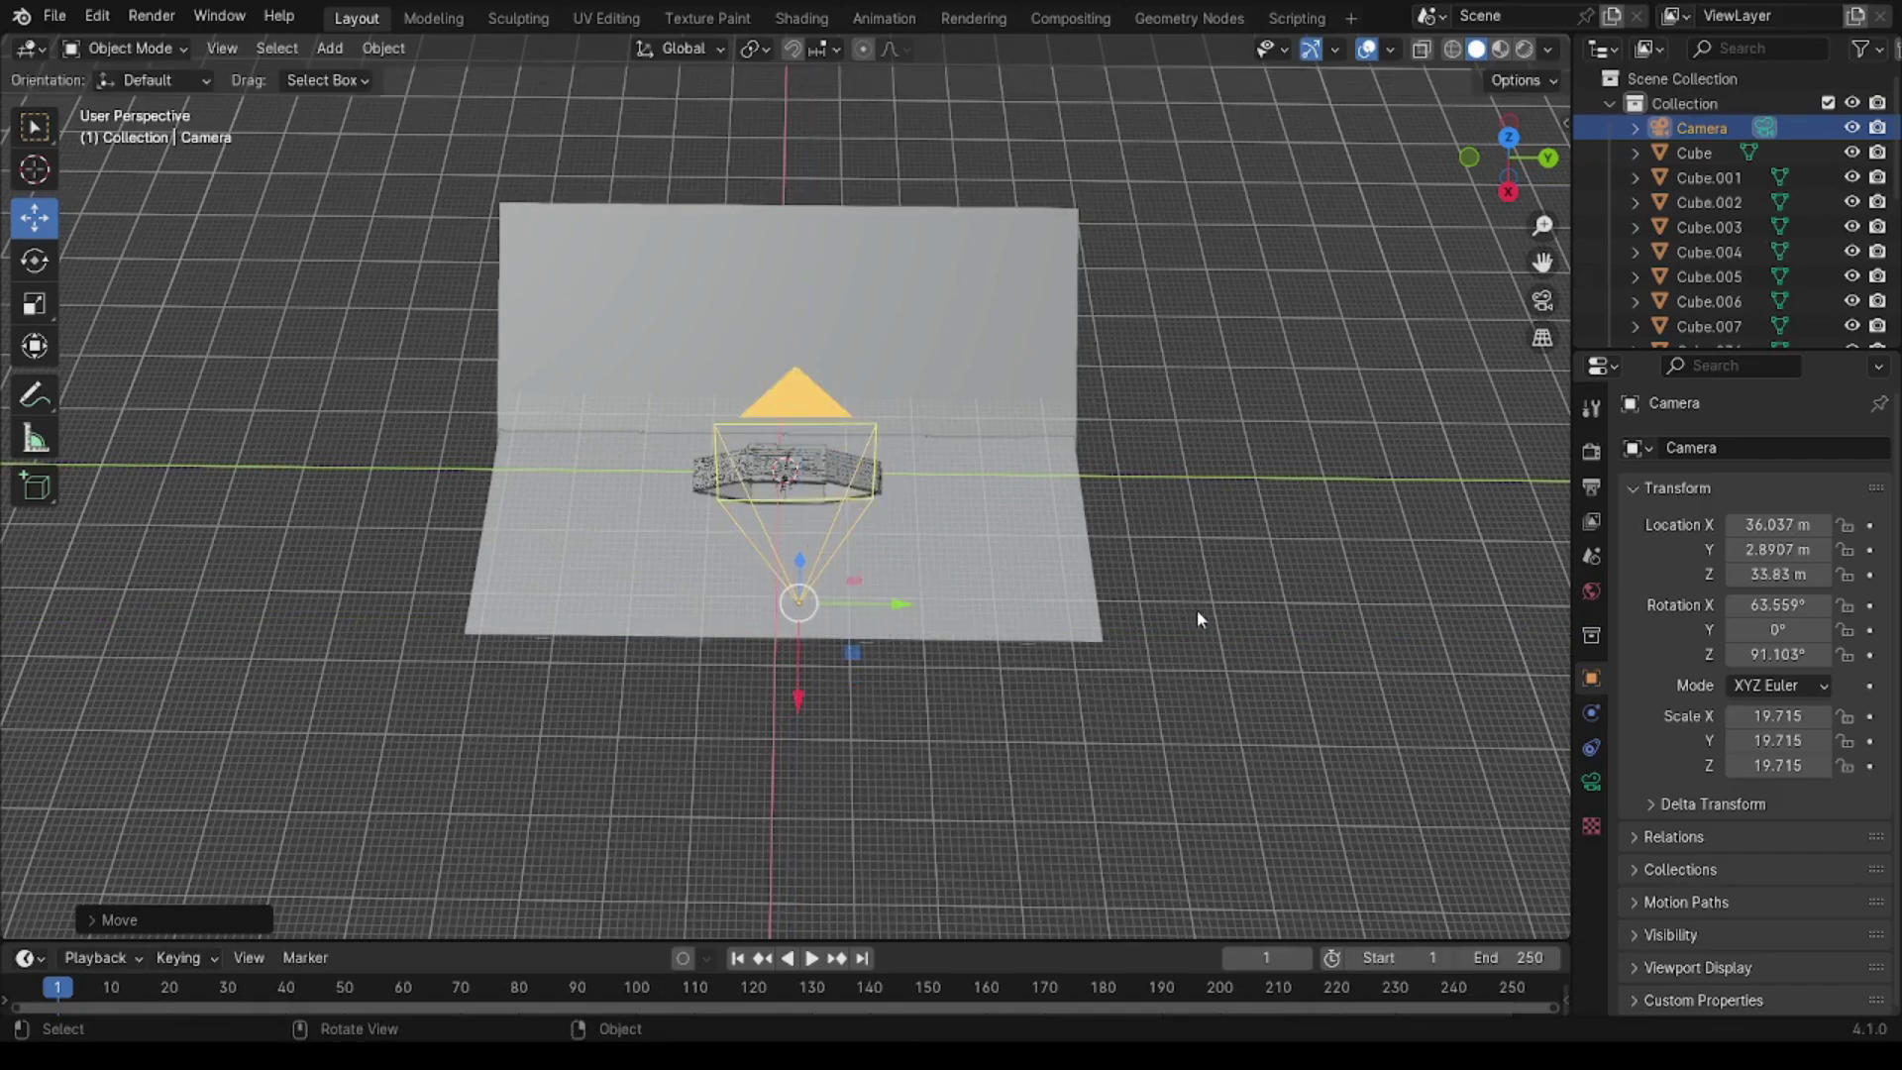
key("KP_0")
key("KP_0")
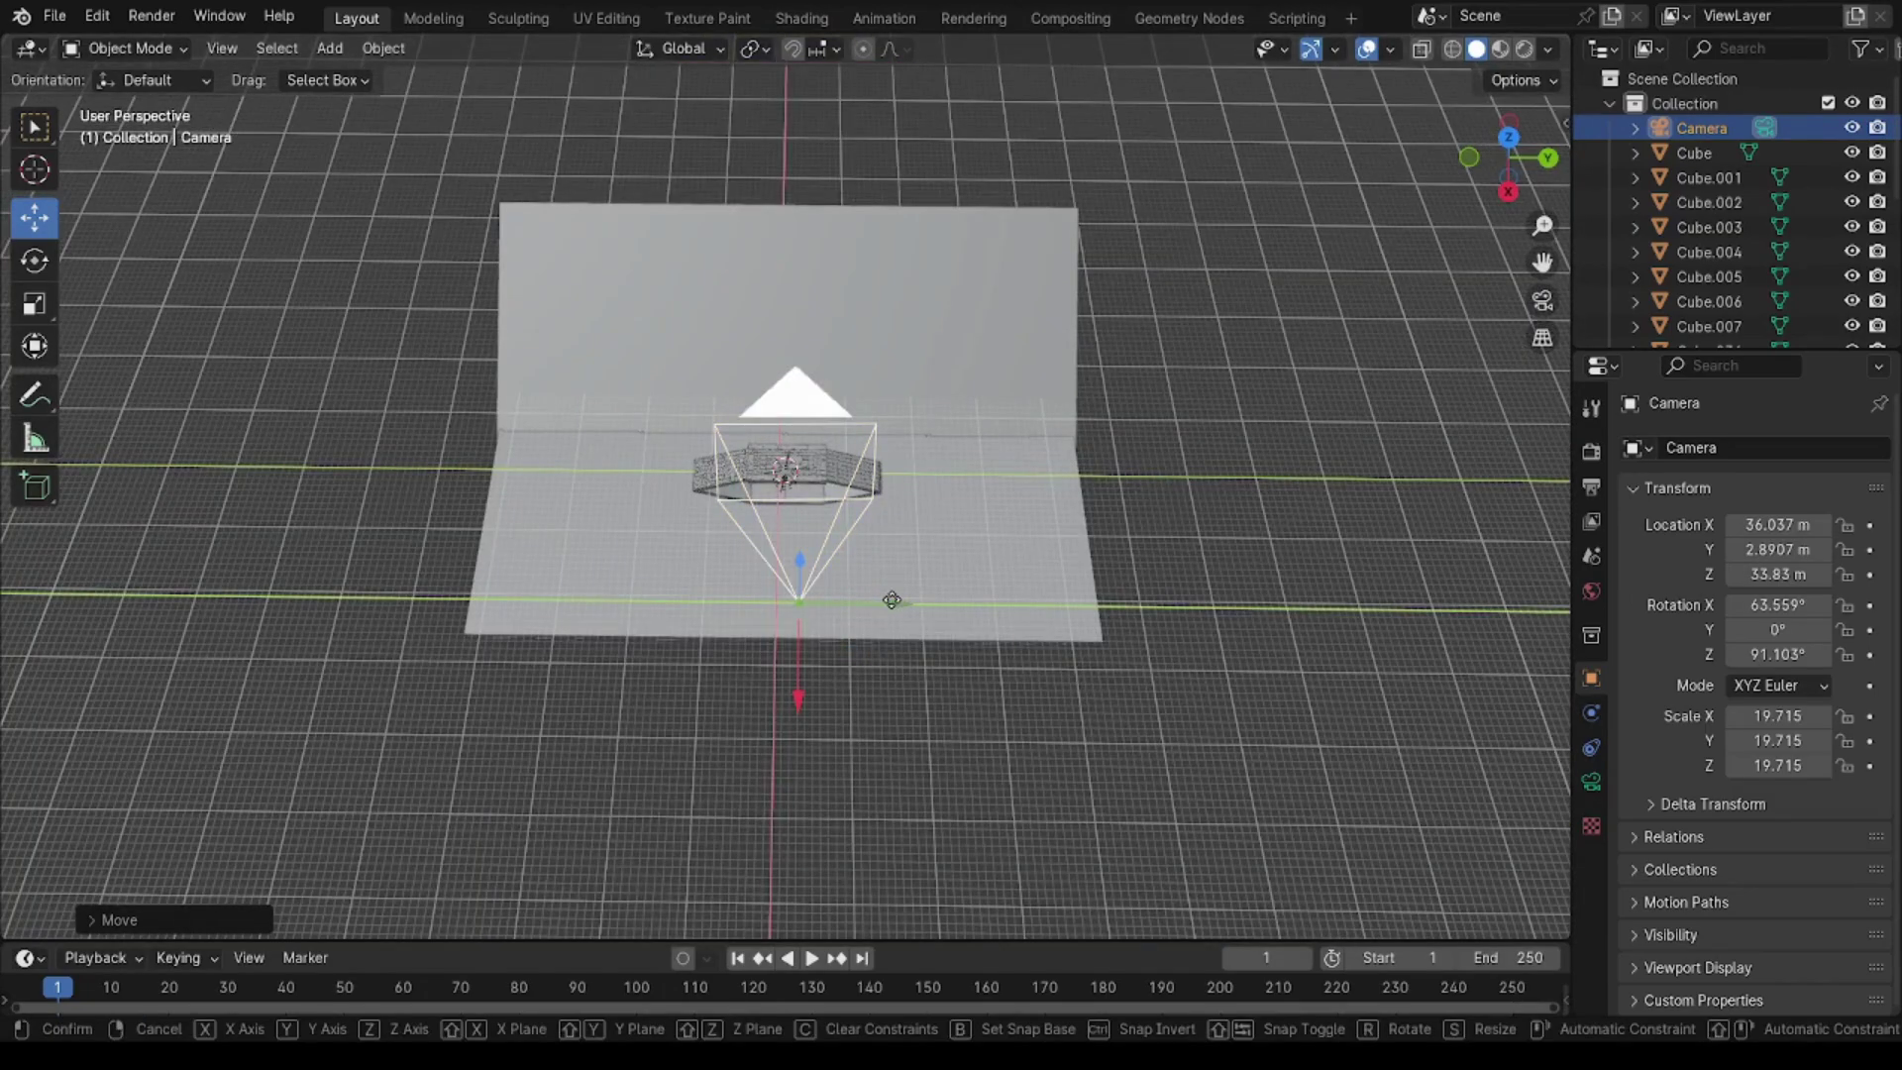
left_click_drag(899, 599, 854, 668)
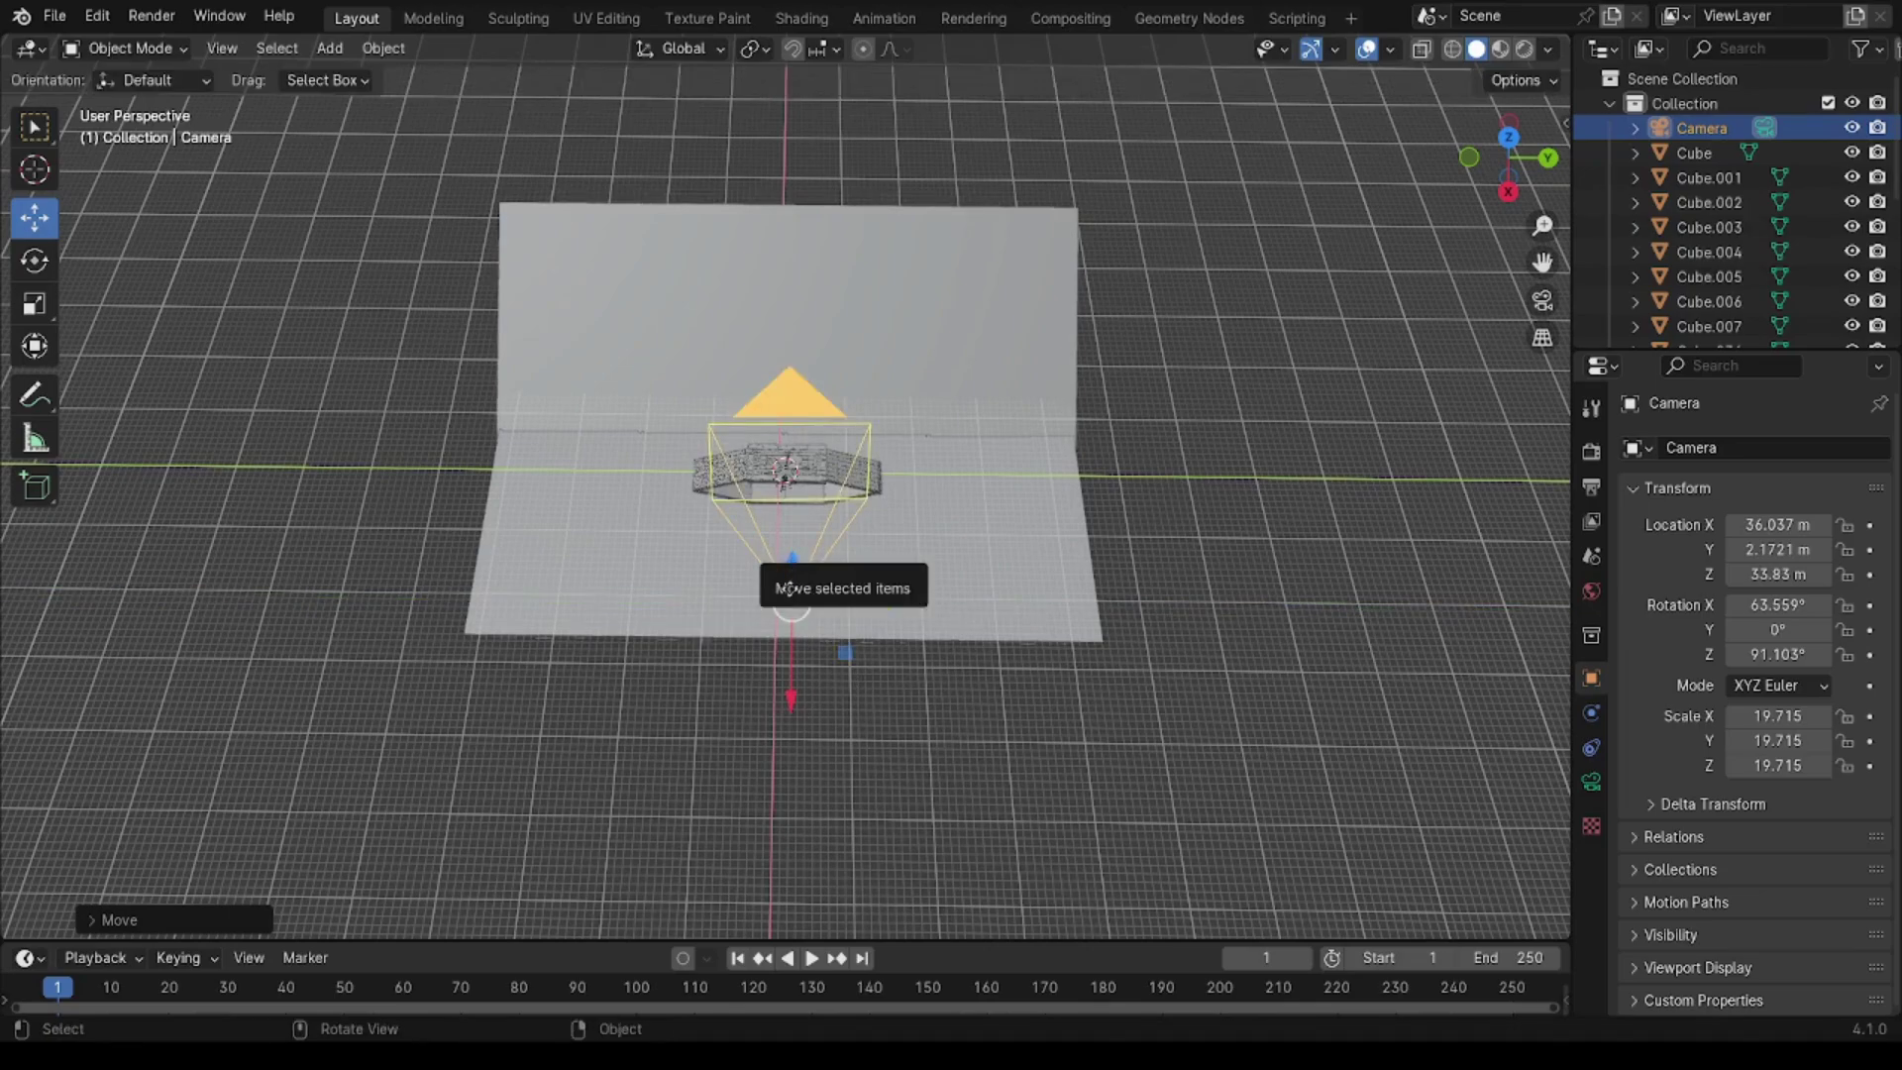
left_click_drag(793, 563, 793, 624)
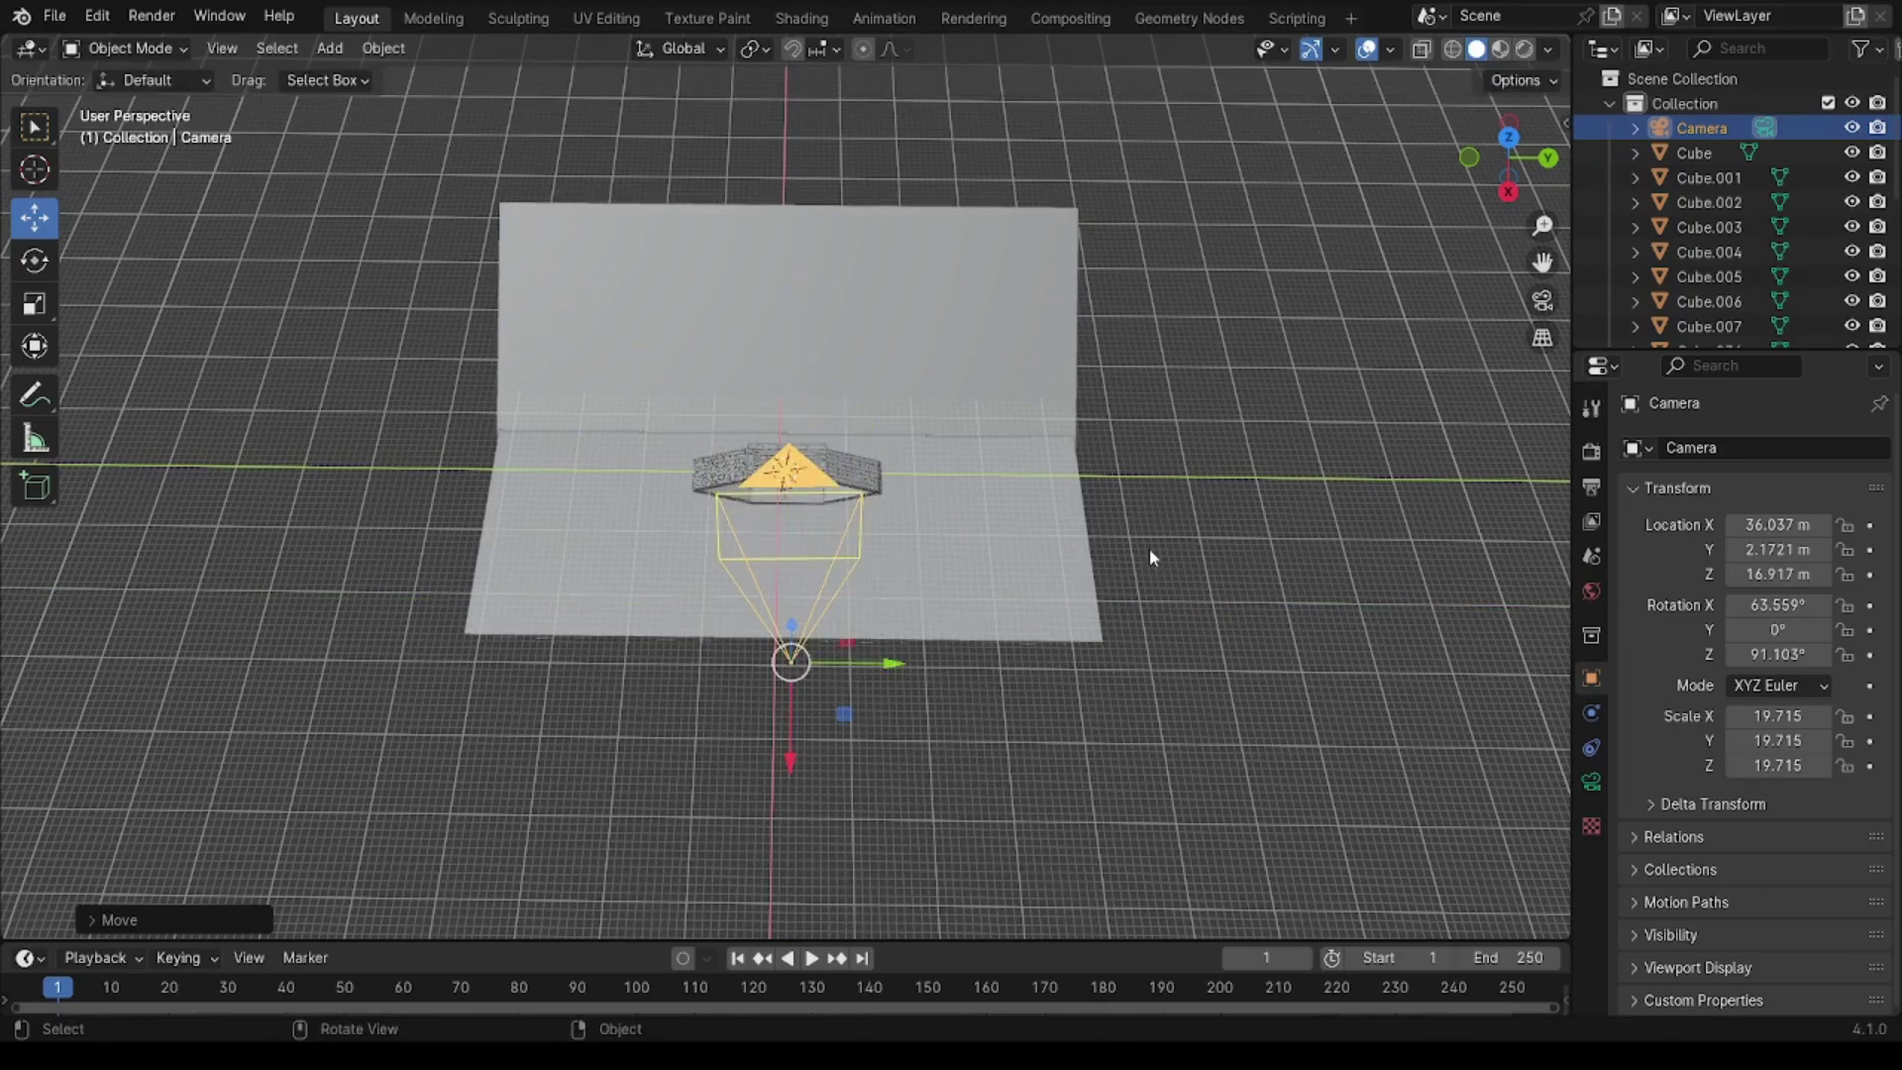
key("KP_0")
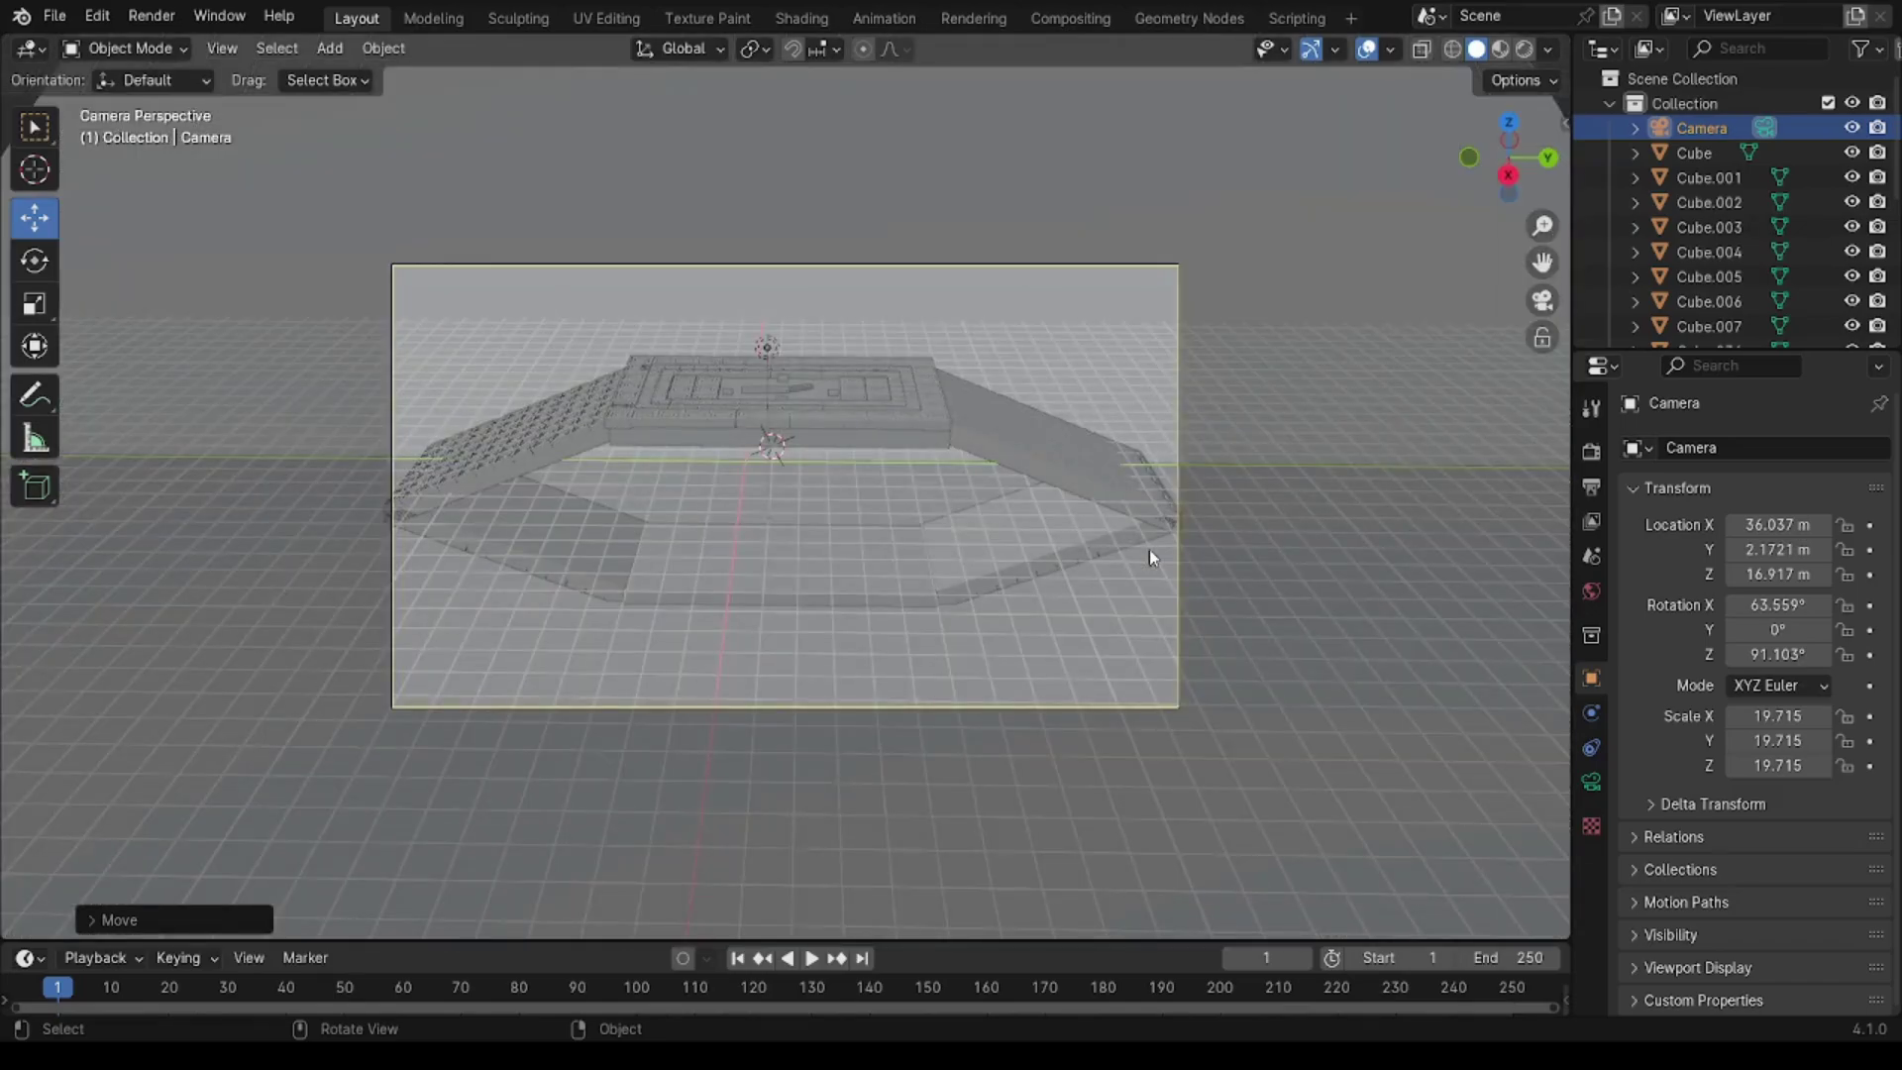
key("KP_0")
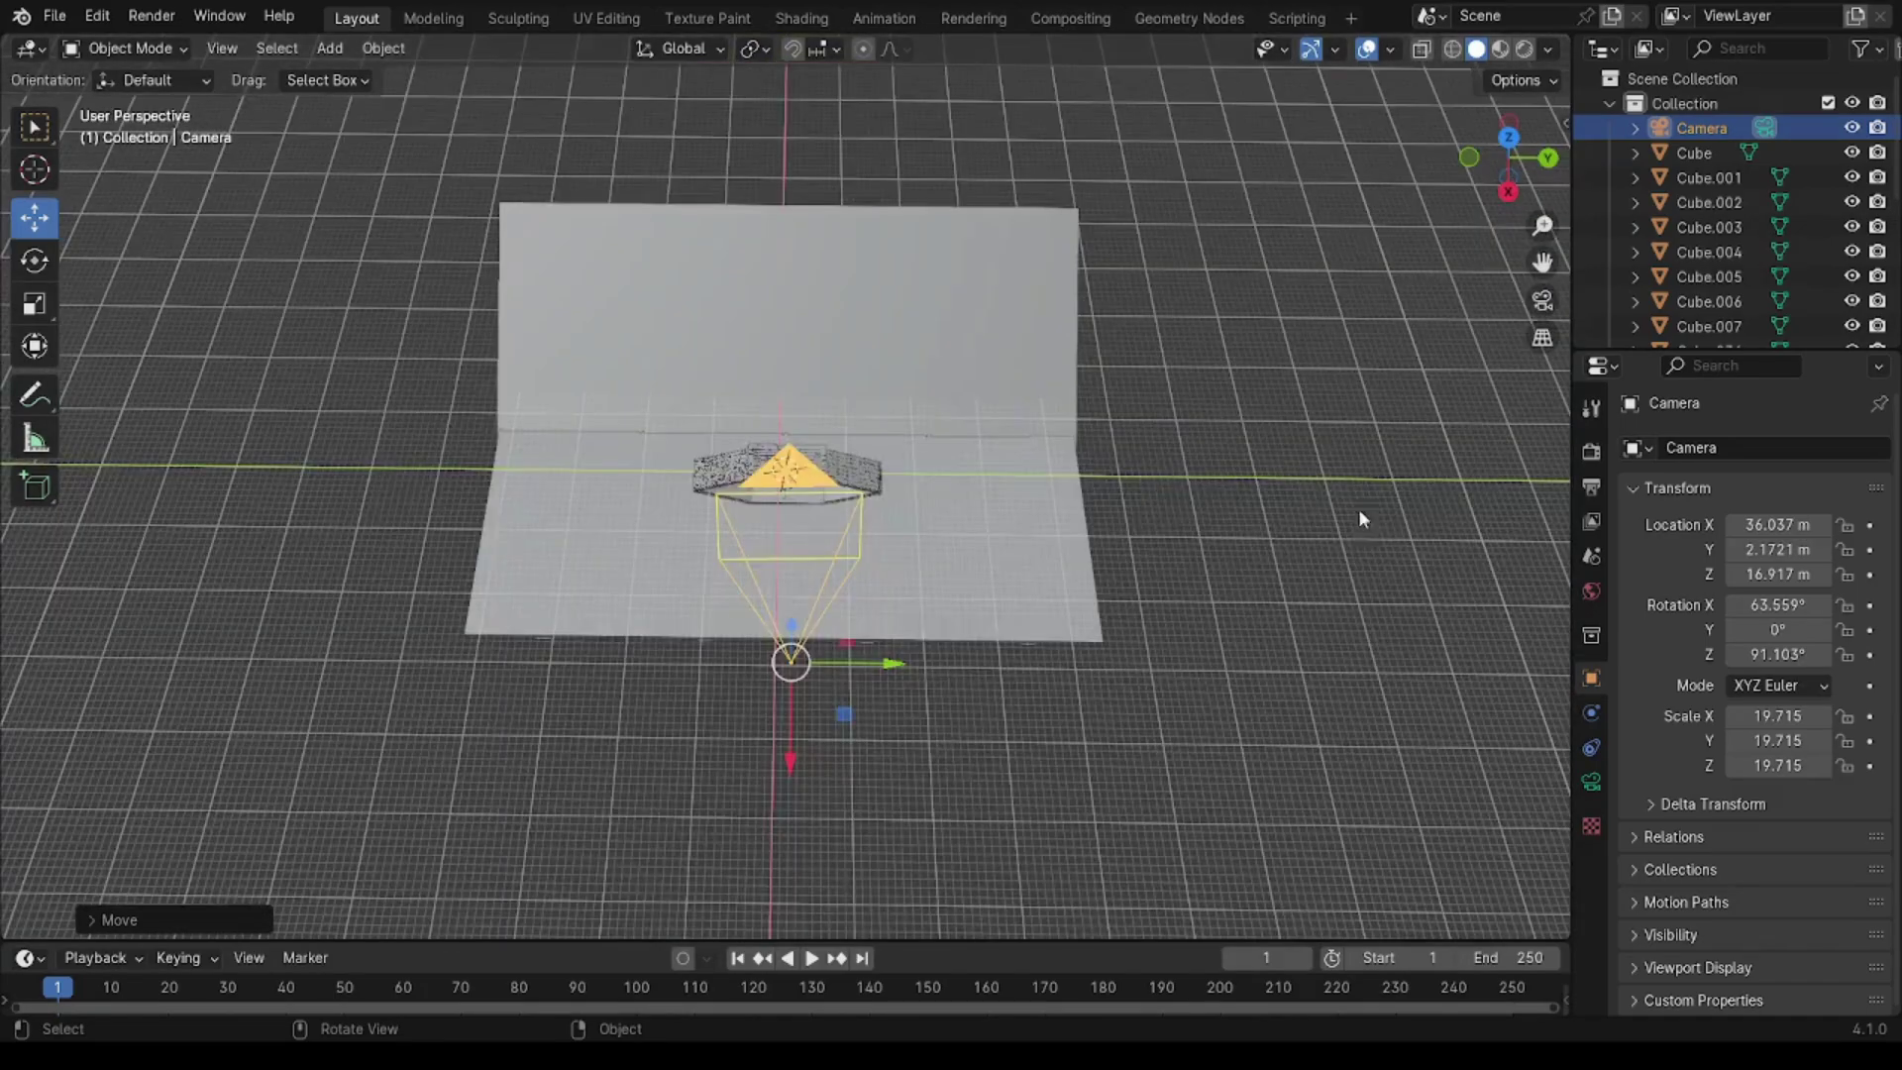
Step: Make the camera slightly larger, raise it, and tilt it slightly around global Y
key("s")
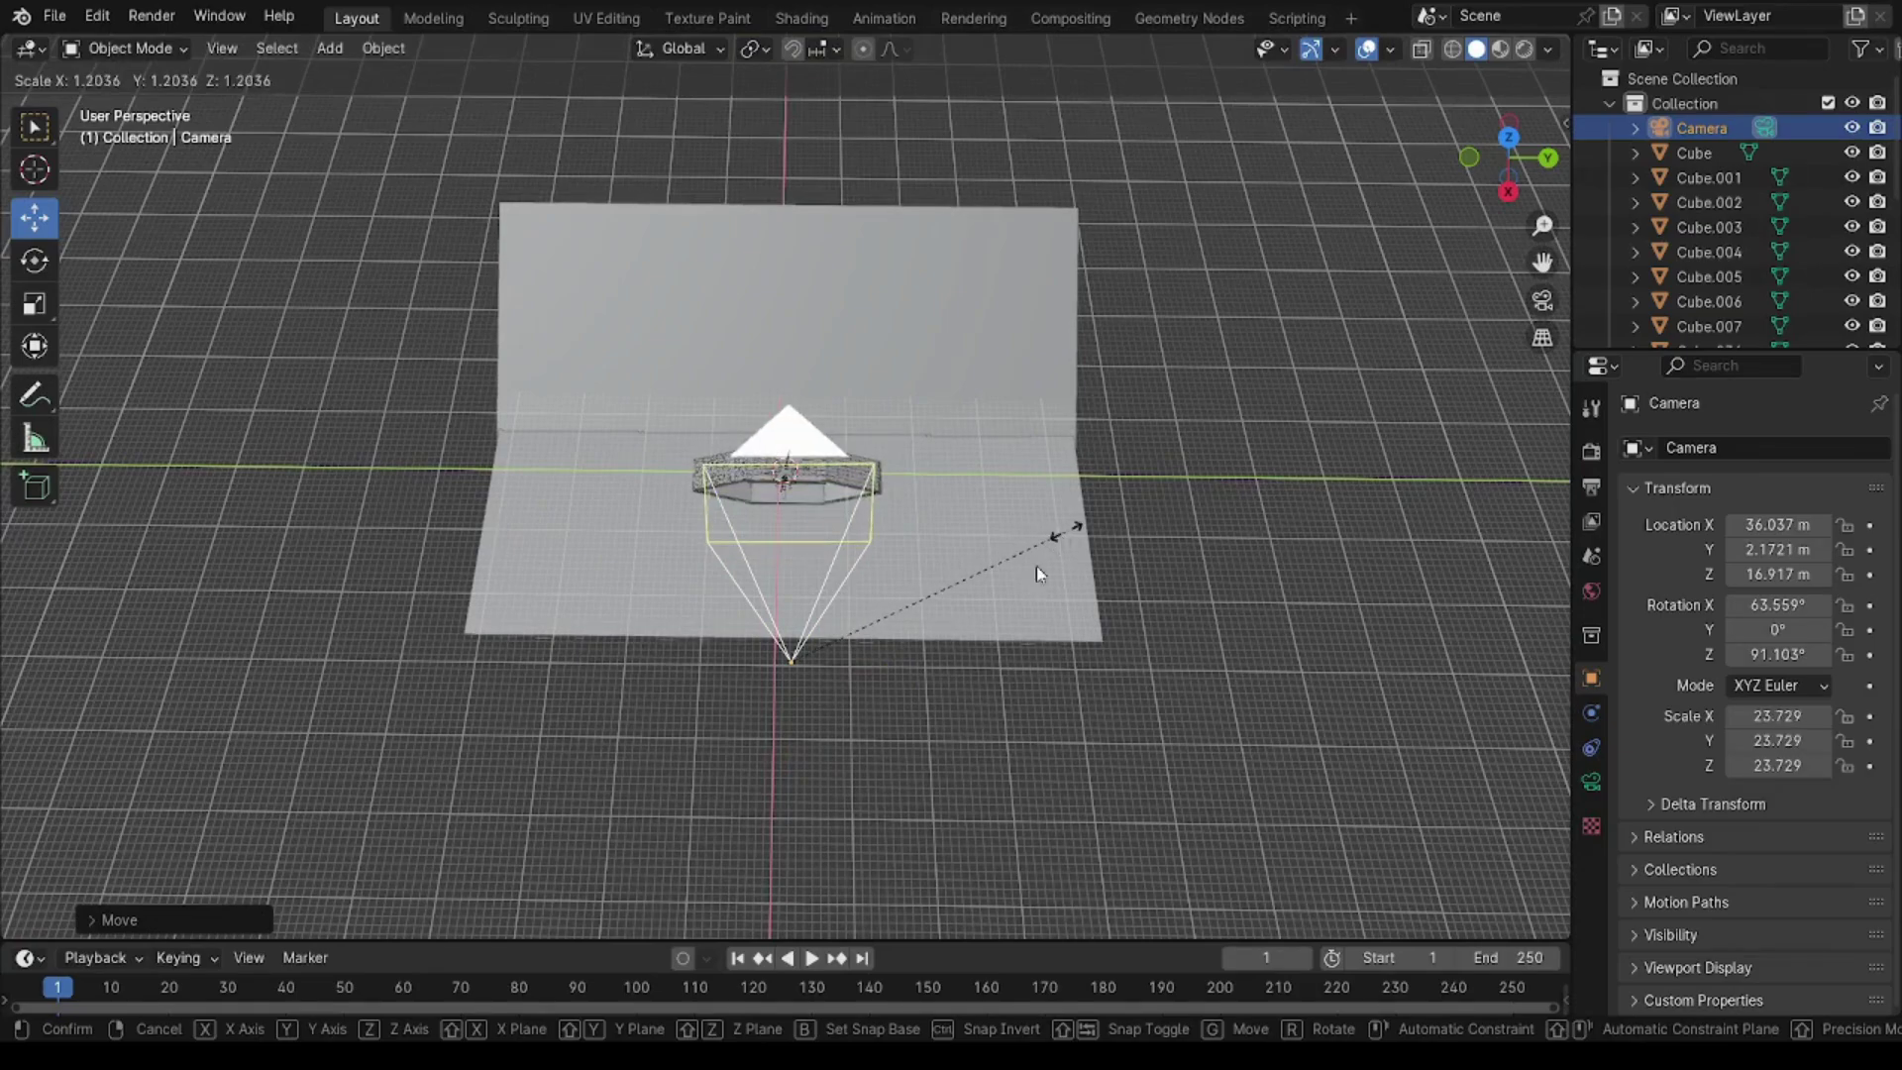
left_click(1037, 566)
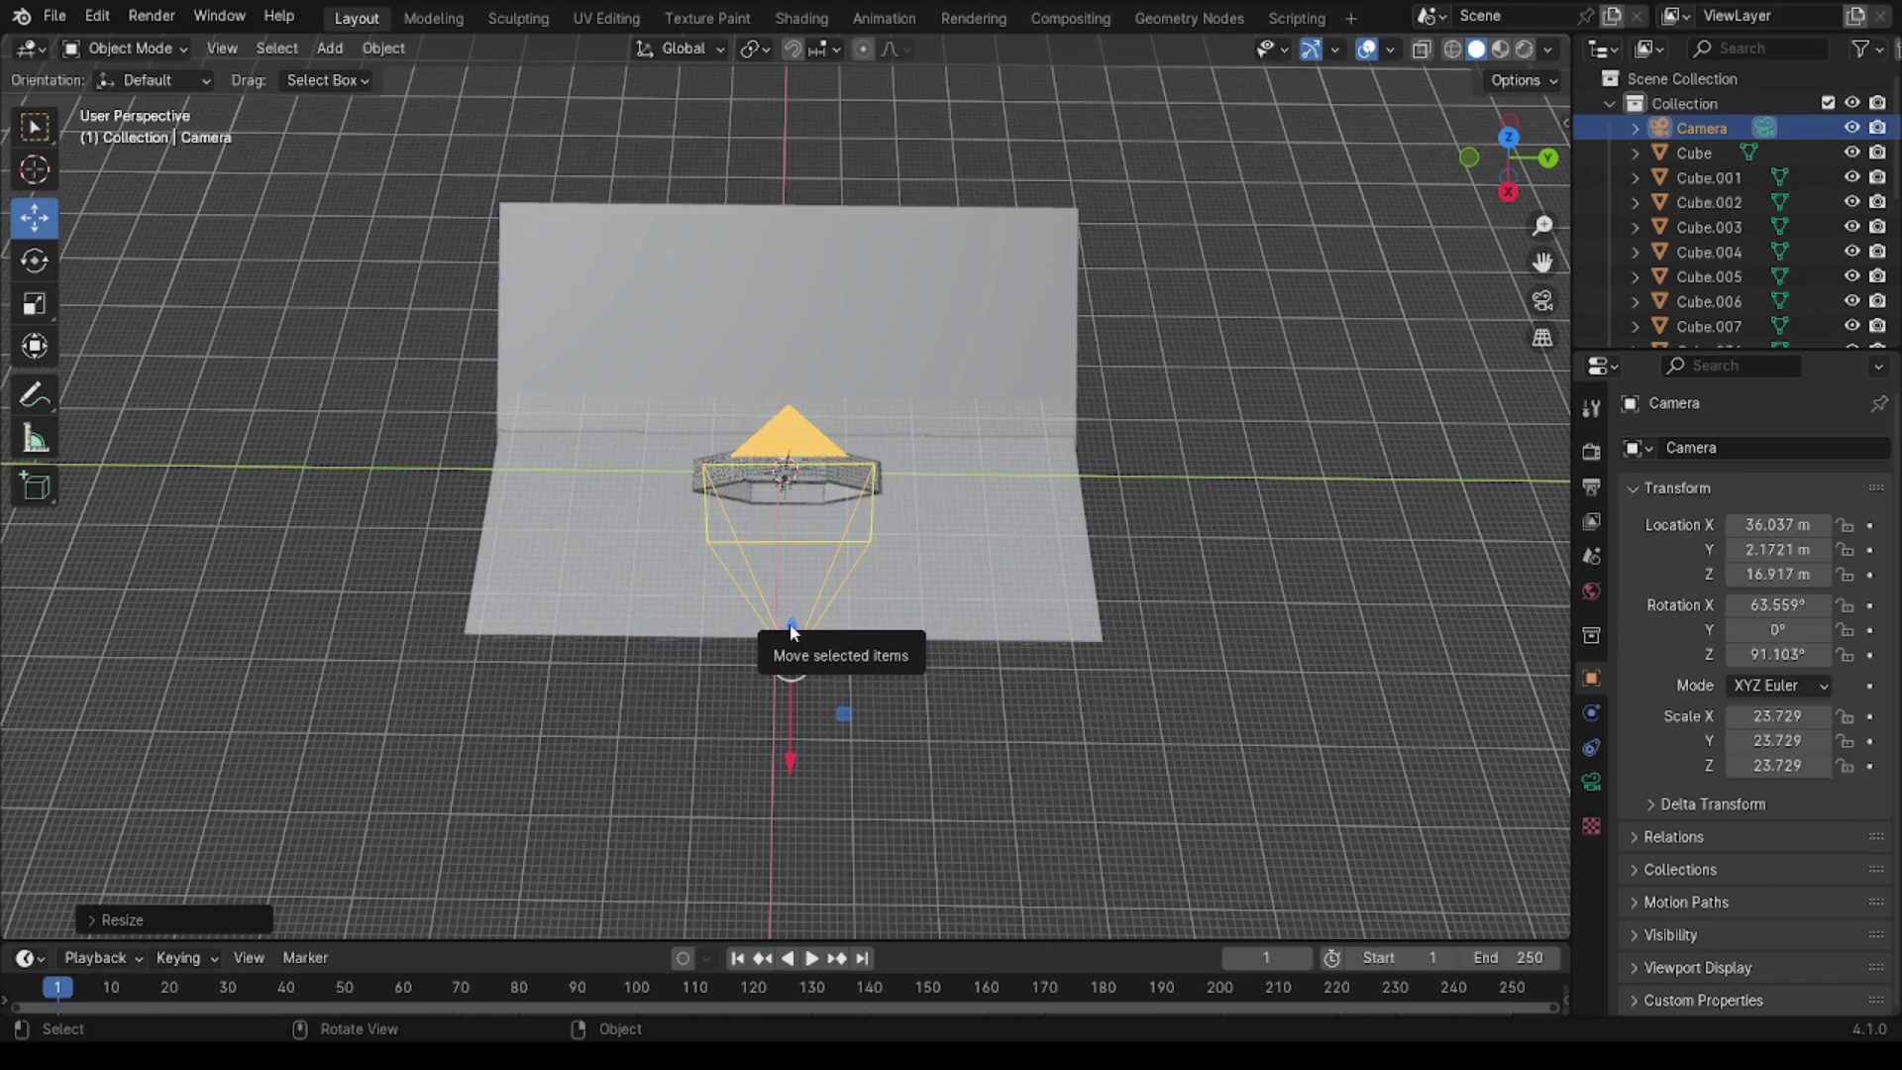
left_click_drag(793, 632, 929, 689)
key("y")
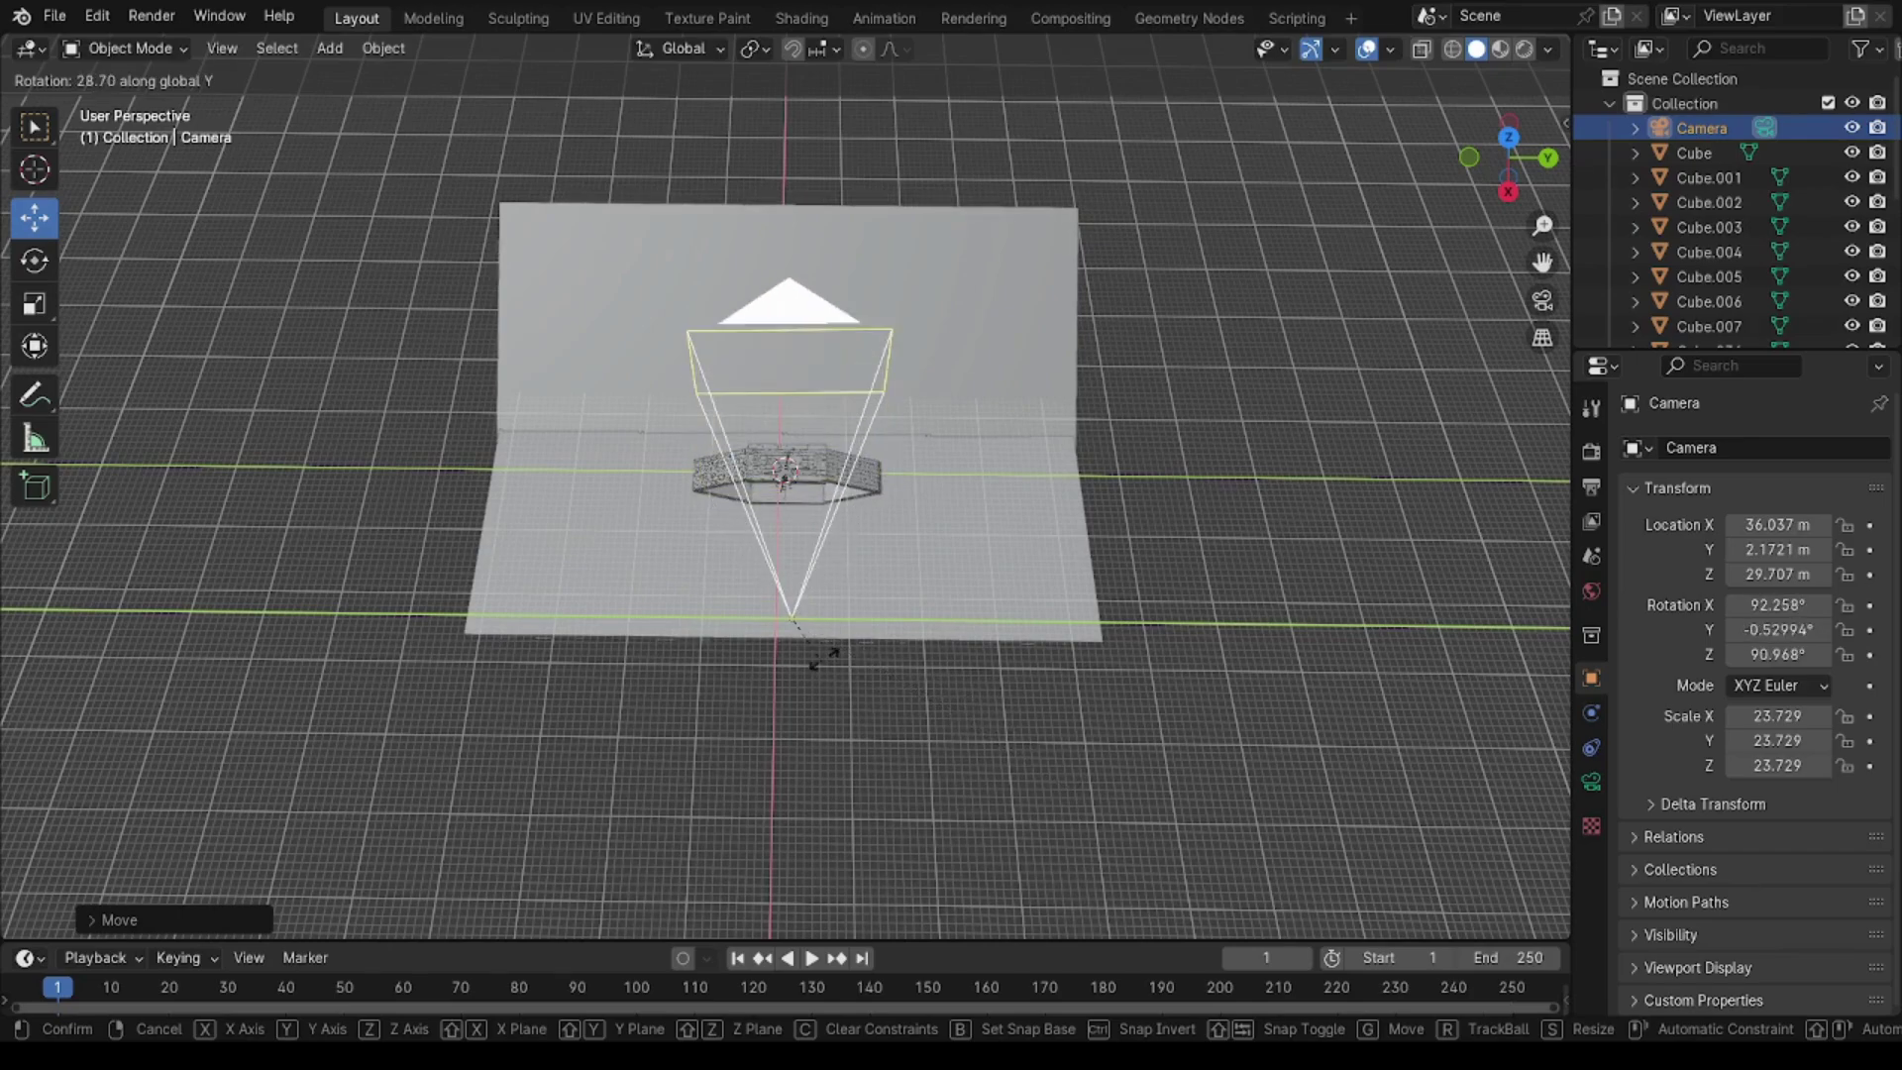
key("c")
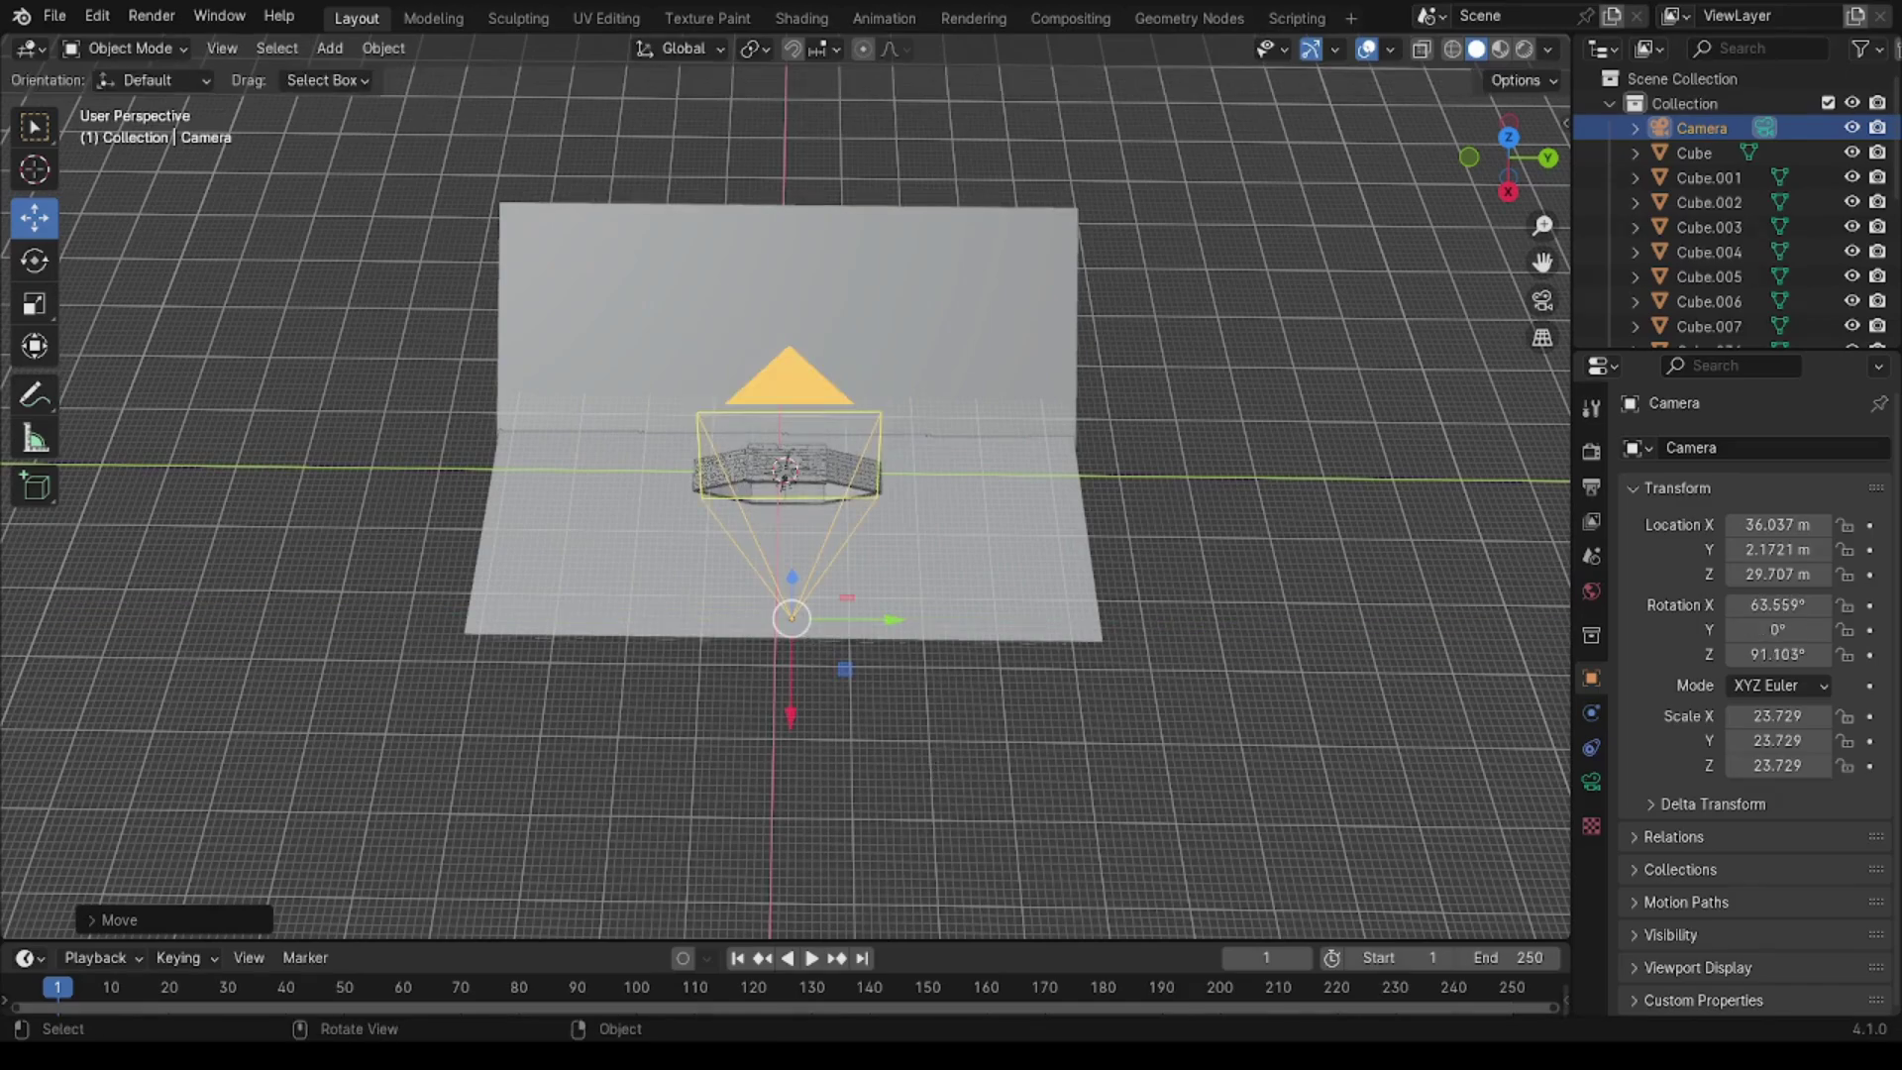
key("y")
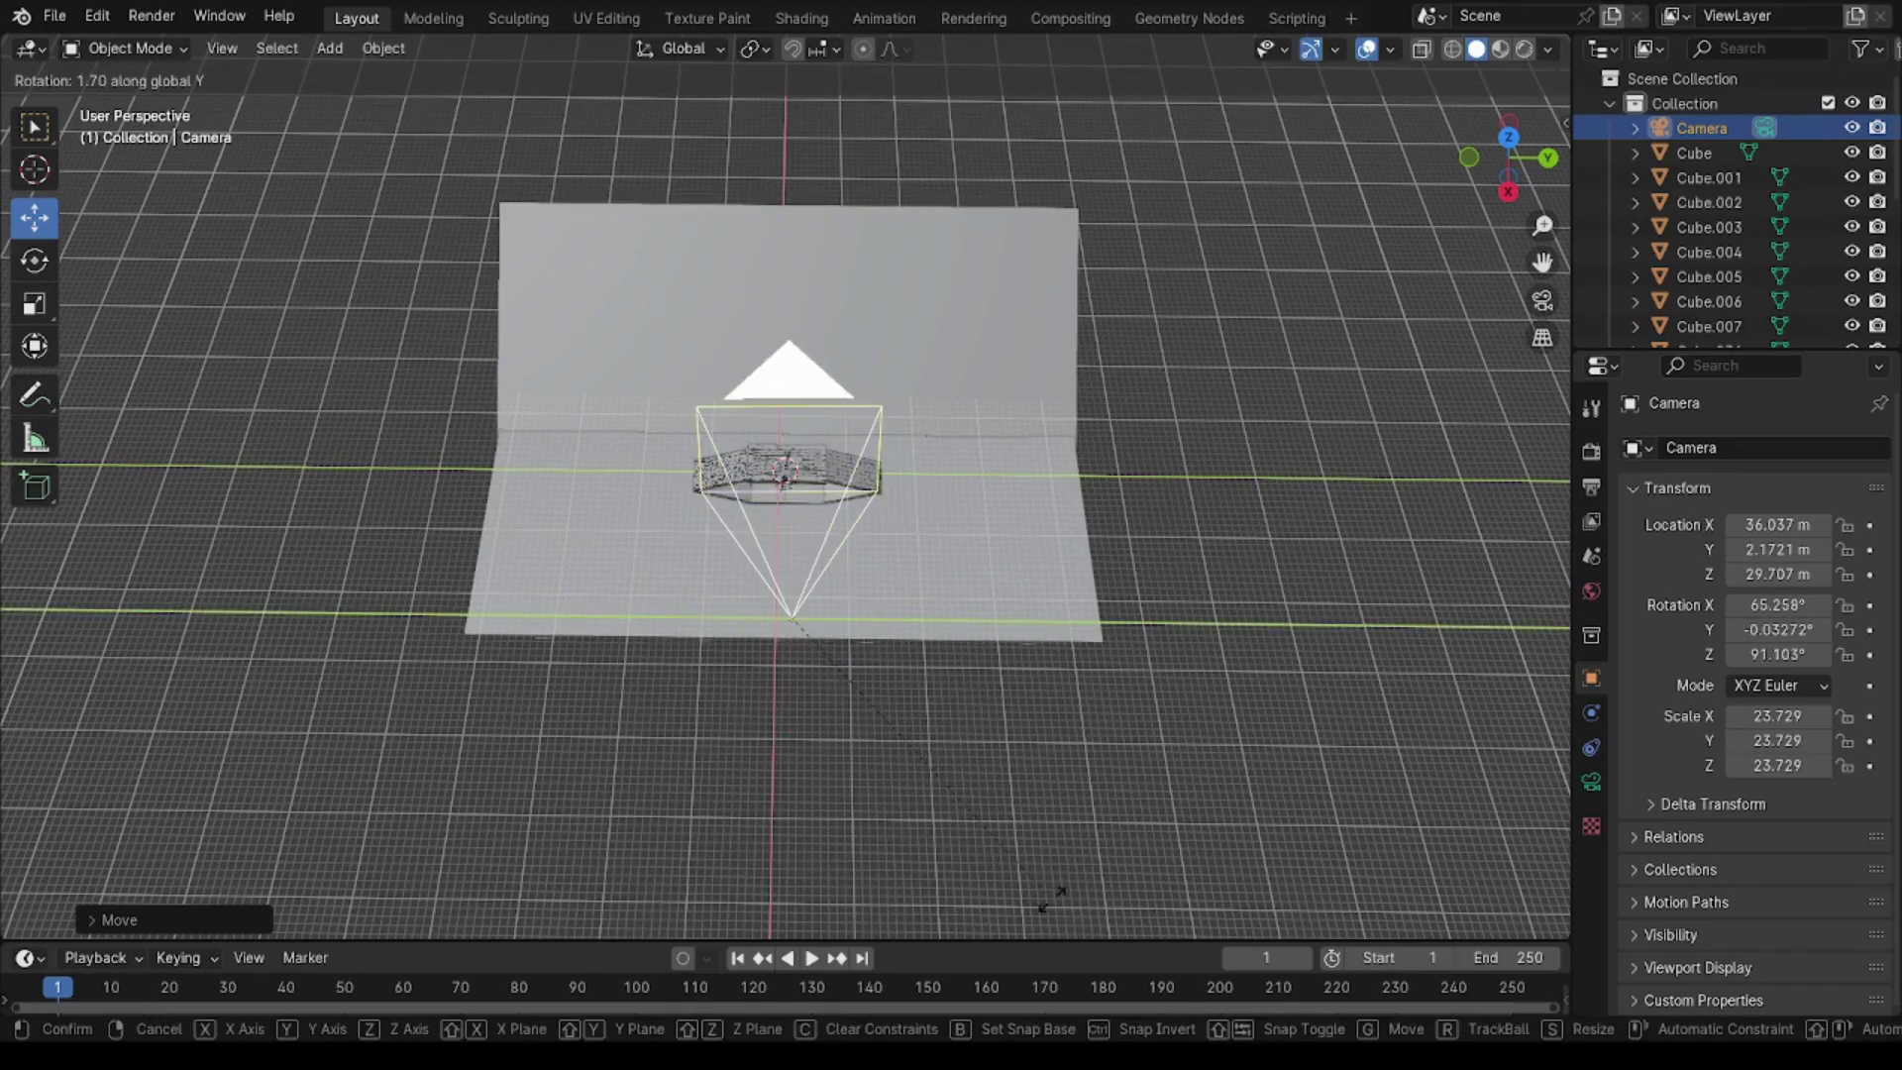
left_click(1050, 896)
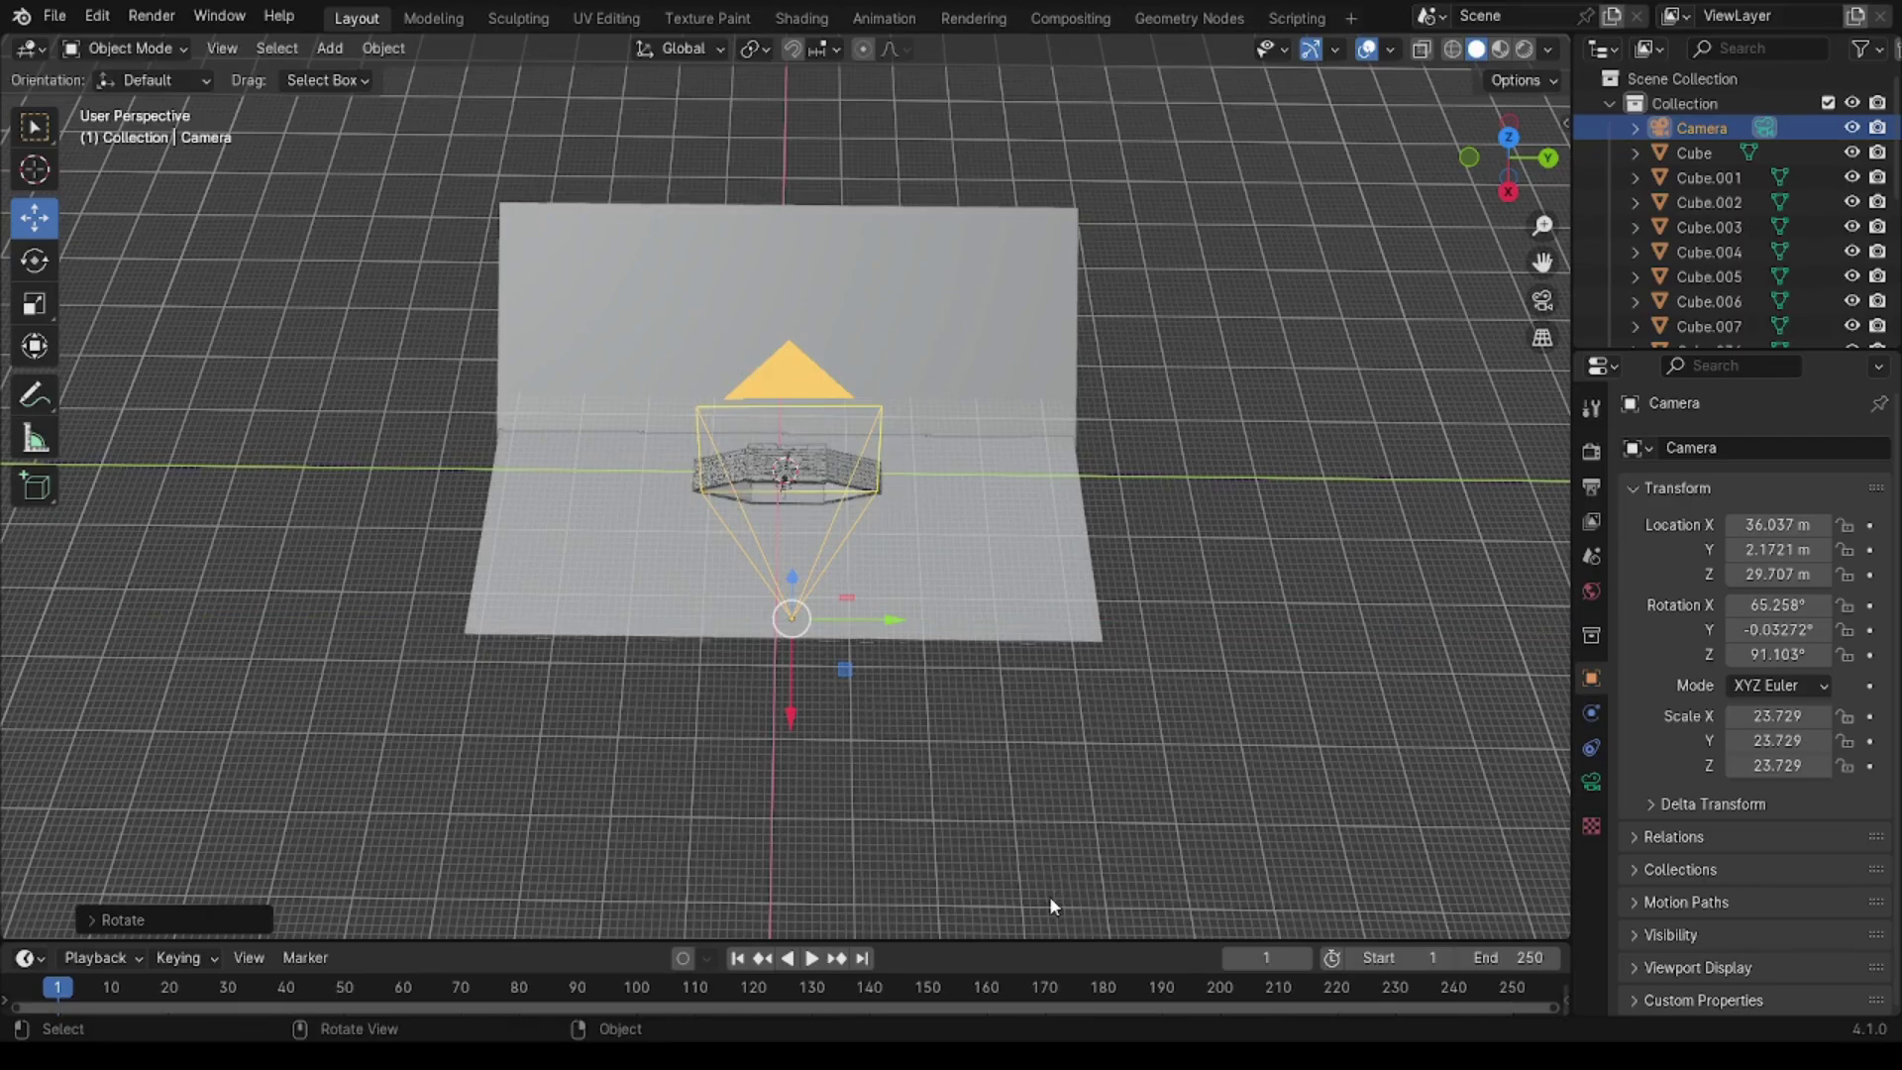
key("KP_0")
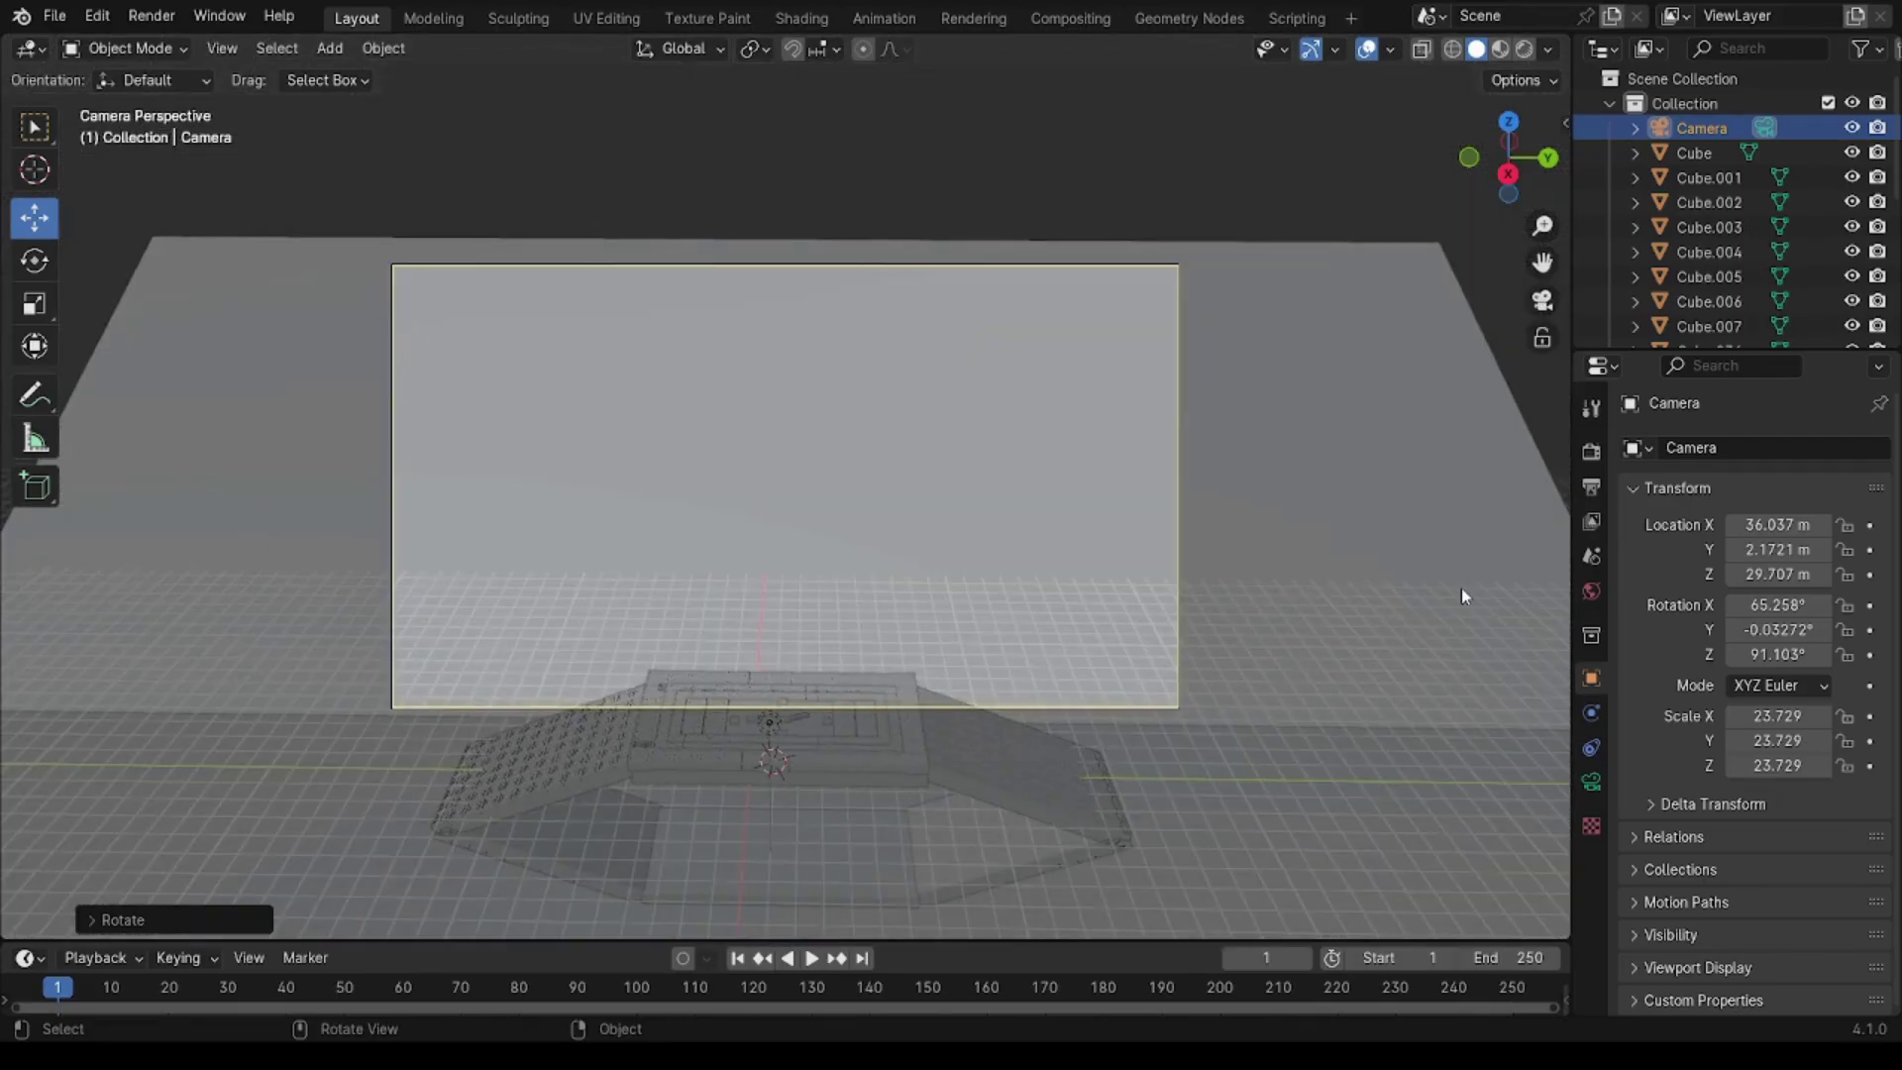
key("KP_0")
Step: Tilt the camera around Y to X rotation 63.655° and lower it to Z 15.965 m
scroll(823, 690, "down", 3)
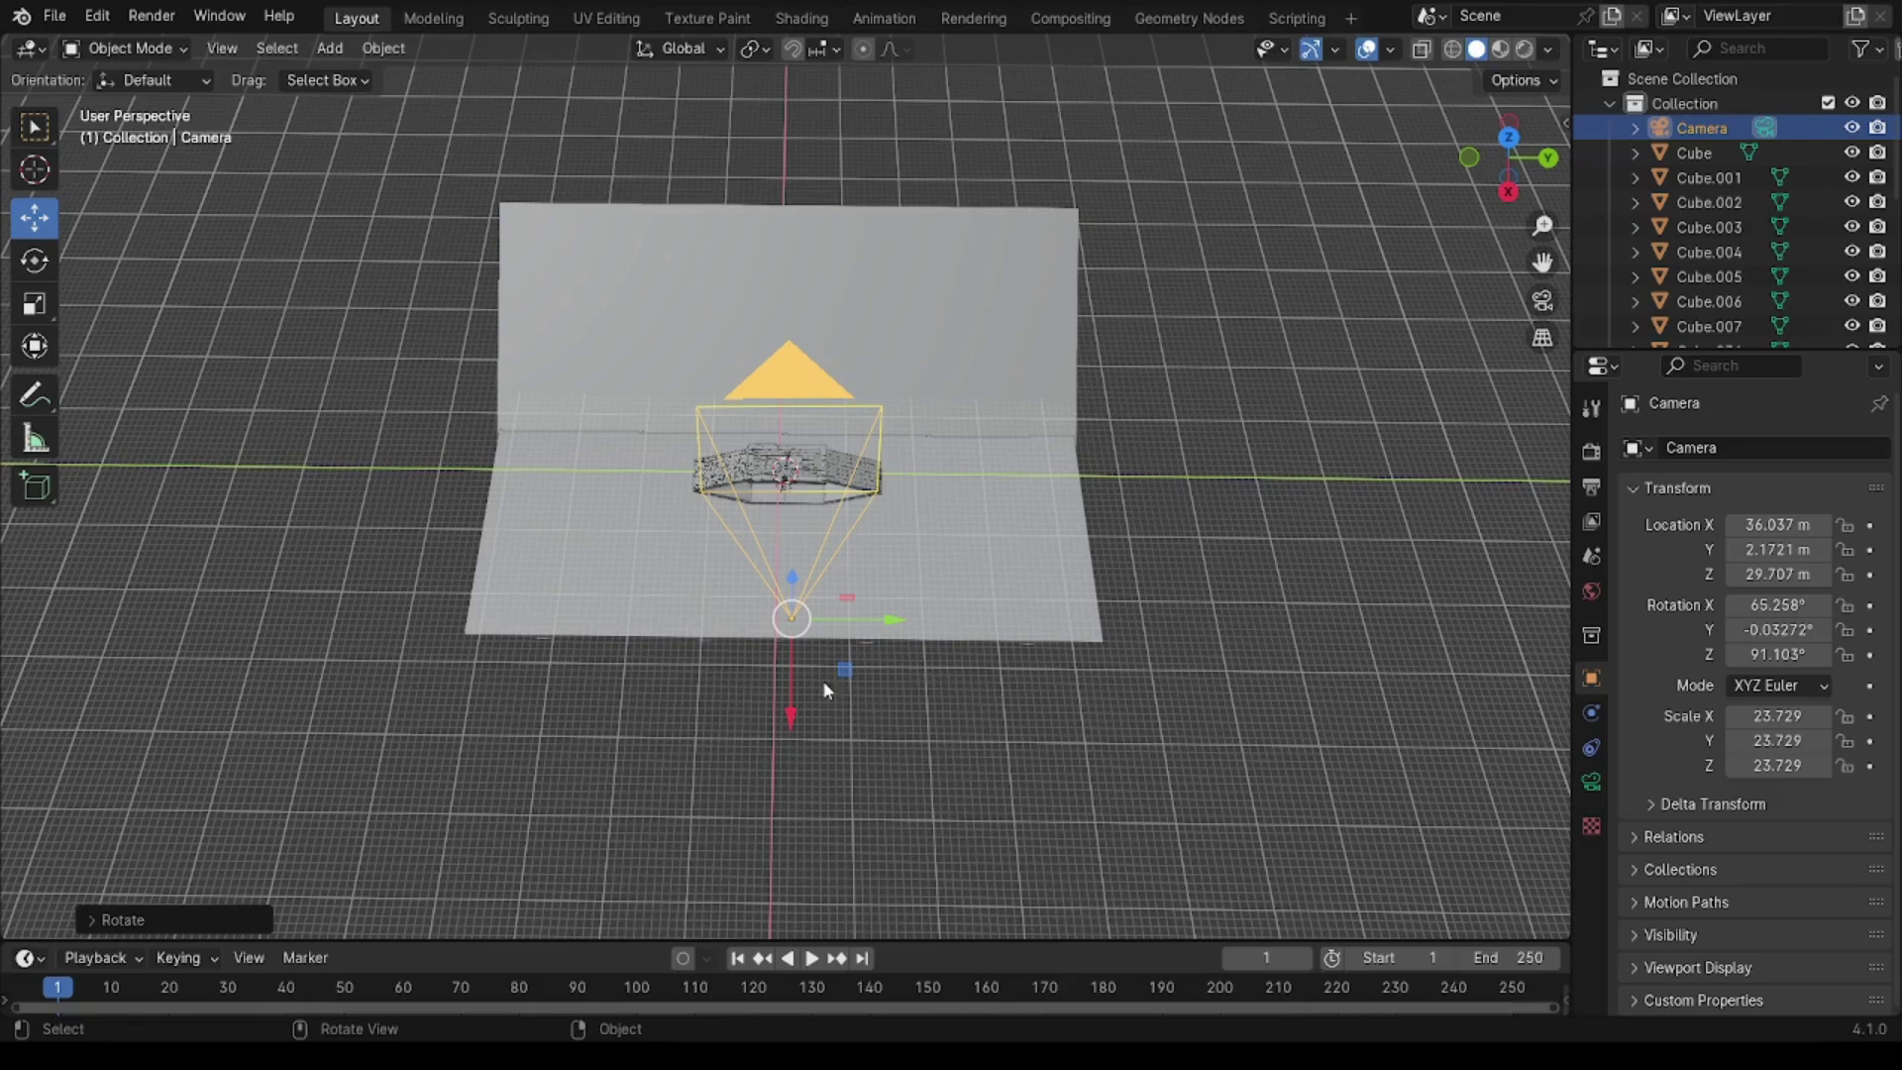
key("r")
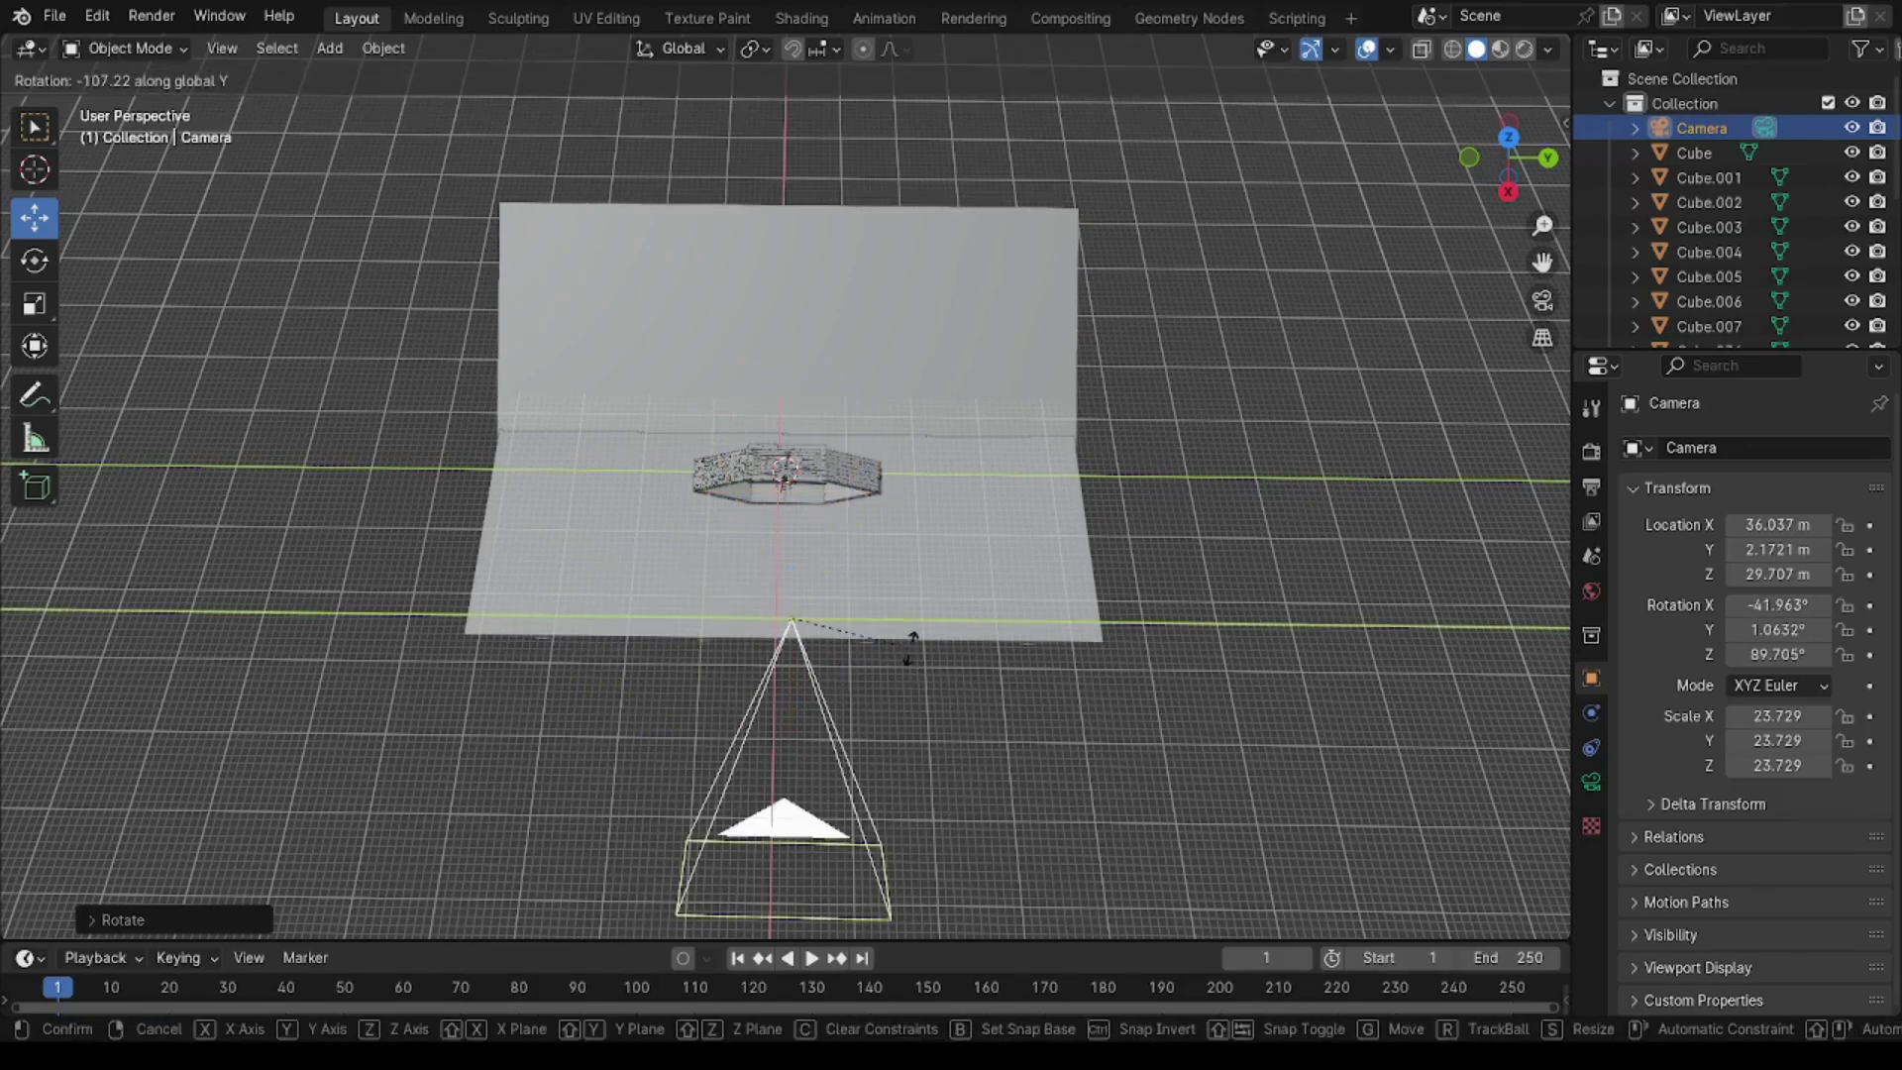
right_click(880, 720)
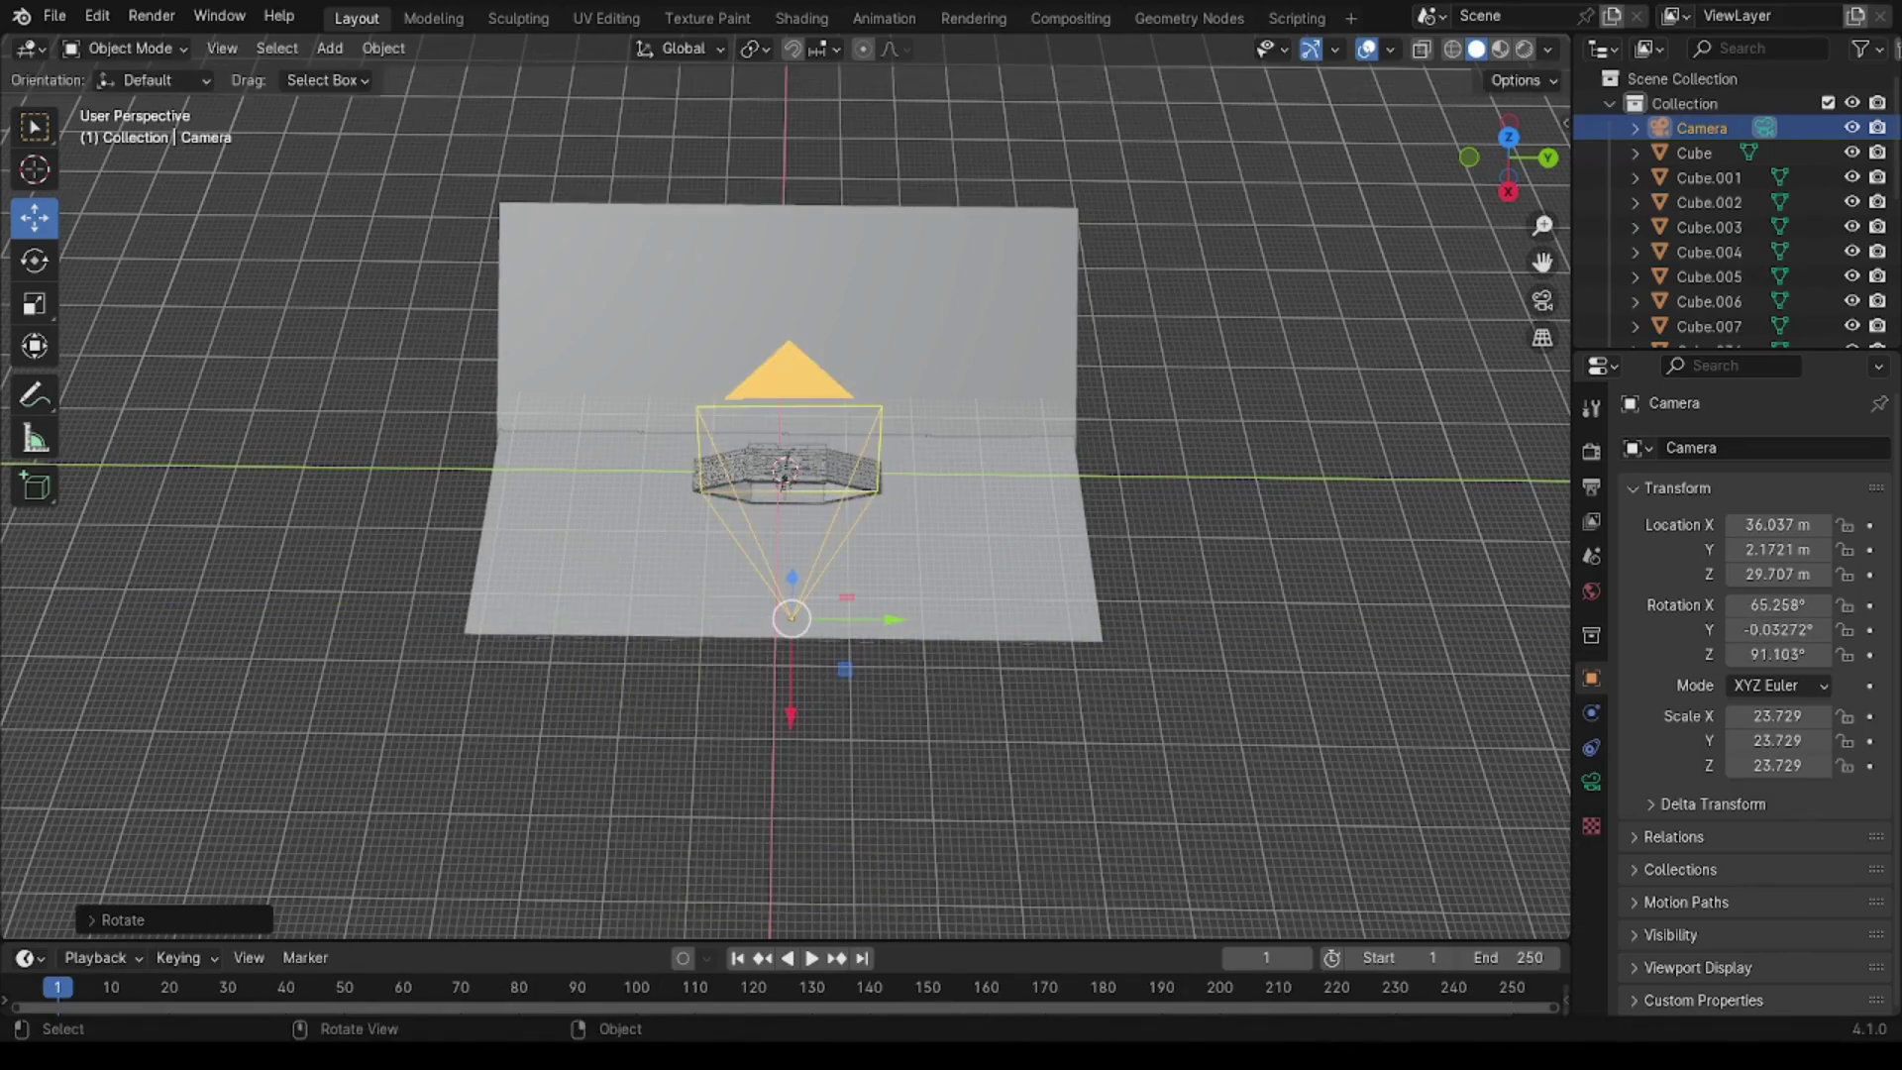
key("r")
key("y")
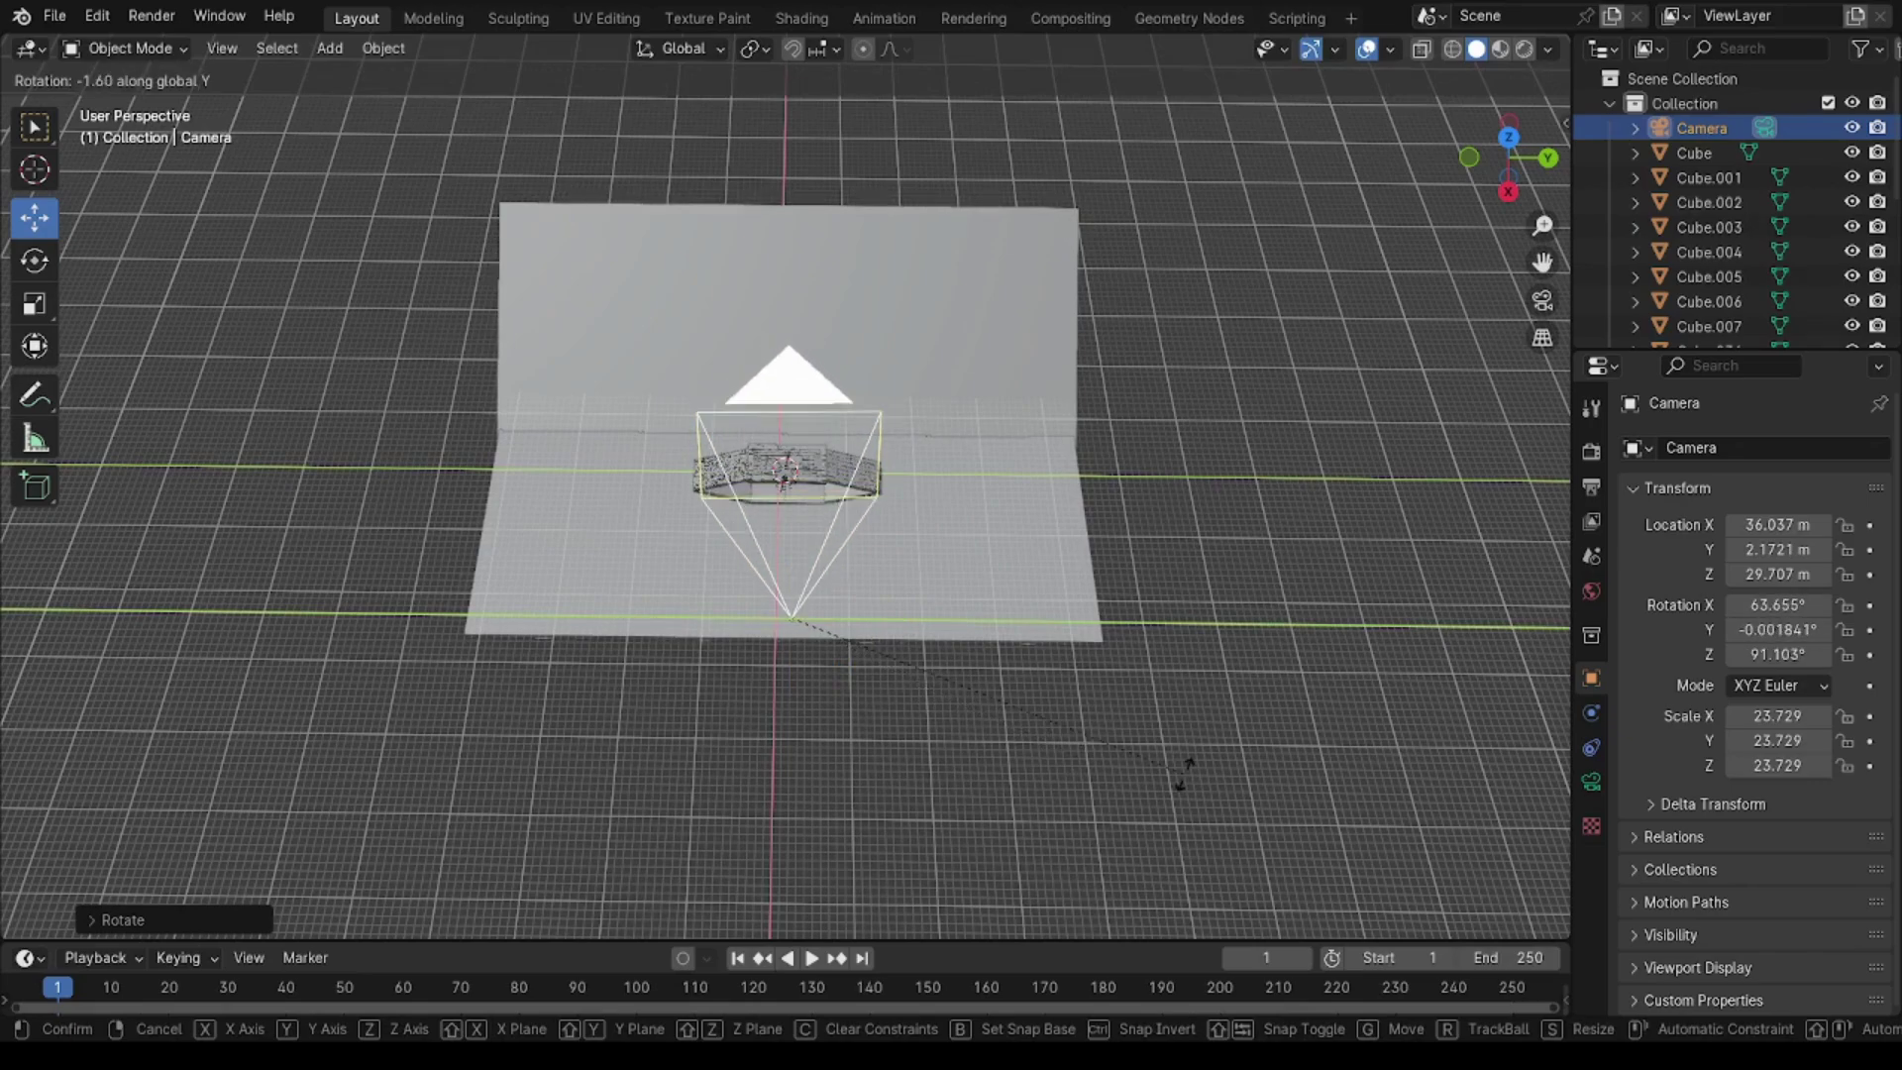
left_click(1130, 773)
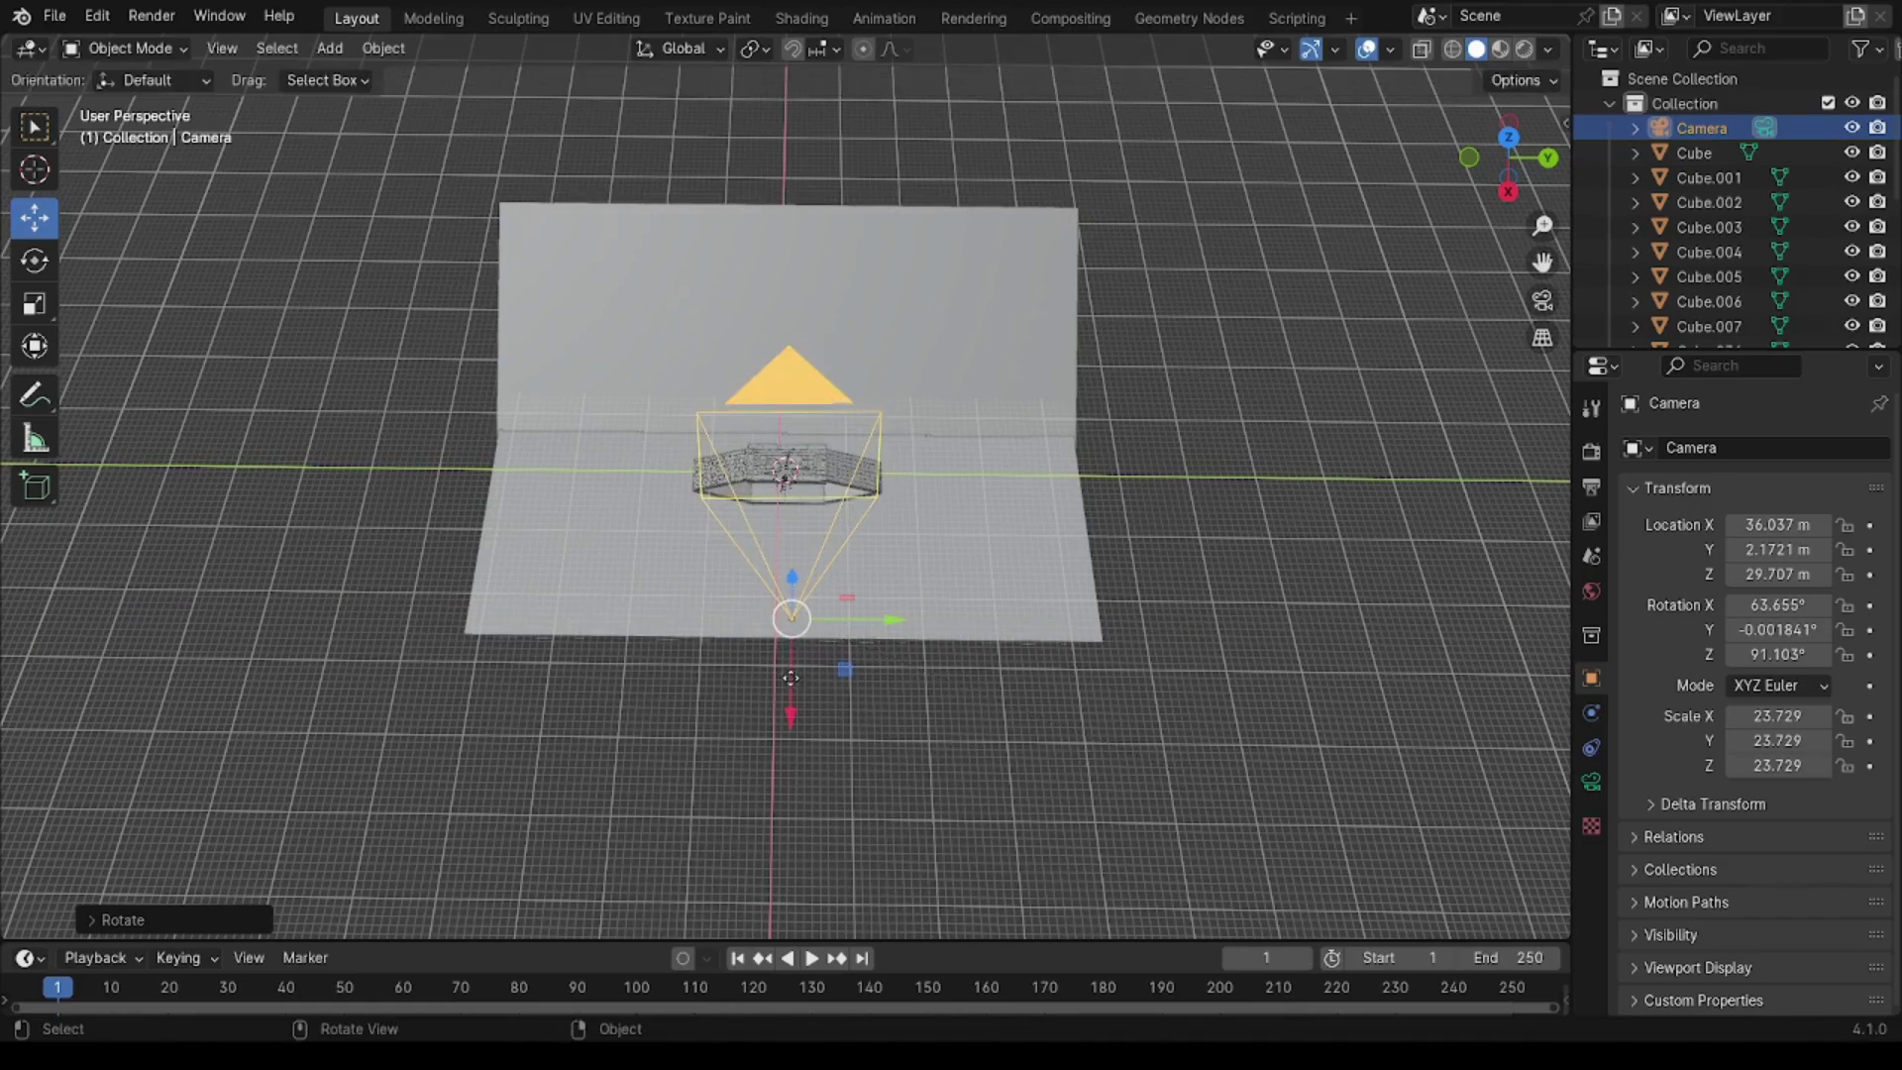
left_click_drag(791, 583, 1188, 631)
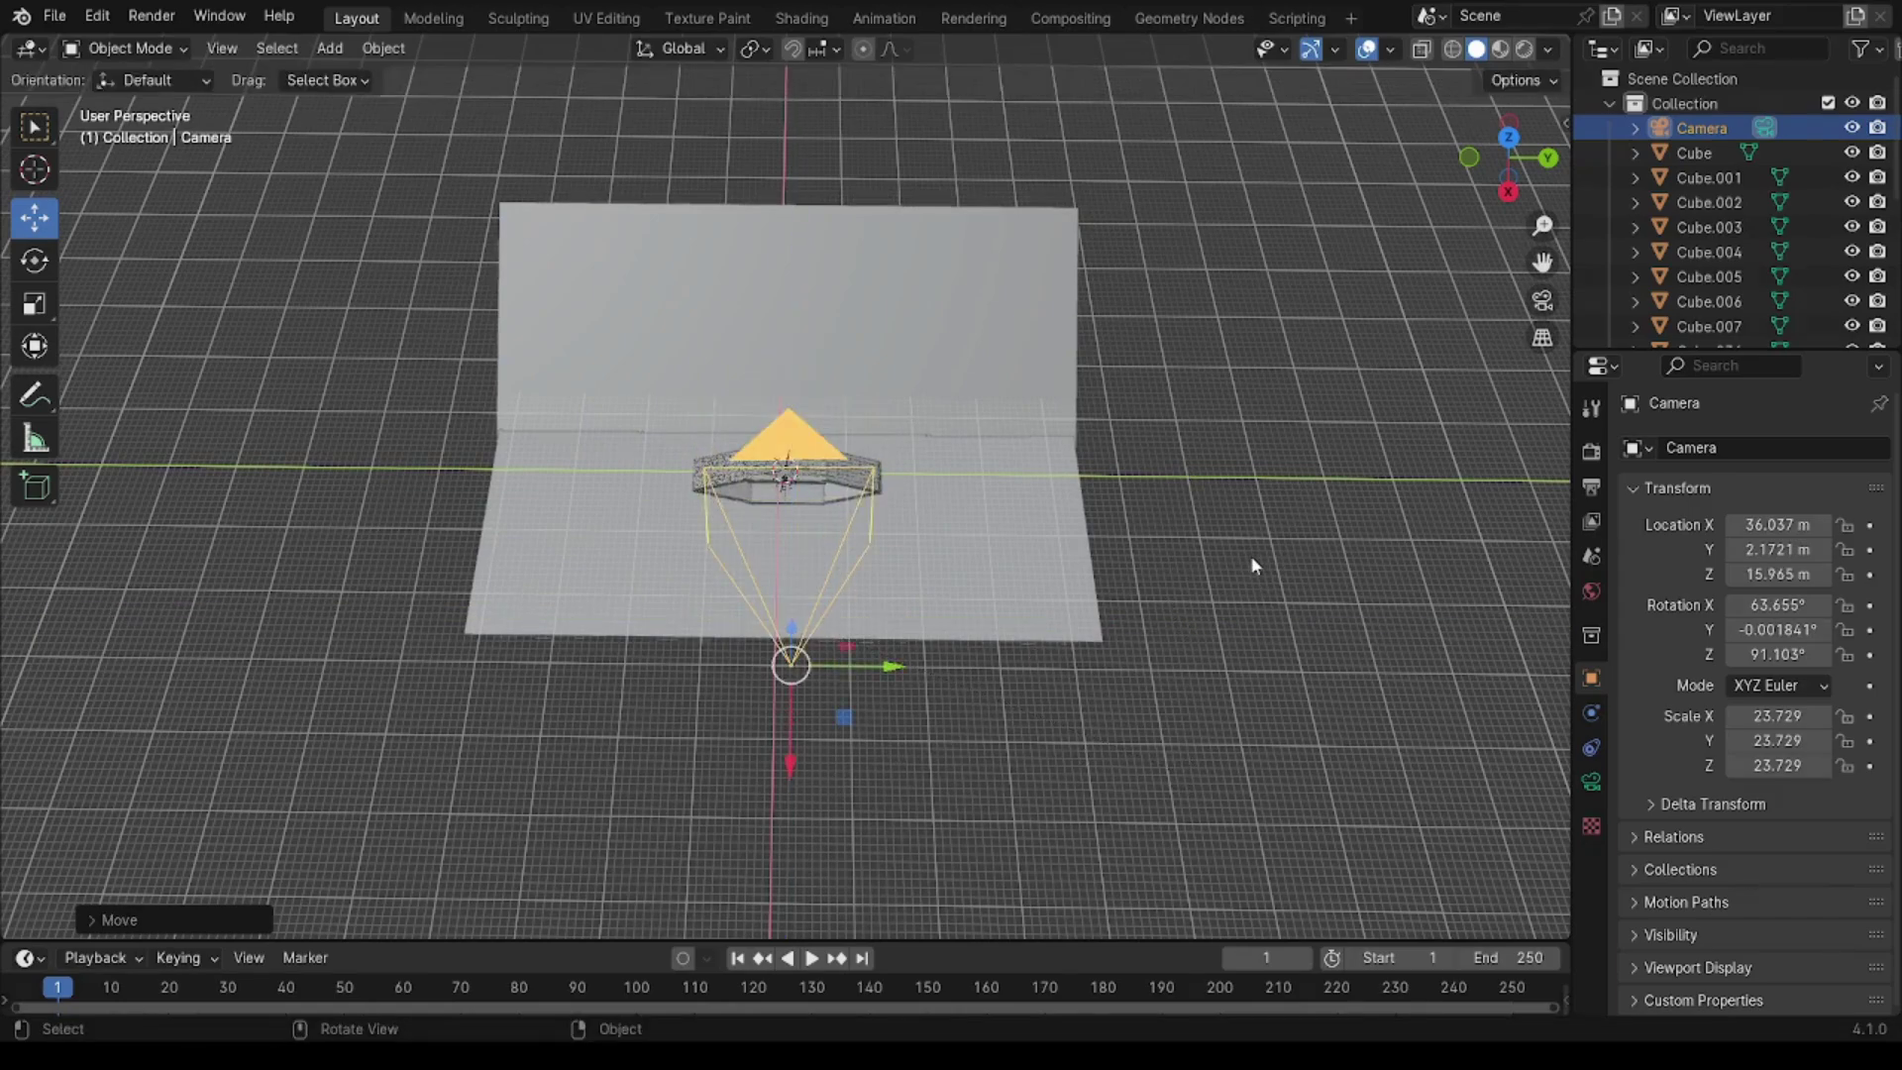
Step: Raise the camera and enlarge it to scale 28.101, checking the framing
key("KP_0")
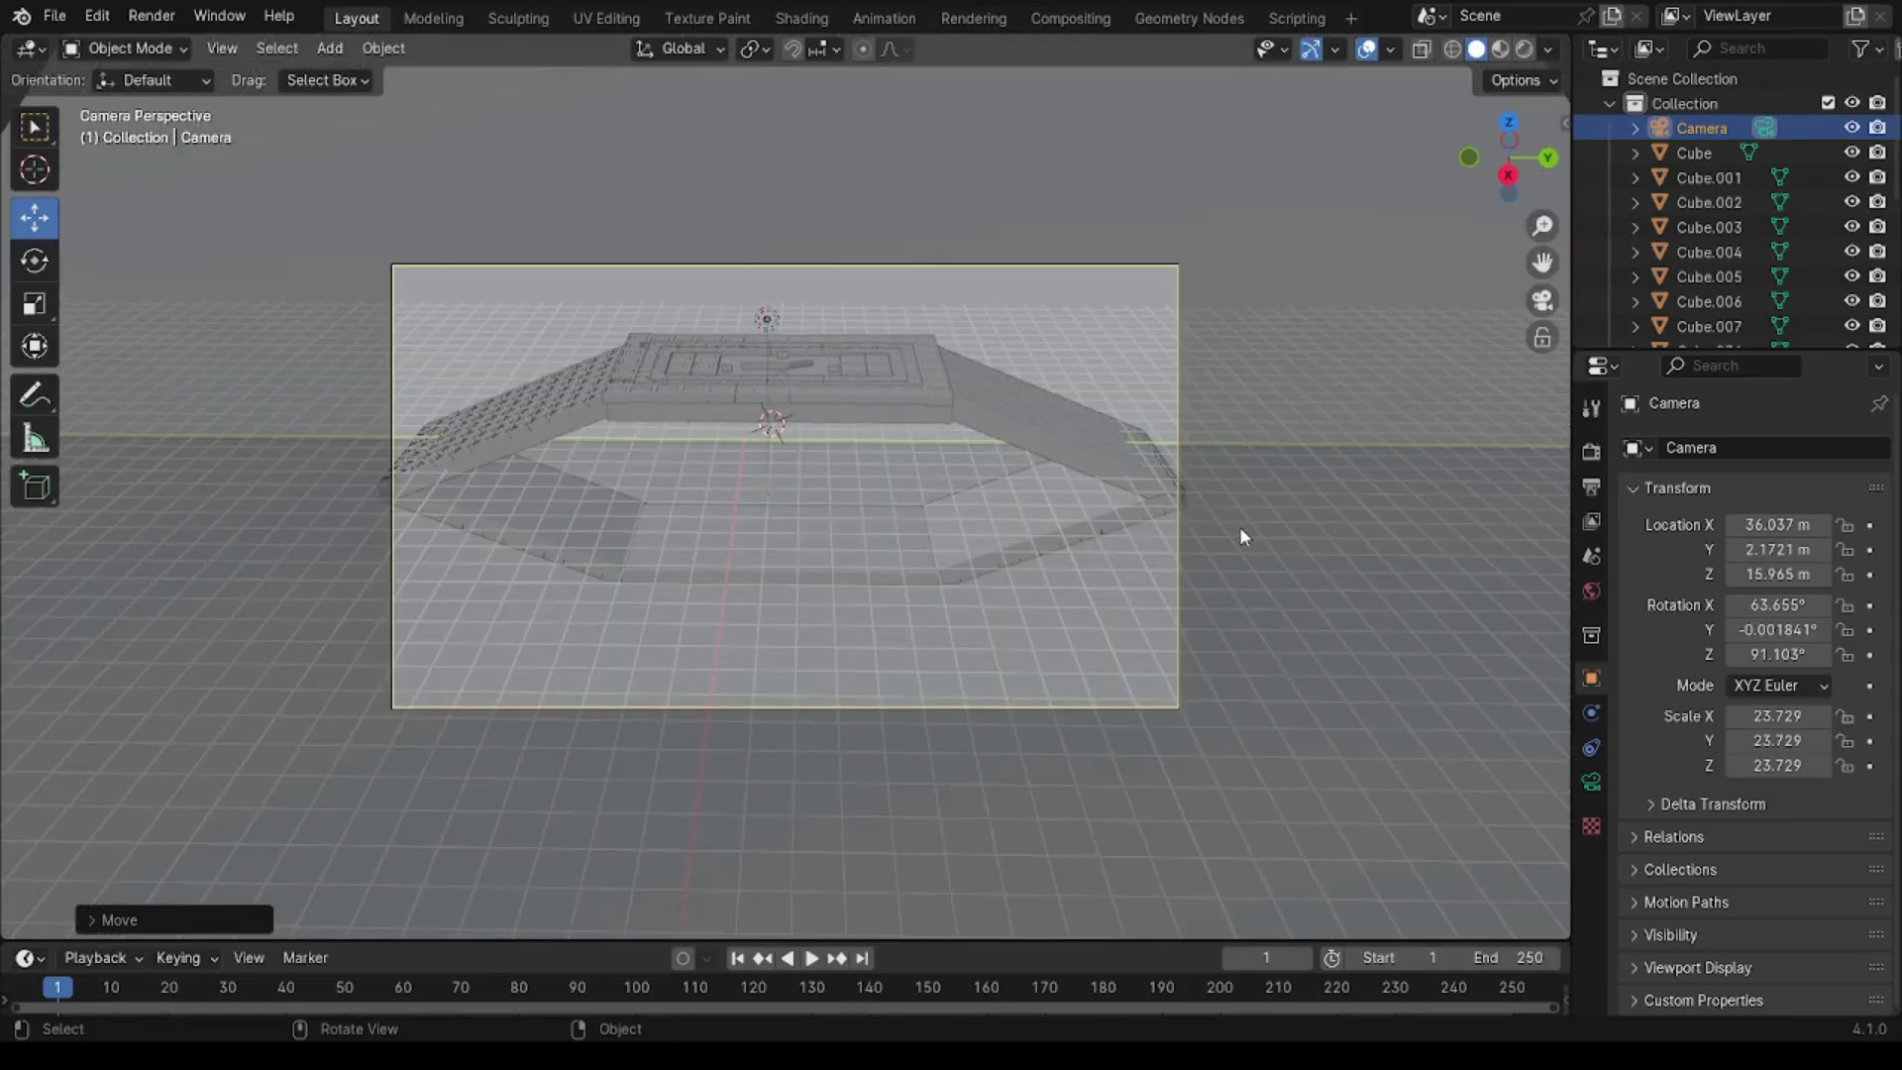
key("KP_0")
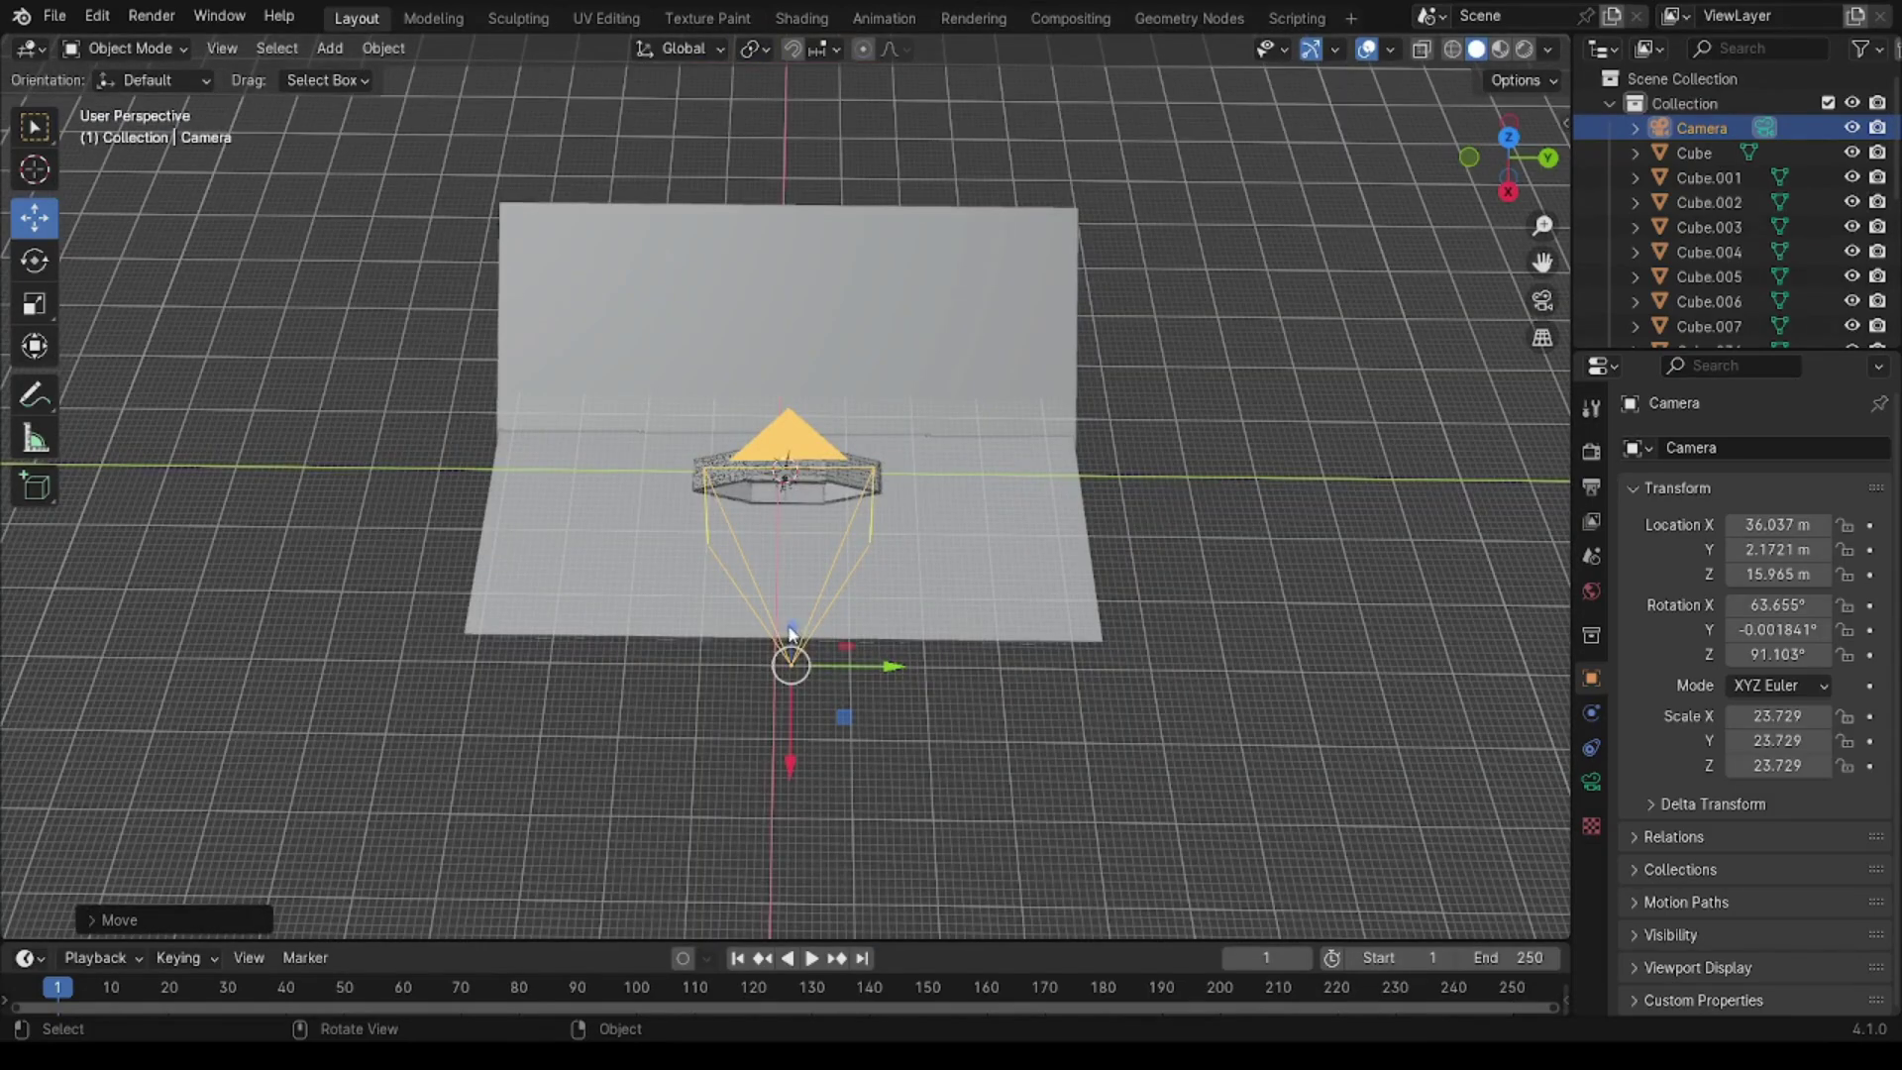
left_click_drag(790, 589, 792, 555)
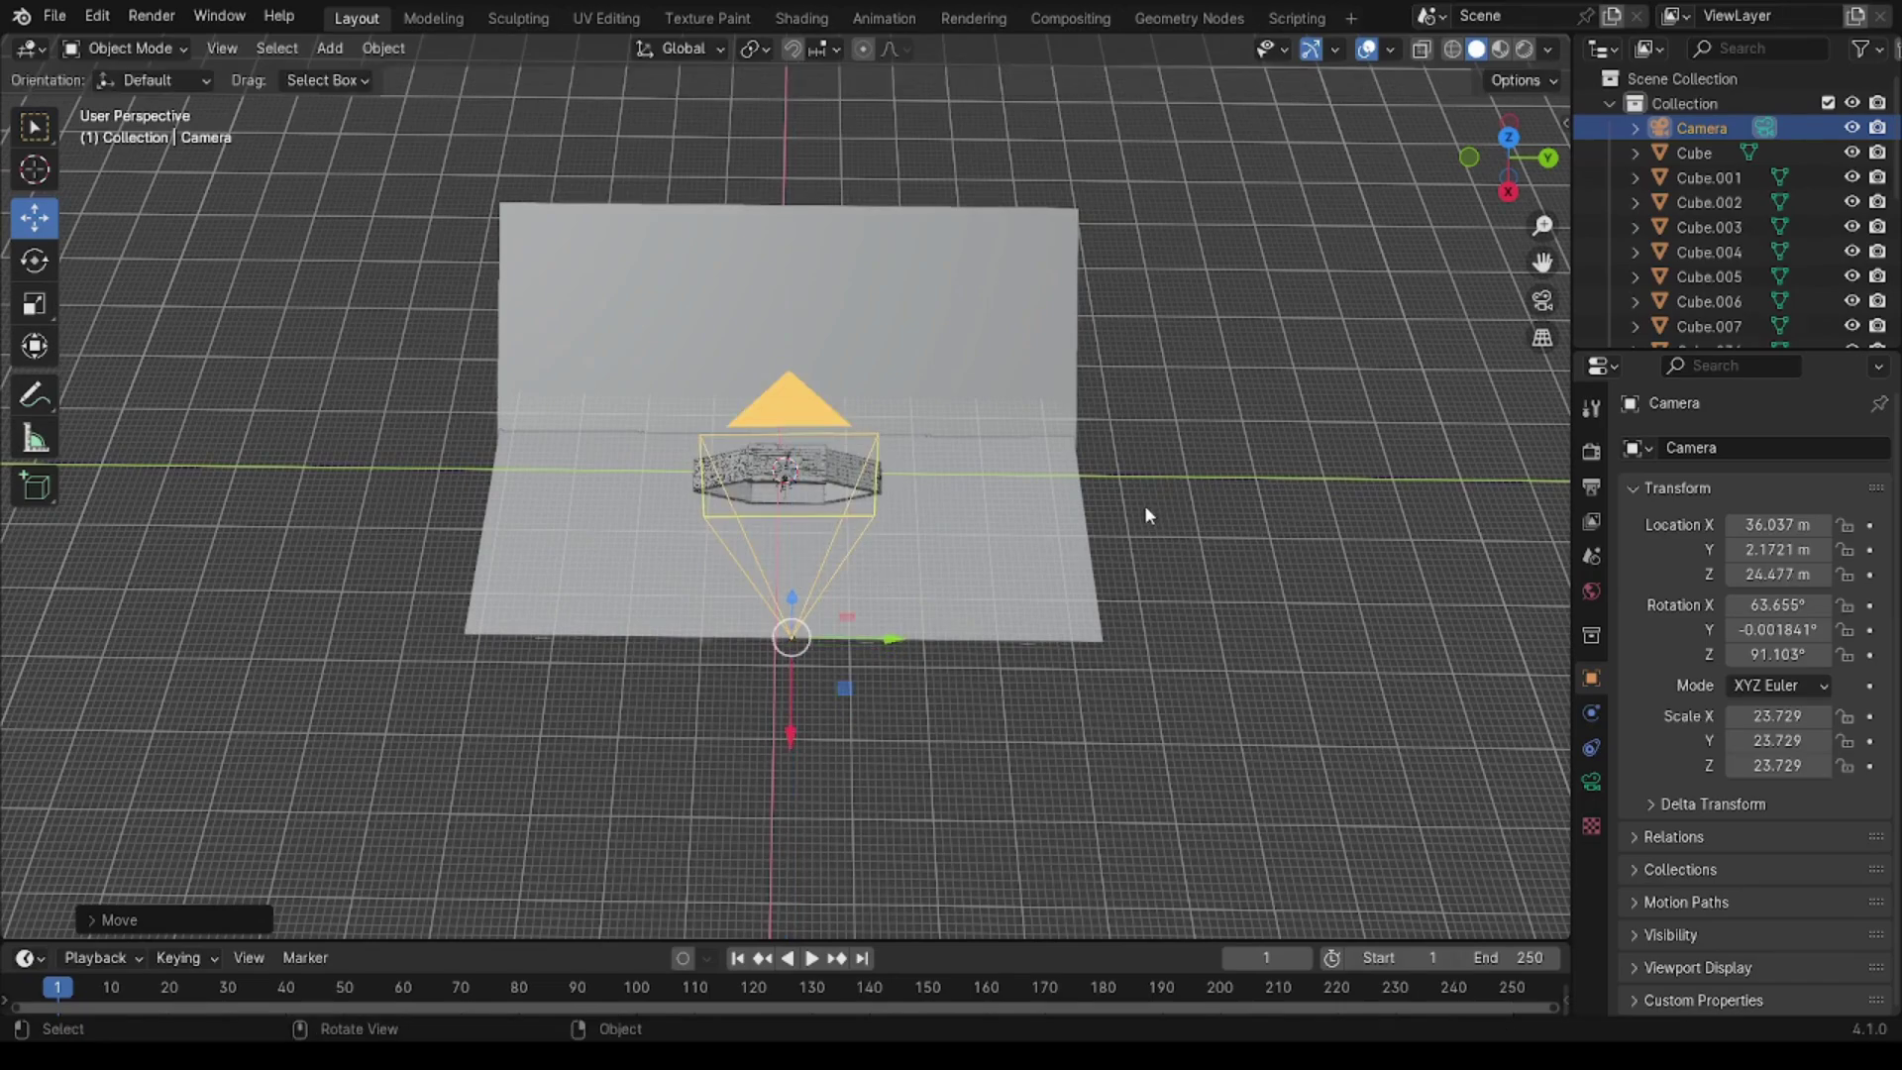
key("s")
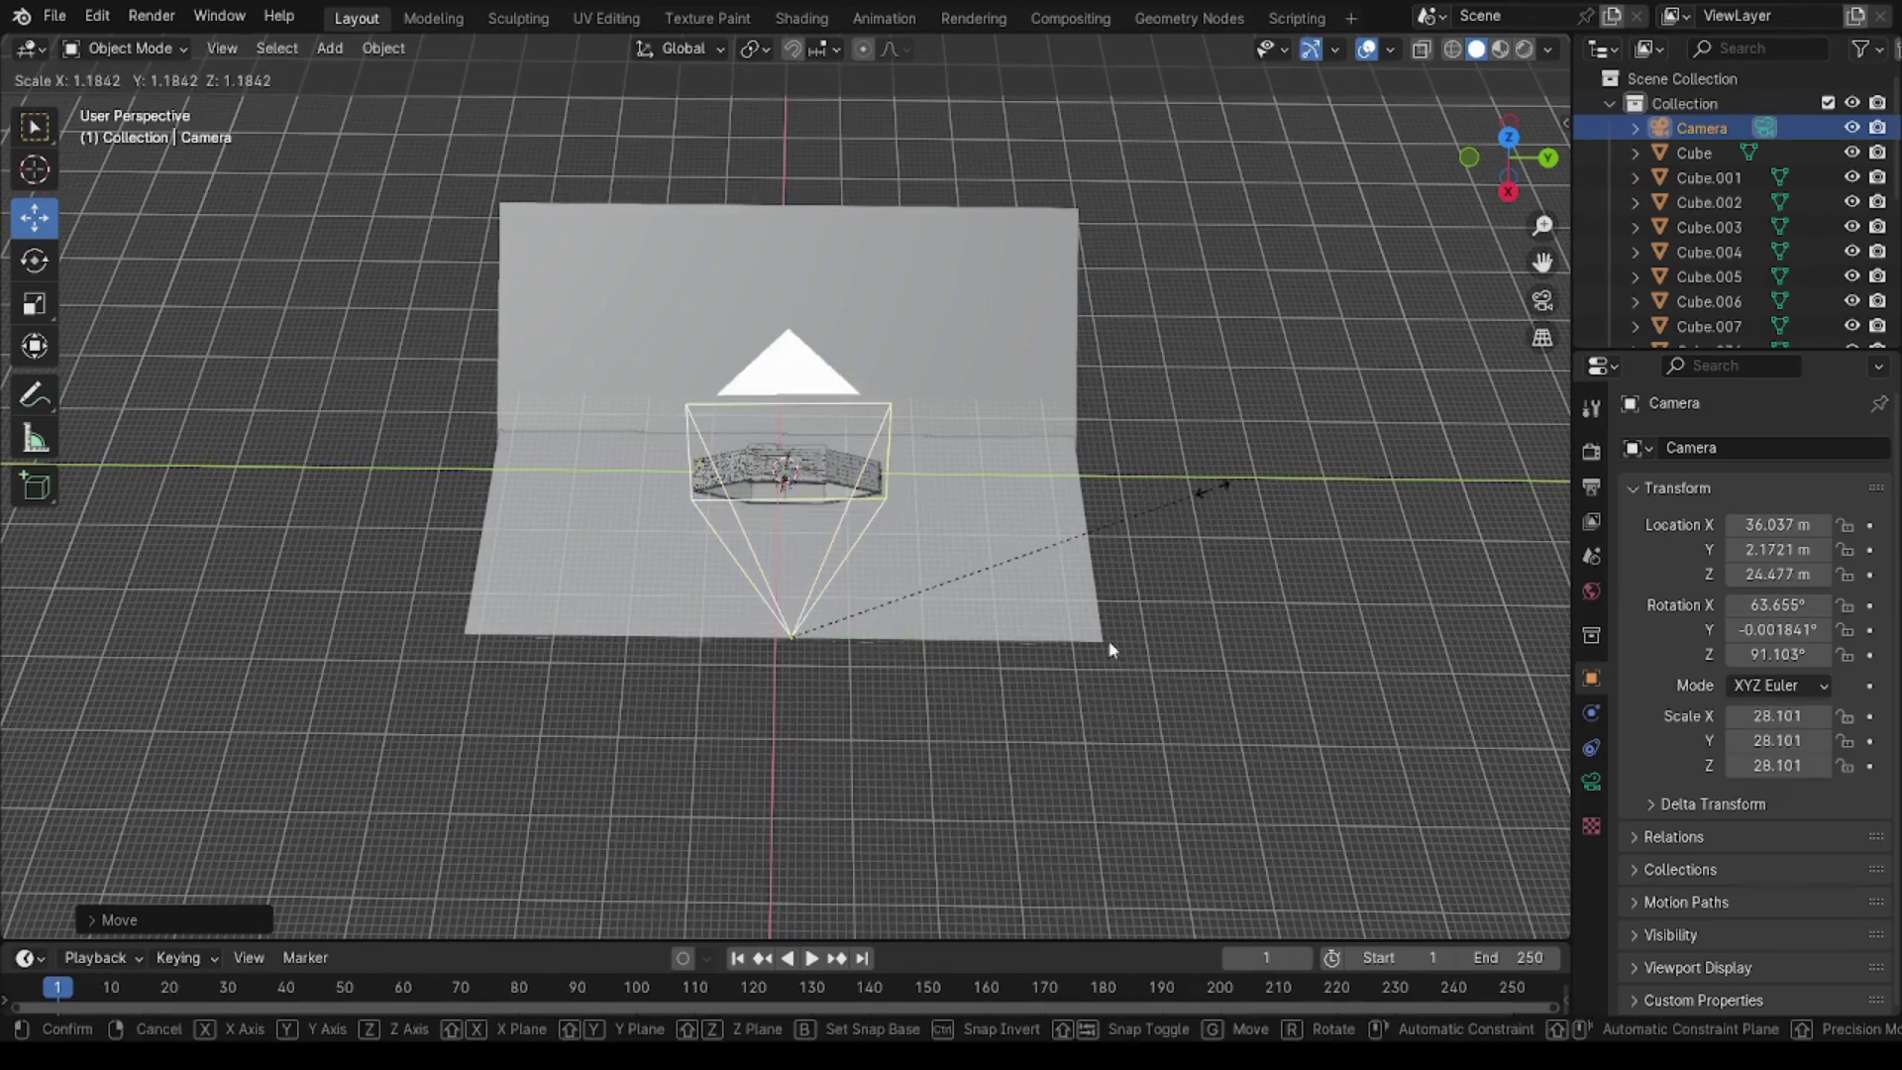
left_click(1243, 657)
key("KP_0")
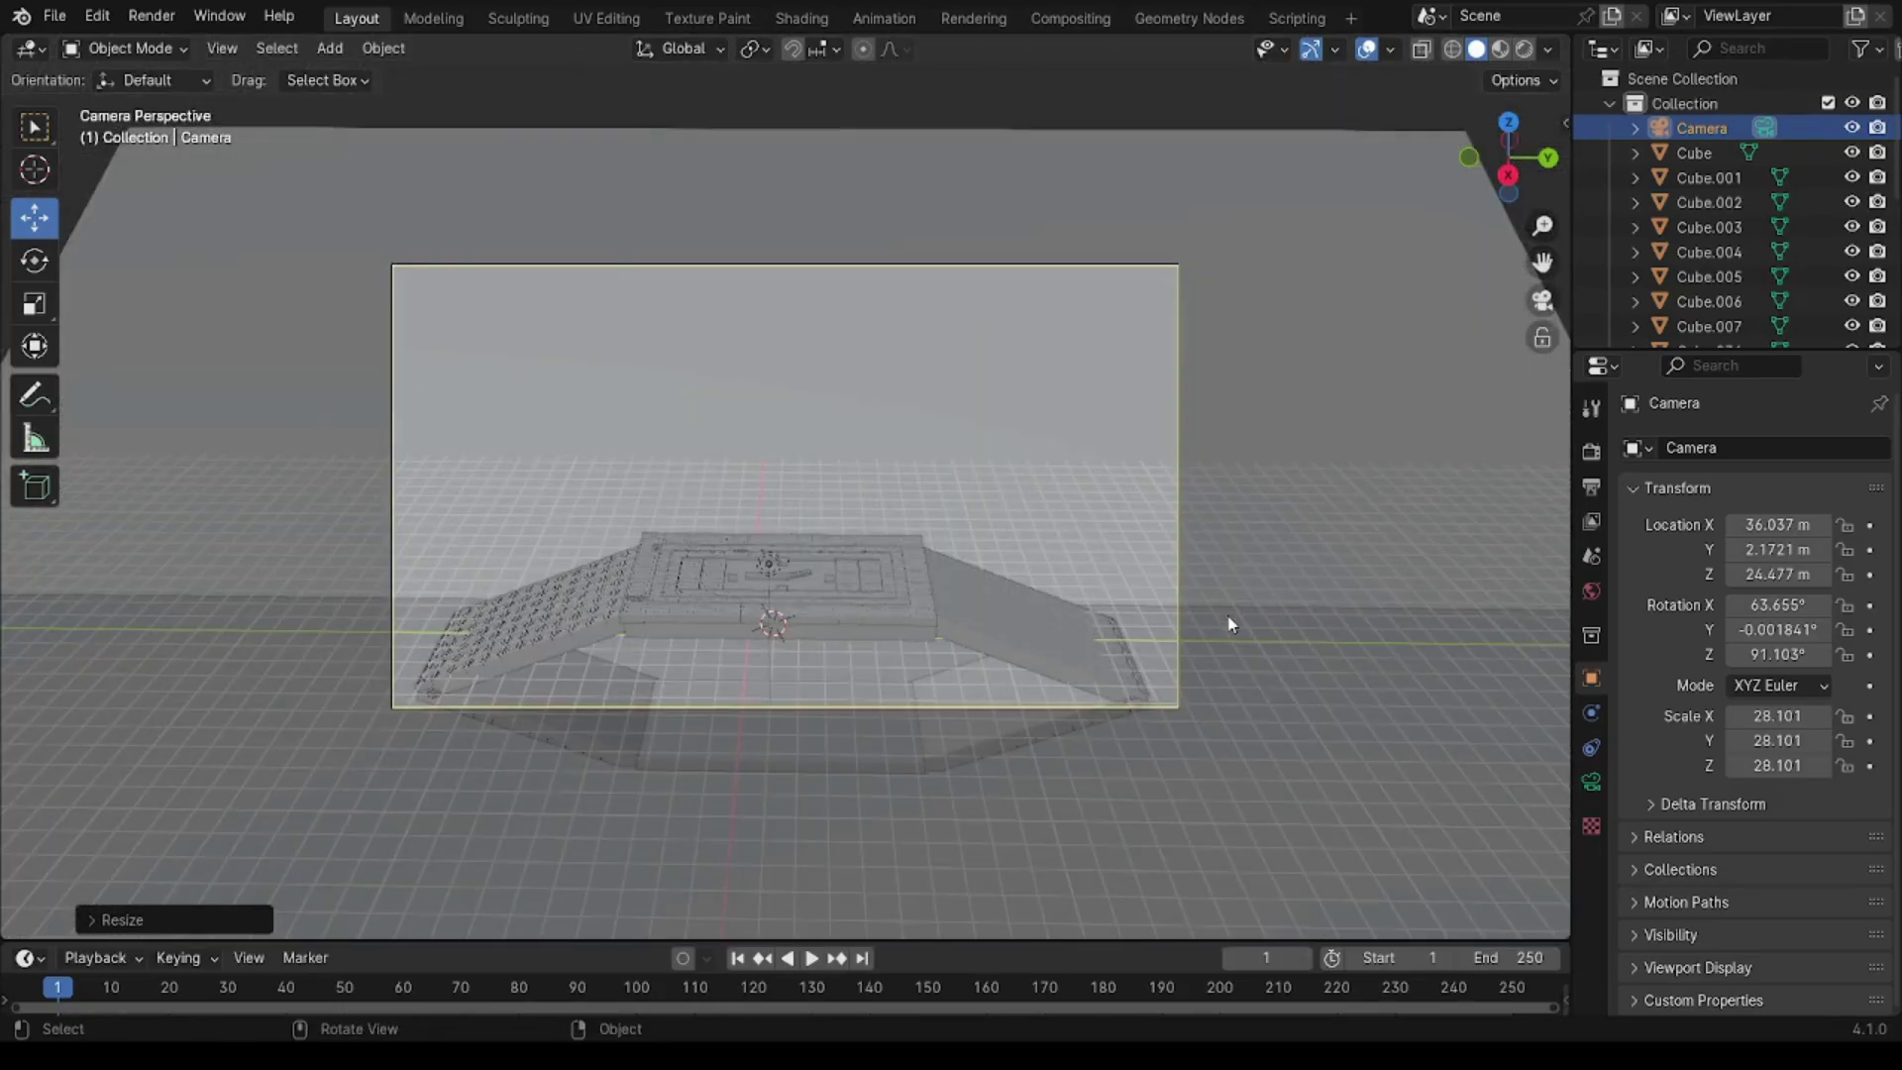
key("KP_0")
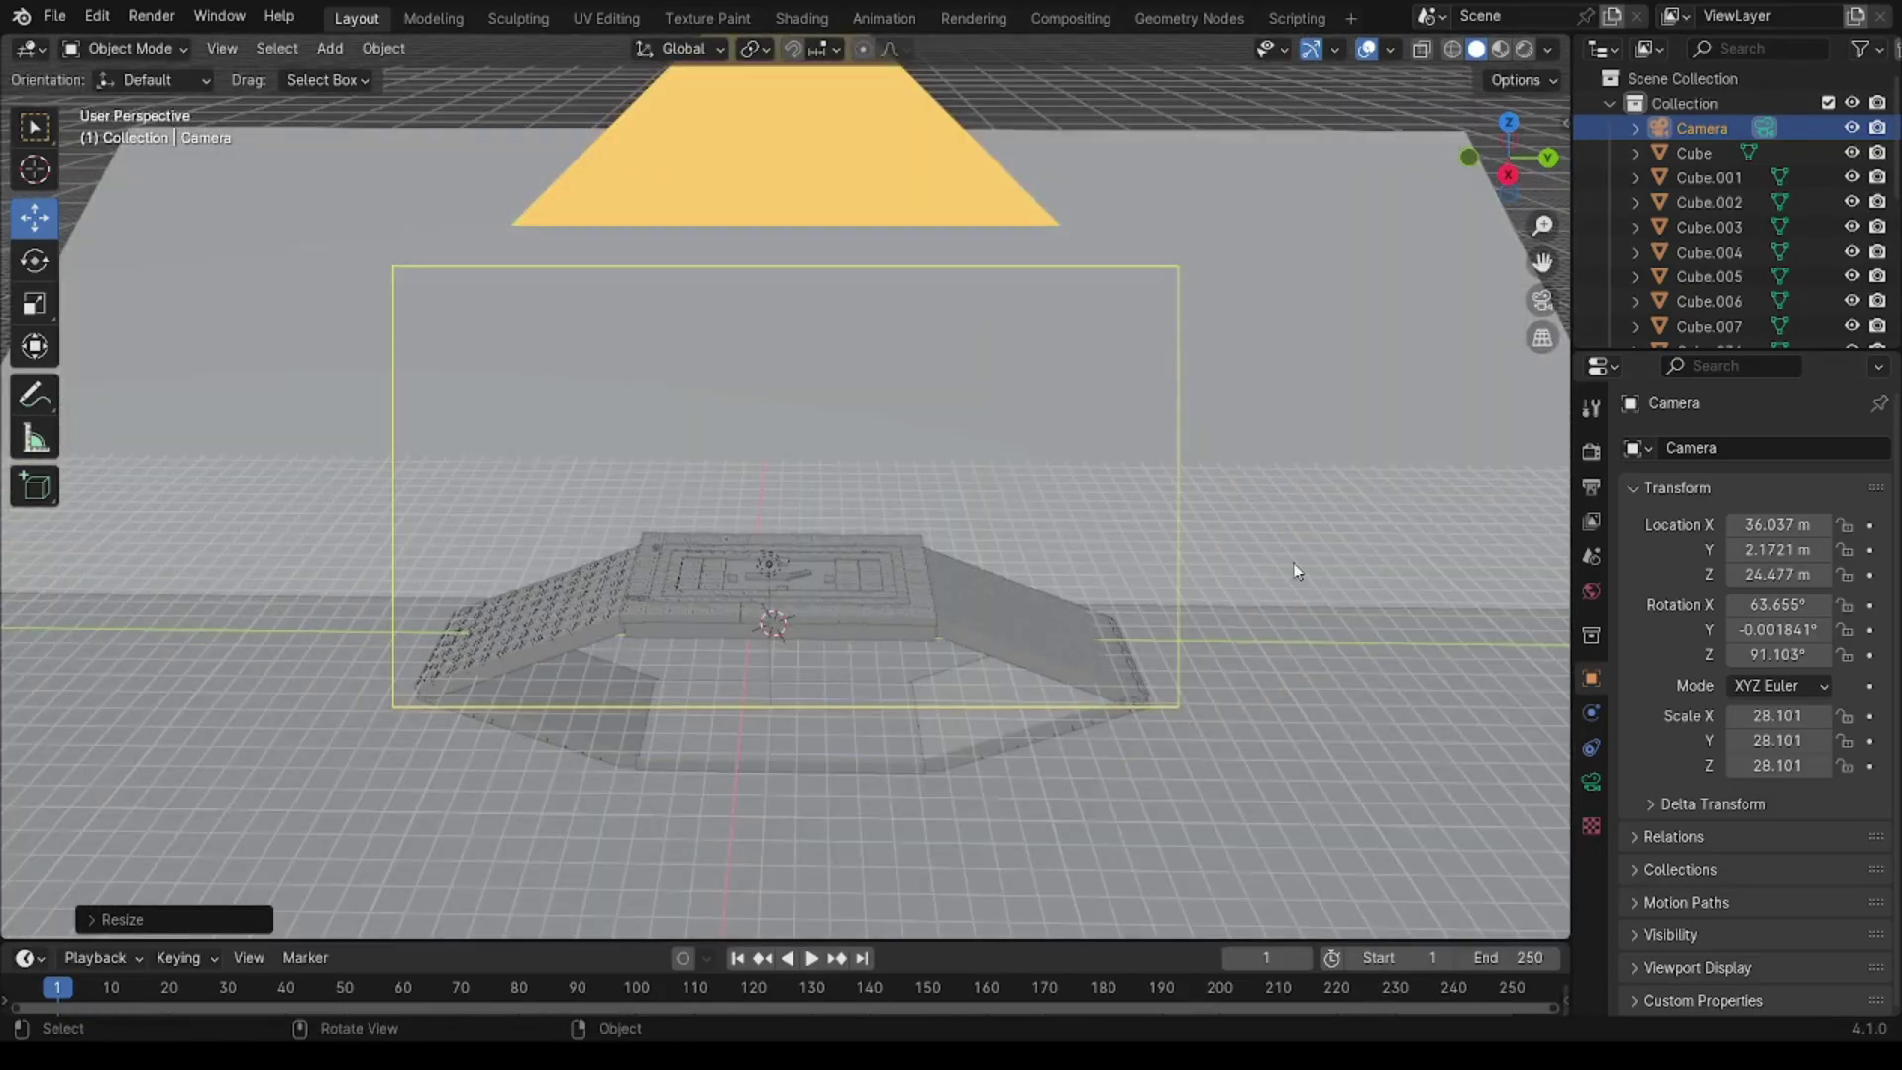
Step: Lower the camera to Z 19.143 m so the whole model fits the frame
left_click_drag(793, 596, 802, 620)
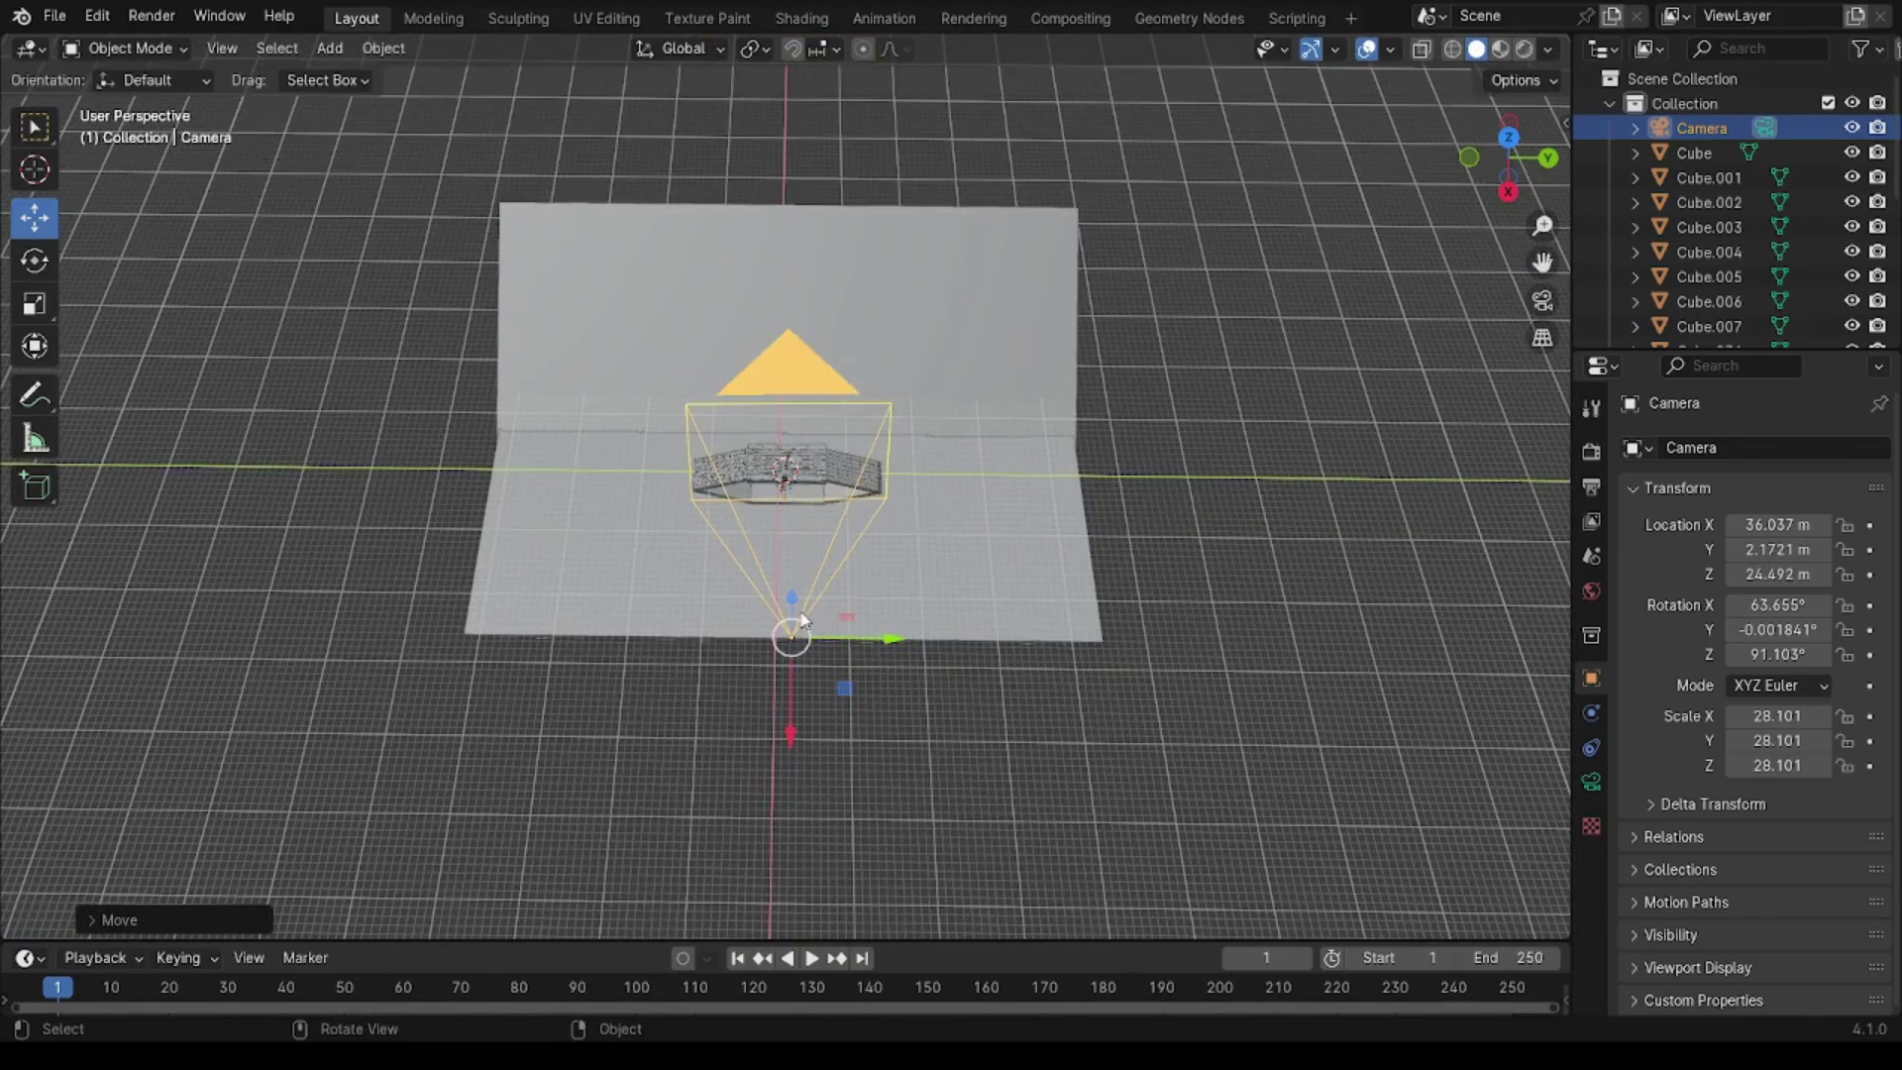
key("KP_0")
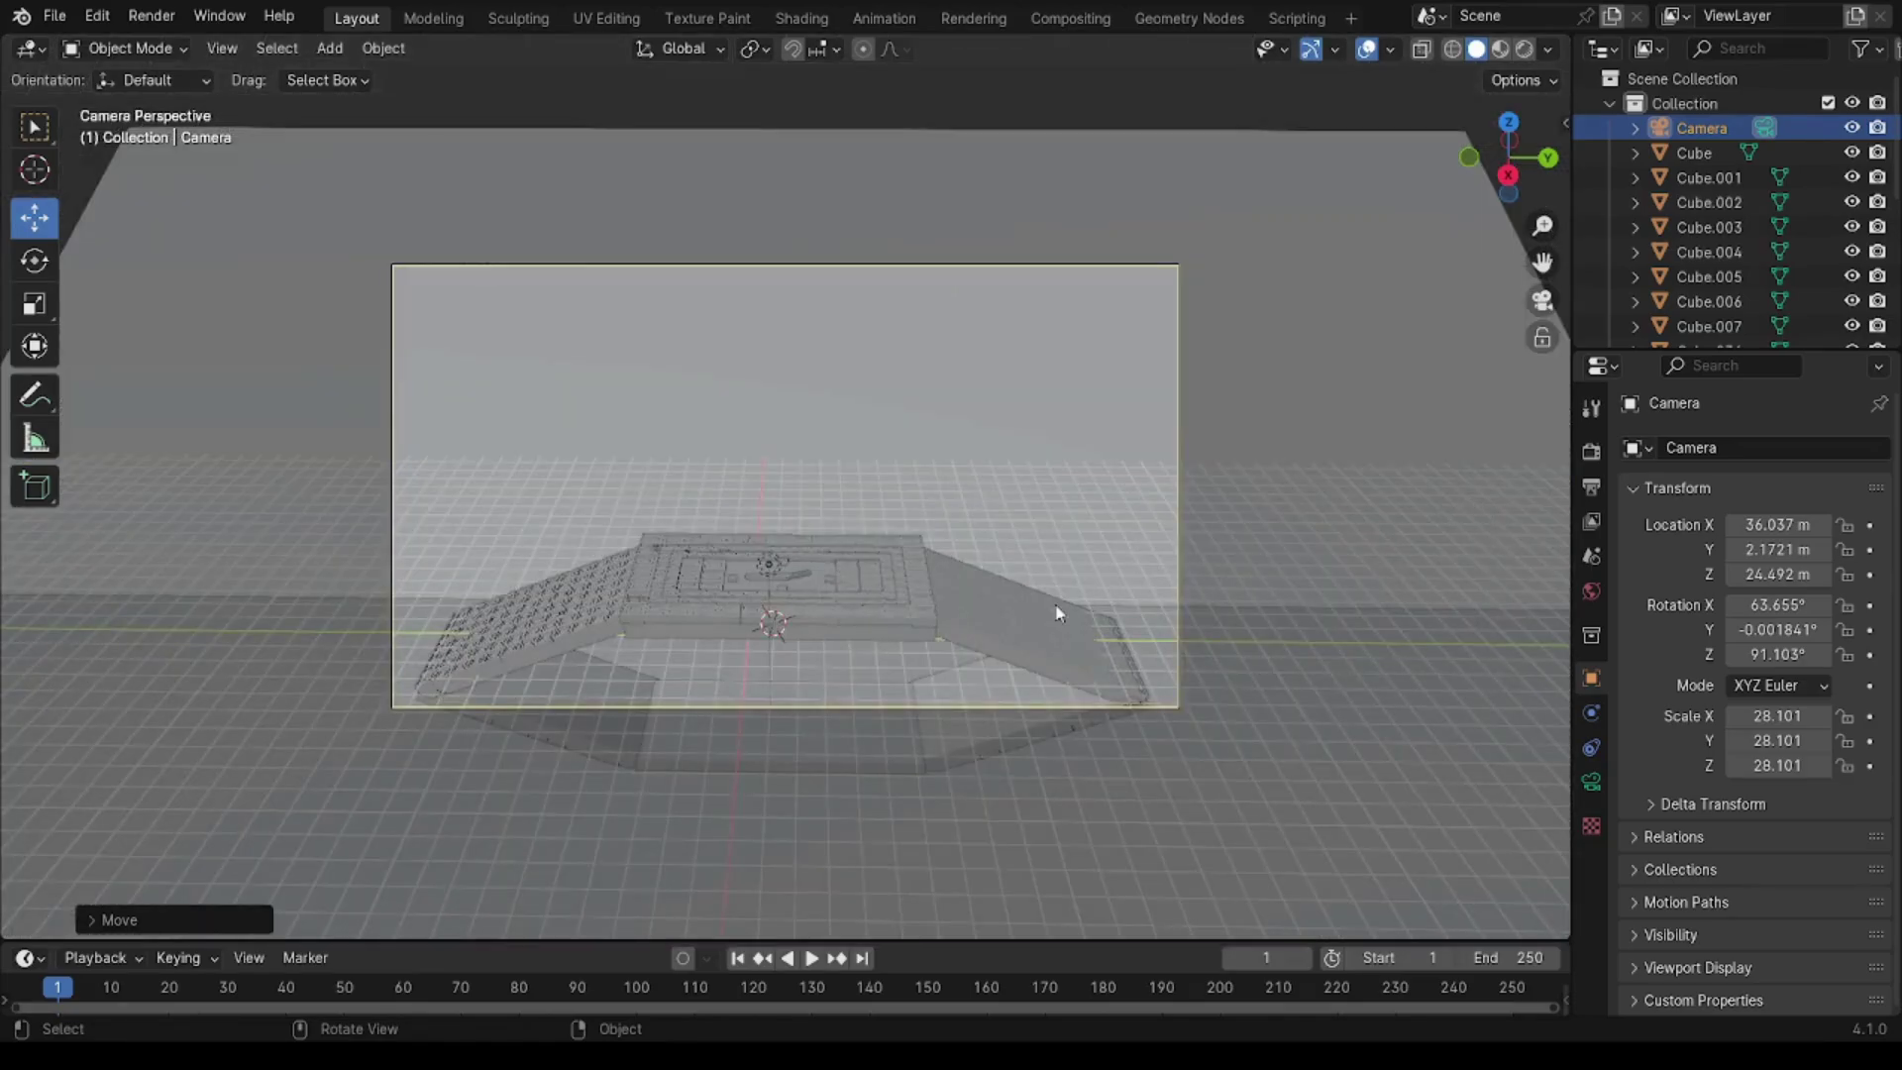
key("KP_0")
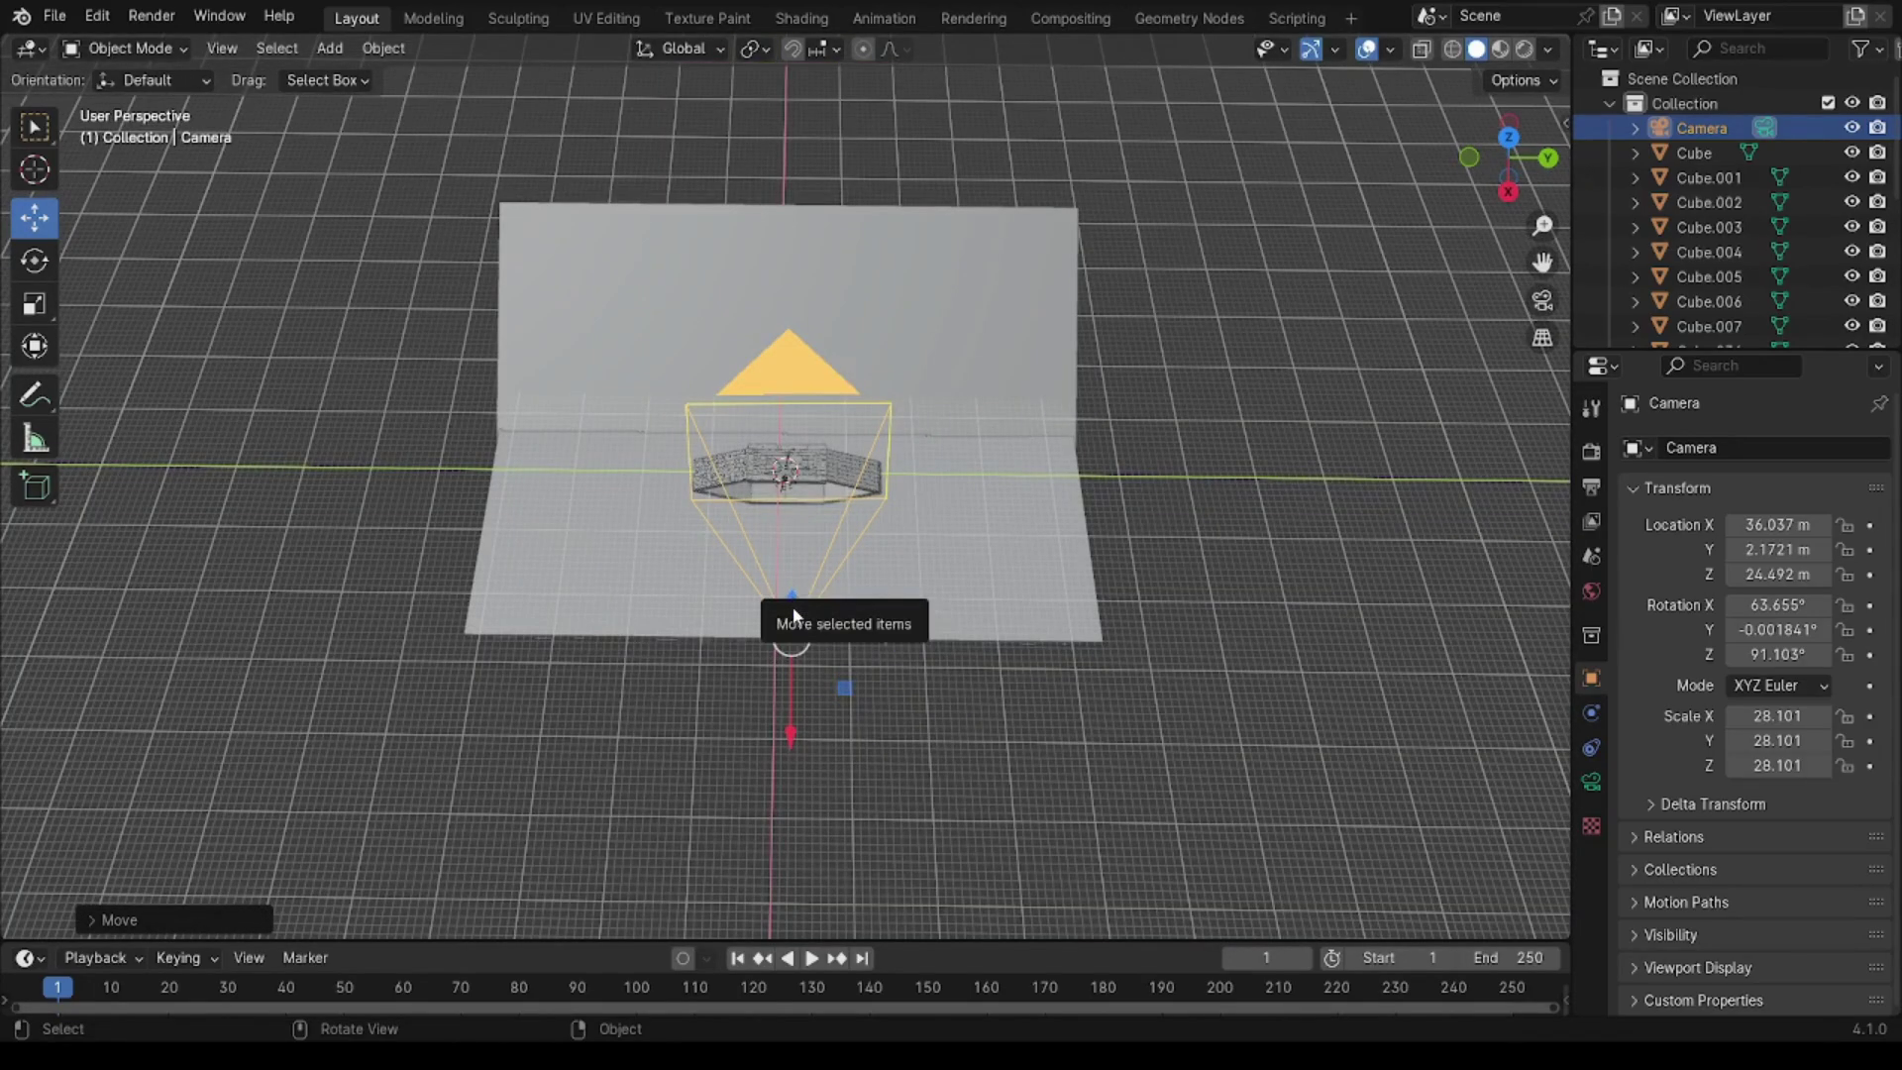
mouse_move(793, 599)
left_mouse_down()
mouse_move(1183, 548)
mouse_move(1474, 559)
left_mouse_up()
key("KP_0")
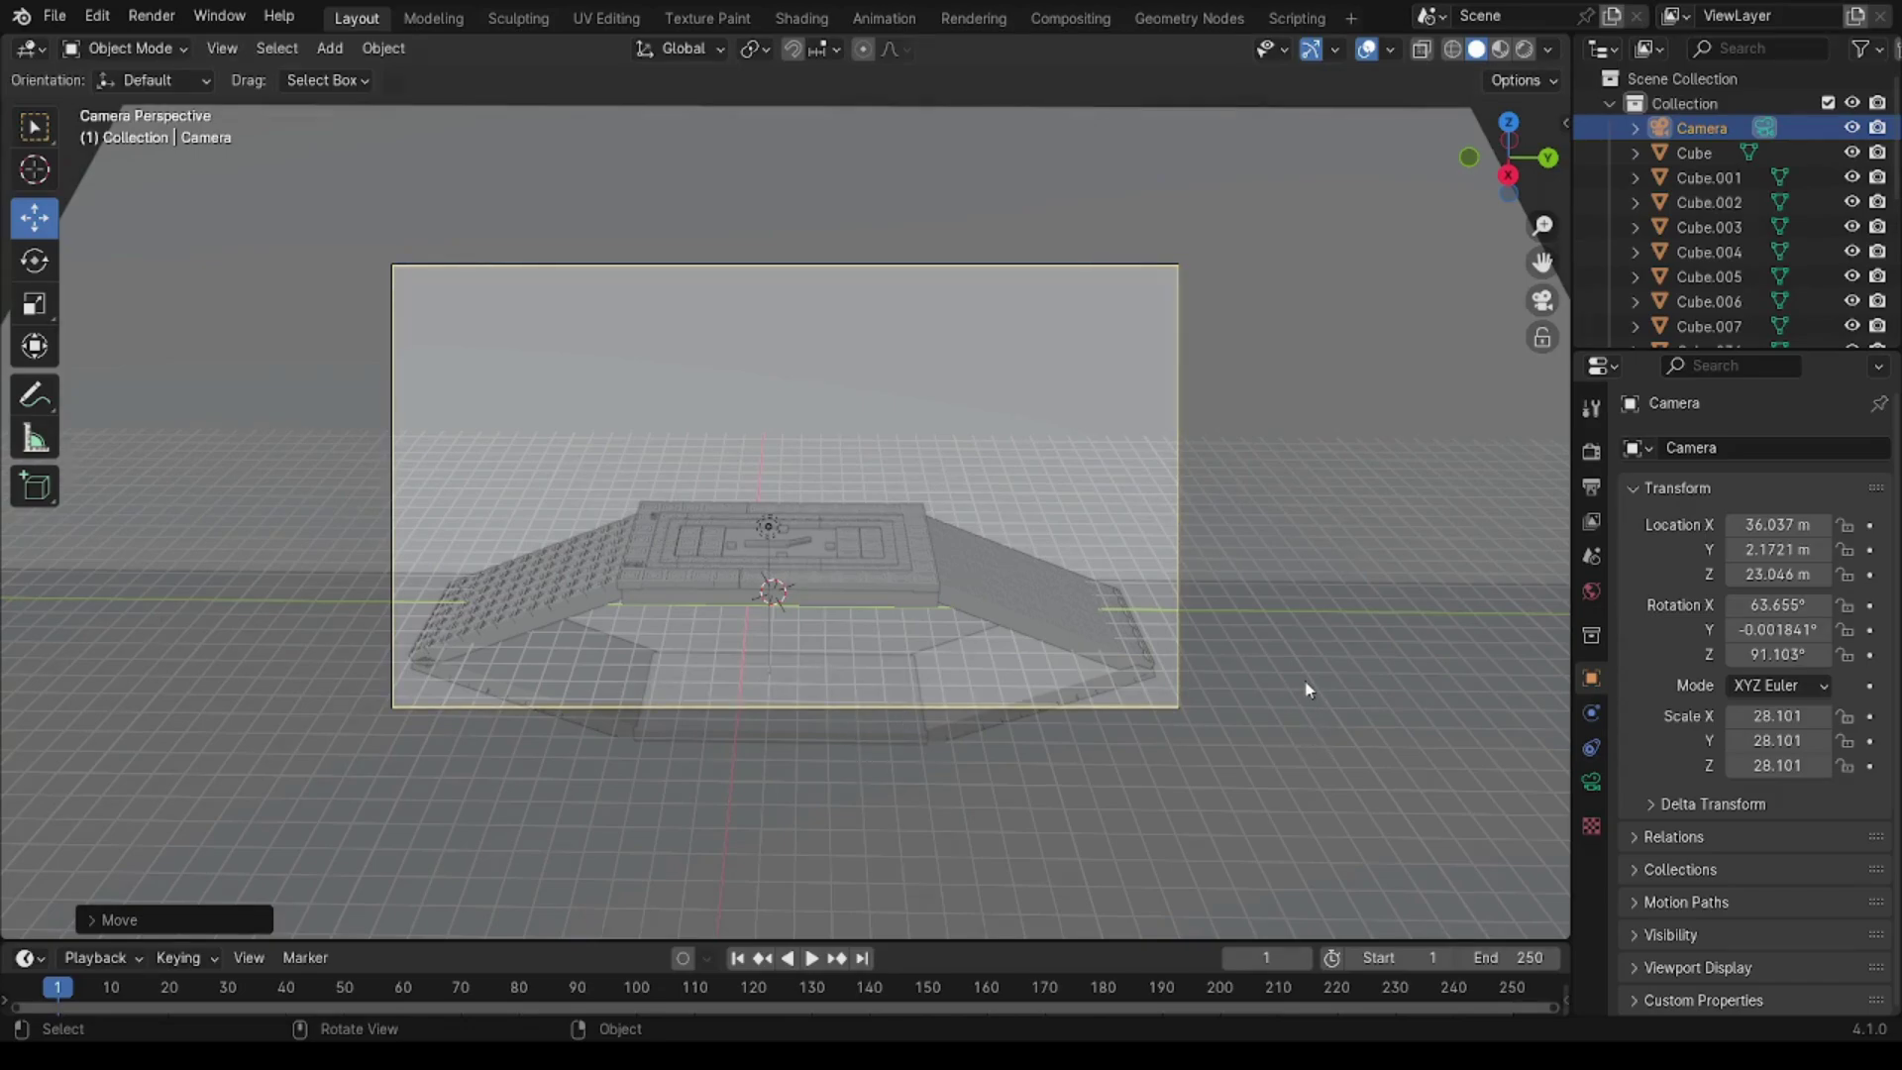
key("KP_Decimal")
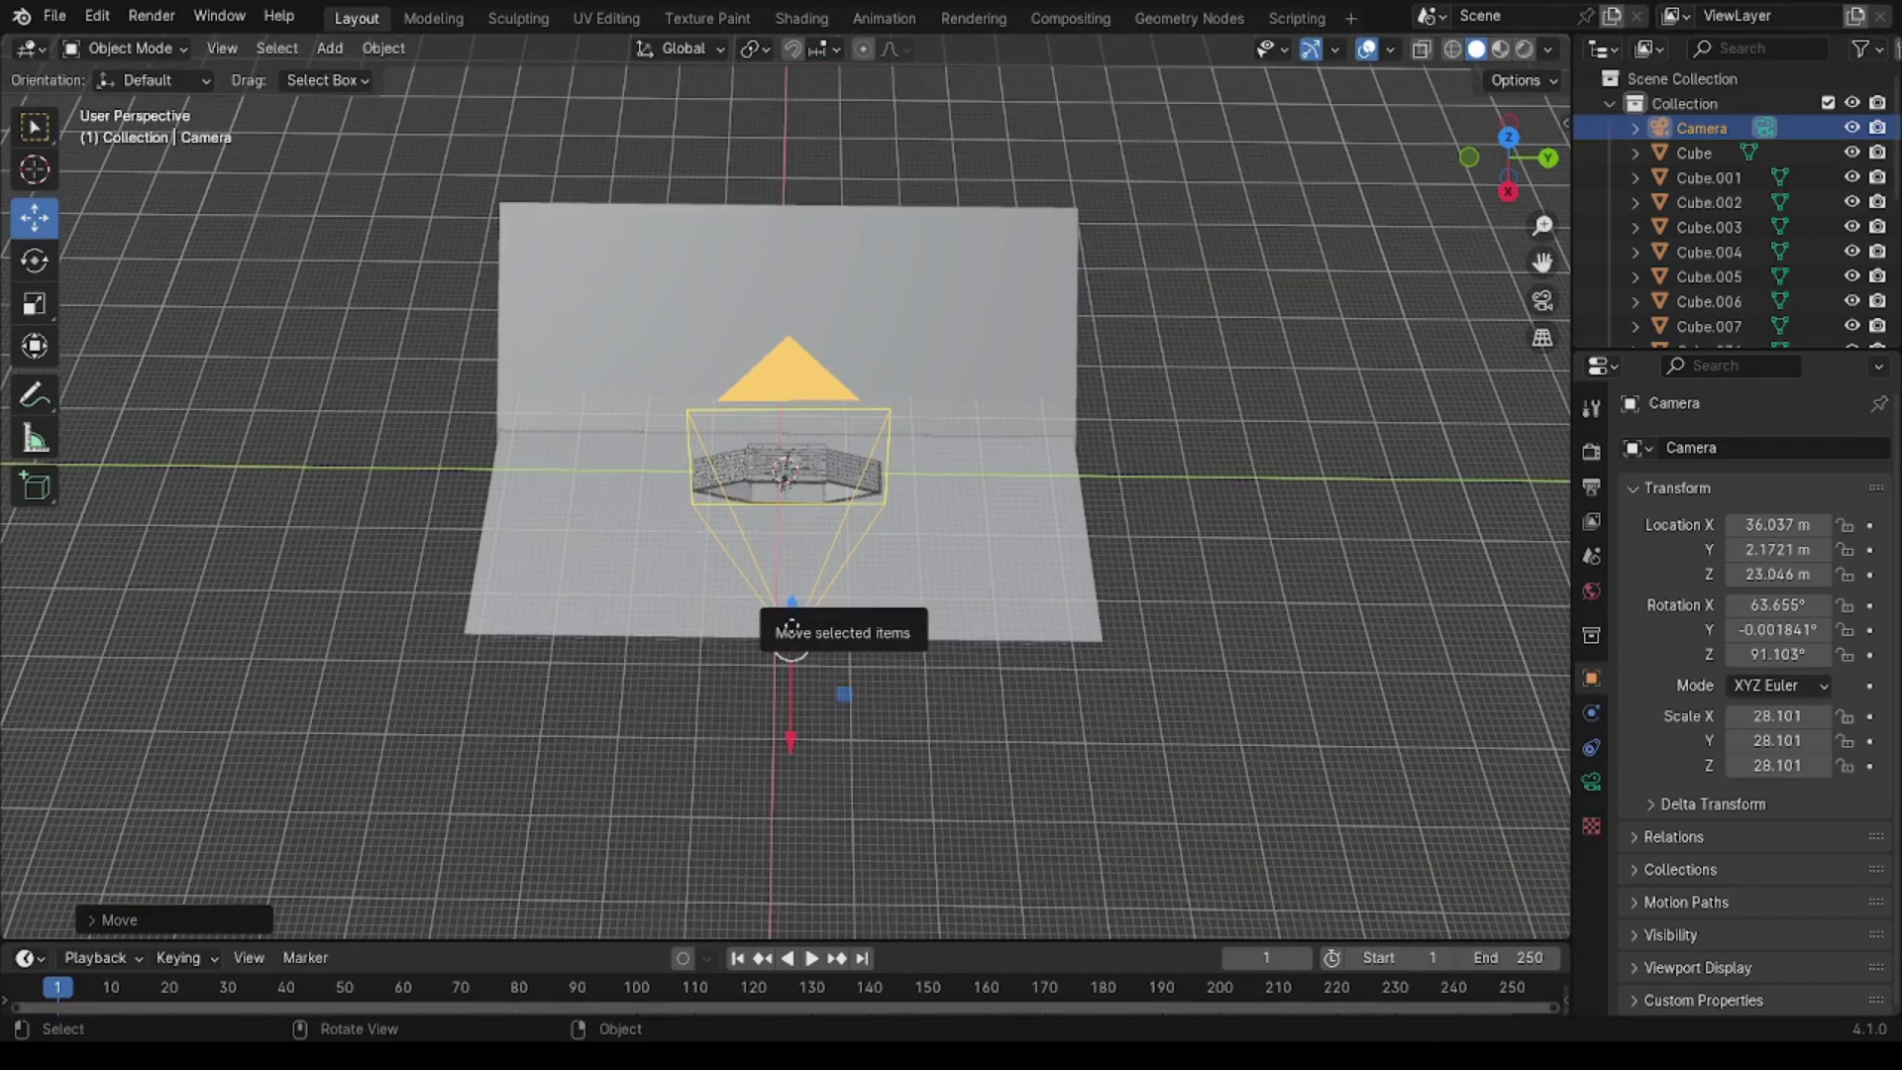
left_click_drag(792, 609, 792, 636)
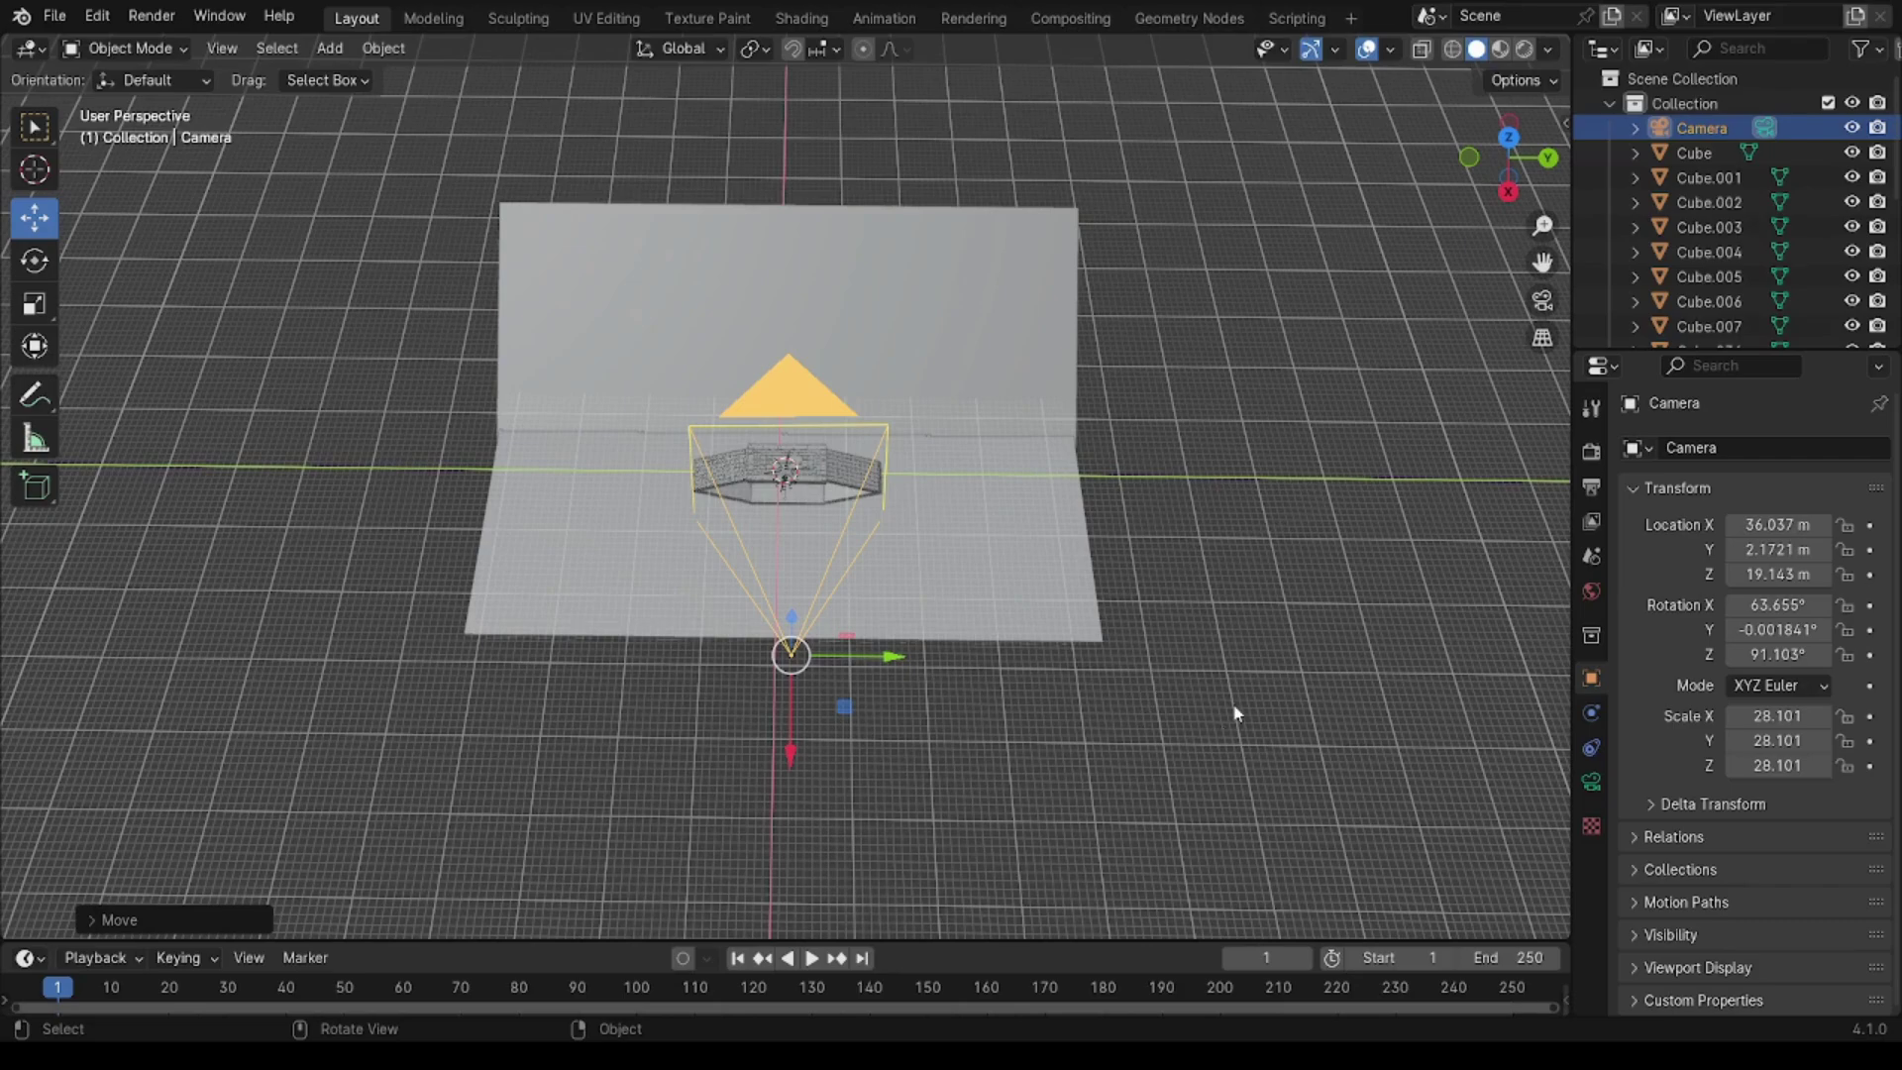
key("KP_0")
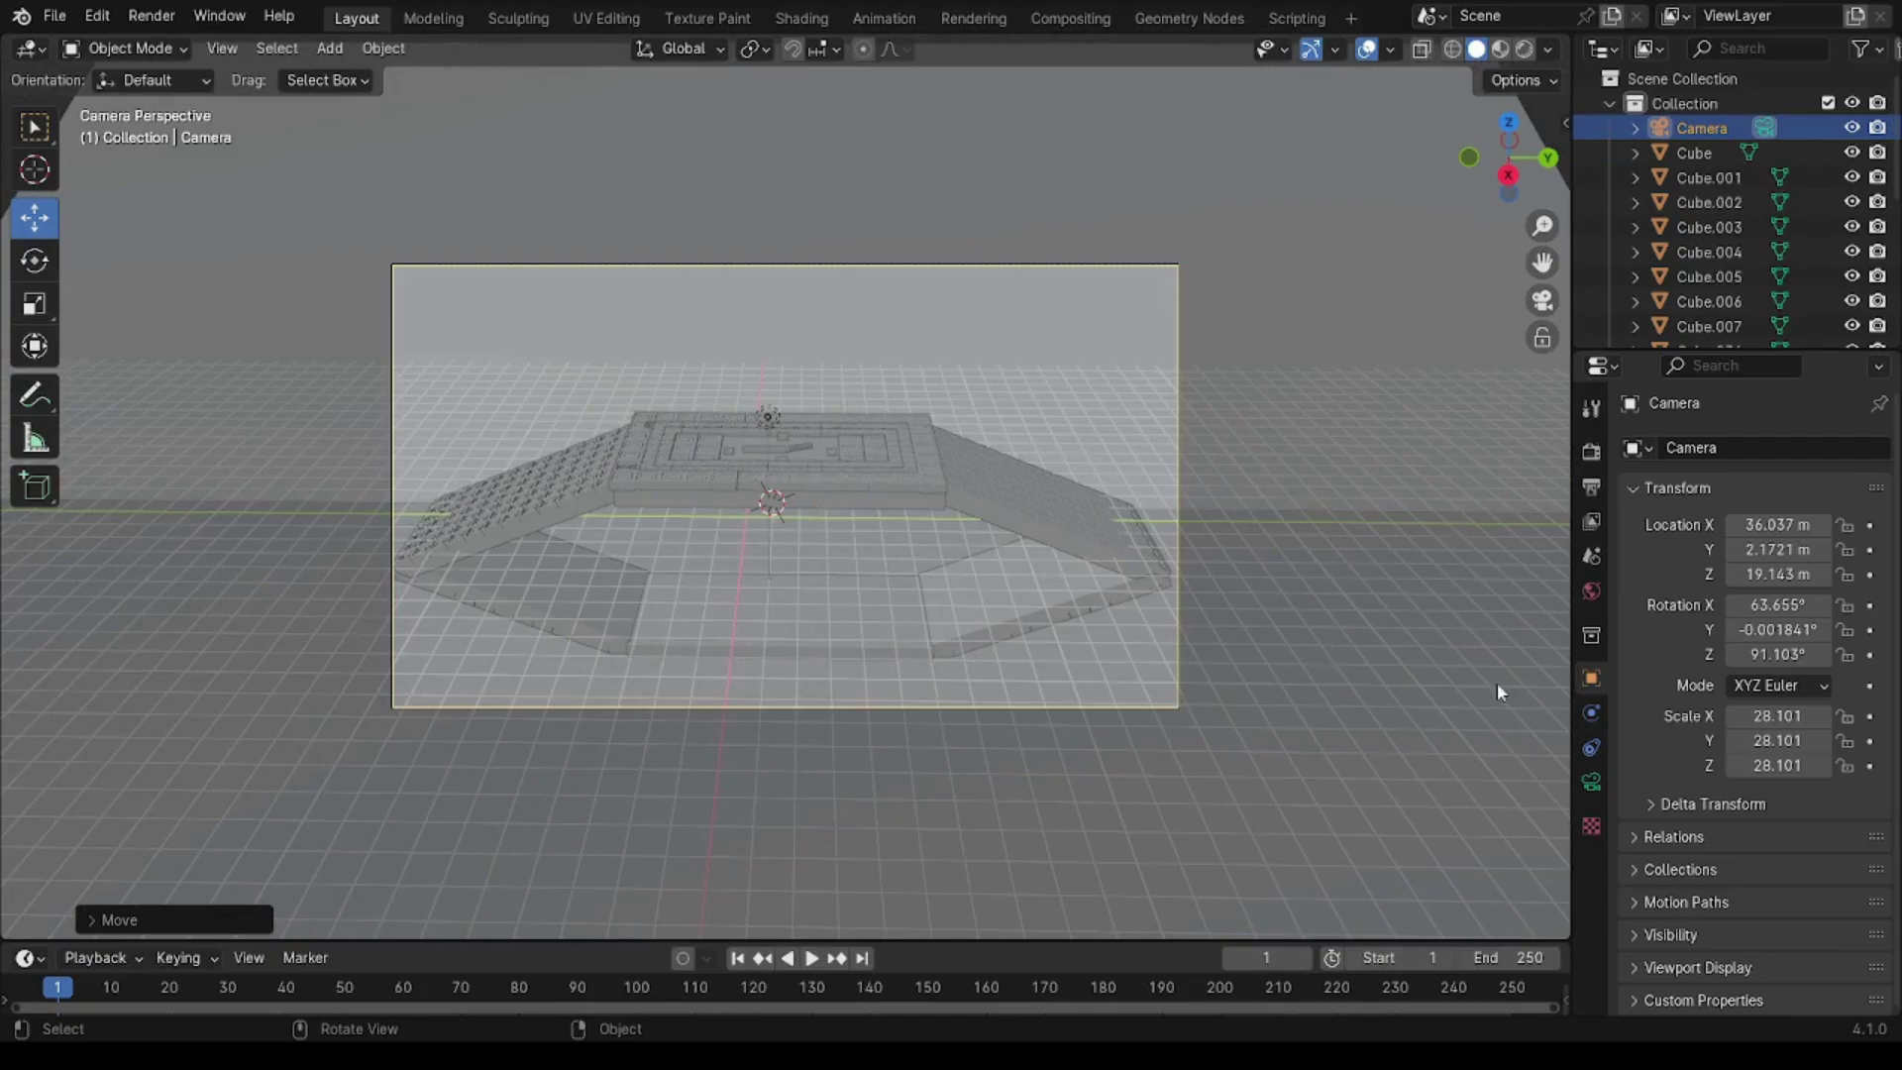
key("KP_0")
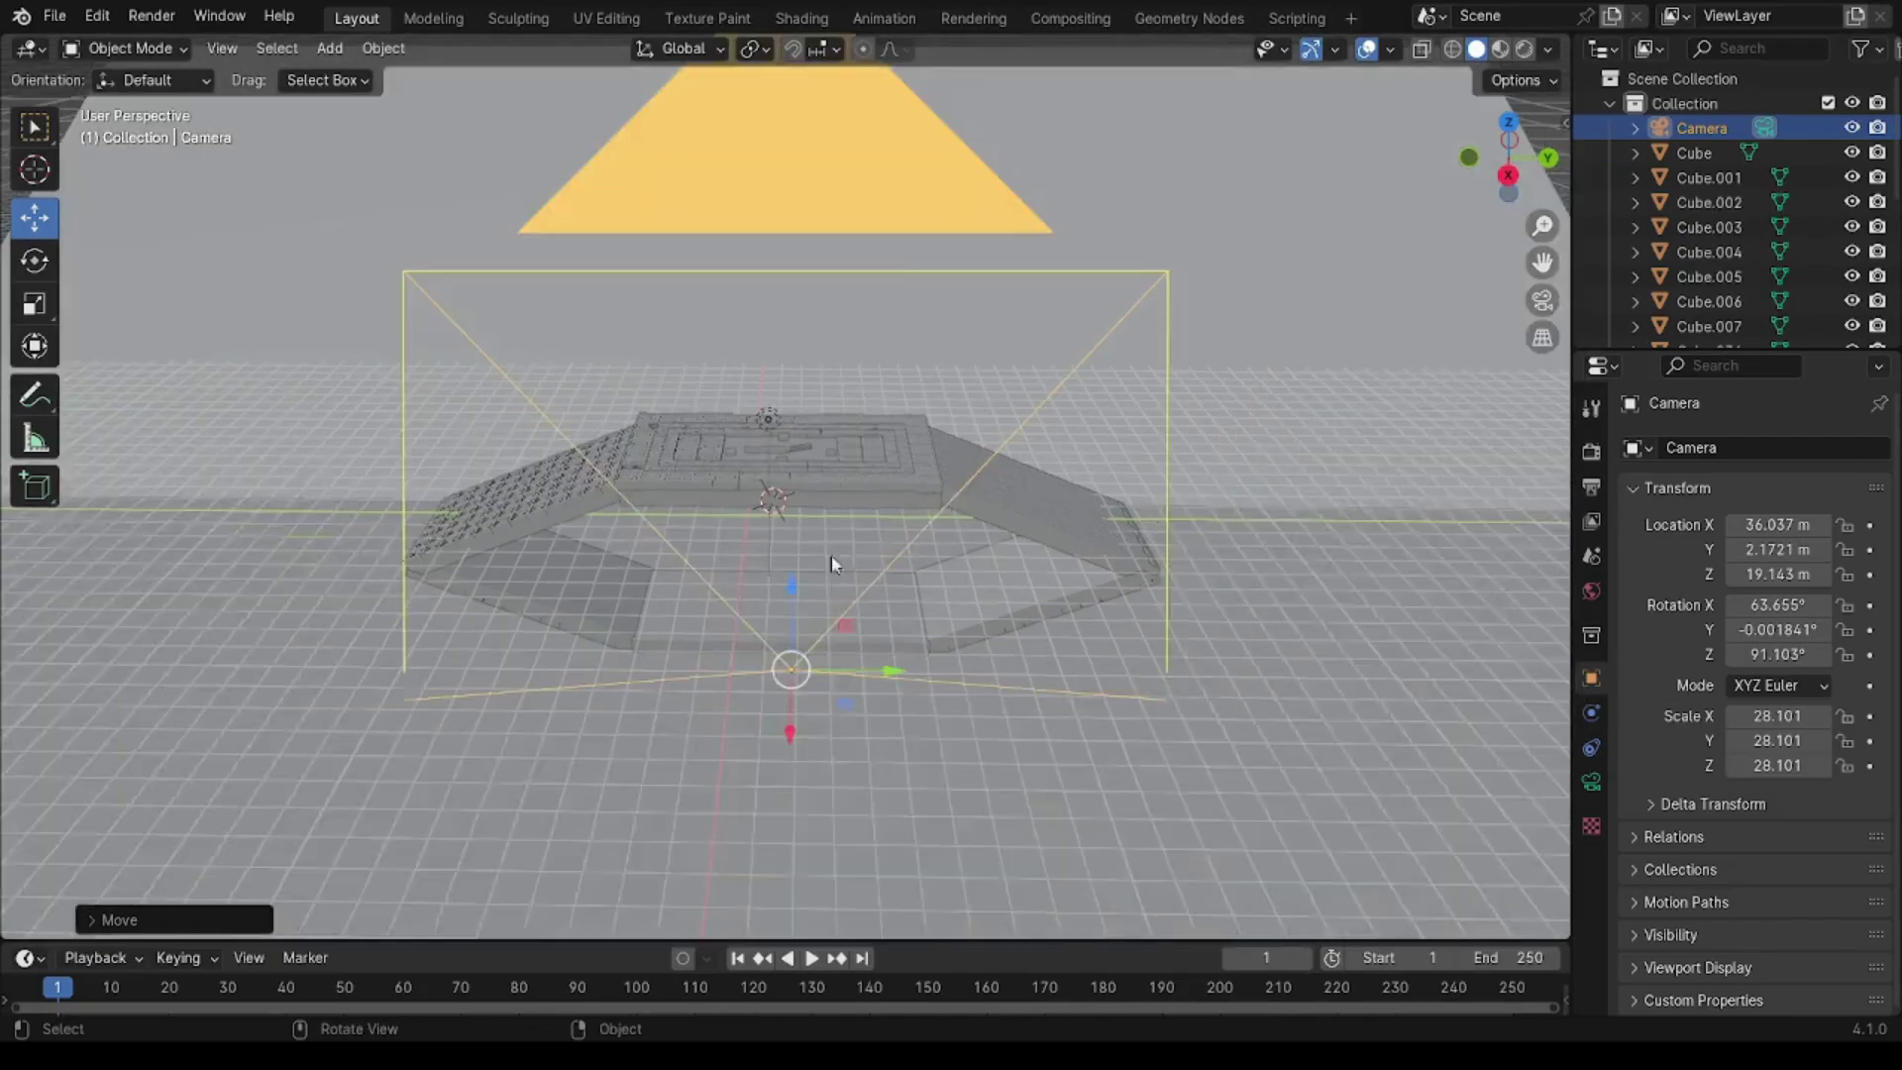
scroll(797, 525, "up", 3)
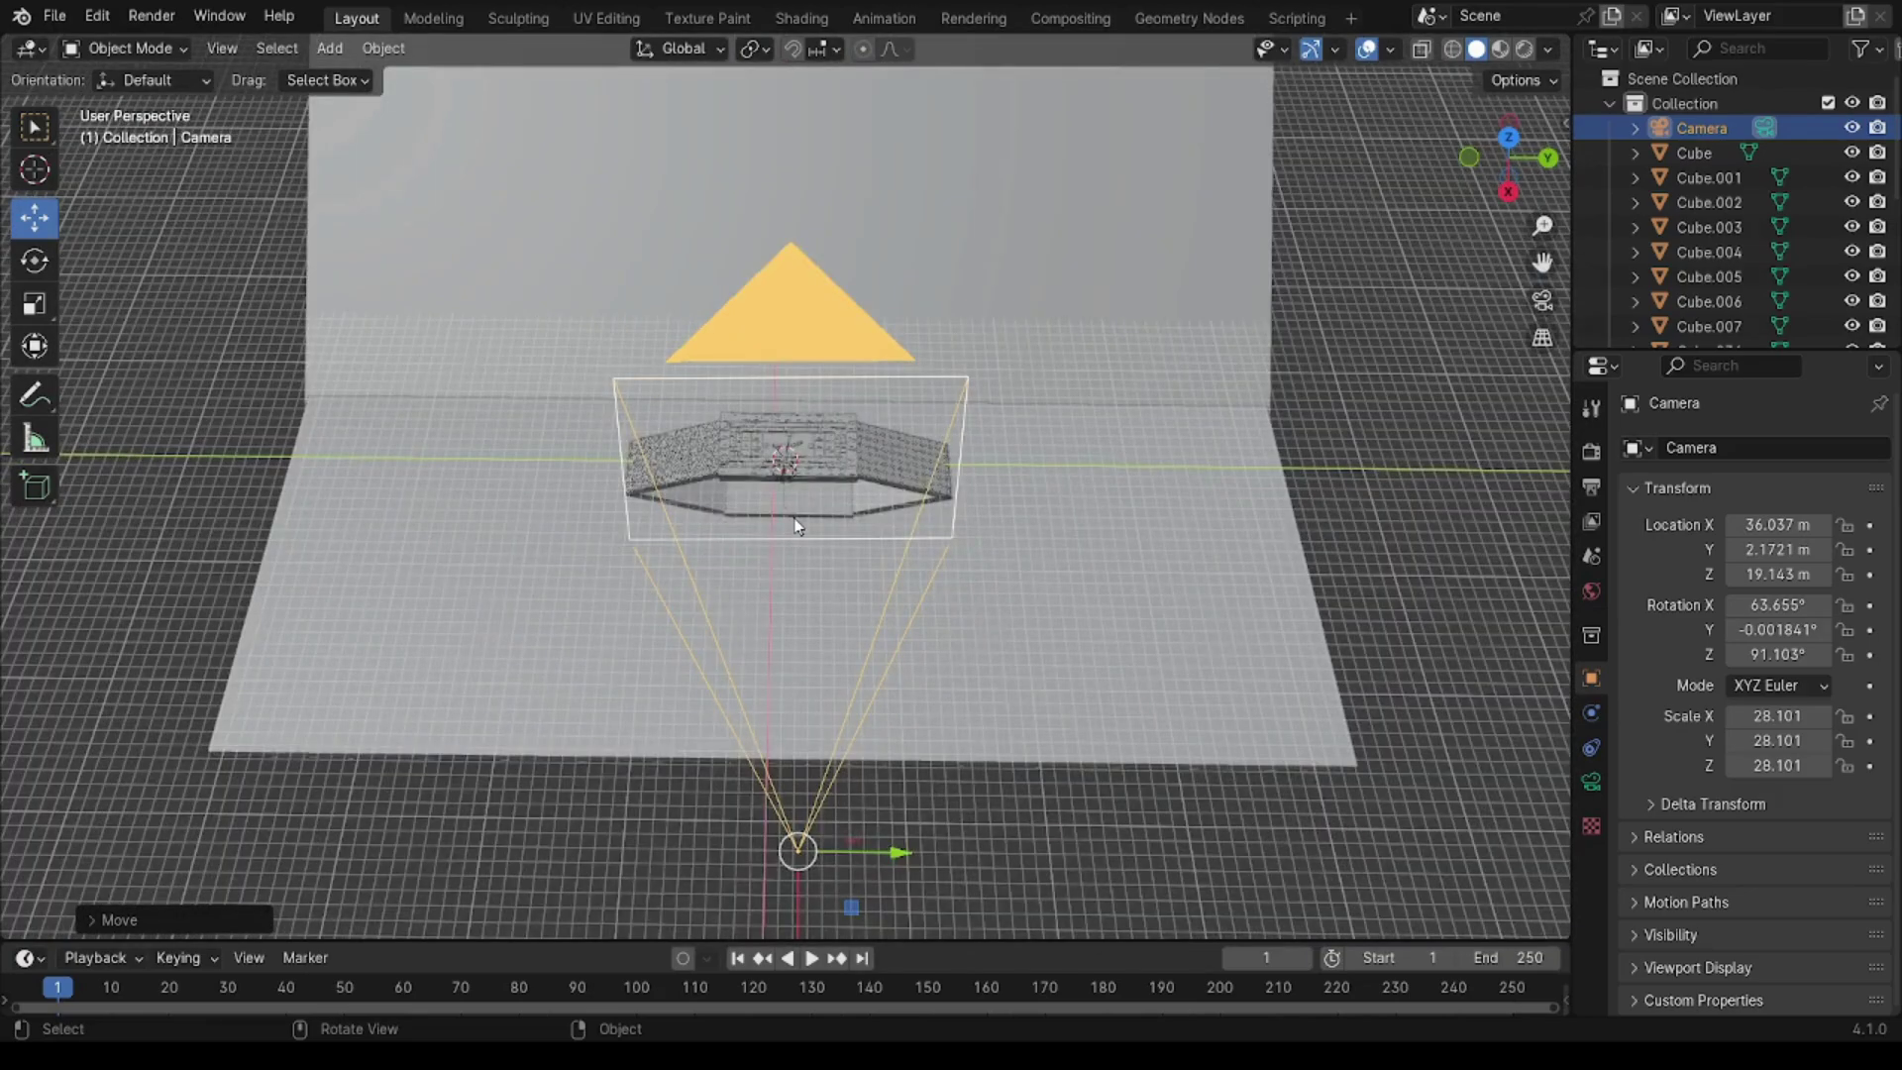
scroll(798, 525, "up", 3)
Step: Make the light a Sun of strength 10, lower it along Z, and render with F12
left_click(783, 459)
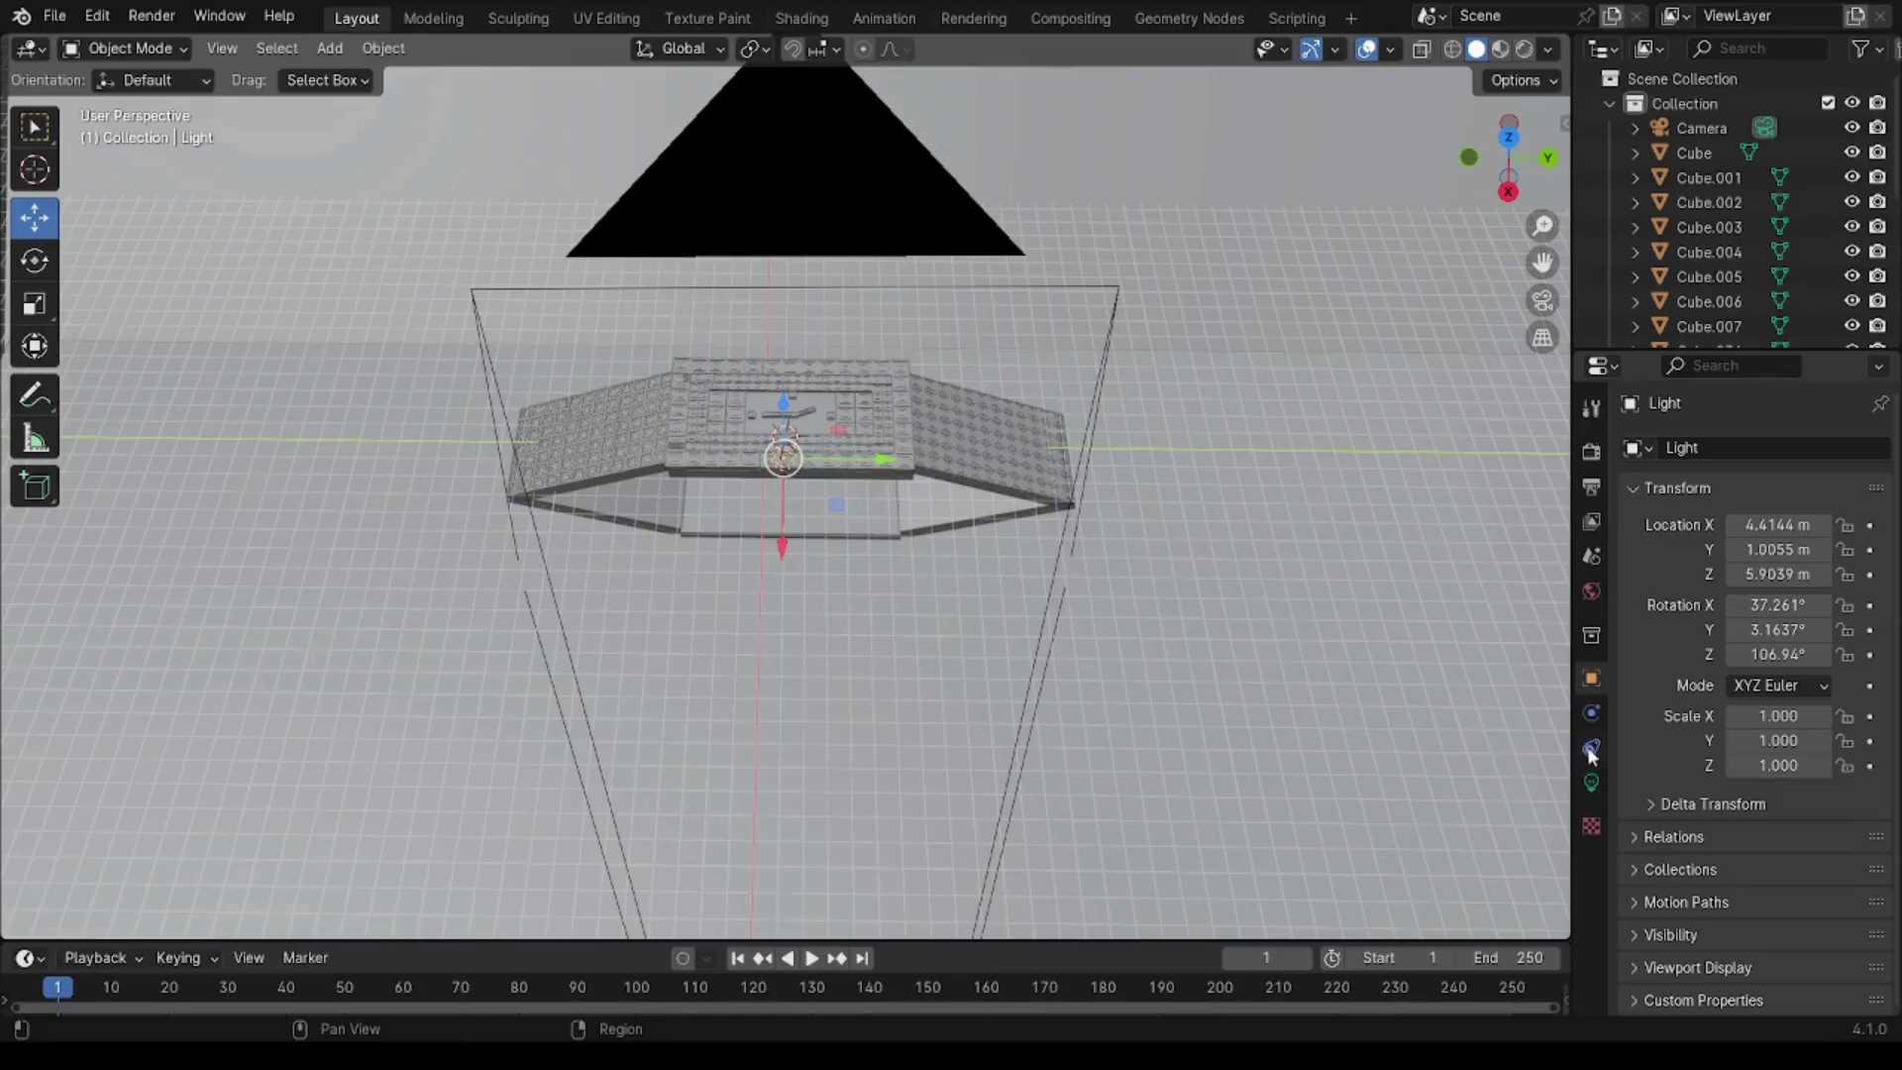
left_click(1592, 783)
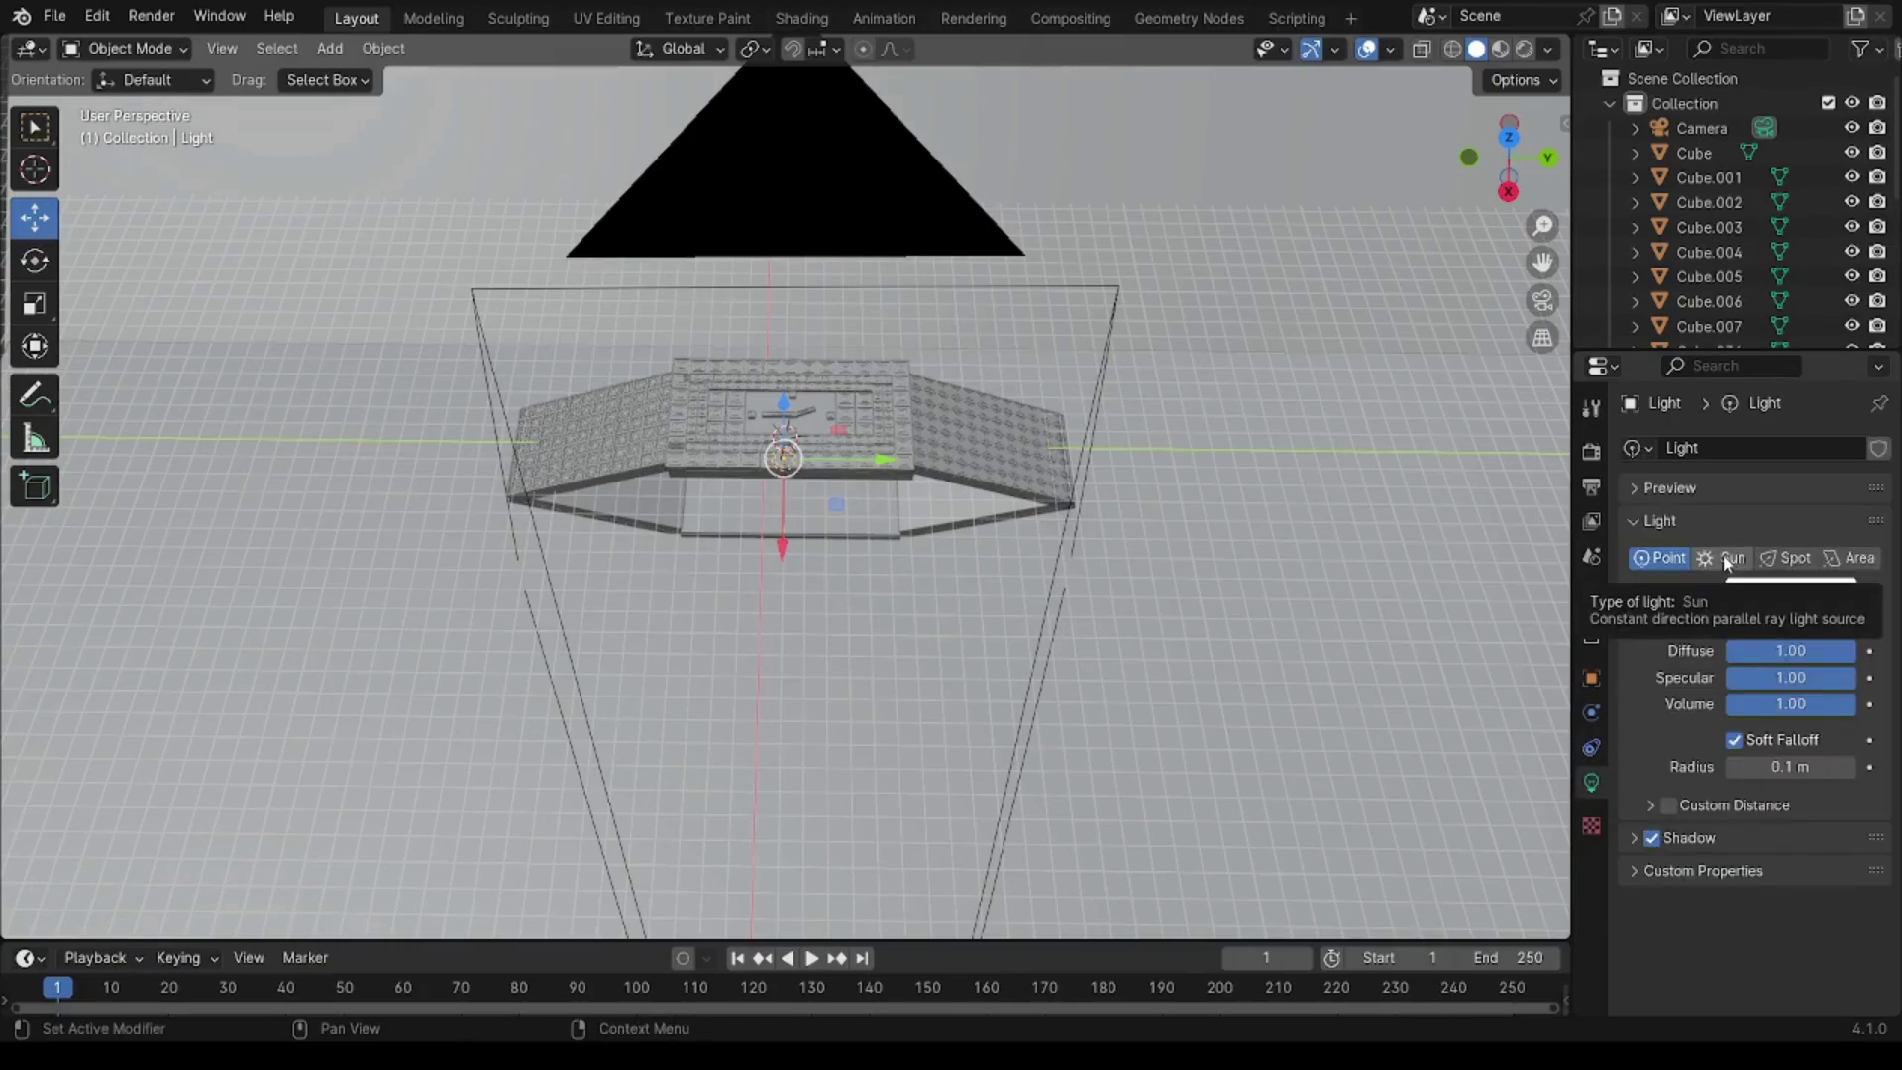
left_click(1724, 557)
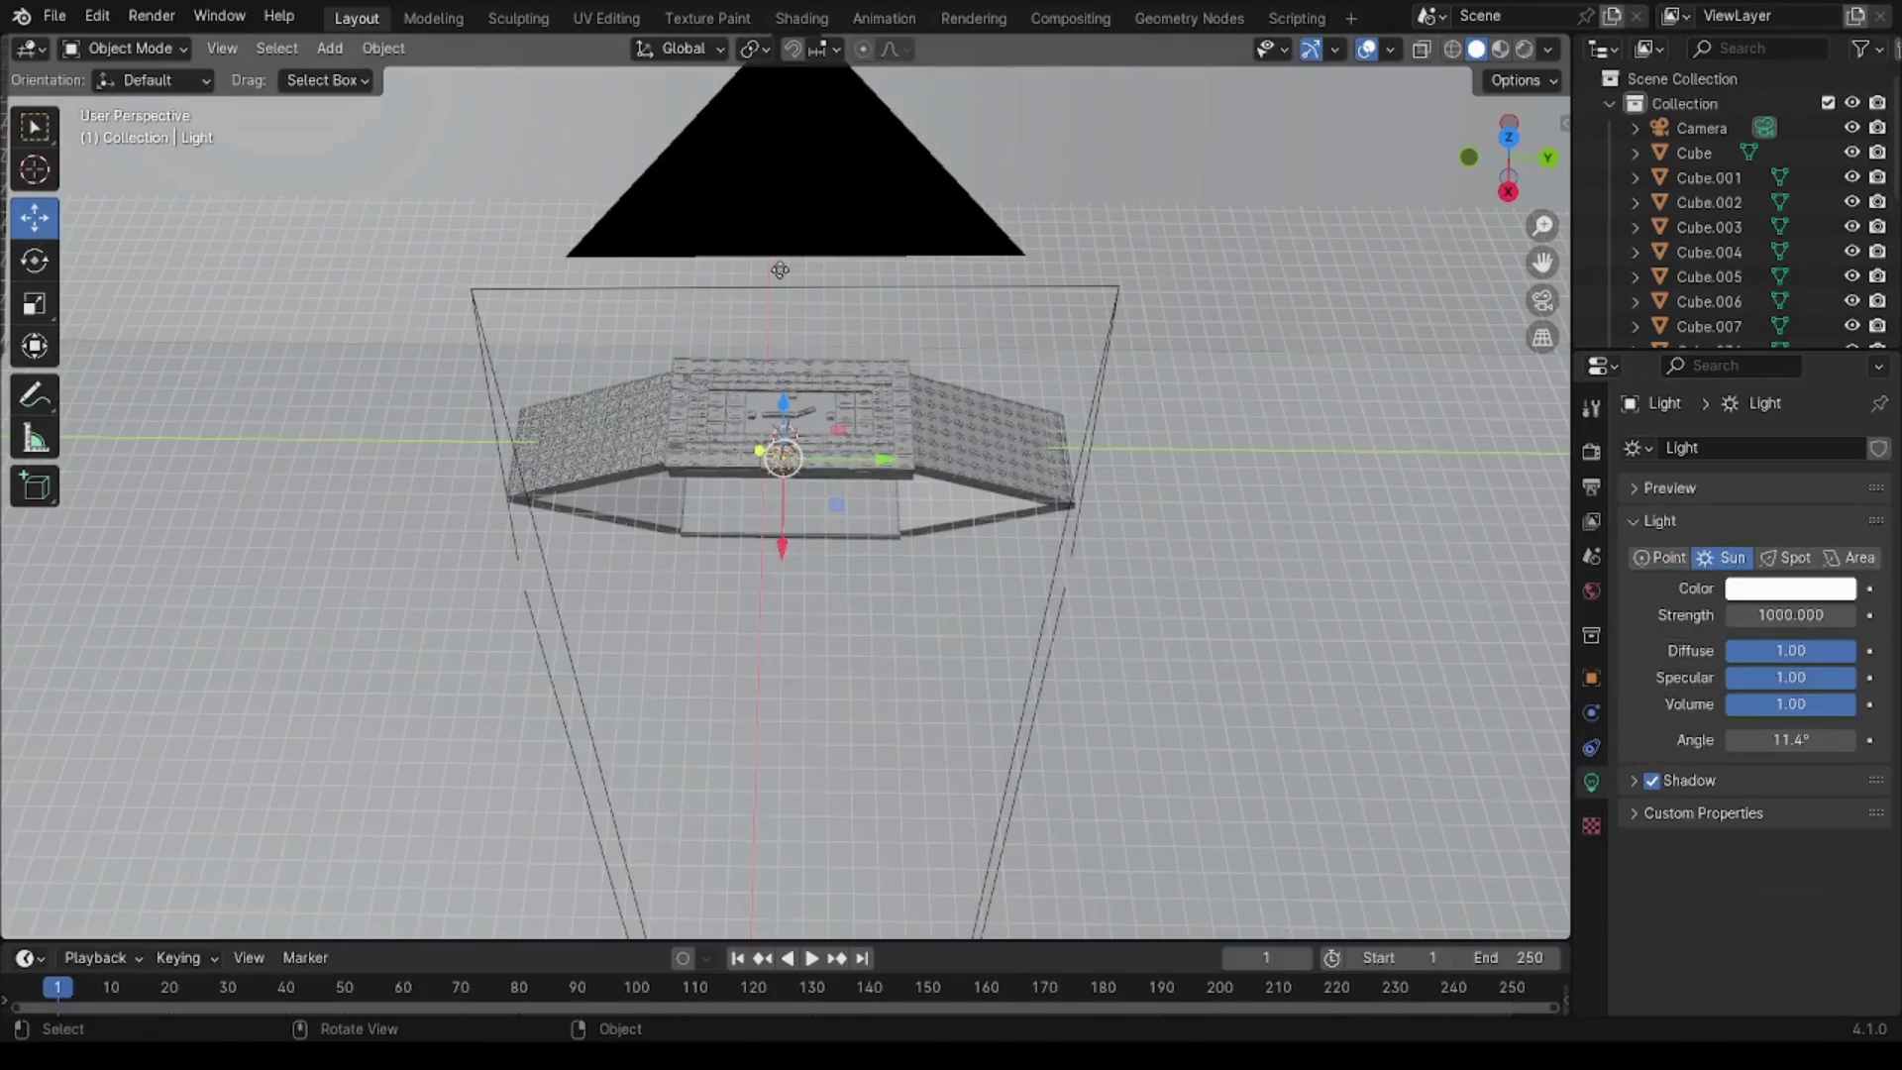
key("g")
key("z")
left_click(779, 548)
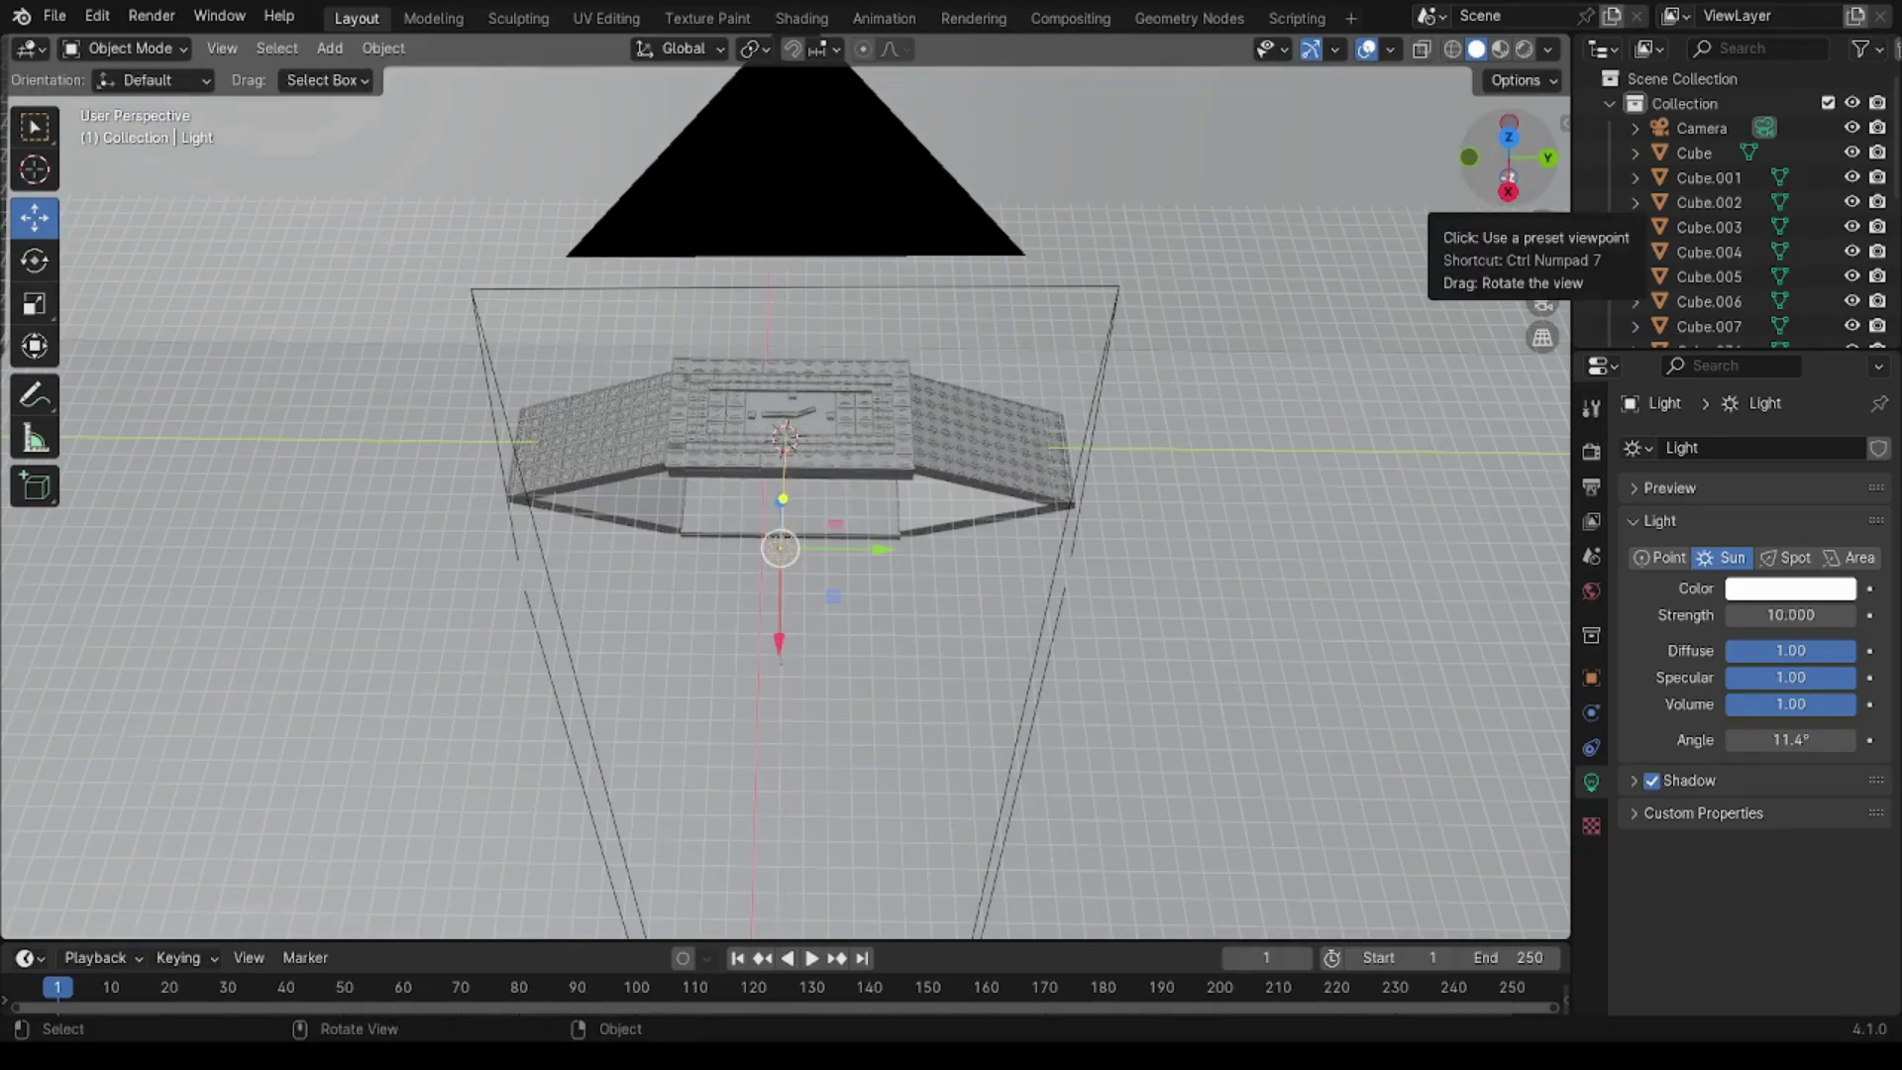
key("F12")
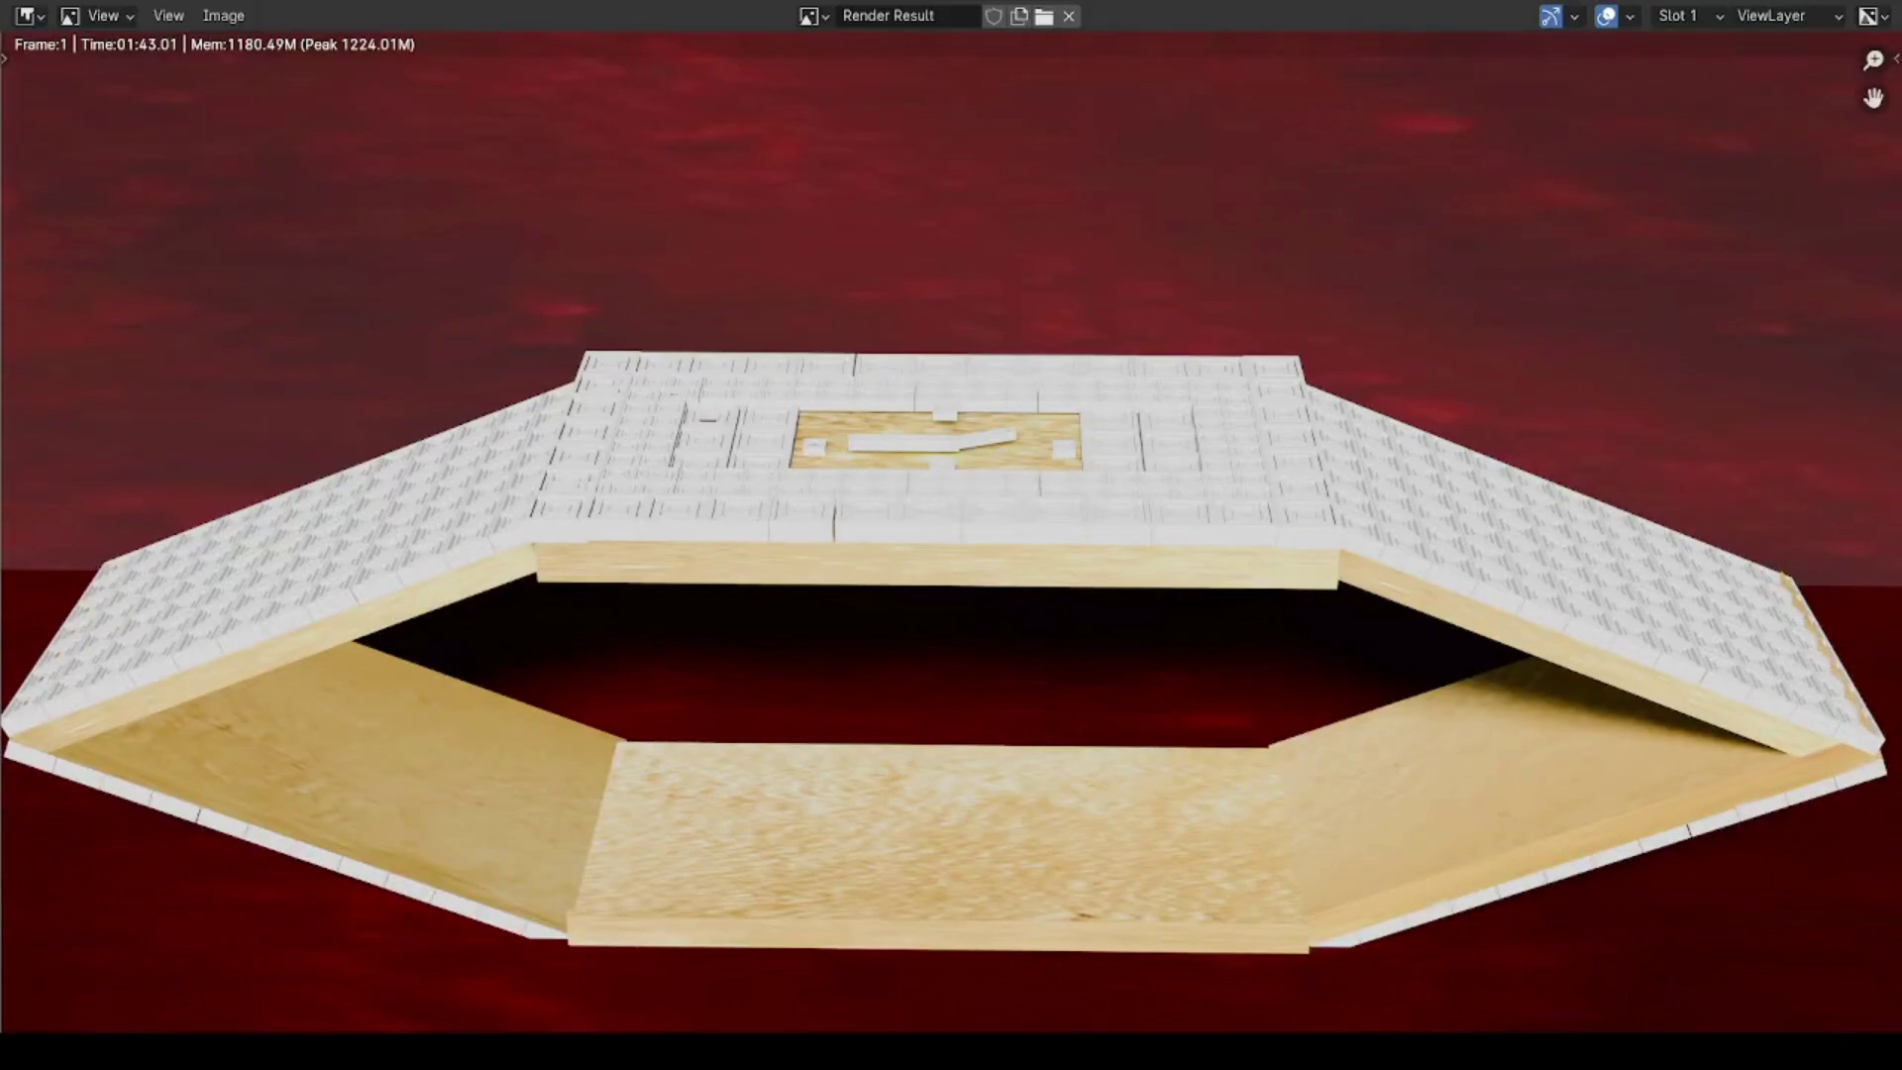